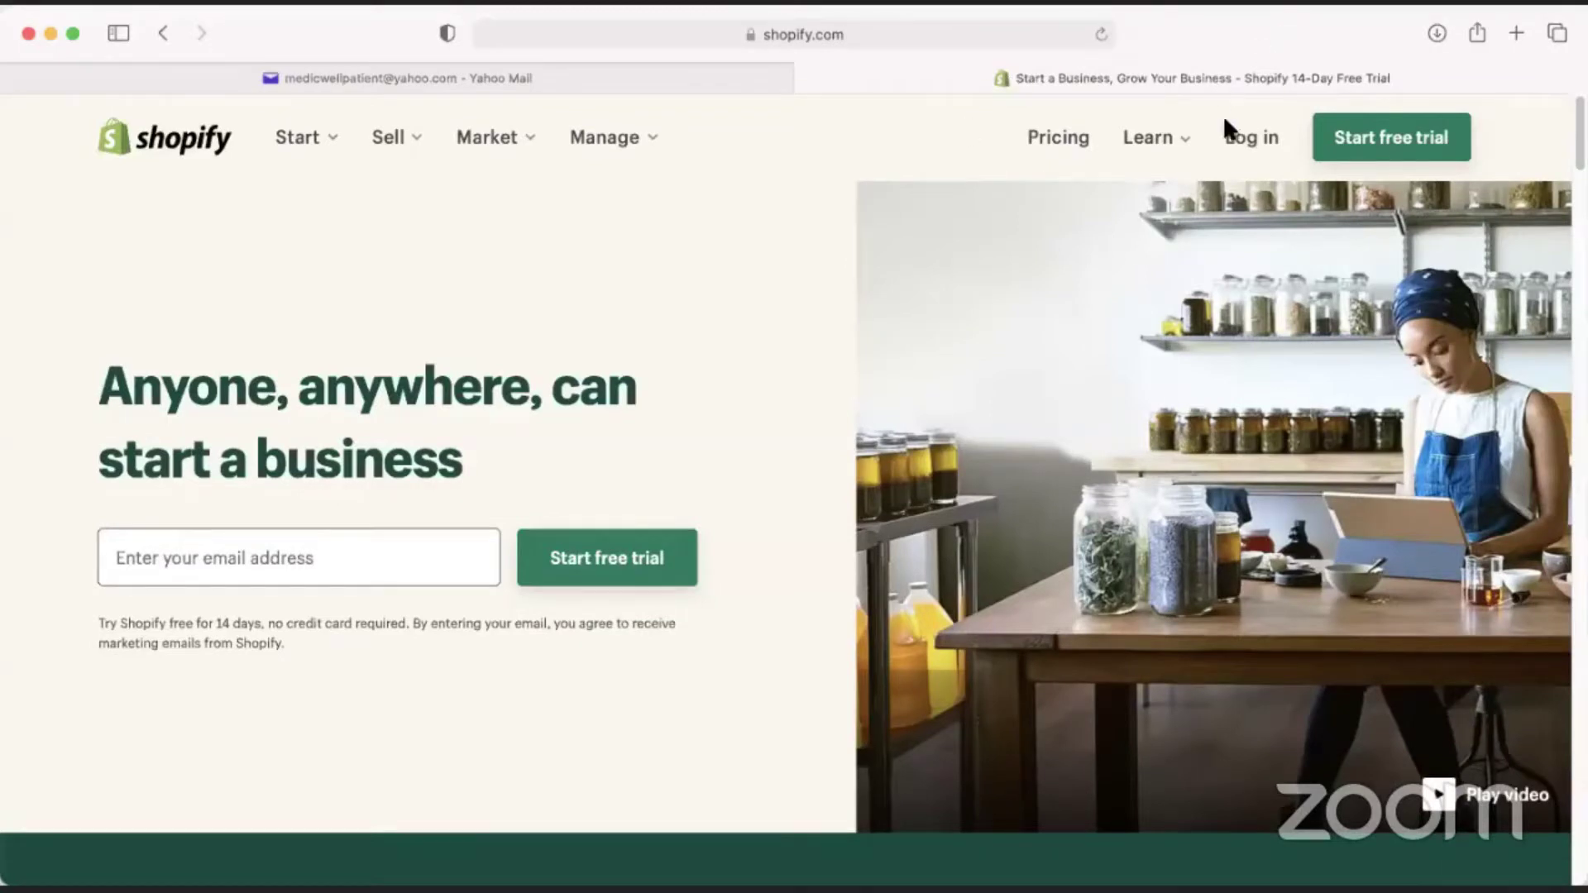
In a new tab, search Google for 'export leftover' and open the elo store result.
{"action": "left_click", "coordinate": [1510, 33]}
{"action": "type", "text": "abc"}
{"action": "key", "text": "Escape"}
{"action": "type", "text": "export leftover"}
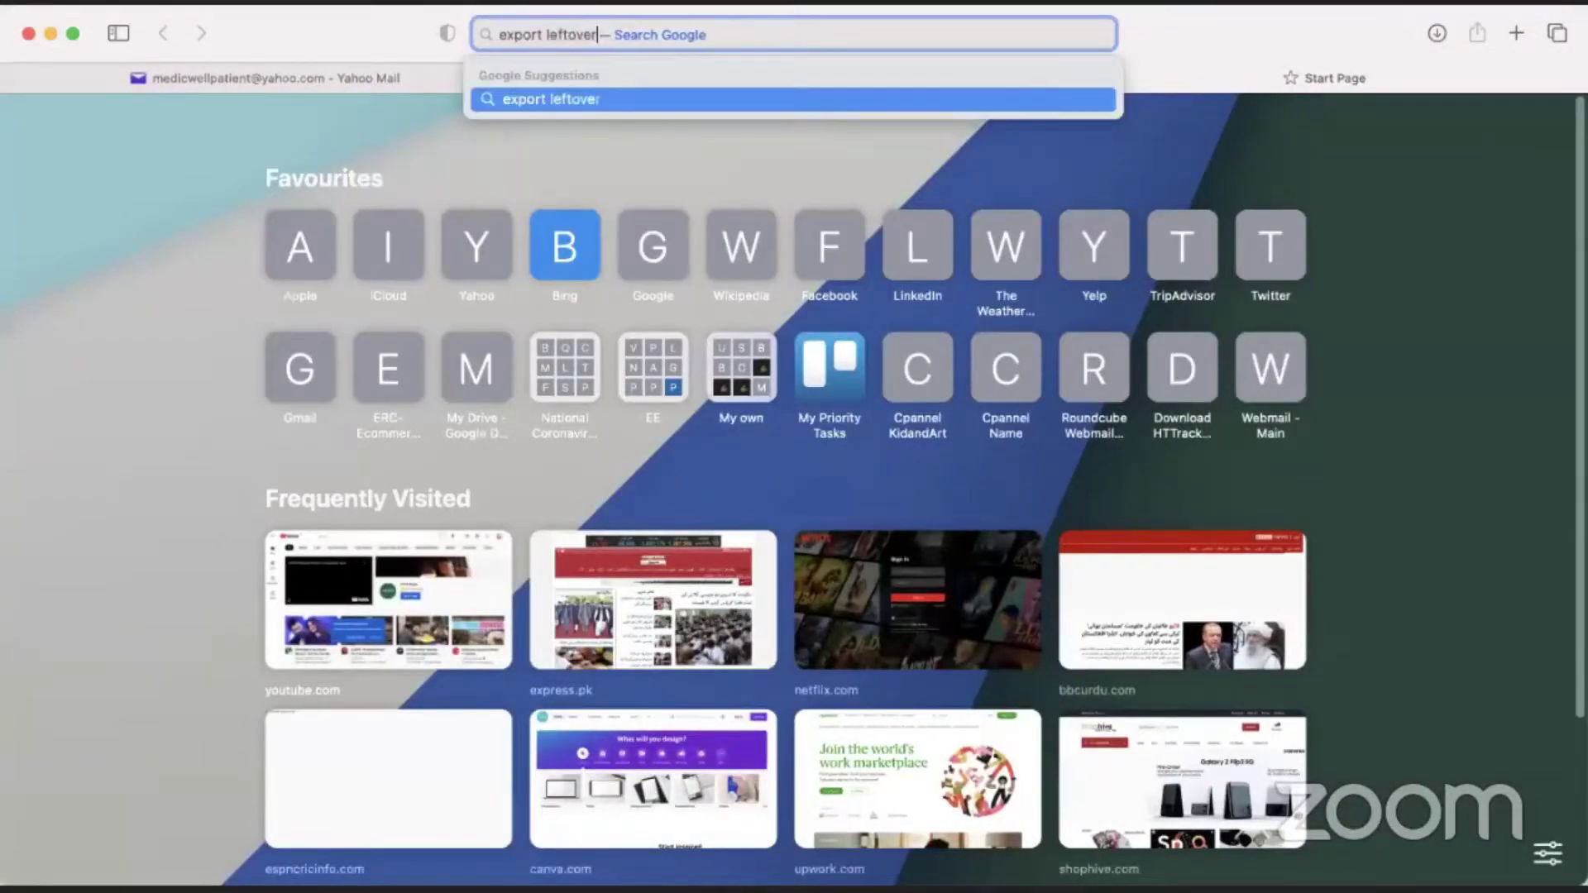
{"action": "key", "text": "Return"}
{"action": "left_click", "coordinate": [216, 339]}
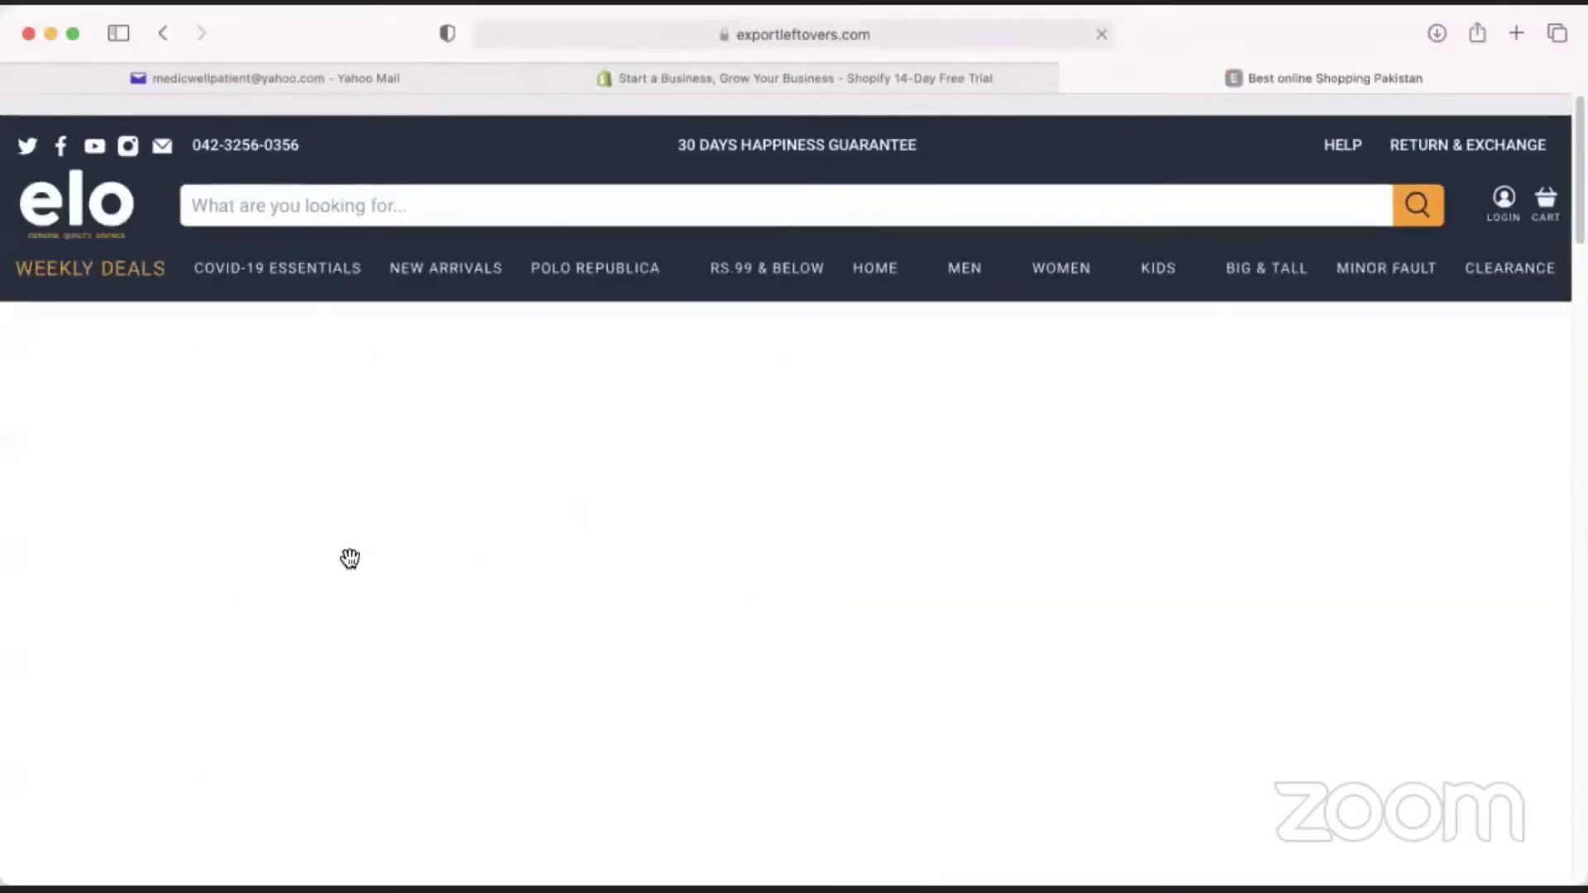
Scroll through the elo home page, then return to the Shopify tab.
{"action": "scroll", "coordinate": [345, 571], "scroll_direction": "down", "scroll_amount": 5}
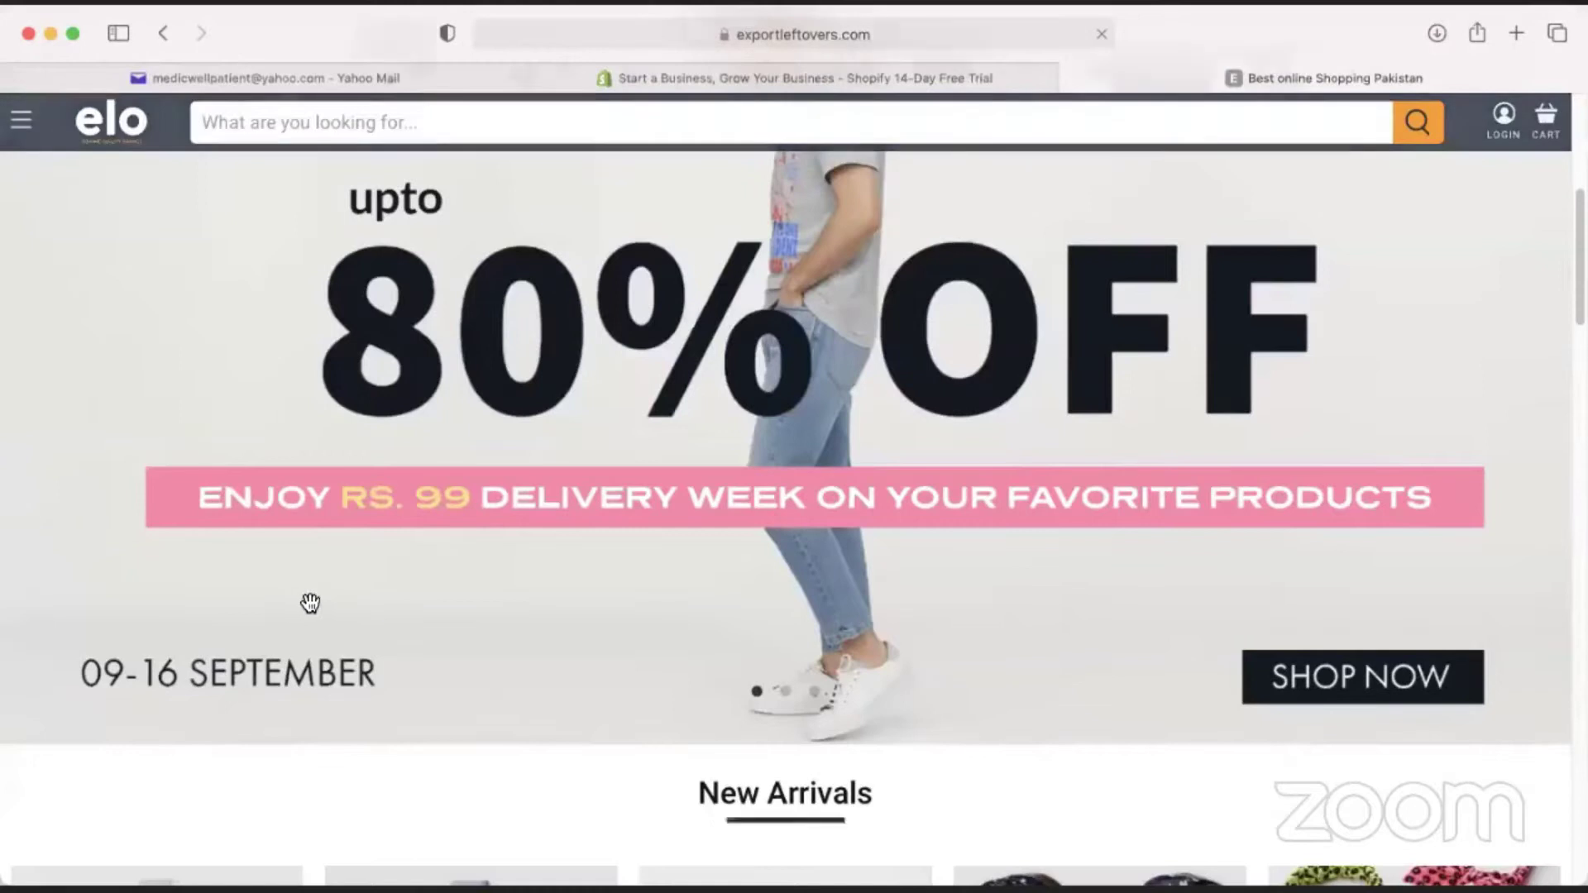
{"action": "scroll", "coordinate": [311, 603], "scroll_direction": "down", "scroll_amount": 10}
{"action": "scroll", "coordinate": [356, 623], "scroll_direction": "down", "scroll_amount": 12}
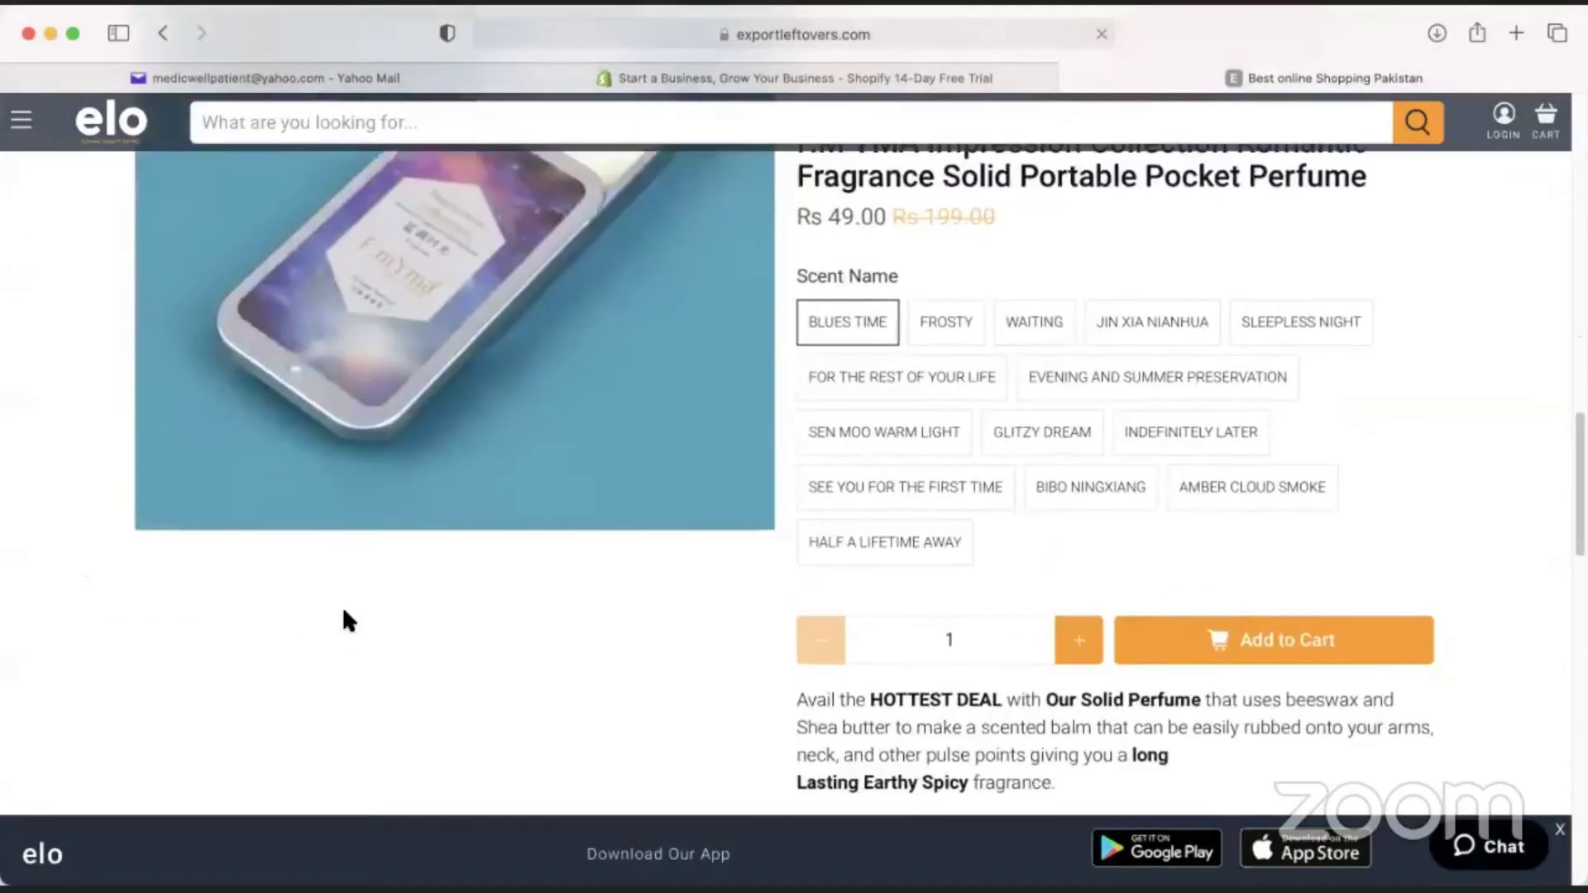
{"action": "scroll", "coordinate": [210, 618], "scroll_direction": "down", "scroll_amount": 6}
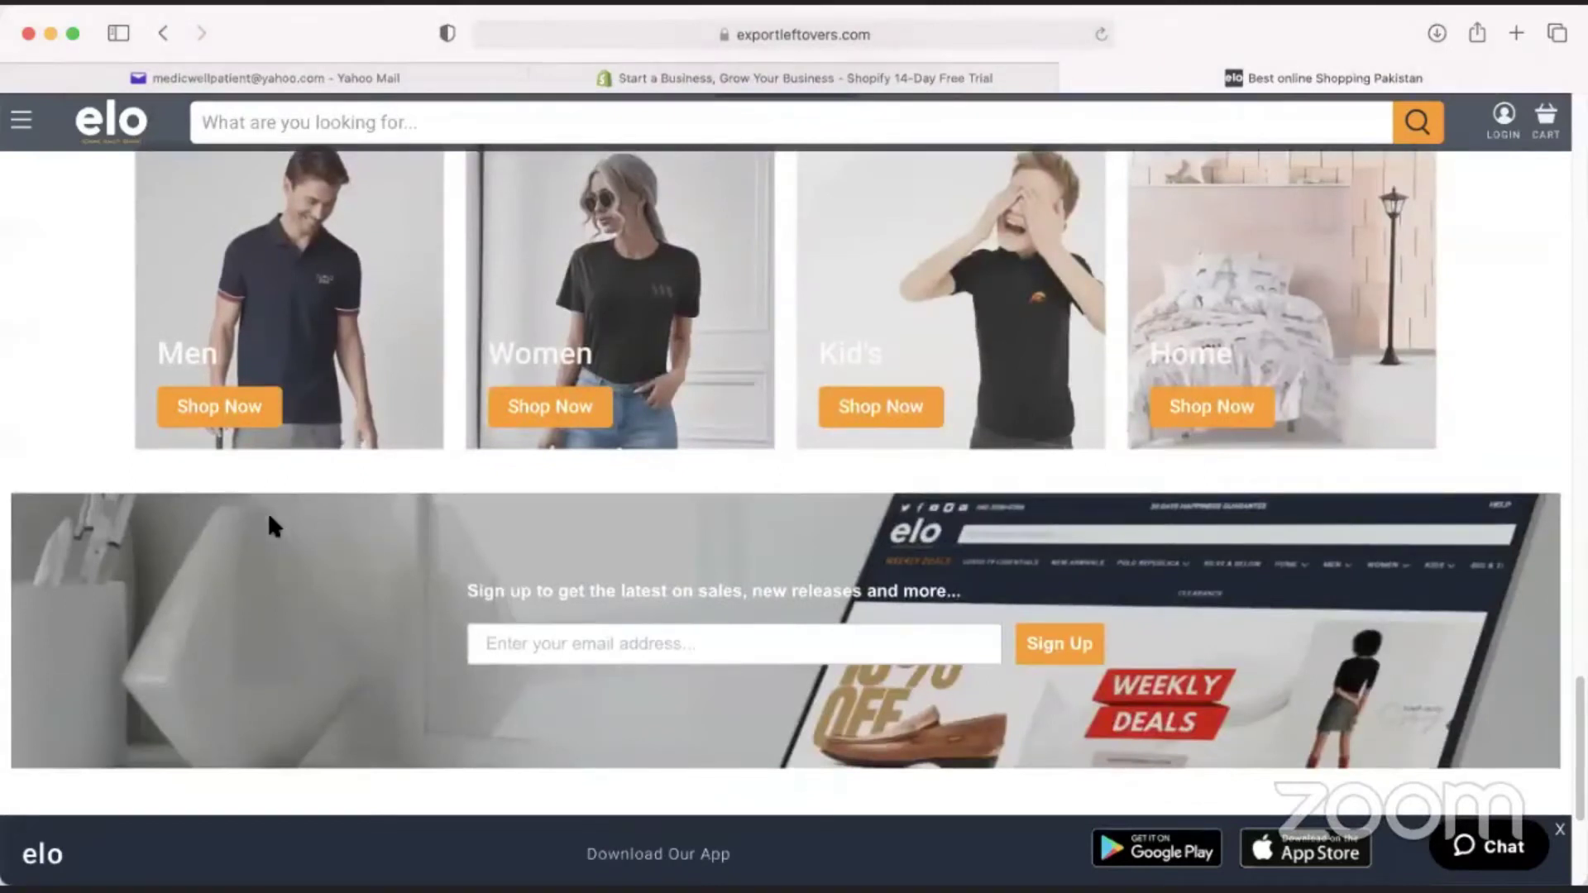
{"action": "scroll", "coordinate": [274, 509], "scroll_direction": "down", "scroll_amount": 1}
{"action": "scroll", "coordinate": [530, 593], "scroll_direction": "down", "scroll_amount": 5}
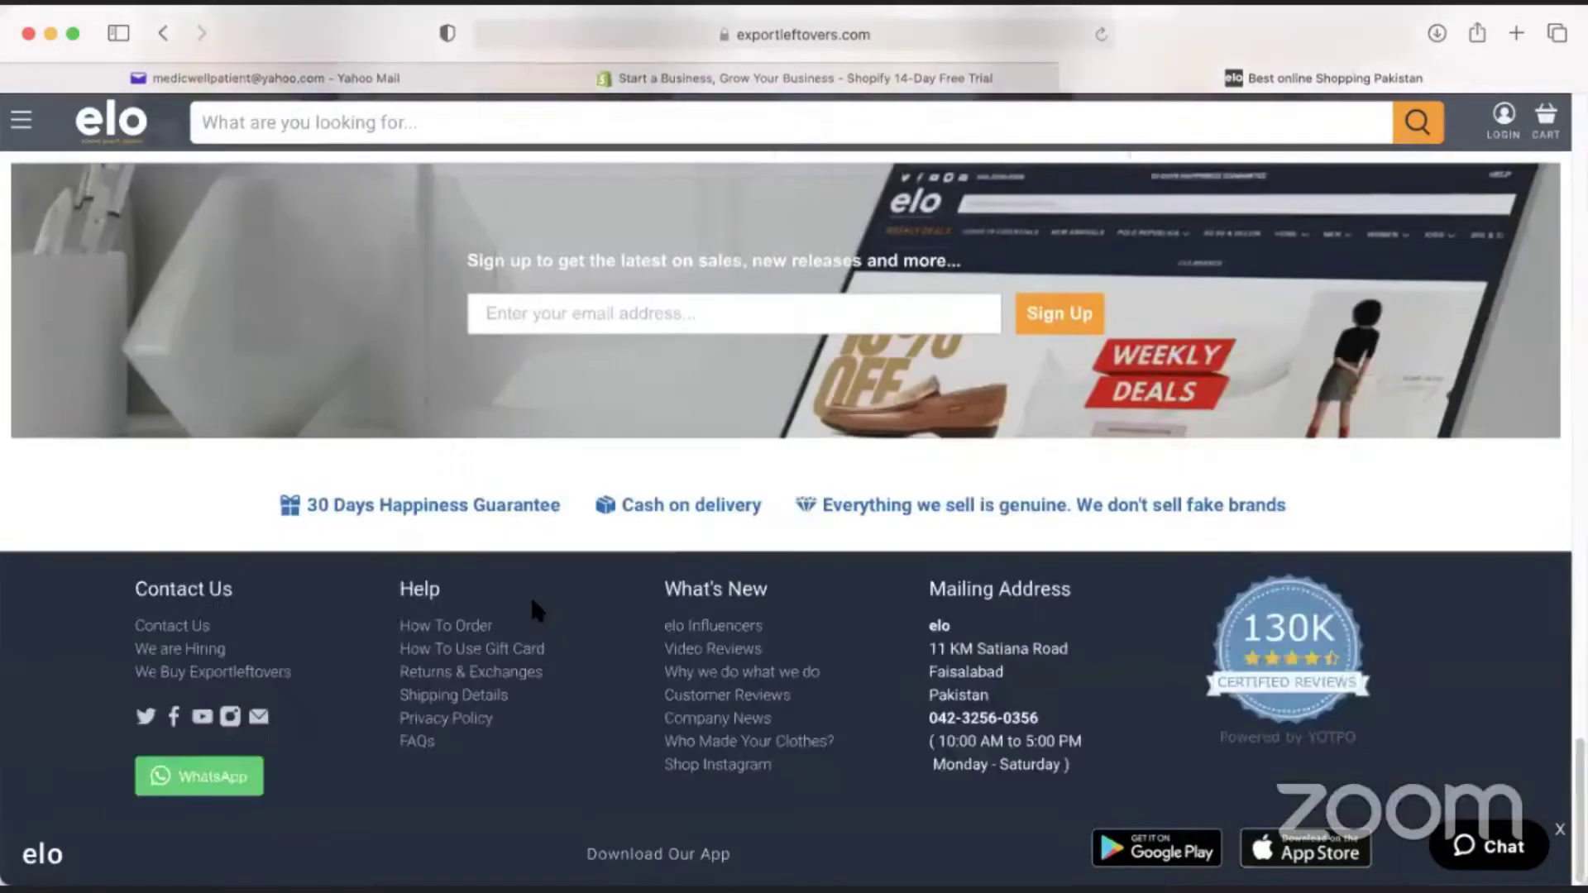
{"action": "scroll", "coordinate": [564, 607], "scroll_direction": "up", "scroll_amount": 20}
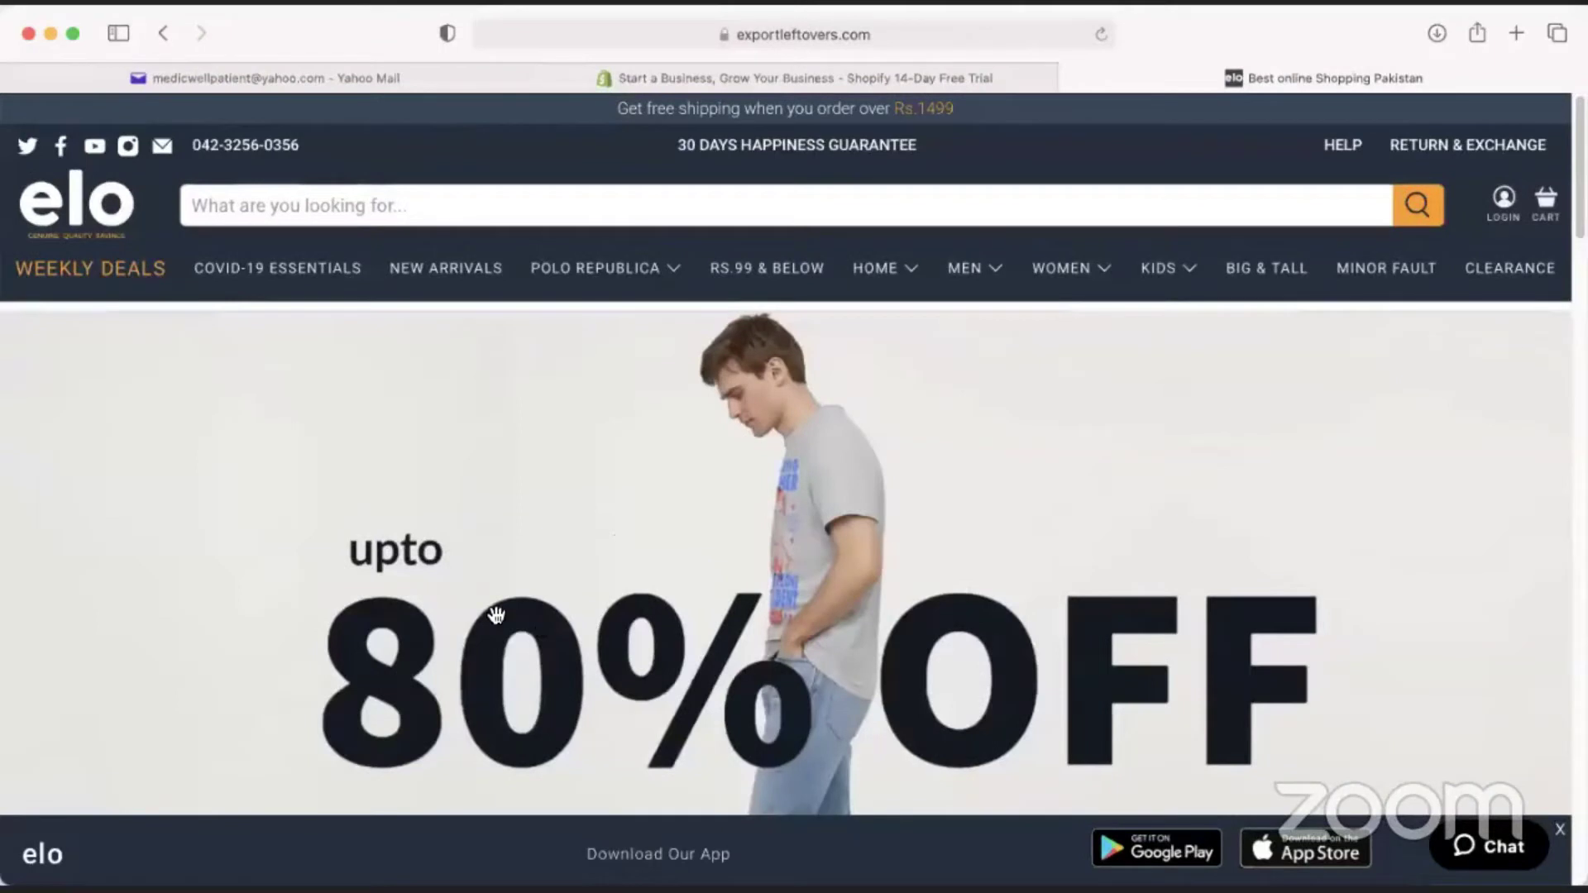
{"action": "left_click", "coordinate": [764, 80]}
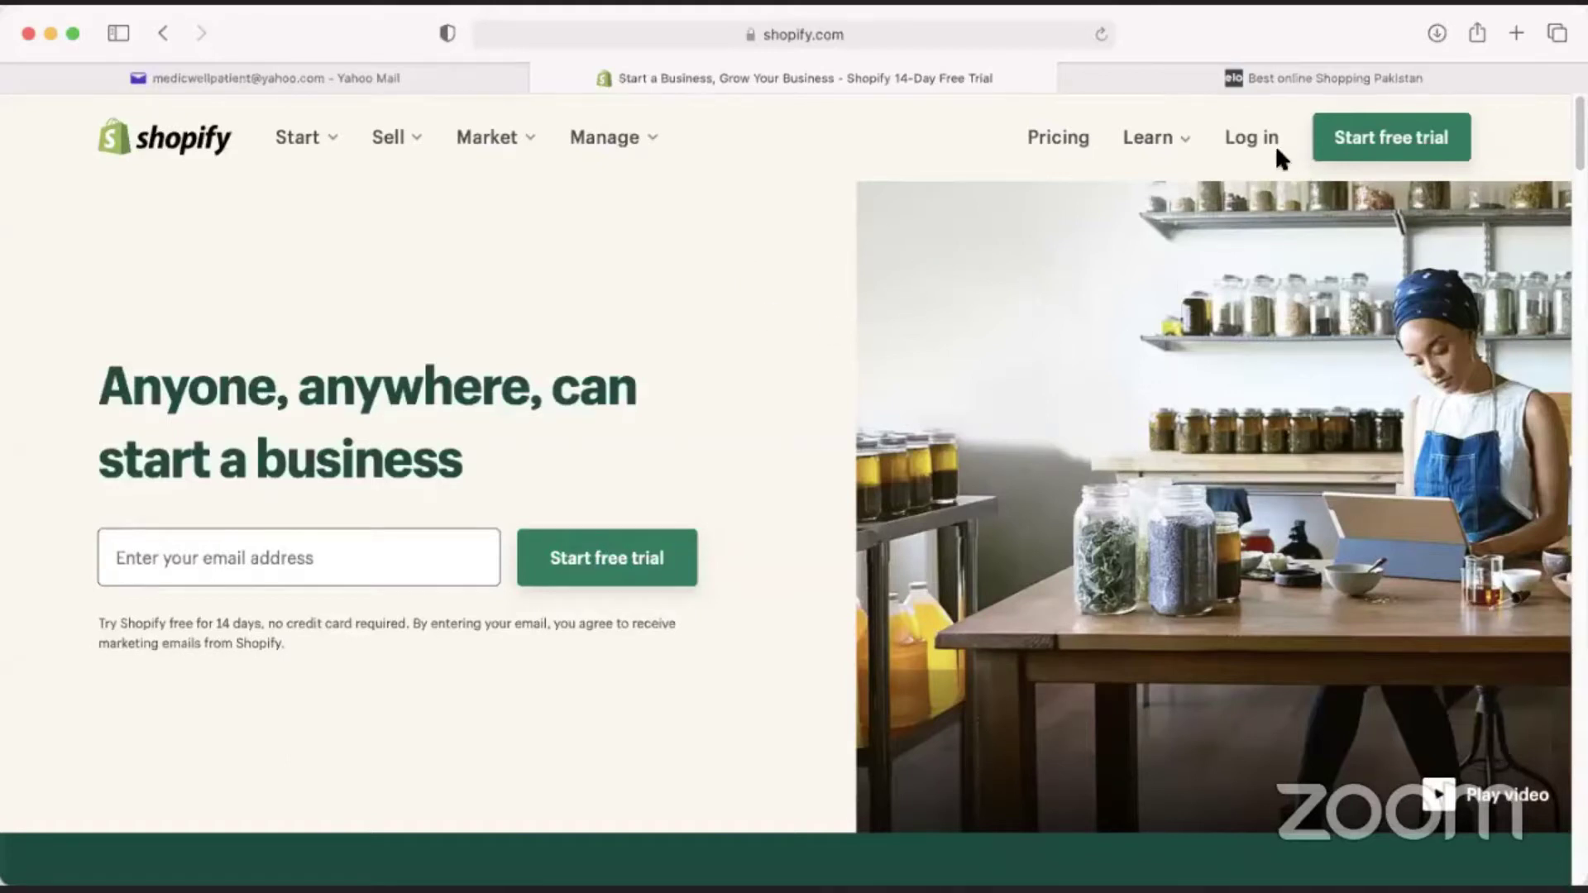
Open Shopify's Pricing page and scroll past the Basic $29, Shopify $79 and Advanced $299 plans.
{"action": "scroll", "coordinate": [885, 538], "scroll_direction": "down", "scroll_amount": 15}
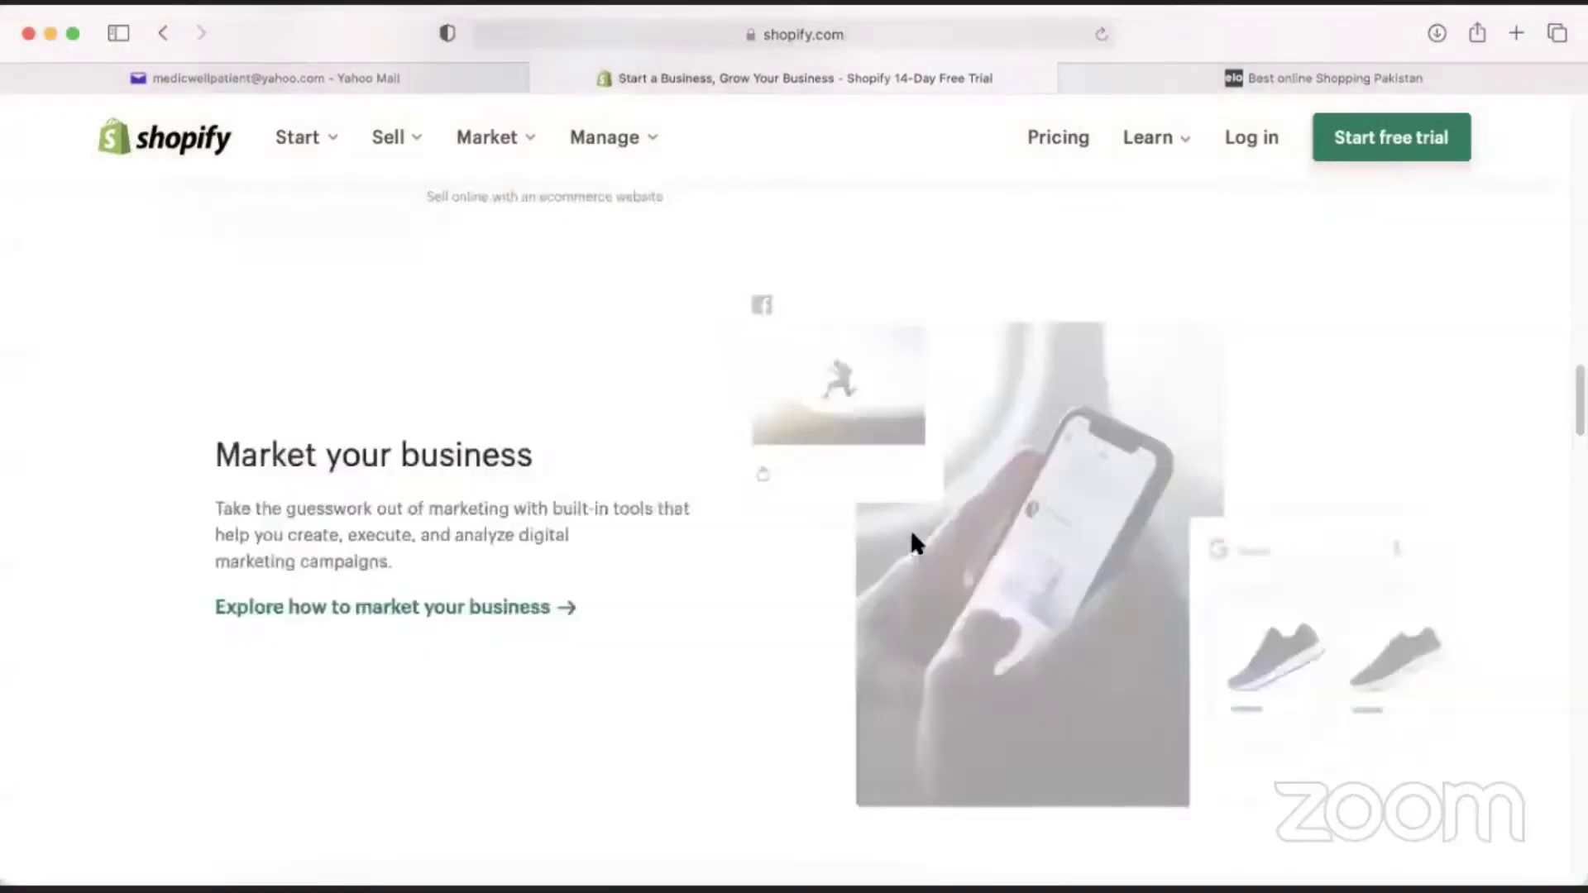
{"action": "scroll", "coordinate": [914, 542], "scroll_direction": "up", "scroll_amount": 15}
{"action": "left_click", "coordinate": [1062, 142]}
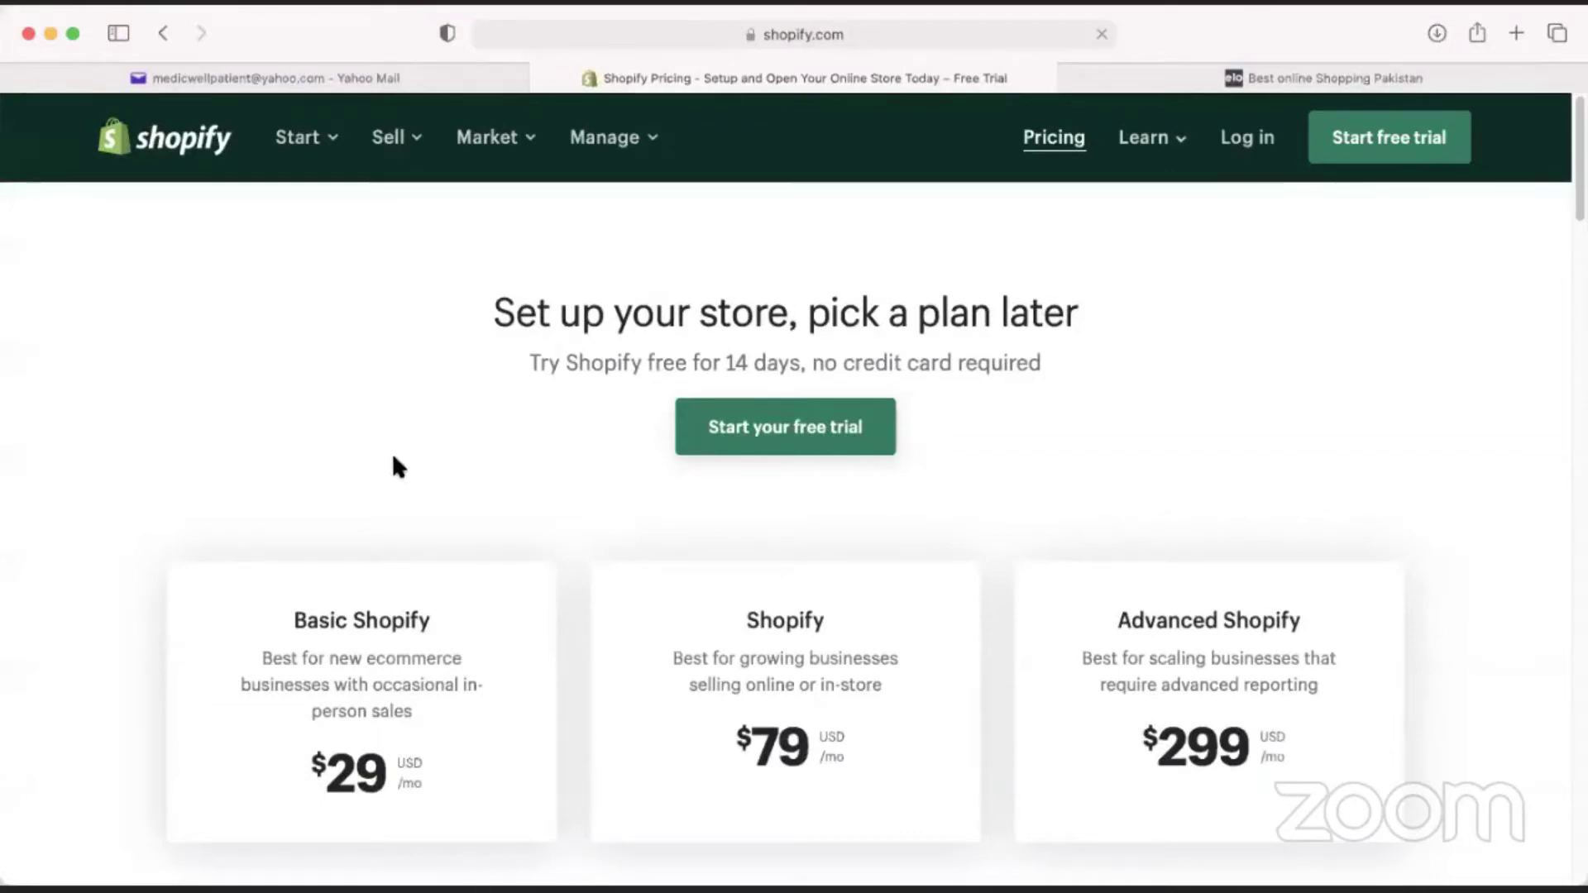
{"action": "scroll", "coordinate": [285, 484], "scroll_direction": "down", "scroll_amount": 3}
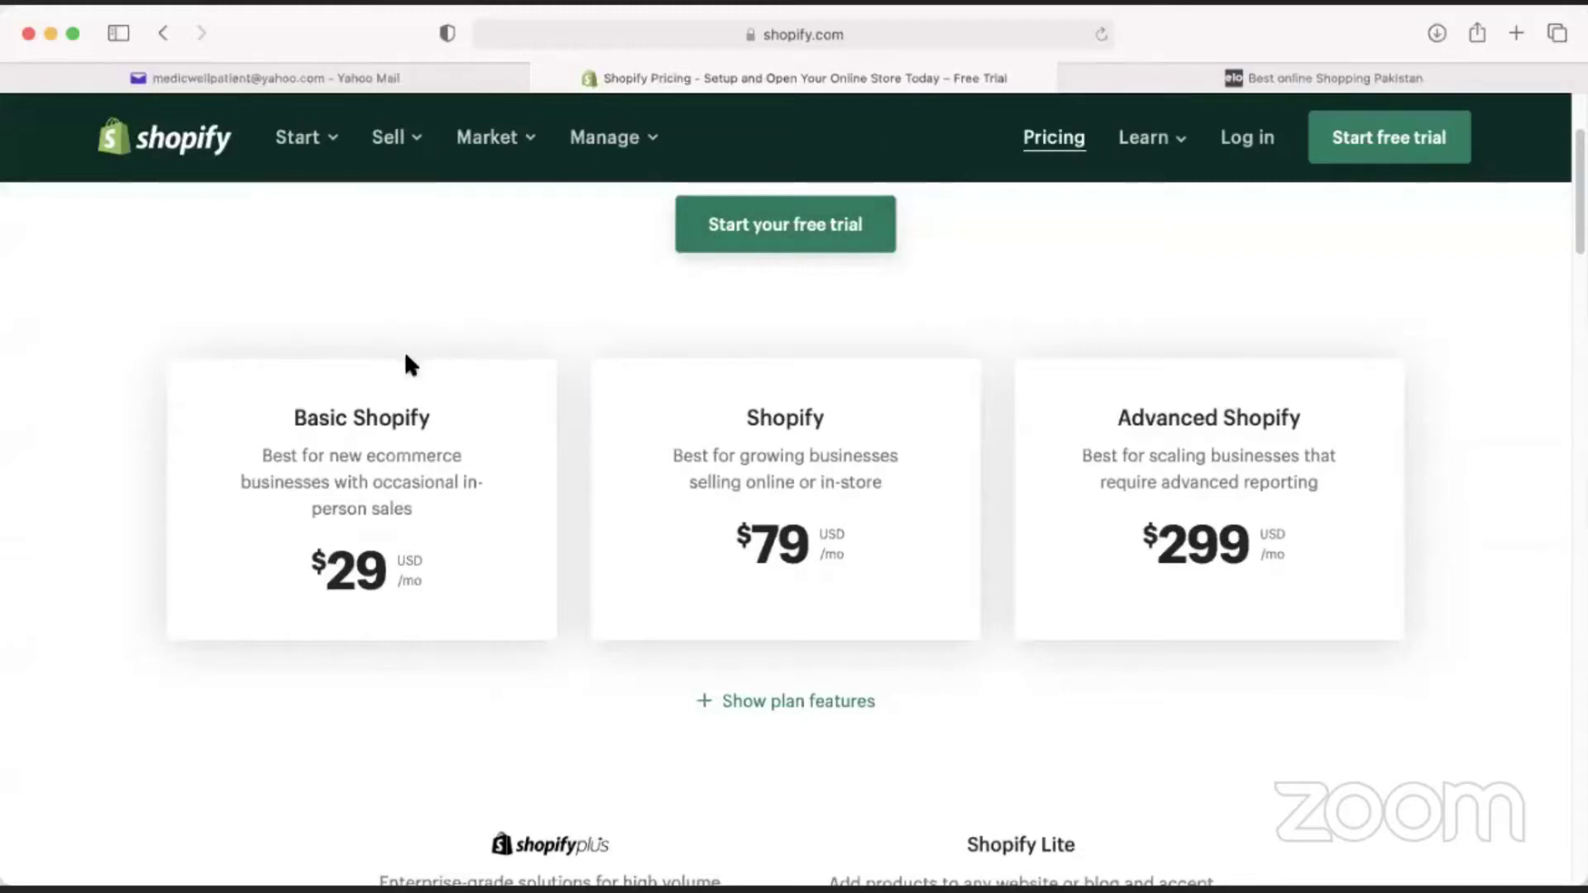
{"action": "scroll", "coordinate": [331, 431], "scroll_direction": "down", "scroll_amount": 5}
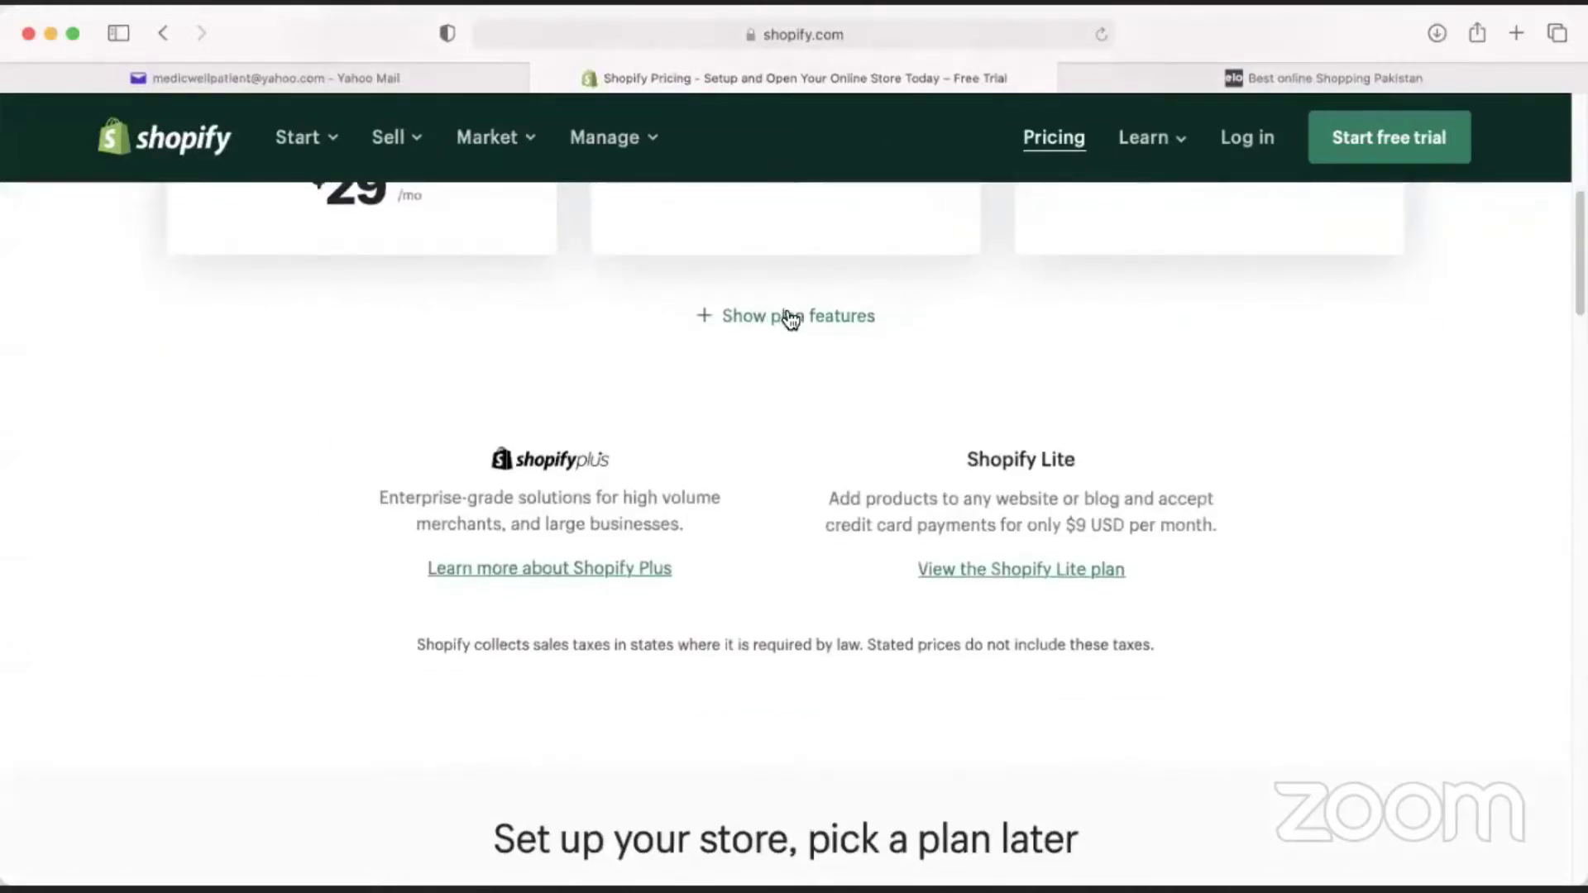
Expand the plan feature comparison and highlight Basic's 'up to 4' inventory locations limit.
{"action": "left_click", "coordinate": [788, 317]}
{"action": "scroll", "coordinate": [523, 542], "scroll_direction": "down", "scroll_amount": 1}
{"action": "scroll", "coordinate": [524, 543], "scroll_direction": "down", "scroll_amount": 2}
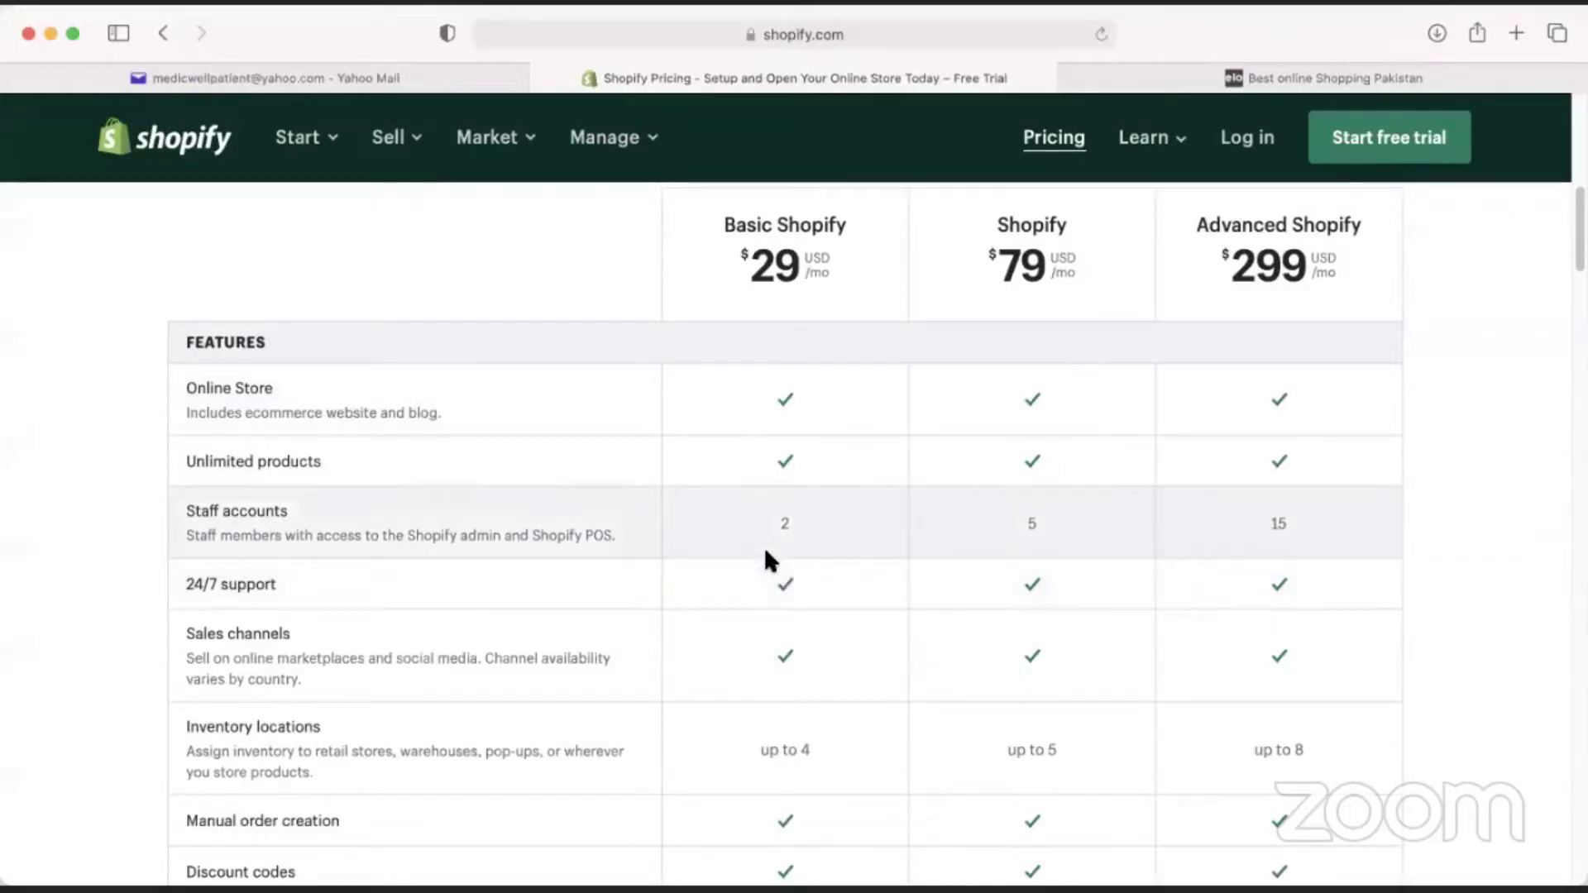
{"action": "scroll", "coordinate": [778, 612], "scroll_direction": "down", "scroll_amount": 2}
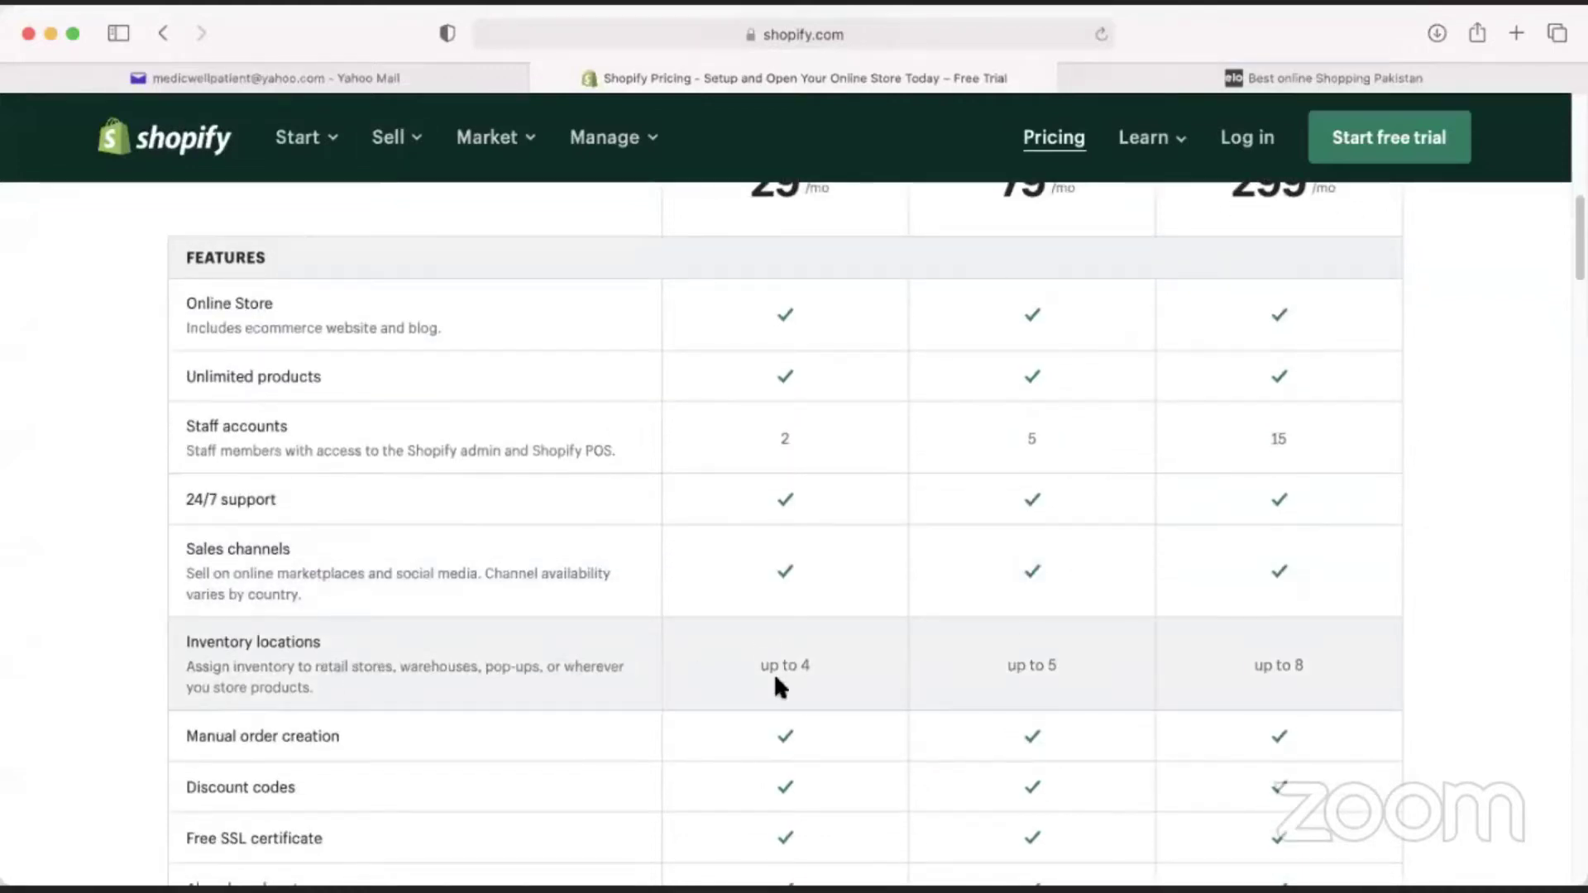
{"action": "left_click_drag", "start_coordinate": [763, 667], "coordinate": [720, 663]}
{"action": "left_click", "coordinate": [810, 664]}
{"action": "left_click_drag", "start_coordinate": [827, 674], "coordinate": [738, 663]}
{"action": "left_click", "coordinate": [749, 664]}
{"action": "scroll", "coordinate": [733, 653], "scroll_direction": "down", "scroll_amount": 3}
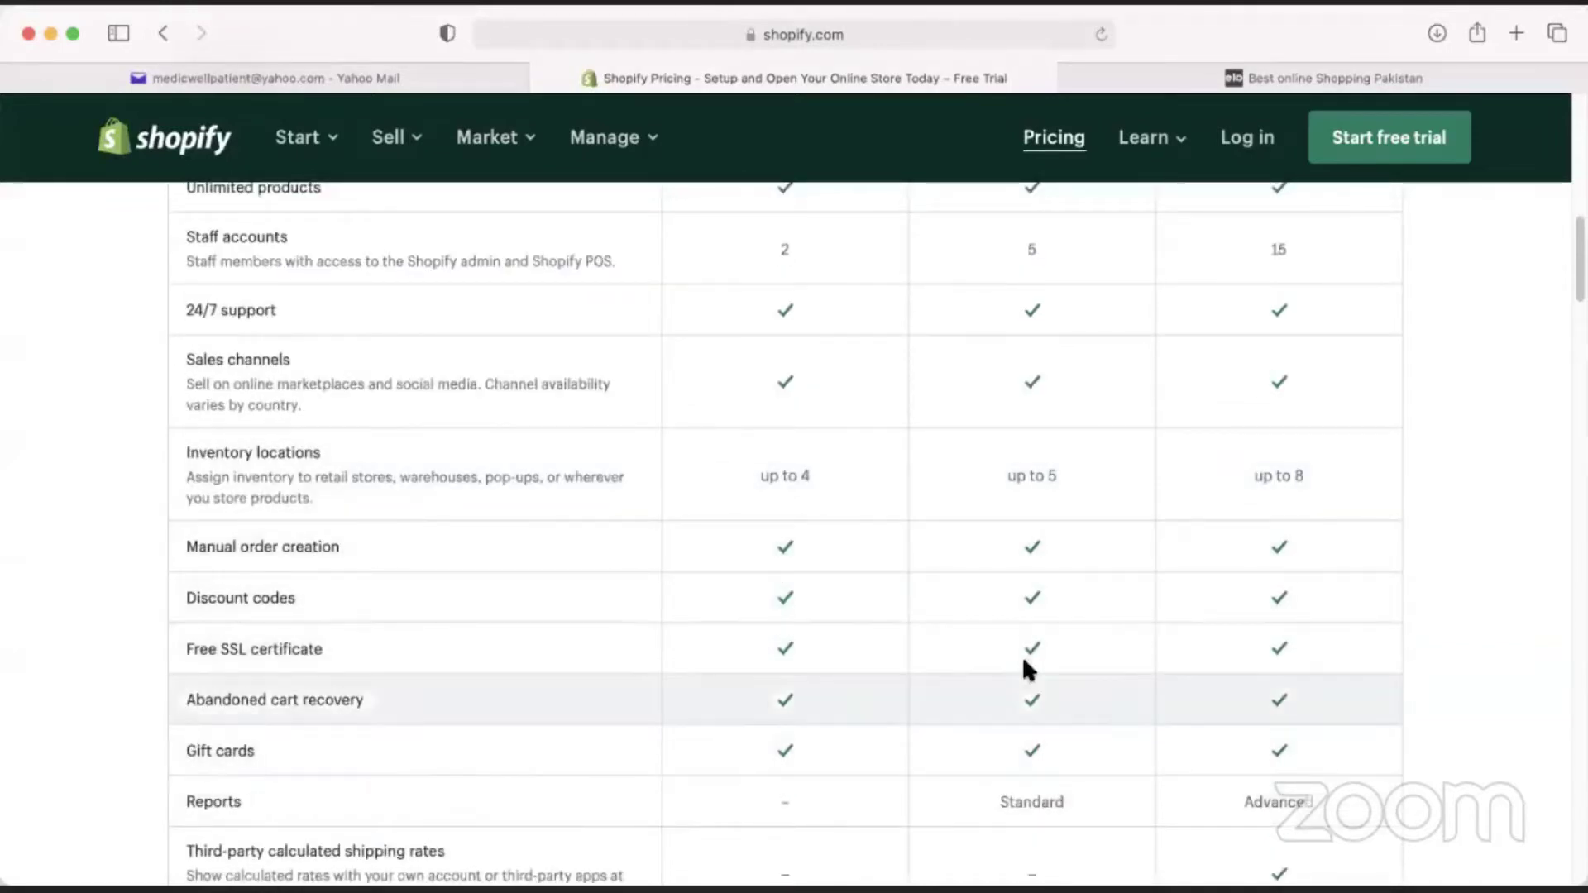
{"action": "scroll", "coordinate": [771, 569], "scroll_direction": "down", "scroll_amount": 5}
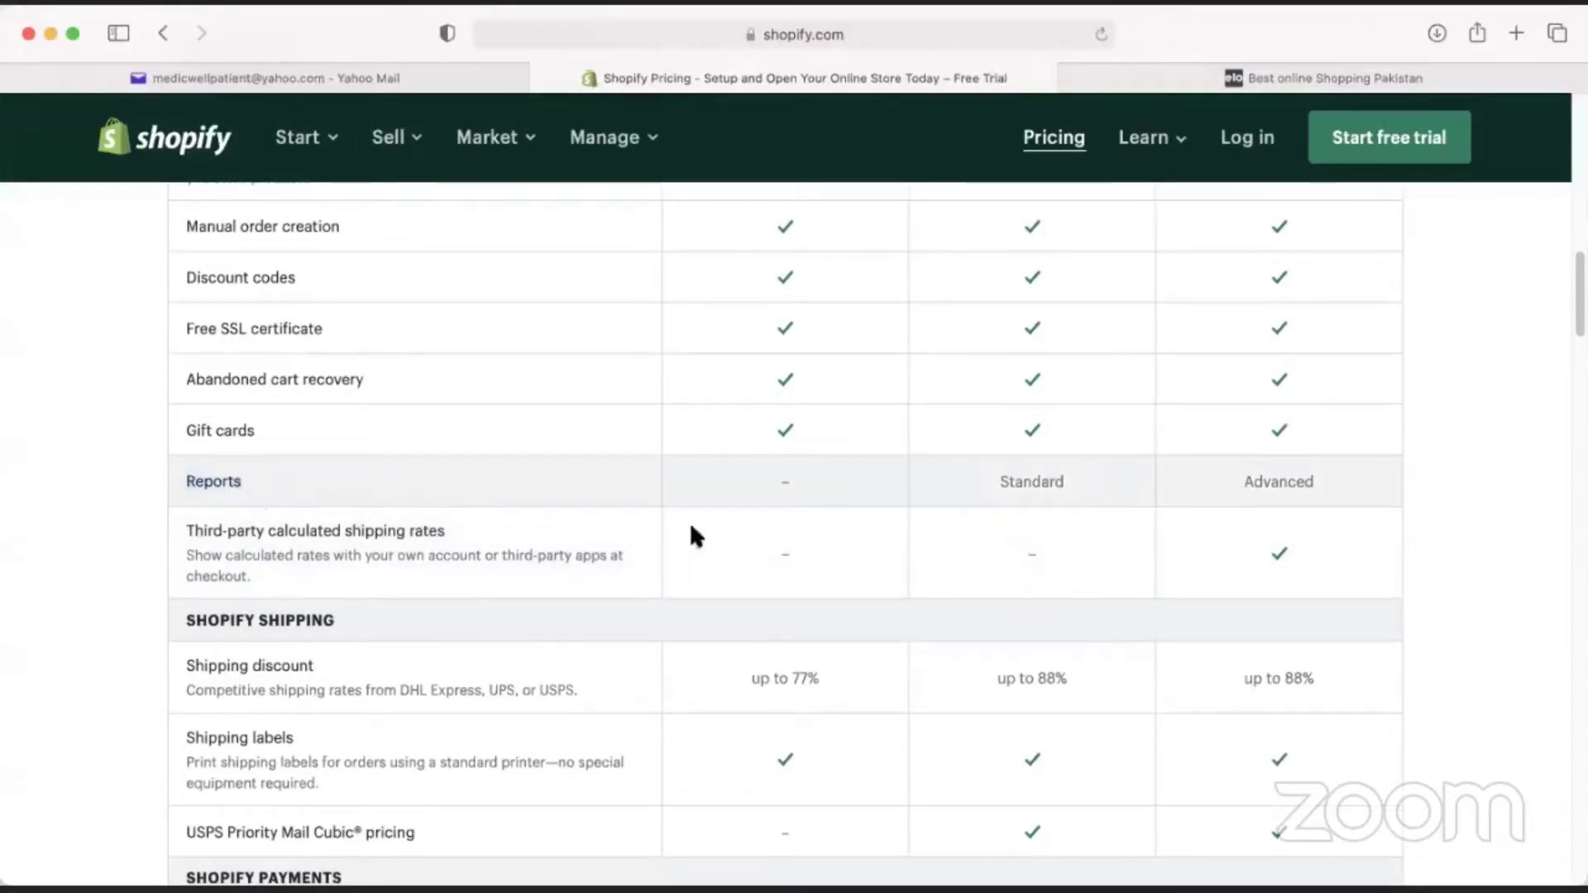
Highlight Basic's Reports dash and the 'up to 77%' value, then scroll to the payments rows.
{"action": "left_click_drag", "start_coordinate": [769, 488], "coordinate": [831, 483]}
{"action": "left_click_drag", "start_coordinate": [801, 481], "coordinate": [745, 482]}
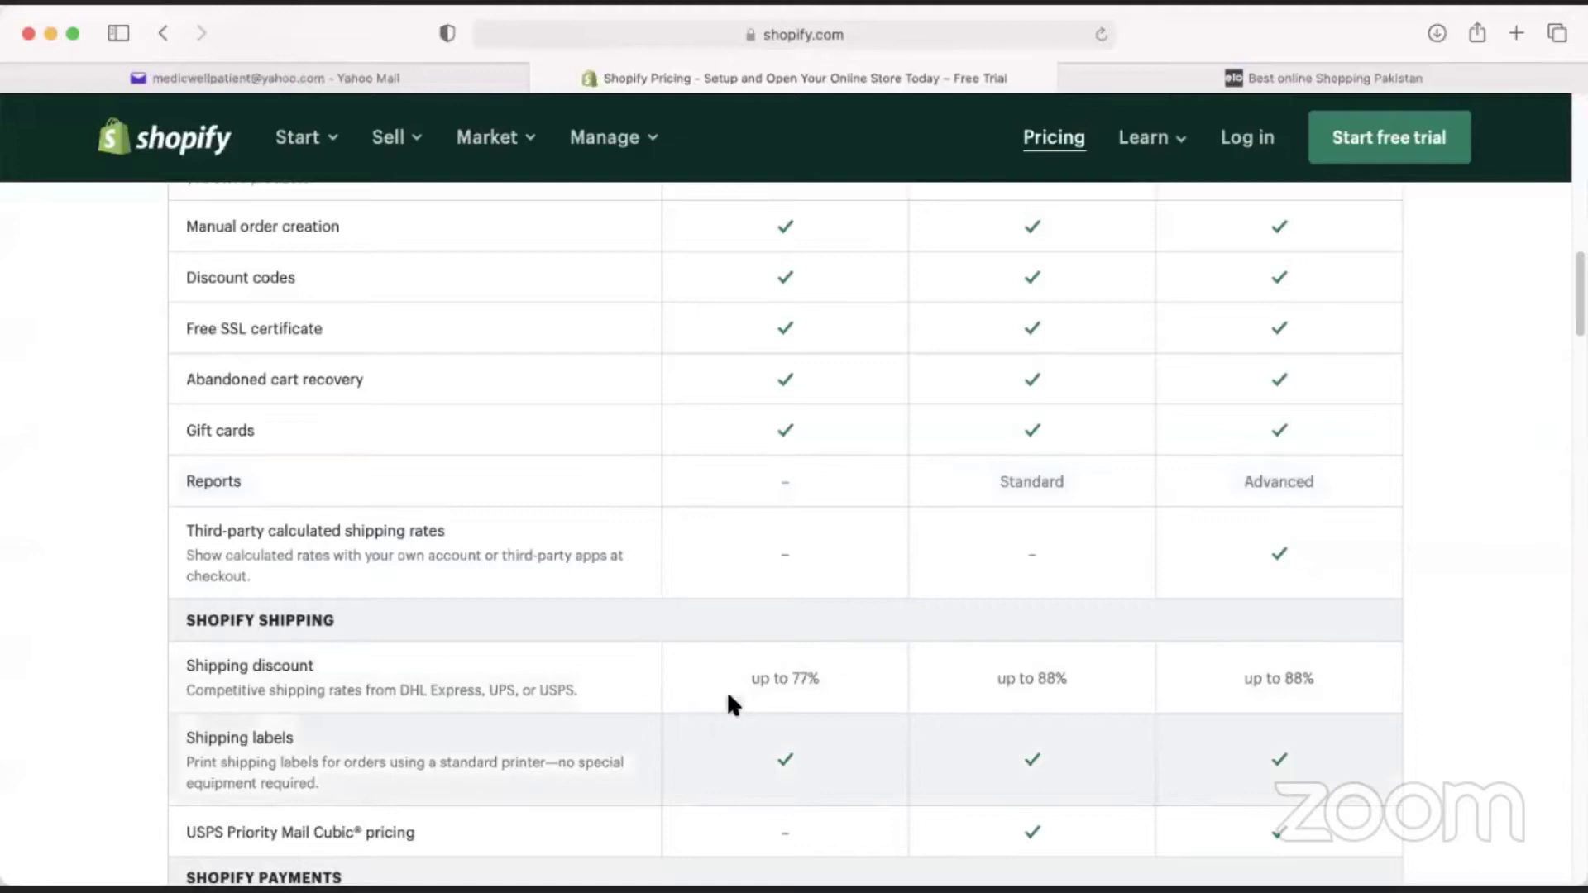
{"action": "left_click_drag", "start_coordinate": [741, 474], "coordinate": [809, 481]}
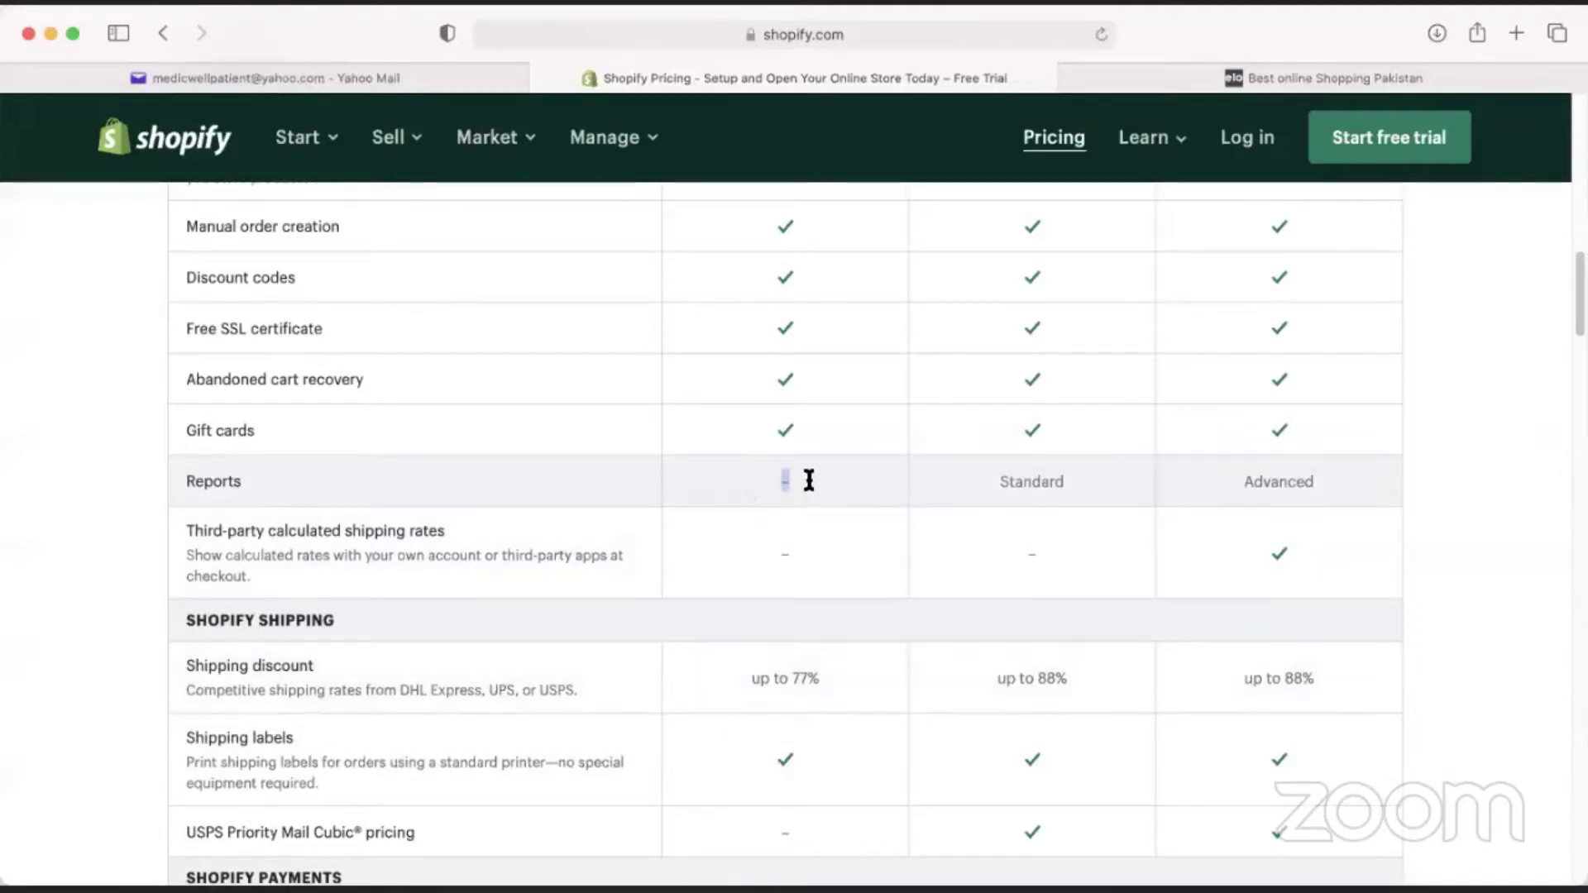
{"action": "left_click_drag", "start_coordinate": [743, 678], "coordinate": [823, 678]}
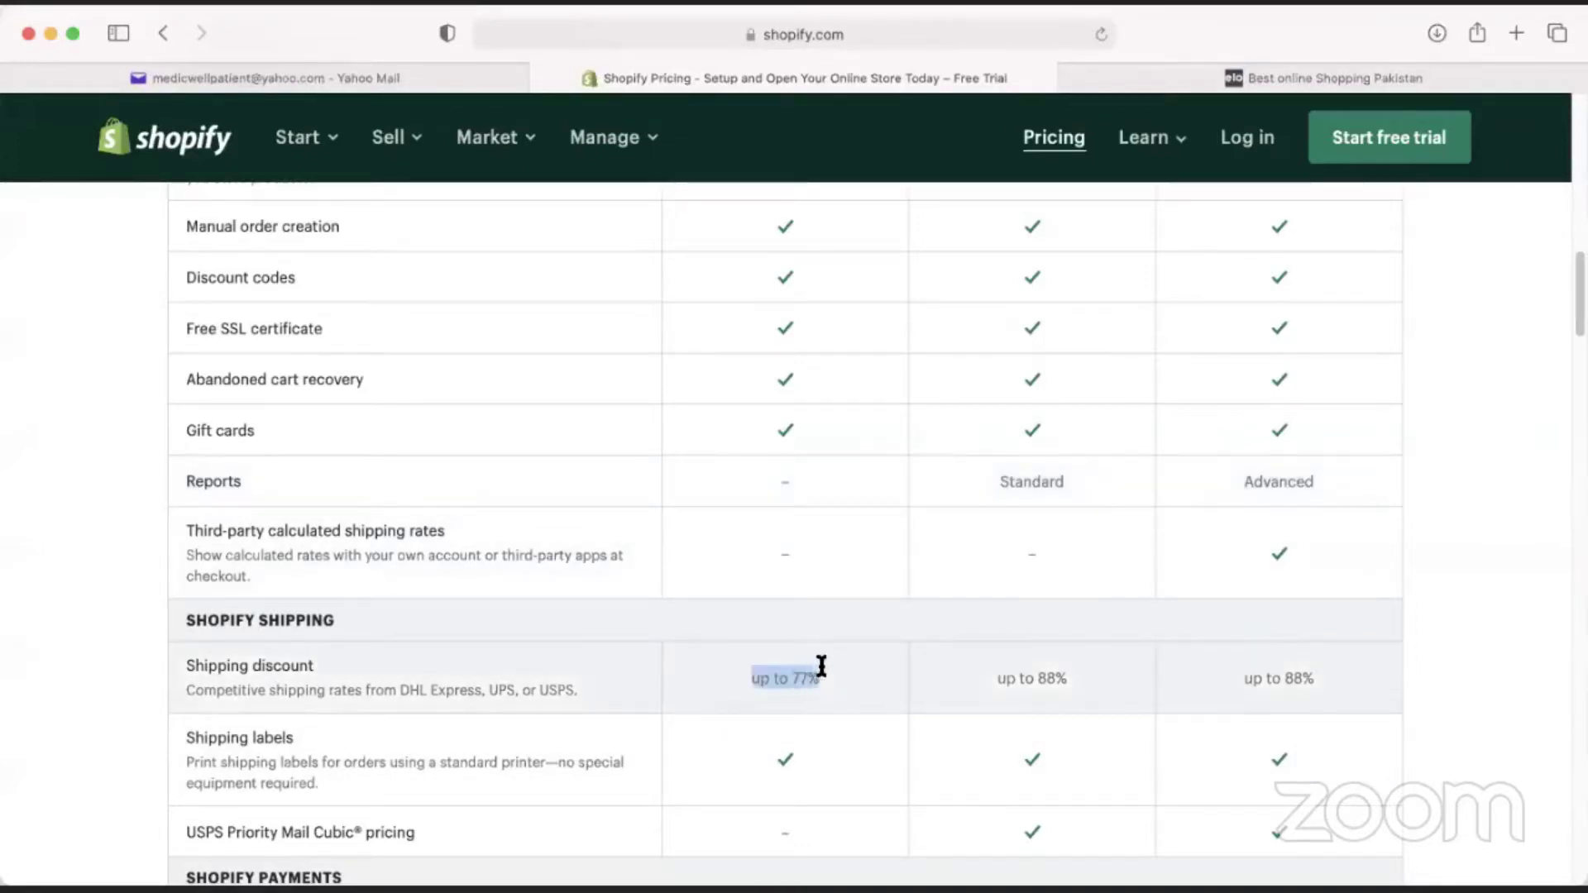
{"action": "scroll", "coordinate": [754, 636], "scroll_direction": "down", "scroll_amount": 5}
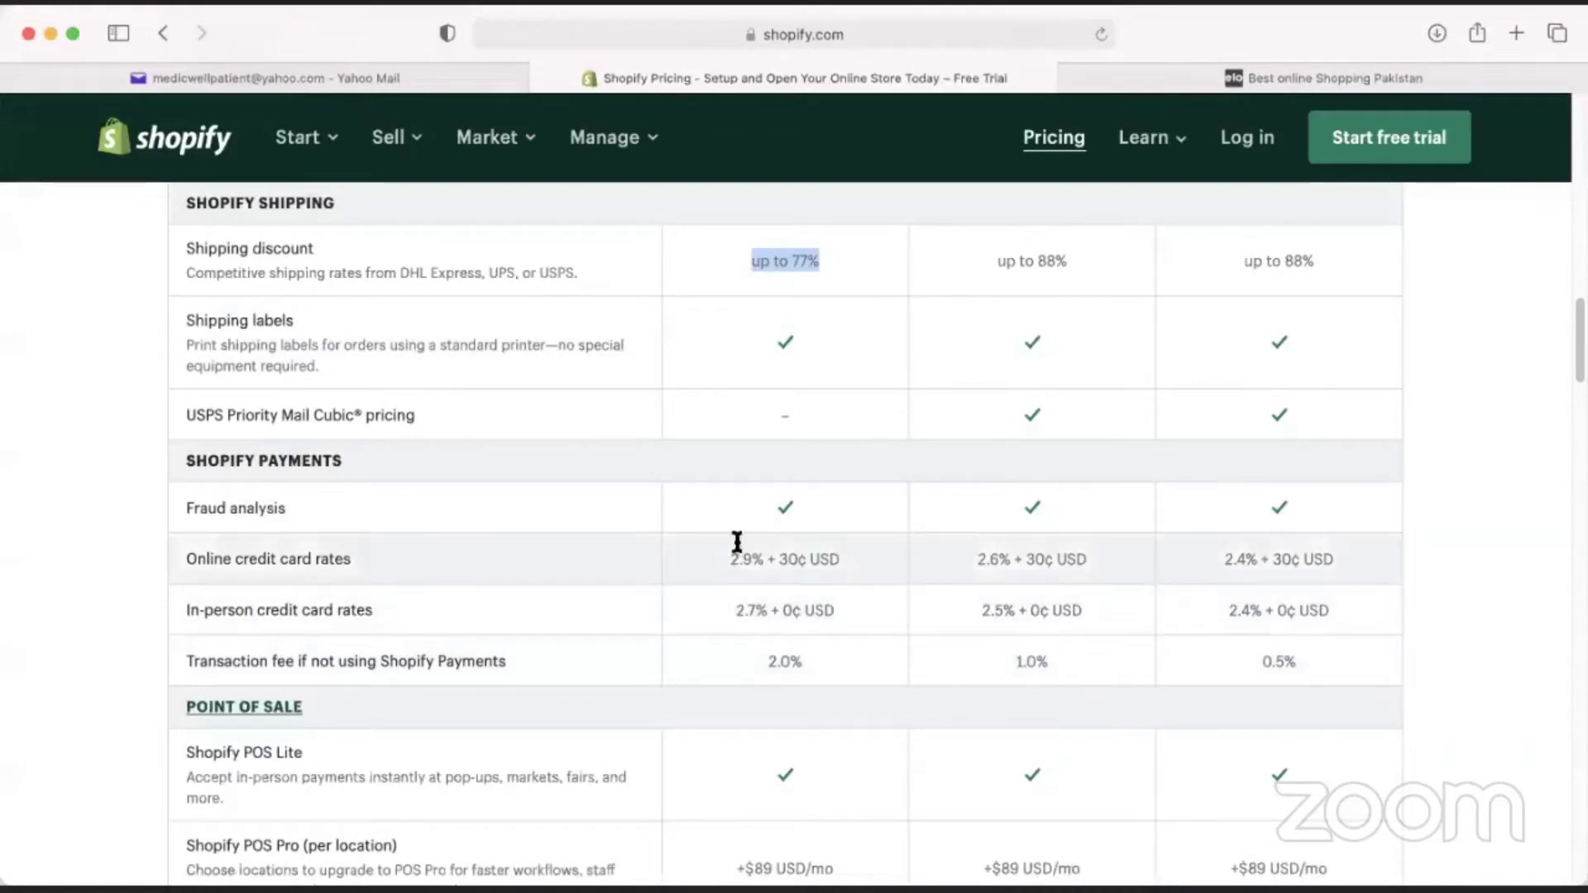
{"action": "scroll", "coordinate": [753, 622], "scroll_direction": "up", "scroll_amount": 5}
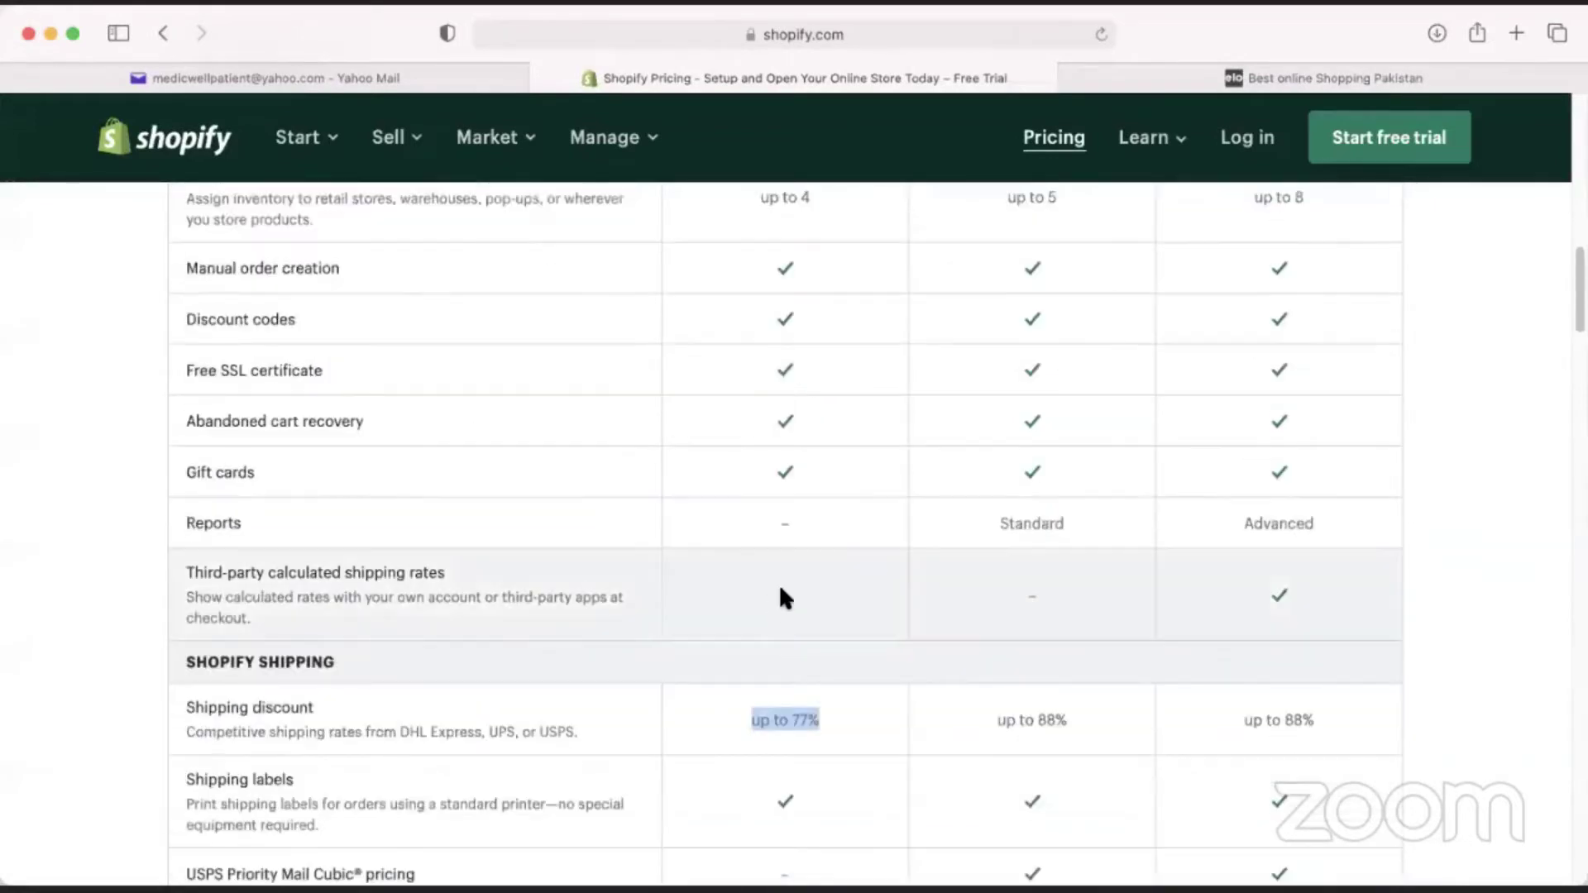
{"action": "left_click", "coordinate": [794, 524]}
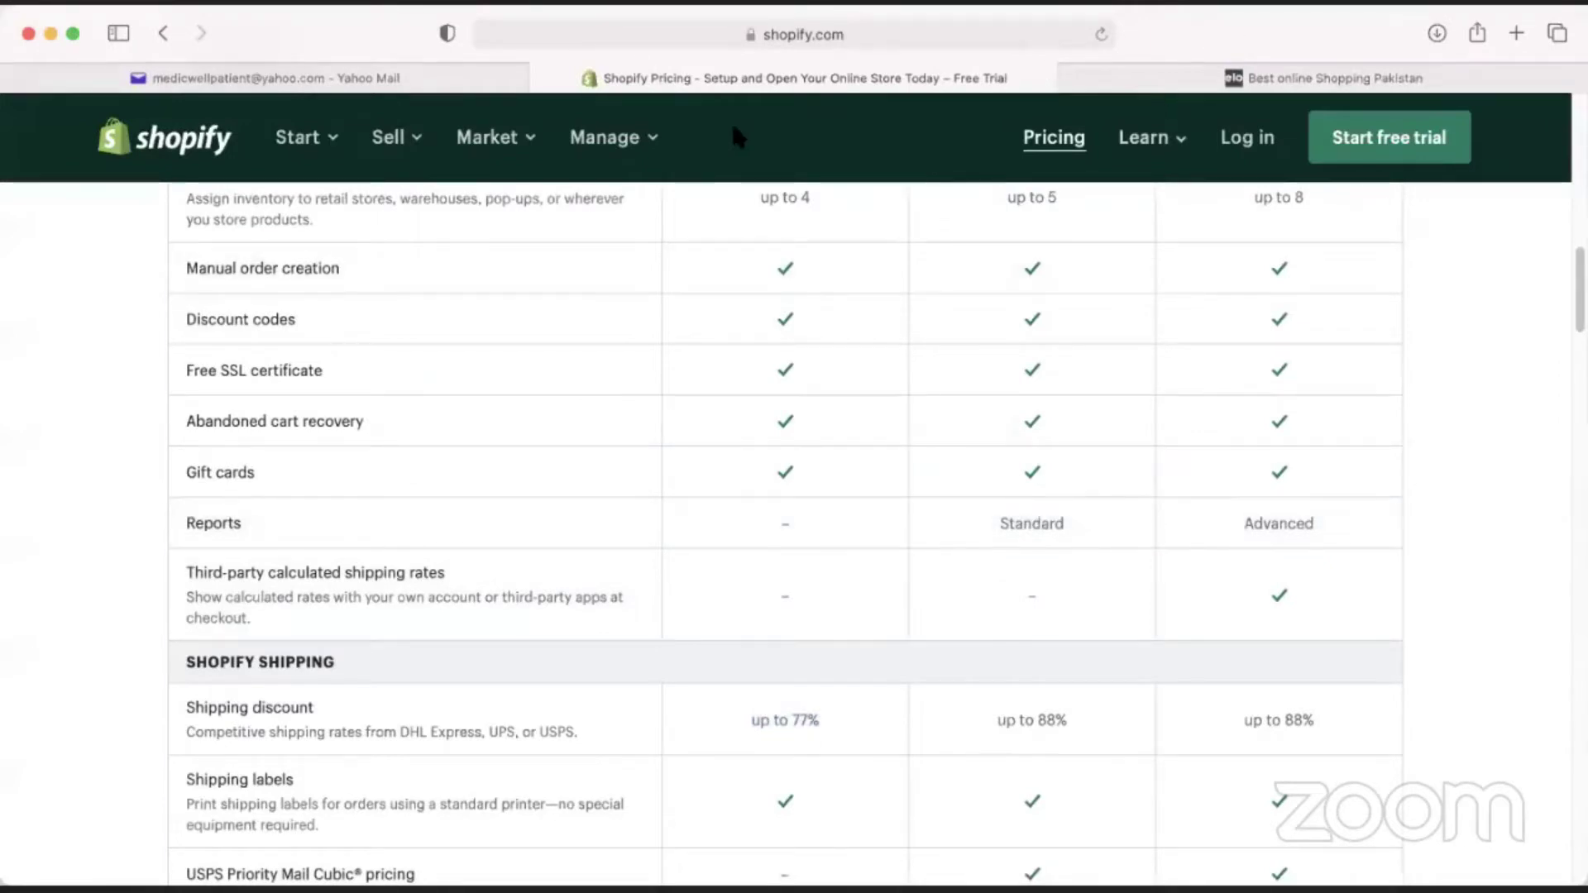
{"action": "scroll", "coordinate": [763, 576], "scroll_direction": "down", "scroll_amount": 4}
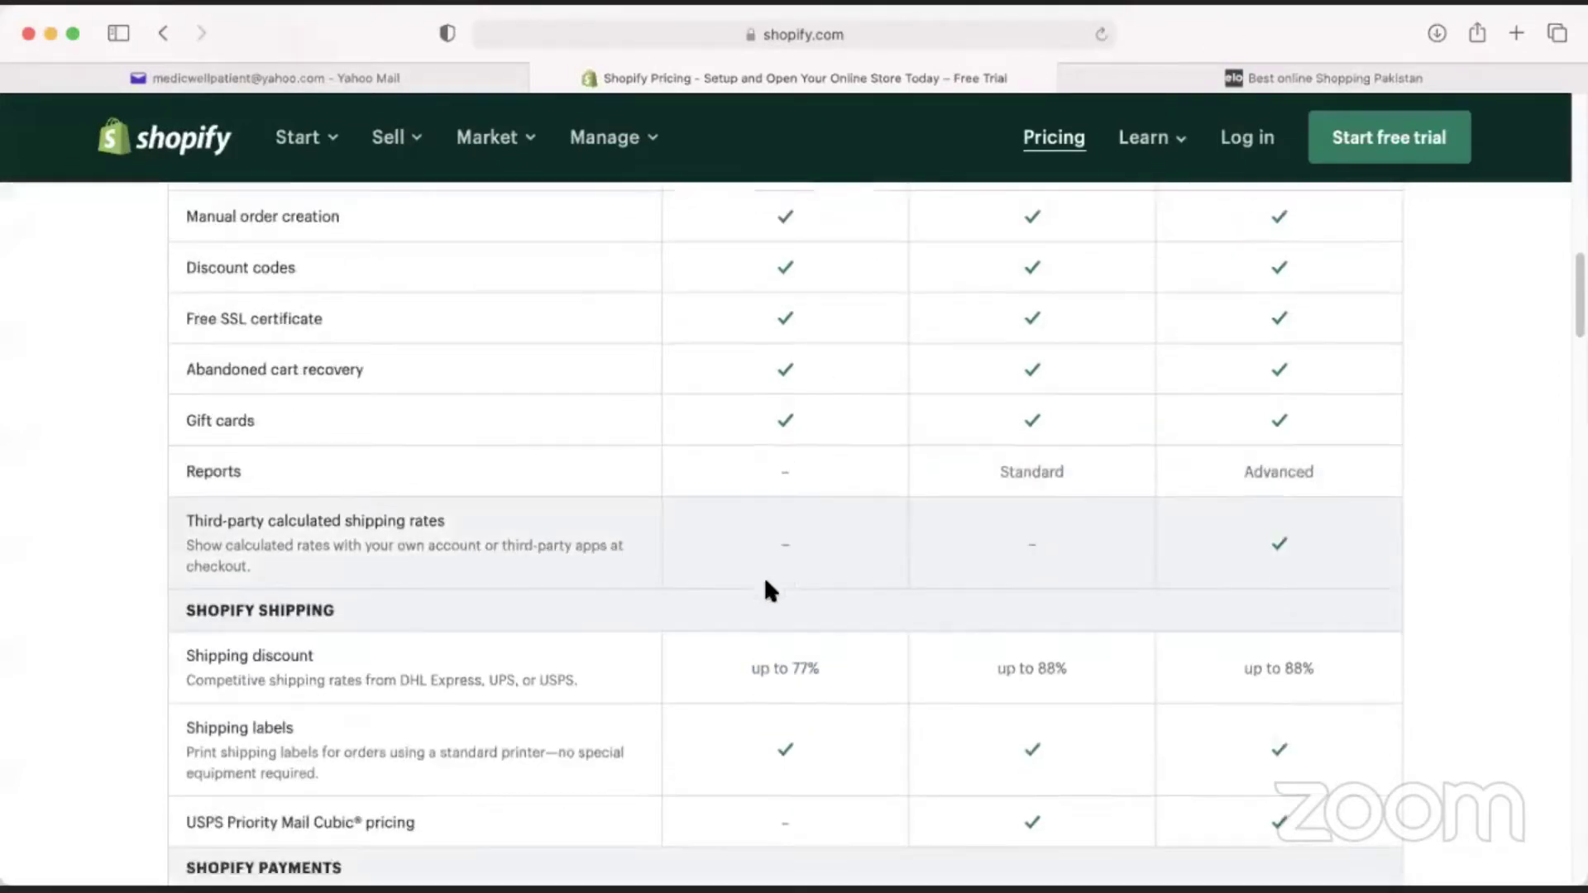
{"action": "scroll", "coordinate": [748, 593], "scroll_direction": "down", "scroll_amount": 1}
{"action": "scroll", "coordinate": [752, 616], "scroll_direction": "down", "scroll_amount": 1}
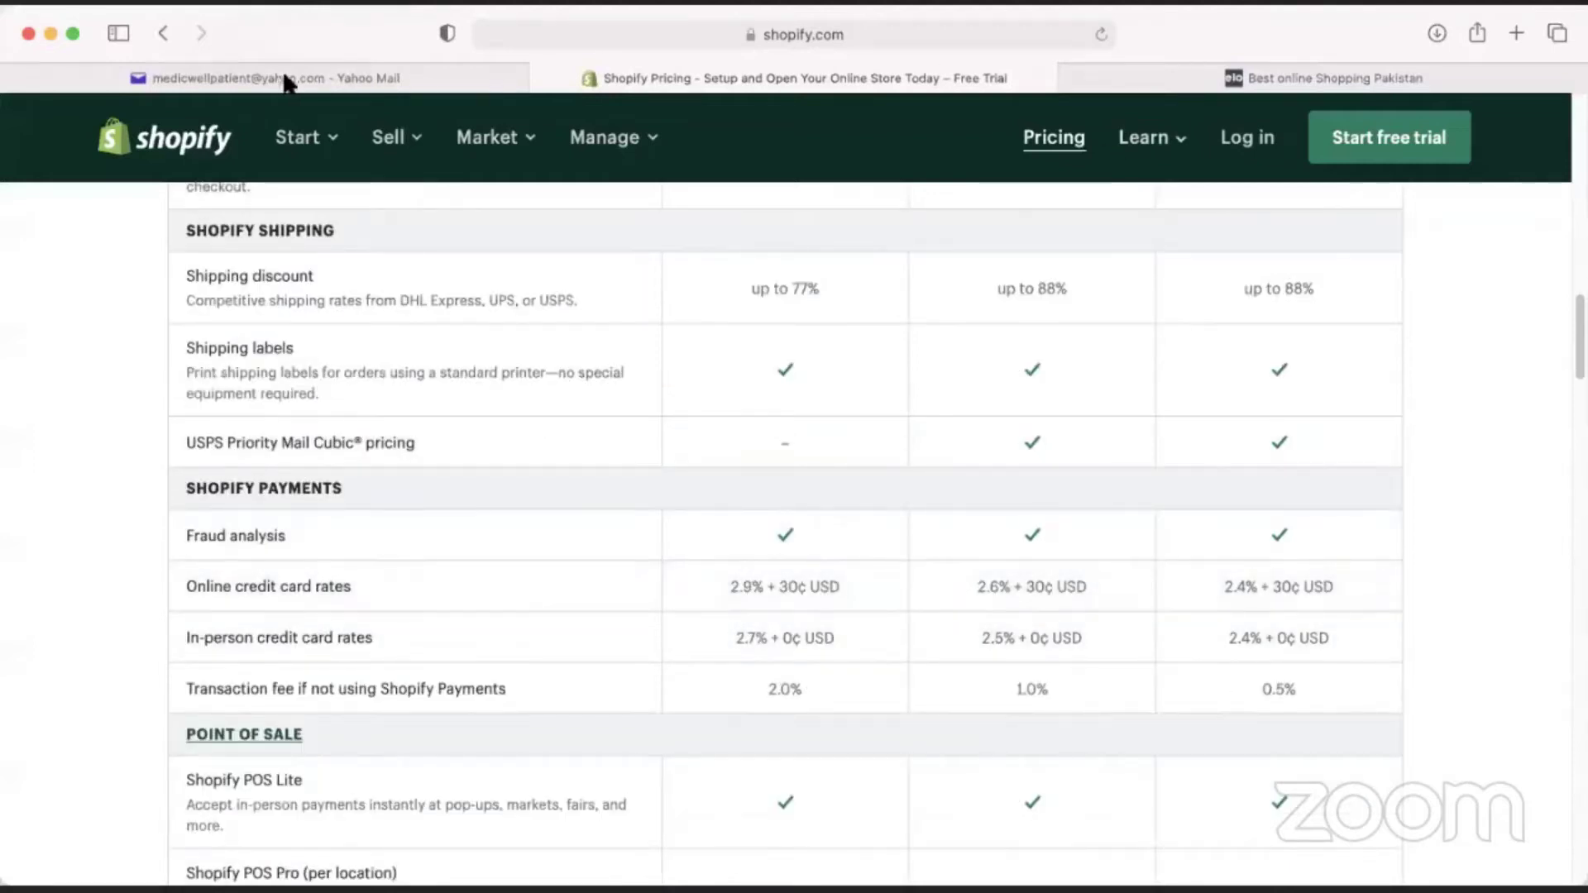
{"action": "scroll", "coordinate": [665, 543], "scroll_direction": "down", "scroll_amount": 1}
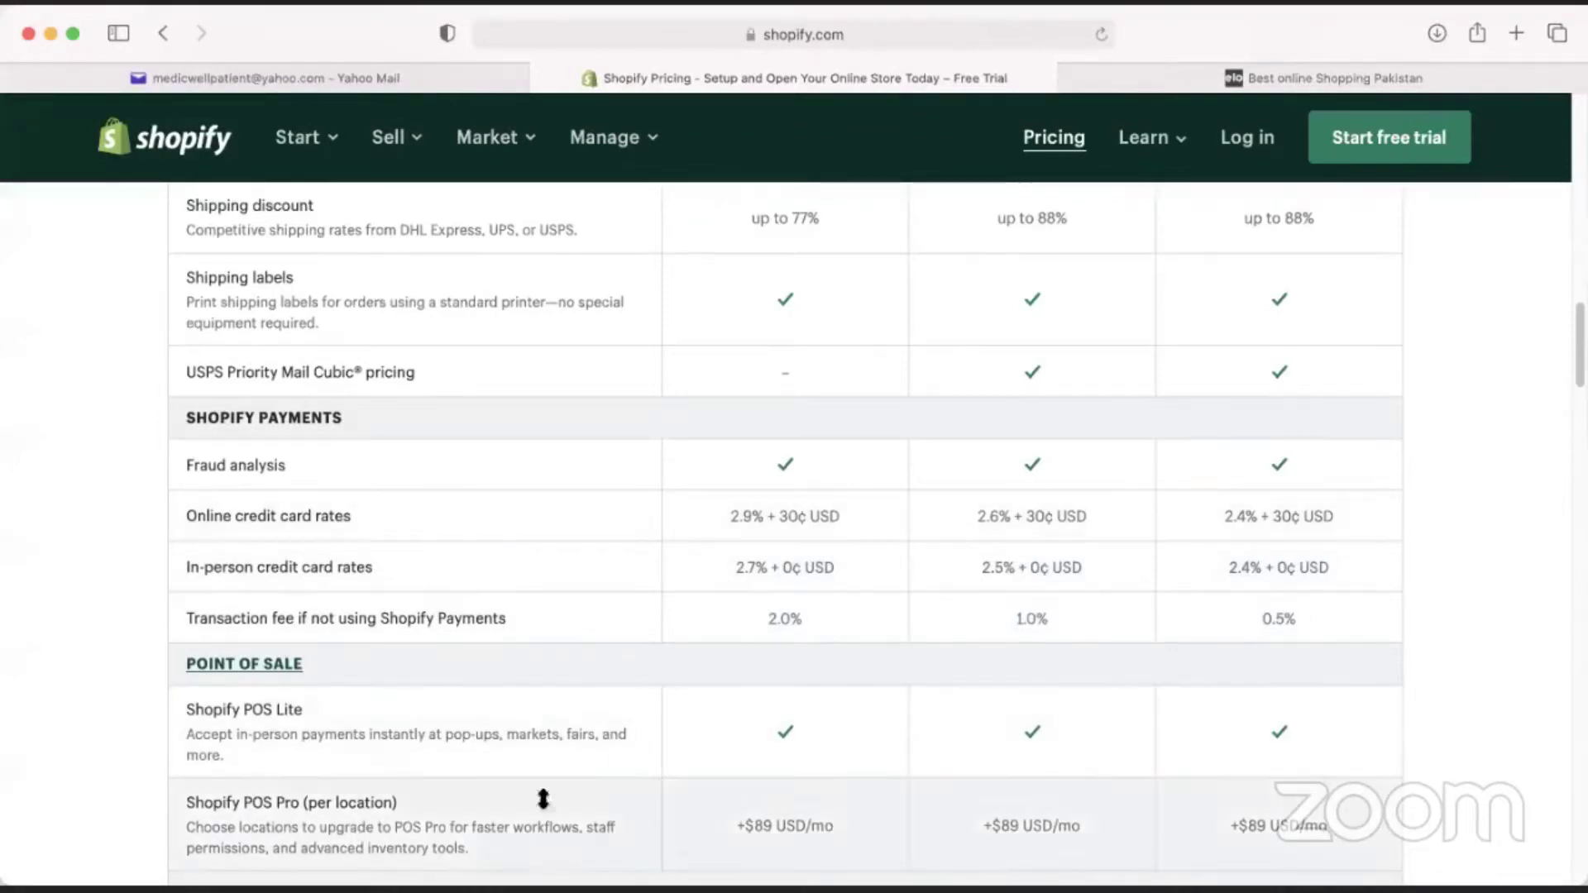
Write $100 beside Fraud analysis, point to the 2.9% rate and circle the 30¢ fee.
{"action": "left_click", "coordinate": [794, 469]}
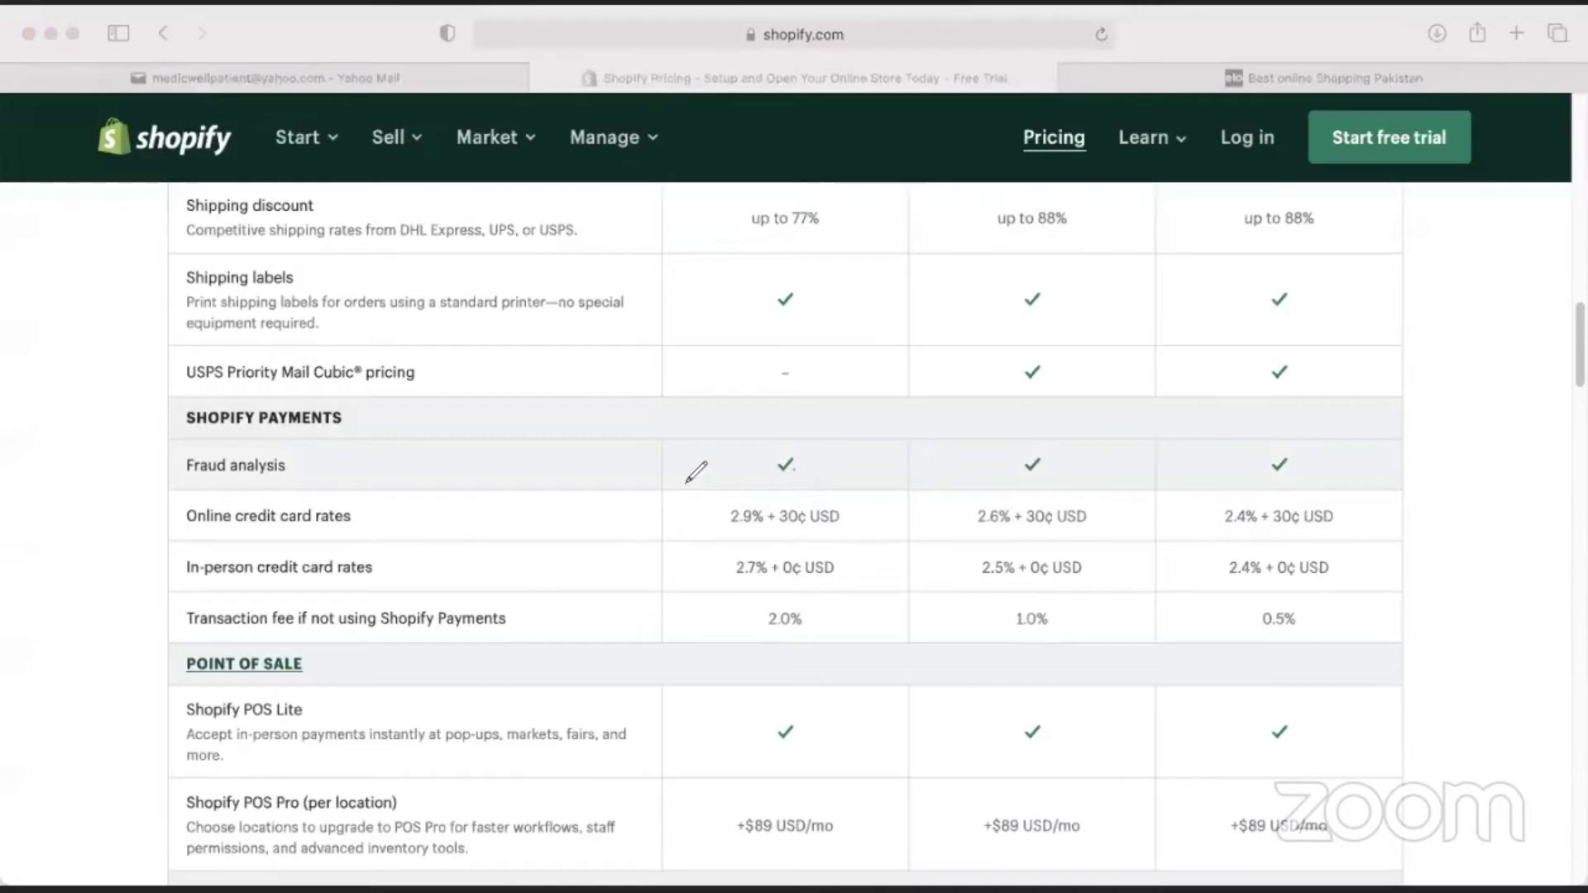
{"action": "mouse_move", "coordinate": [680, 450]}
{"action": "left_mouse_down"}
{"action": "mouse_move", "coordinate": [680, 469]}
{"action": "mouse_move", "coordinate": [721, 445]}
{"action": "left_mouse_up"}
{"action": "mouse_move", "coordinate": [659, 457]}
{"action": "left_mouse_down"}
{"action": "mouse_move", "coordinate": [655, 516]}
{"action": "mouse_move", "coordinate": [717, 522]}
{"action": "left_mouse_up"}
{"action": "left_click_drag", "start_coordinate": [716, 522], "coordinate": [703, 533]}
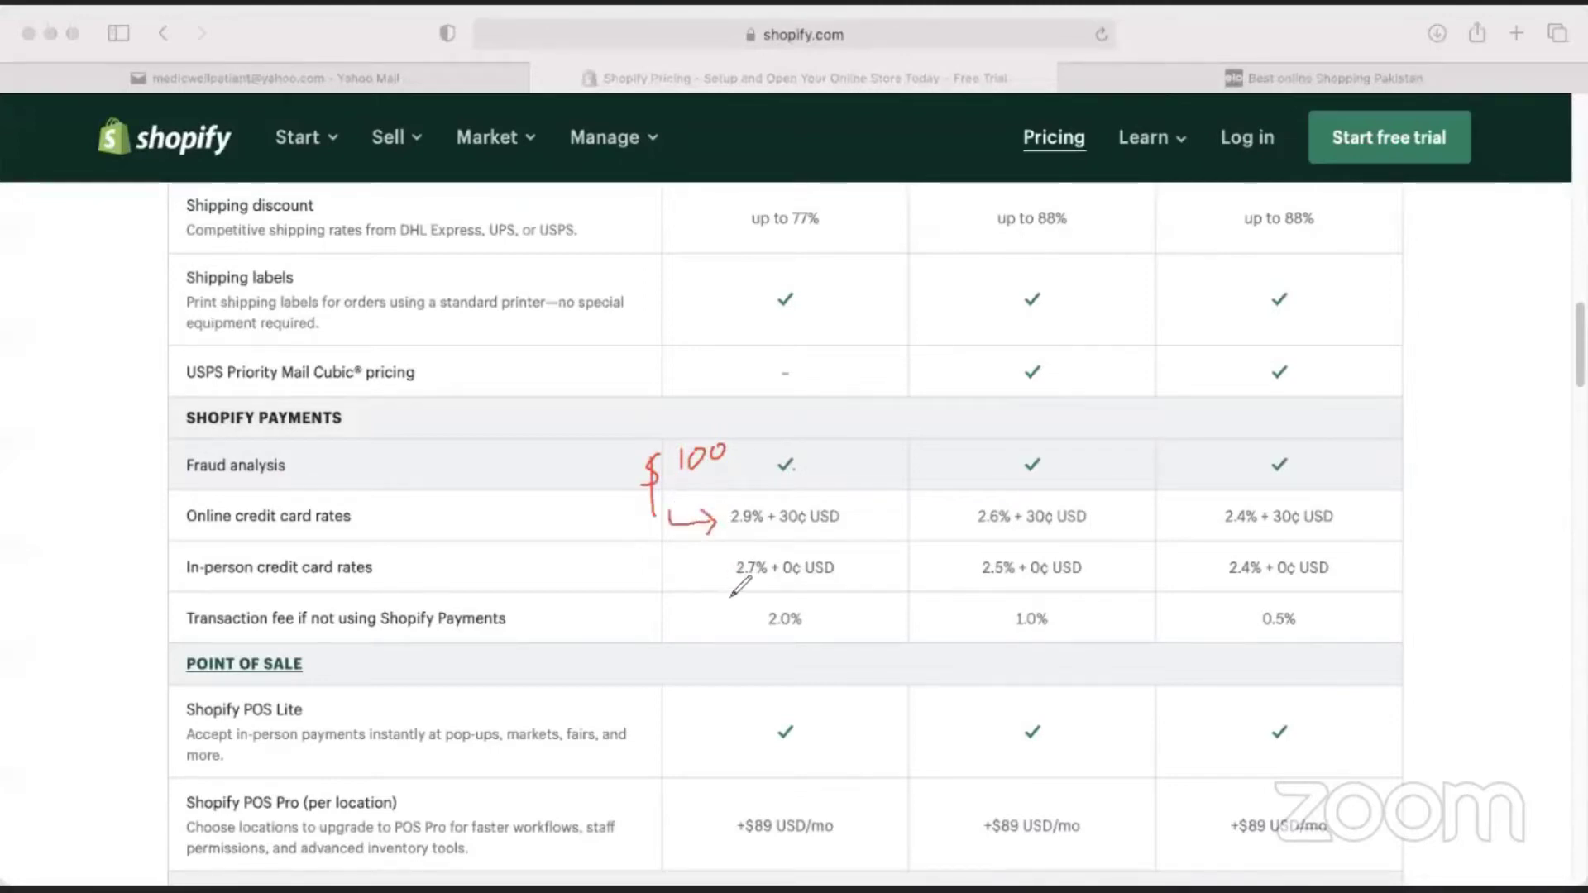
{"action": "left_click_drag", "start_coordinate": [804, 506], "coordinate": [803, 534]}
{"action": "left_click_drag", "start_coordinate": [304, 30], "coordinate": [243, 29]}
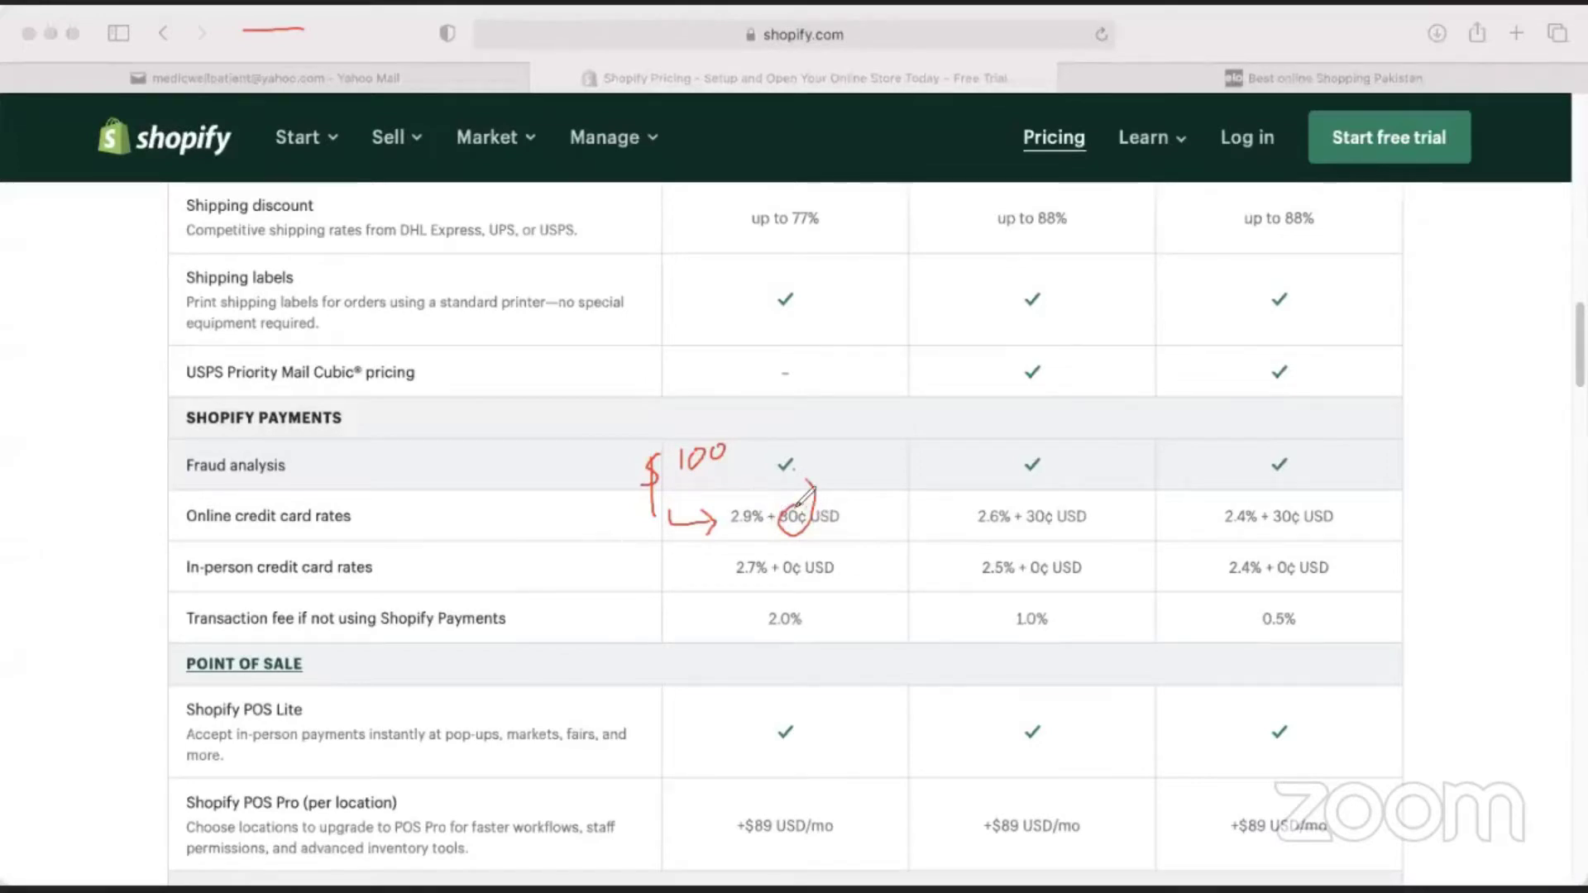
Write 2.9+30 = 3.20 and underline the Online credit card rates row.
{"action": "mouse_move", "coordinate": [833, 430]}
{"action": "left_mouse_down"}
{"action": "mouse_move", "coordinate": [852, 478]}
{"action": "mouse_move", "coordinate": [886, 436]}
{"action": "mouse_move", "coordinate": [1084, 419]}
{"action": "mouse_move", "coordinate": [993, 413]}
{"action": "left_mouse_up"}
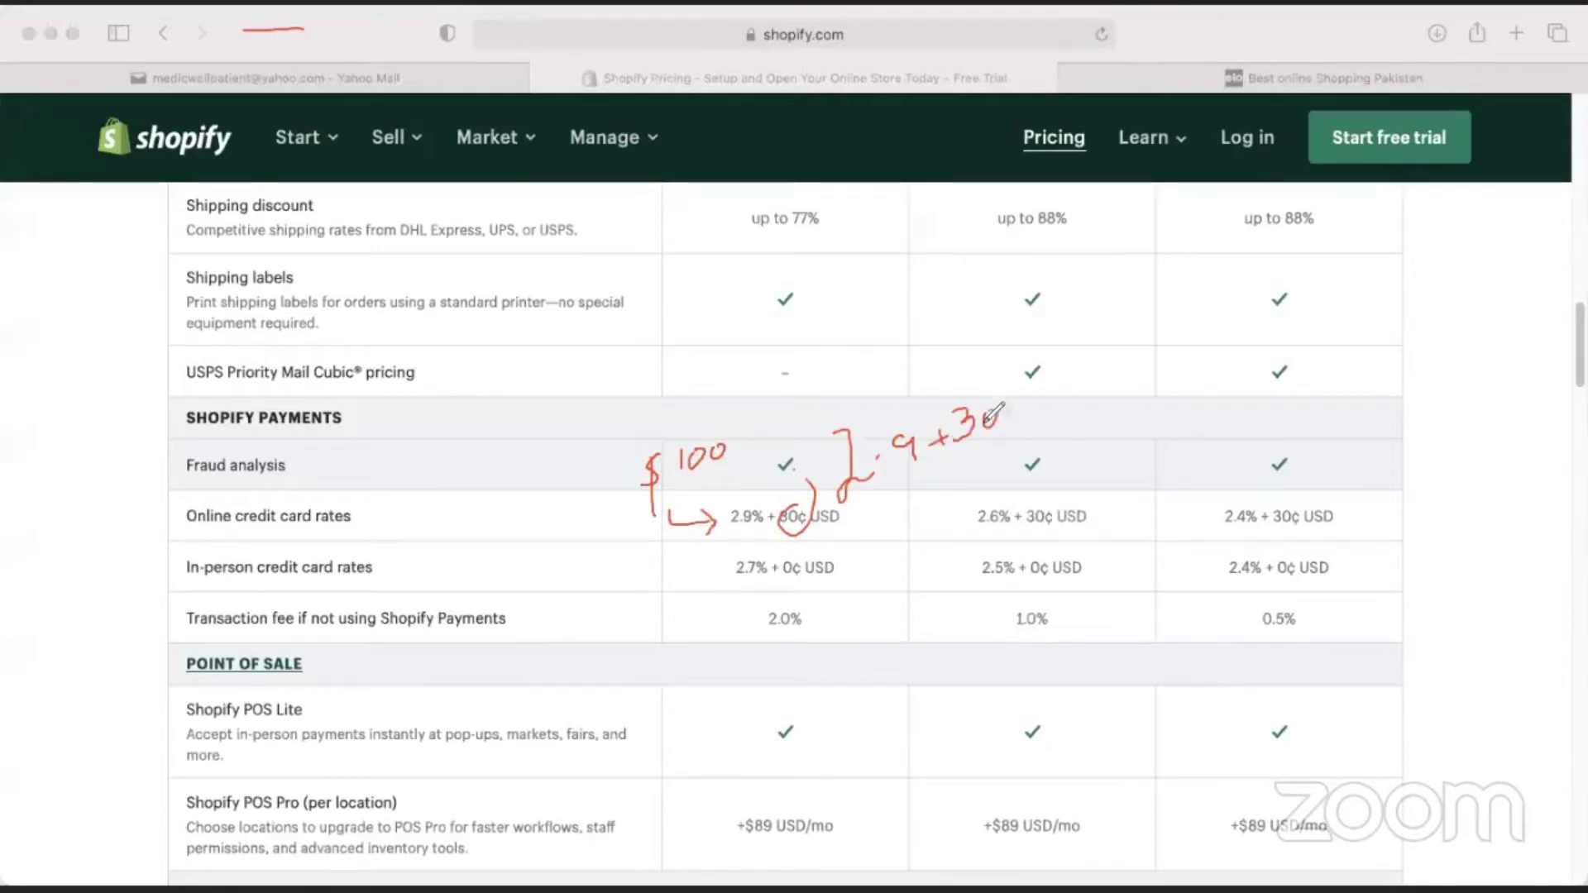
{"action": "mouse_move", "coordinate": [915, 476]}
{"action": "left_mouse_down"}
{"action": "mouse_move", "coordinate": [917, 504]}
{"action": "mouse_move", "coordinate": [979, 491]}
{"action": "mouse_move", "coordinate": [988, 460]}
{"action": "mouse_move", "coordinate": [1016, 472]}
{"action": "left_mouse_up"}
{"action": "left_click", "coordinate": [946, 494]}
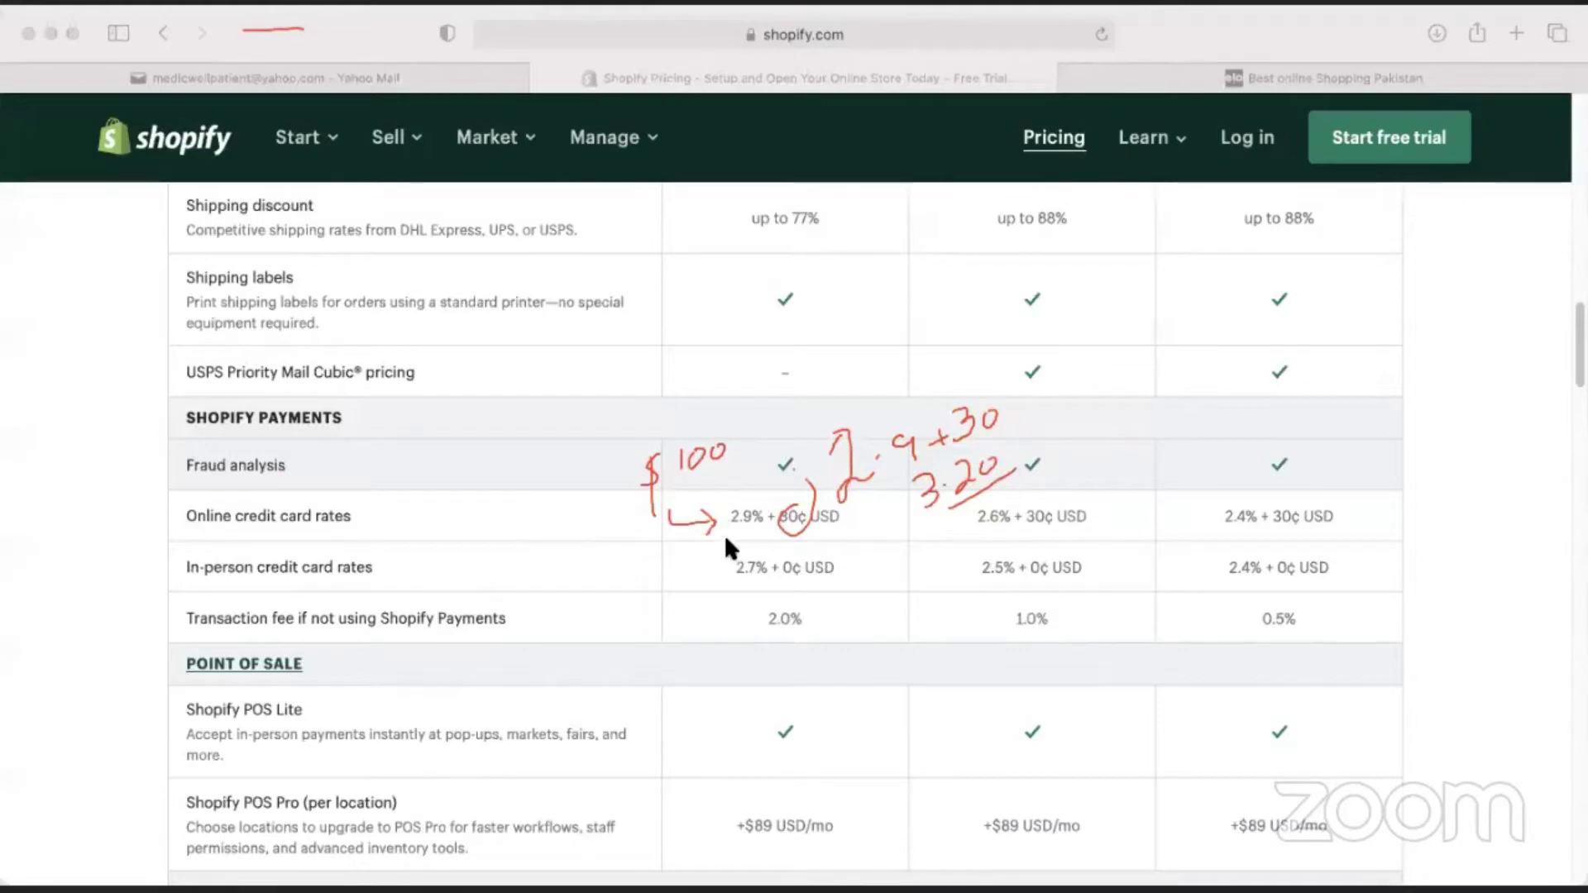
{"action": "left_click_drag", "start_coordinate": [196, 530], "coordinate": [649, 519]}
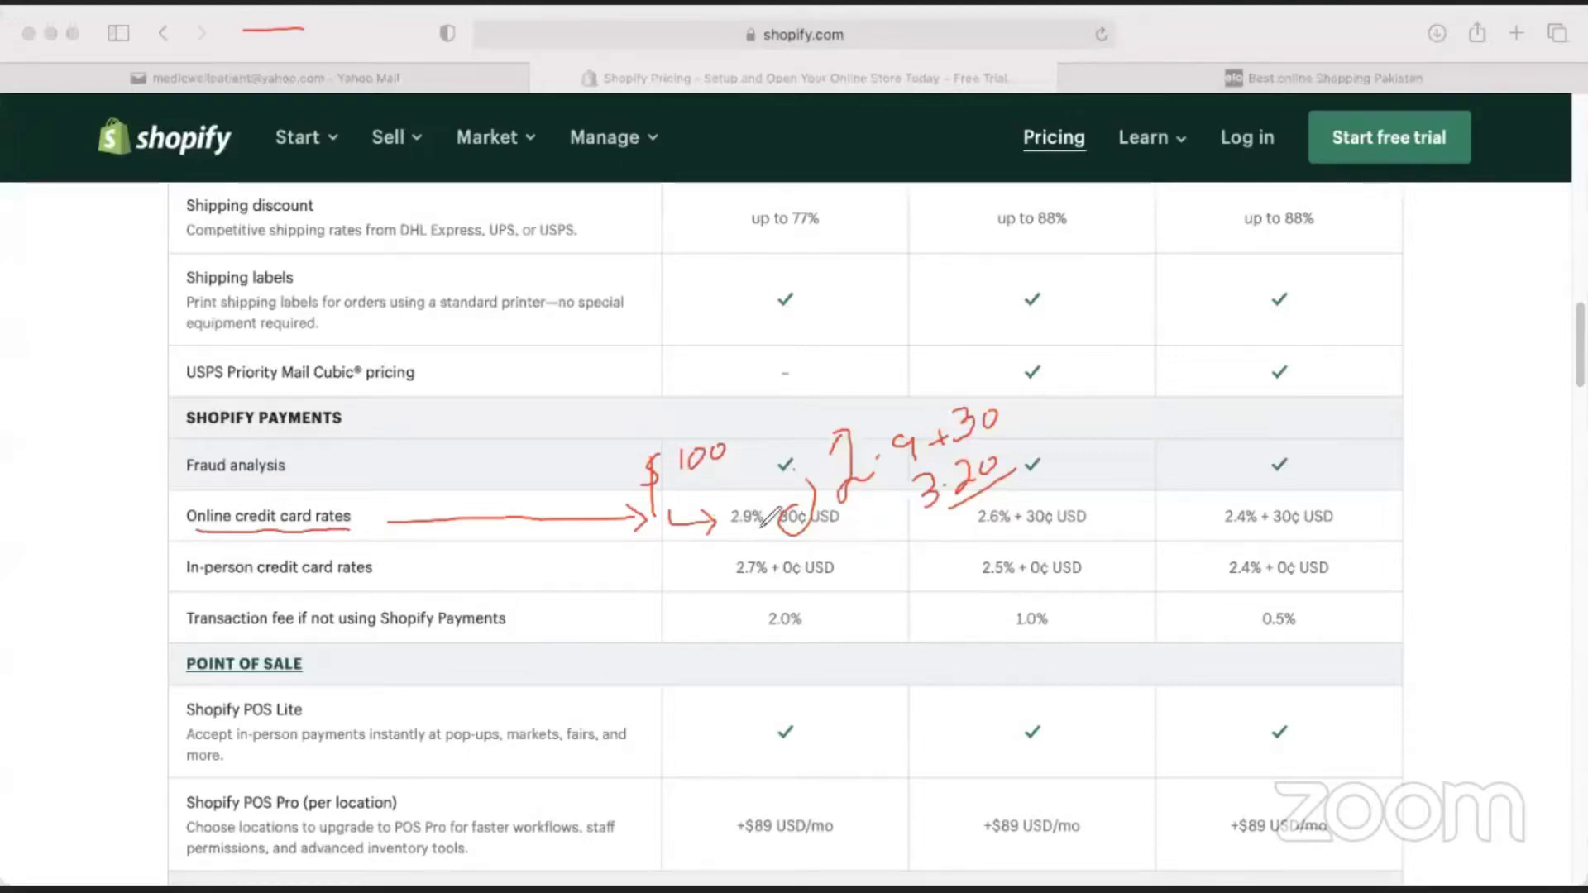
Circle the 2.9% rate, touch up $100, write 24 plus linked to 3.20, and mark in-person and 2.0% rows.
{"action": "mouse_move", "coordinate": [758, 496]}
{"action": "left_mouse_down"}
{"action": "mouse_move", "coordinate": [728, 520]}
{"action": "mouse_move", "coordinate": [768, 505]}
{"action": "mouse_move", "coordinate": [747, 499]}
{"action": "left_mouse_up"}
{"action": "mouse_move", "coordinate": [722, 448]}
{"action": "left_mouse_down"}
{"action": "mouse_move", "coordinate": [701, 479]}
{"action": "mouse_move", "coordinate": [761, 438]}
{"action": "mouse_move", "coordinate": [654, 476]}
{"action": "mouse_move", "coordinate": [727, 497]}
{"action": "left_mouse_up"}
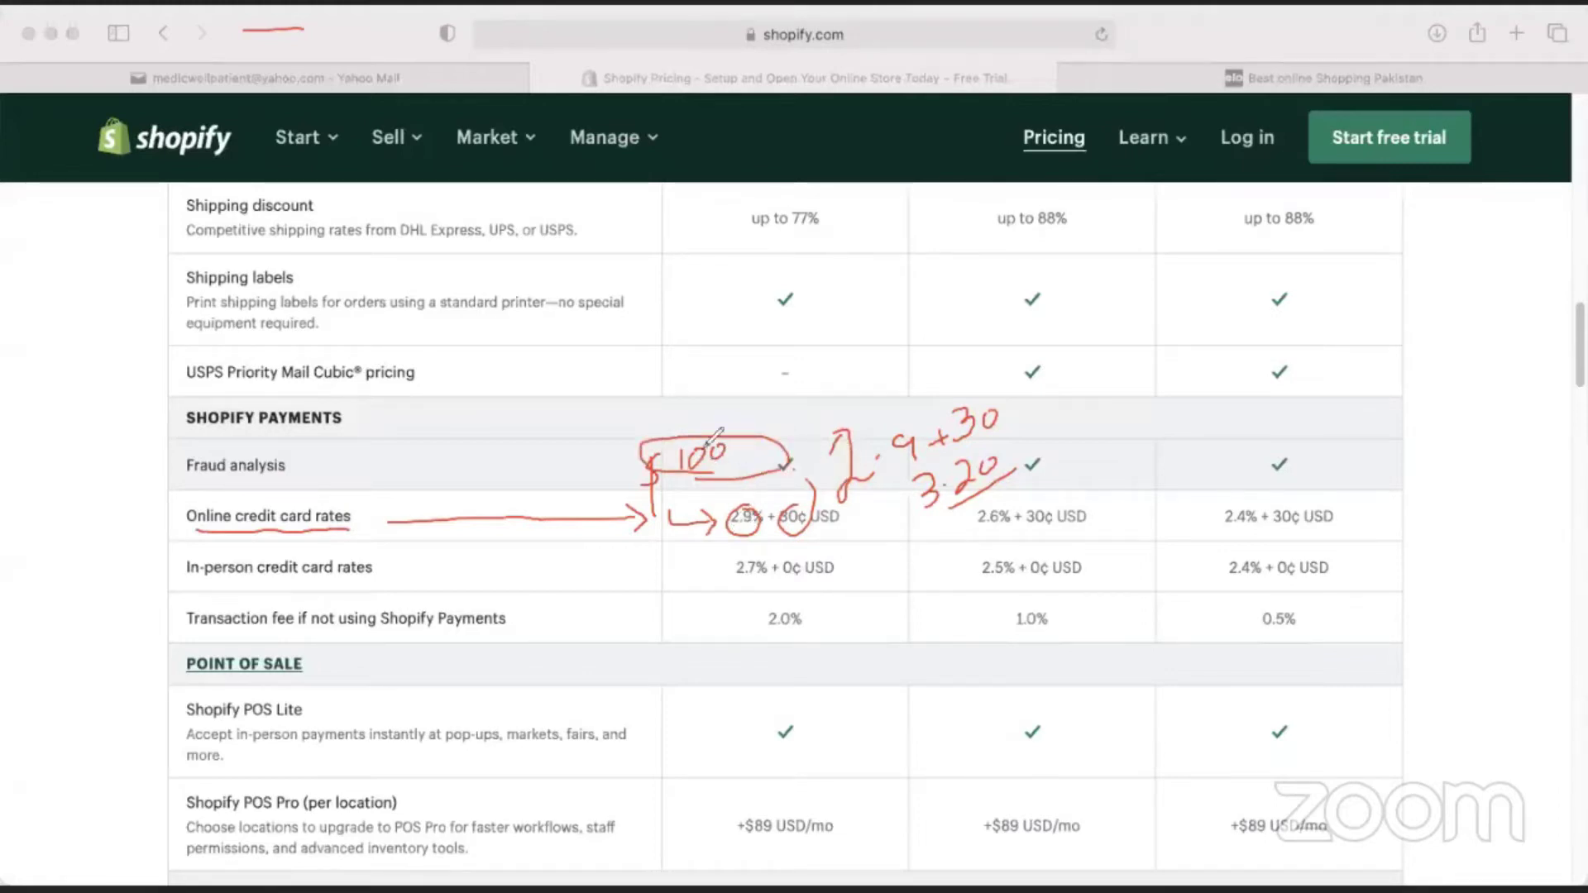
{"action": "left_click_drag", "start_coordinate": [691, 463], "coordinate": [720, 449]}
{"action": "mouse_move", "coordinate": [590, 382]}
{"action": "left_mouse_down"}
{"action": "mouse_move", "coordinate": [628, 419]}
{"action": "mouse_move", "coordinate": [653, 388]}
{"action": "mouse_move", "coordinate": [652, 438]}
{"action": "mouse_move", "coordinate": [717, 396]}
{"action": "mouse_move", "coordinate": [707, 428]}
{"action": "left_mouse_up"}
{"action": "mouse_move", "coordinate": [784, 372]}
{"action": "left_mouse_down"}
{"action": "mouse_move", "coordinate": [917, 478]}
{"action": "mouse_move", "coordinate": [910, 493]}
{"action": "left_mouse_up"}
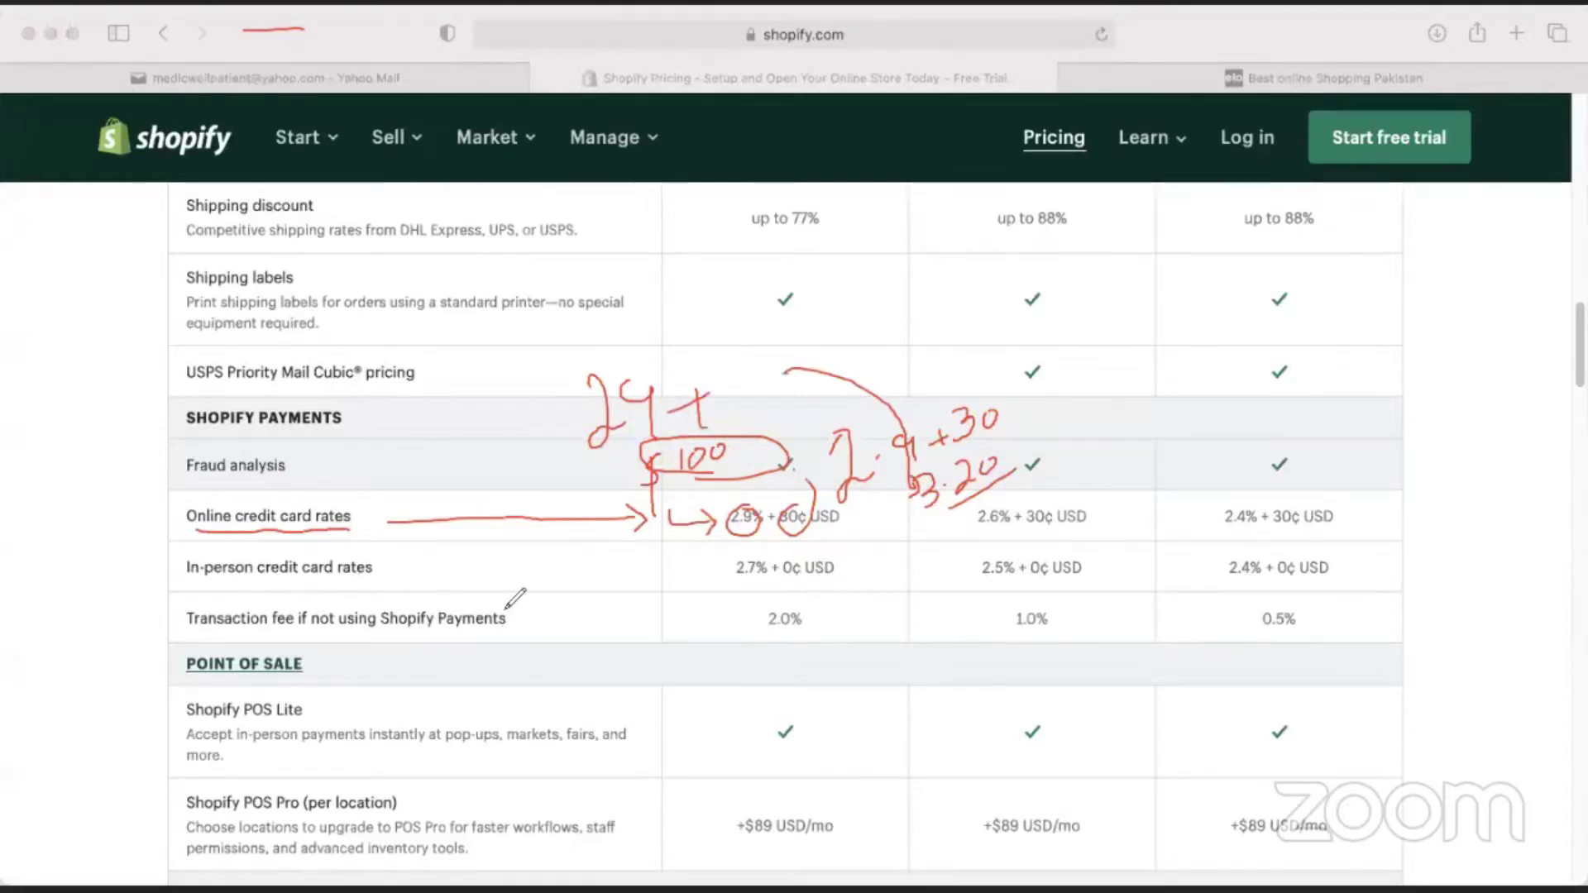
{"action": "left_click_drag", "start_coordinate": [550, 570], "coordinate": [689, 575]}
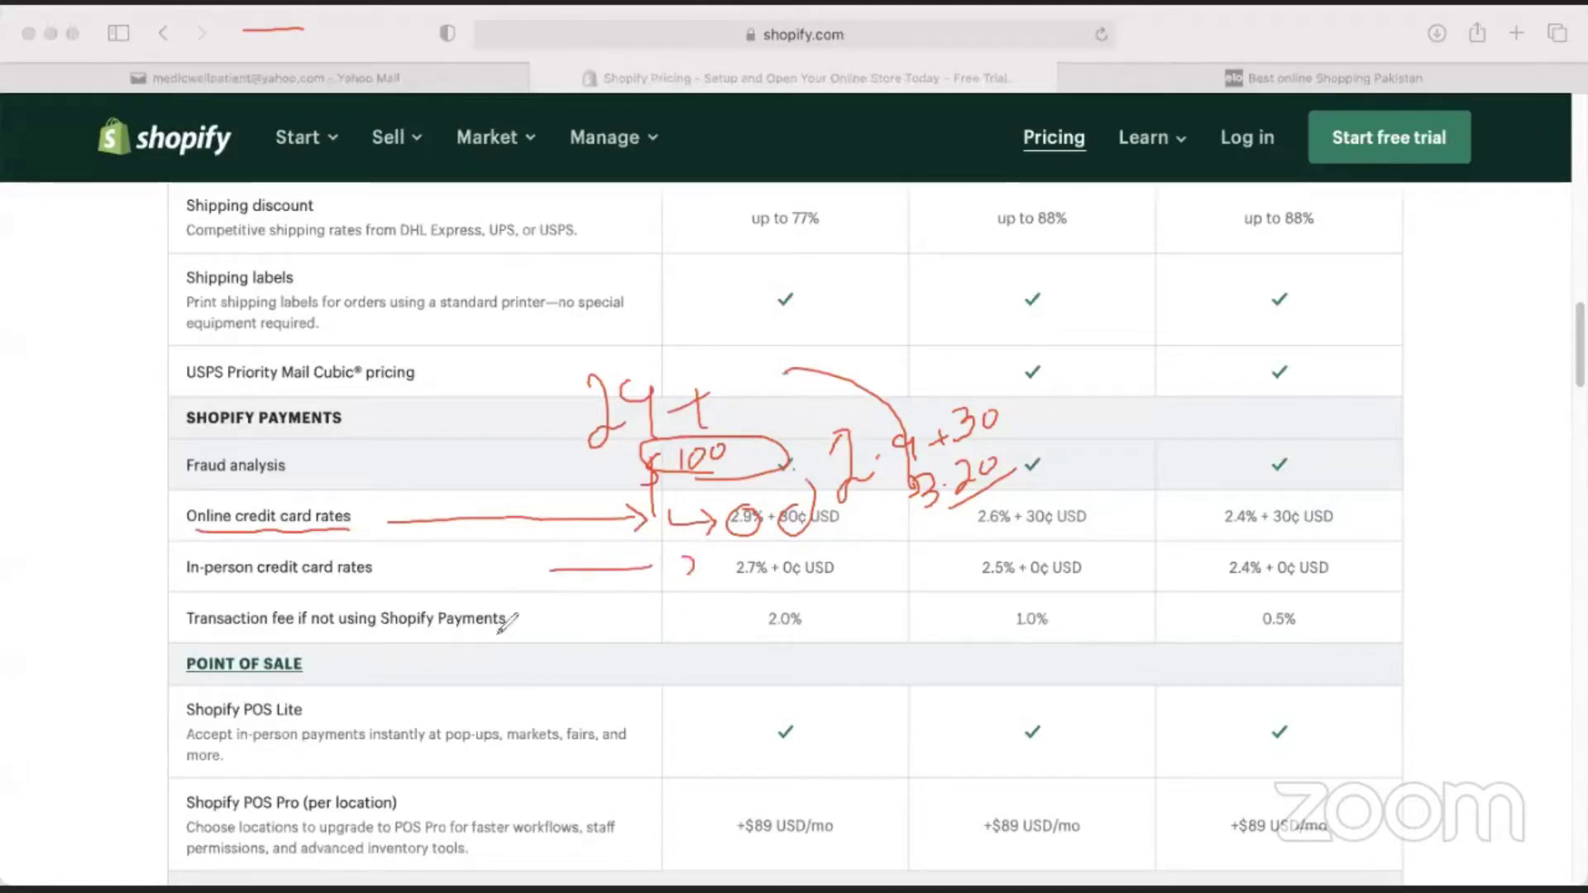
{"action": "mouse_move", "coordinate": [538, 617]}
{"action": "left_mouse_down"}
{"action": "mouse_move", "coordinate": [662, 606]}
{"action": "mouse_move", "coordinate": [695, 617]}
{"action": "mouse_move", "coordinate": [687, 630]}
{"action": "left_mouse_up"}
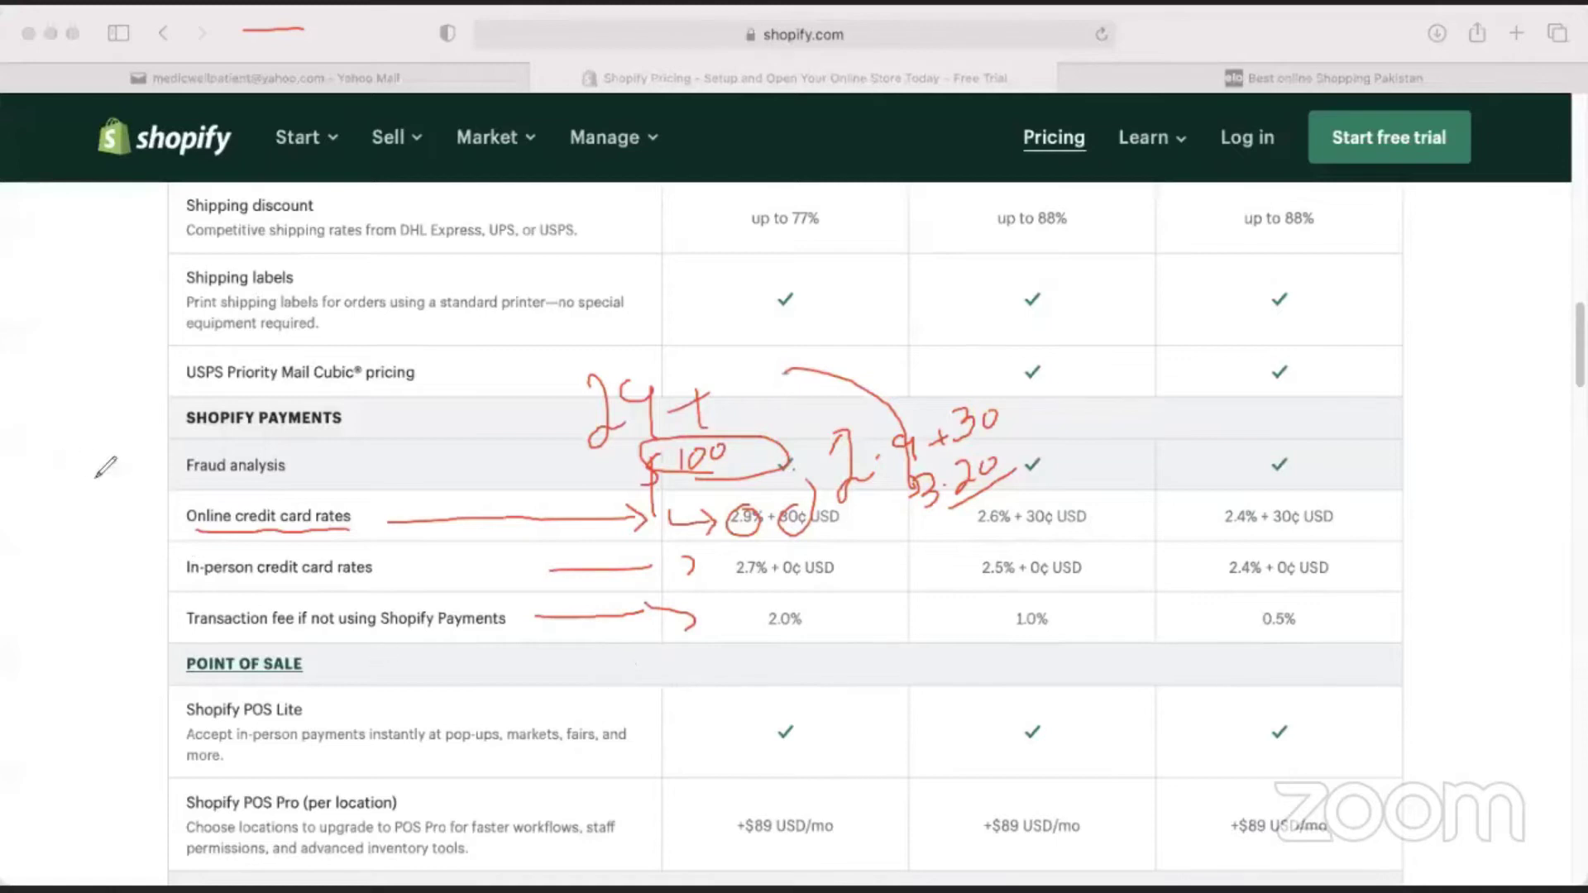
Add a left-margin note, circle Basic's 2.0% transaction fee and cross out the card rate labels.
{"action": "mouse_move", "coordinate": [56, 377]}
{"action": "left_mouse_down"}
{"action": "mouse_move", "coordinate": [73, 461]}
{"action": "mouse_move", "coordinate": [59, 455]}
{"action": "left_mouse_up"}
{"action": "mouse_move", "coordinate": [116, 403]}
{"action": "left_mouse_down"}
{"action": "mouse_move", "coordinate": [114, 427]}
{"action": "mouse_move", "coordinate": [153, 423]}
{"action": "mouse_move", "coordinate": [162, 406]}
{"action": "left_mouse_up"}
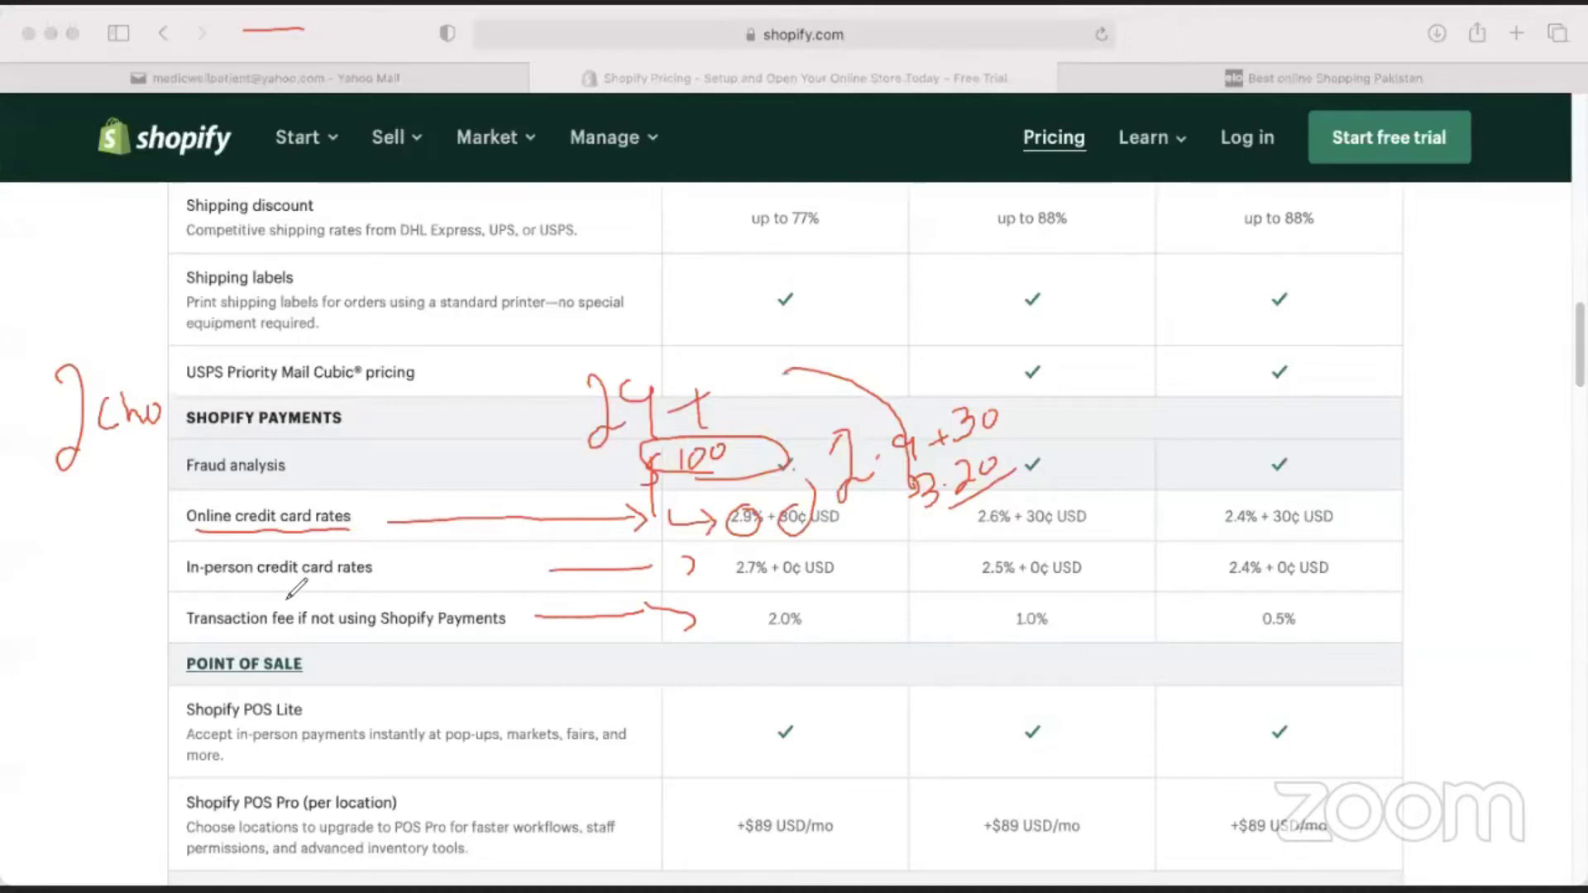
{"action": "mouse_move", "coordinate": [790, 598]}
{"action": "left_mouse_down"}
{"action": "mouse_move", "coordinate": [753, 623]}
{"action": "mouse_move", "coordinate": [823, 608]}
{"action": "mouse_move", "coordinate": [801, 595]}
{"action": "left_mouse_up"}
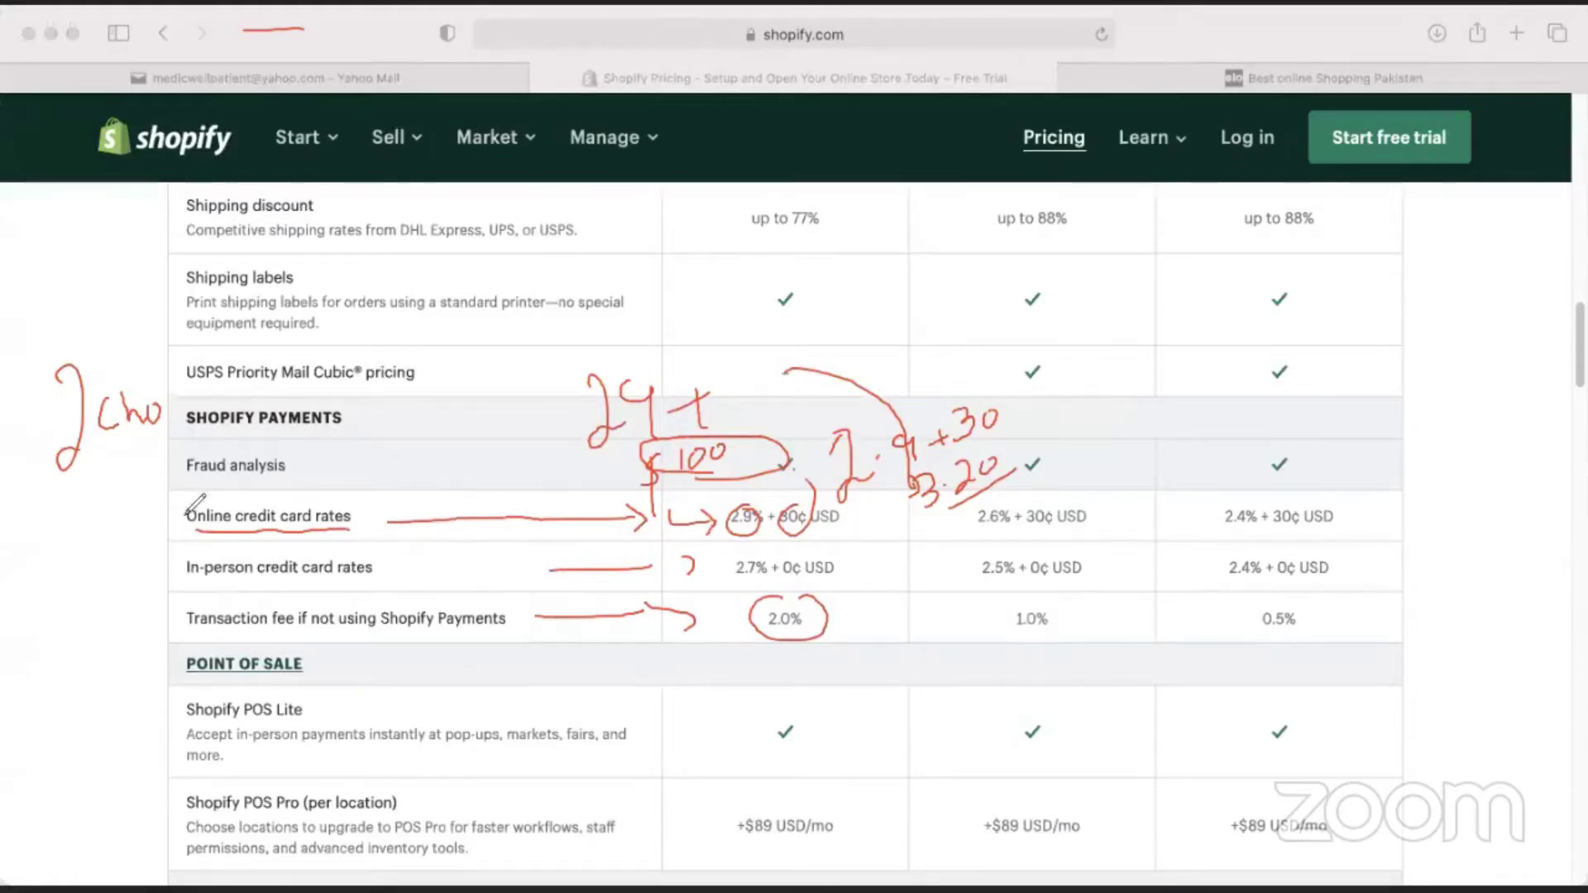
{"action": "left_click_drag", "start_coordinate": [348, 517], "coordinate": [273, 583]}
{"action": "left_click_drag", "start_coordinate": [297, 528], "coordinate": [351, 546]}
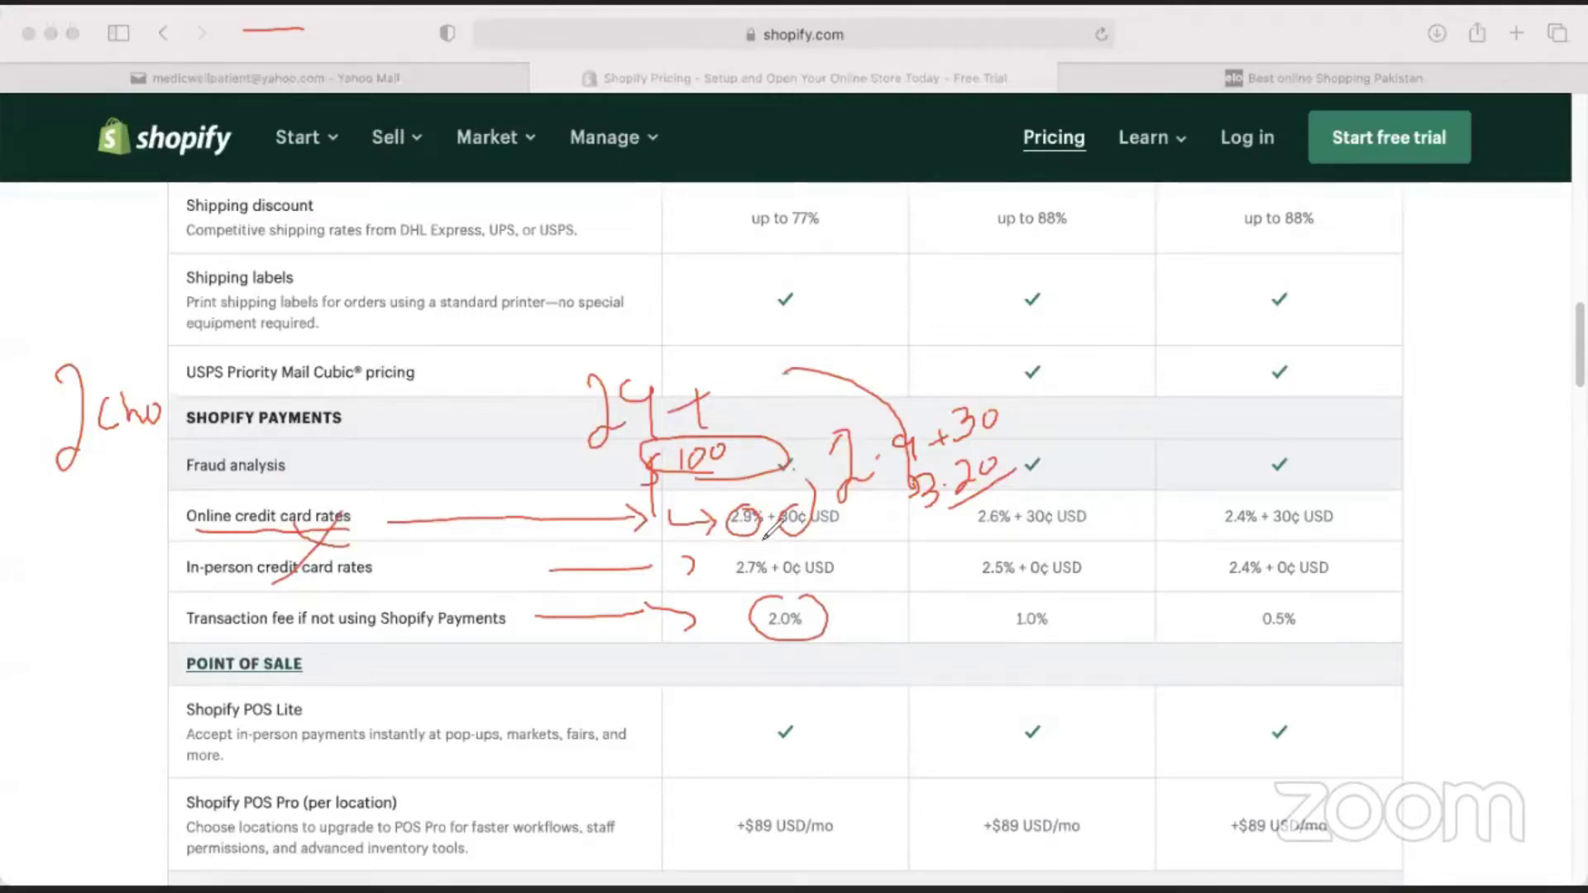
Write an underlined 29 over Shipping labels, correct 24 to 29, and write 1000 beside Fraud analysis.
{"action": "left_click_drag", "start_coordinate": [466, 264], "coordinate": [490, 321]}
{"action": "mouse_move", "coordinate": [540, 268]}
{"action": "left_mouse_down"}
{"action": "mouse_move", "coordinate": [536, 252]}
{"action": "mouse_move", "coordinate": [544, 306]}
{"action": "mouse_move", "coordinate": [496, 339]}
{"action": "mouse_move", "coordinate": [546, 325]}
{"action": "left_mouse_up"}
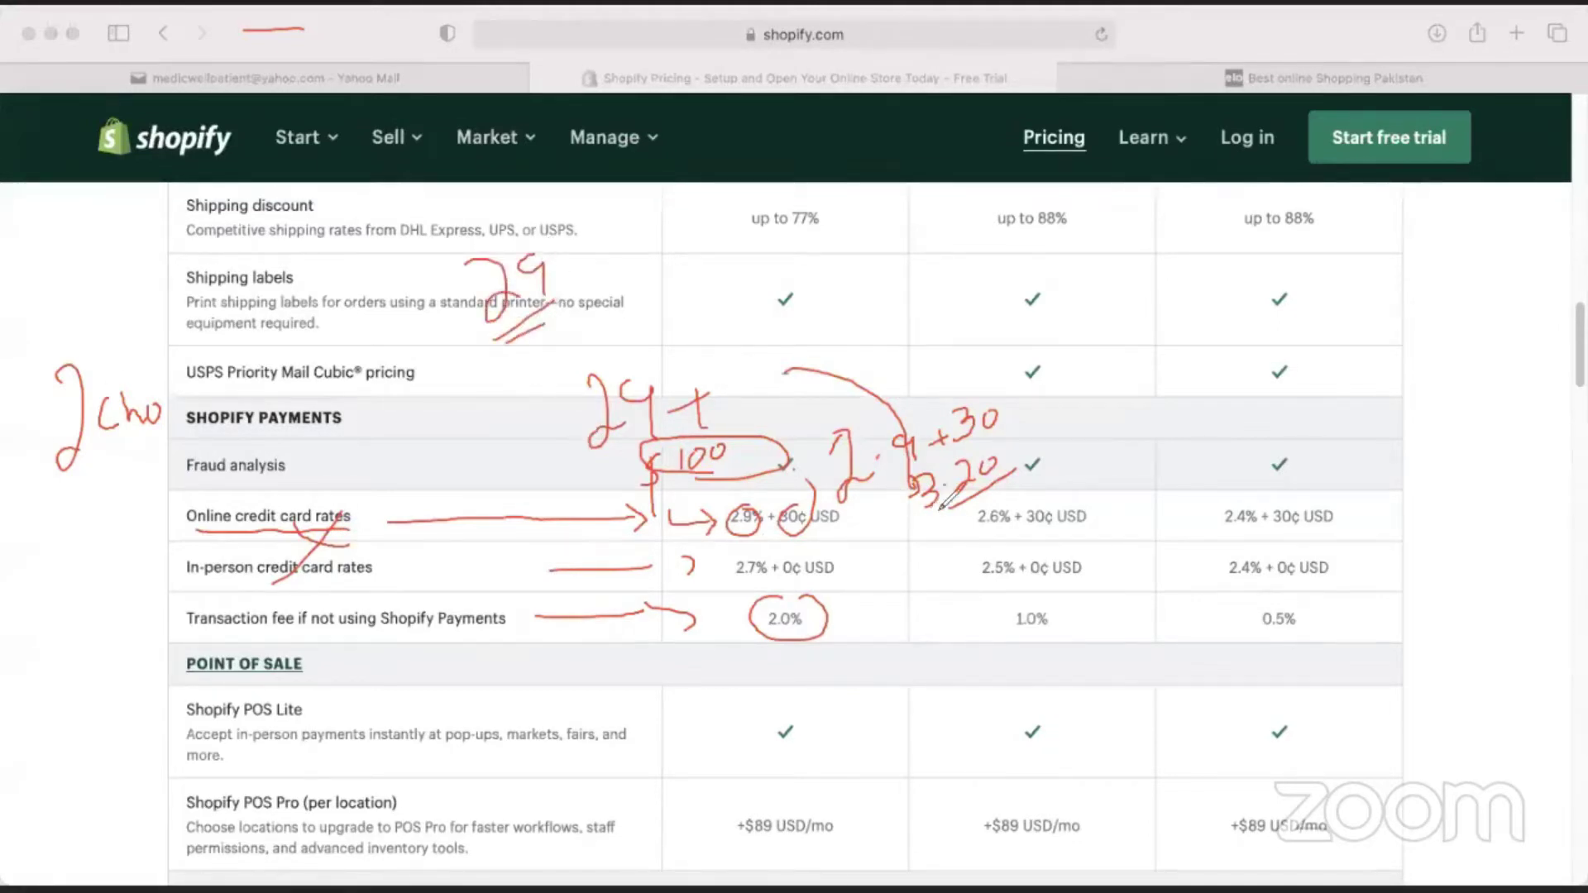
{"action": "left_click_drag", "start_coordinate": [552, 301], "coordinate": [633, 332]}
{"action": "mouse_move", "coordinate": [652, 389]}
{"action": "left_mouse_down"}
{"action": "mouse_move", "coordinate": [637, 374]}
{"action": "mouse_move", "coordinate": [655, 387]}
{"action": "left_mouse_up"}
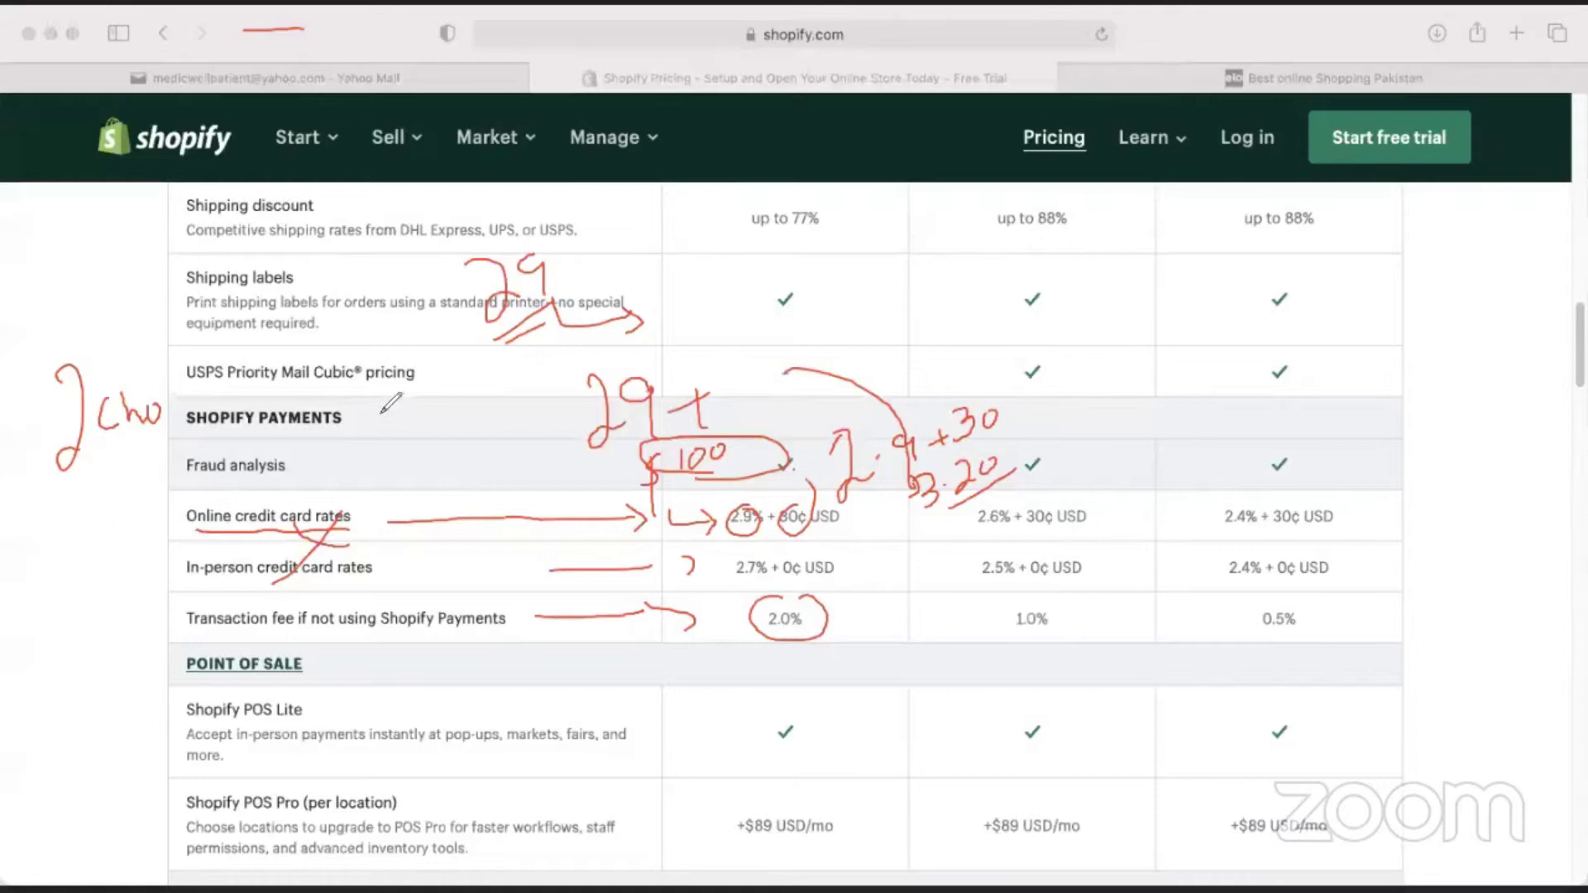
{"action": "mouse_move", "coordinate": [306, 444]}
{"action": "left_mouse_down"}
{"action": "mouse_move", "coordinate": [308, 472]}
{"action": "mouse_move", "coordinate": [447, 373]}
{"action": "left_mouse_up"}
{"action": "left_click_drag", "start_coordinate": [343, 478], "coordinate": [462, 428]}
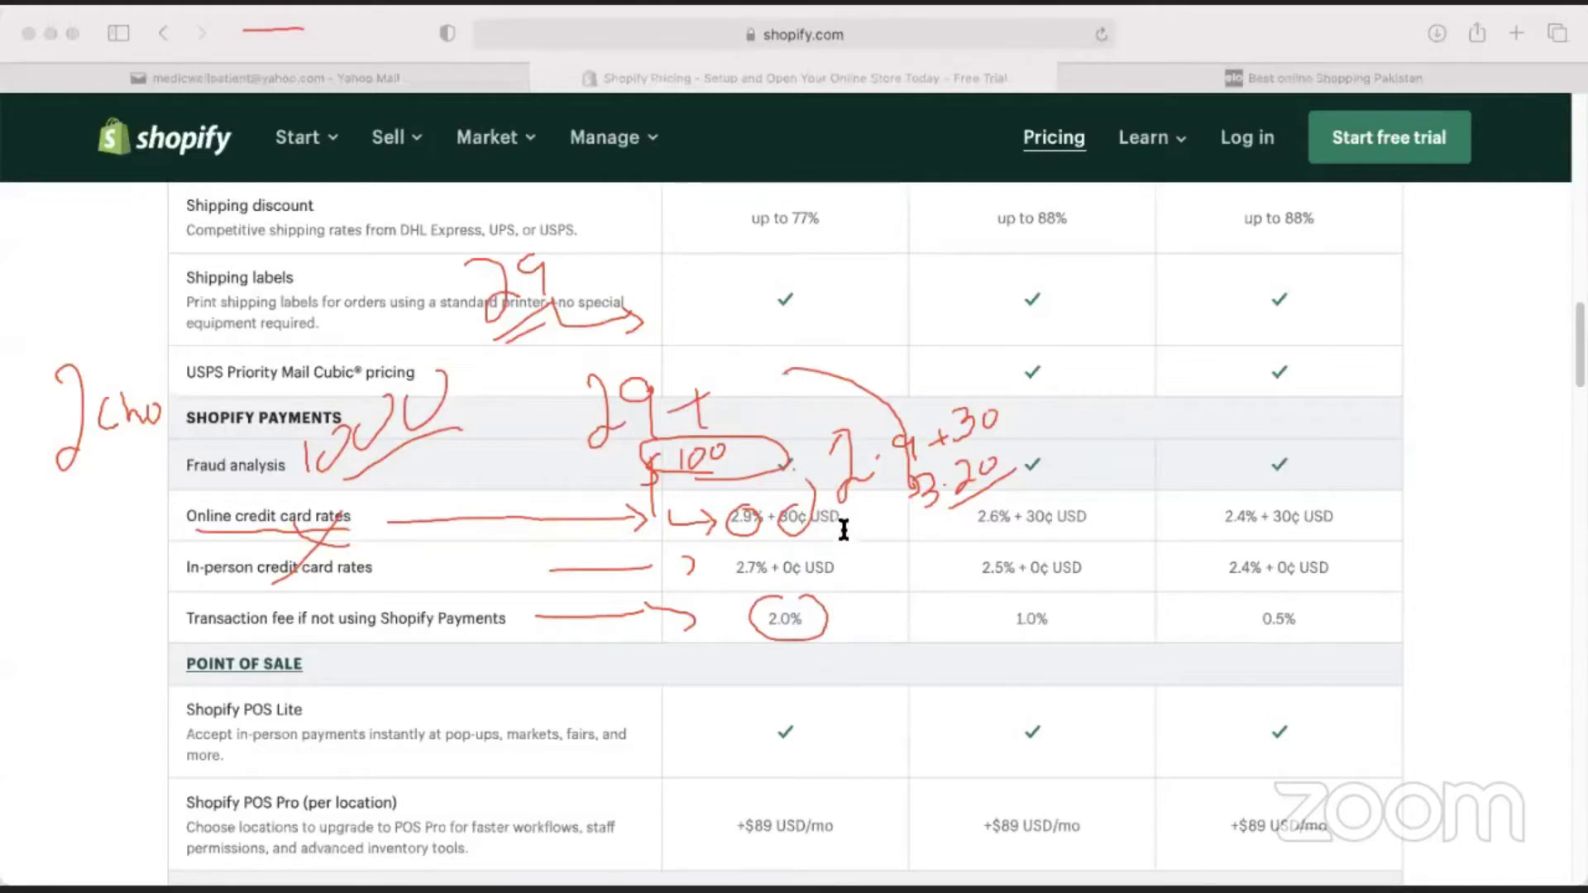
{"action": "left_click", "coordinate": [809, 528]}
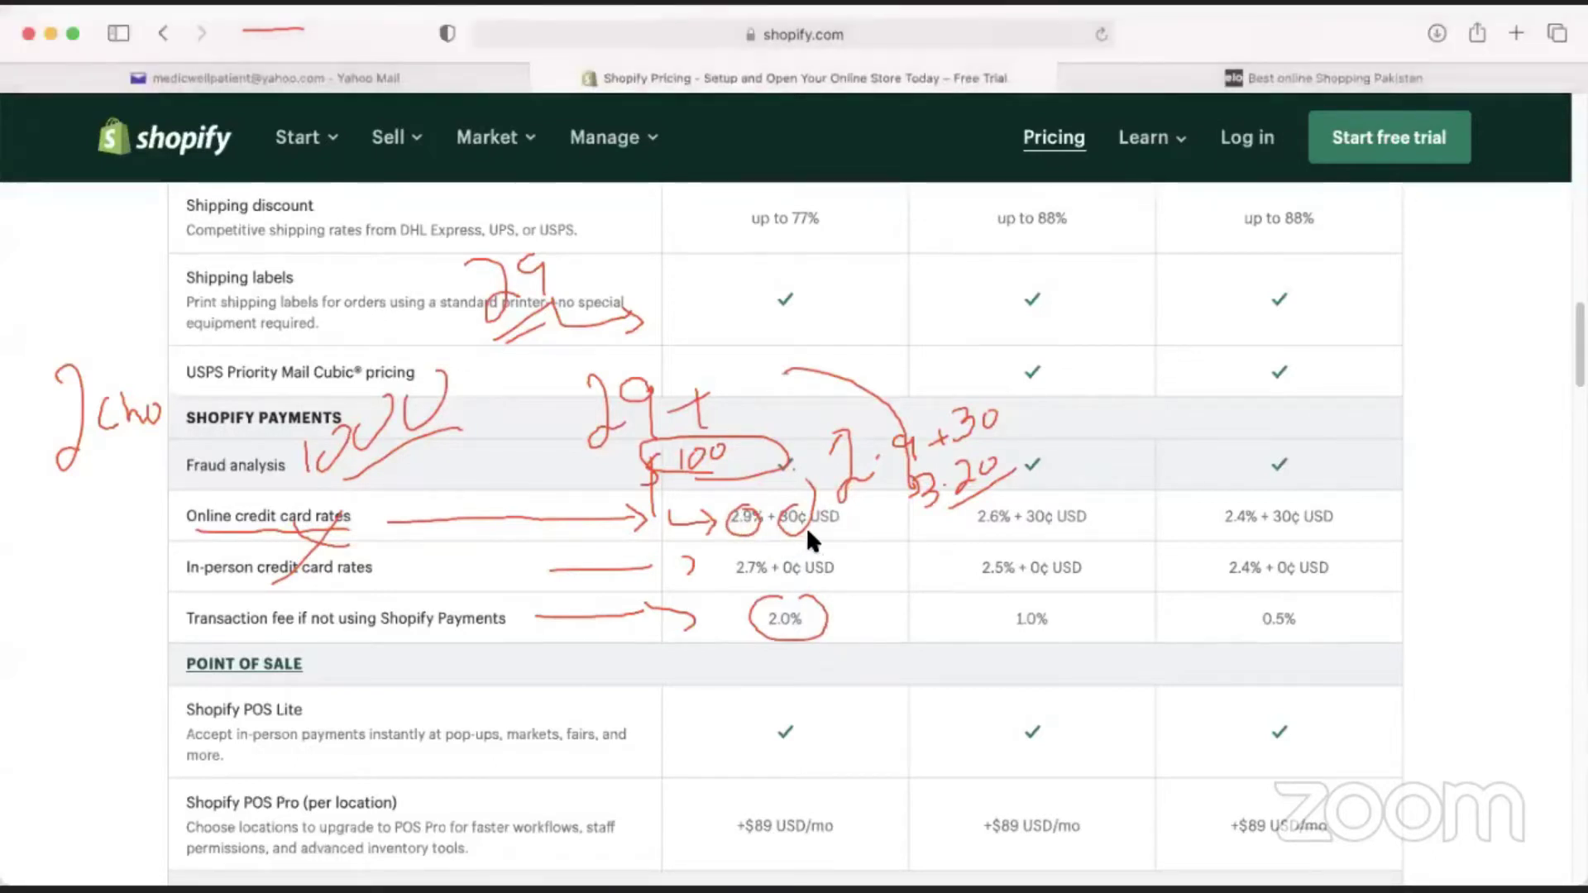
Select the 2.9% + 30¢ rate and transaction fee percentages, deselect, and scroll the table.
{"action": "triple_click", "coordinate": [765, 514]}
{"action": "left_click_drag", "start_coordinate": [767, 612], "coordinate": [1333, 618]}
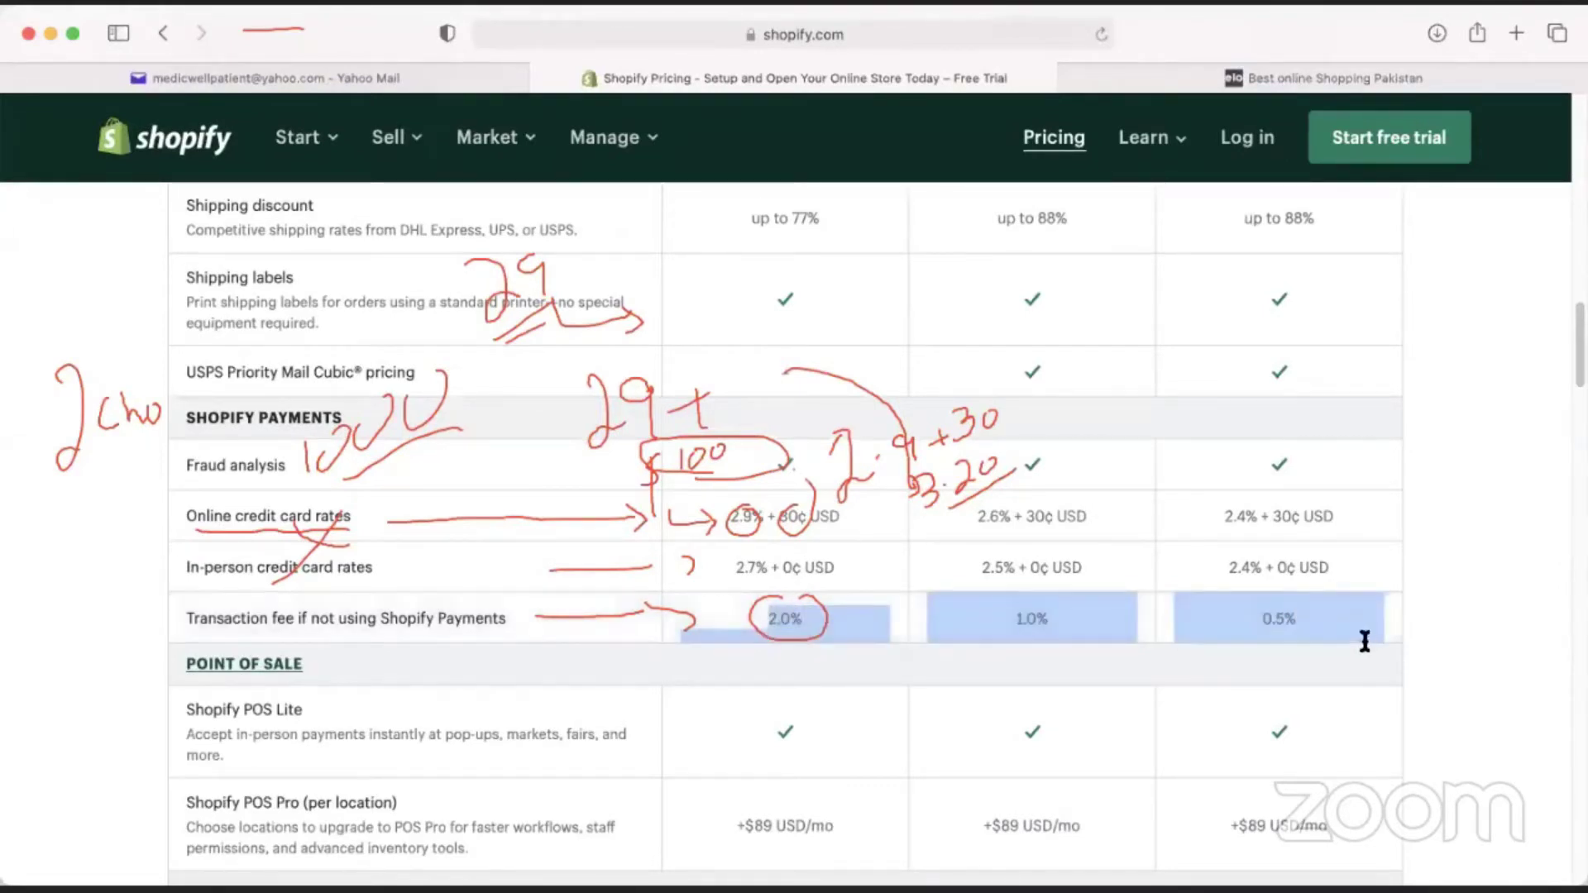
{"action": "left_click", "coordinate": [1323, 620]}
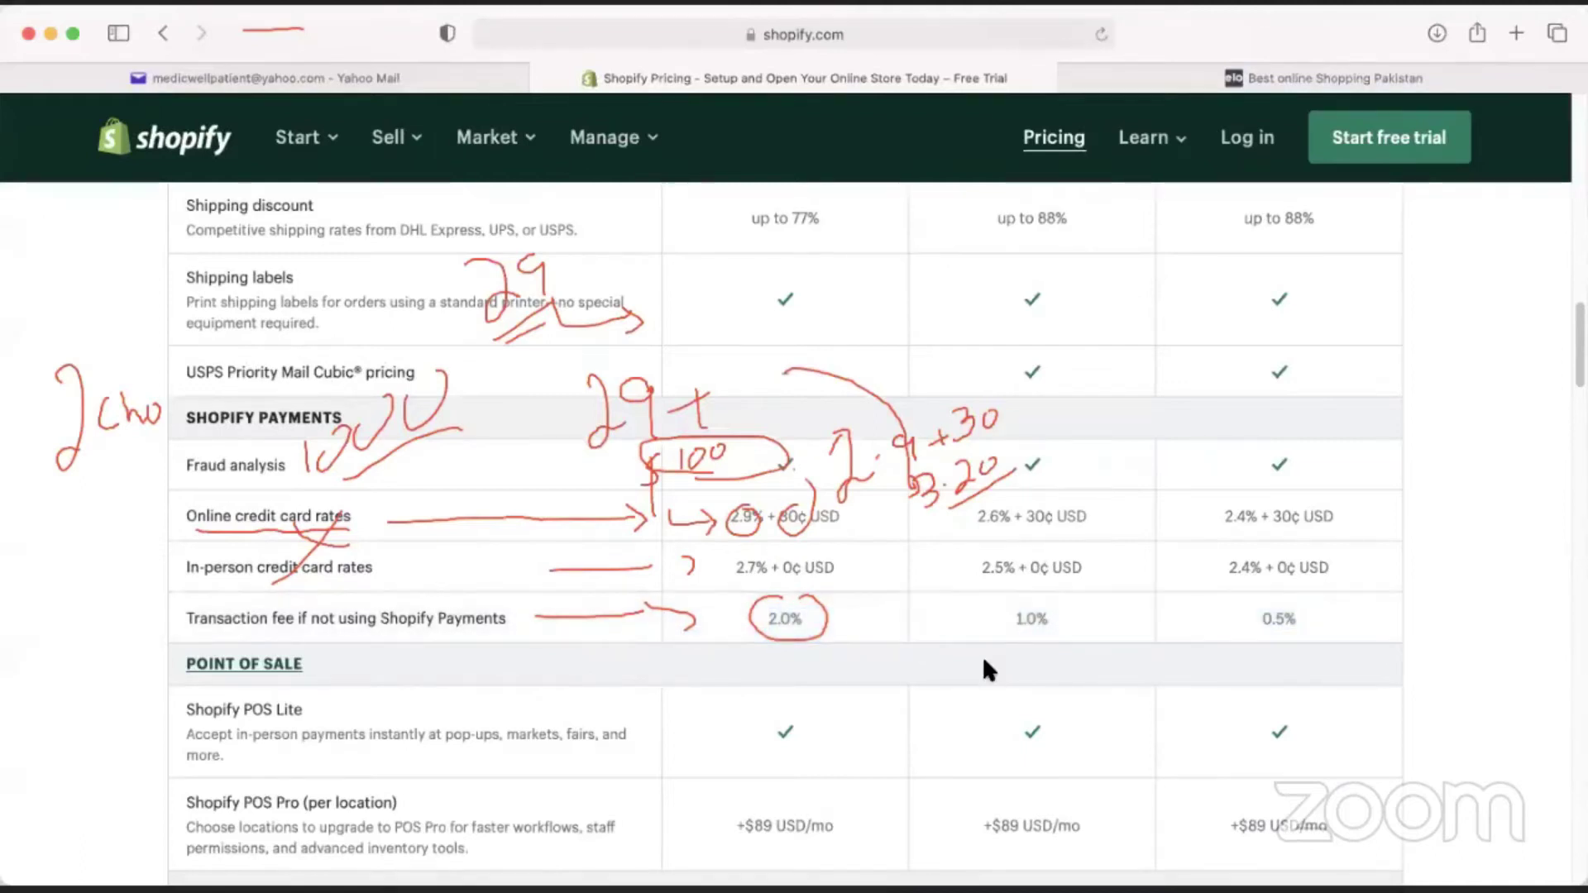
{"action": "scroll", "coordinate": [824, 621], "scroll_direction": "down", "scroll_amount": 6}
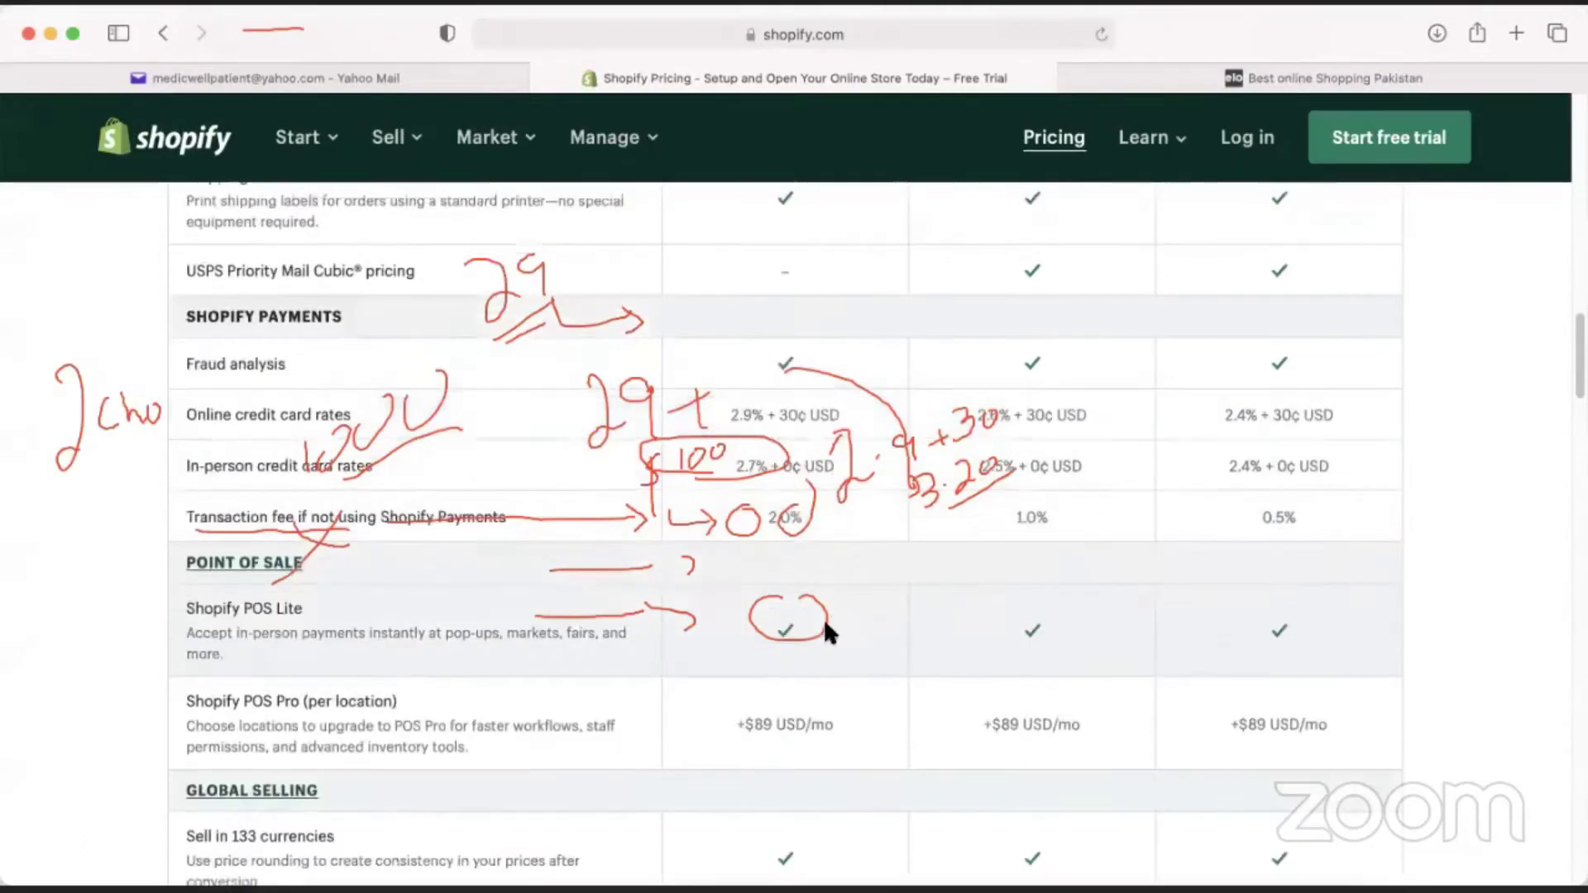
{"action": "scroll", "coordinate": [932, 620], "scroll_direction": "down", "scroll_amount": 12}
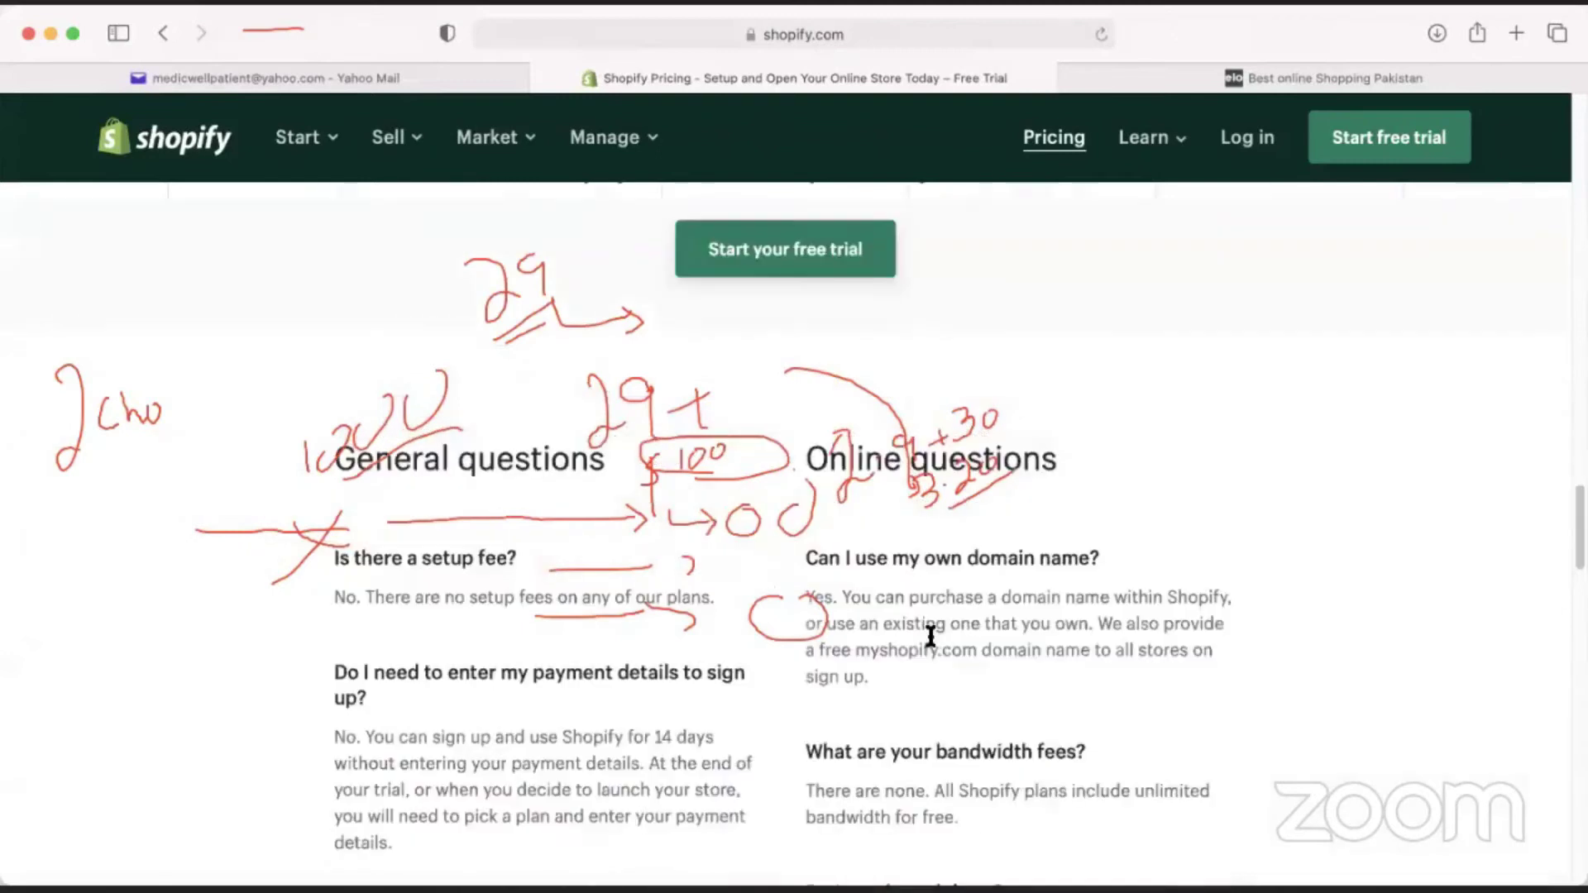
{"action": "scroll", "coordinate": [931, 635], "scroll_direction": "up", "scroll_amount": 12}
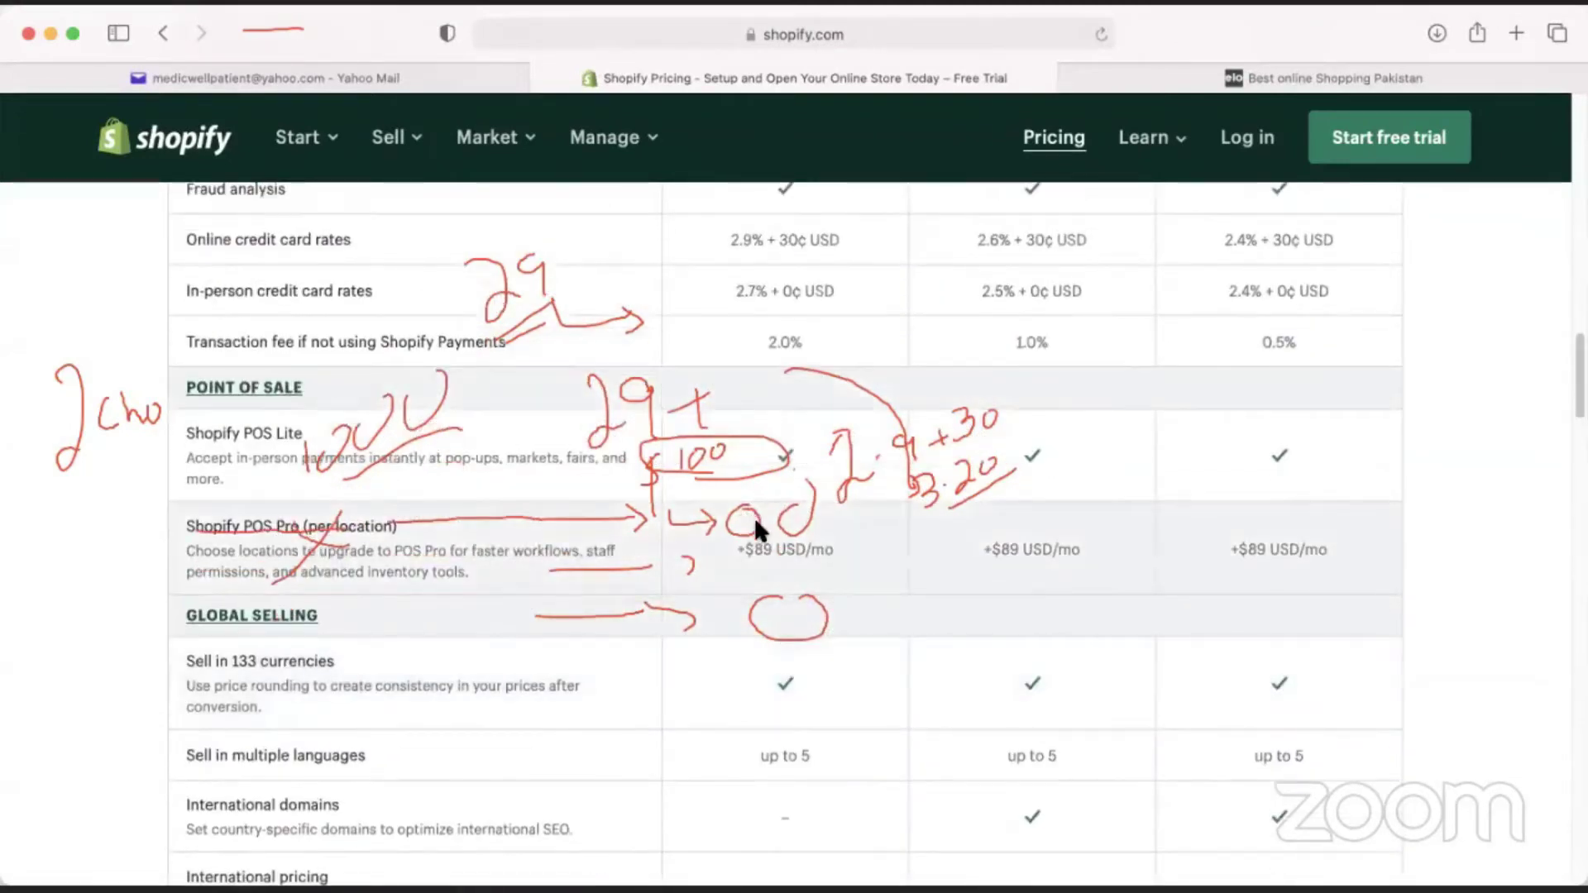
{"action": "scroll", "coordinate": [925, 554], "scroll_direction": "up", "scroll_amount": 7}
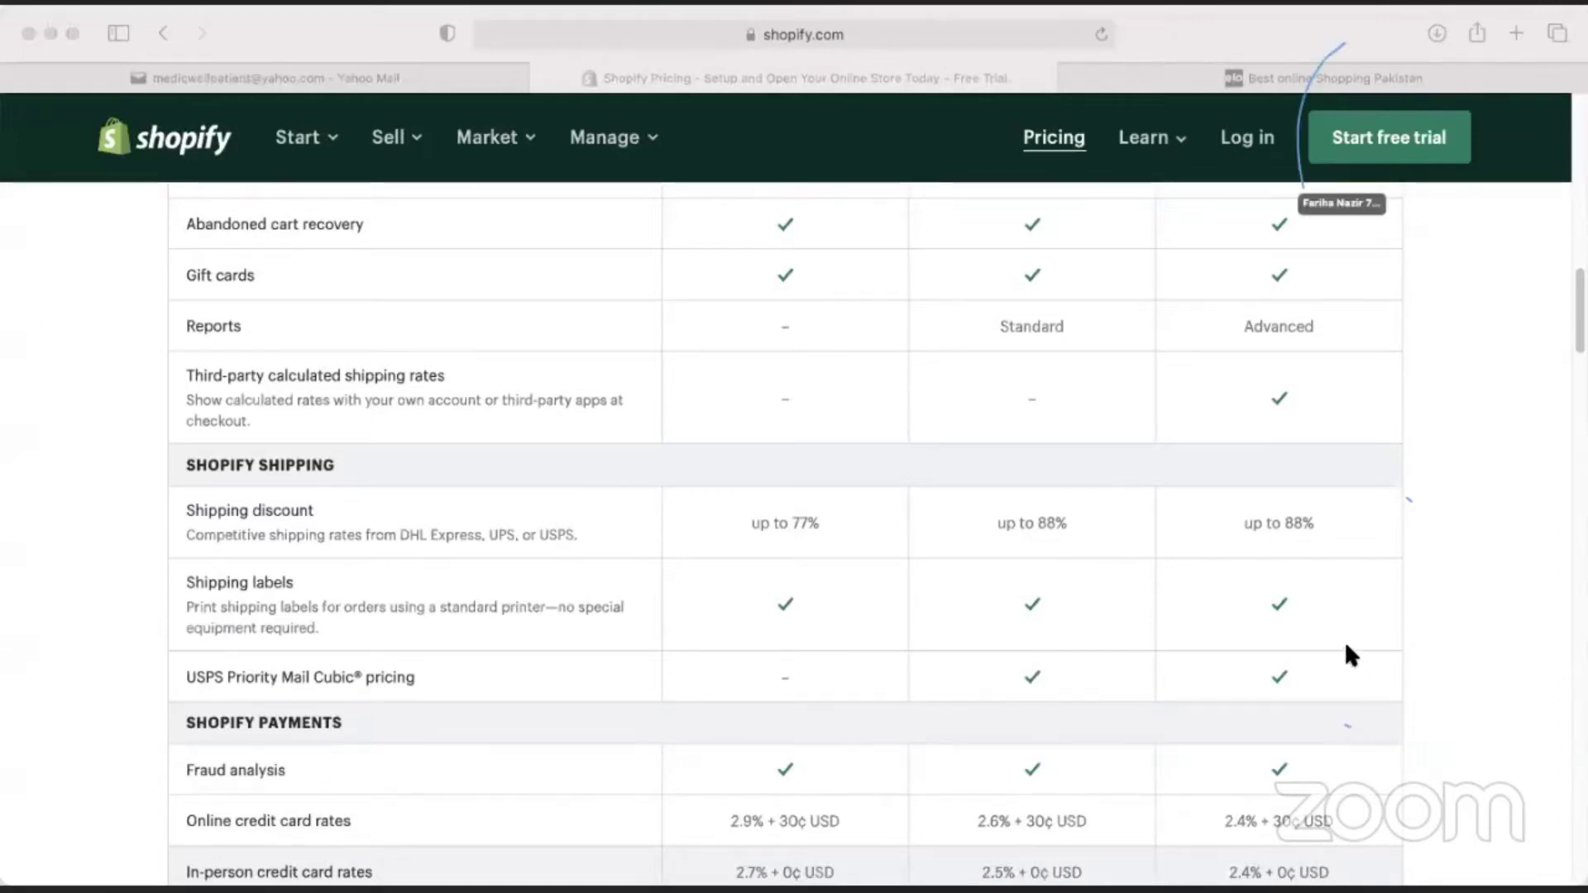
Start the free trial with an e-mail, a password and store name Ecommercebatch2, declining password saving.
{"action": "scroll", "coordinate": [1328, 691], "scroll_direction": "up", "scroll_amount": 20}
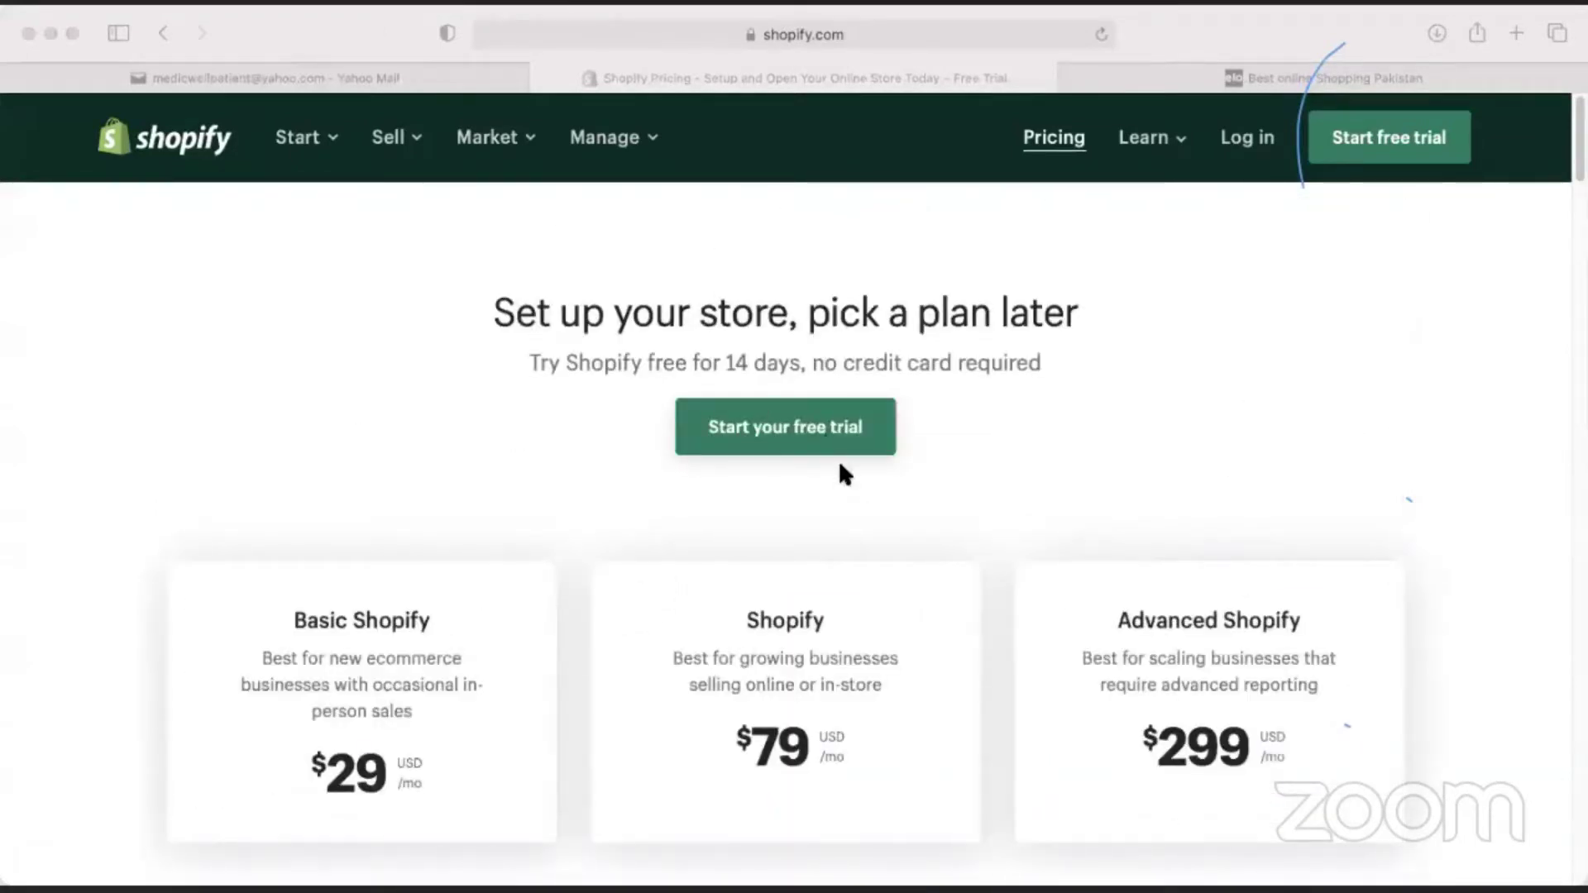
{"action": "left_click", "coordinate": [732, 428]}
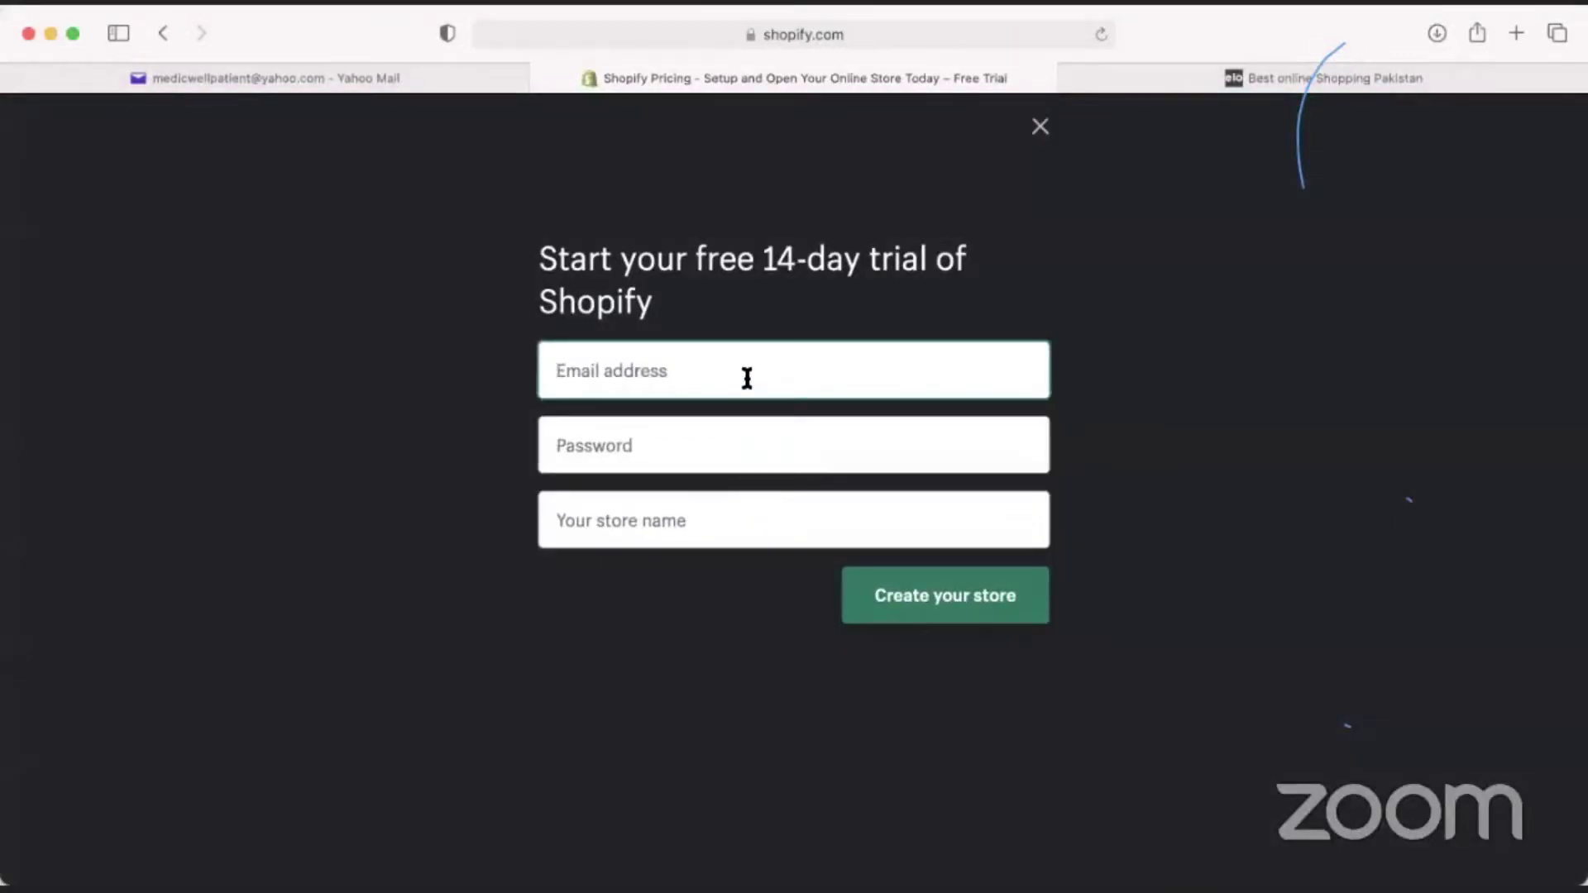
{"action": "type", "text": "medicwell"}
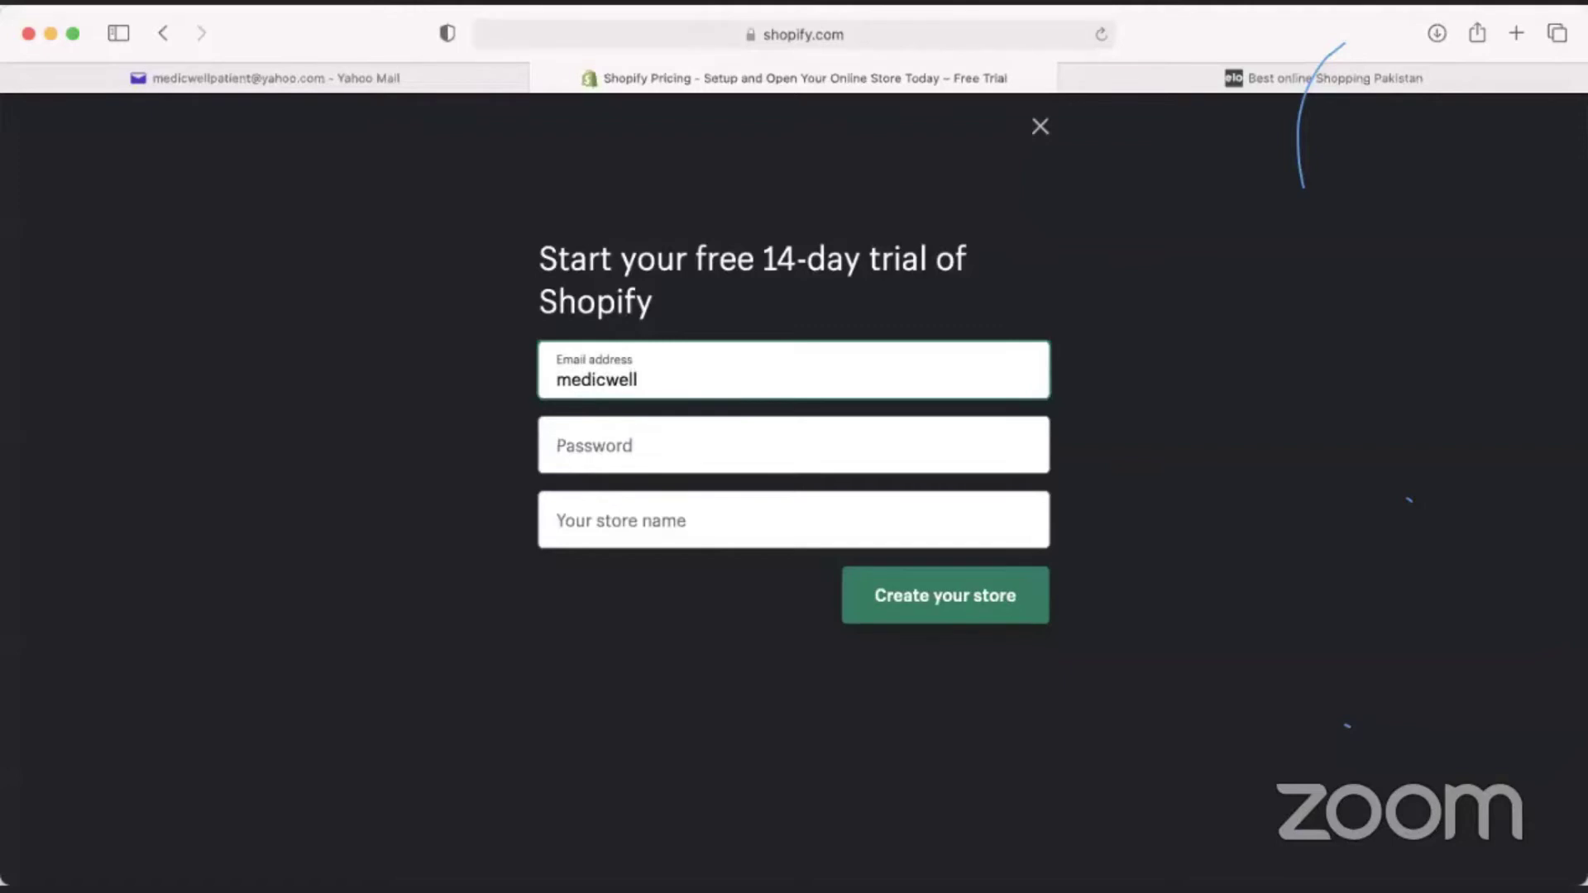
{"action": "key", "text": "Tab"}
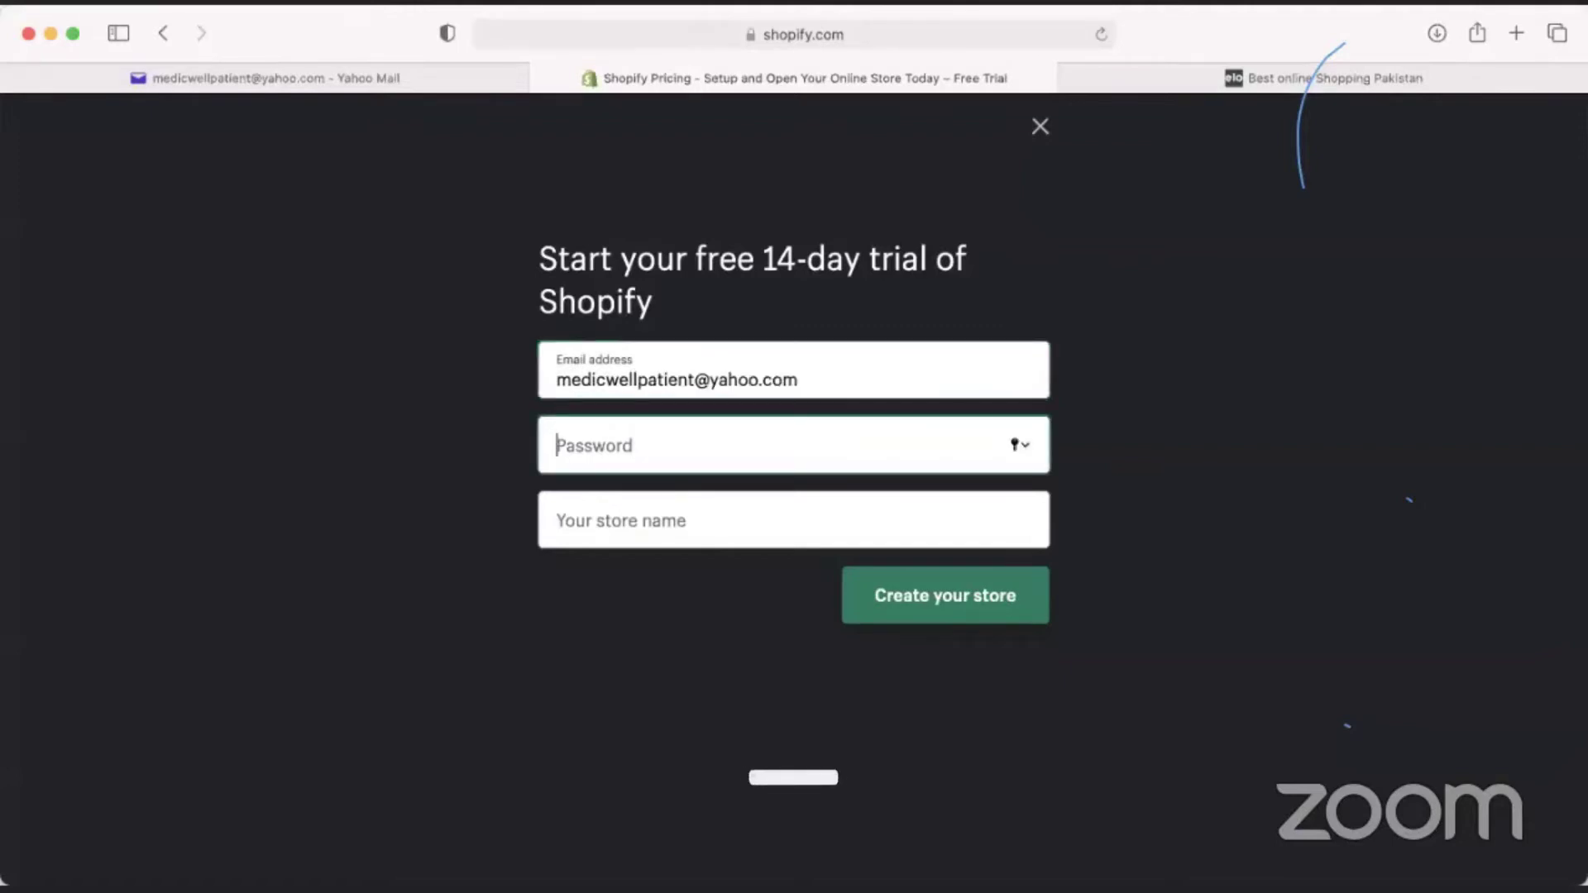
{"action": "type", "text": "m•••••••••••••"}
{"action": "left_click", "coordinate": [743, 535]}
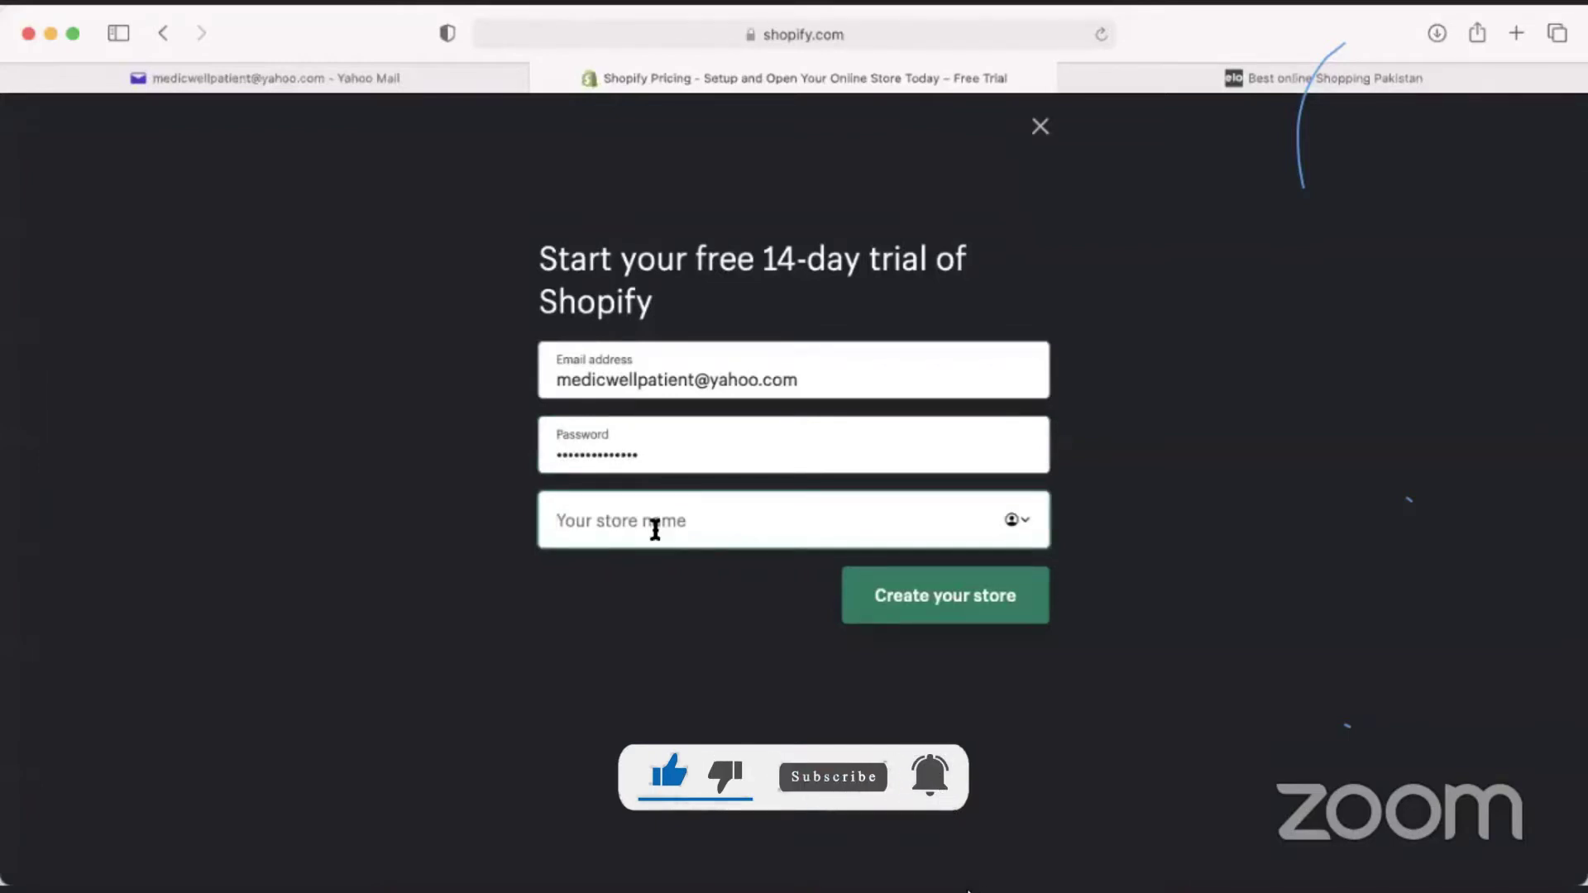
{"action": "type", "text": "Ecommercebatch2"}
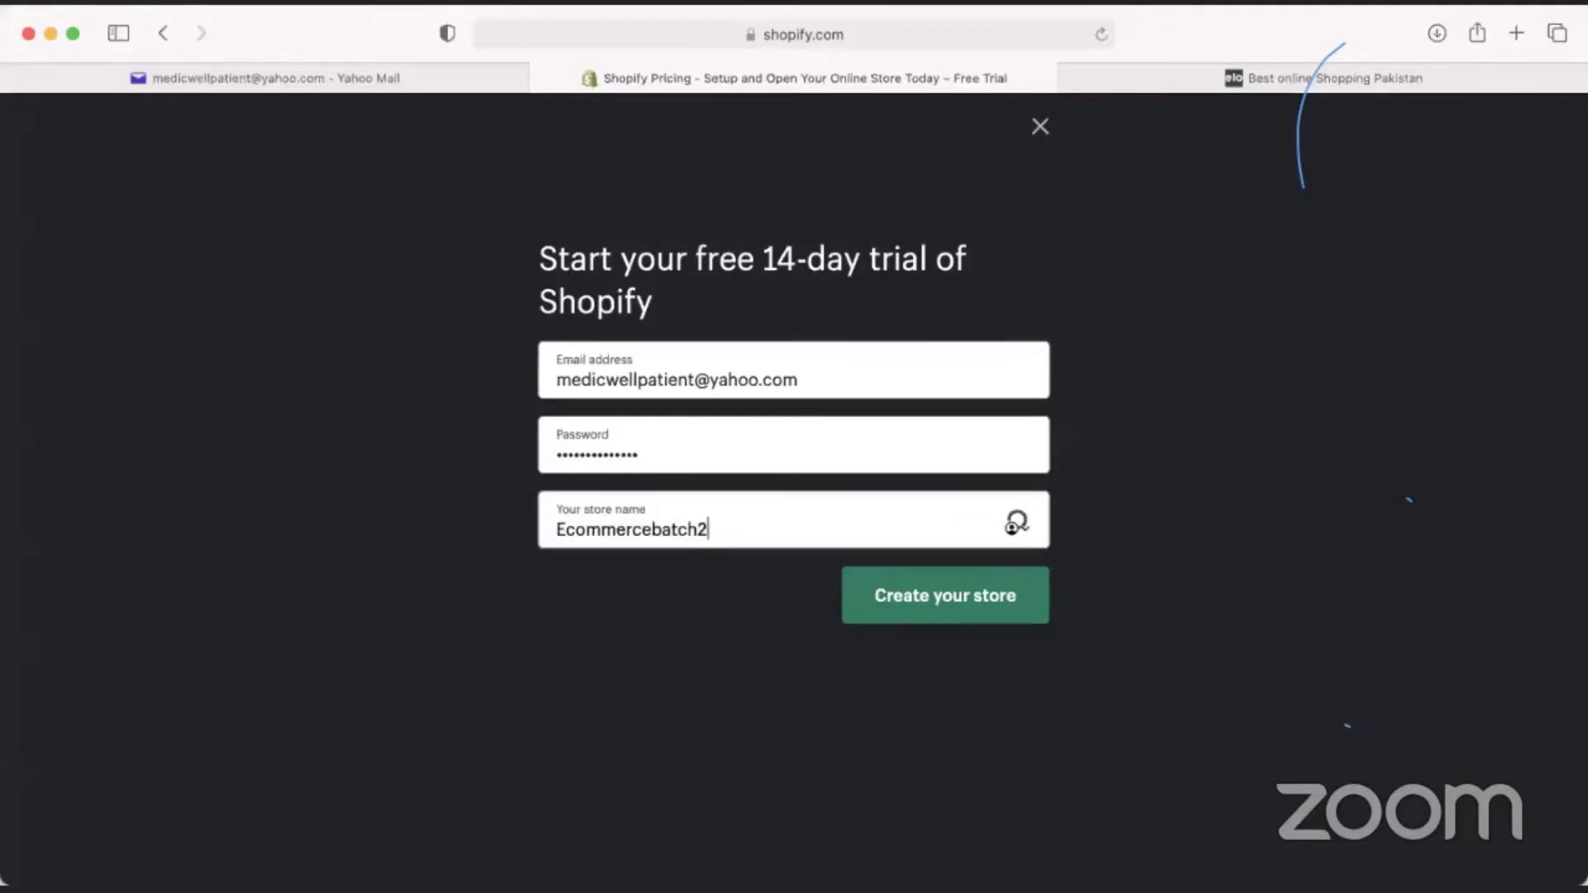
{"action": "left_click", "coordinate": [930, 598]}
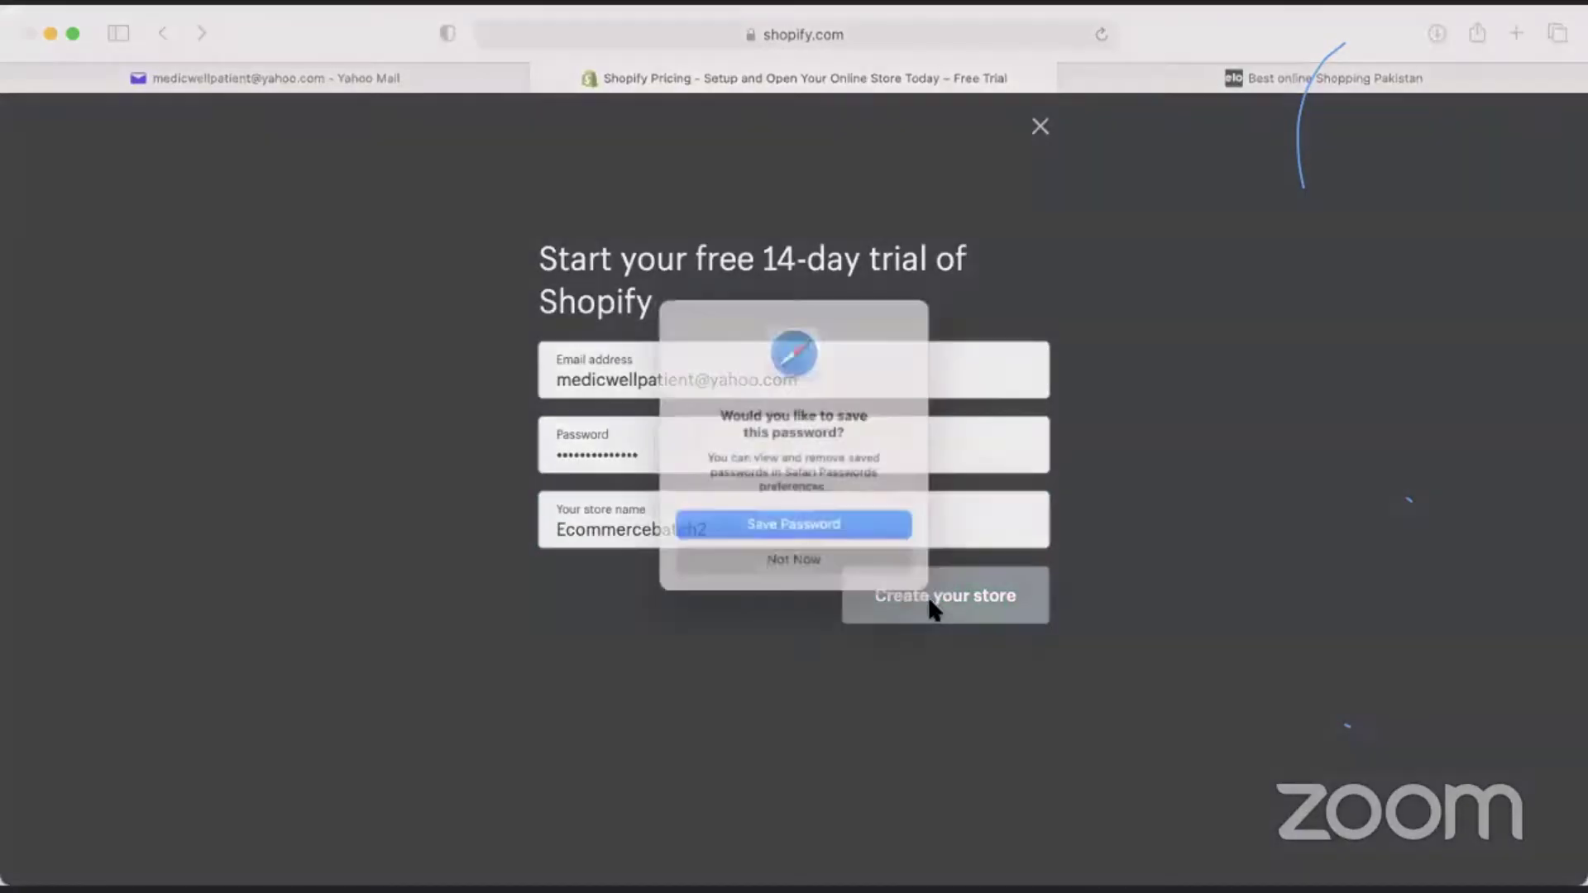
{"action": "left_click", "coordinate": [831, 571]}
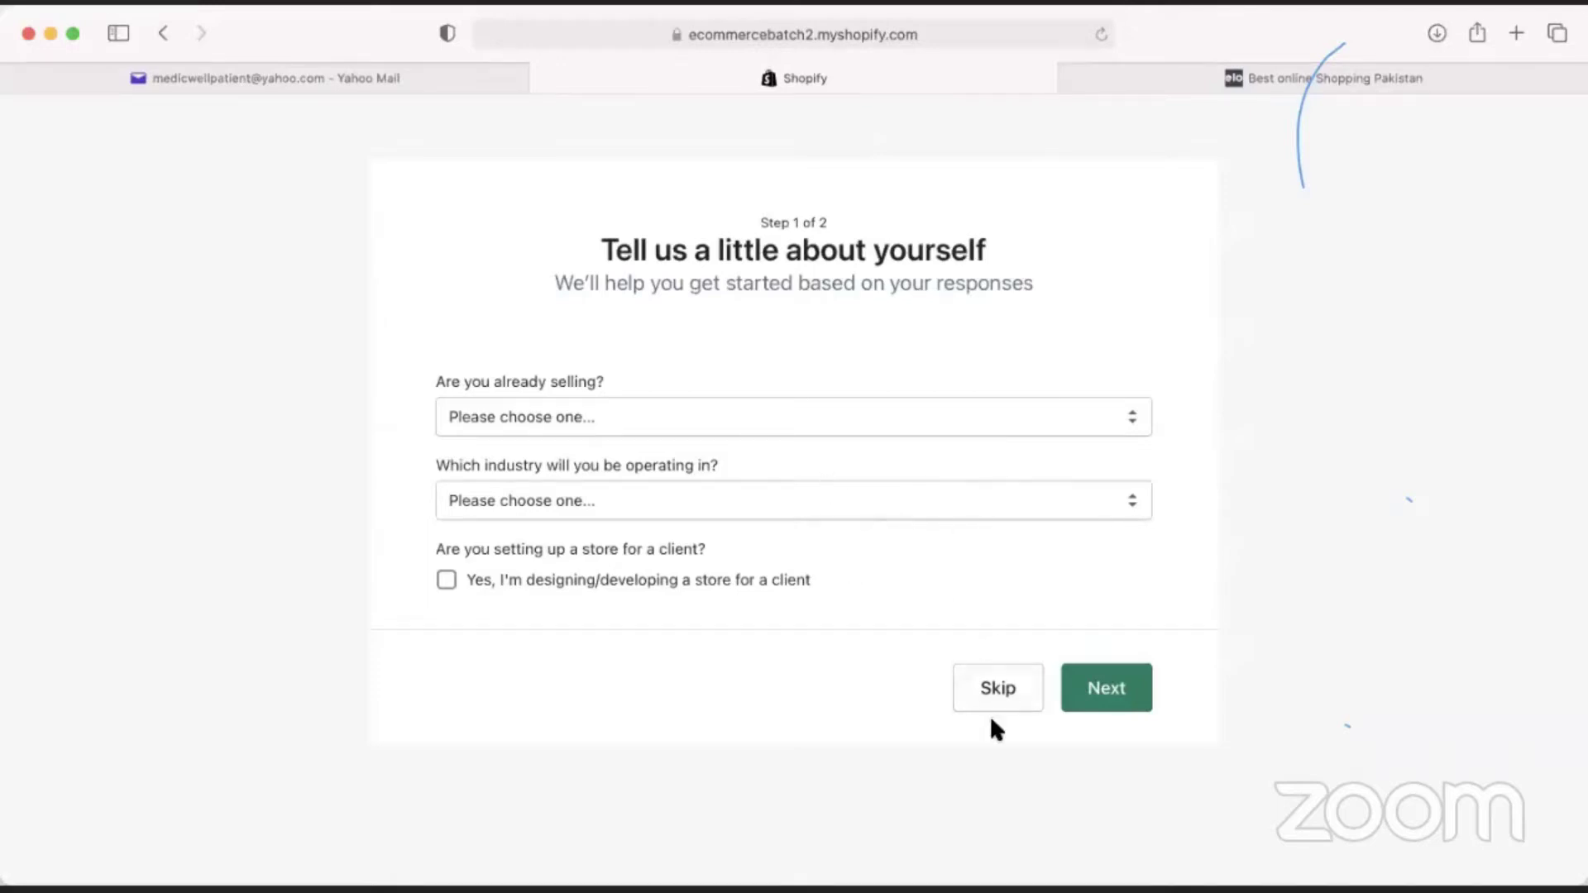
Answer 'I'm selling, just not online', 'Online only' and 'Clothing', then continue to step 2.
{"action": "left_click", "coordinate": [652, 428]}
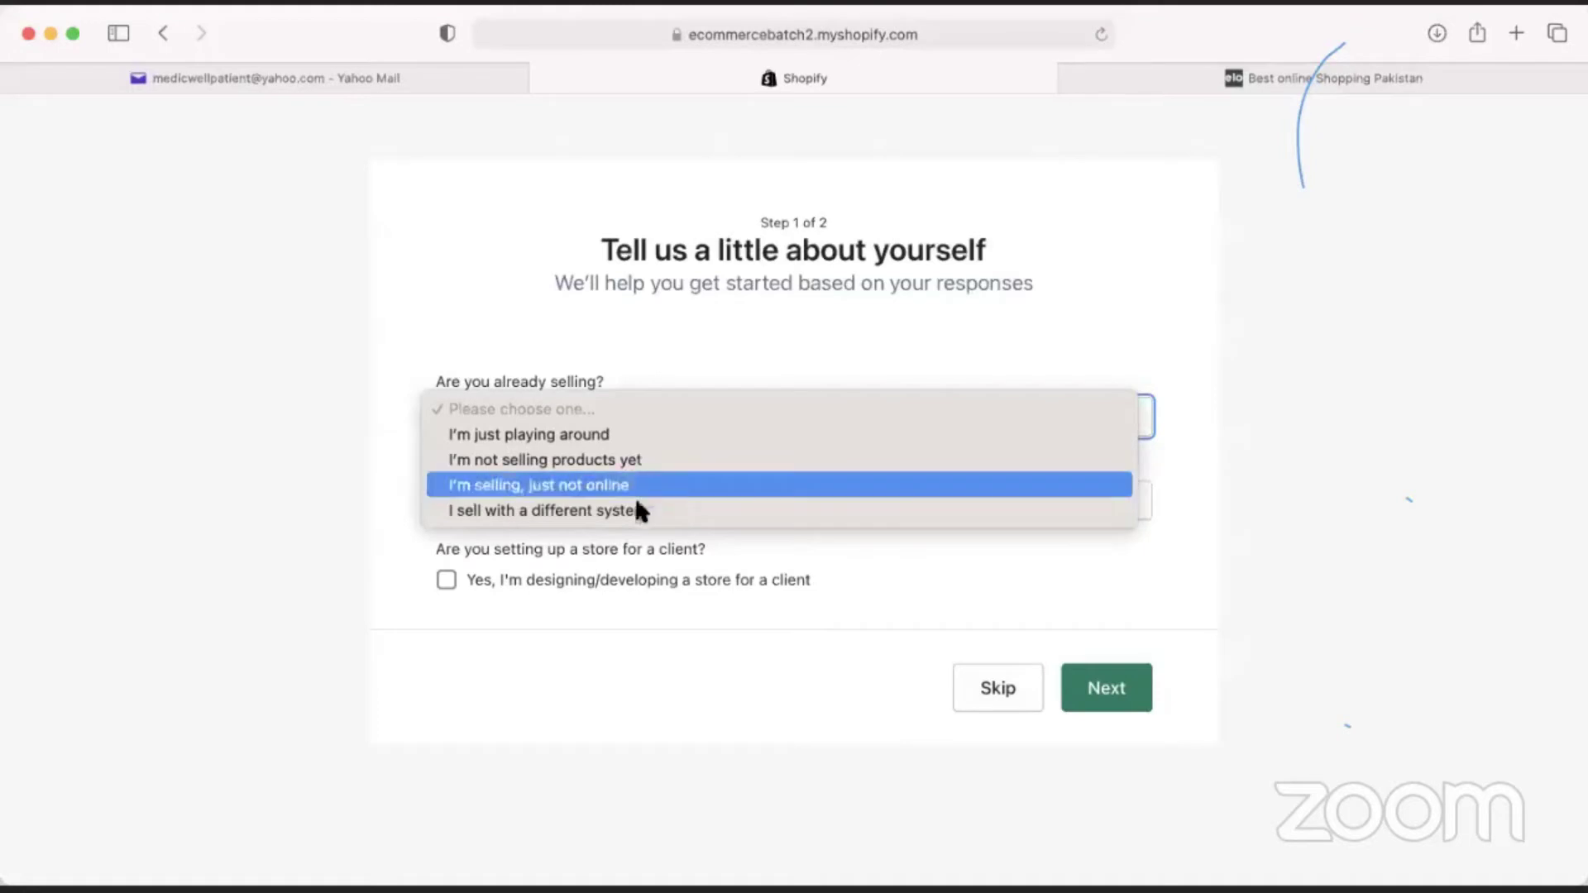
{"action": "left_click", "coordinate": [636, 495]}
{"action": "left_click", "coordinate": [634, 501]}
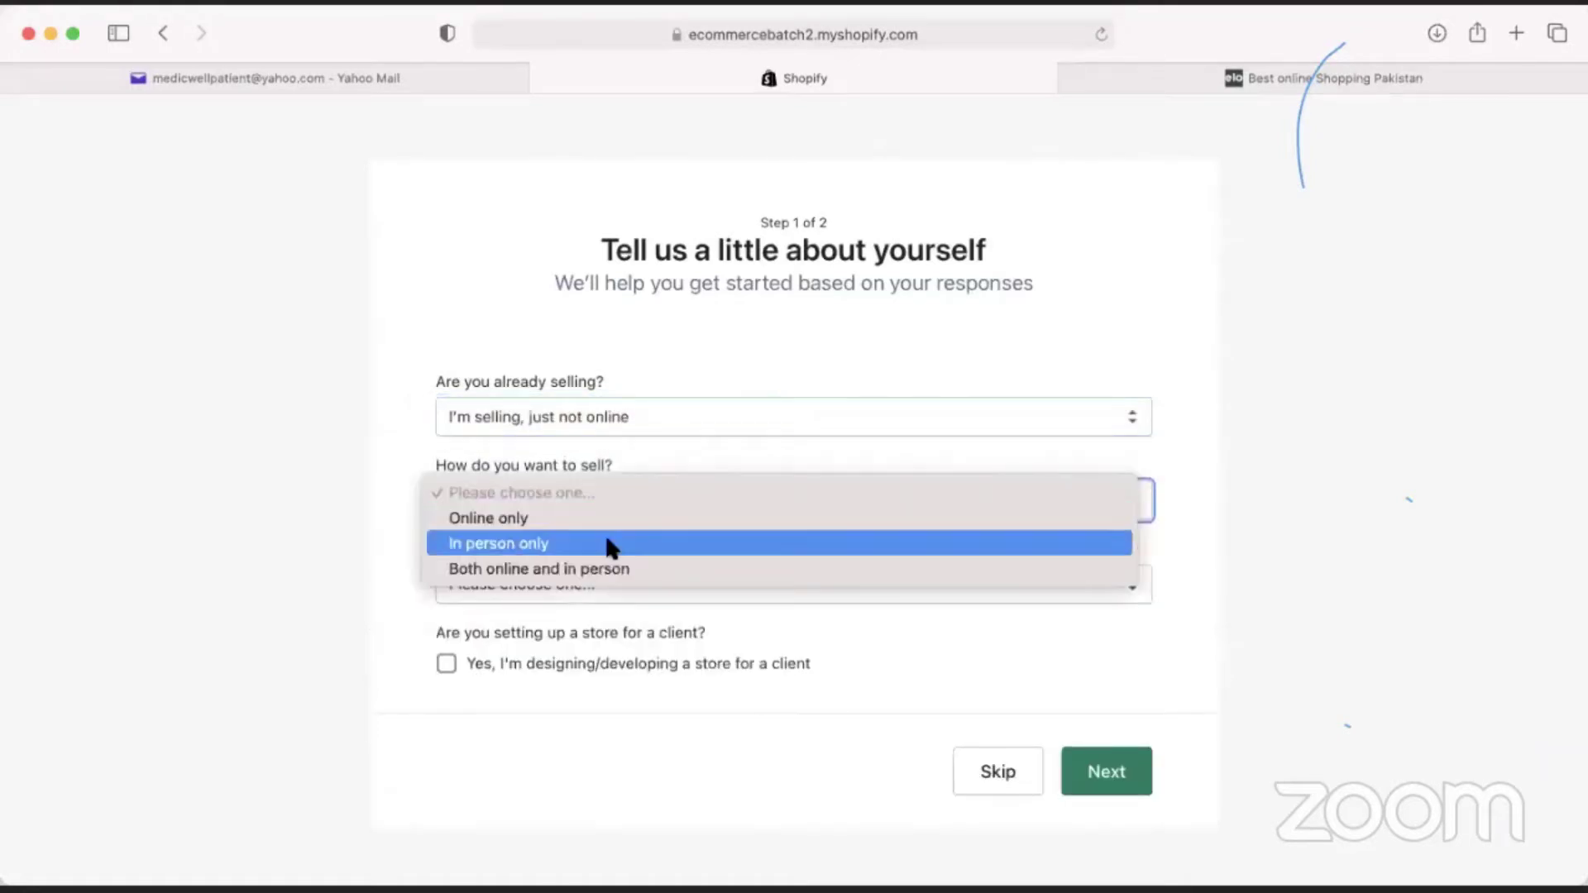
{"action": "left_click", "coordinate": [609, 521]}
{"action": "left_click", "coordinate": [597, 579]}
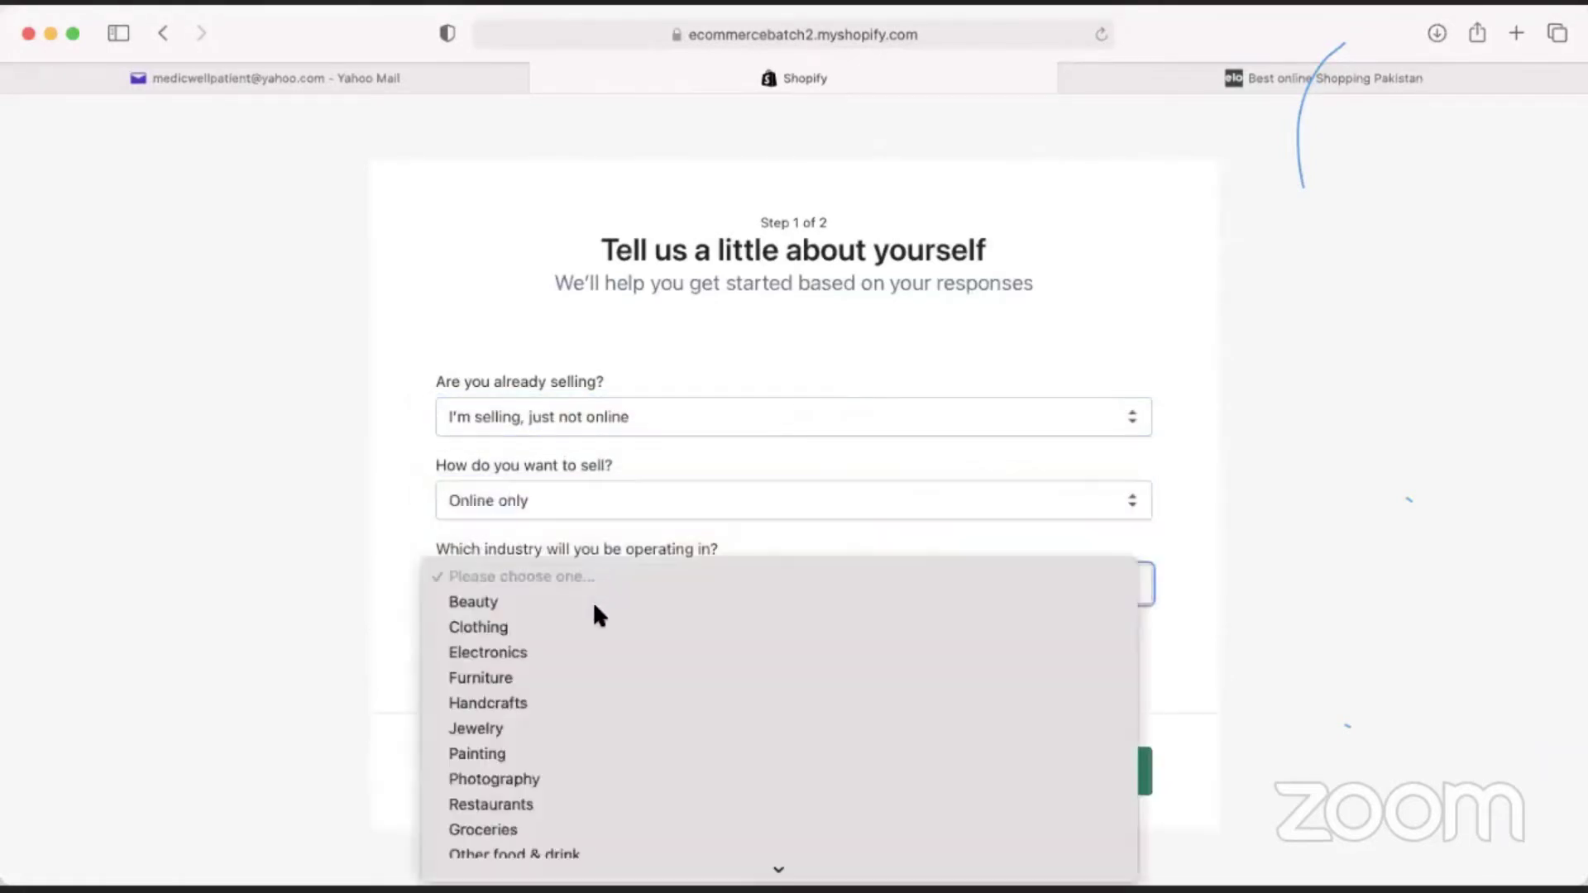
{"action": "left_click", "coordinate": [597, 627]}
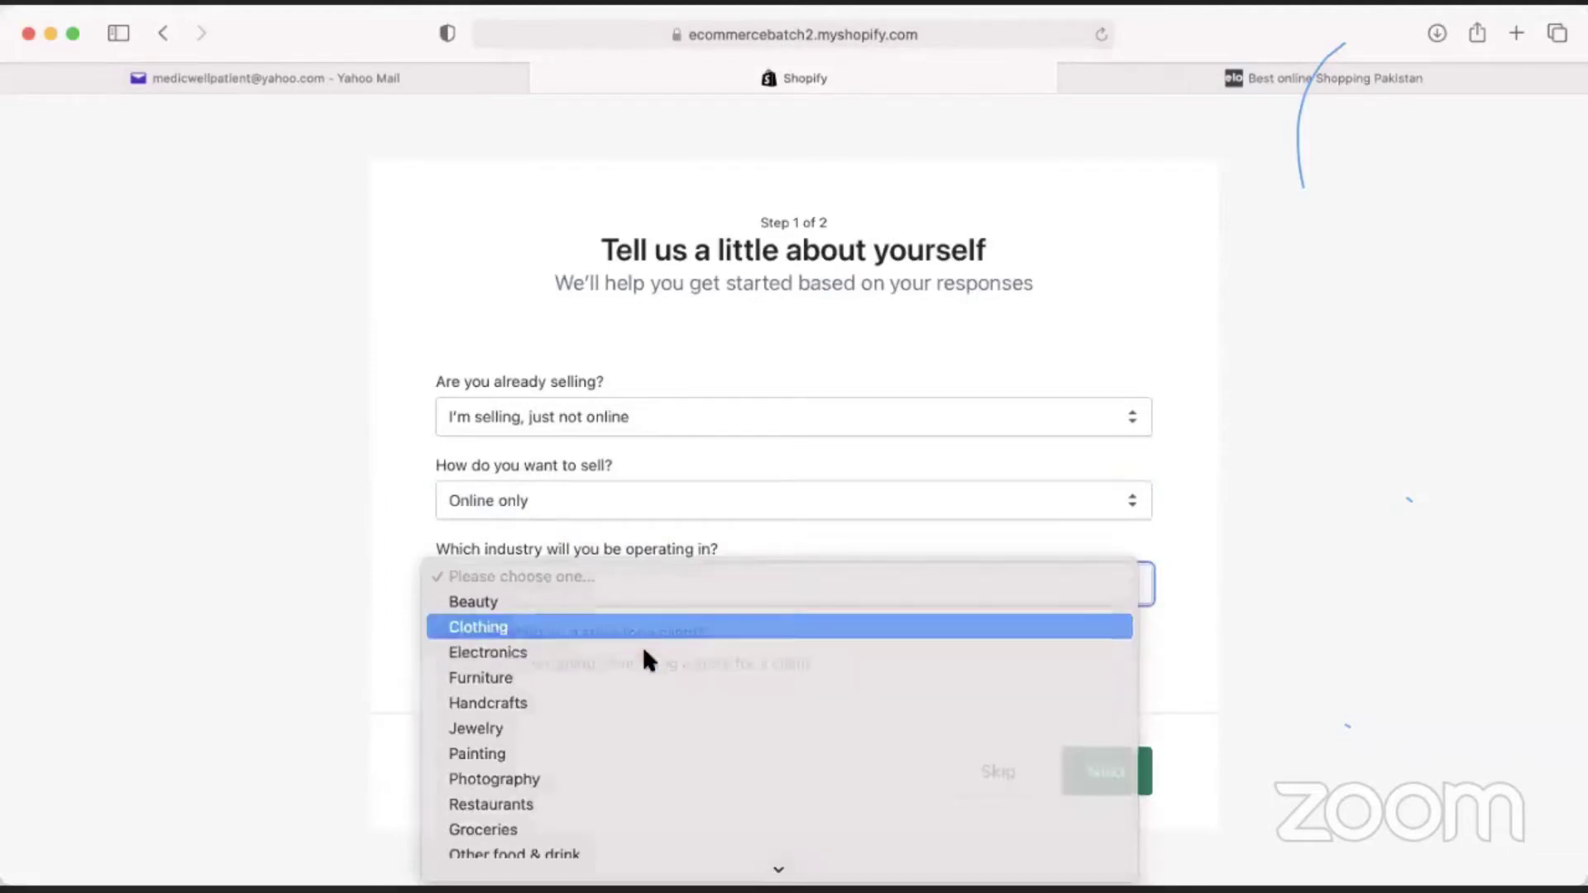
{"action": "left_click", "coordinate": [1101, 765]}
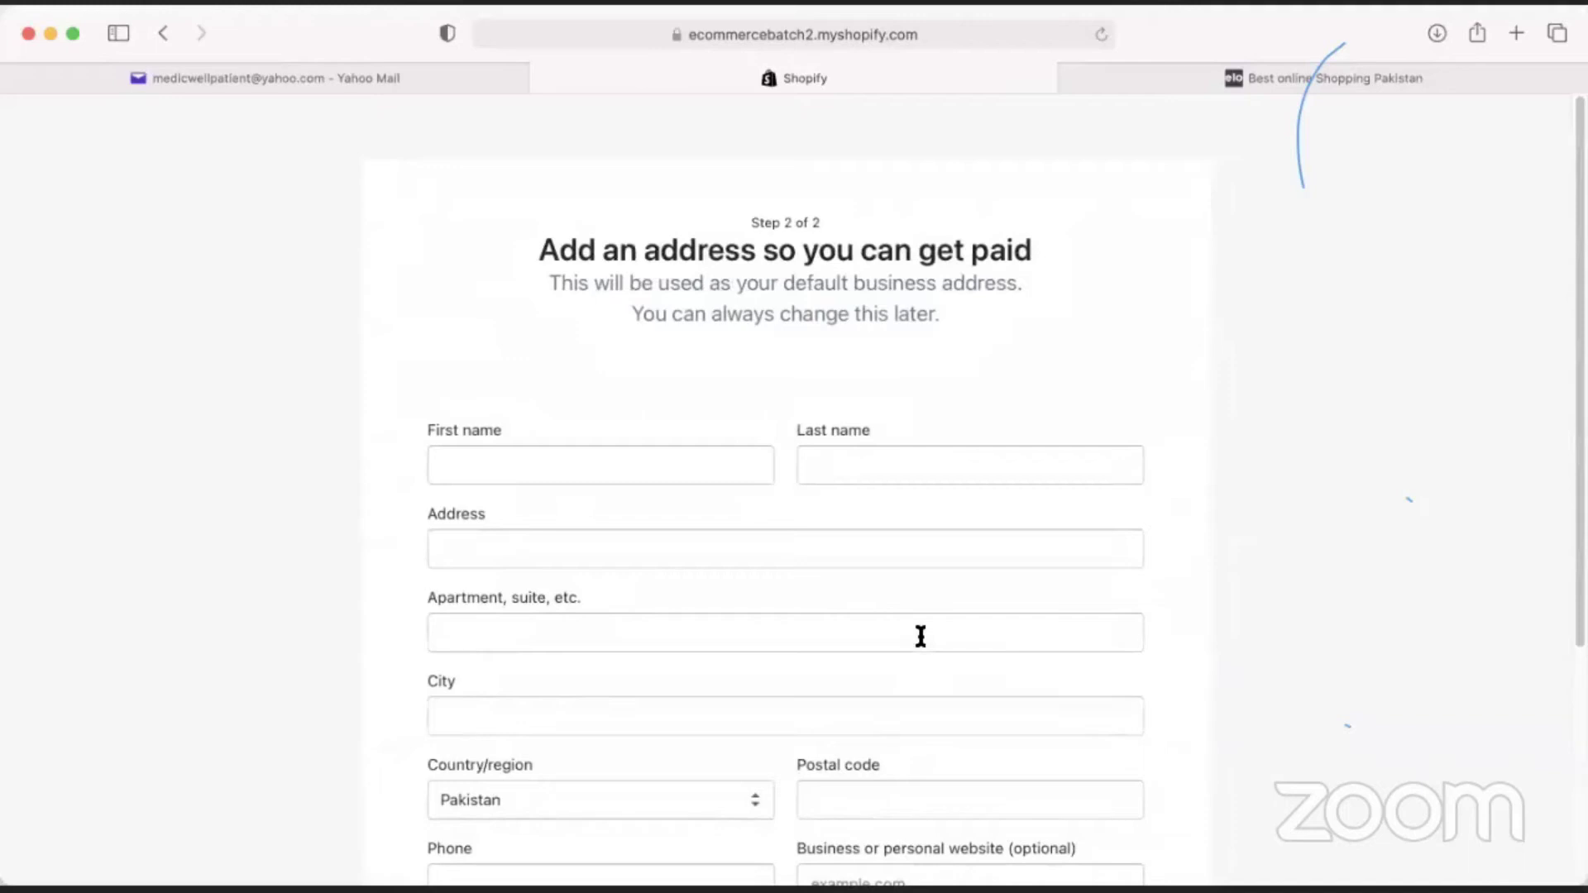
Enter the owner's first and last name in the business address form.
{"action": "scroll", "coordinate": [301, 549], "scroll_direction": "down", "scroll_amount": 5}
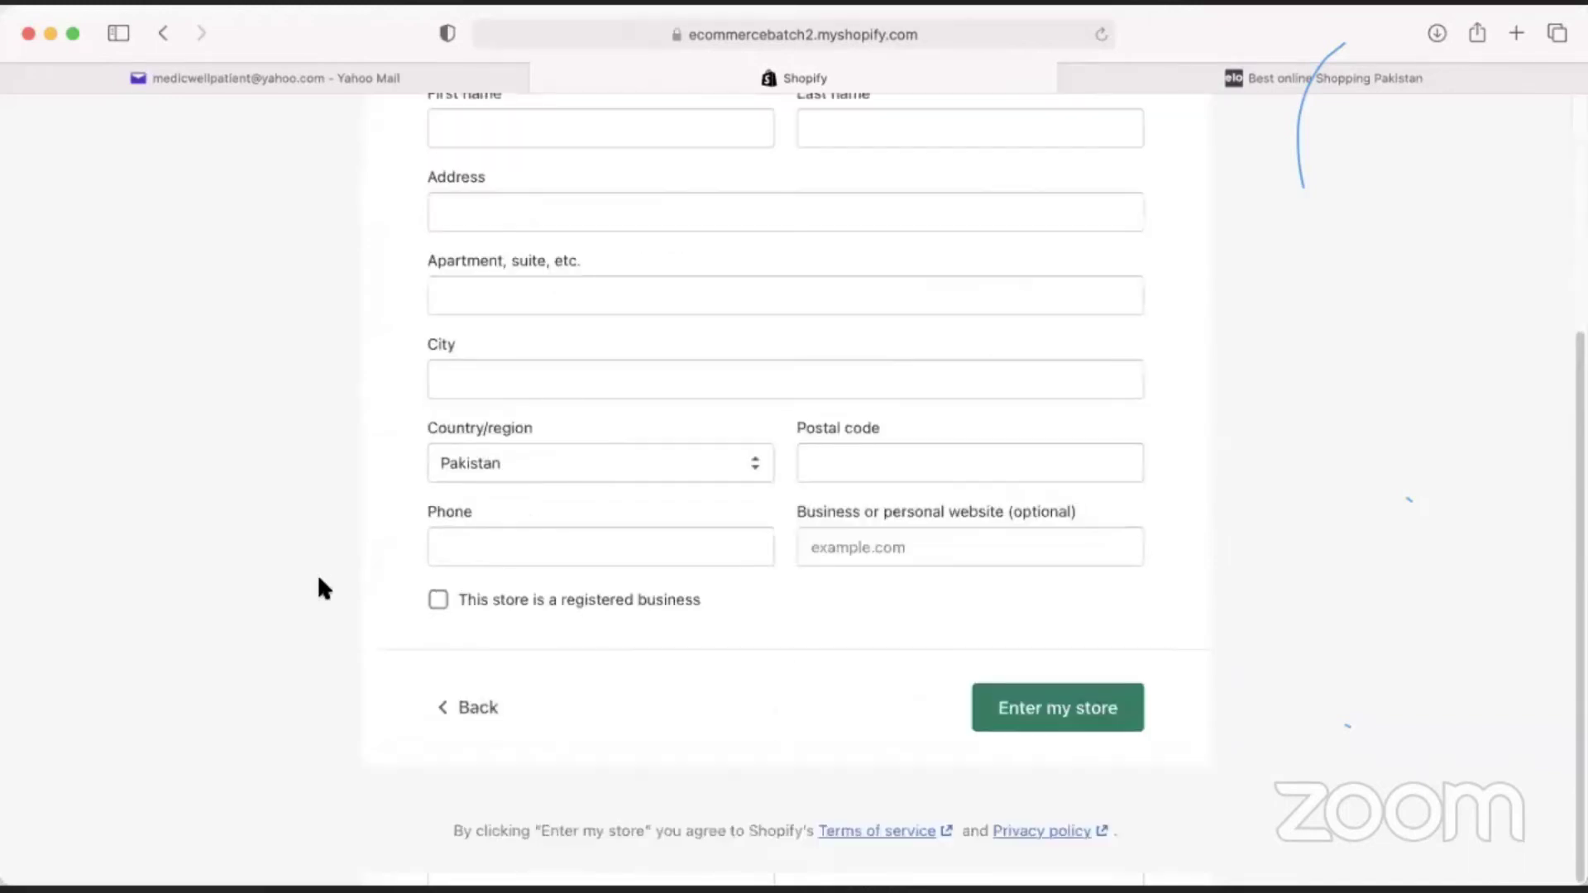
{"action": "scroll", "coordinate": [322, 589], "scroll_direction": "up", "scroll_amount": 3}
{"action": "left_click", "coordinate": [594, 386]}
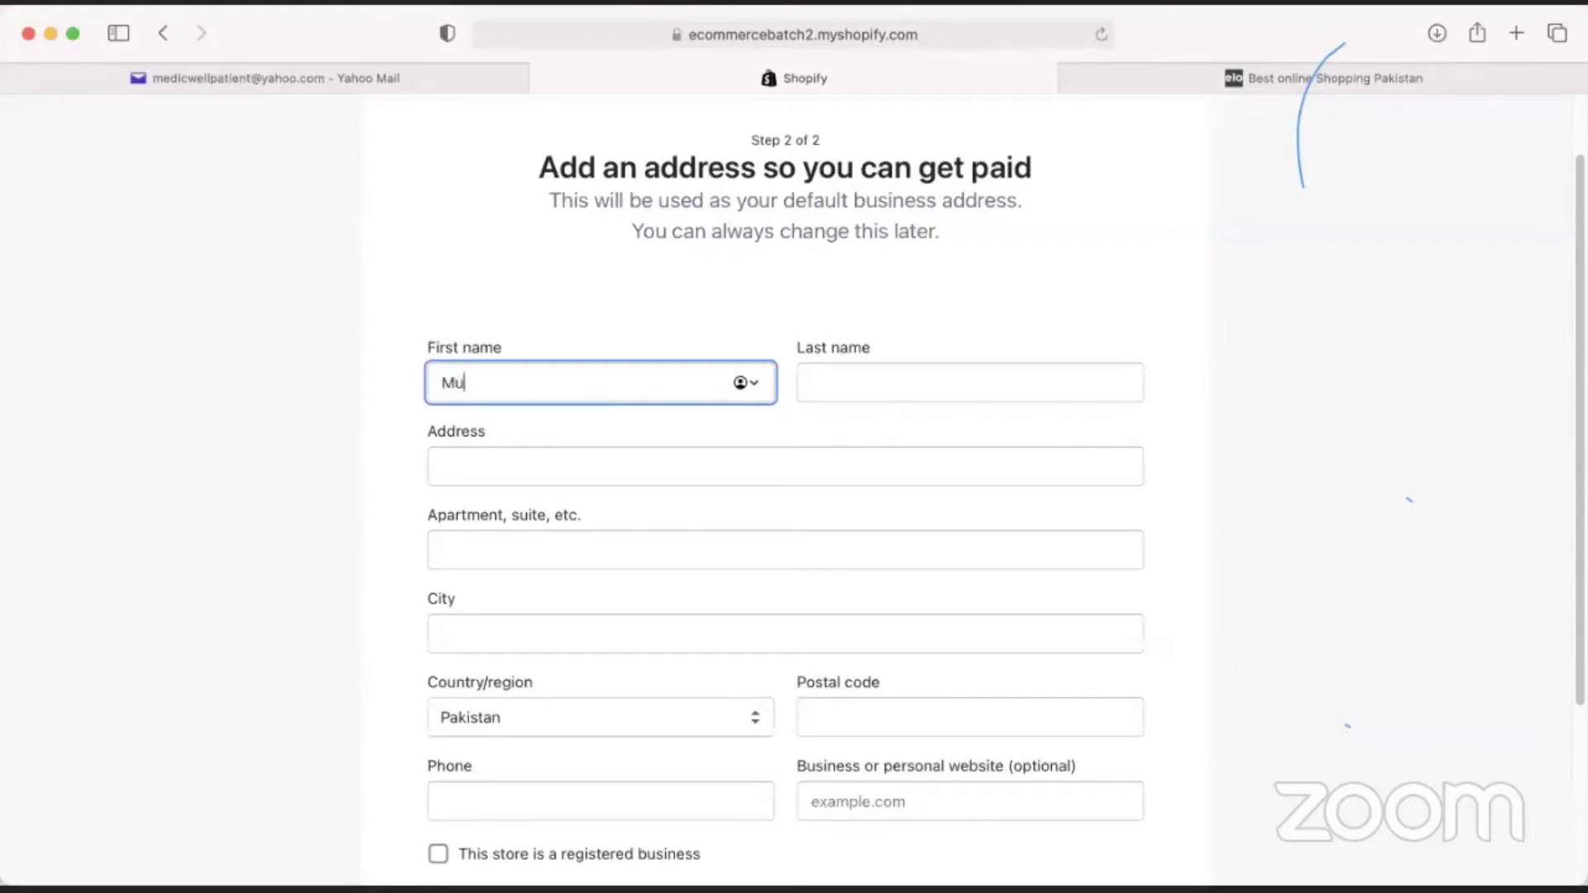
{"action": "key", "text": "Tab"}
{"action": "key", "text": "Tab"}
Fill in the street address, apartment, city and postal code, then switch to the mail inbox.
{"action": "type", "text": "Isla"}
{"action": "key", "text": "BackSpace"}
{"action": "key", "text": "BackSpace"}
{"action": "key", "text": "BackSpace"}
{"action": "key", "text": "BackSpace"}
{"action": "type", "text": "Islamabd"}
{"action": "key", "text": "Tab"}
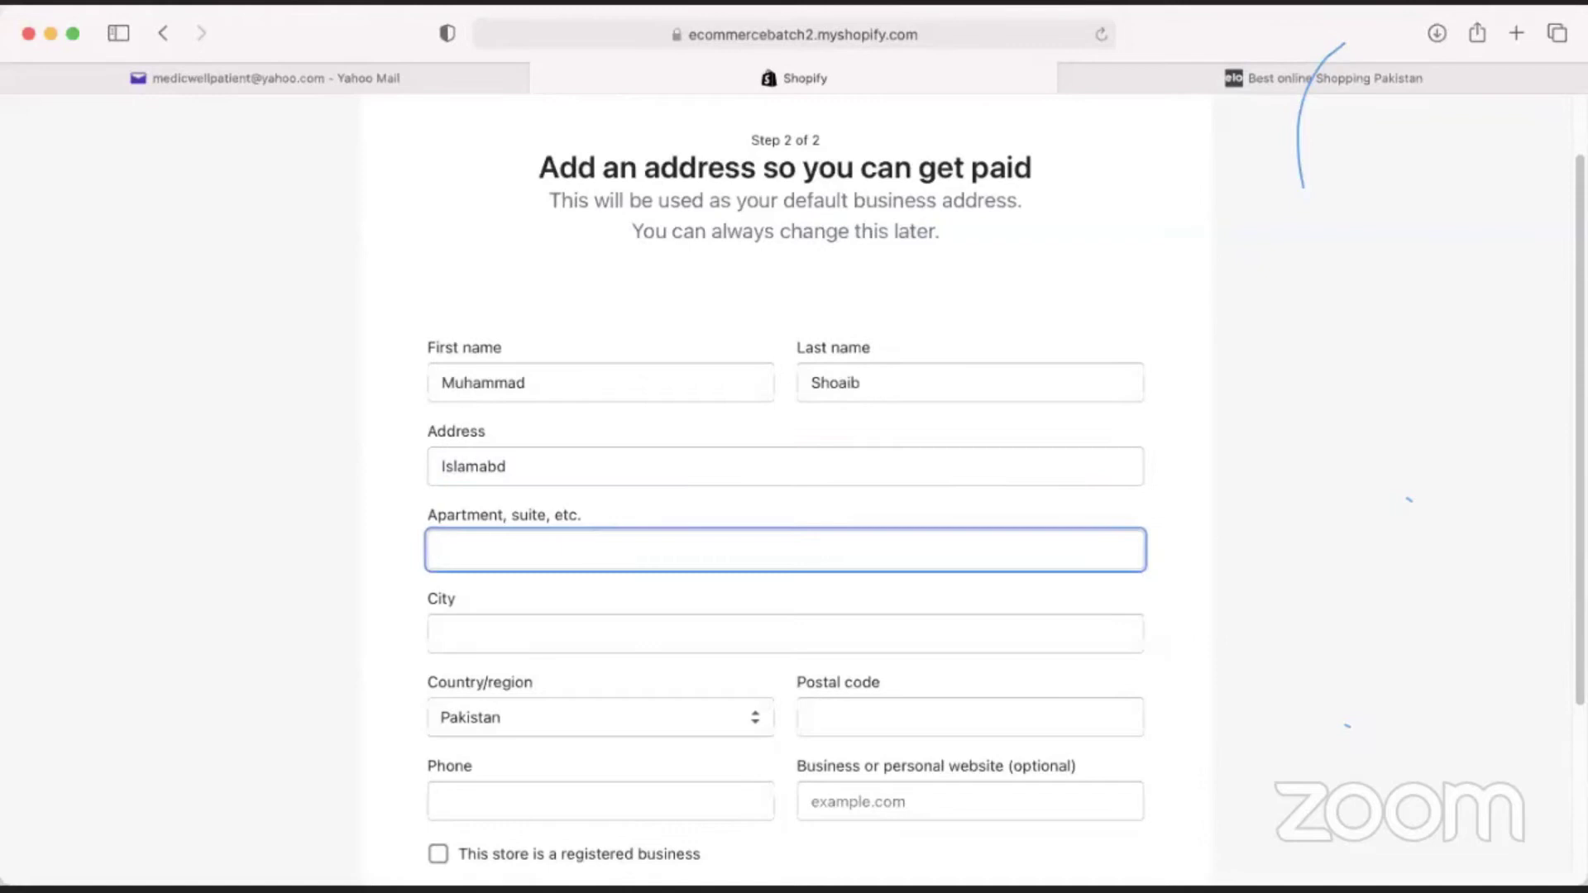
{"action": "type", "text": "H12"}
{"action": "key", "text": "Tab"}
{"action": "type", "text": "islamabad"}
{"action": "key", "text": "Tab"}
{"action": "key", "text": "Tab"}
{"action": "scroll", "coordinate": [411, 549], "scroll_direction": "down", "scroll_amount": 3}
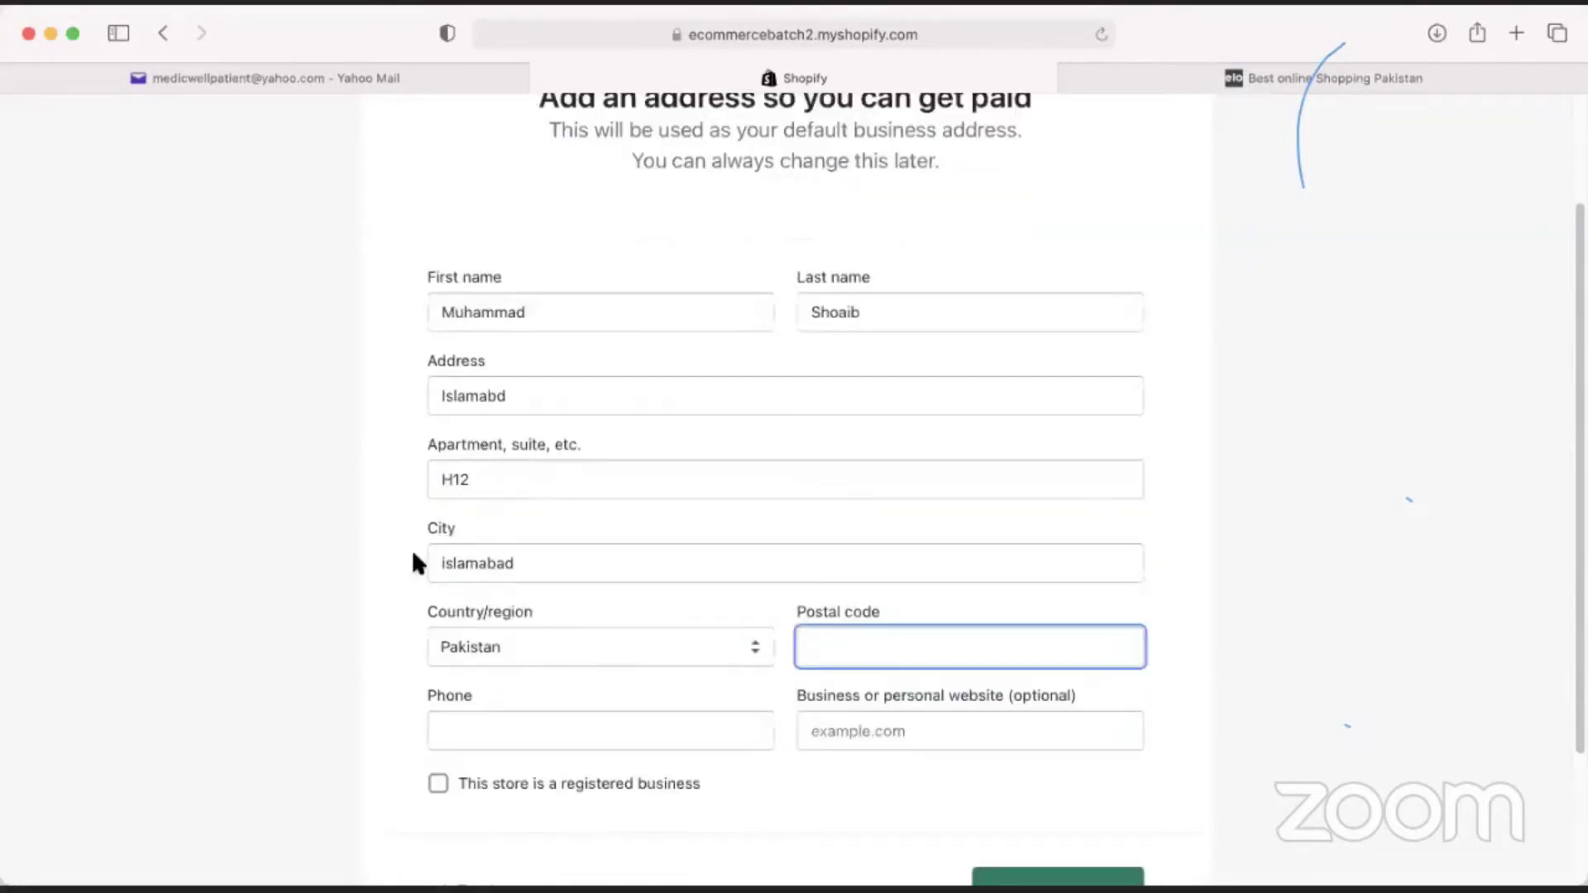
{"action": "type", "text": "422501"}
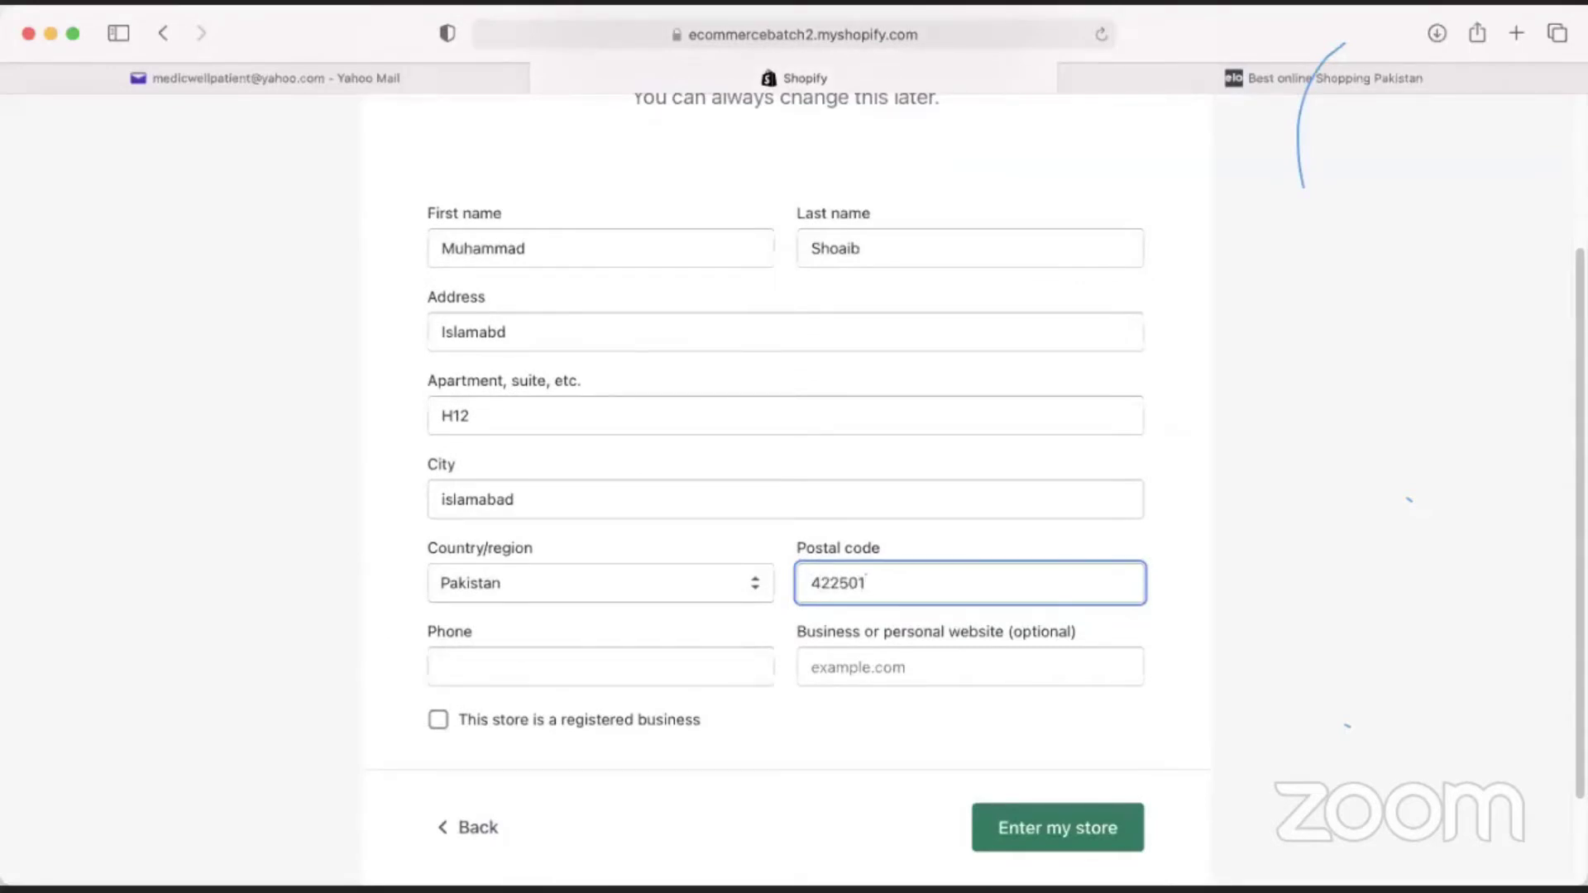
{"action": "key", "text": "BackSpace"}
{"action": "key", "text": "Tab"}
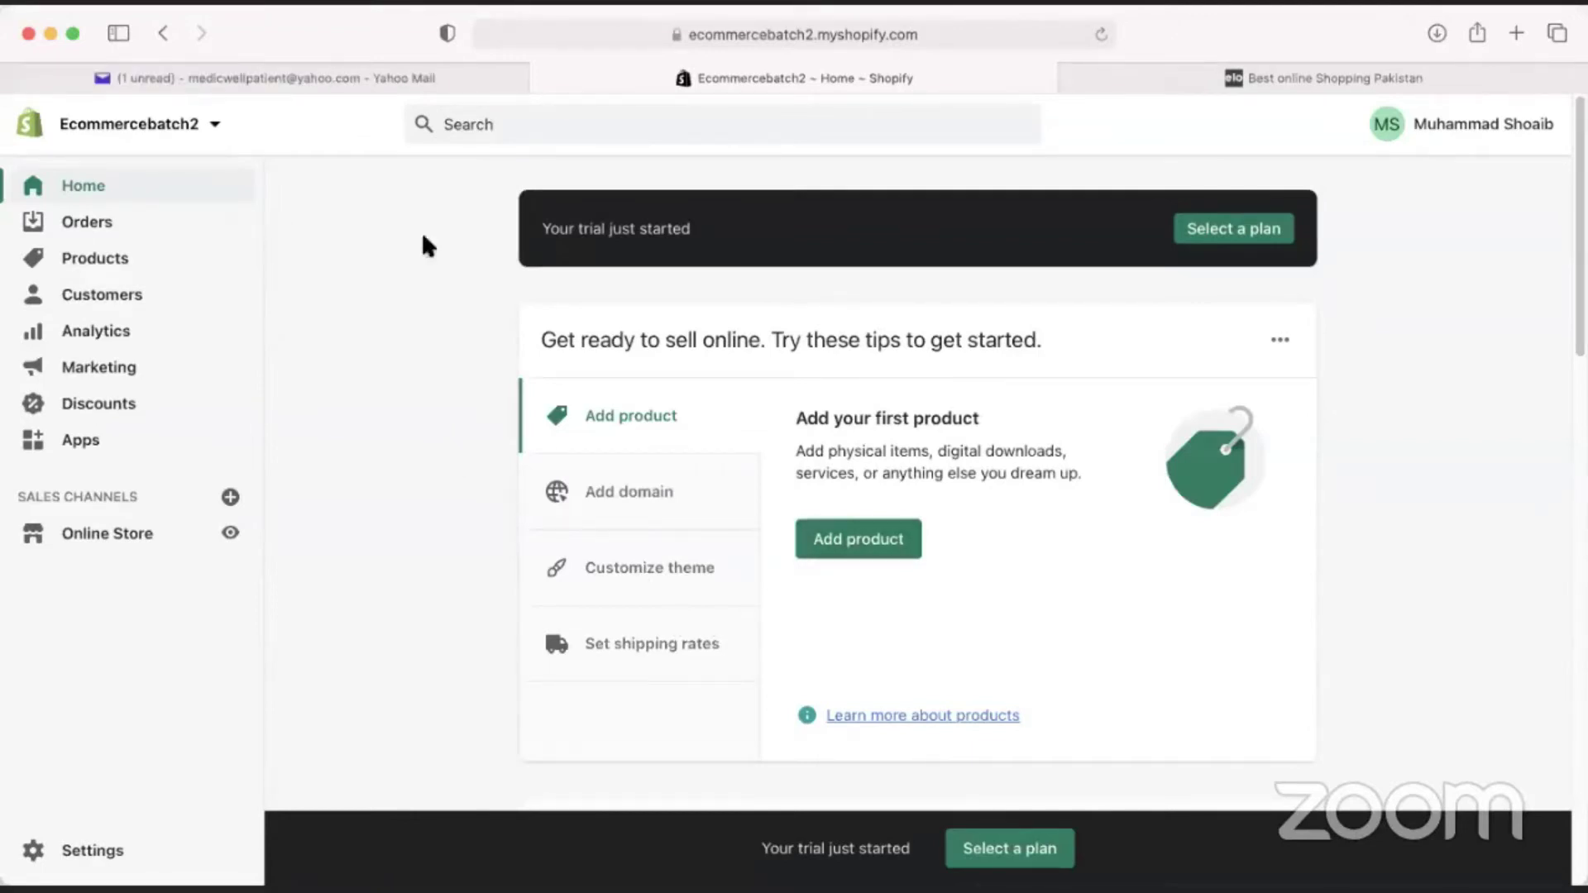
{"action": "left_click", "coordinate": [366, 75]}
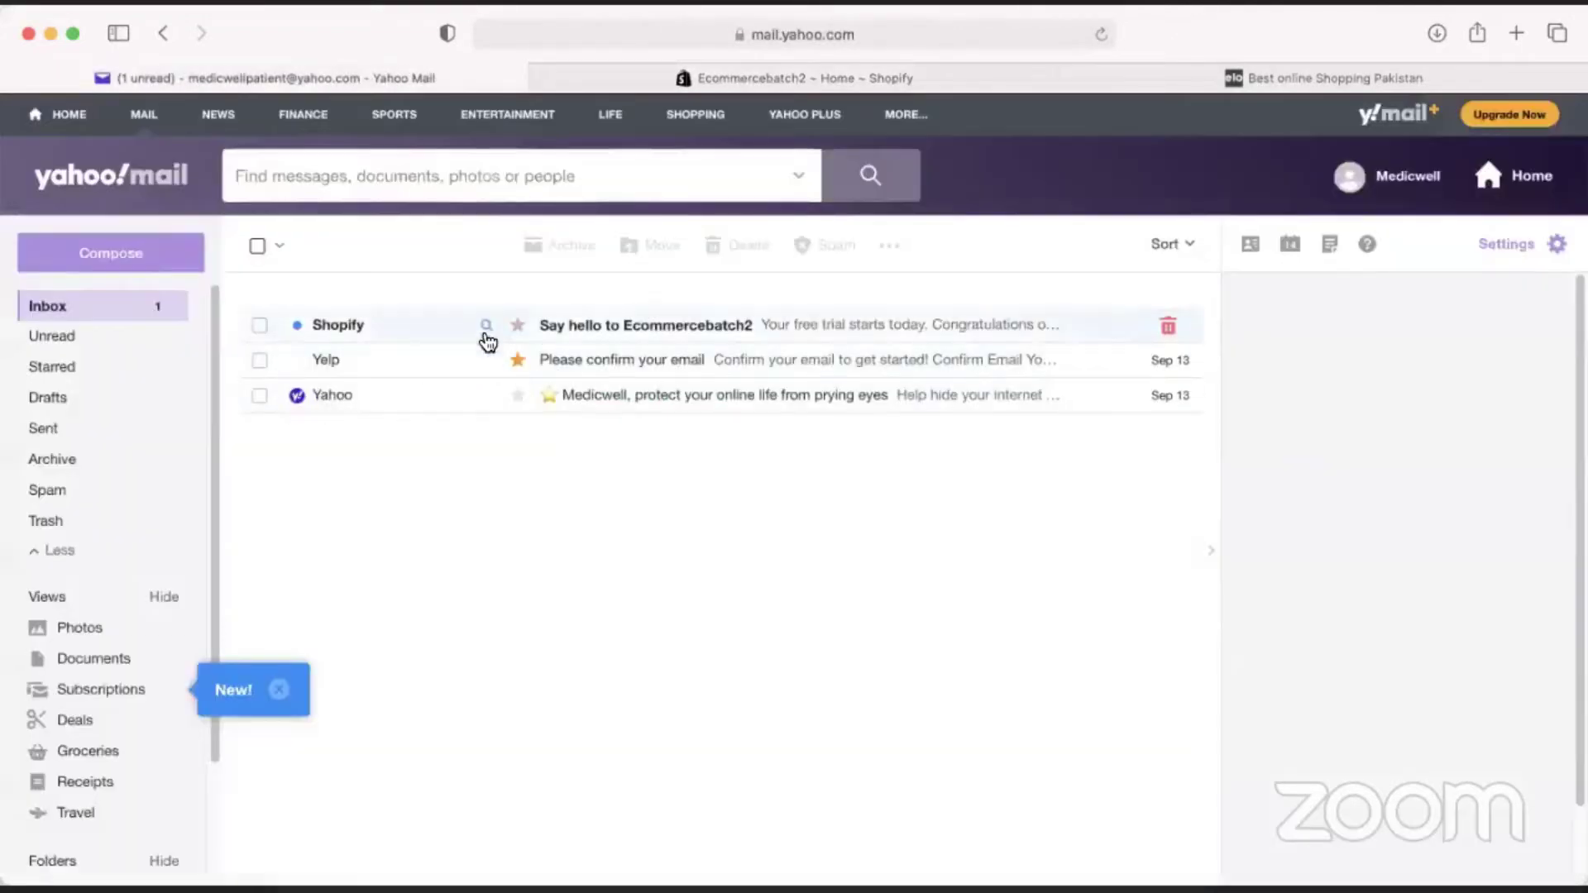
Filter Yahoo Mail by Shopify, read the 'Say hello to Ecommercebatch2' email, and return to Shopify admin.
{"action": "left_click", "coordinate": [486, 329]}
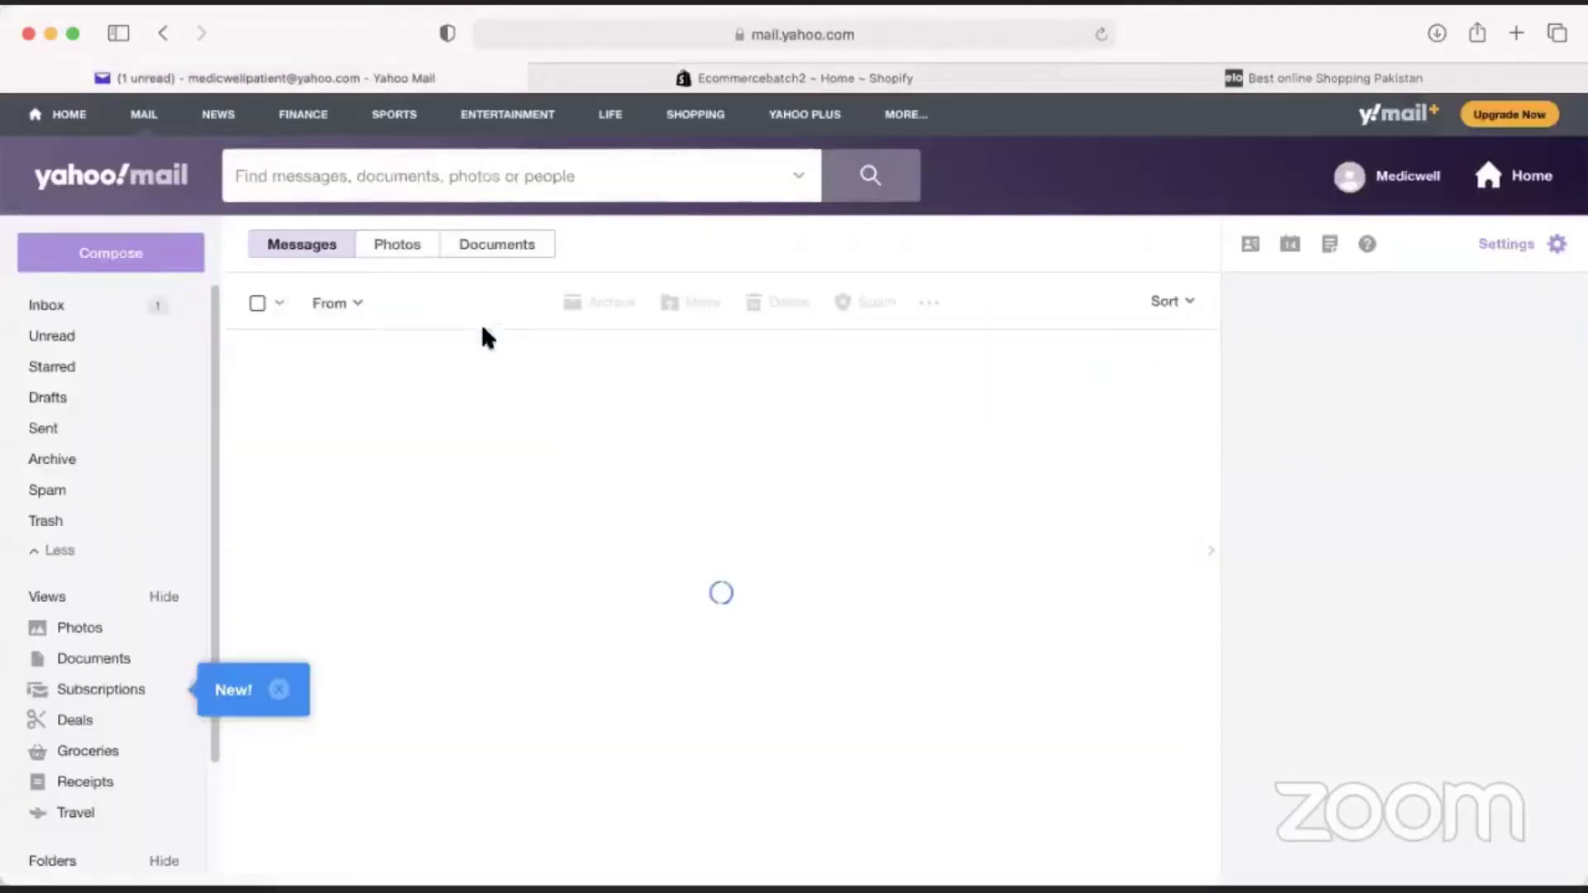
{"action": "left_click", "coordinate": [277, 695]}
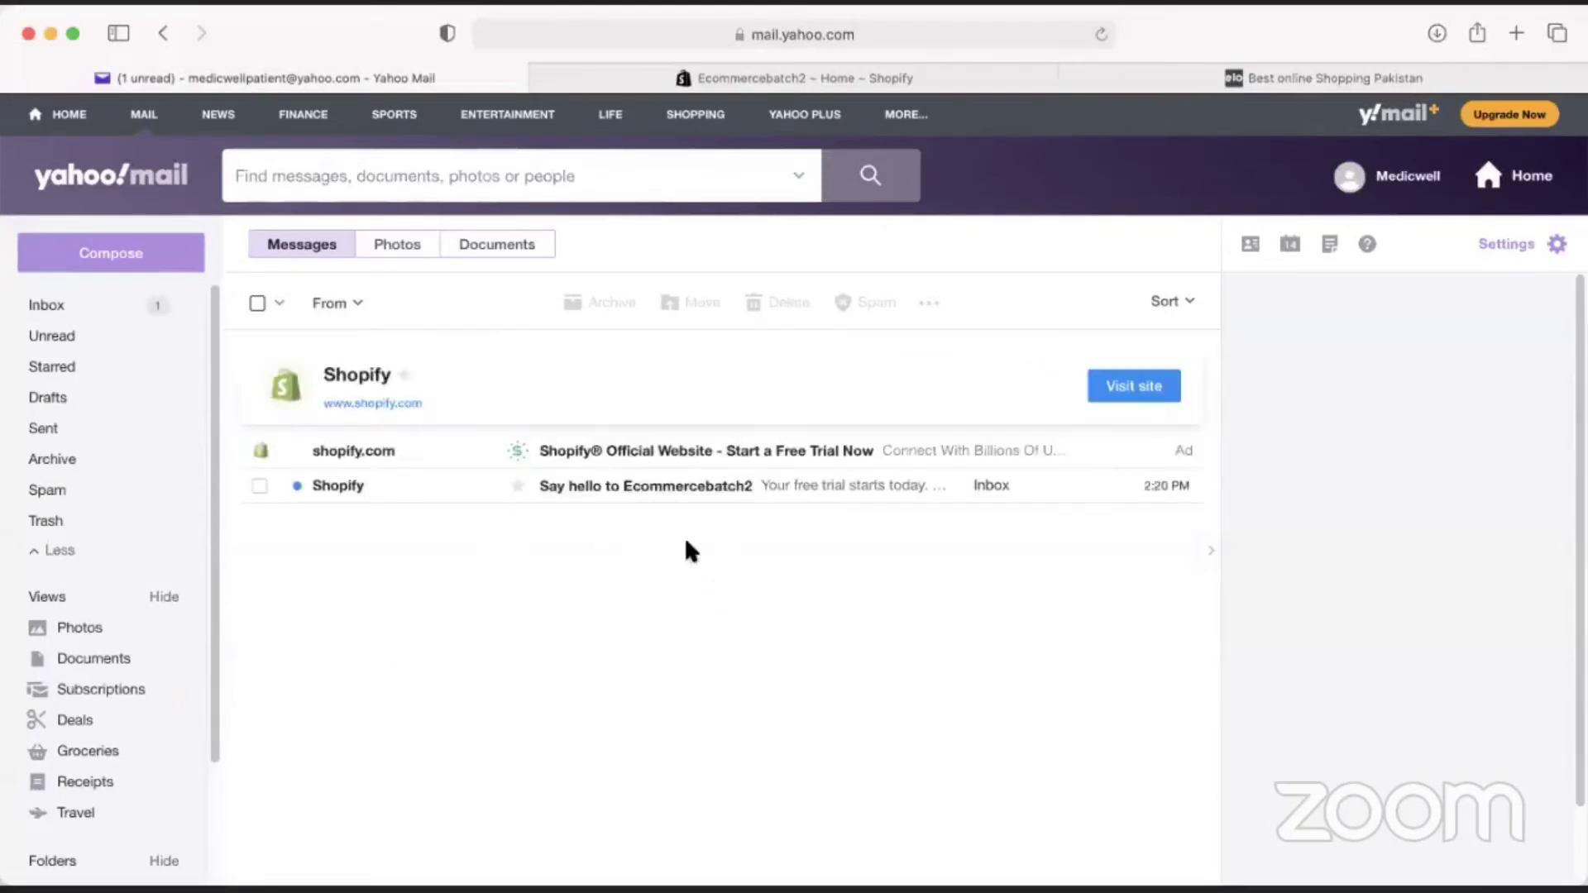
{"action": "left_click", "coordinate": [803, 490]}
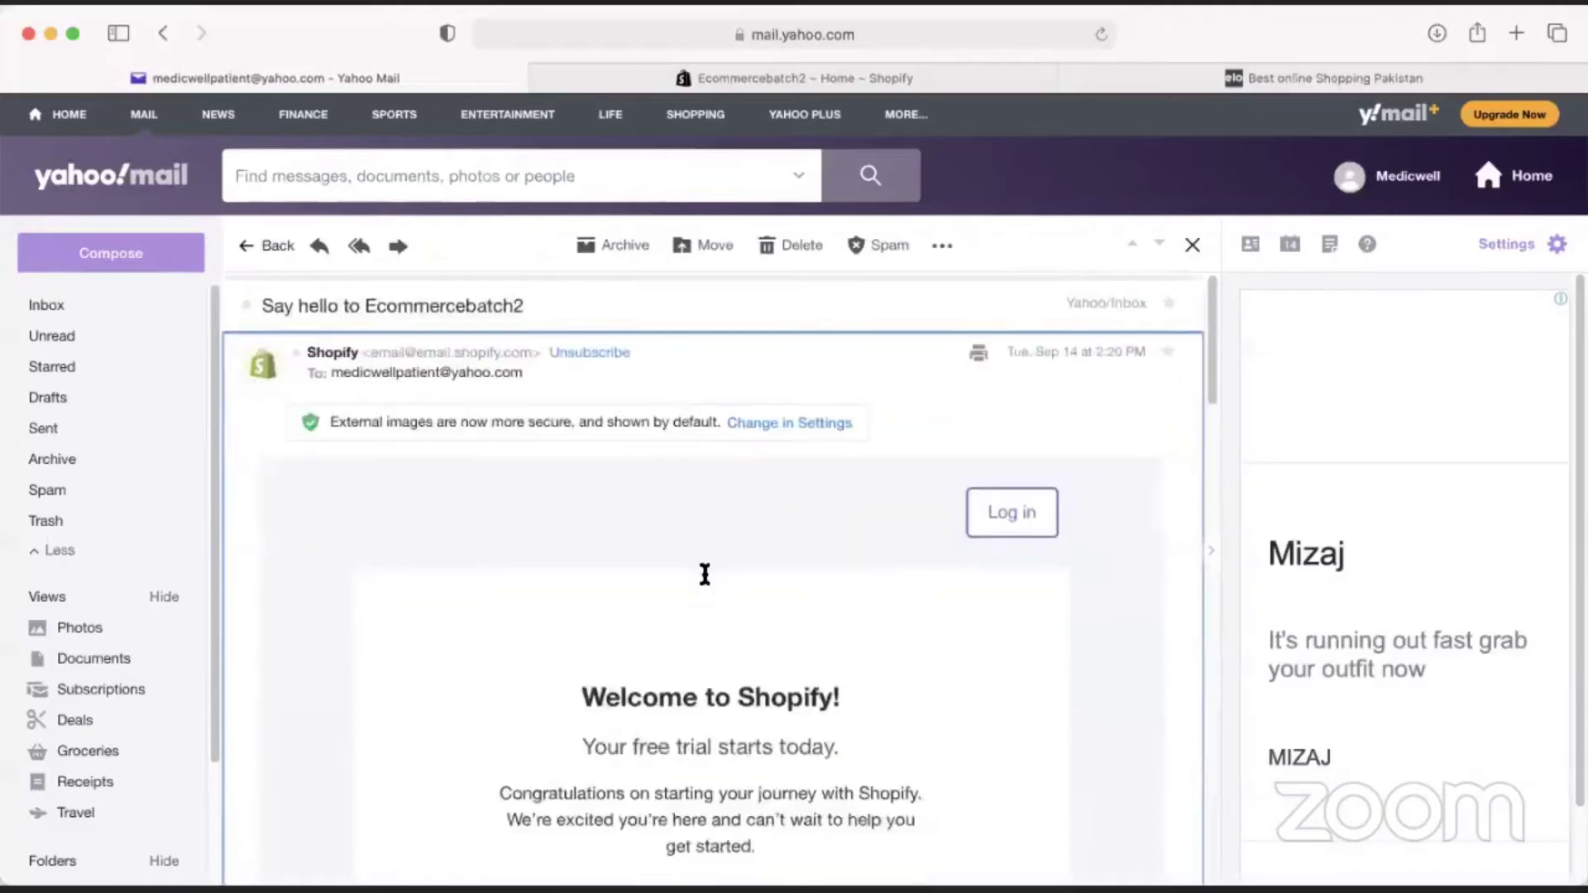
{"action": "scroll", "coordinate": [705, 574], "scroll_direction": "down", "scroll_amount": 5}
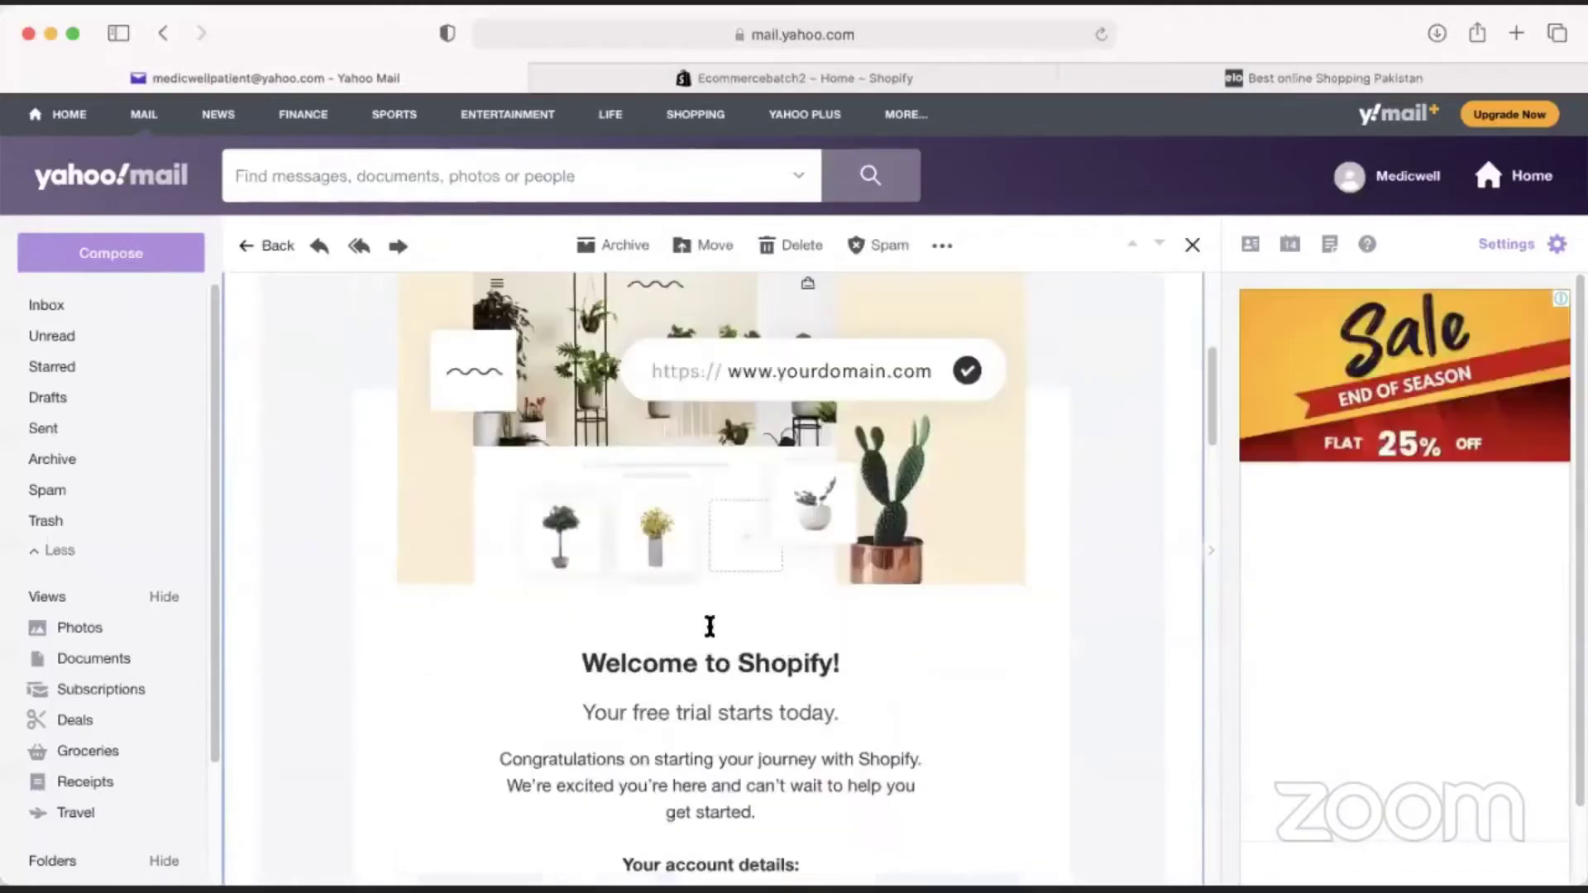
{"action": "scroll", "coordinate": [710, 626], "scroll_direction": "down", "scroll_amount": 4}
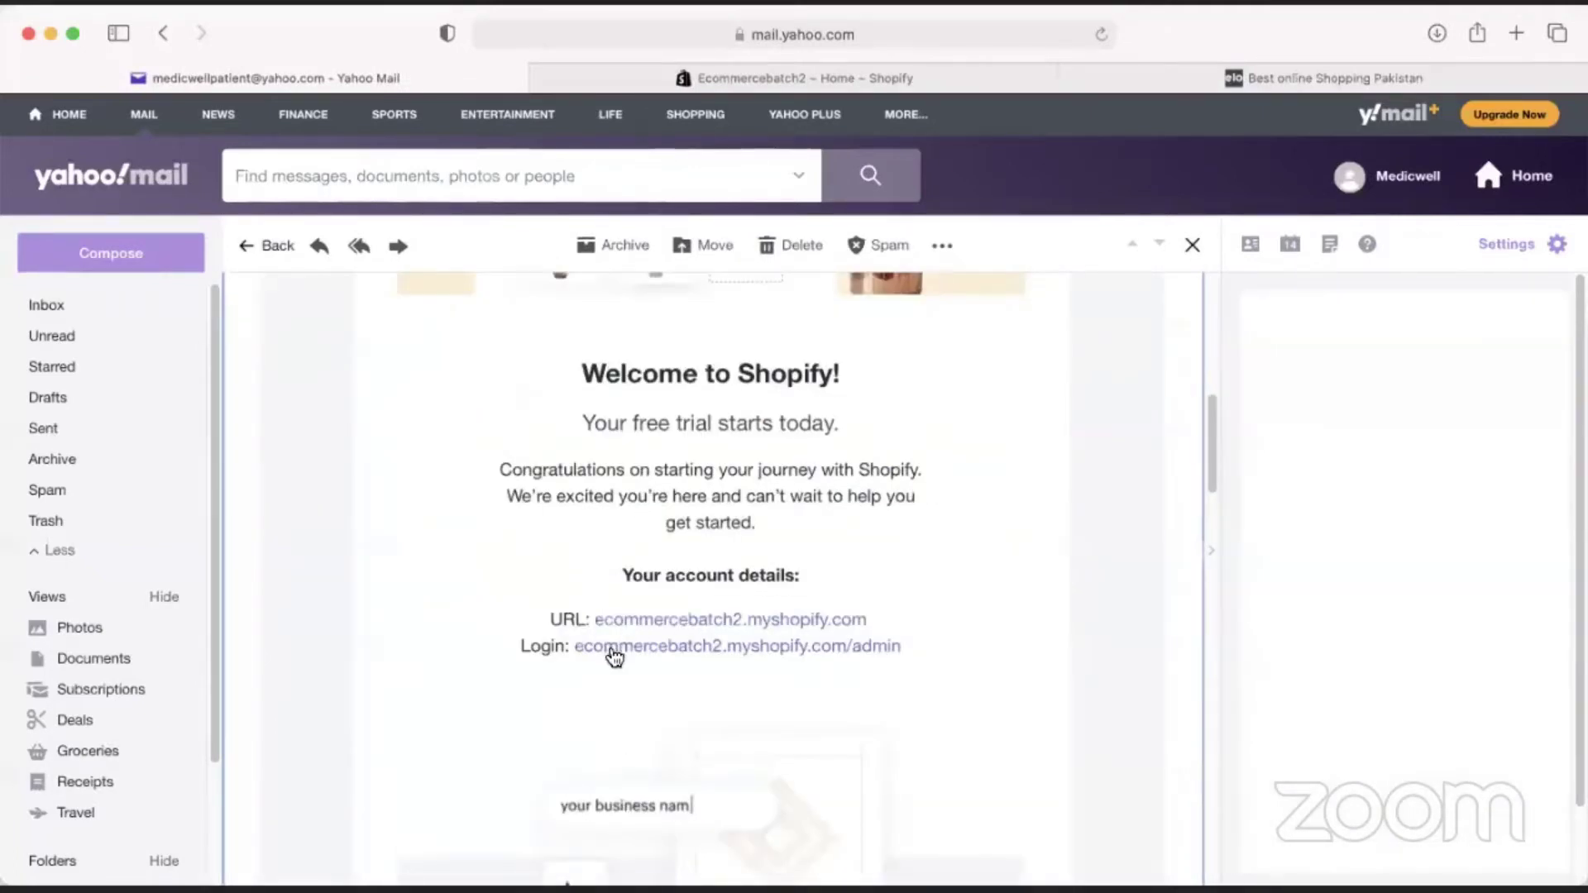
{"action": "scroll", "coordinate": [718, 658], "scroll_direction": "up", "scroll_amount": 10}
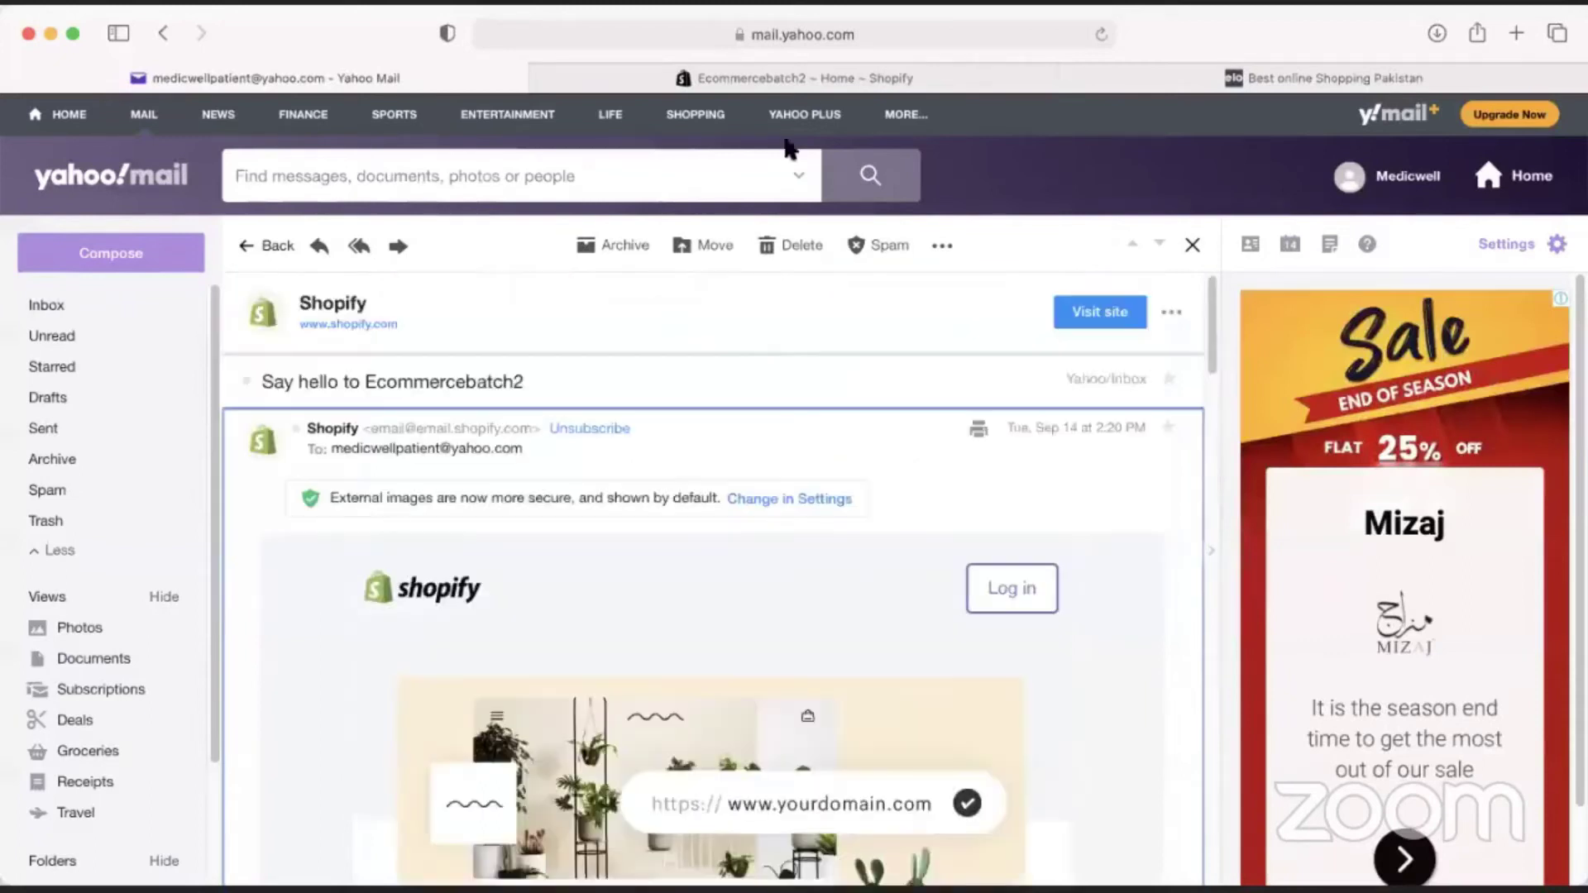
{"action": "left_click", "coordinate": [815, 81]}
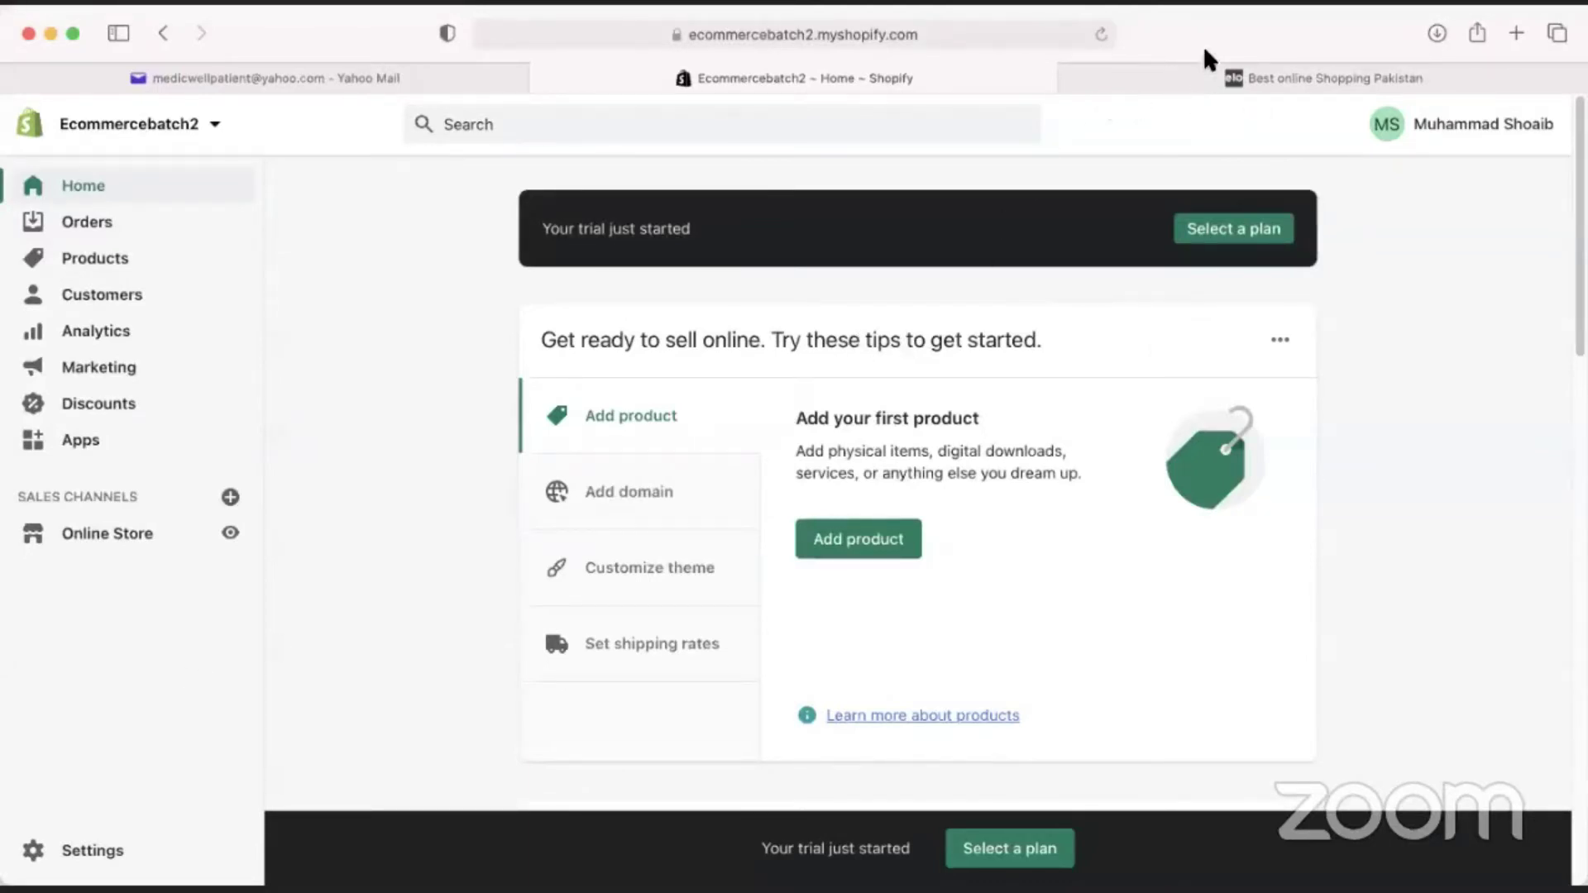
Log out of the Ecommercebatch2 admin, check the welcome email, then return to the logged-out page.
{"action": "left_click", "coordinate": [1481, 134]}
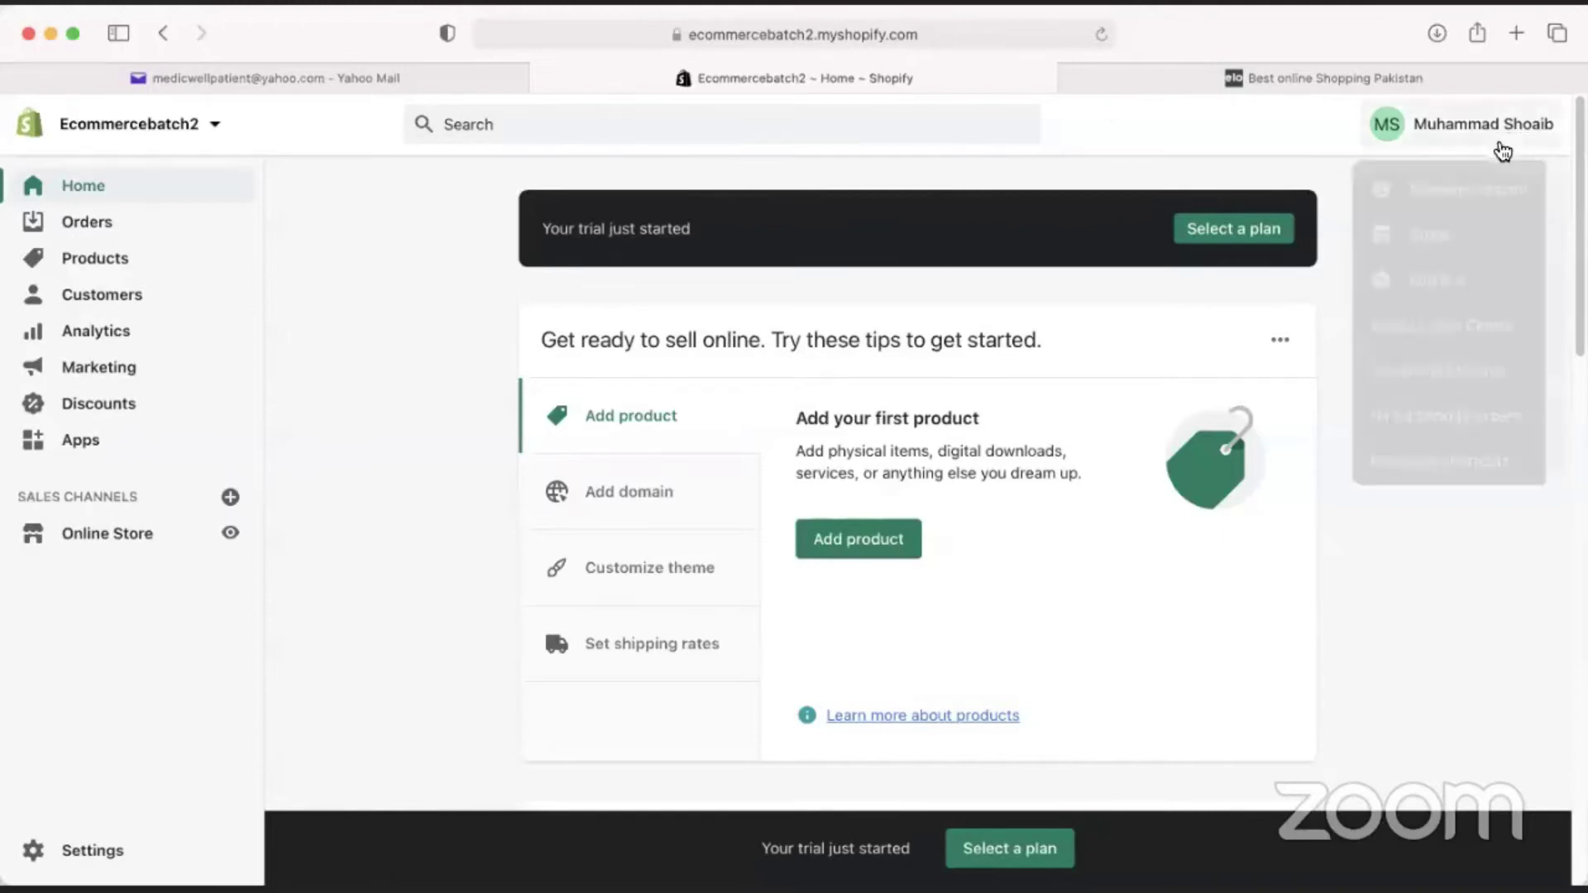
{"action": "left_click", "coordinate": [1427, 276]}
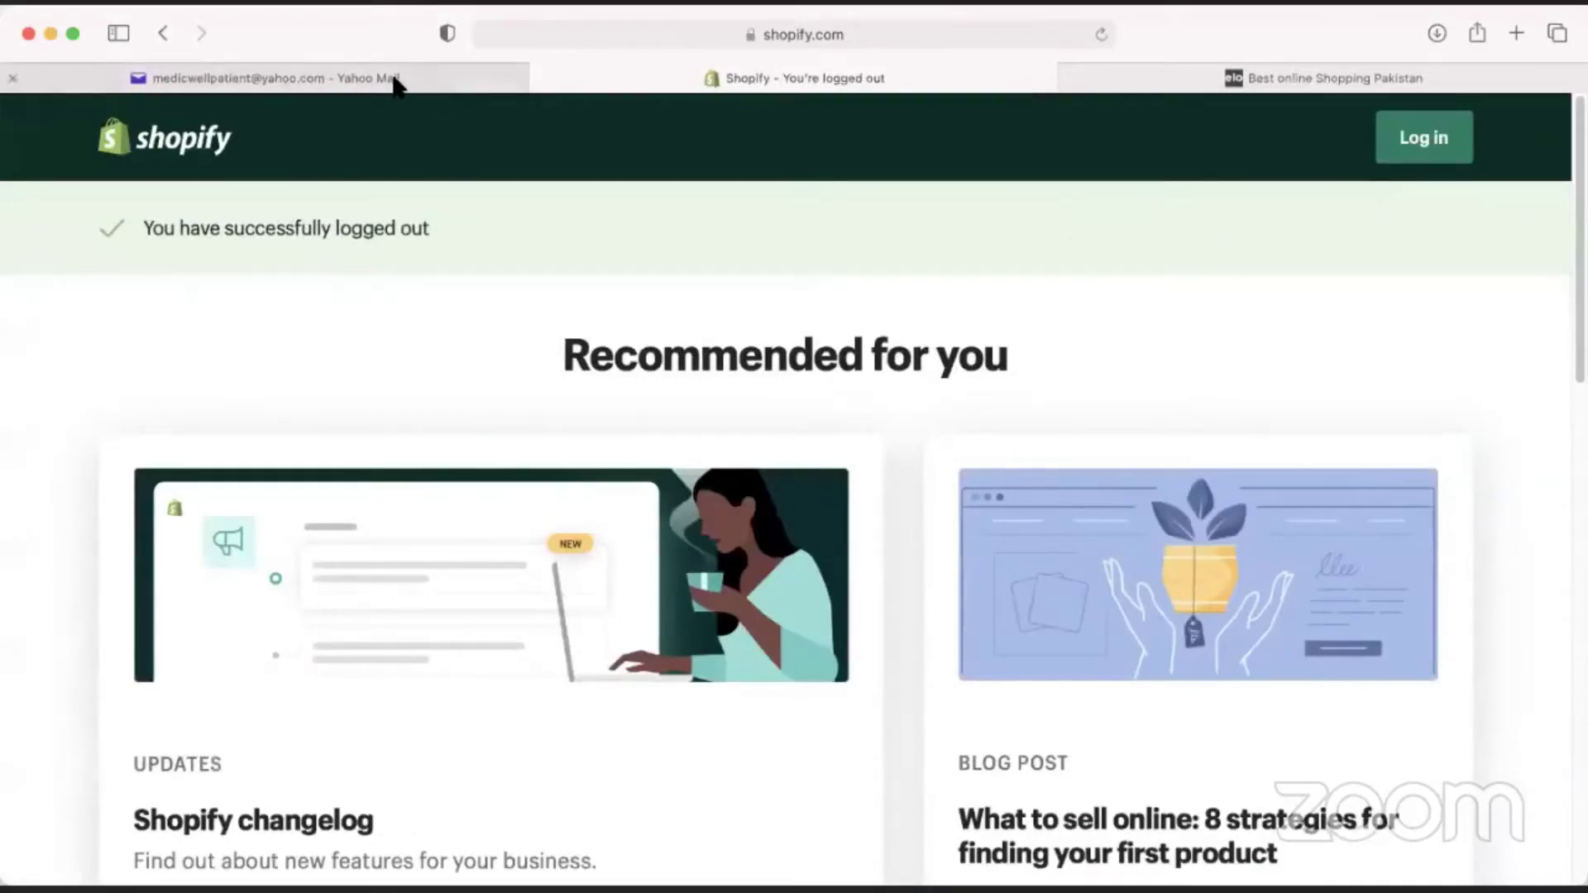
{"action": "left_click", "coordinate": [450, 78]}
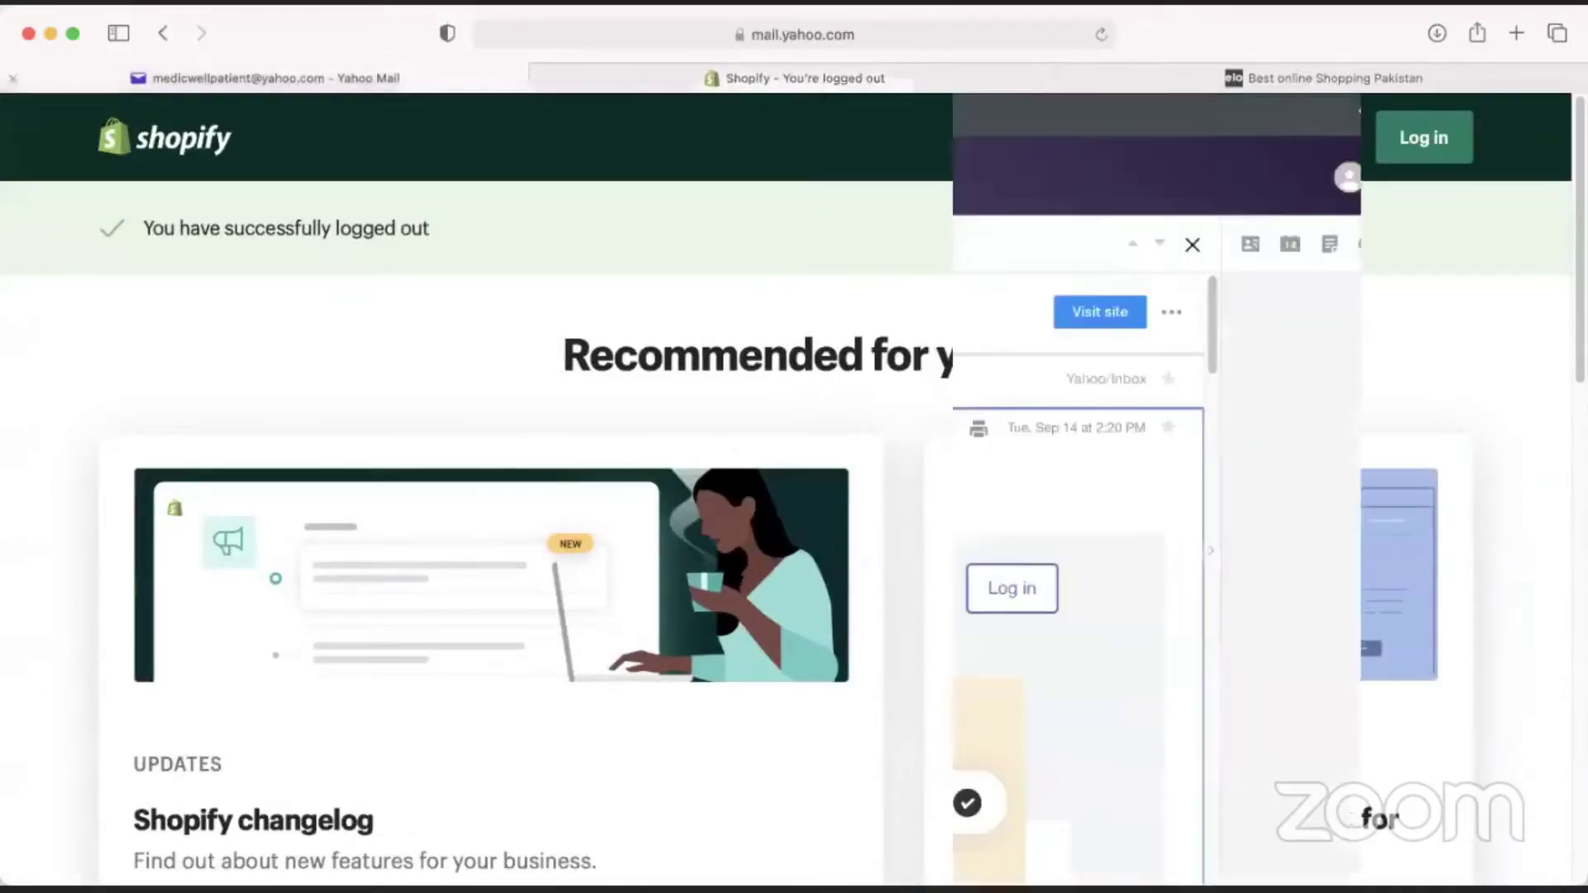
{"action": "scroll", "coordinate": [745, 658], "scroll_direction": "down", "scroll_amount": 10}
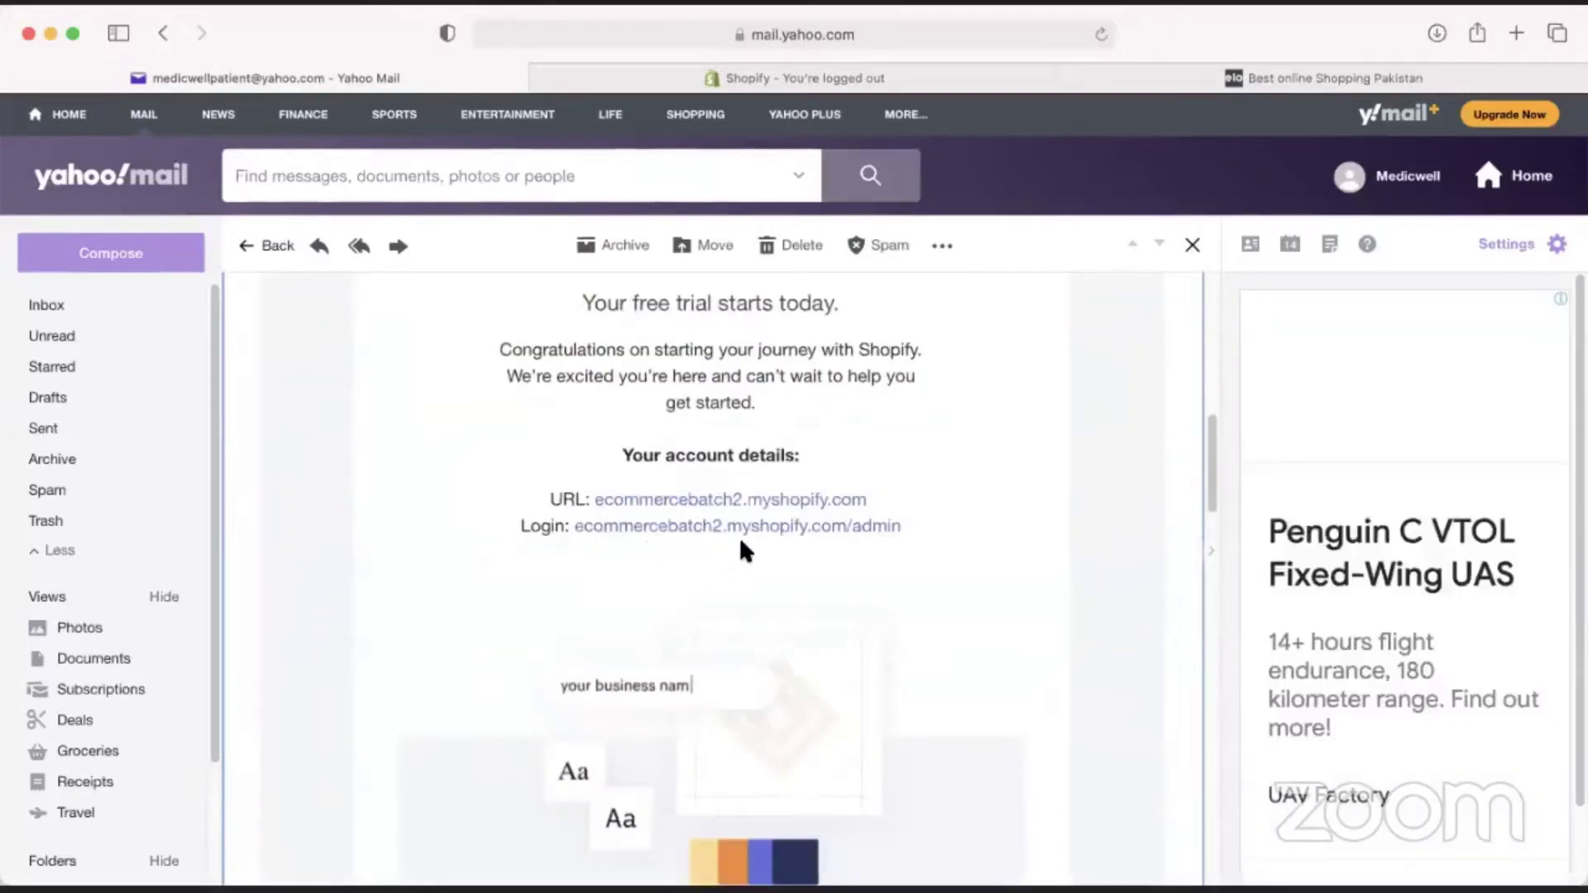
{"action": "left_click", "coordinate": [757, 86]}
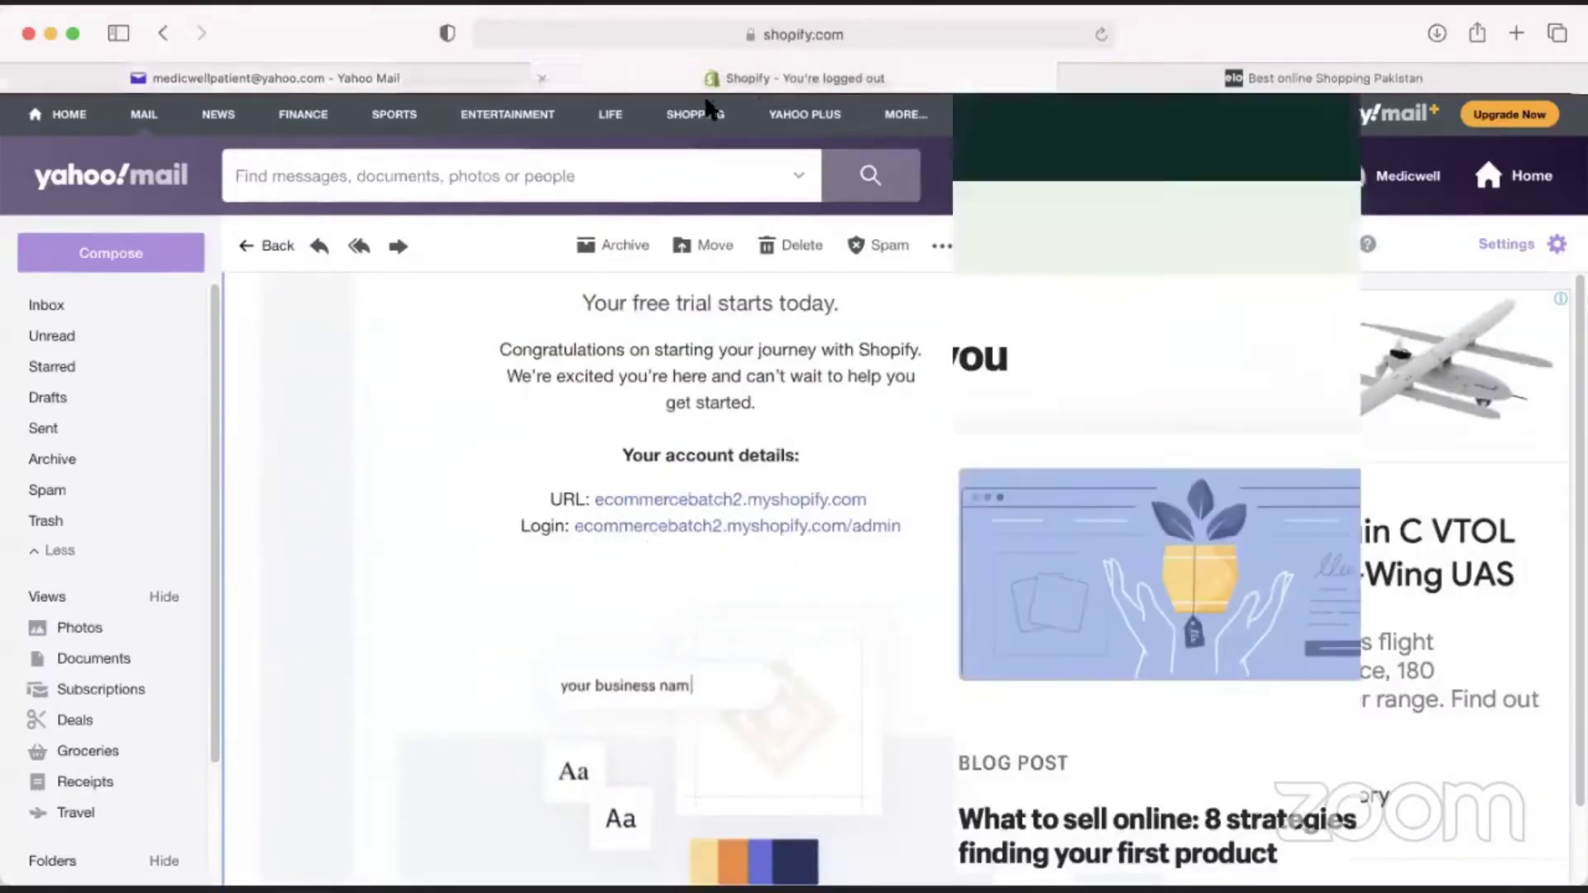
{"action": "left_click", "coordinate": [777, 35]}
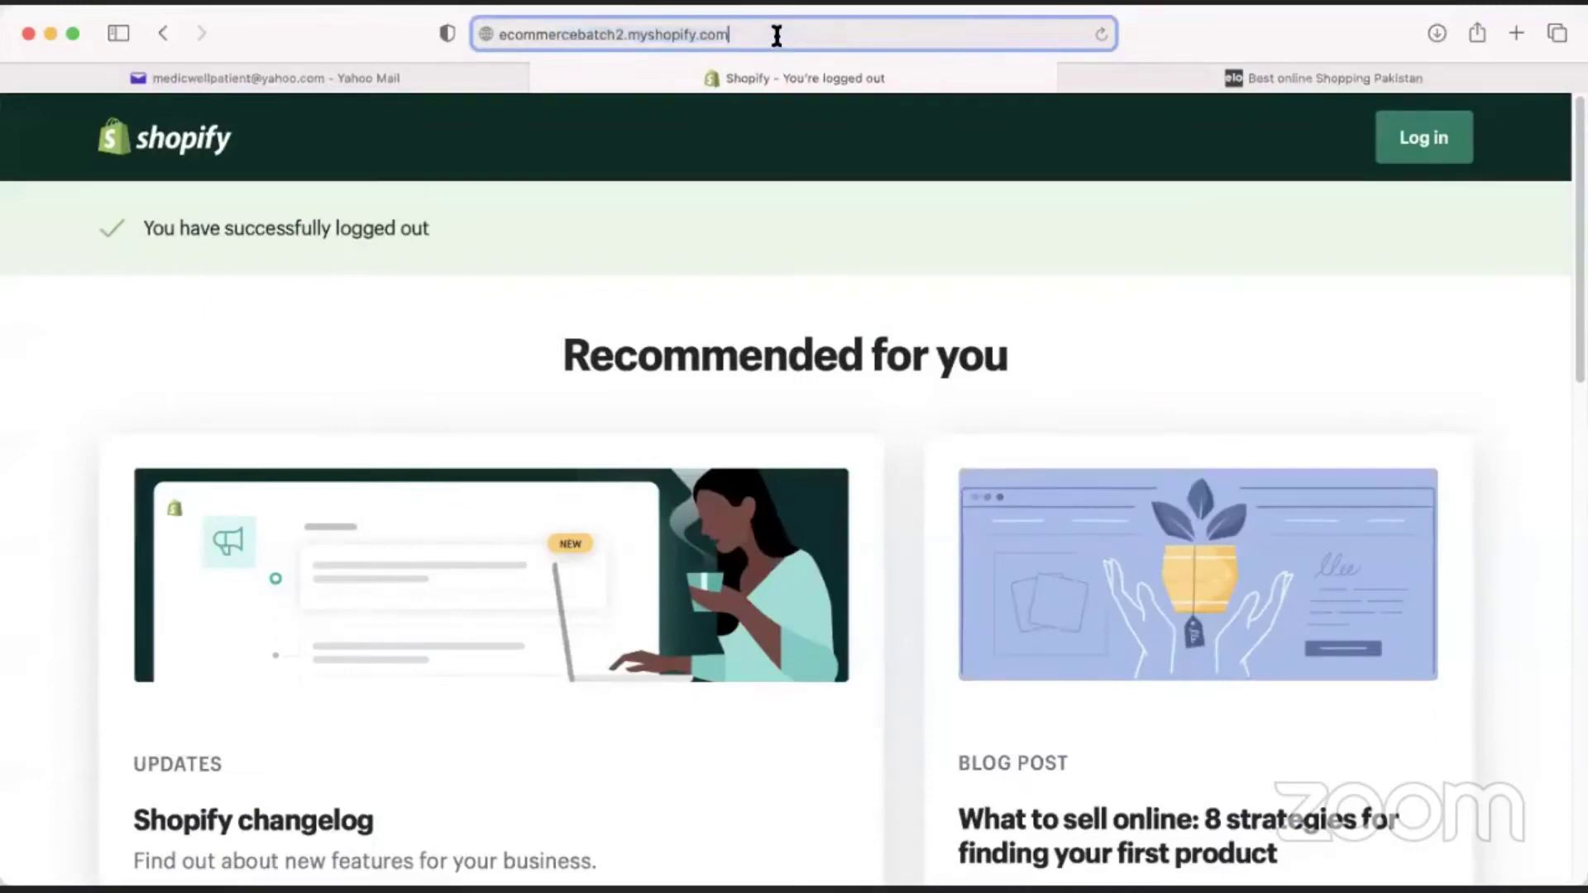
Sign in at the store's /admin address with the account email and password, declining Safari's password save.
{"action": "type", "text": "/admin"}
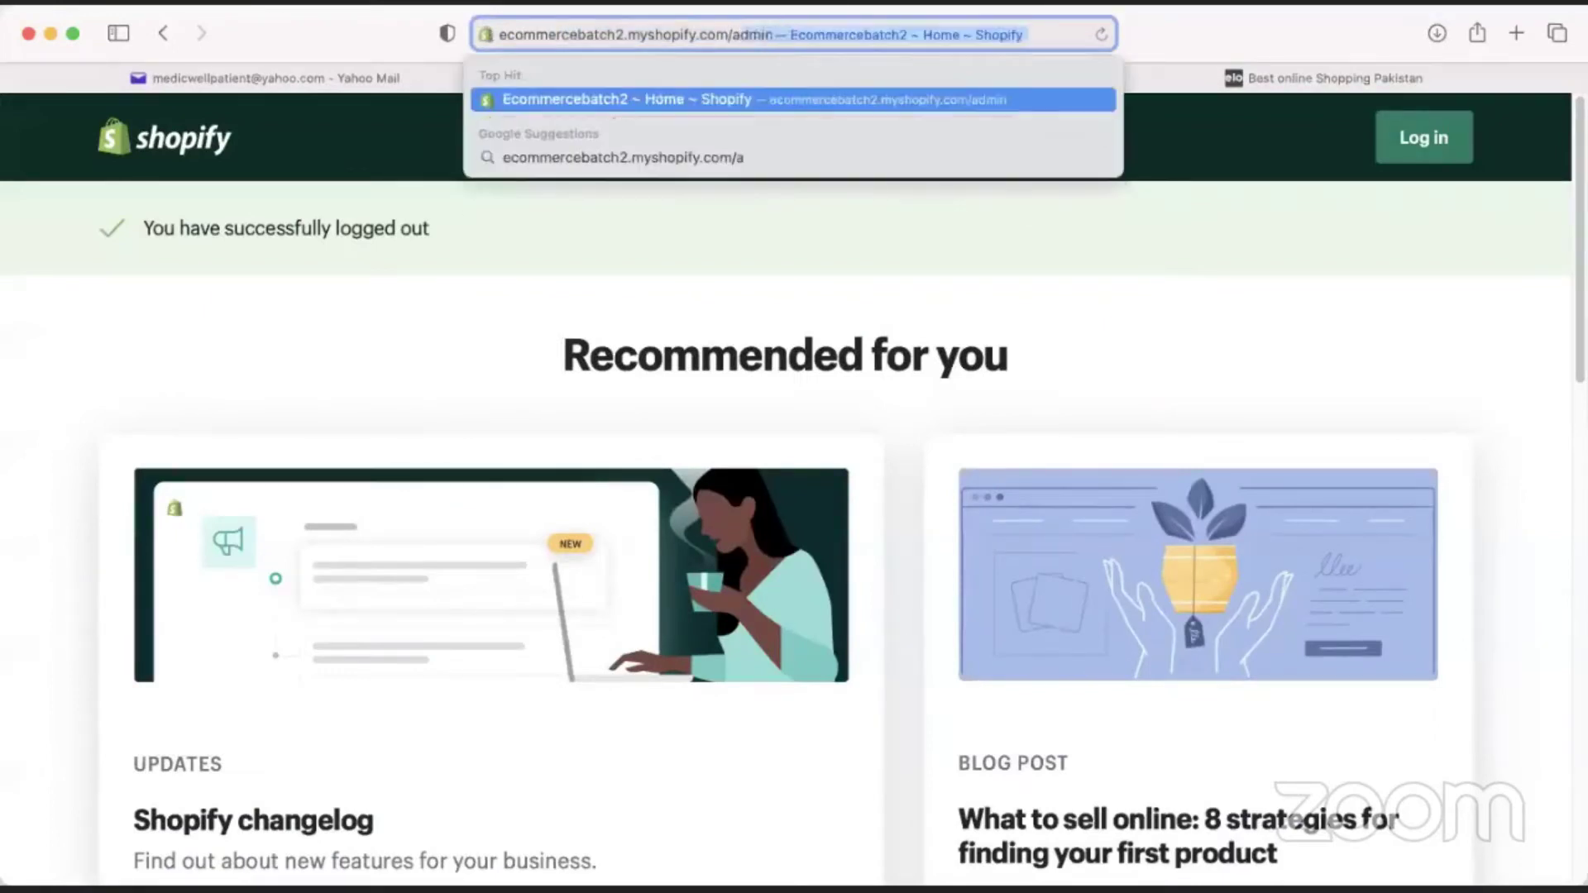
{"action": "key", "text": "Return"}
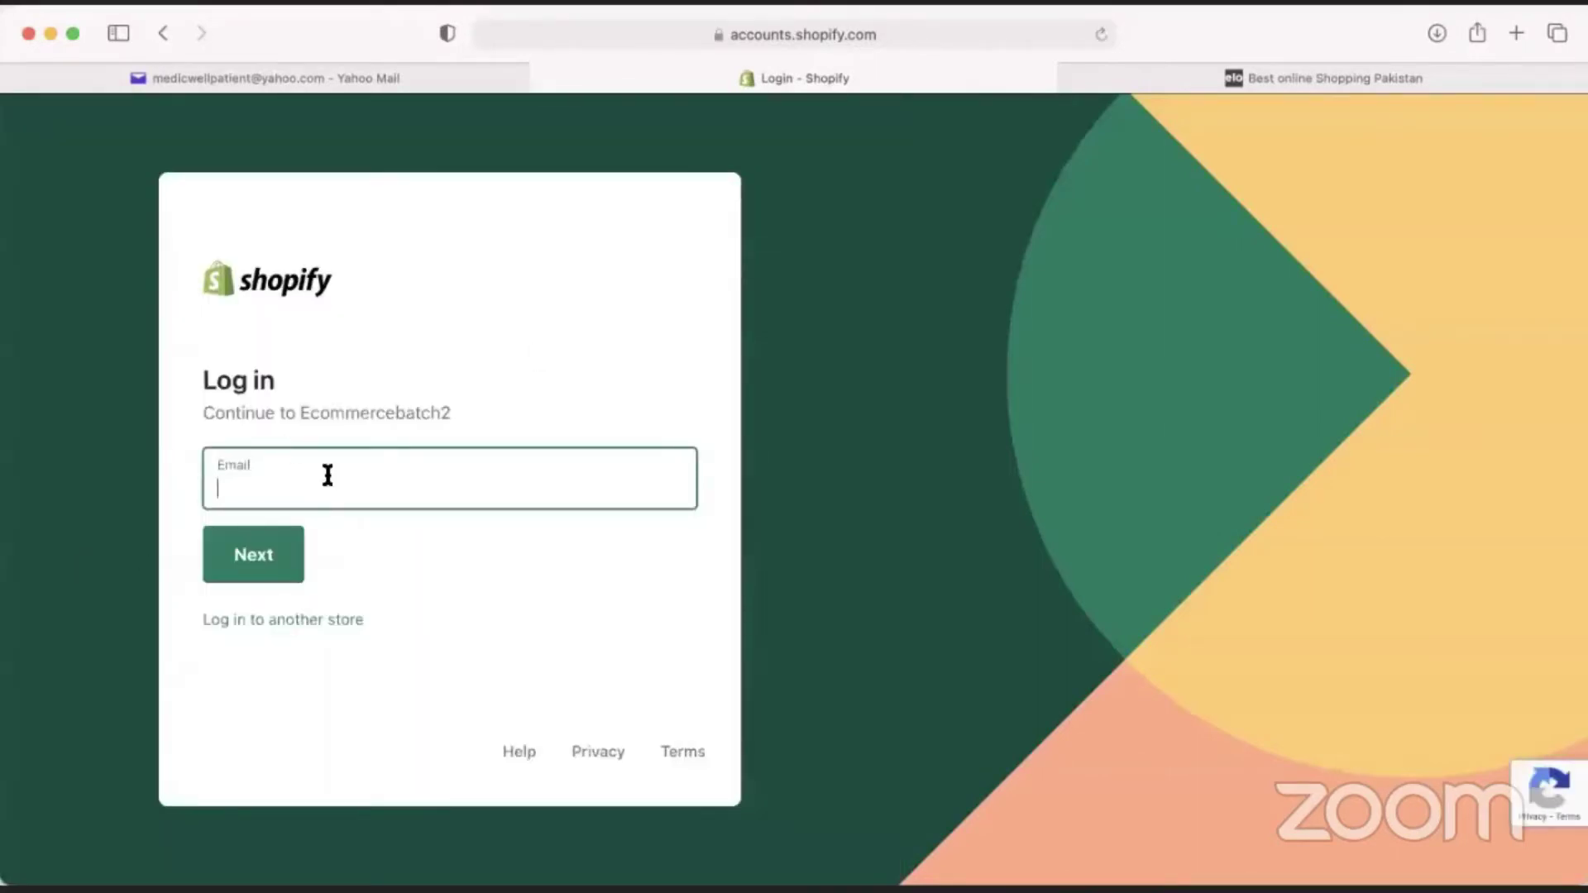
{"action": "key", "text": "Return"}
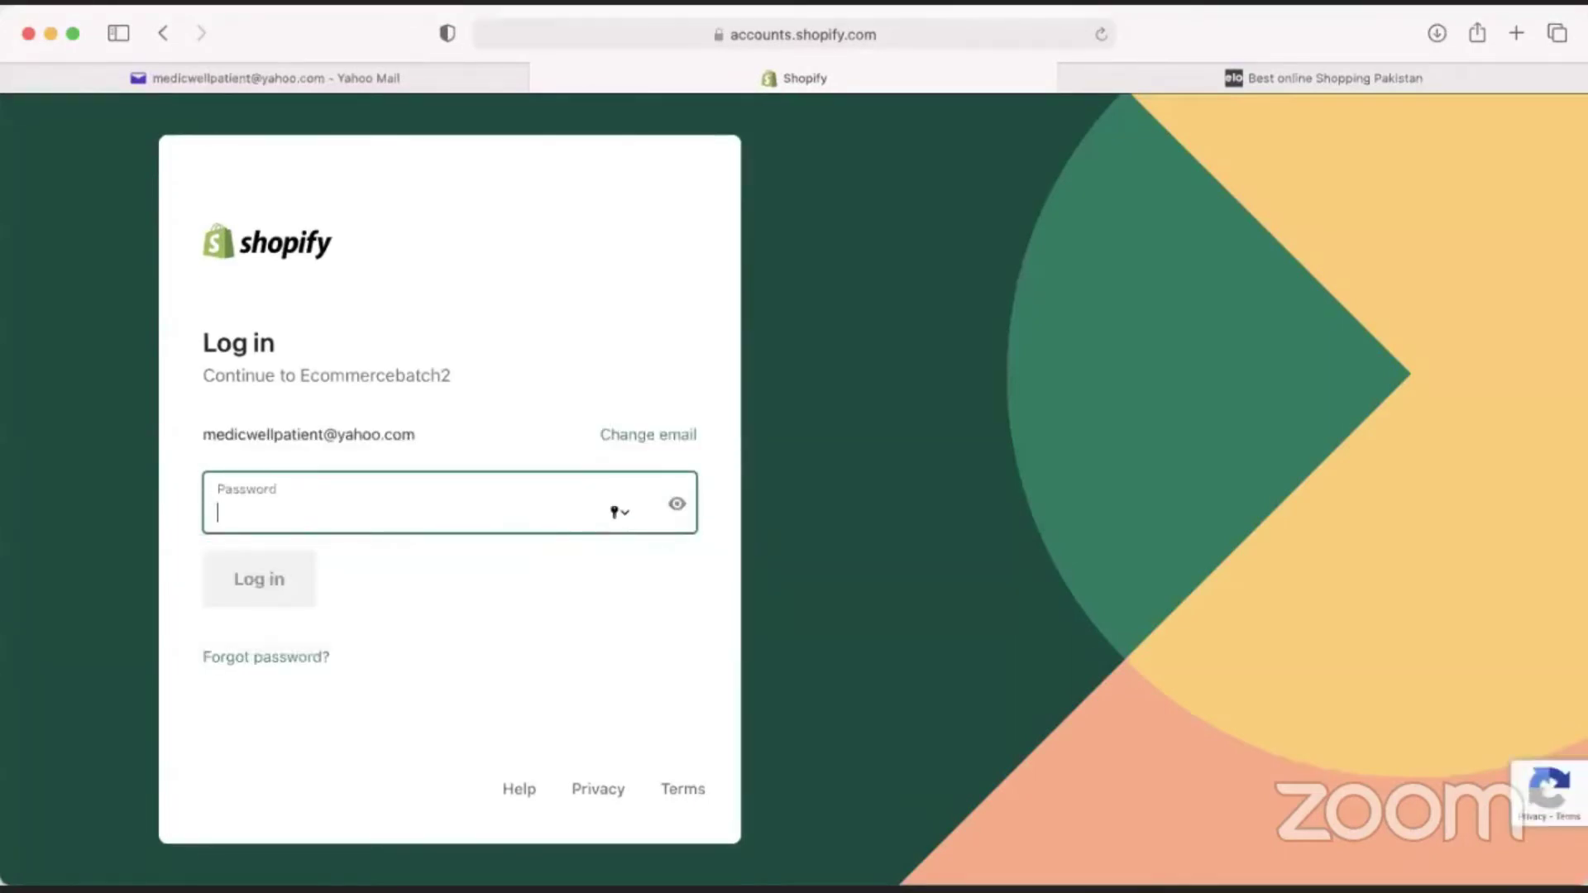
{"action": "key", "text": "super+v"}
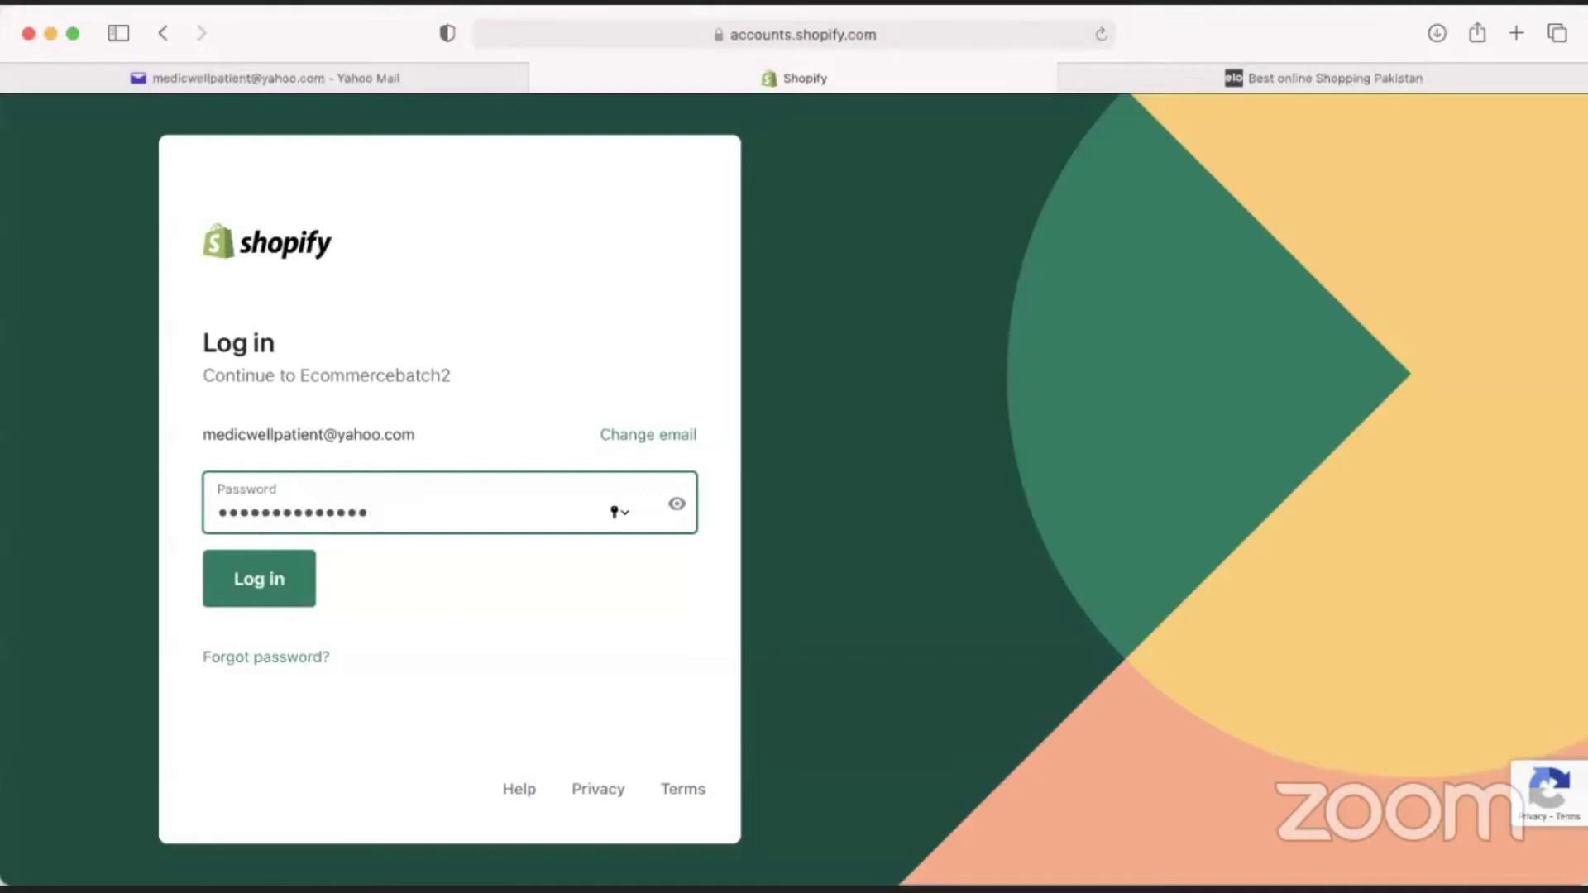
{"action": "key", "text": "Return"}
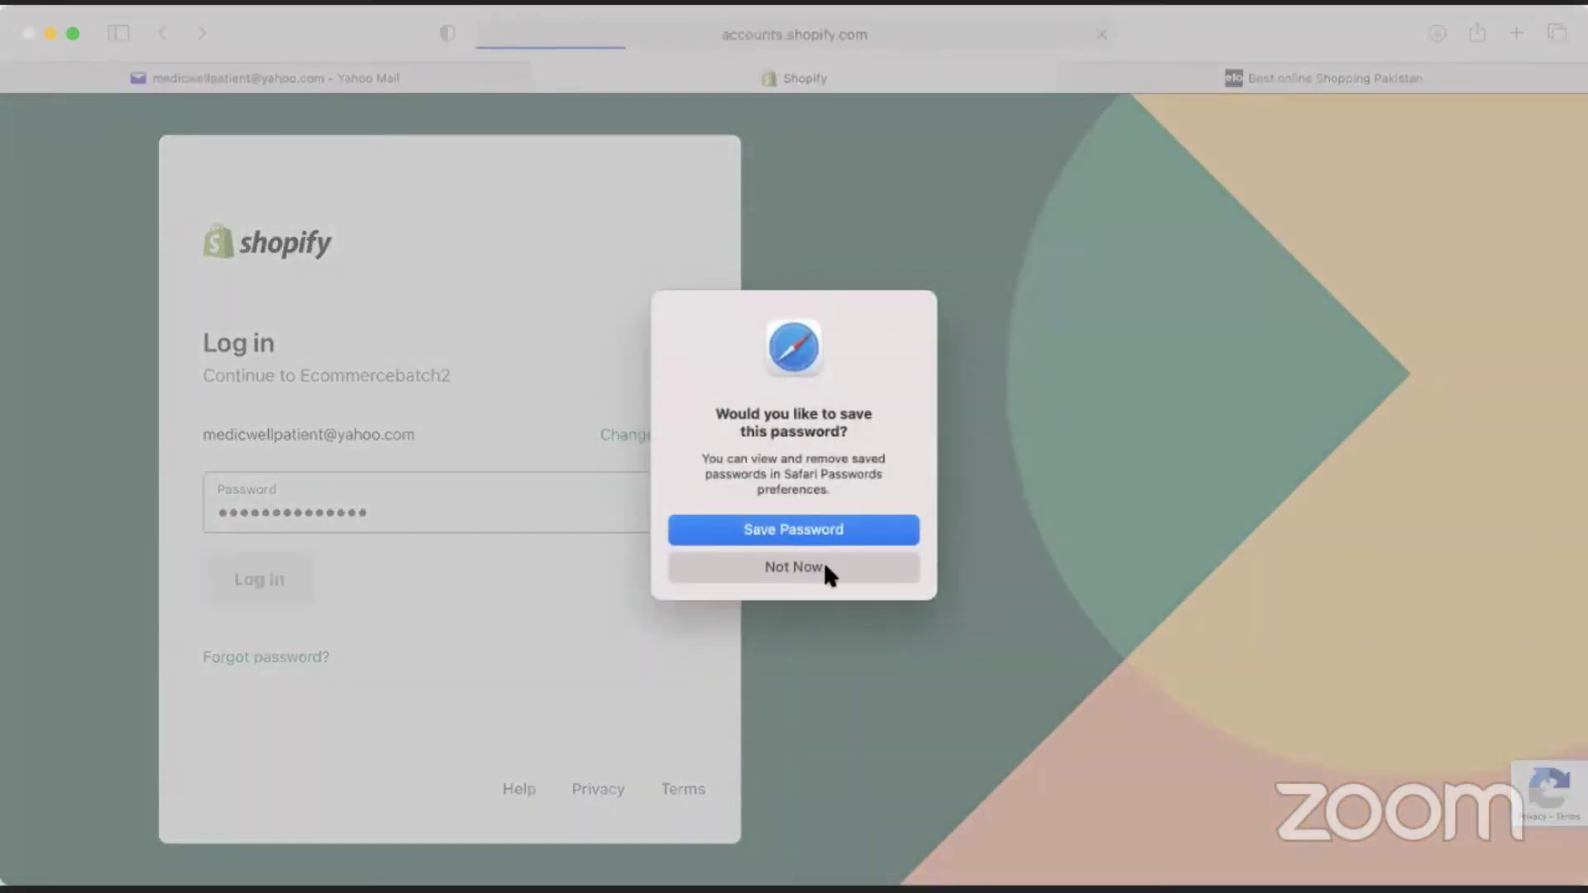
{"action": "left_click", "coordinate": [824, 565]}
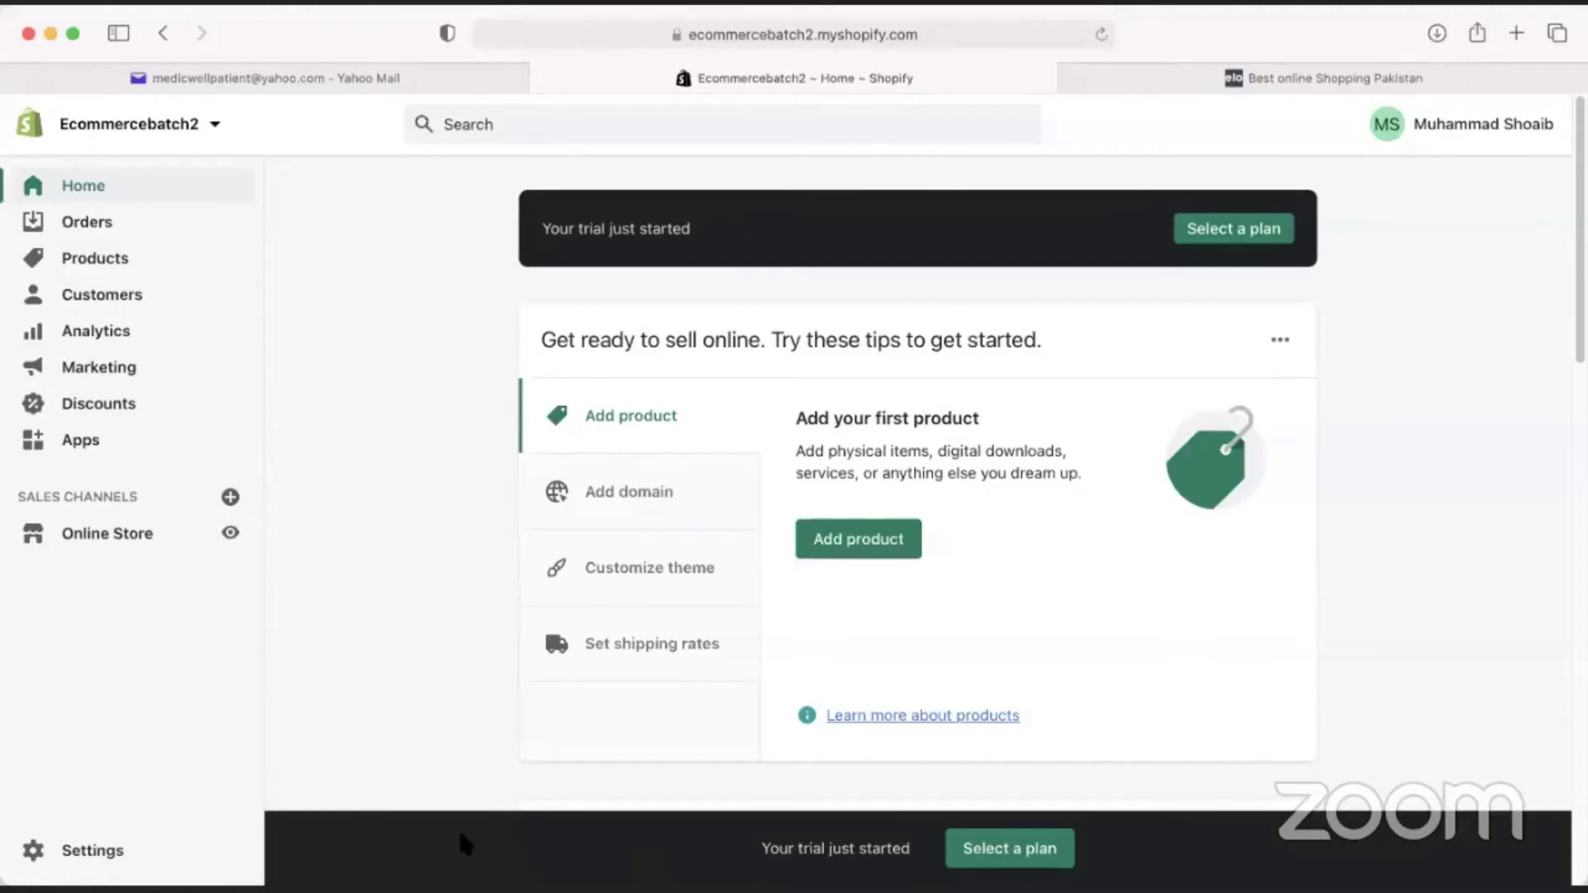
{"action": "left_click", "coordinate": [492, 834]}
{"action": "left_click", "coordinate": [282, 266]}
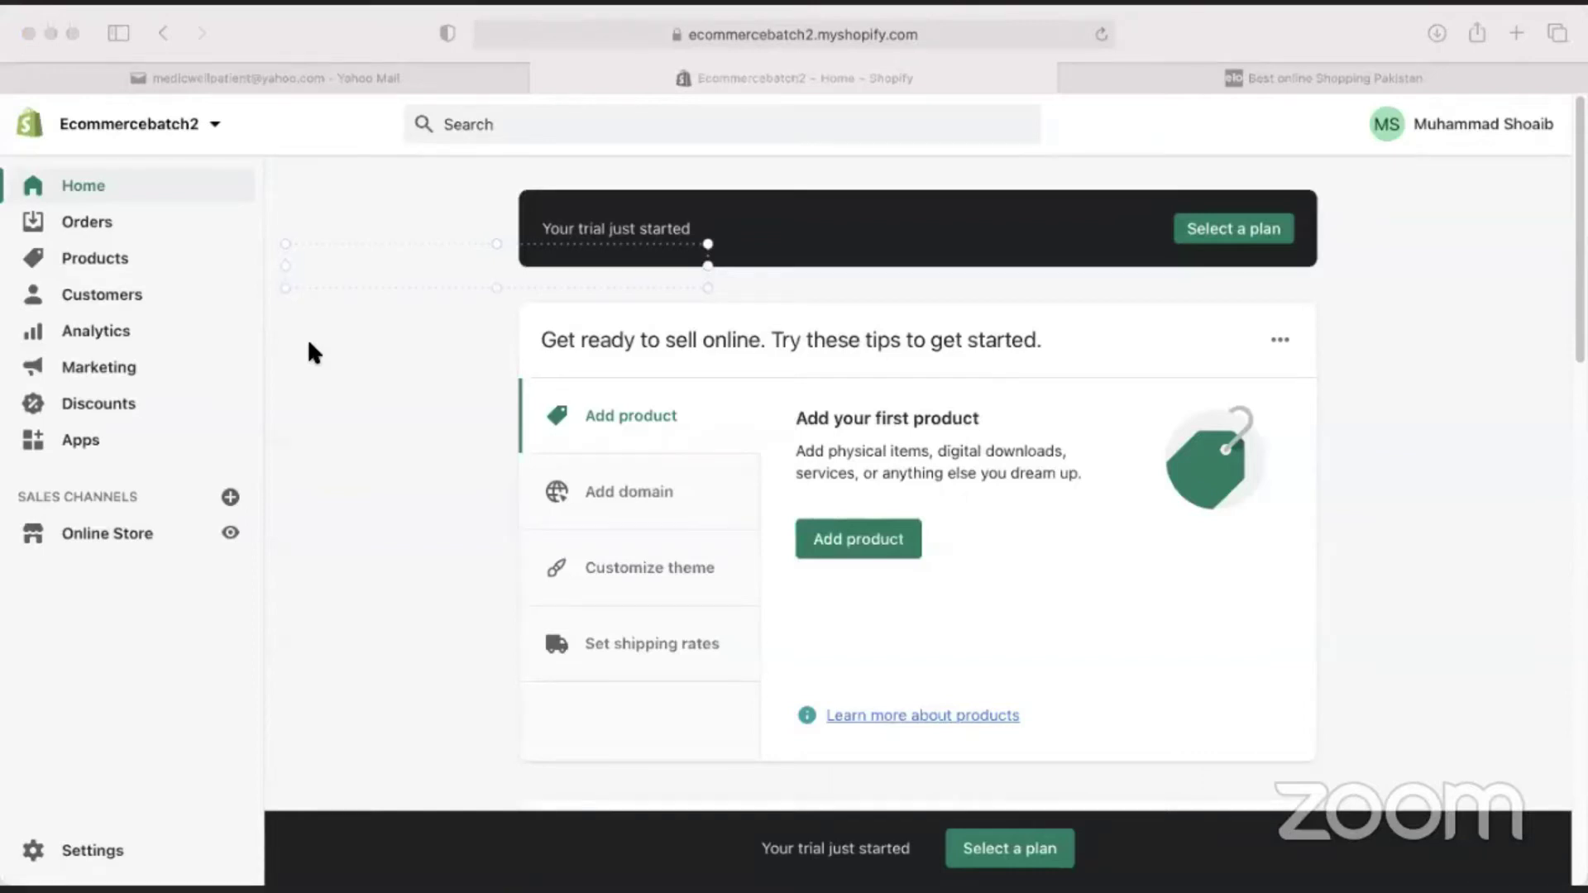
Write the note 'storename.myshopify.com/admin' and place it beside the admin sidebar.
{"action": "type", "text": "storename"}
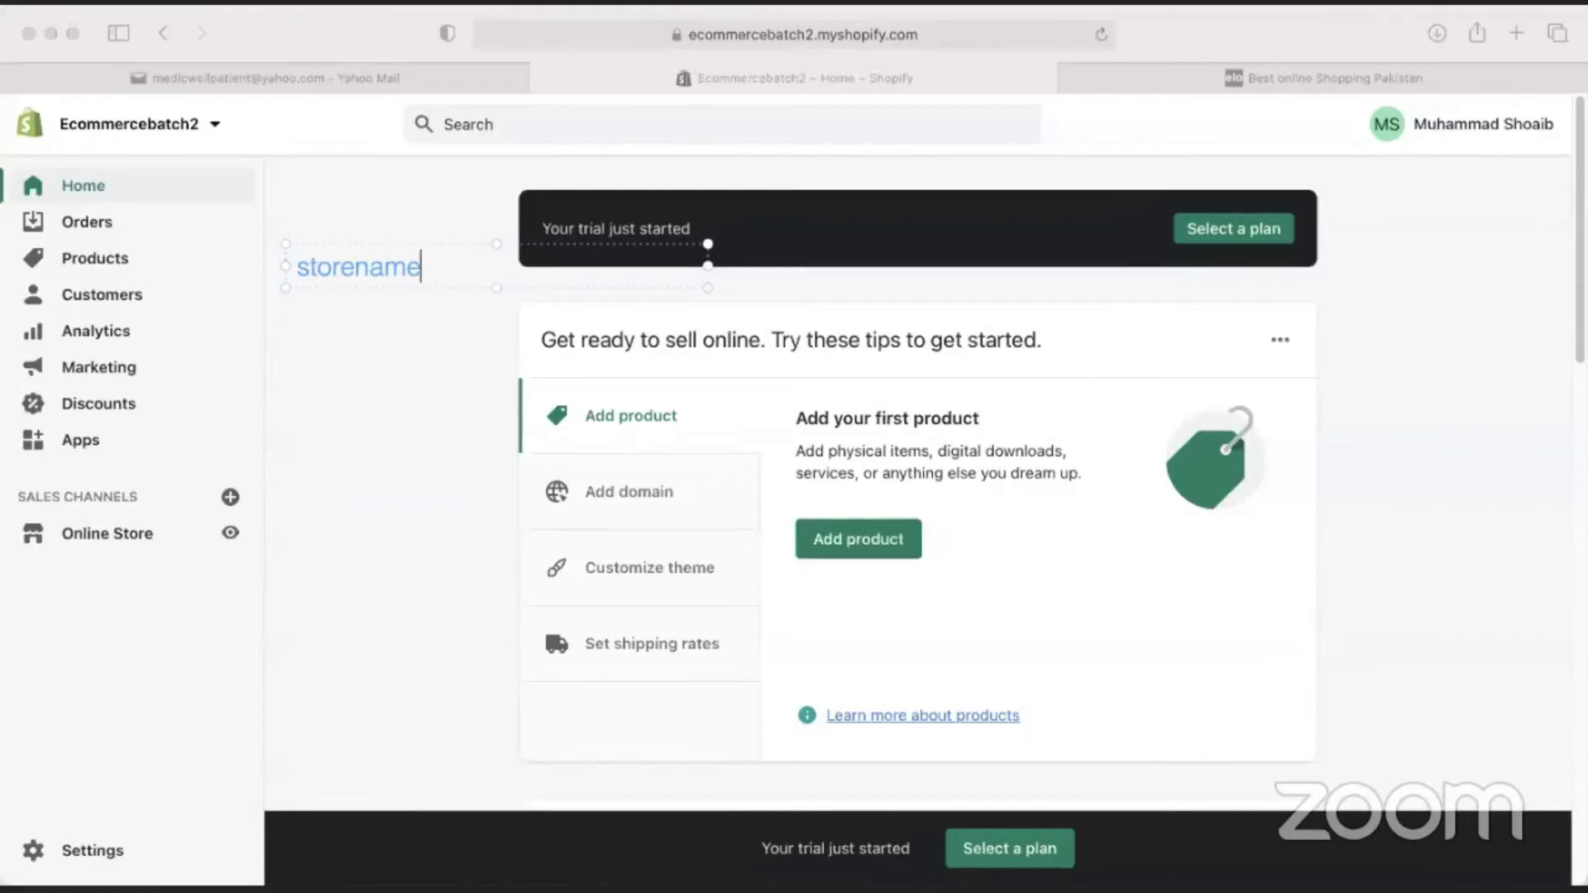
{"action": "type", "text": ".myshopif"}
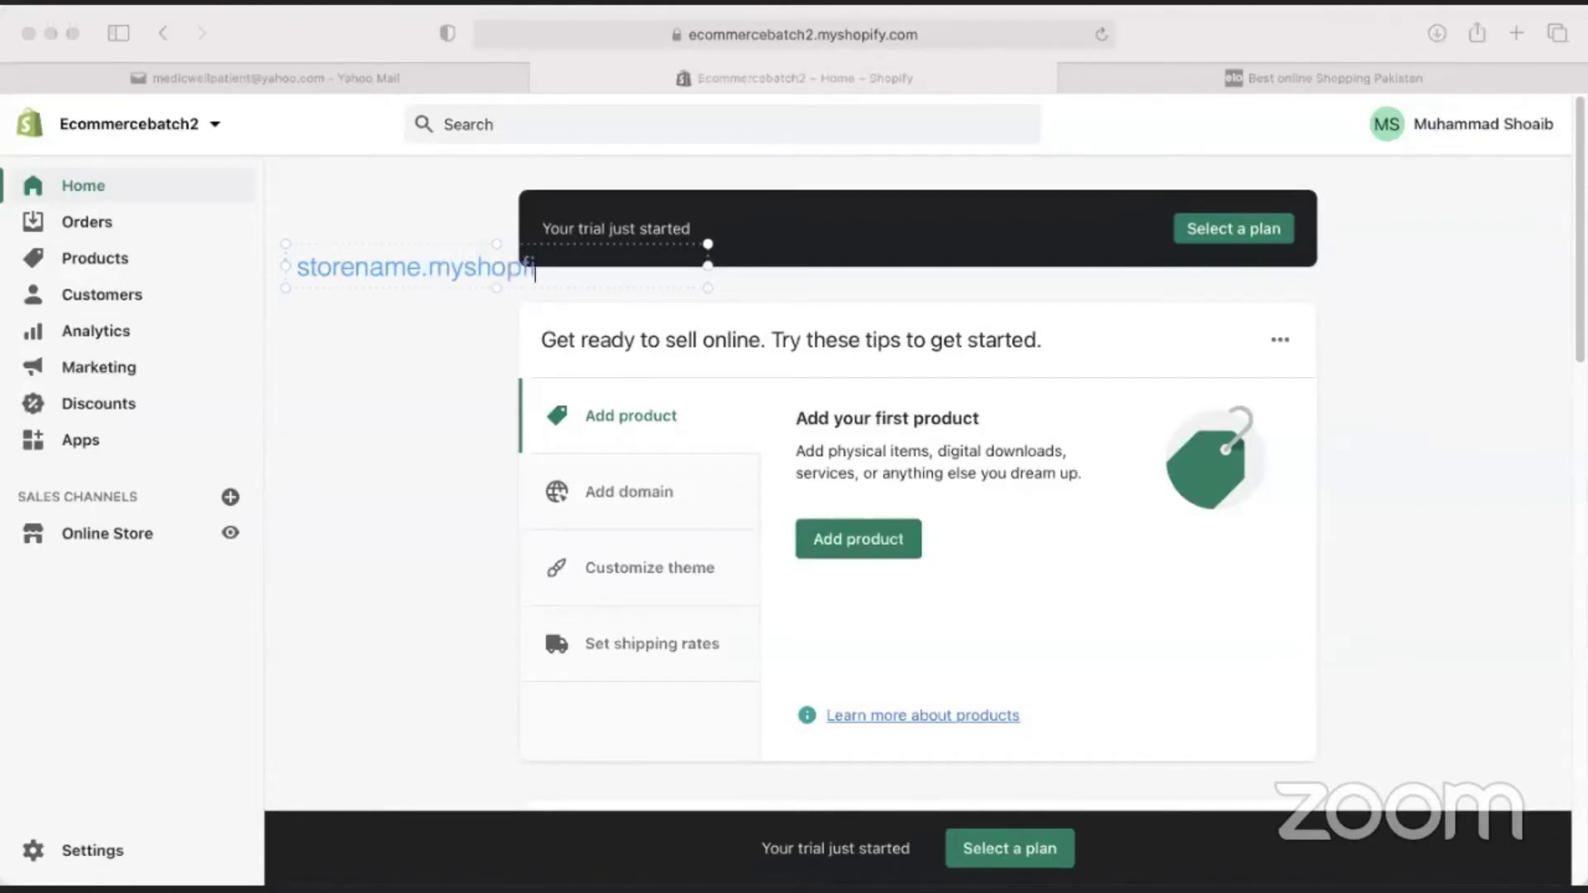
{"action": "type", "text": "y.com/a"}
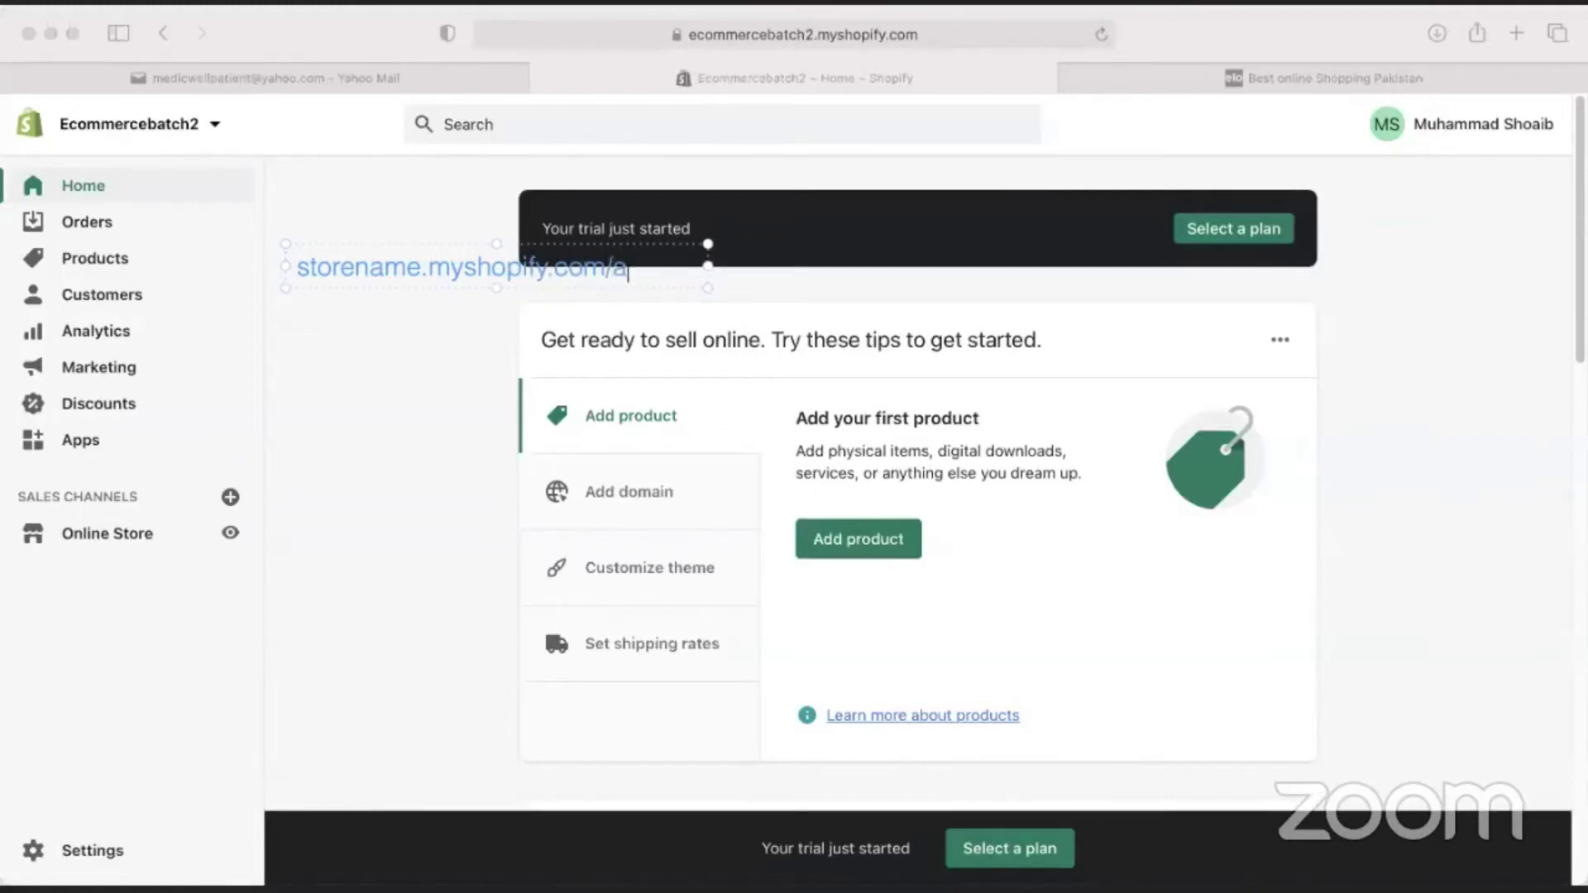
{"action": "type", "text": "dmin"}
{"action": "mouse_move", "coordinate": [408, 245]}
{"action": "left_mouse_down"}
{"action": "mouse_move", "coordinate": [213, 167]}
{"action": "mouse_move", "coordinate": [350, 179]}
{"action": "mouse_move", "coordinate": [368, 149]}
{"action": "left_mouse_up"}
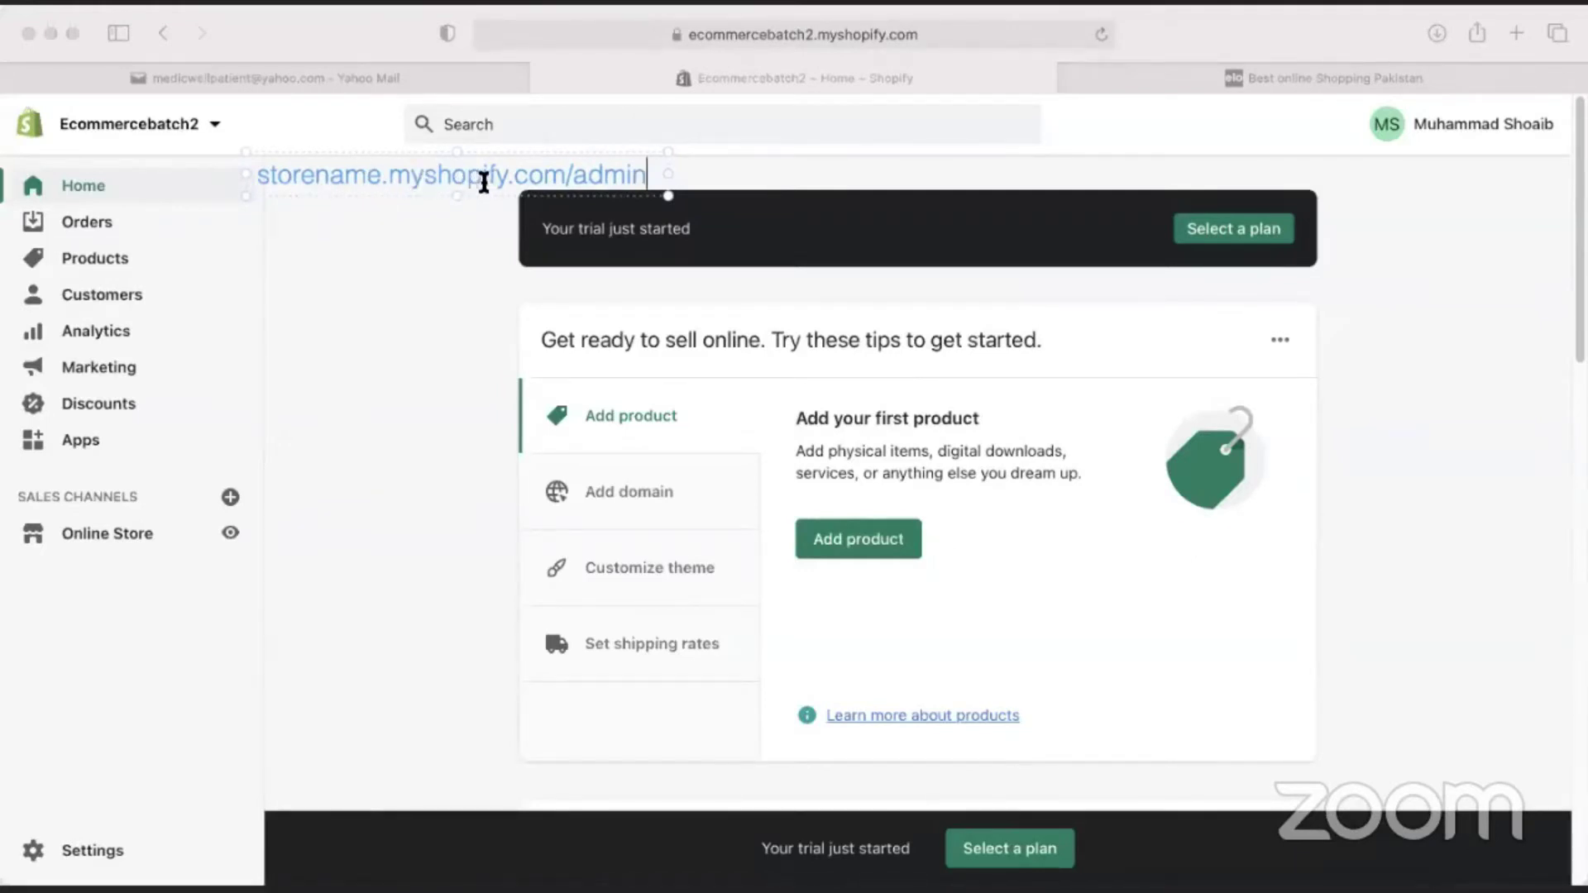
{"action": "left_click", "coordinate": [398, 279]}
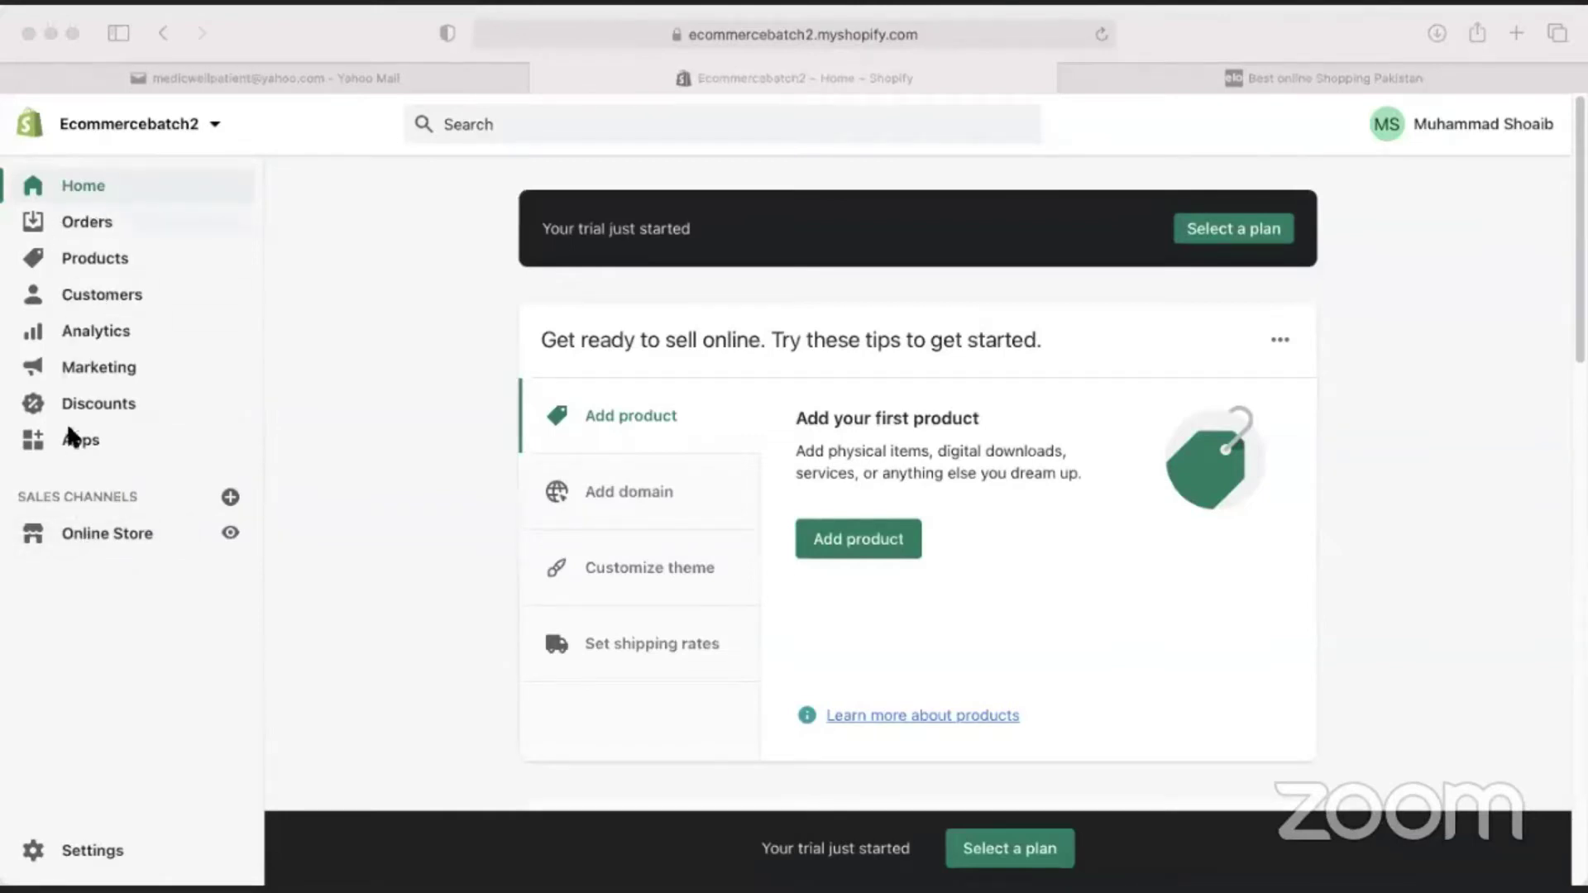
Open the store's General settings from the Settings sidebar item.
{"action": "left_click", "coordinate": [81, 856]}
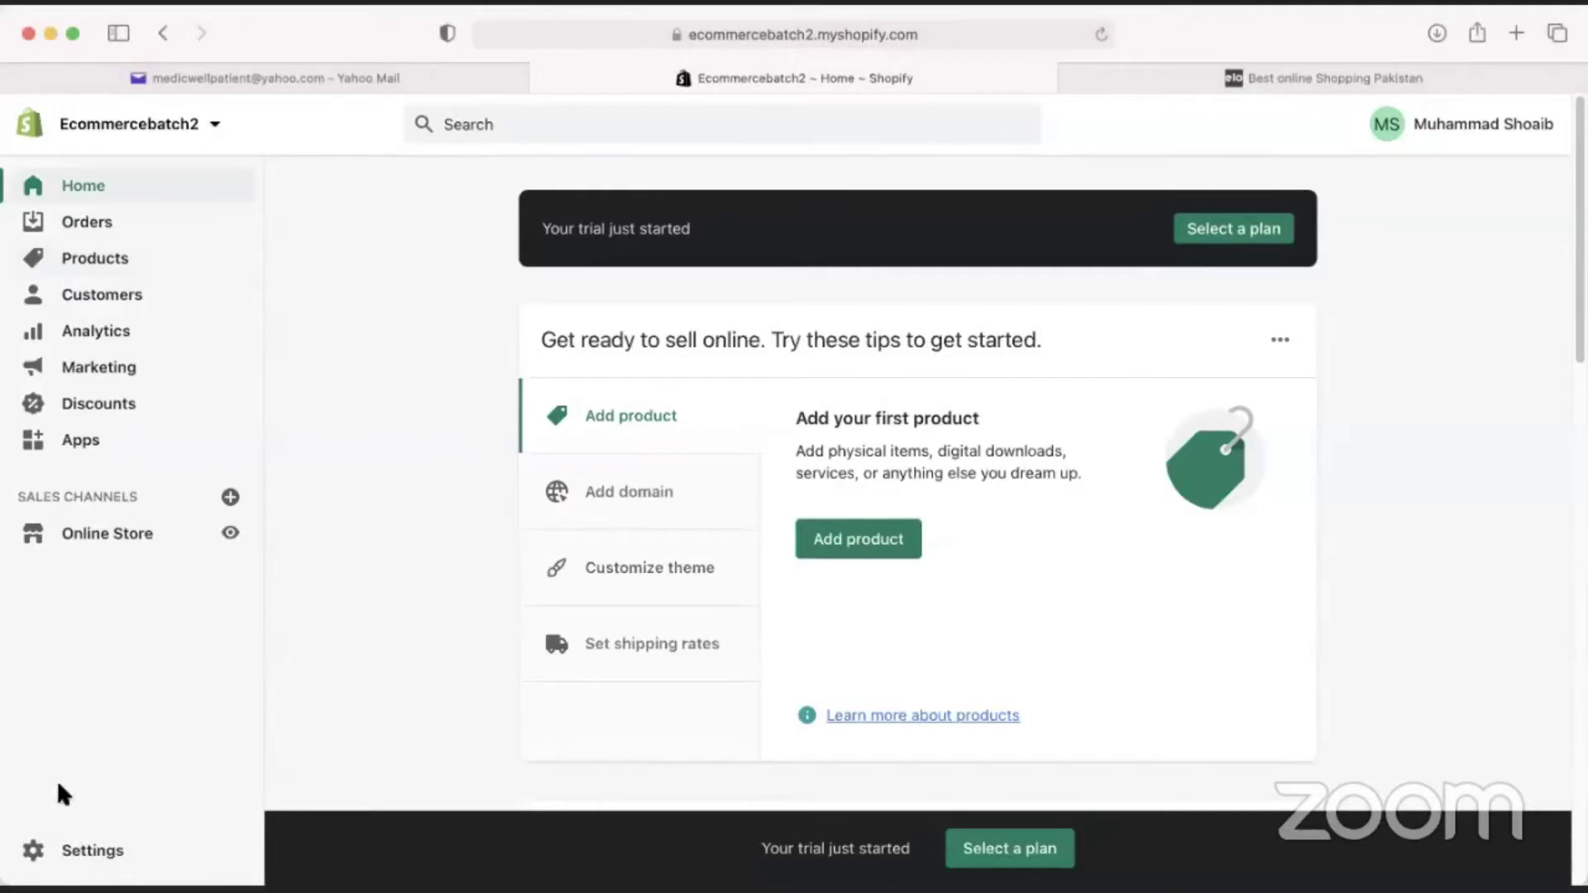
{"action": "left_click", "coordinate": [71, 855]}
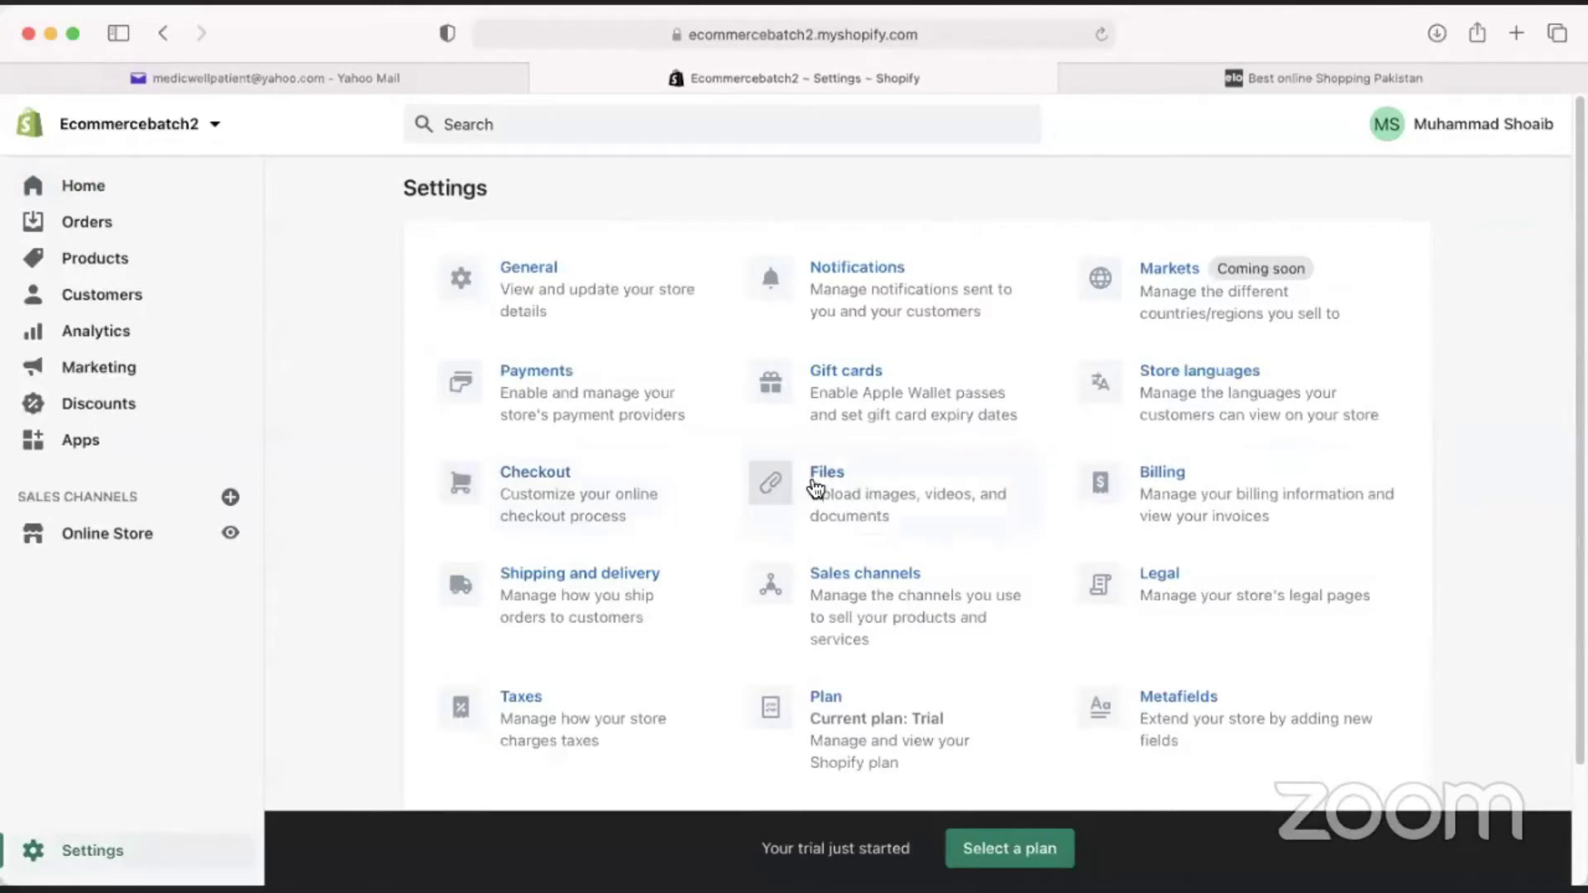
{"action": "left_click", "coordinate": [587, 306]}
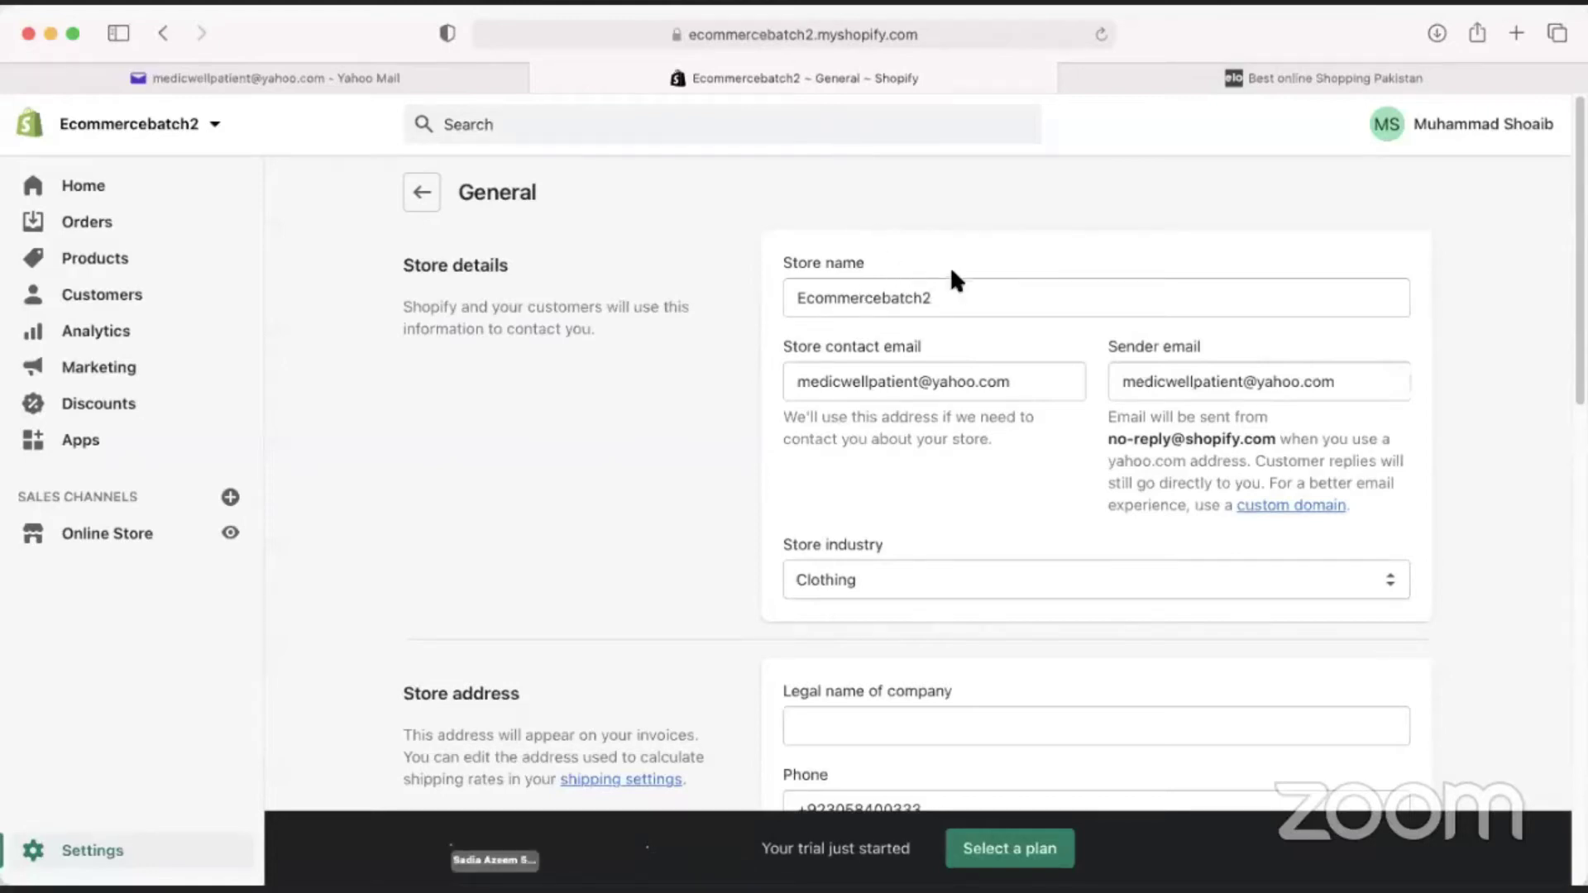
Inspect the store name, store contact email and sender email fields by selecting their text.
{"action": "left_click_drag", "start_coordinate": [945, 286], "coordinate": [776, 297]}
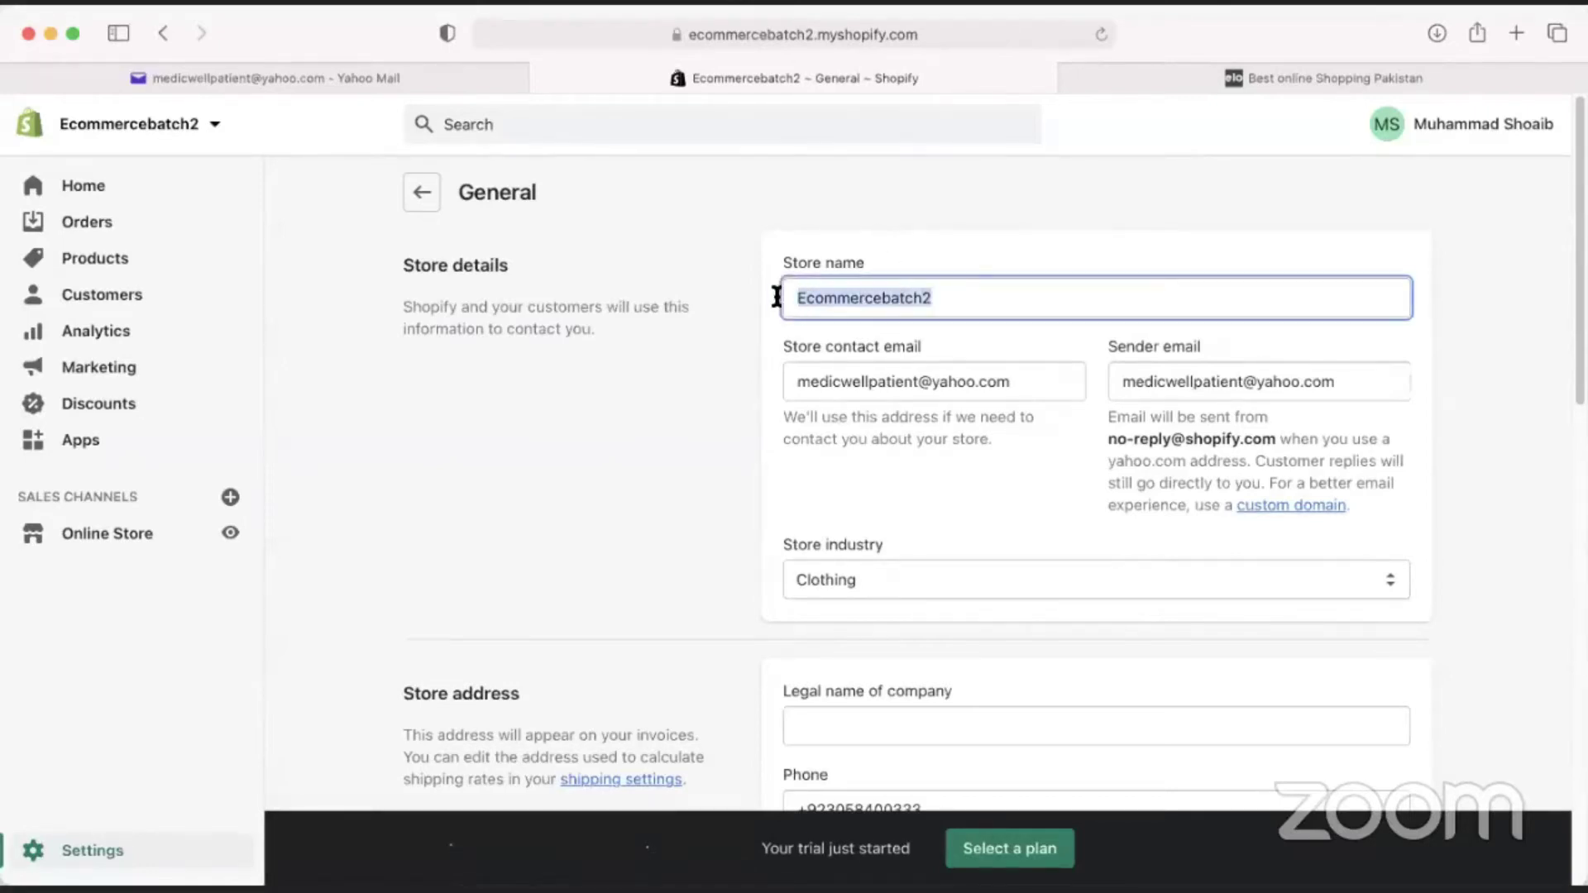
{"action": "left_click_drag", "start_coordinate": [968, 288], "coordinate": [737, 290]}
{"action": "left_click", "coordinate": [845, 385]}
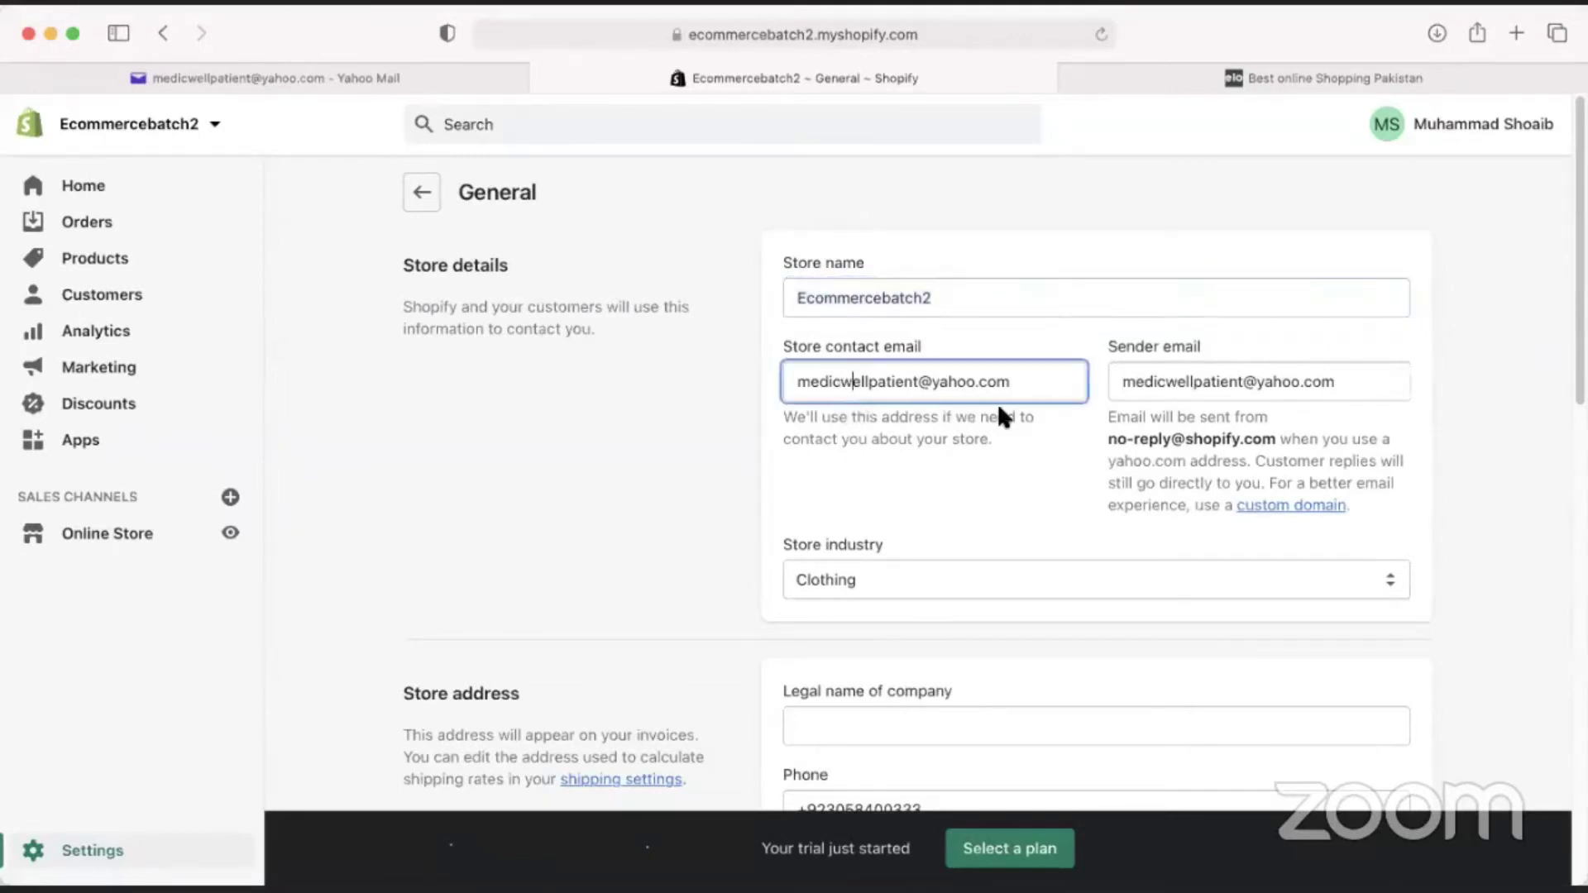
{"action": "left_click", "coordinate": [1229, 382]}
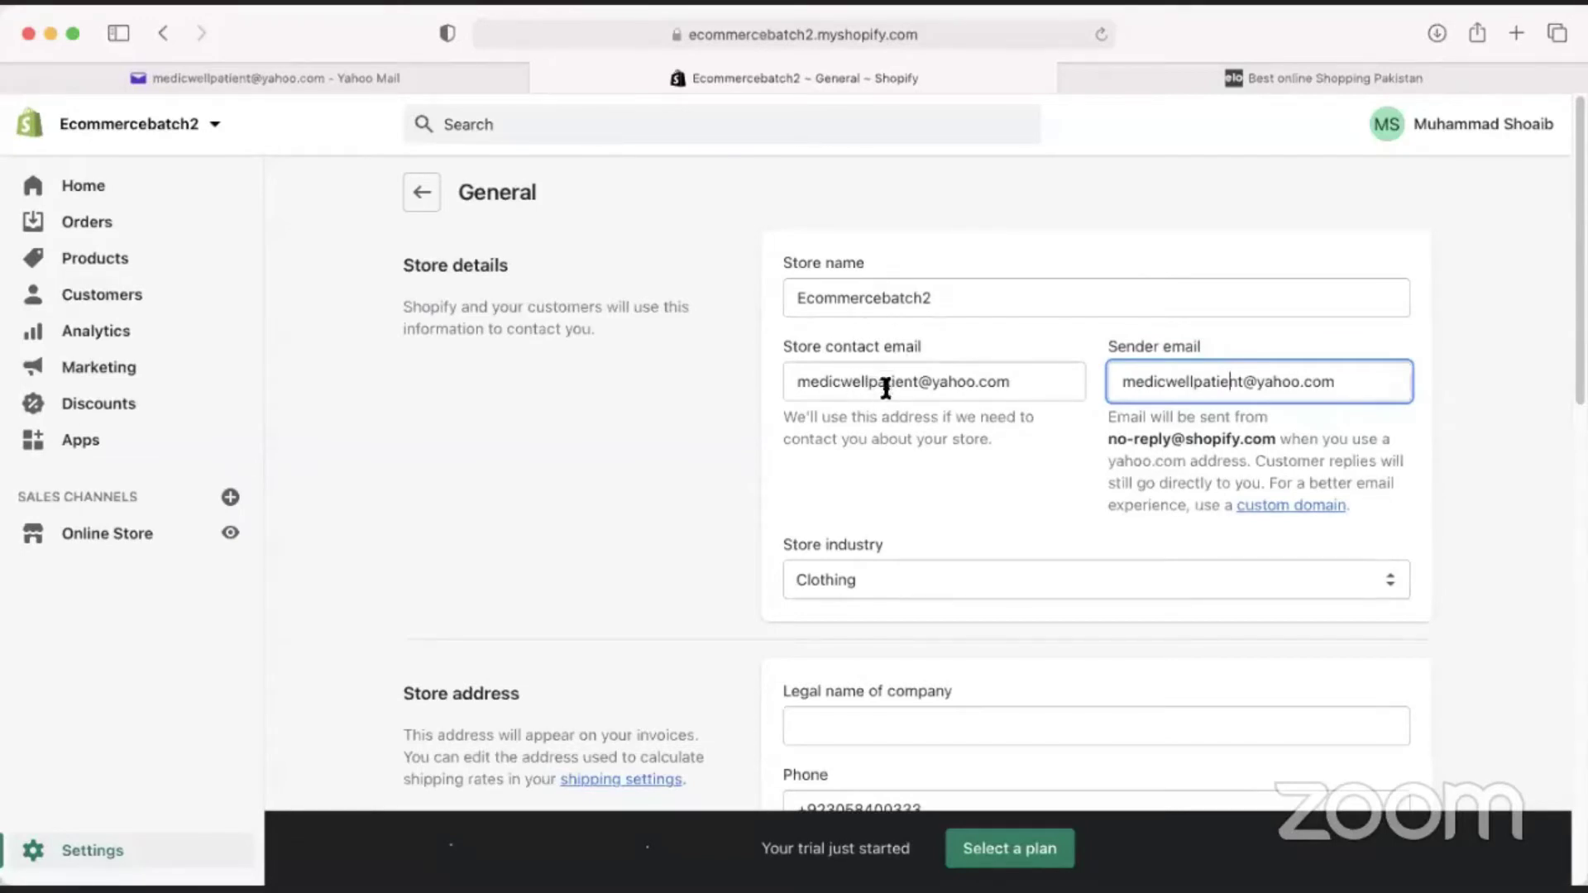
{"action": "left_click_drag", "start_coordinate": [803, 379], "coordinate": [957, 382]}
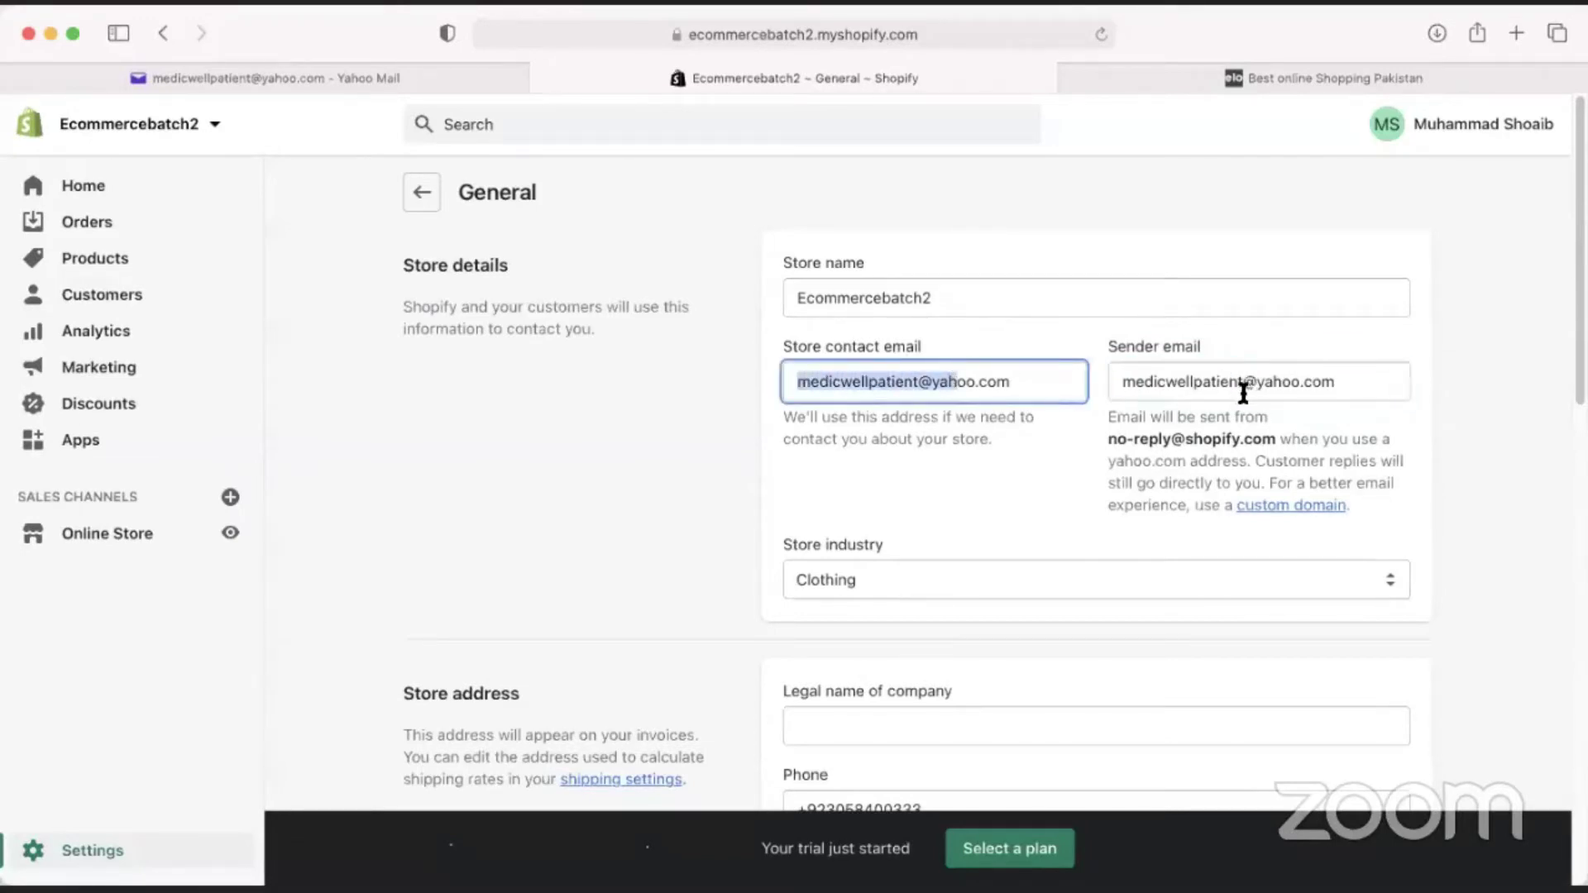
{"action": "key", "text": "super+Right"}
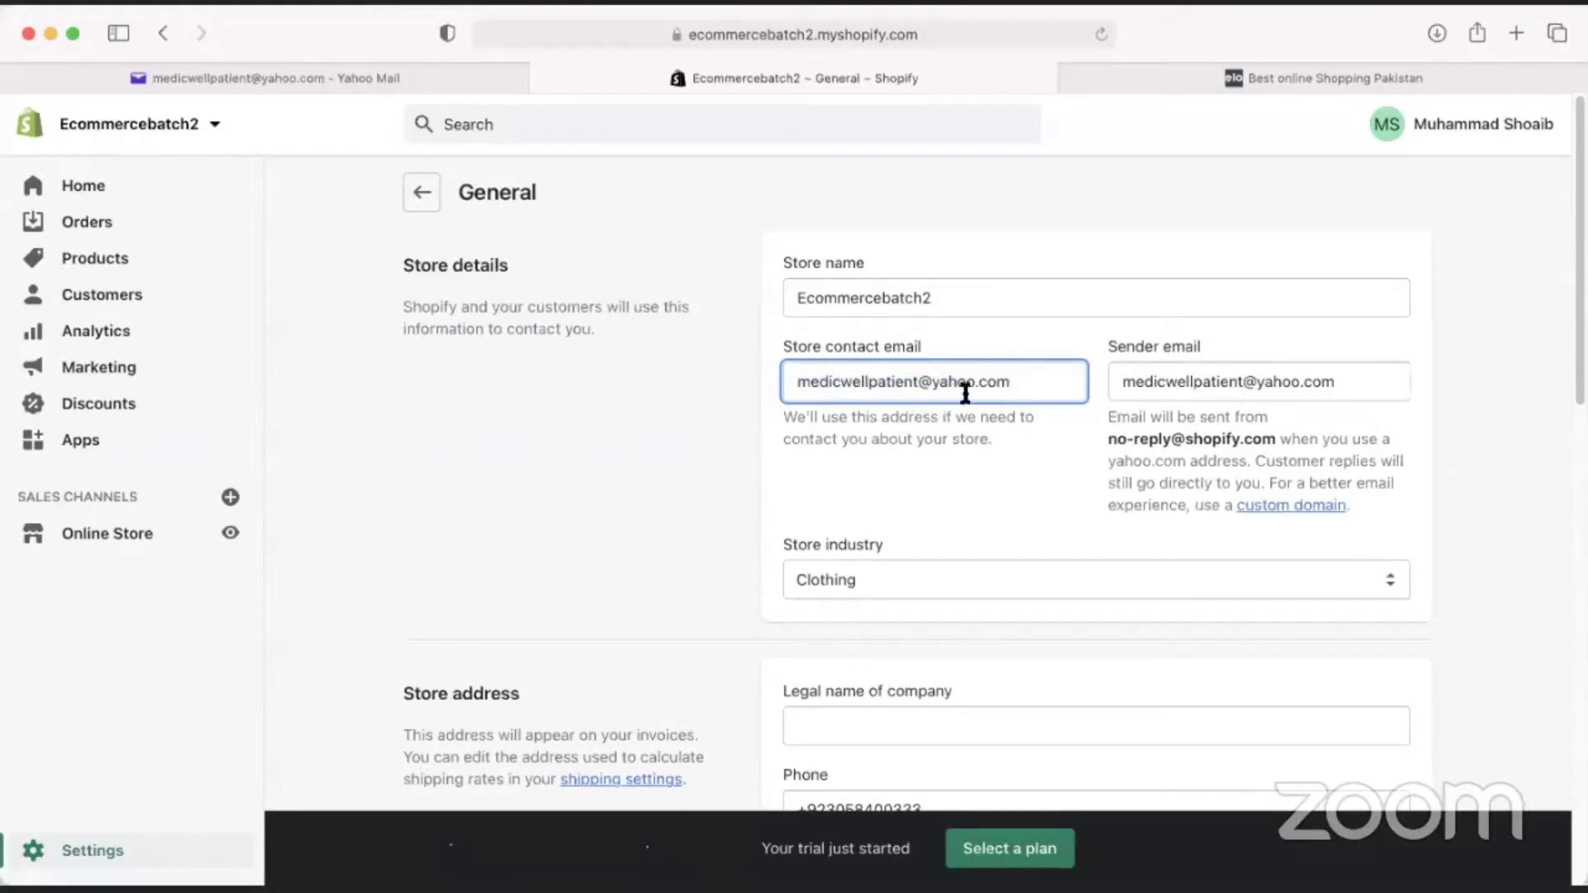
{"action": "left_click", "coordinate": [781, 381], "text": "shift"}
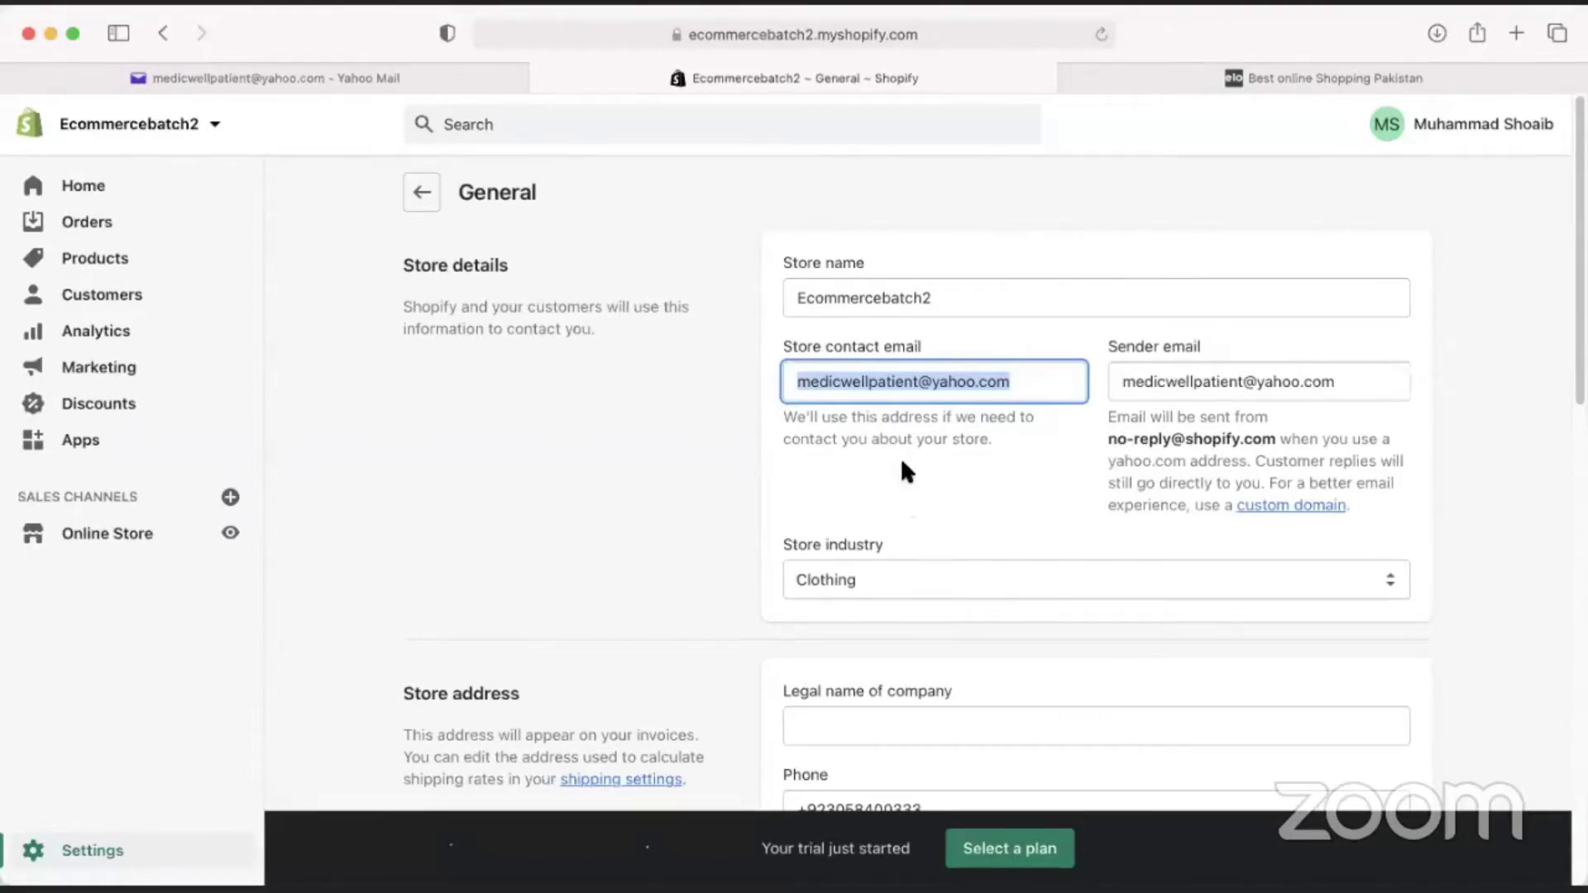
{"action": "left_click", "coordinate": [905, 382]}
{"action": "left_click_drag", "start_coordinate": [1011, 385], "coordinate": [823, 359]}
{"action": "left_click", "coordinate": [791, 383]}
{"action": "left_click", "coordinate": [822, 363]}
{"action": "left_click", "coordinate": [1197, 390]}
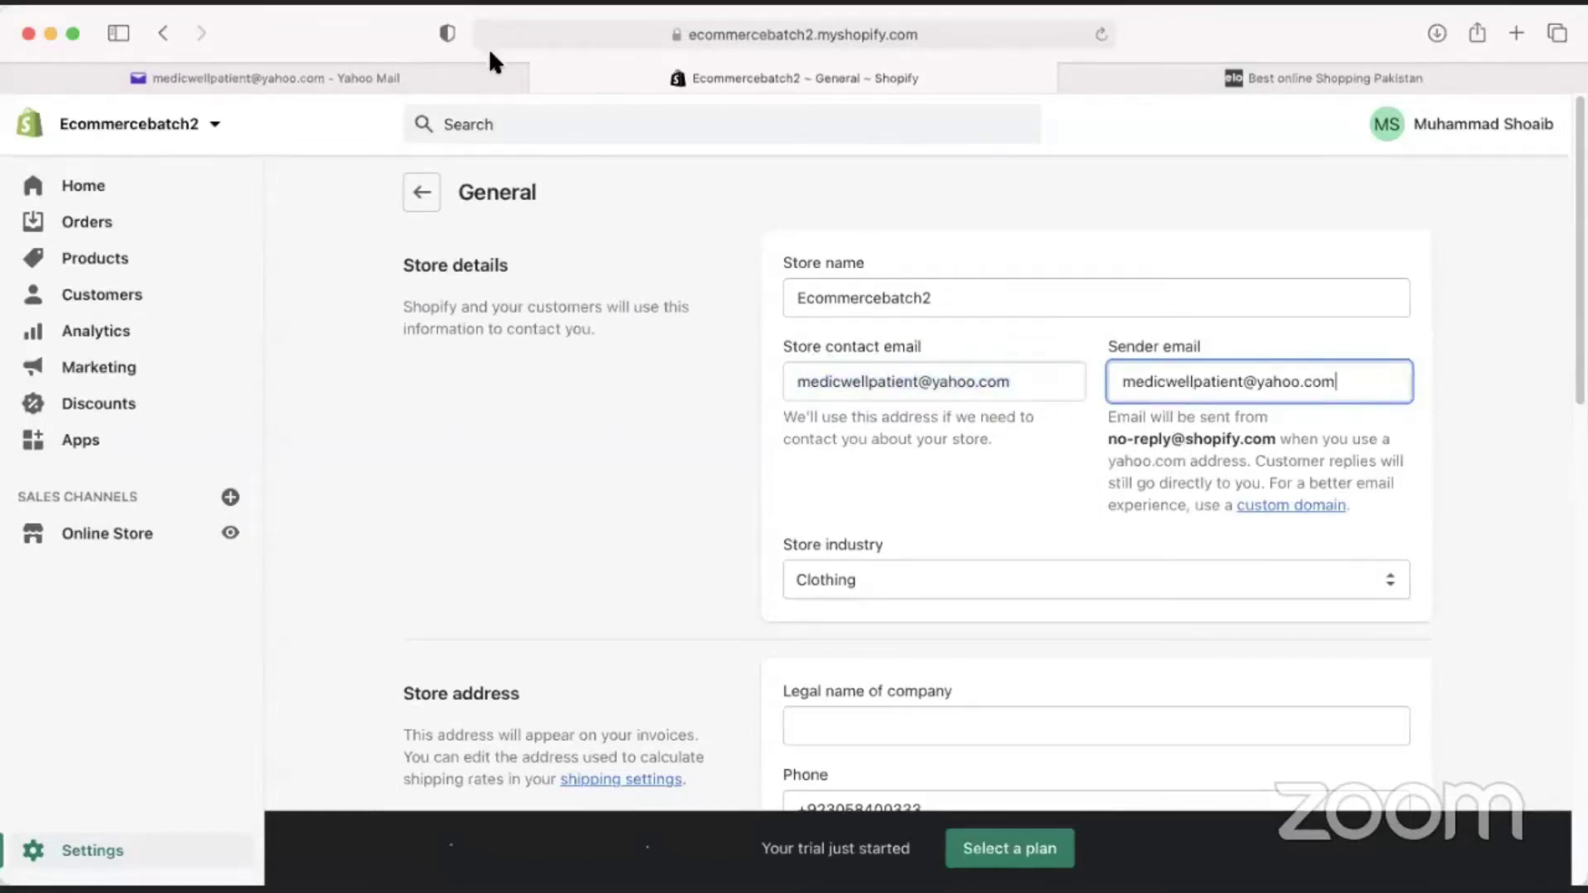
{"action": "left_click", "coordinate": [418, 80]}
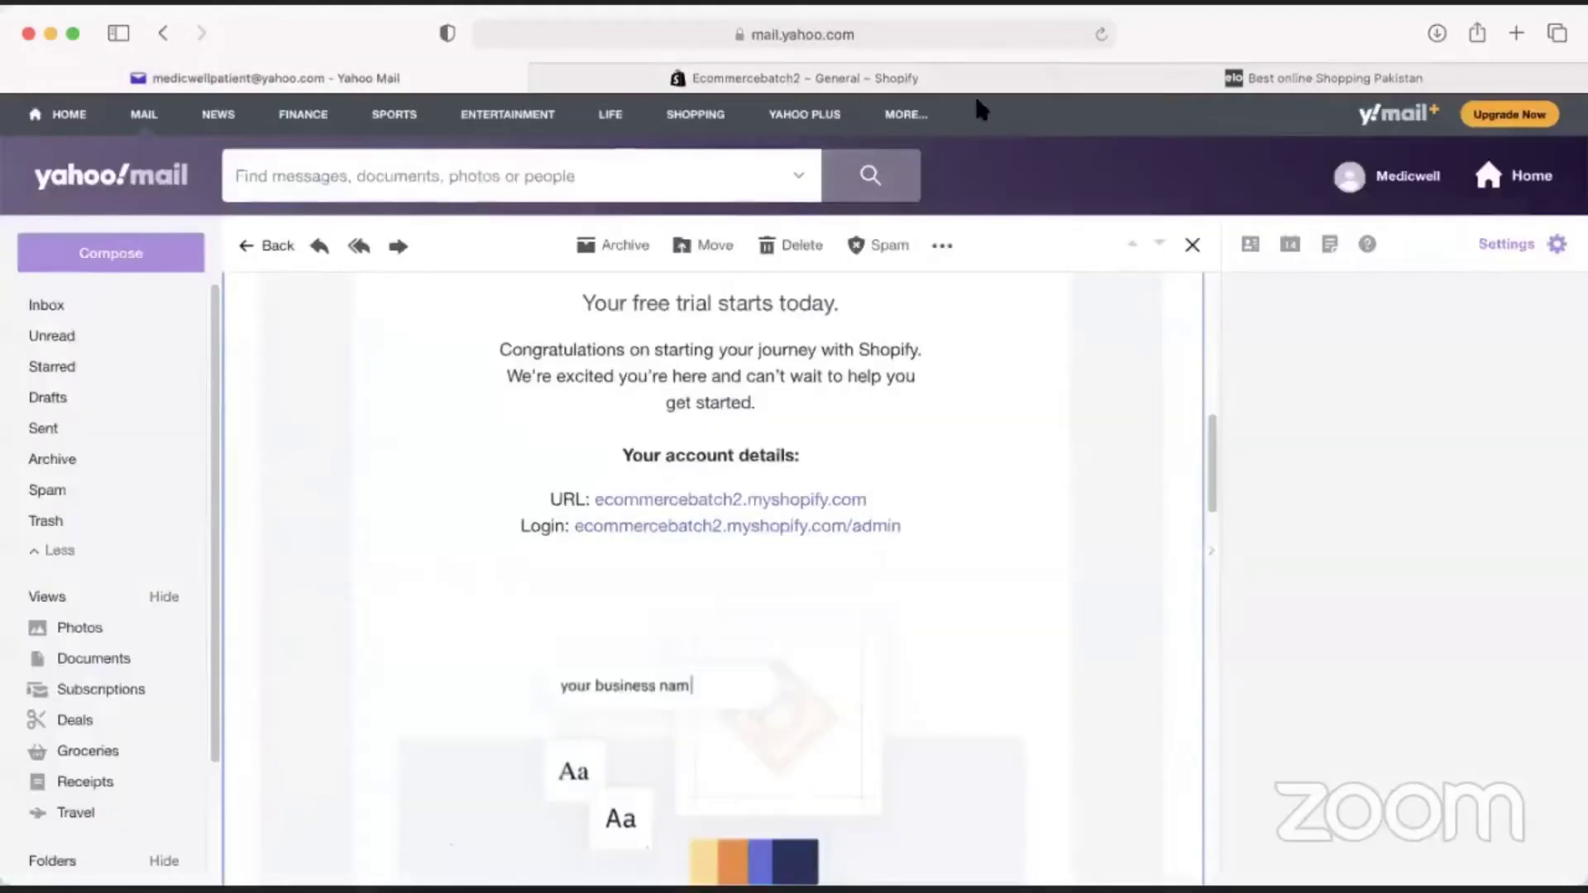
Scroll to the top of the Shopify welcome email, then go back to General settings.
{"action": "scroll", "coordinate": [413, 567], "scroll_direction": "up", "scroll_amount": 10}
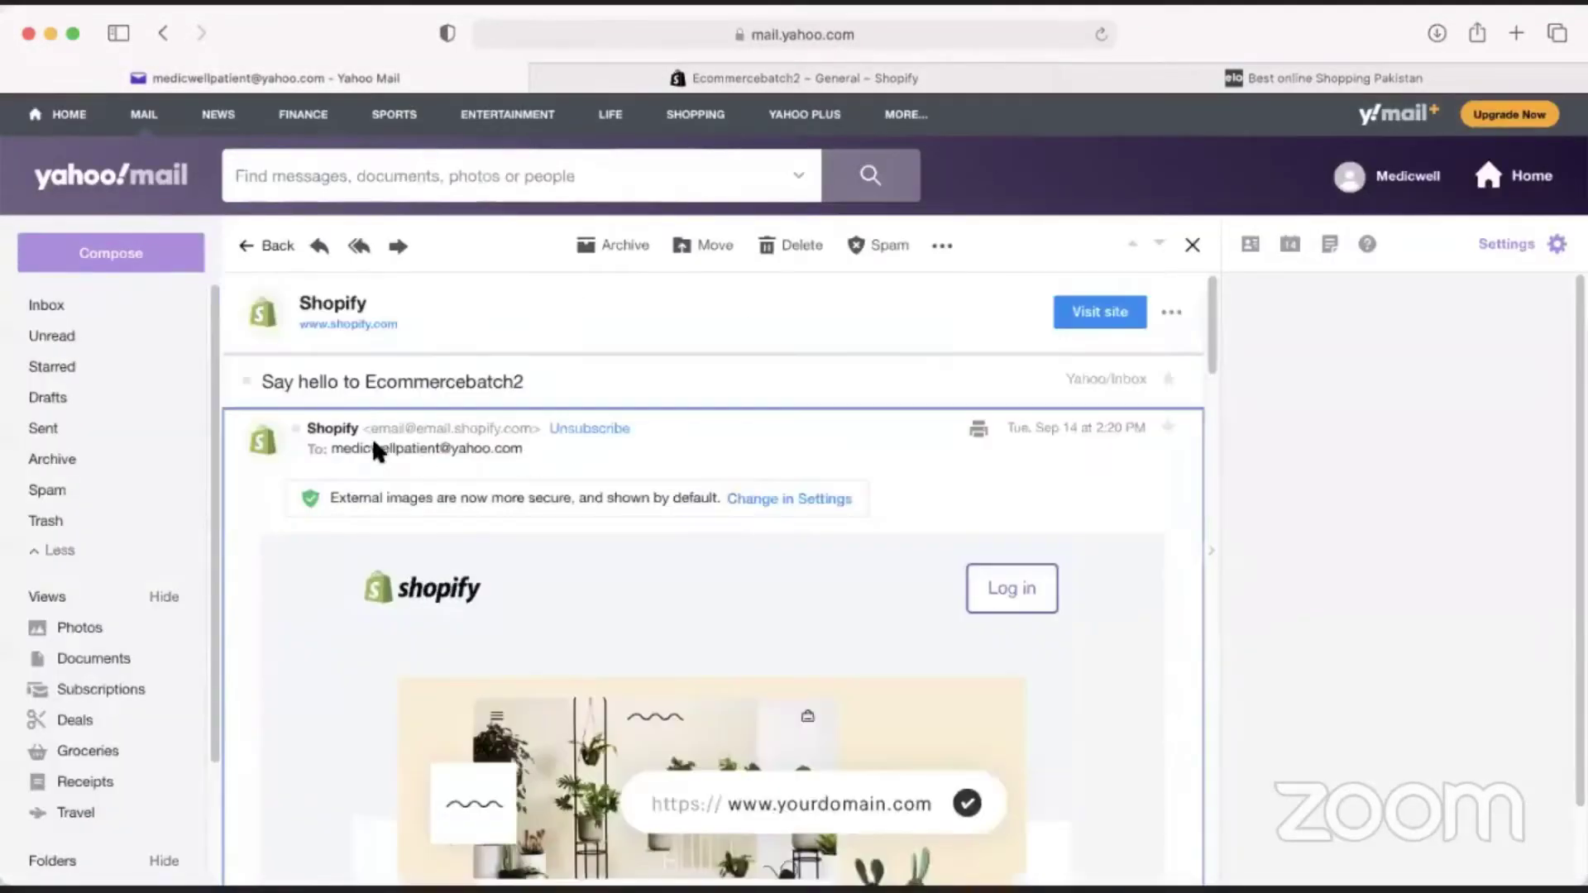
{"action": "mouse_move", "coordinate": [376, 427]}
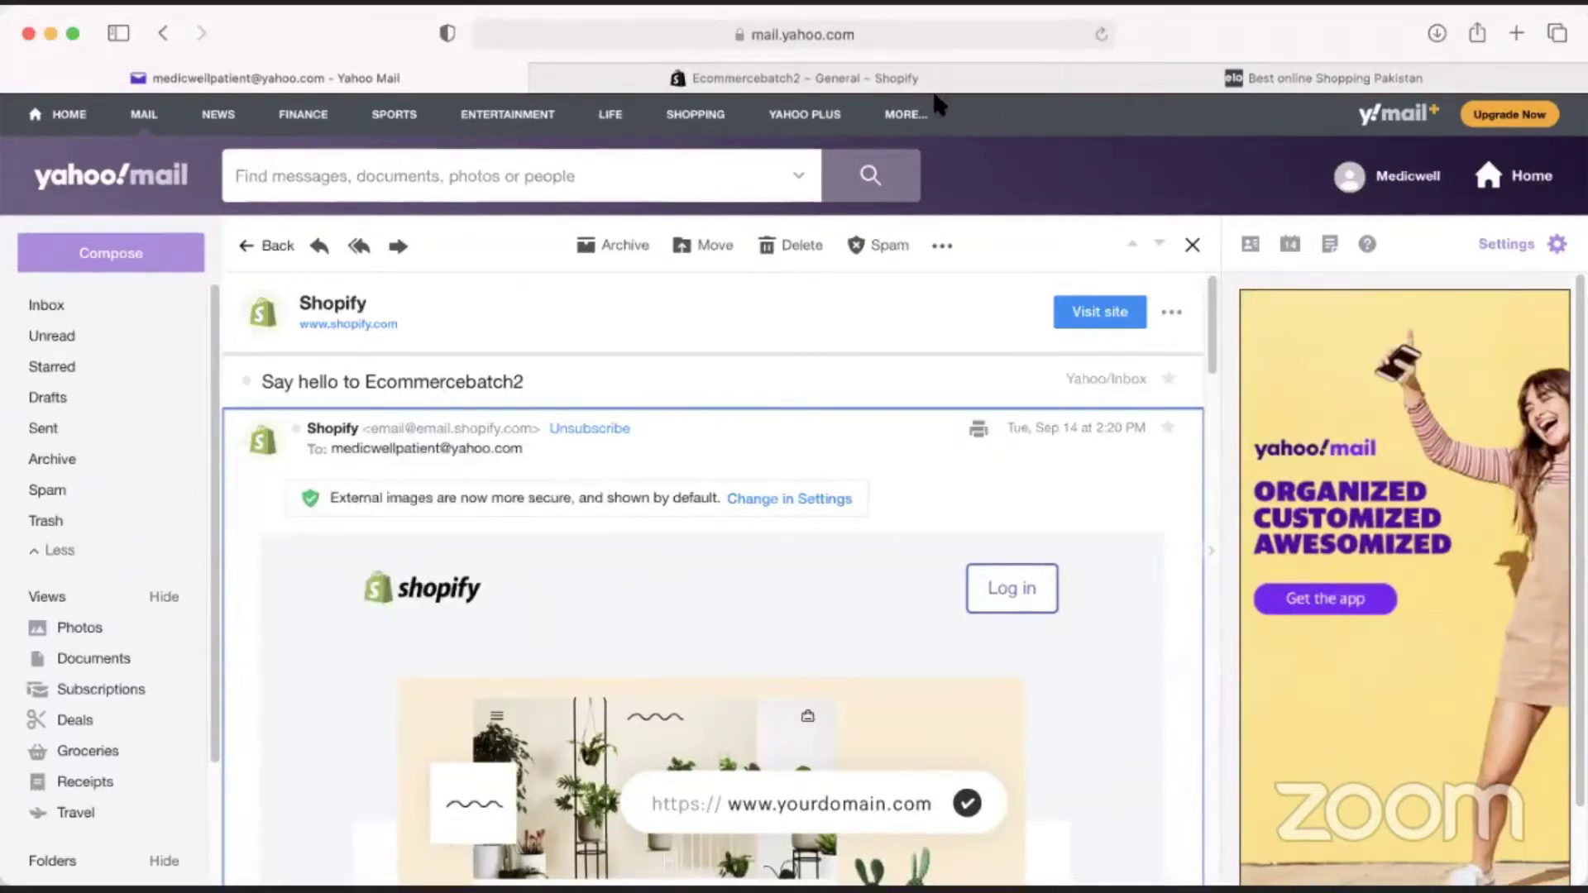
{"action": "left_click", "coordinate": [917, 78]}
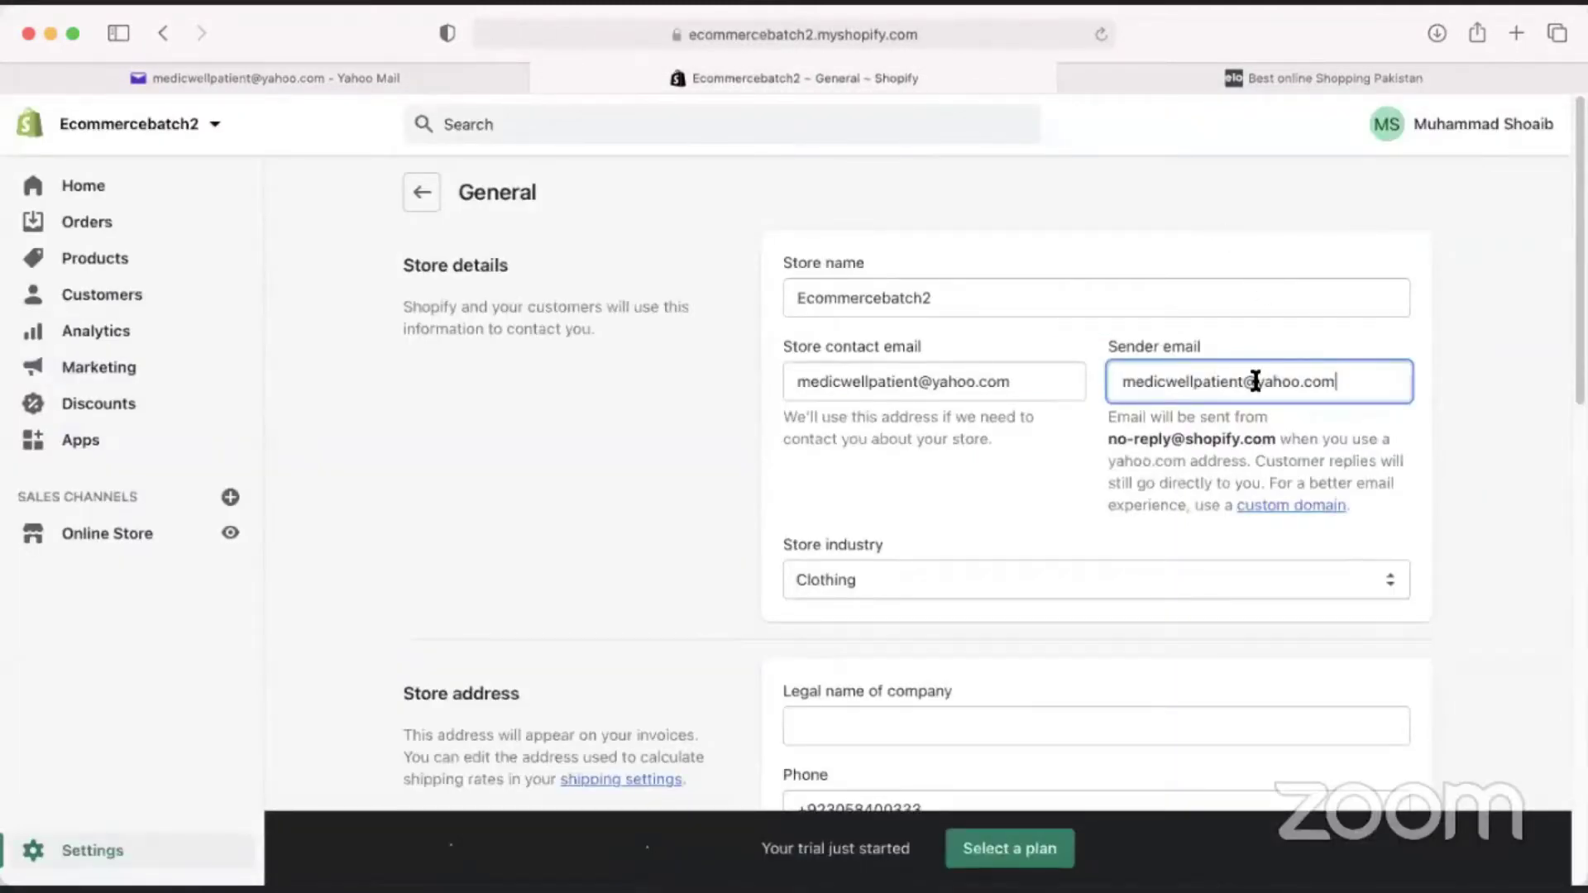
Replace the old sender email with a new address.
{"action": "left_click_drag", "start_coordinate": [1340, 380], "coordinate": [1104, 379]}
{"action": "left_click", "coordinate": [1152, 382]}
{"action": "left_click_drag", "start_coordinate": [1340, 380], "coordinate": [1095, 379]}
{"action": "left_click_drag", "start_coordinate": [1249, 381], "coordinate": [1098, 381]}
{"action": "left_click", "coordinate": [1358, 382]}
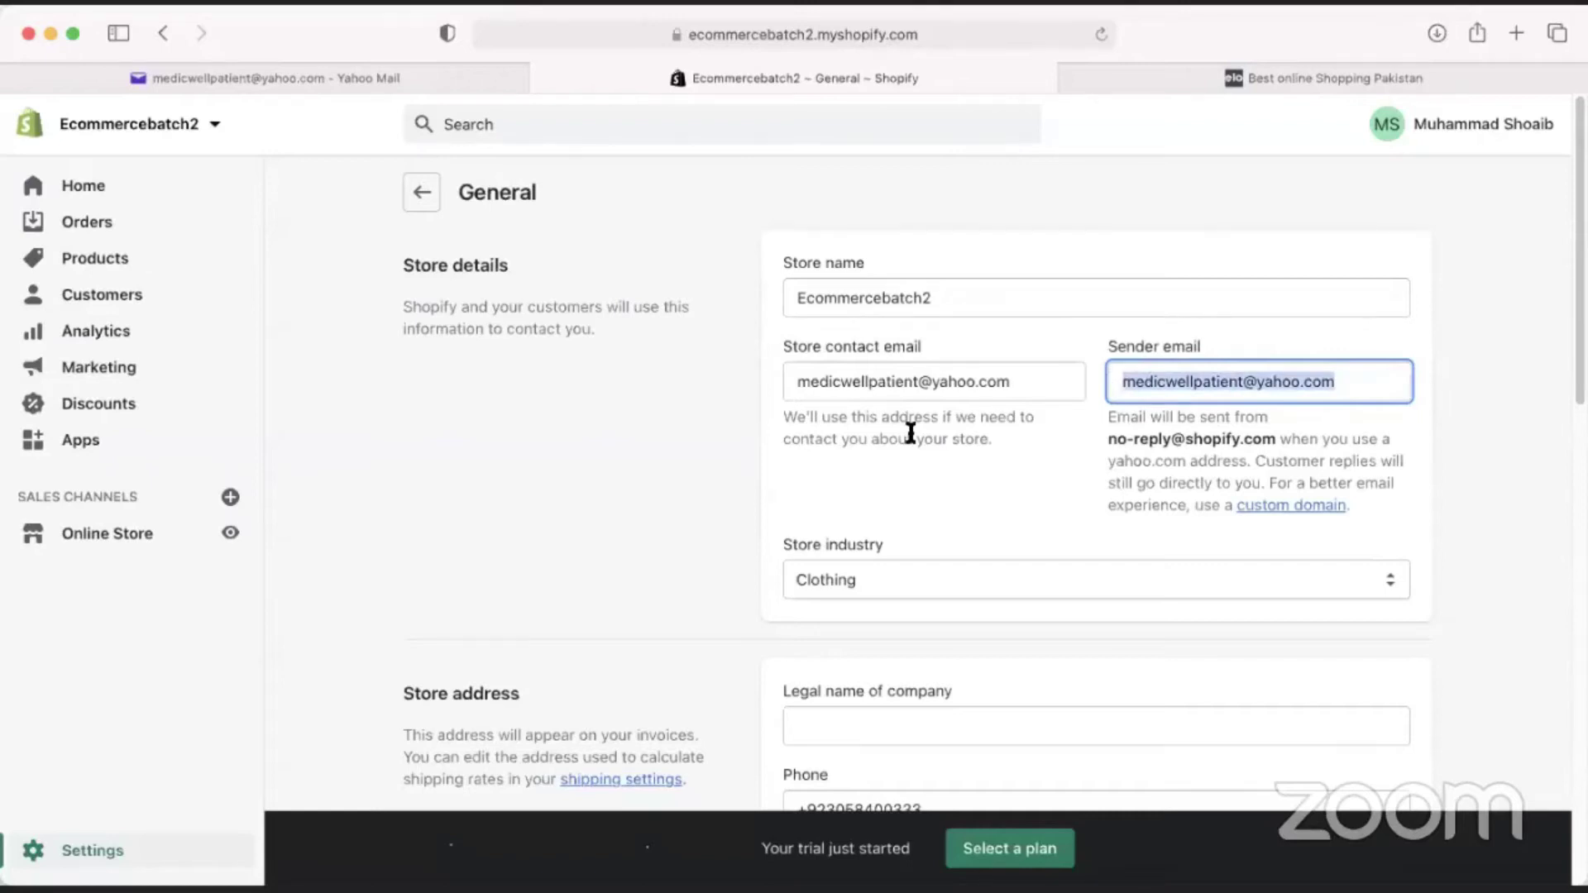
{"action": "left_click", "coordinate": [1259, 380]}
{"action": "triple_click", "coordinate": [1236, 379]}
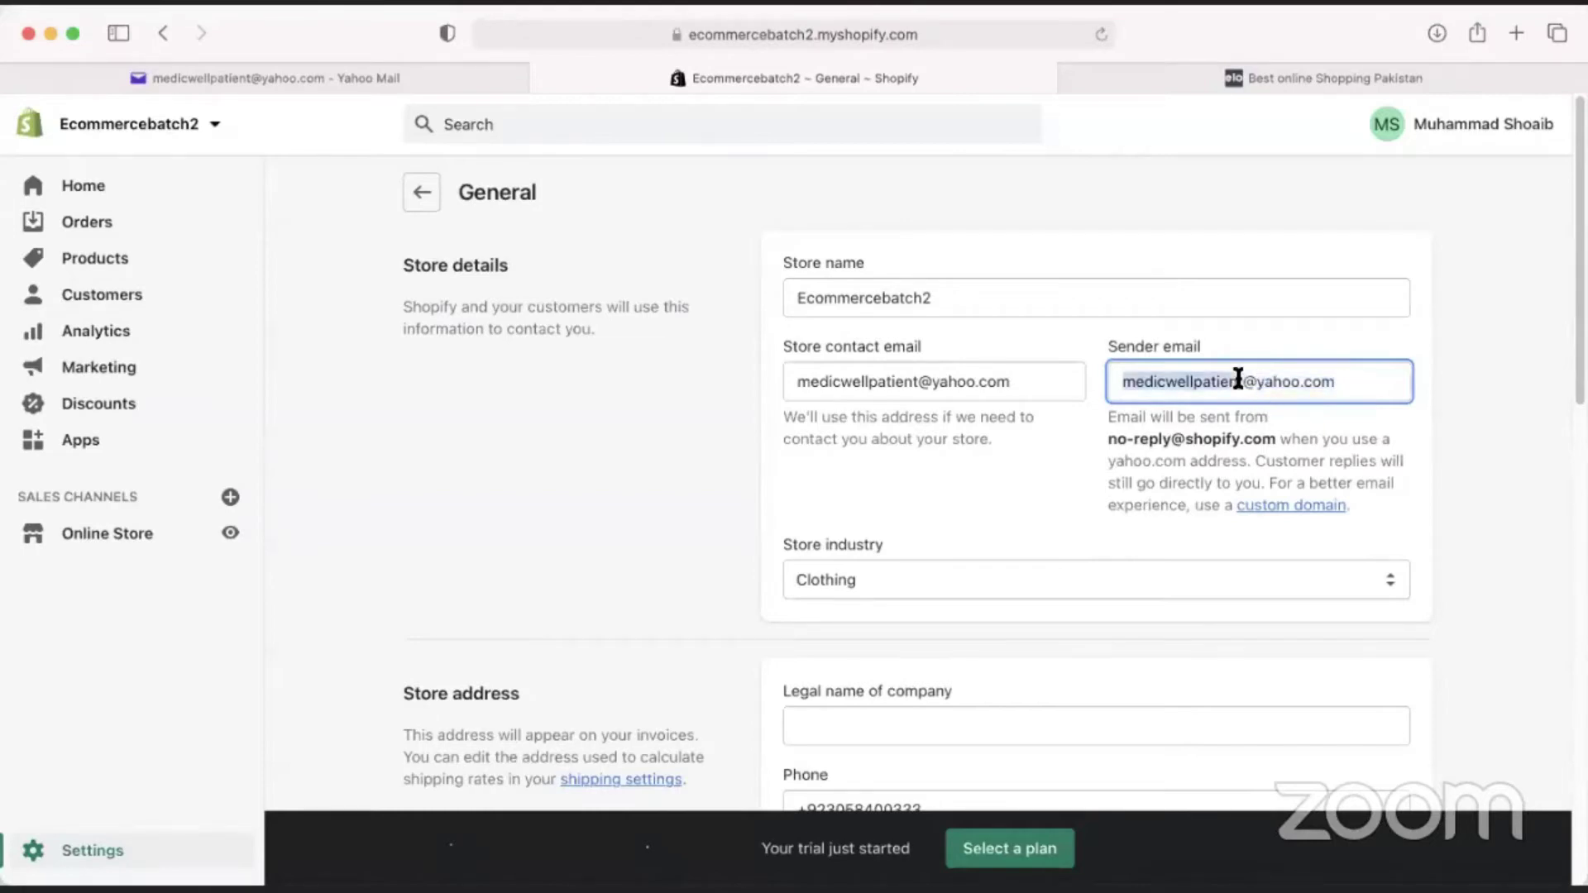
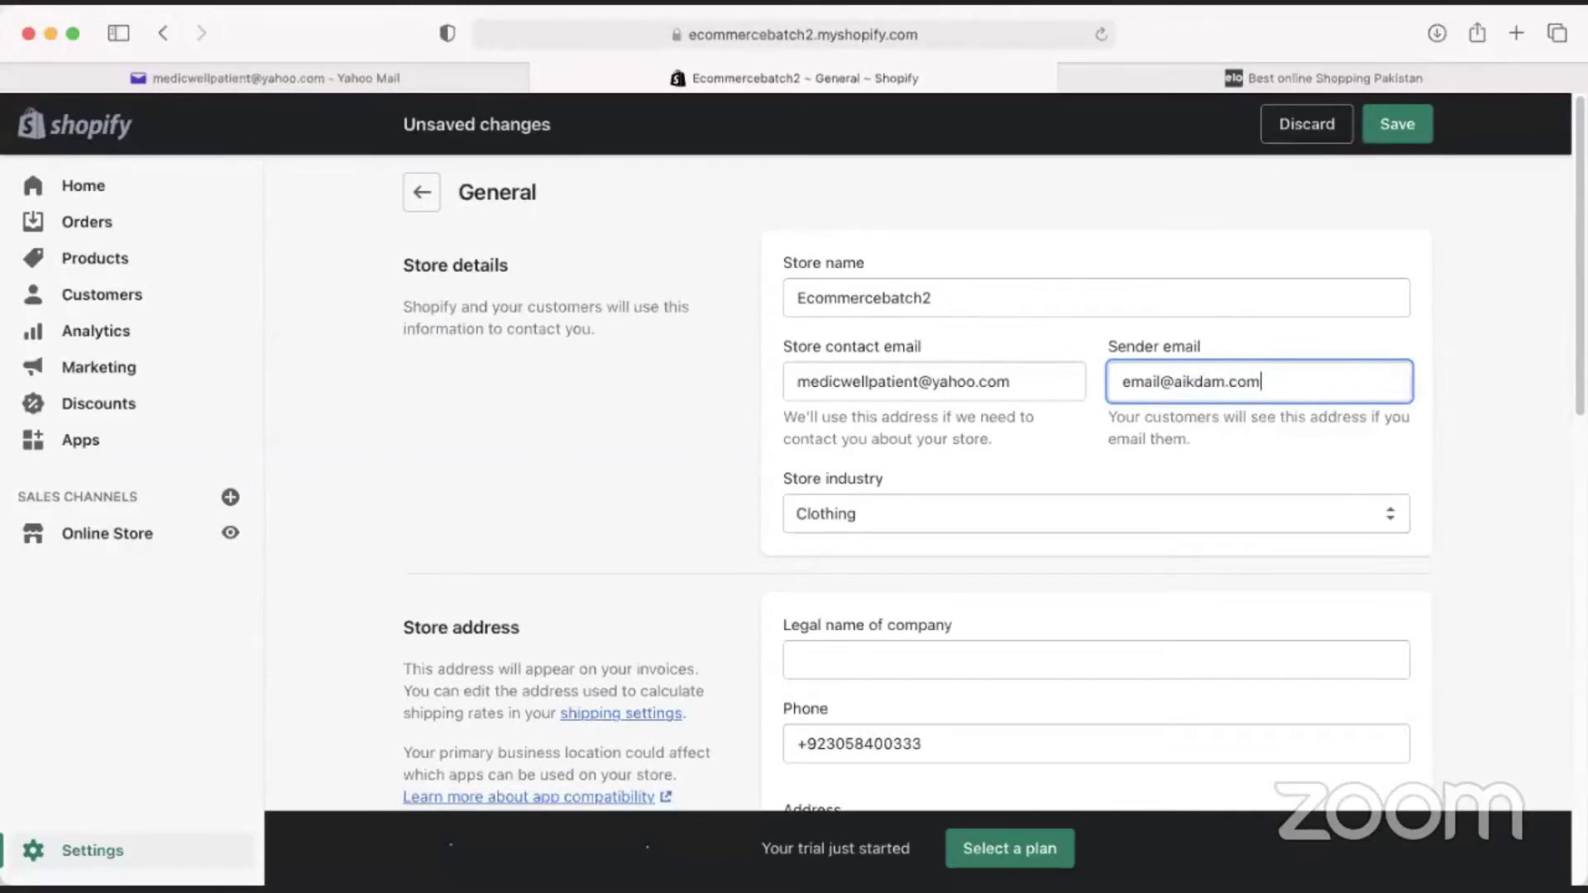
{"action": "left_click", "coordinate": [693, 491]}
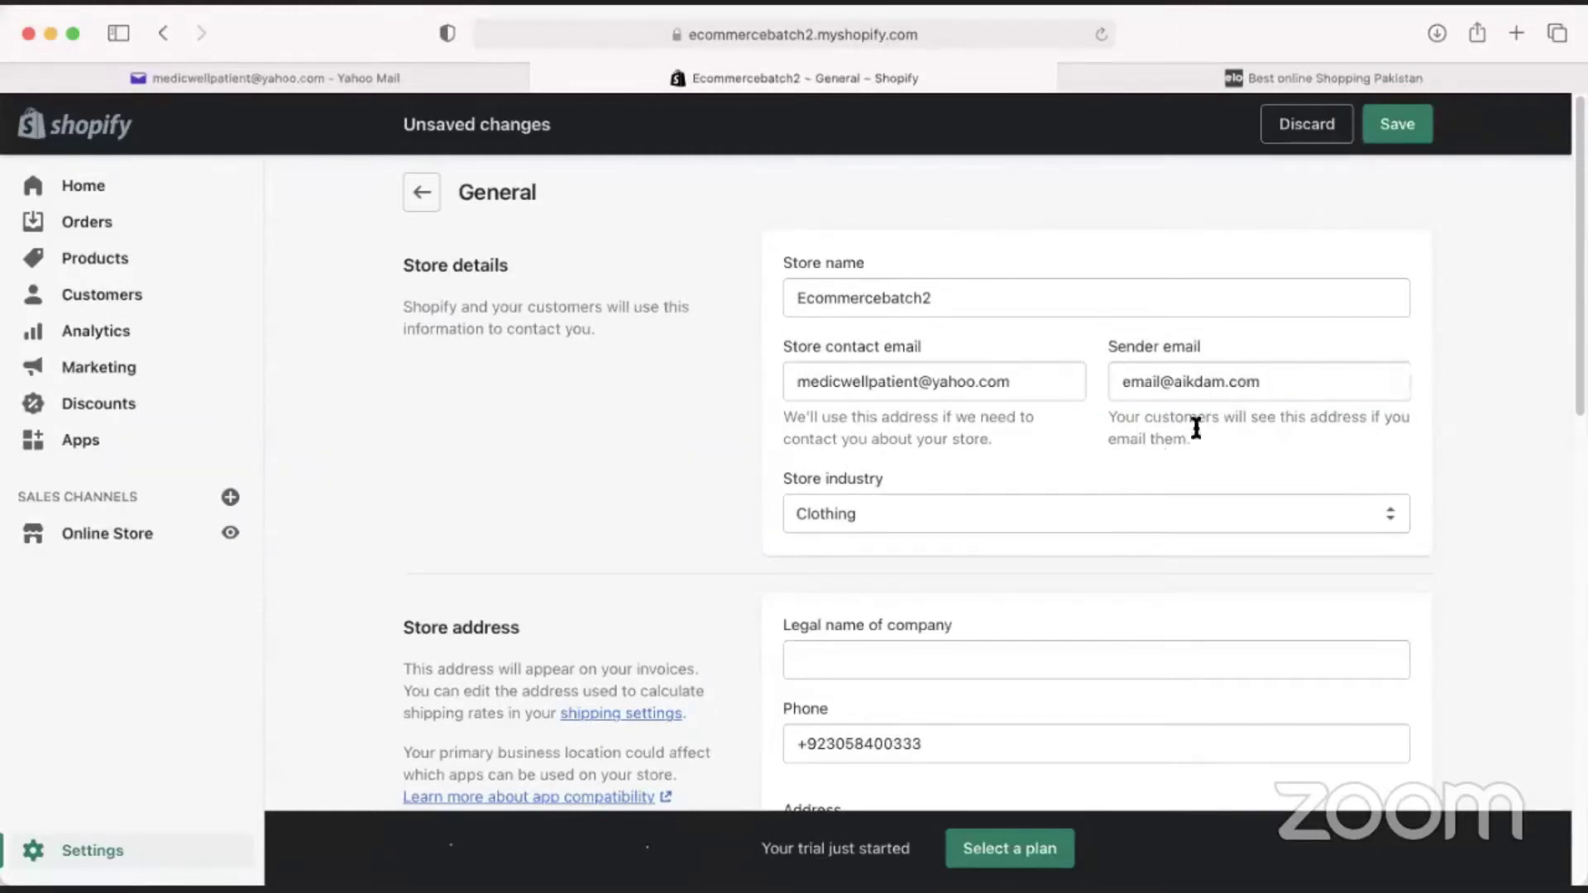
Reselect the new sender email and scroll down the unsaved General settings.
{"action": "left_click", "coordinate": [1183, 387]}
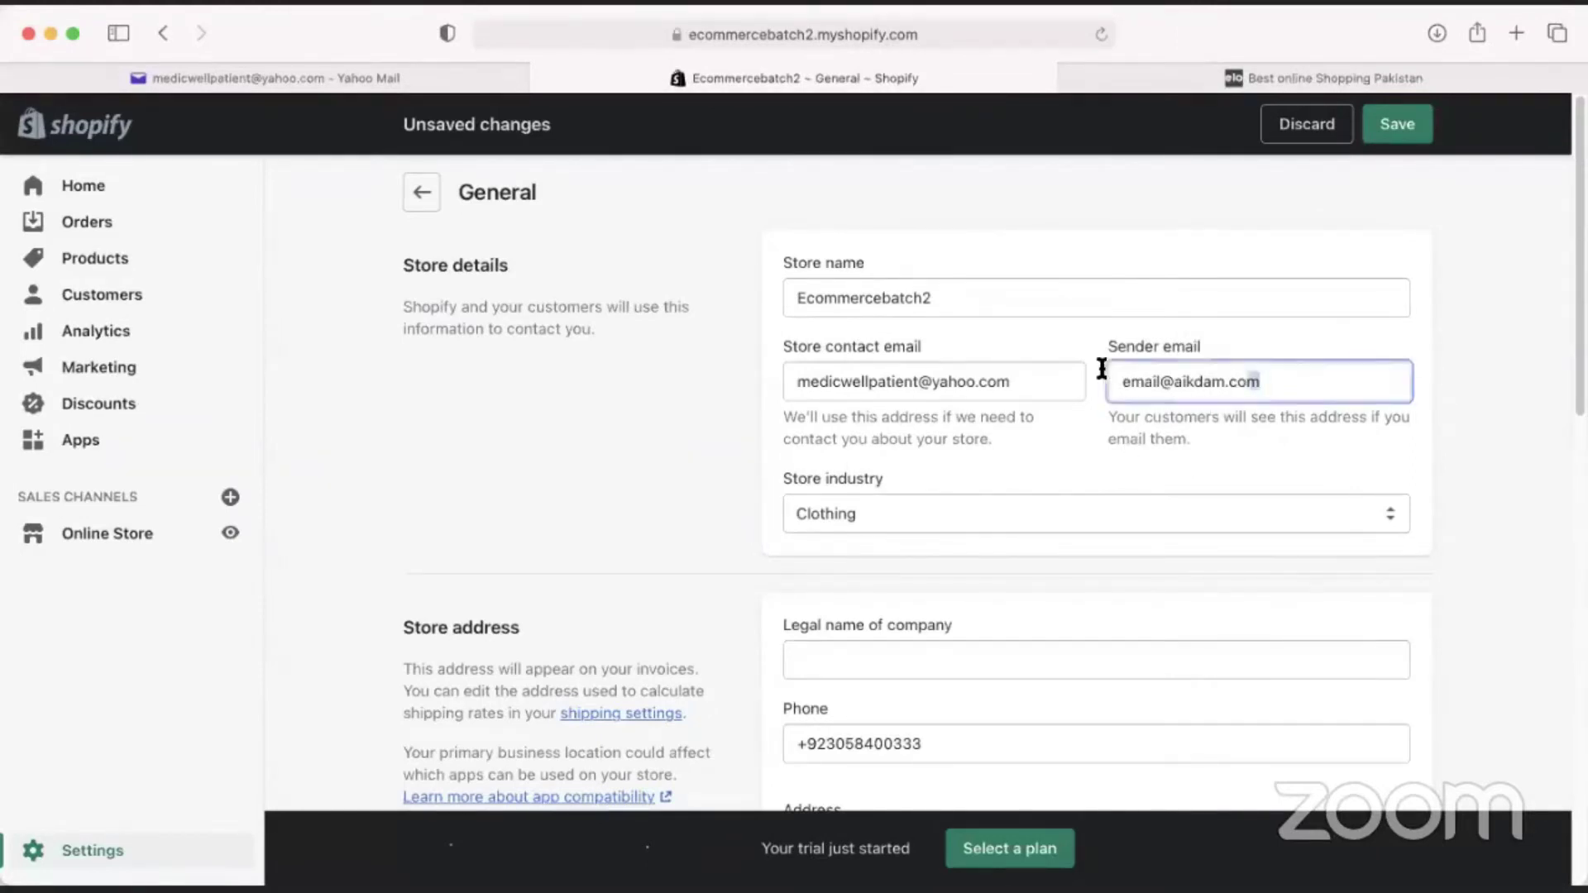
{"action": "key", "text": "super+a"}
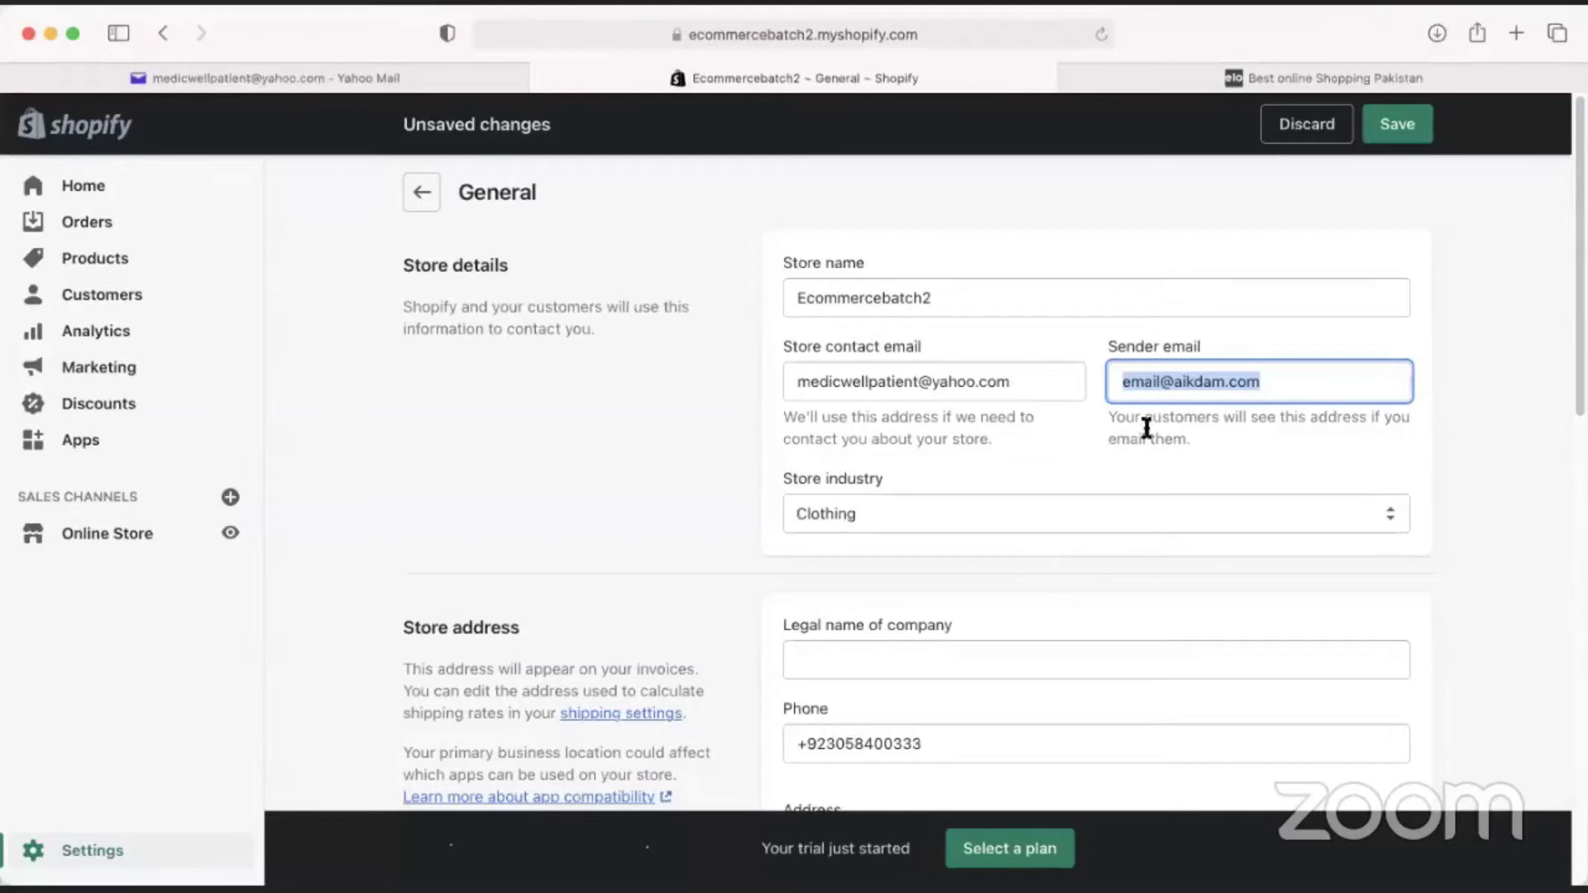
{"action": "left_click", "coordinate": [1158, 382]}
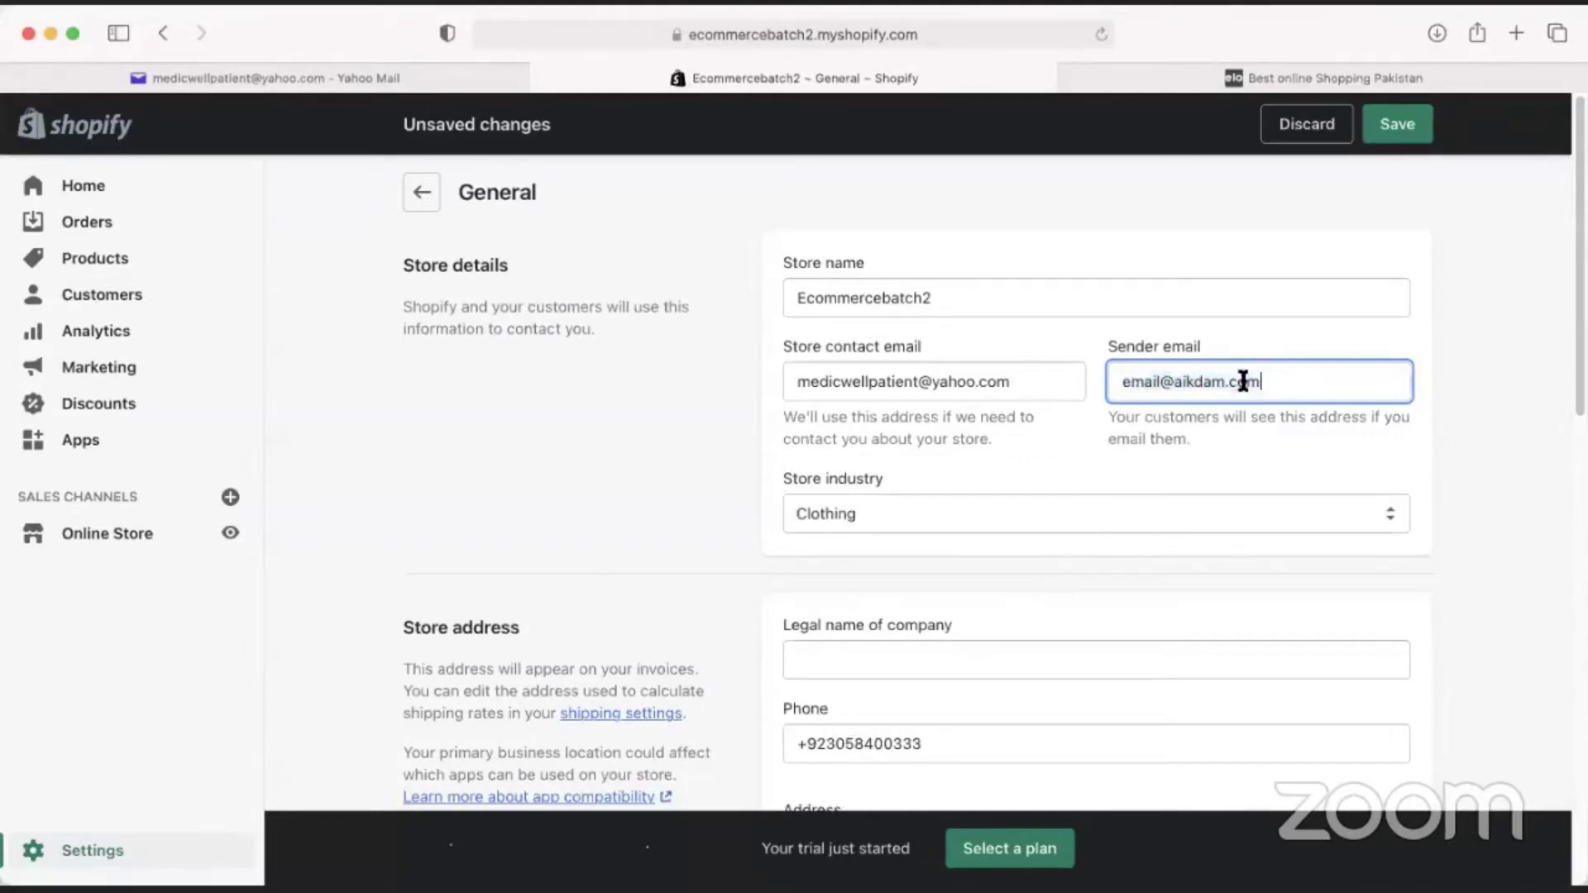
{"action": "key", "text": "super+a"}
{"action": "scroll", "coordinate": [892, 487], "scroll_direction": "down", "scroll_amount": 10}
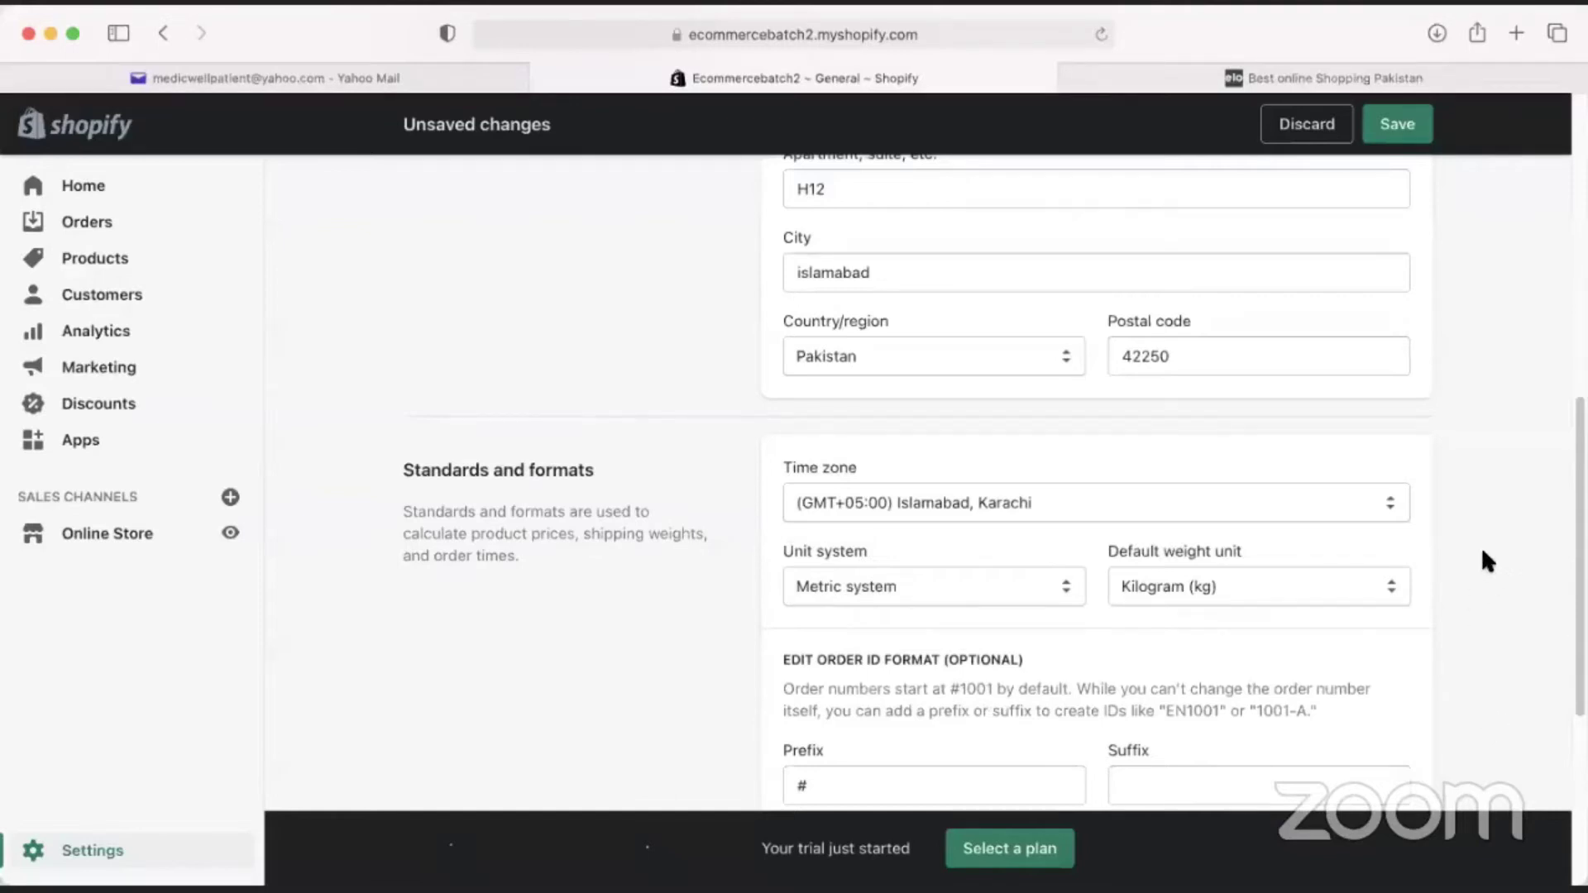
{"action": "scroll", "coordinate": [1262, 543], "scroll_direction": "down", "scroll_amount": 2}
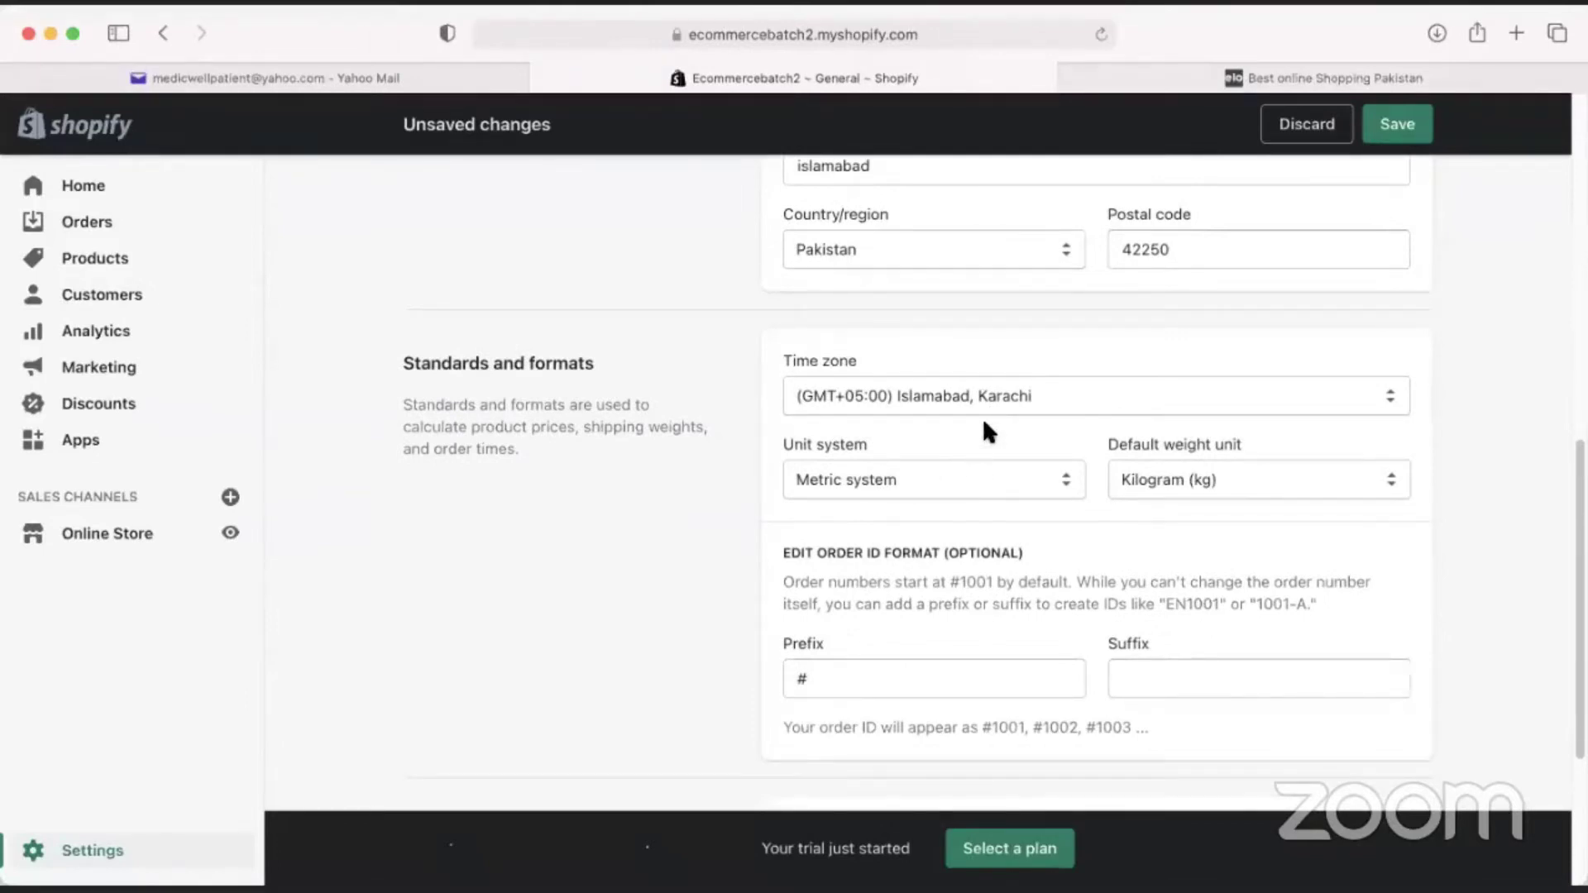
{"action": "left_click", "coordinate": [989, 492]}
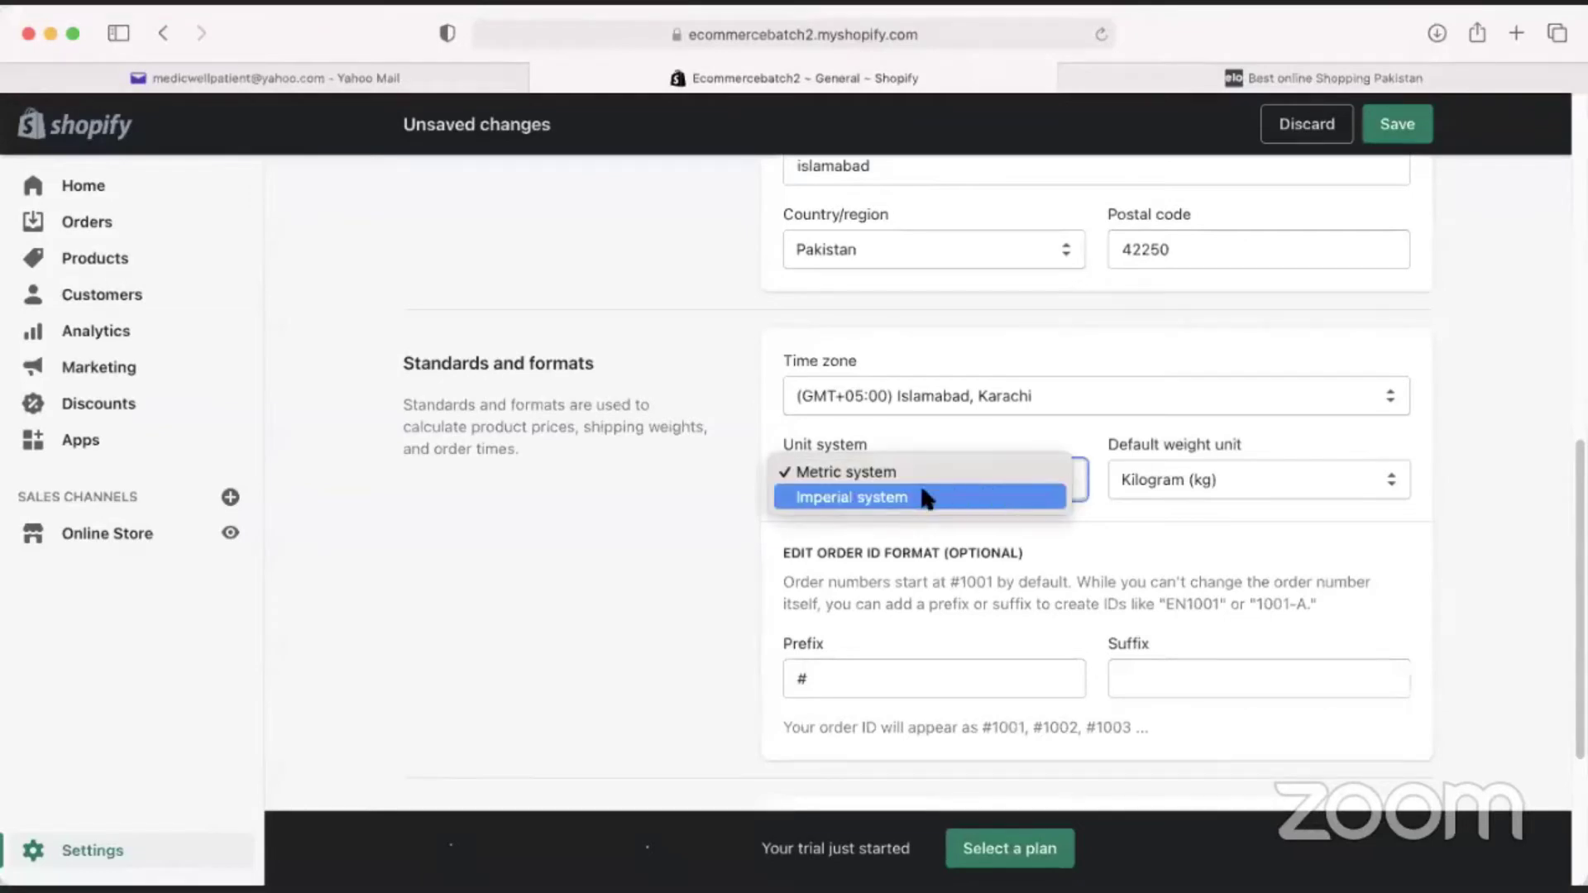
{"action": "left_click", "coordinate": [866, 473]}
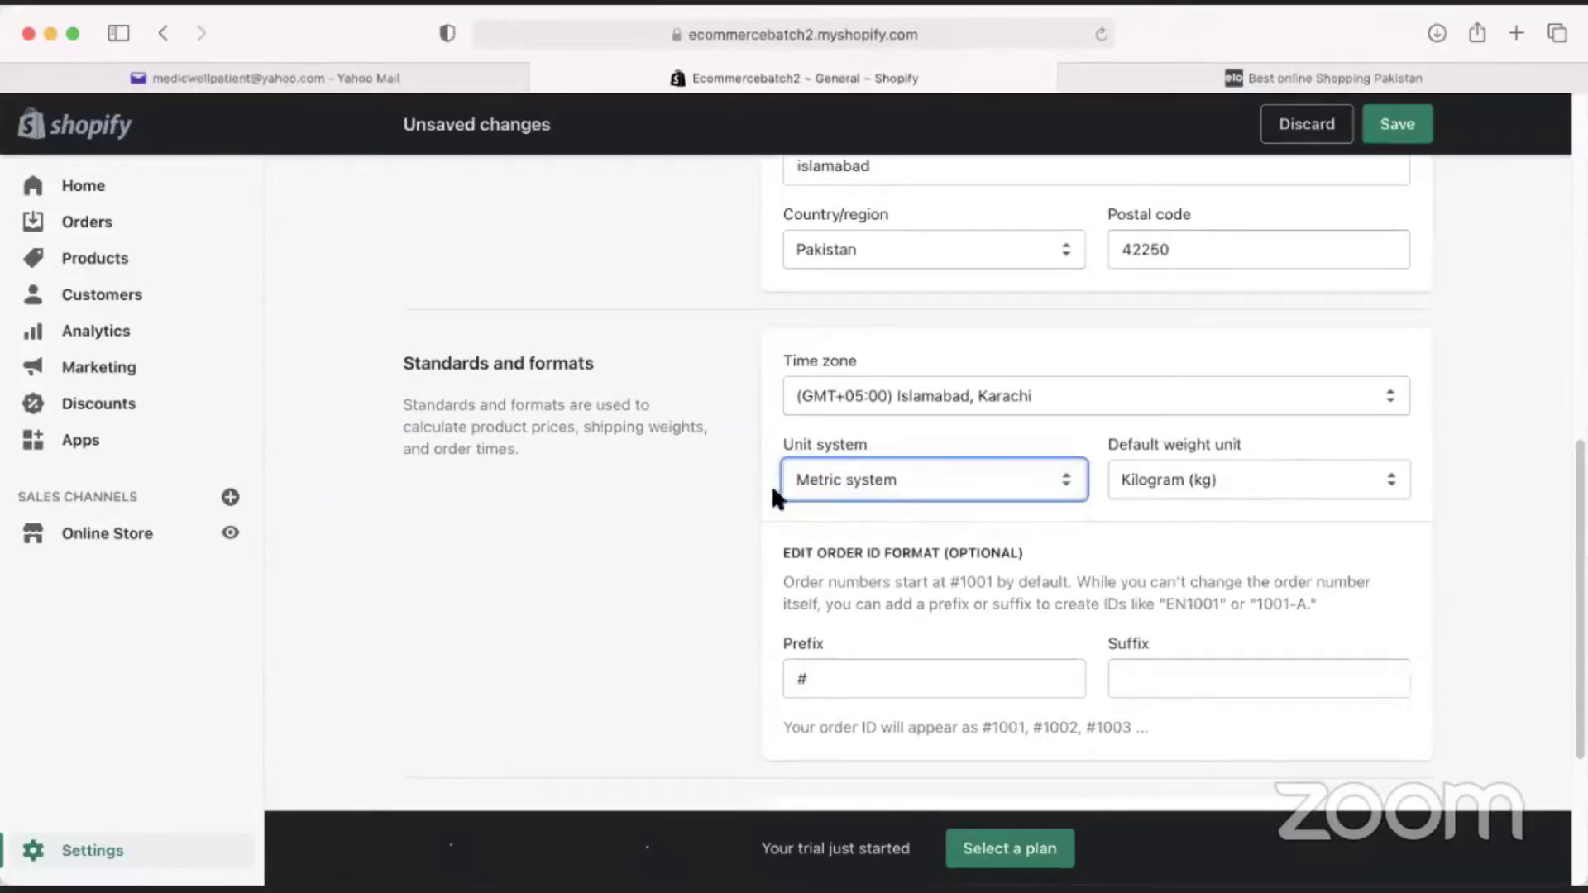
{"action": "left_click", "coordinate": [1229, 476]}
{"action": "left_click", "coordinate": [1229, 473]}
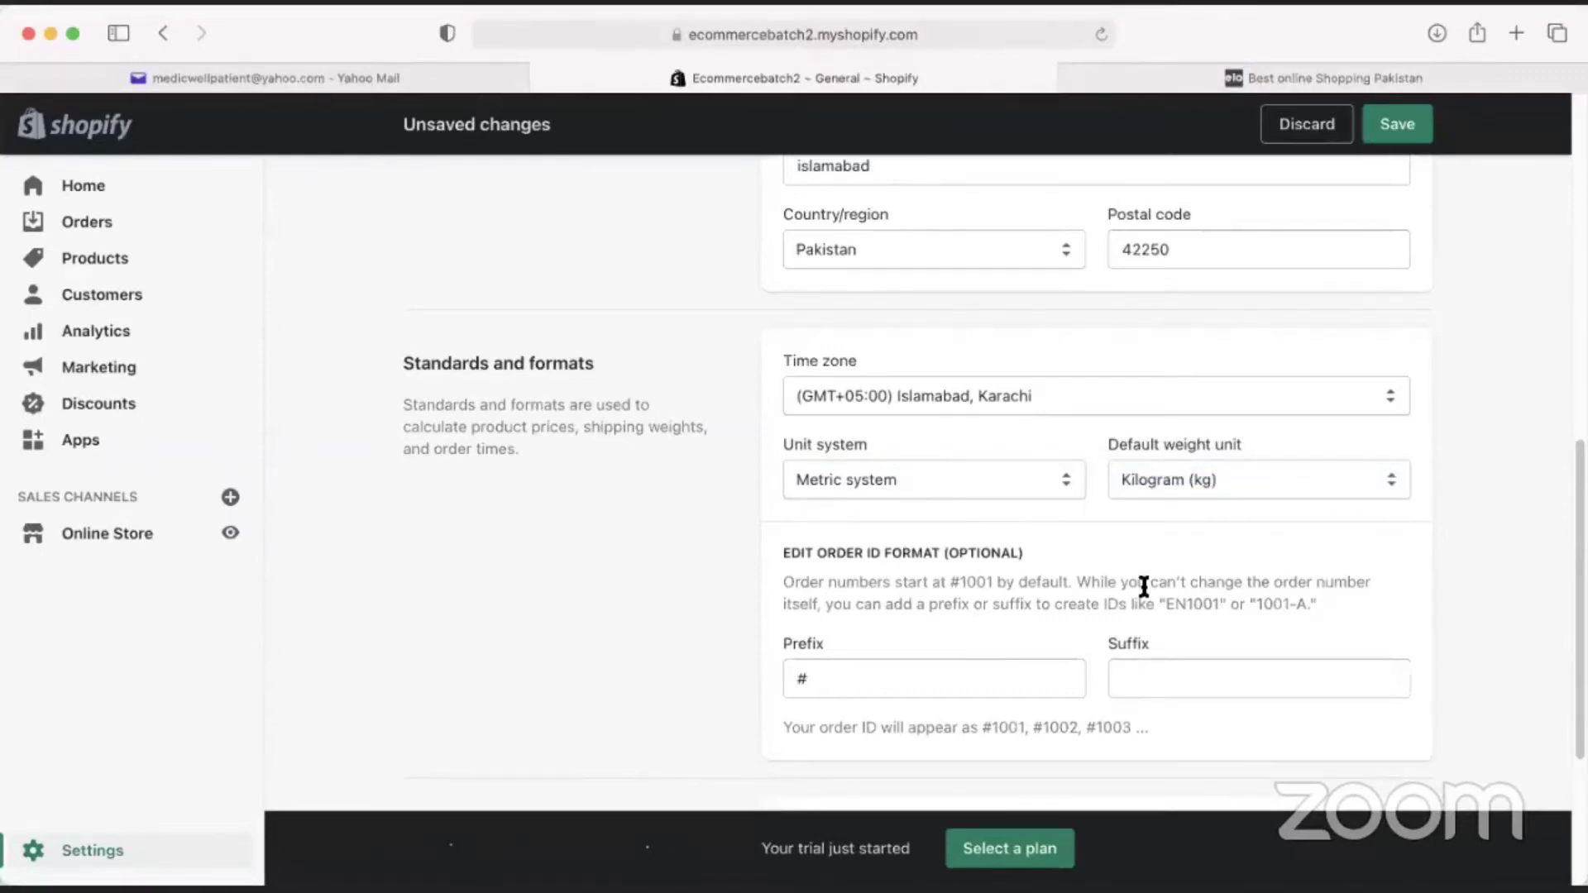
{"action": "scroll", "coordinate": [980, 656], "scroll_direction": "down", "scroll_amount": 1}
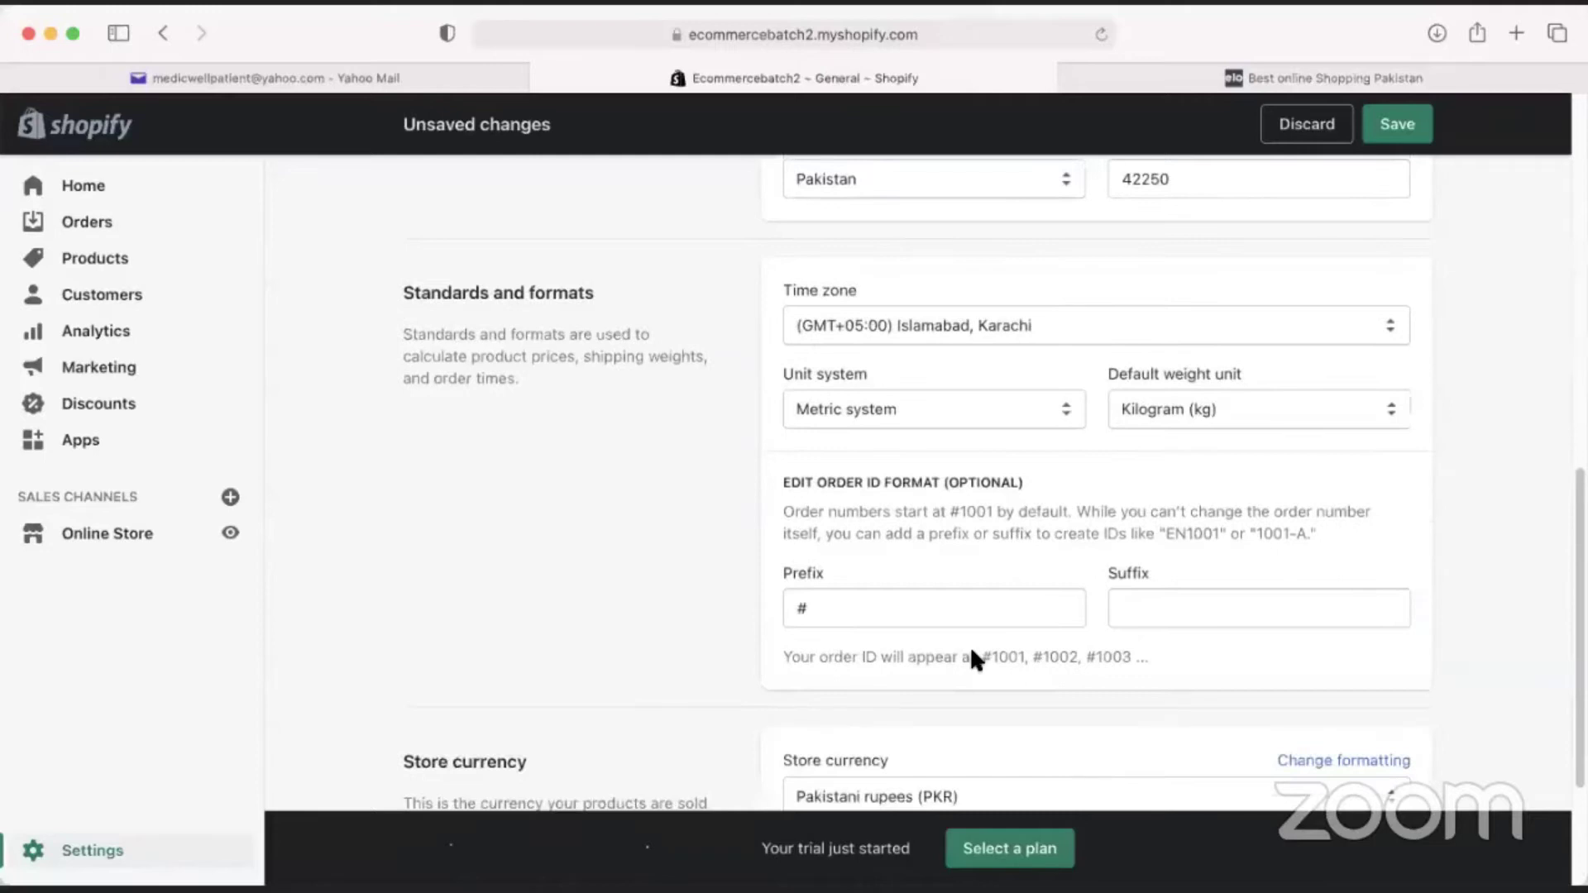
{"action": "scroll", "coordinate": [970, 646], "scroll_direction": "down", "scroll_amount": 3}
{"action": "scroll", "coordinate": [841, 556], "scroll_direction": "up", "scroll_amount": 4}
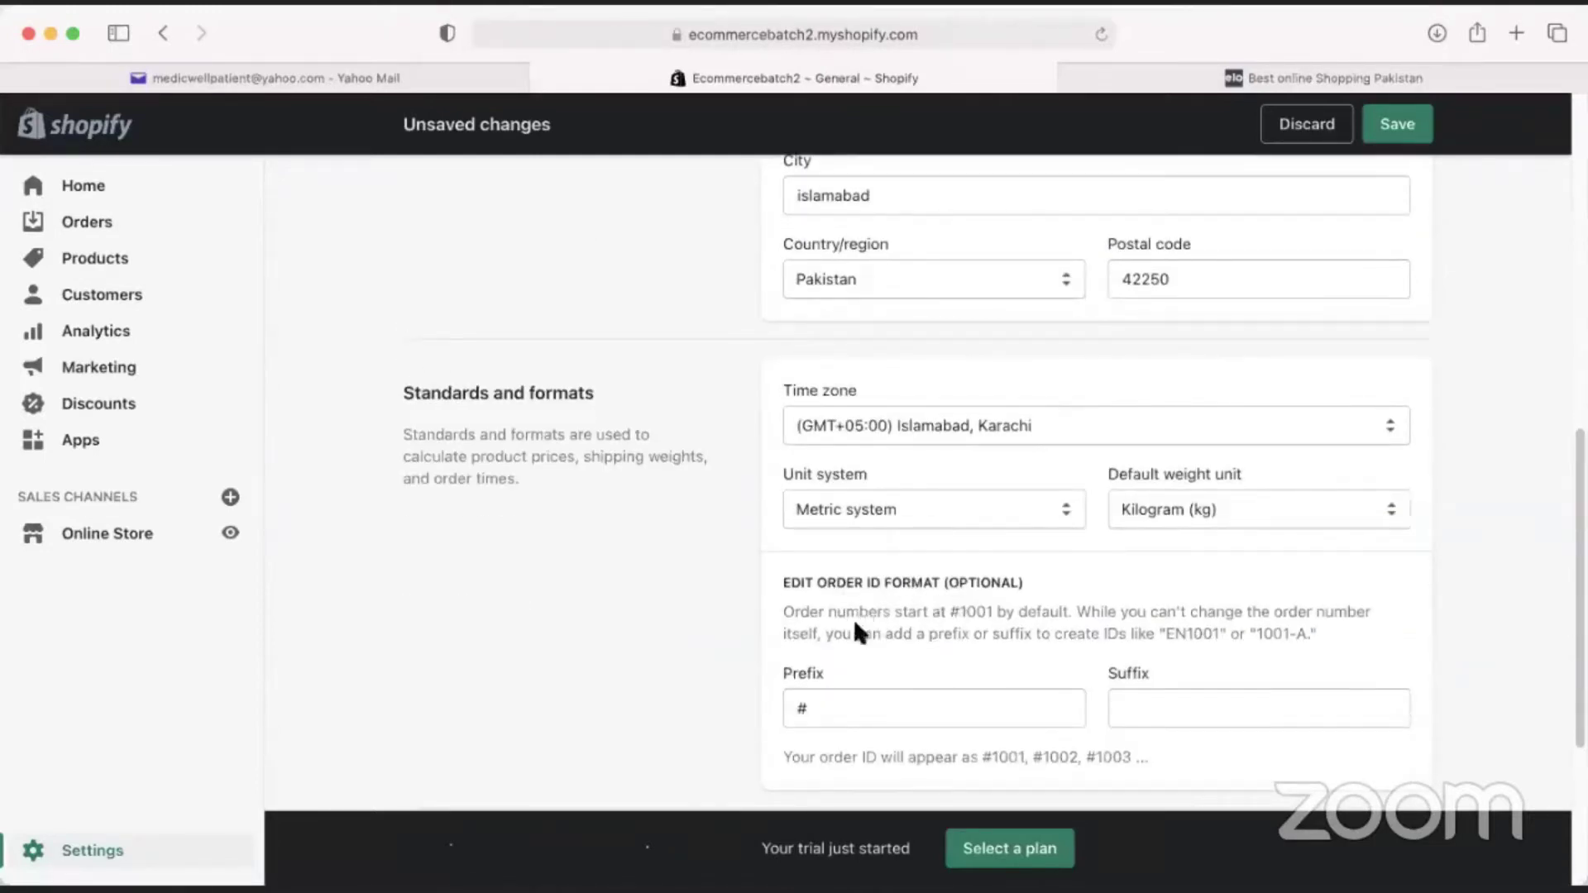
{"action": "left_click_drag", "start_coordinate": [828, 611], "coordinate": [1037, 627]}
{"action": "left_click_drag", "start_coordinate": [799, 612], "coordinate": [1107, 627]}
{"action": "left_click", "coordinate": [1107, 628]}
{"action": "left_click", "coordinate": [842, 709]}
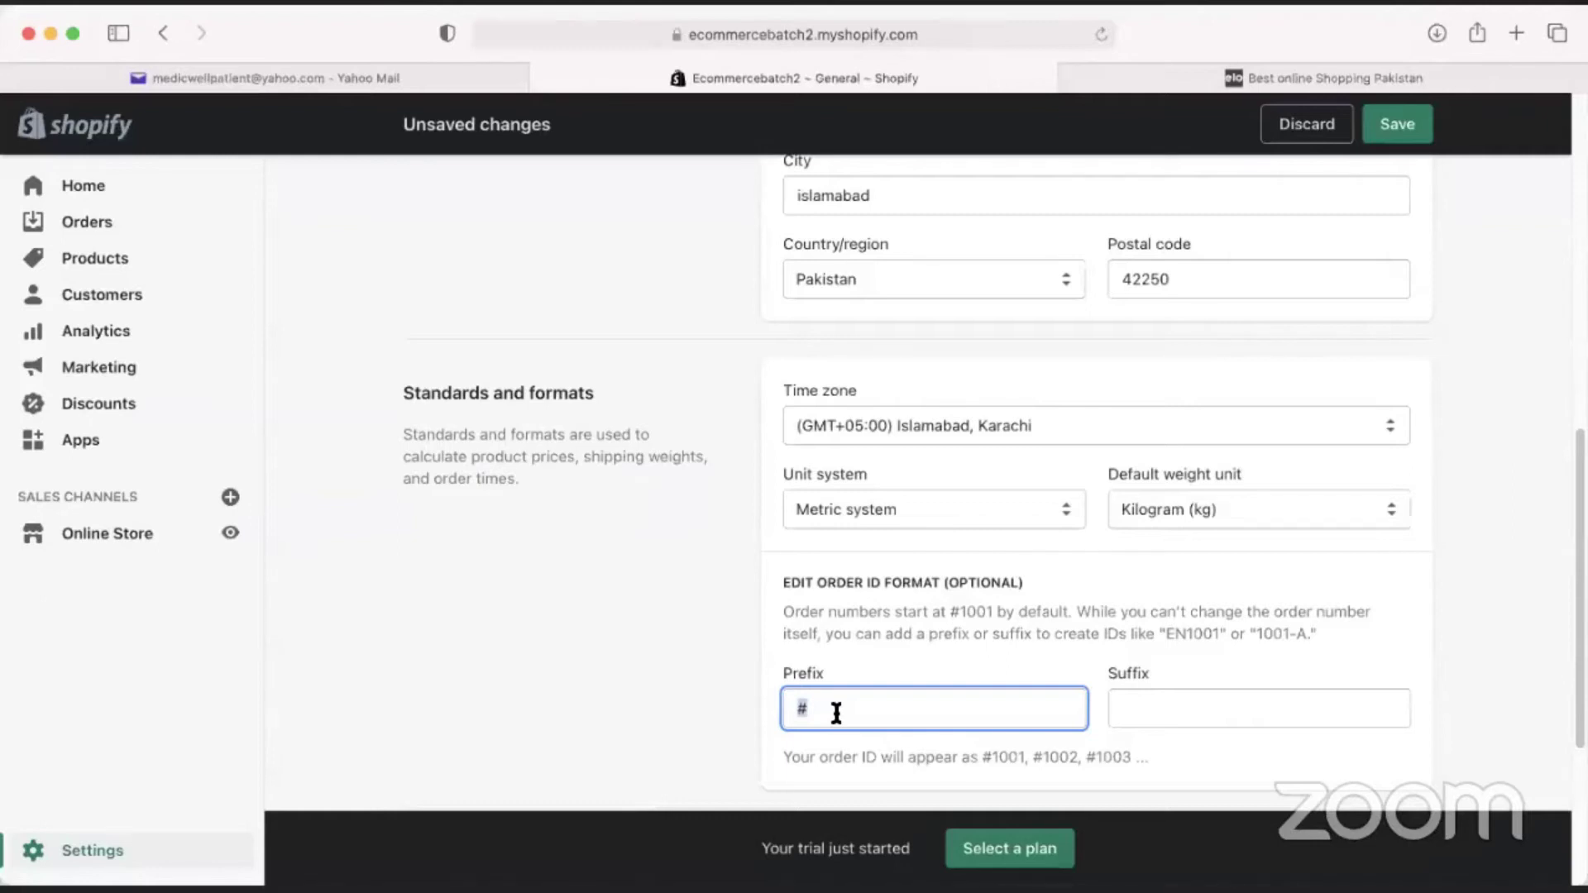
Try an order ID format with prefix EC and suffix W.
{"action": "key", "text": "BackSpace"}
{"action": "type", "text": "MC"}
{"action": "key", "text": "BackSpace"}
{"action": "key", "text": "BackSpace"}
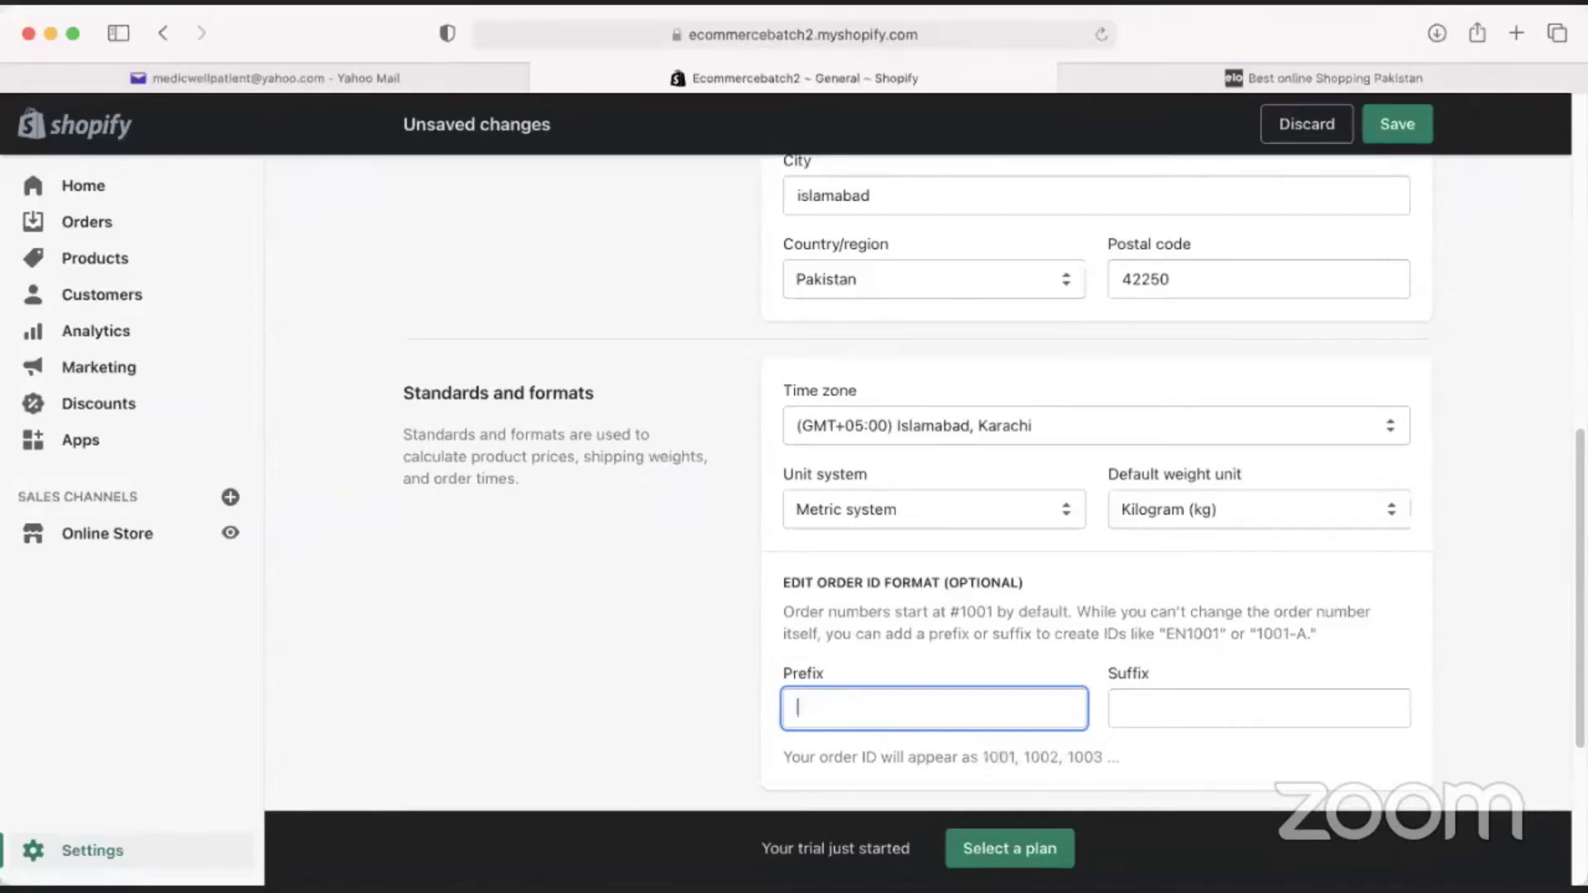
{"action": "type", "text": "EC"}
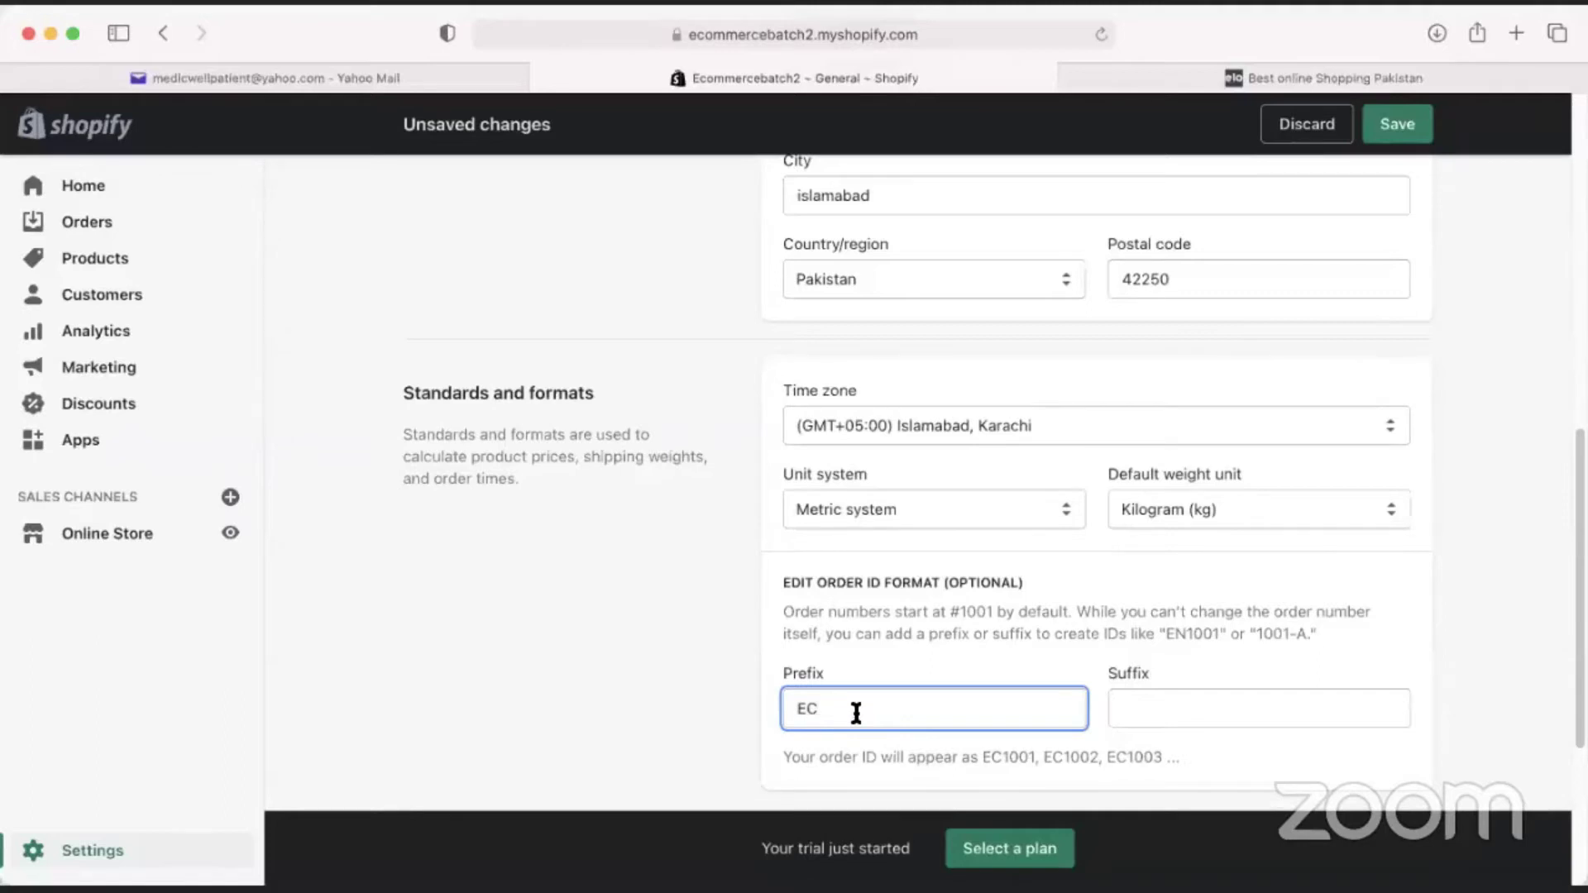
{"action": "left_click", "coordinate": [1174, 705]}
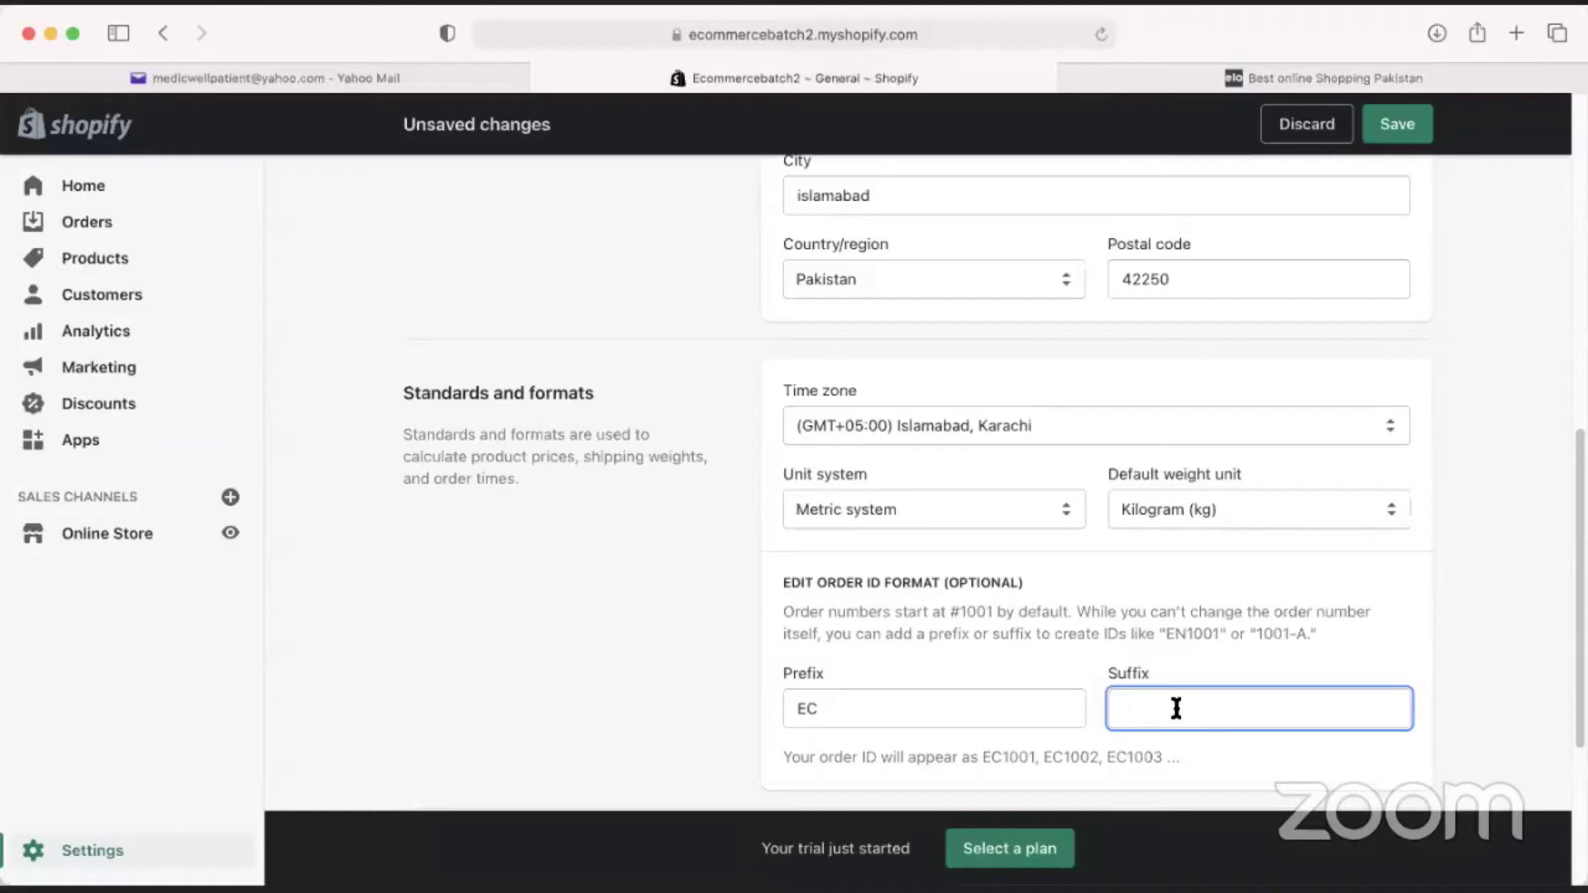
{"action": "type", "text": "W"}
{"action": "left_click", "coordinate": [1417, 750]}
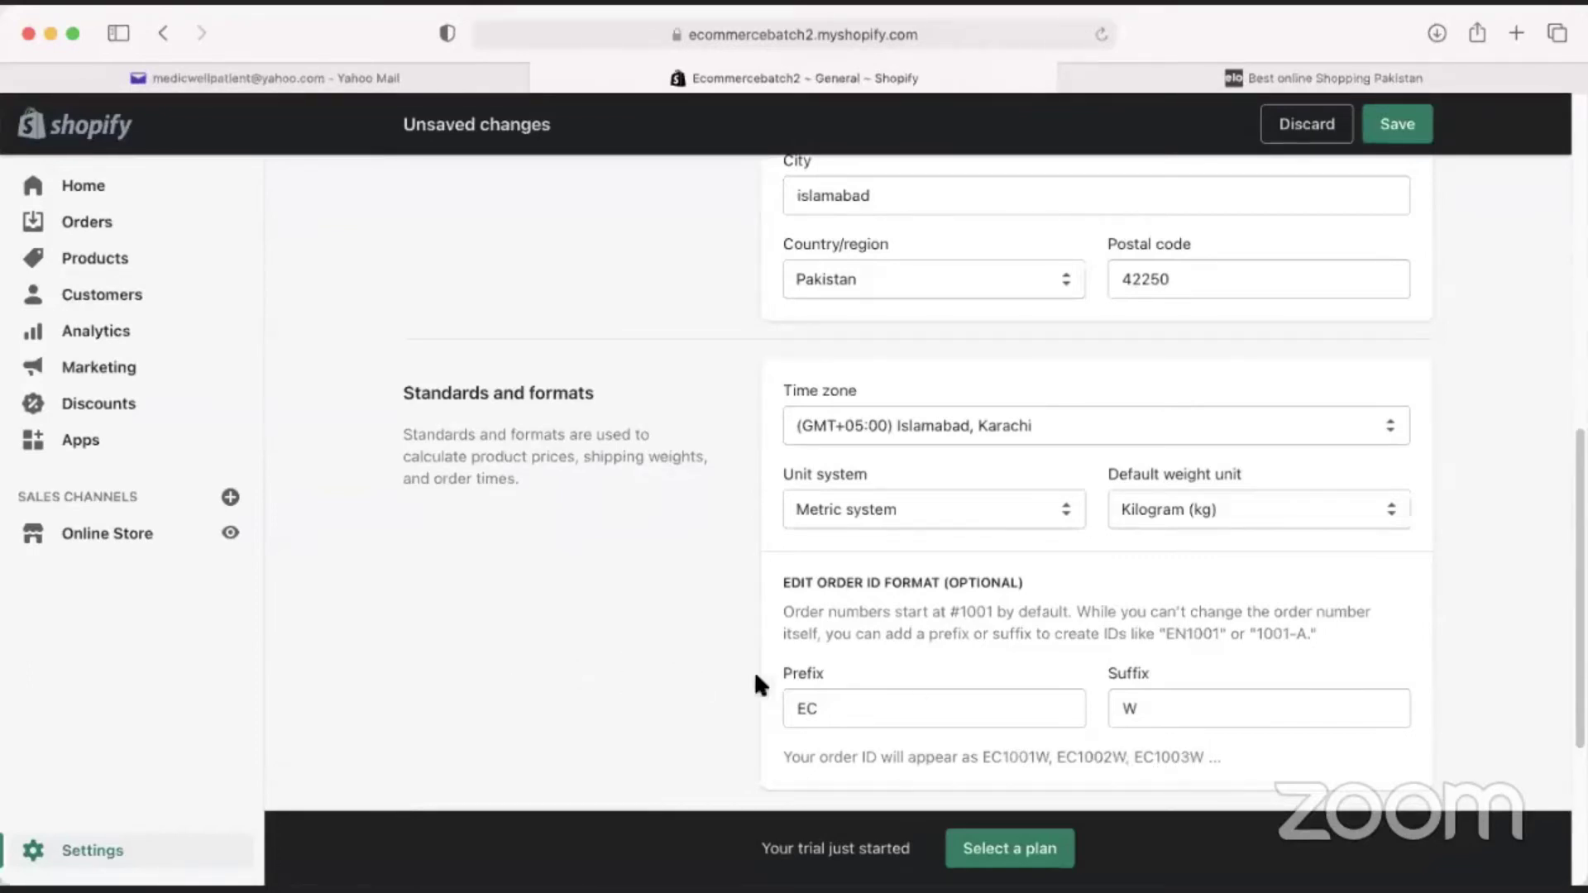
Delete the EC prefix and W suffix so order IDs read 1001, 1002, 1003.
{"action": "double_click", "coordinate": [796, 713]}
{"action": "key", "text": "BackSpace"}
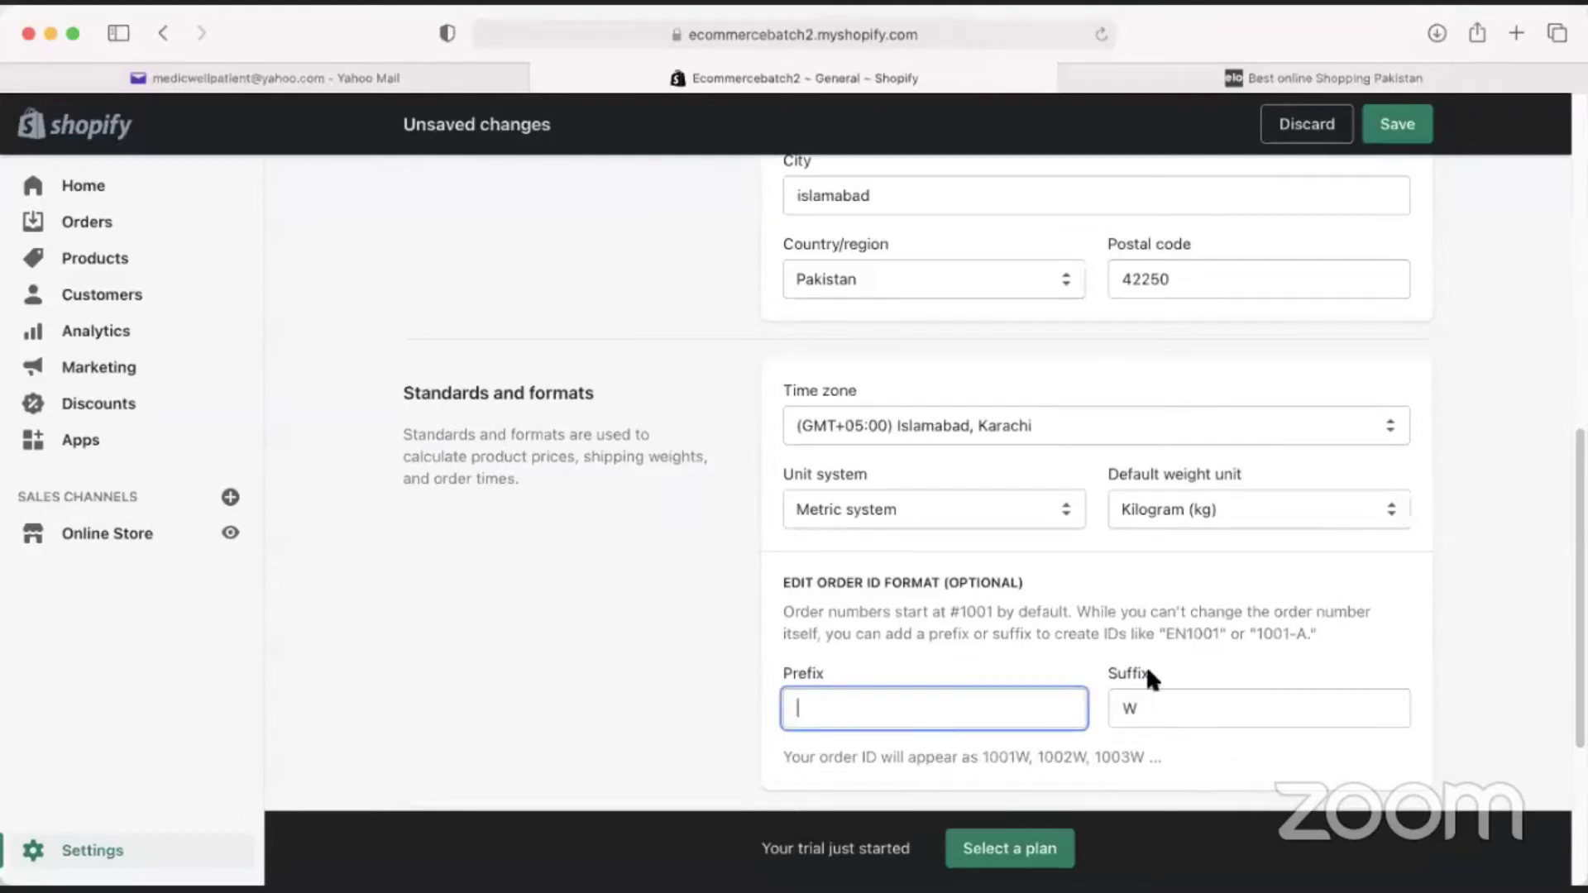
{"action": "key", "text": "Tab"}
{"action": "key", "text": "BackSpace"}
{"action": "left_click", "coordinate": [1050, 649]}
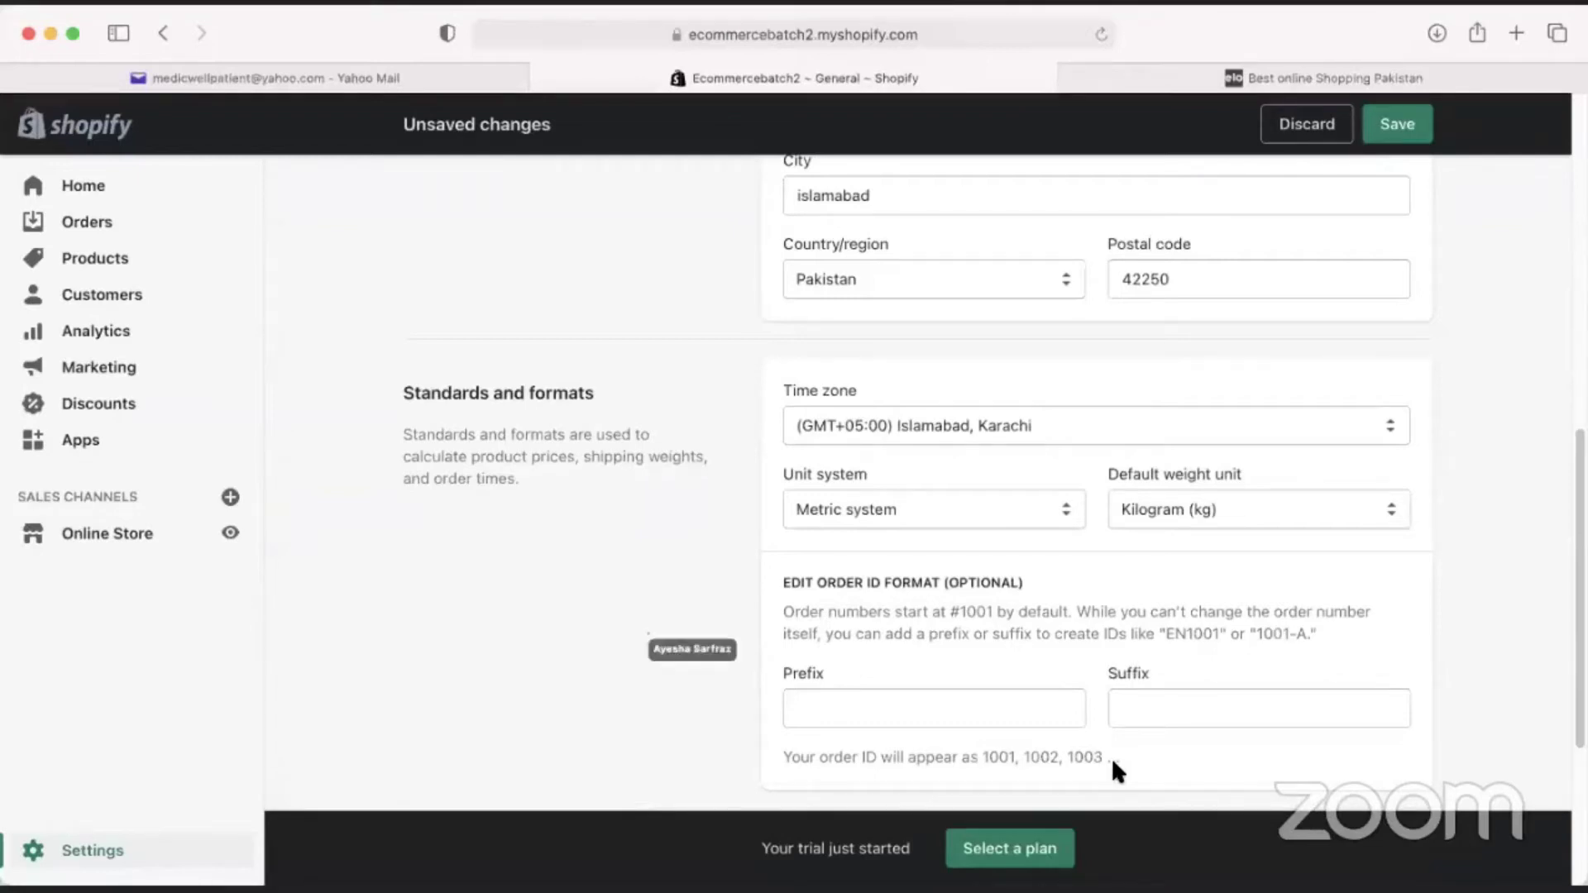
{"action": "scroll", "coordinate": [960, 629], "scroll_direction": "down", "scroll_amount": 2}
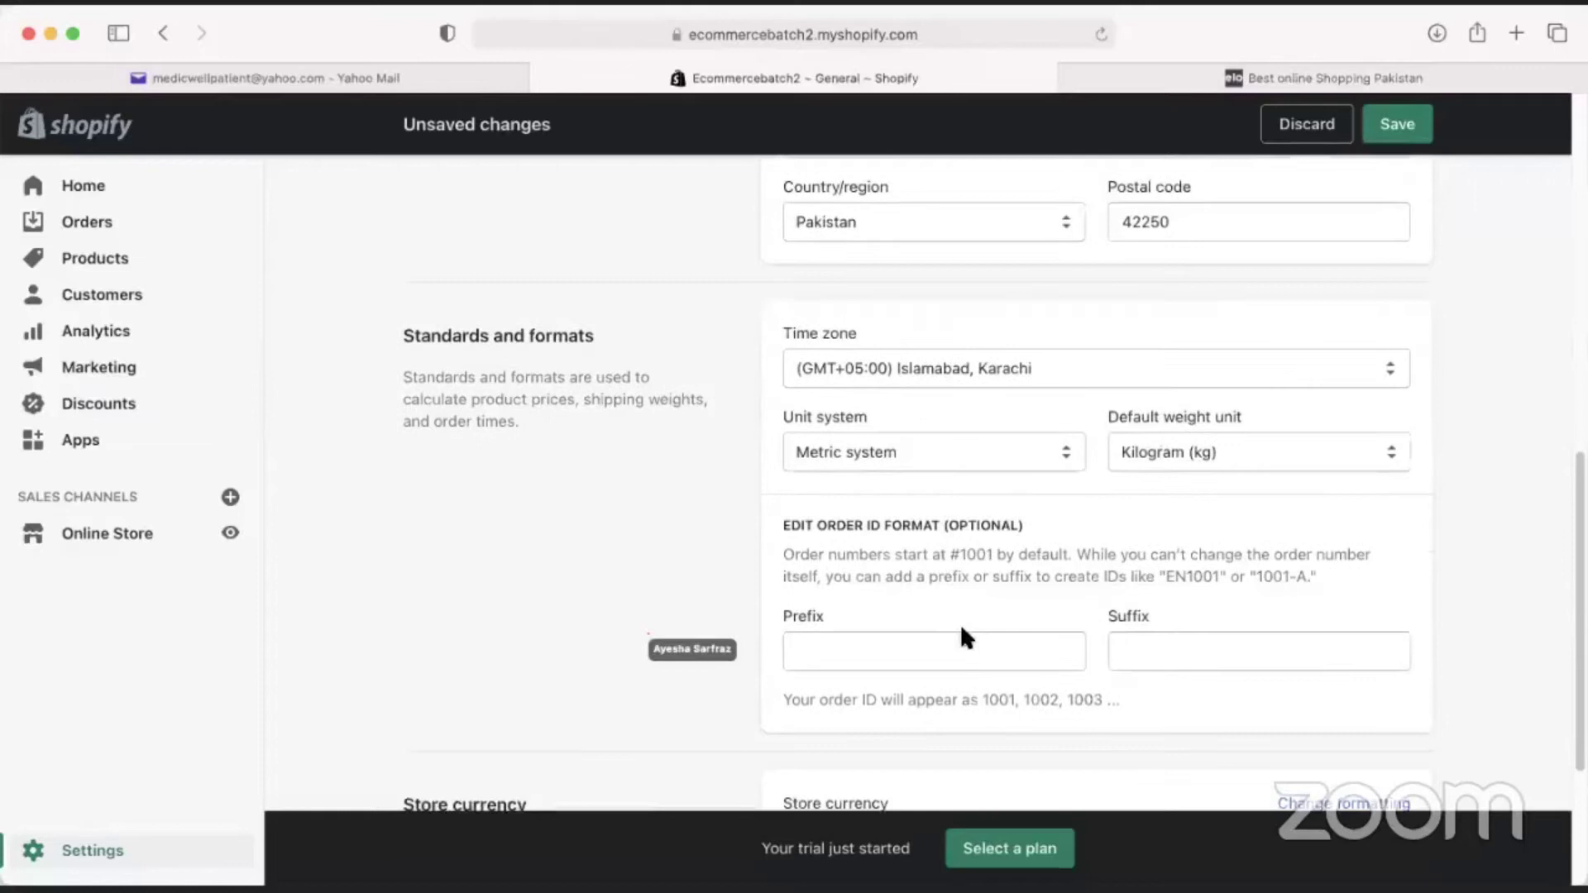
{"action": "scroll", "coordinate": [960, 633], "scroll_direction": "down", "scroll_amount": 5}
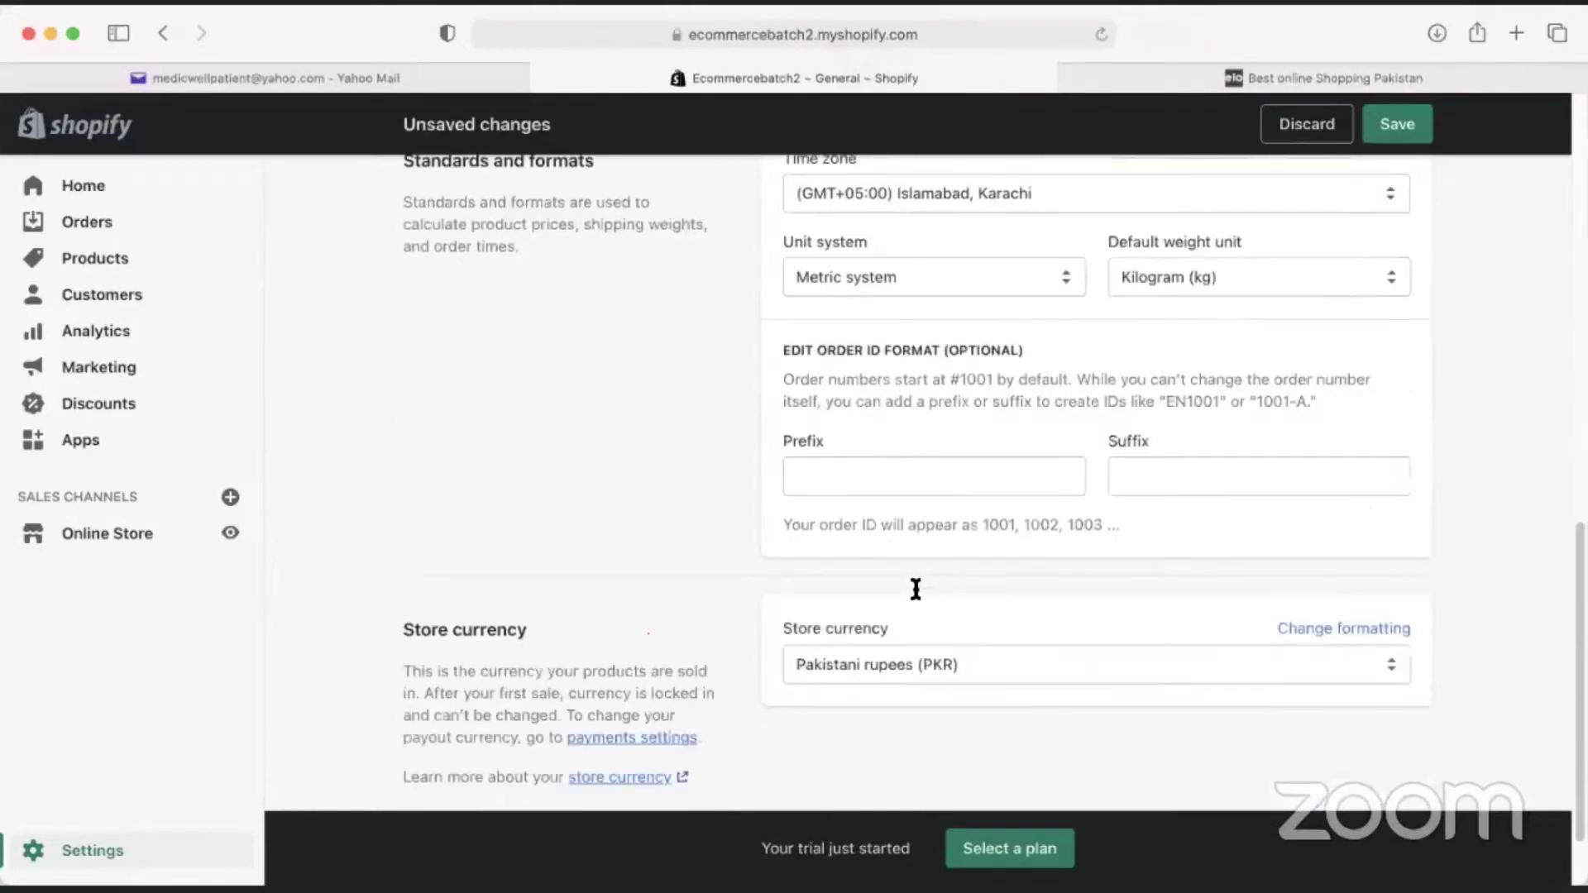
{"action": "scroll", "coordinate": [916, 589], "scroll_direction": "down", "scroll_amount": 3}
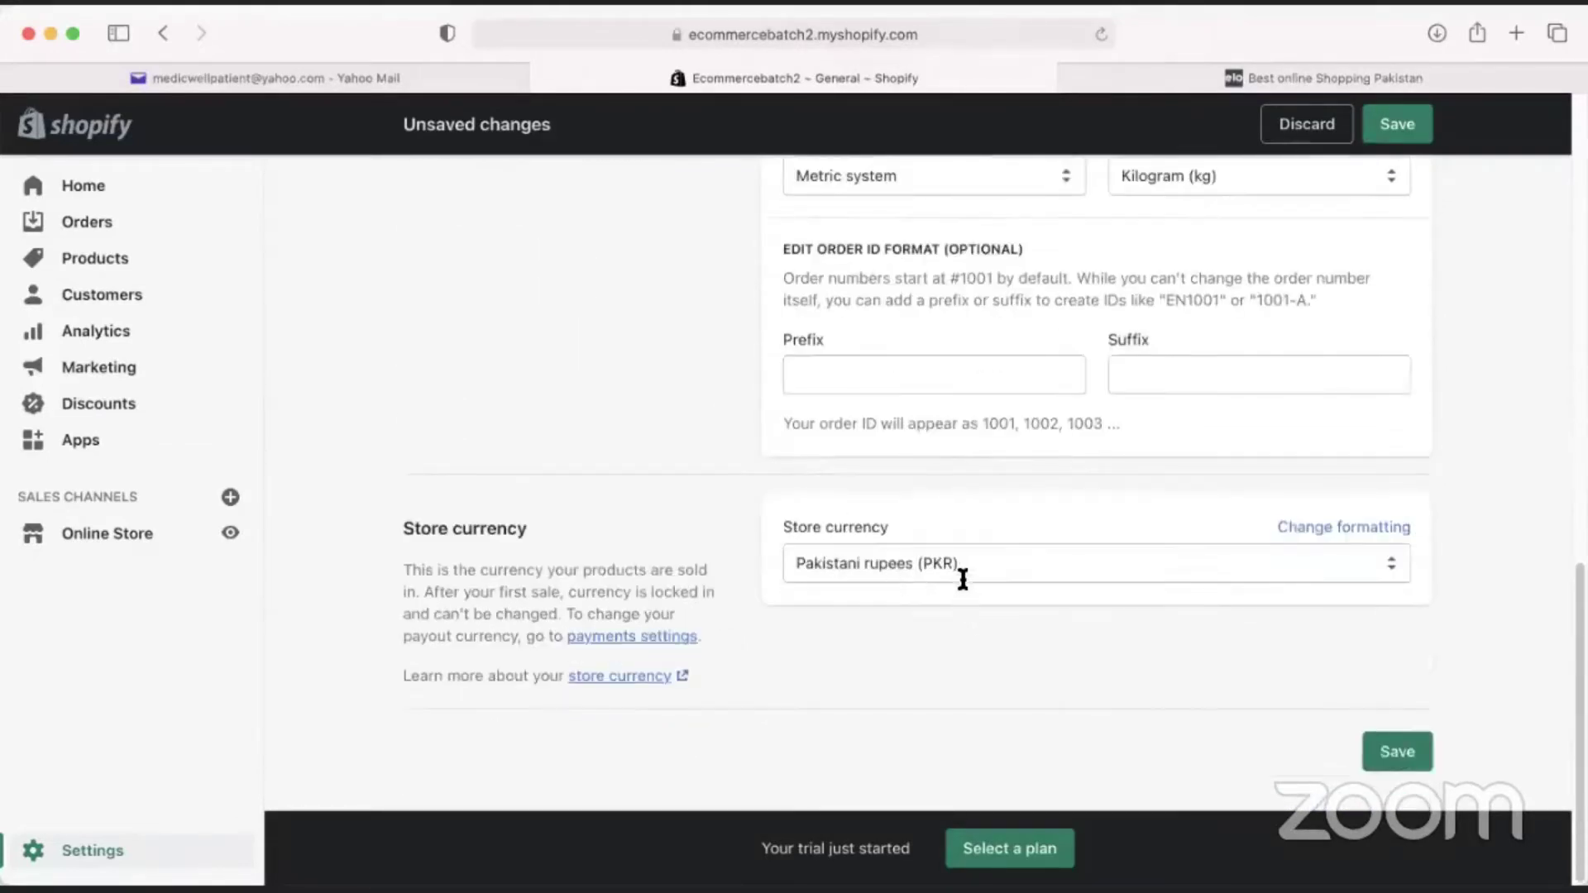
Switch the store currency from PKR to US dollars (USD) and save the settings.
{"action": "left_click", "coordinate": [966, 567]}
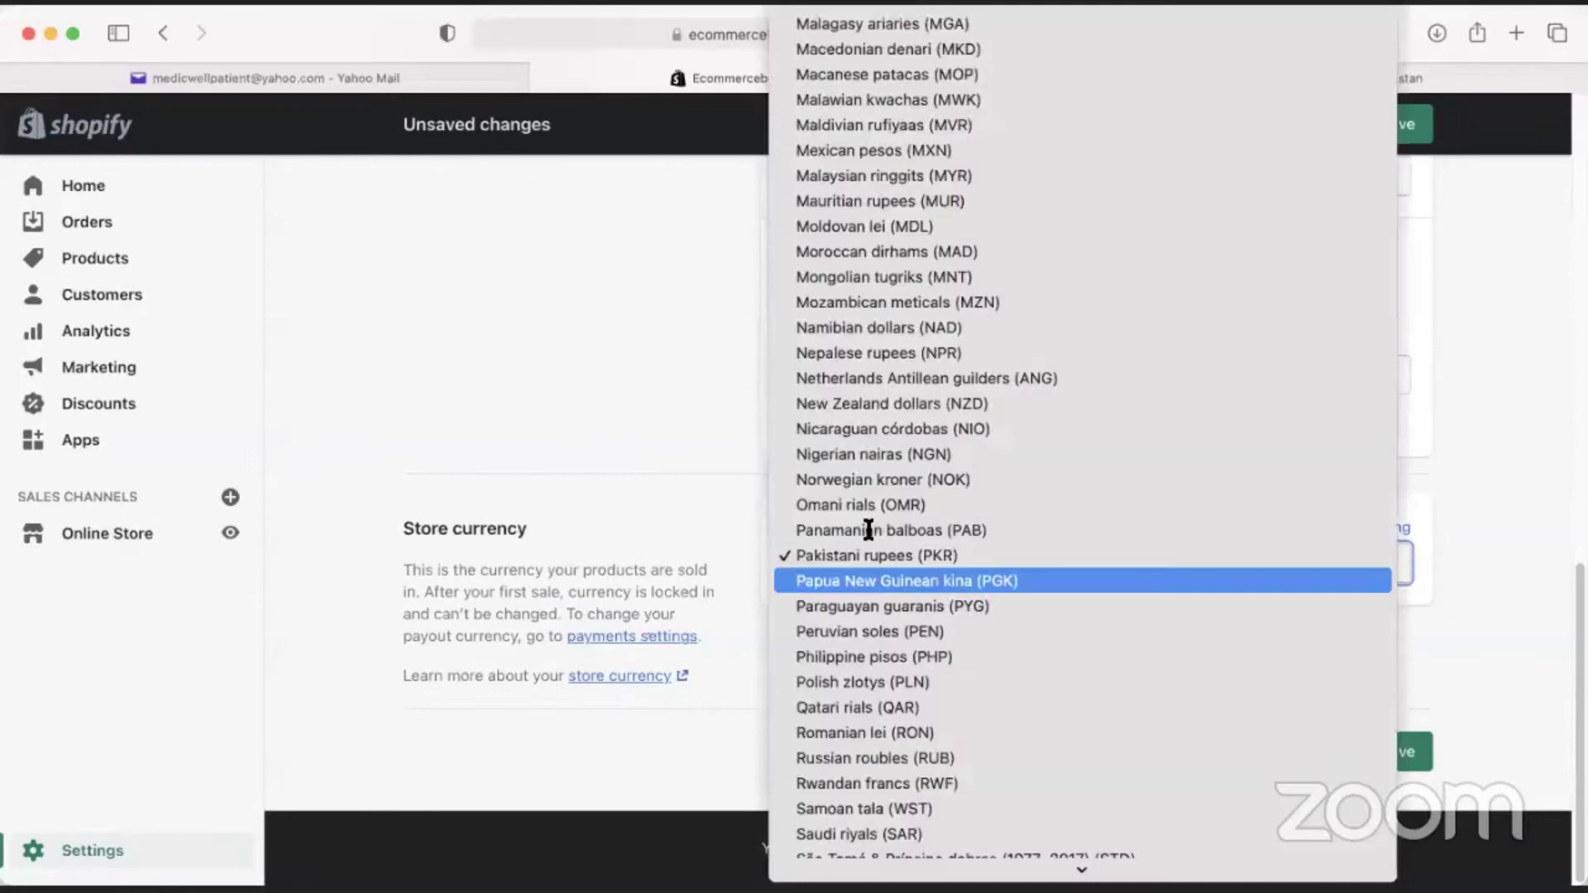
{"action": "scroll", "coordinate": [1045, 557], "scroll_direction": "up", "scroll_amount": 10}
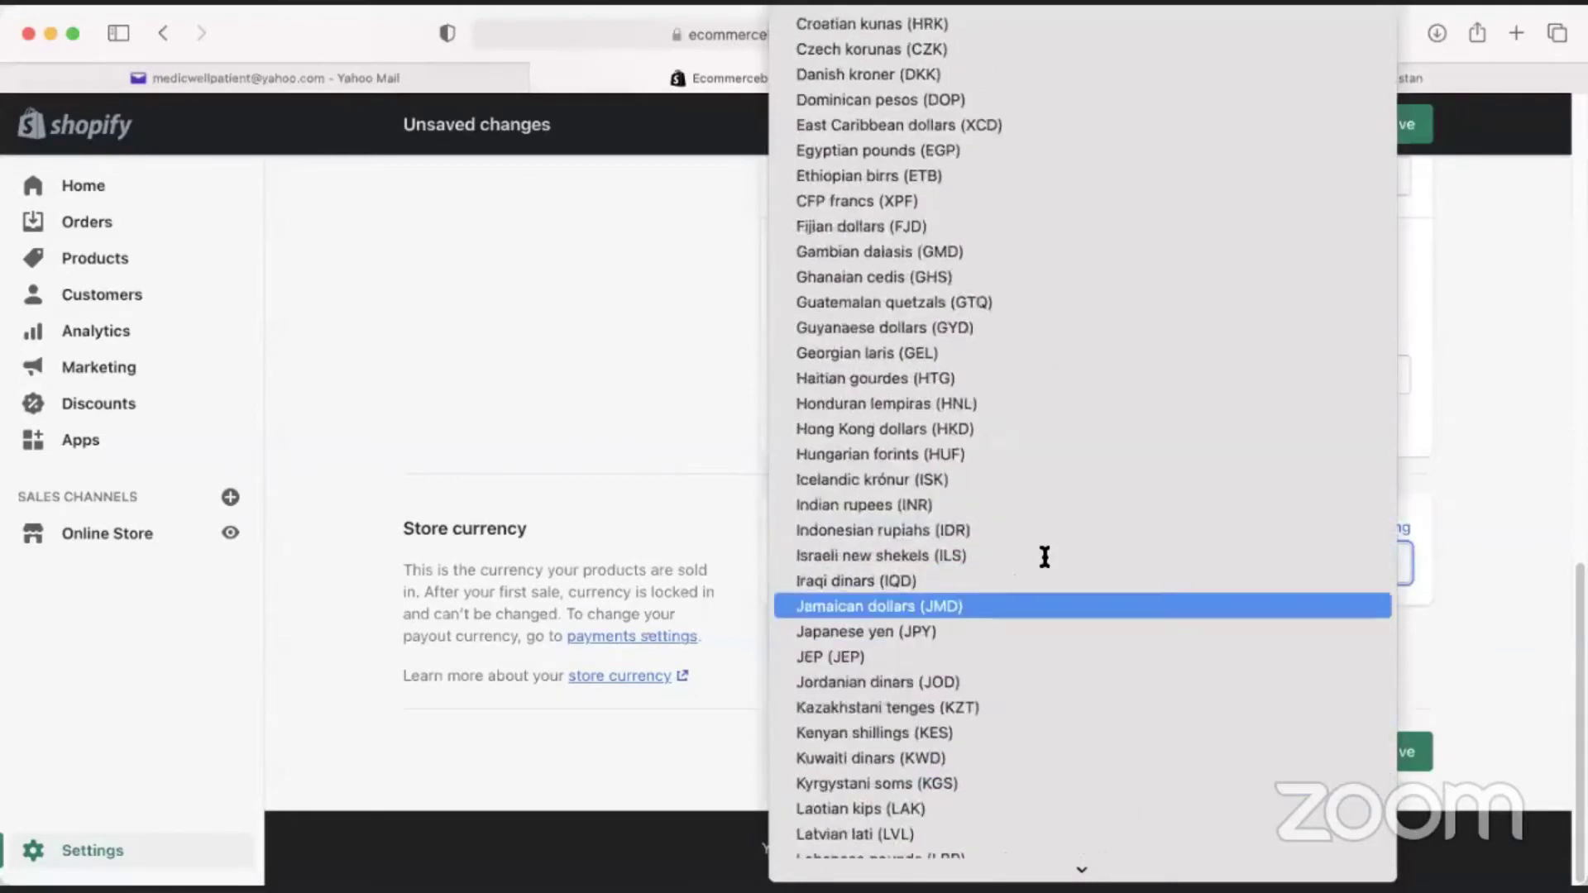
{"action": "scroll", "coordinate": [1034, 546], "scroll_direction": "up", "scroll_amount": 5}
{"action": "scroll", "coordinate": [971, 514], "scroll_direction": "up", "scroll_amount": 5}
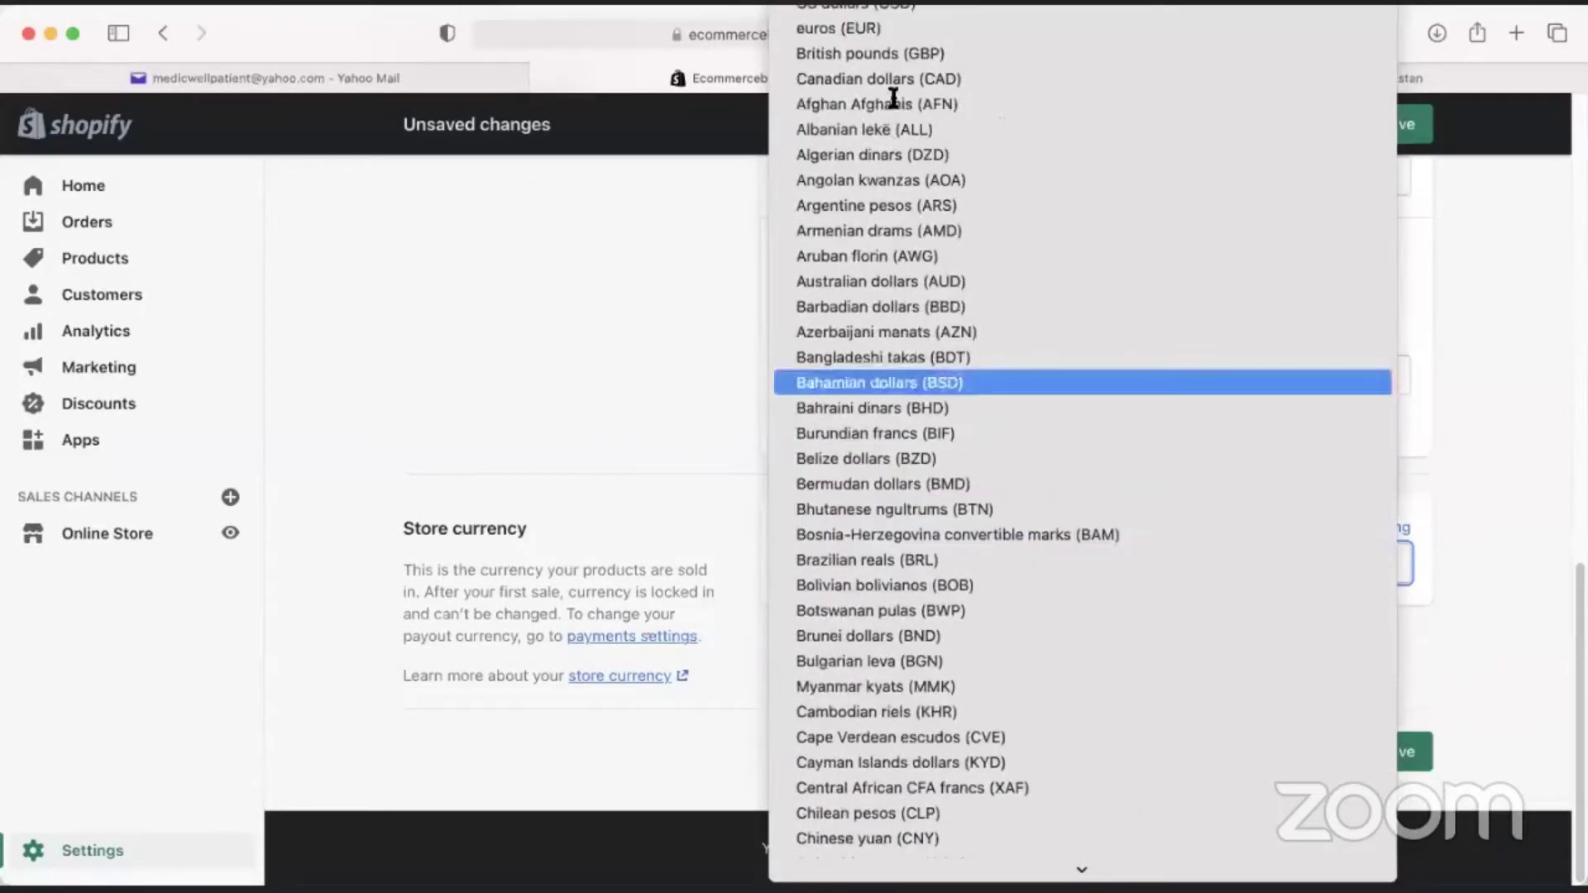
{"action": "left_click", "coordinate": [901, 7]}
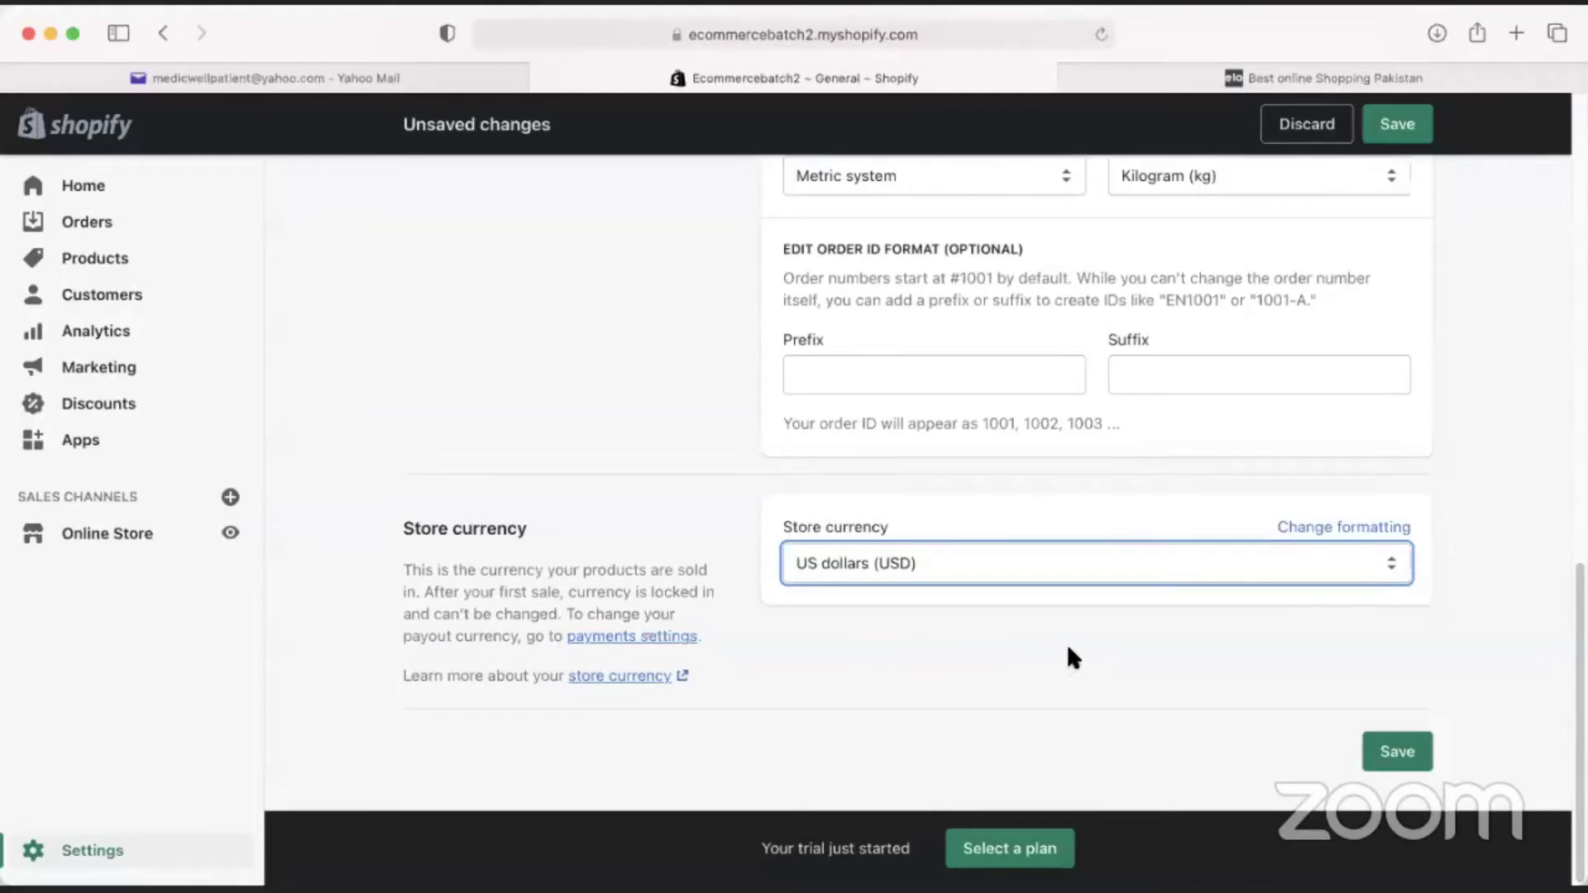
{"action": "left_click", "coordinate": [1407, 754]}
{"action": "scroll", "coordinate": [1011, 630], "scroll_direction": "up", "scroll_amount": 10}
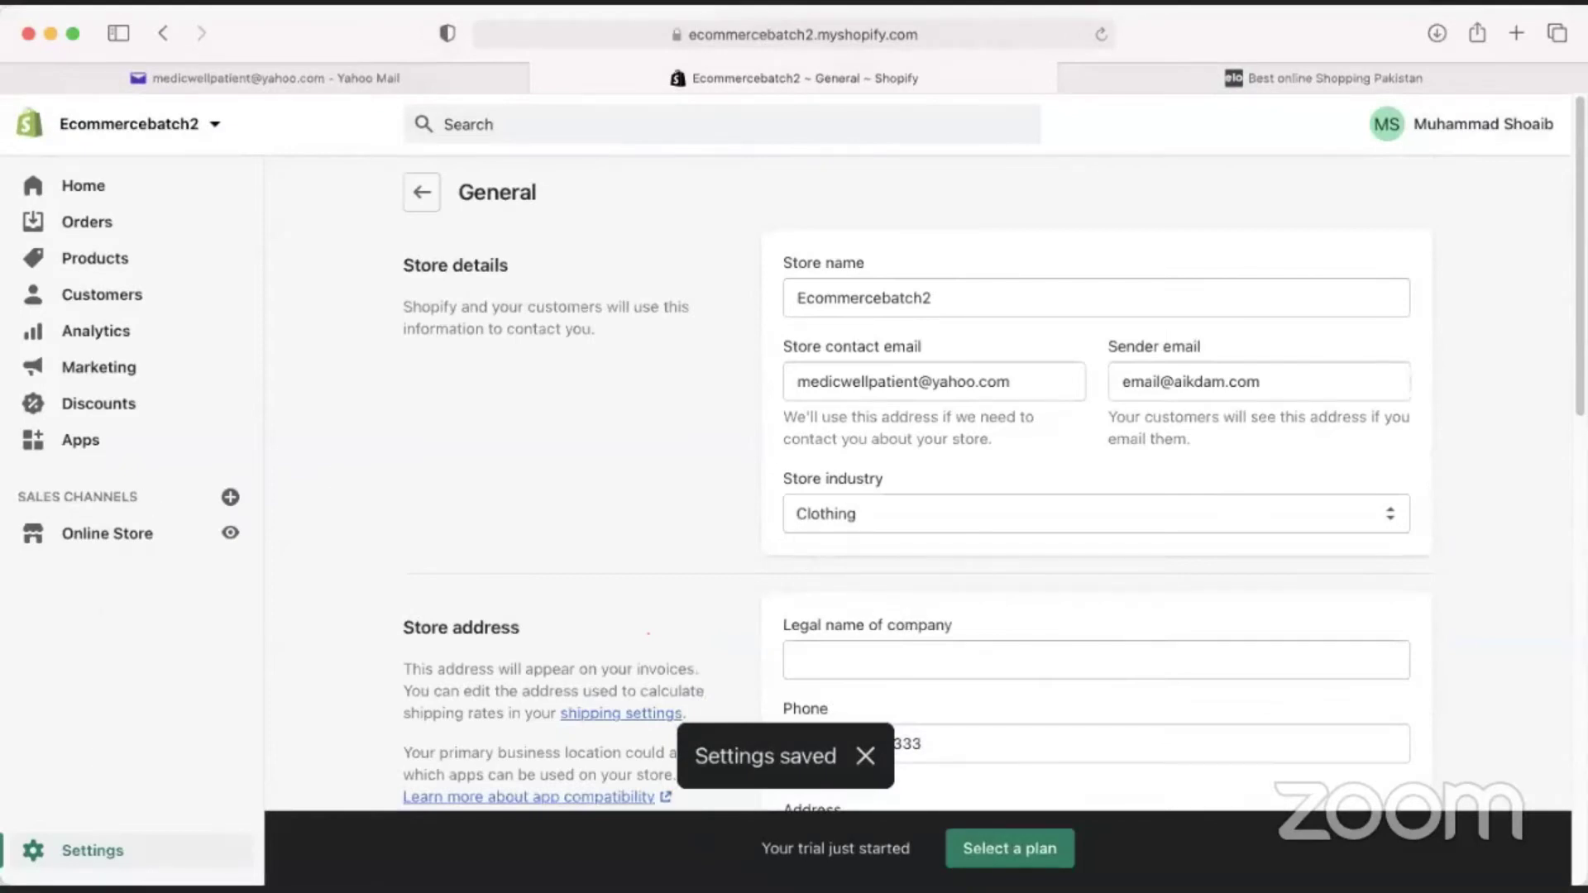
{"action": "left_click", "coordinate": [193, 838]}
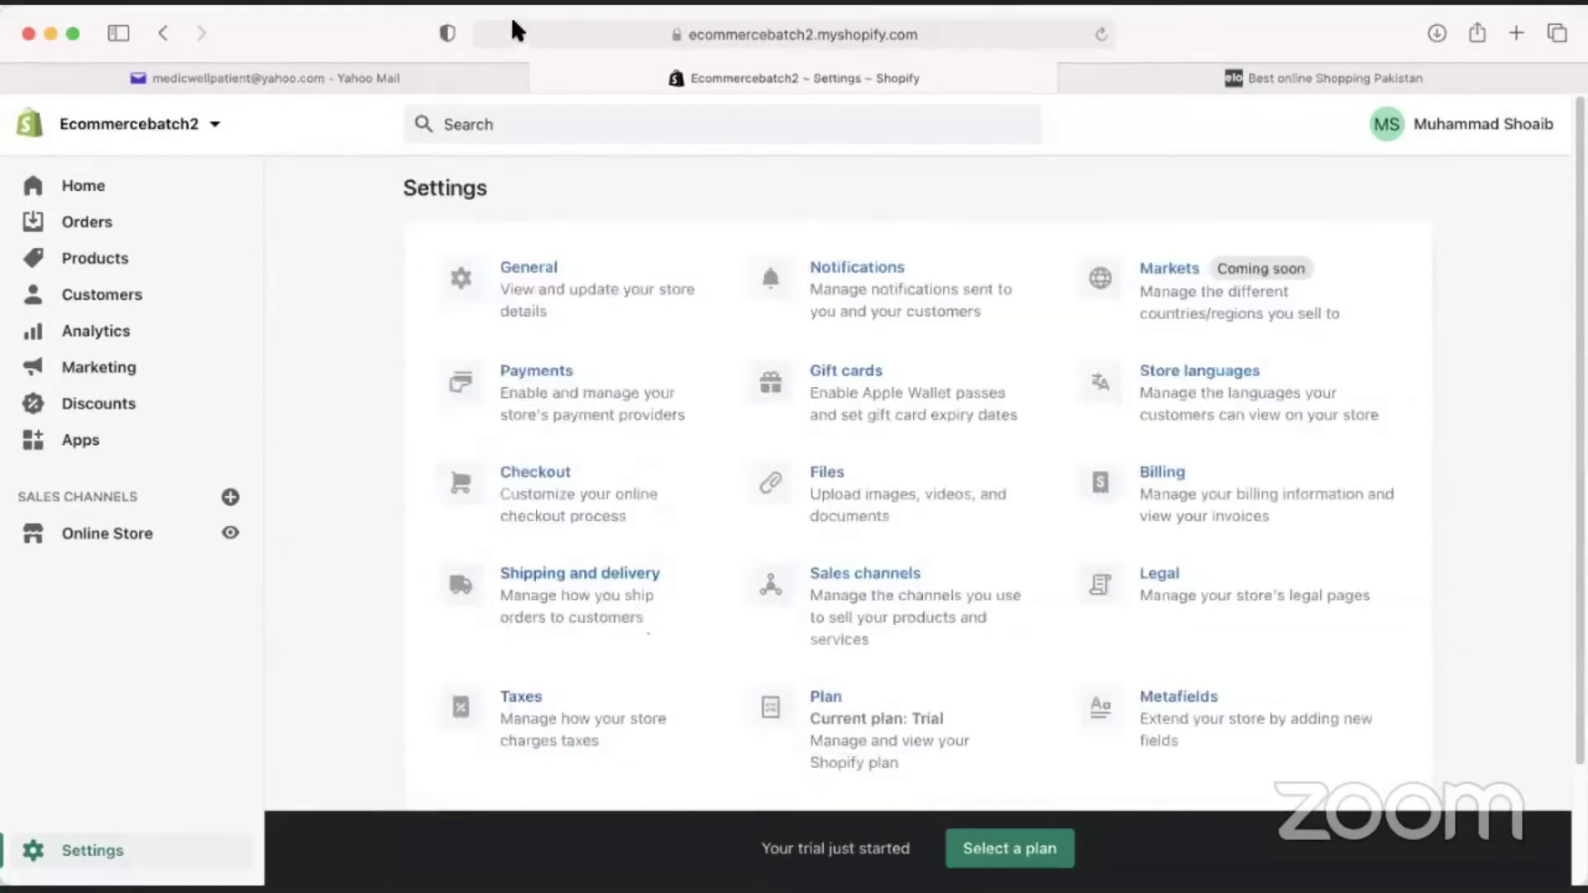
Open Notifications settings, browse the Orders email list, and open Order confirmation.
{"action": "left_click", "coordinate": [896, 291]}
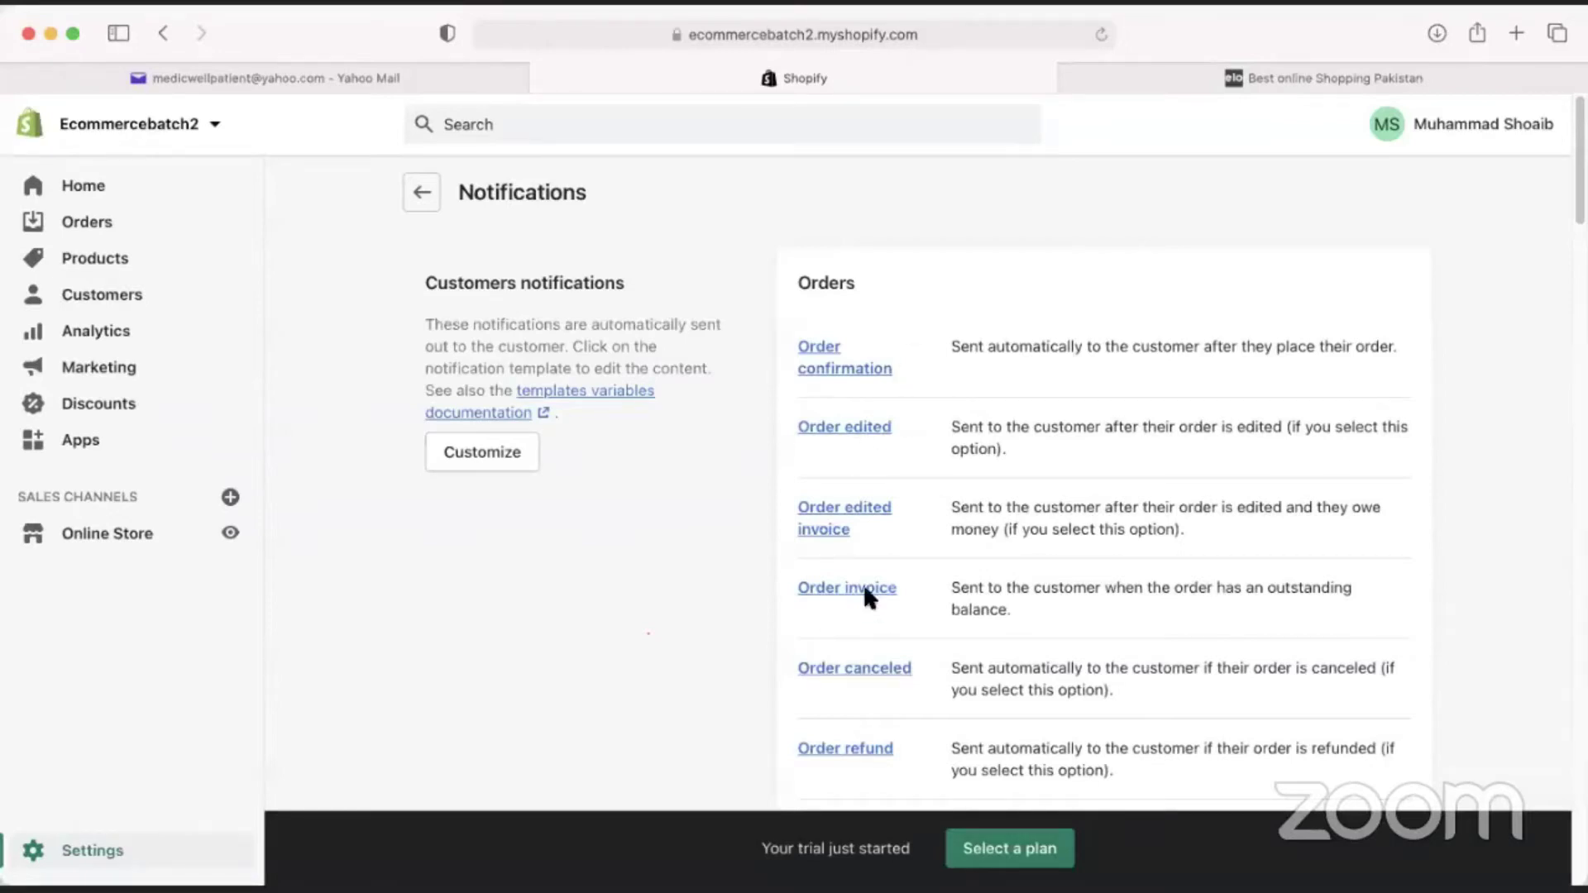
{"action": "scroll", "coordinate": [855, 588], "scroll_direction": "down", "scroll_amount": 3}
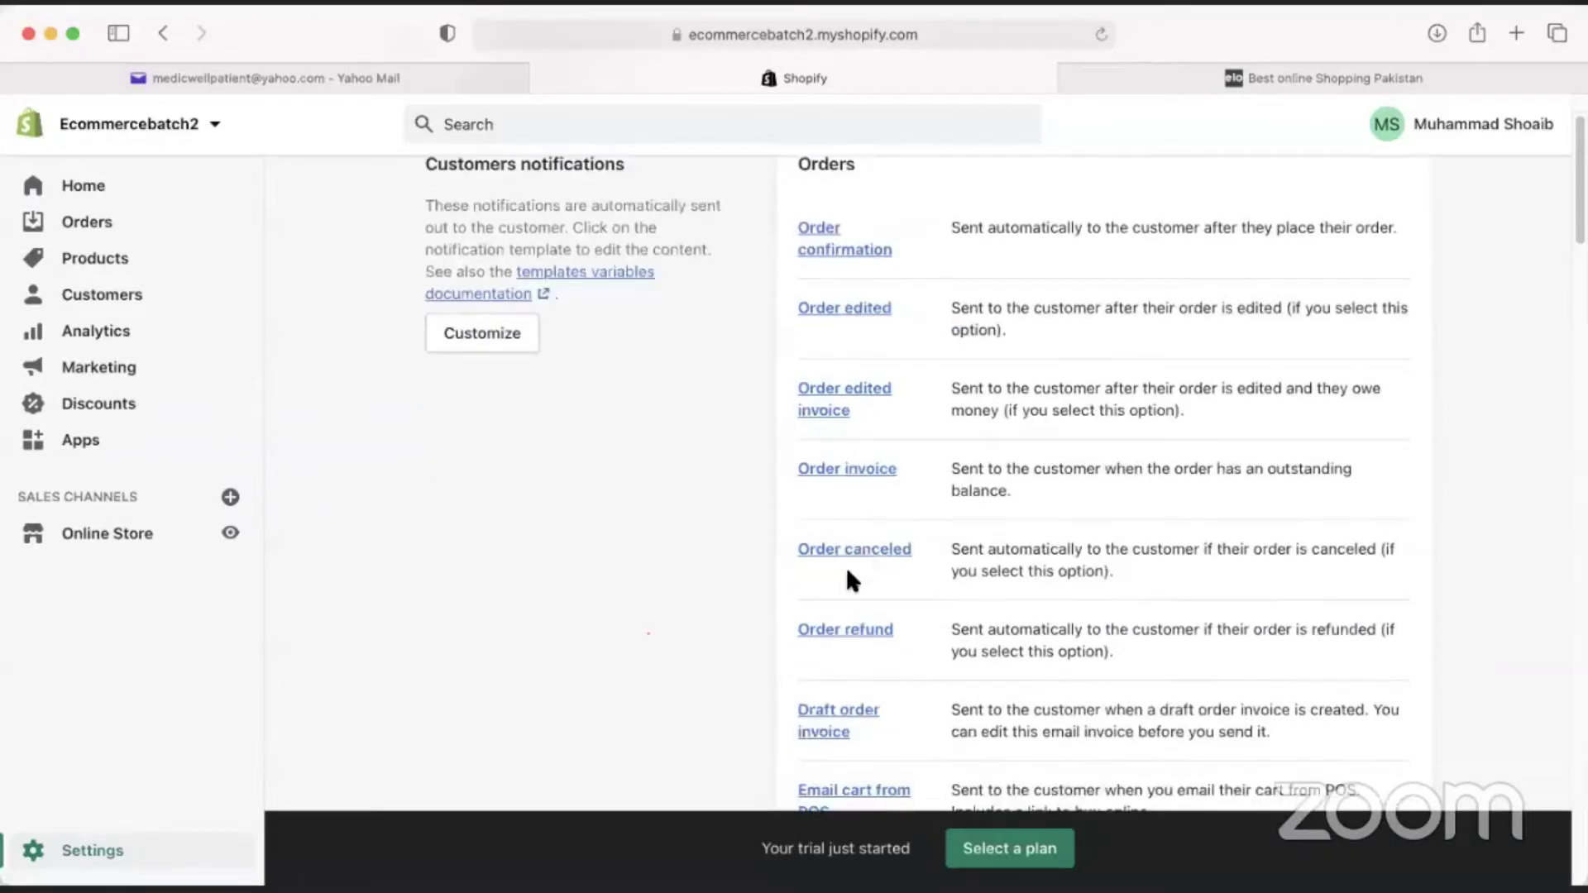
{"action": "scroll", "coordinate": [846, 566], "scroll_direction": "down", "scroll_amount": 9}
{"action": "scroll", "coordinate": [867, 635], "scroll_direction": "up", "scroll_amount": 12}
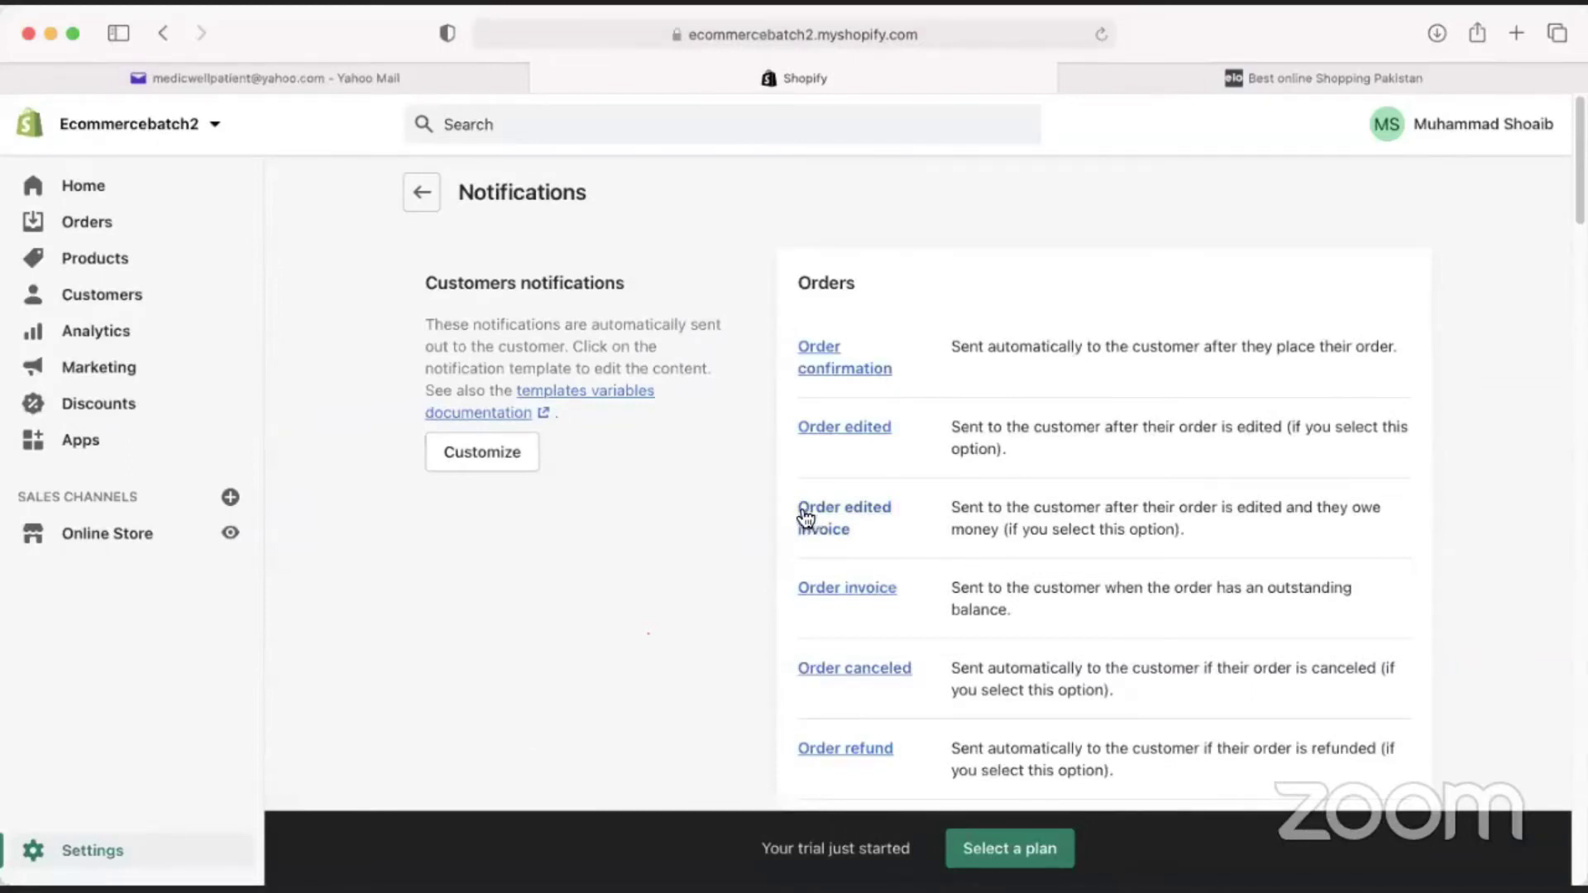
{"action": "left_click", "coordinate": [810, 347]}
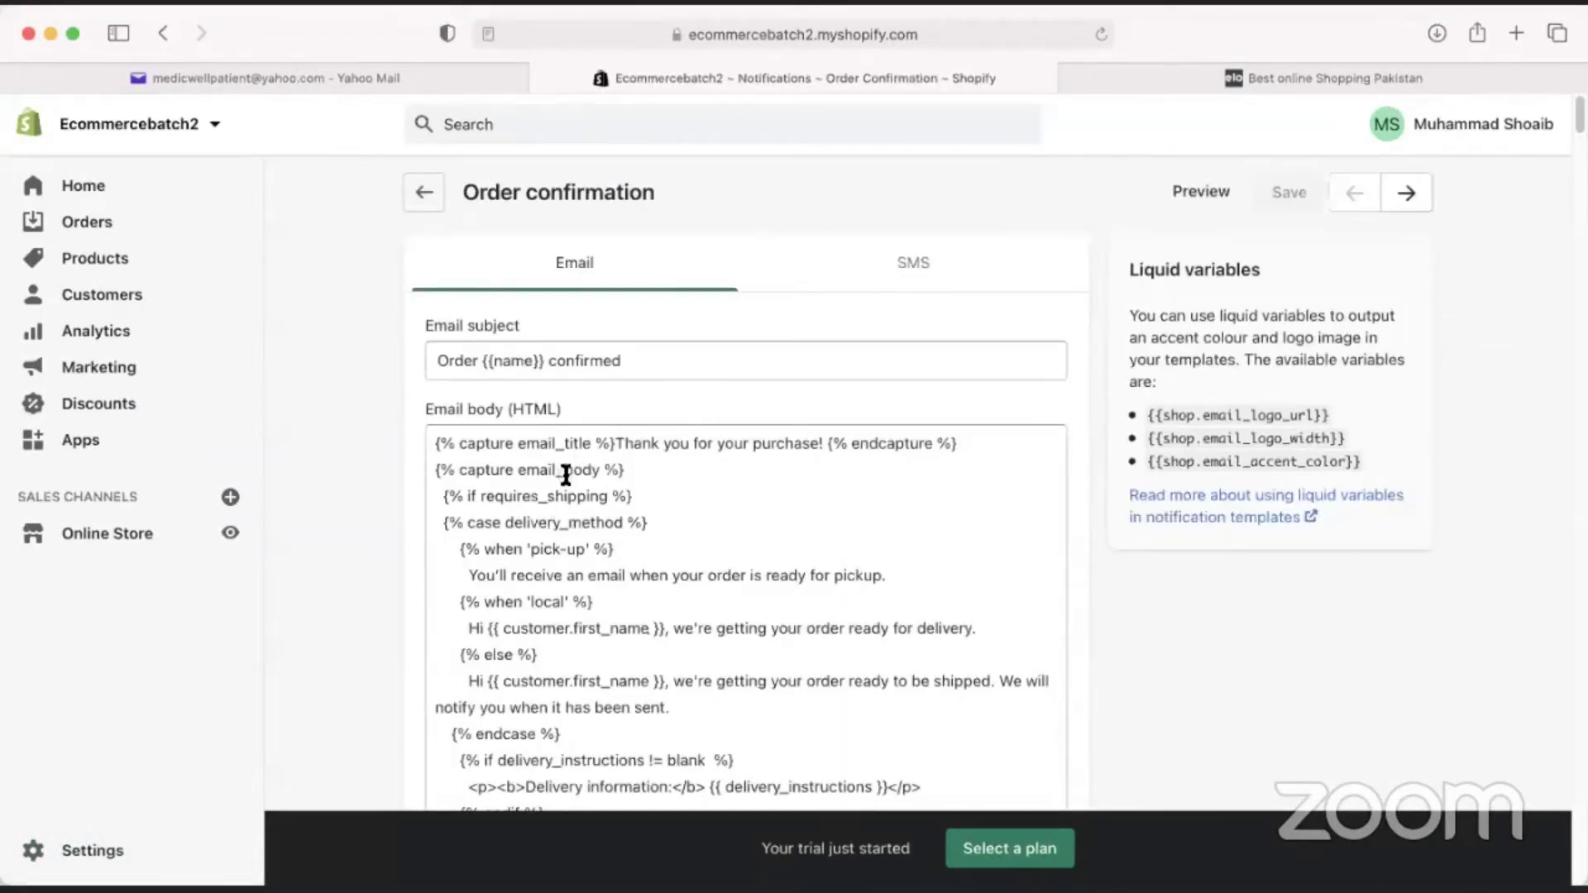
Scroll the Order confirmation HTML, check its SMS and Email versions, then open Order edited.
{"action": "scroll", "coordinate": [568, 472], "scroll_direction": "down", "scroll_amount": 15}
{"action": "scroll", "coordinate": [631, 540], "scroll_direction": "down", "scroll_amount": 15}
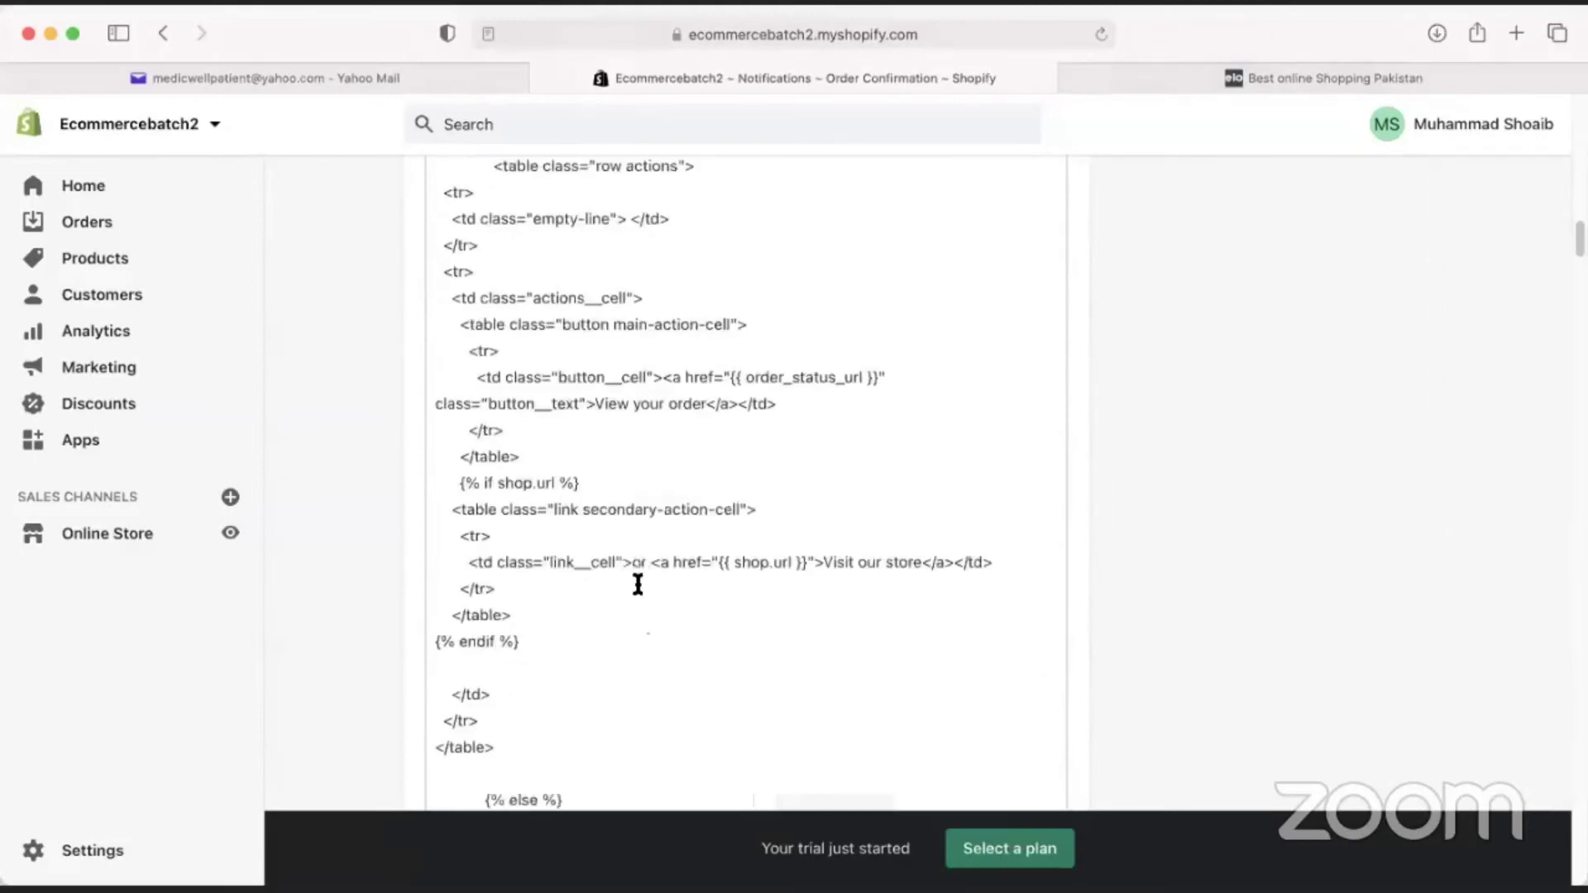
{"action": "scroll", "coordinate": [653, 597], "scroll_direction": "down", "scroll_amount": 15}
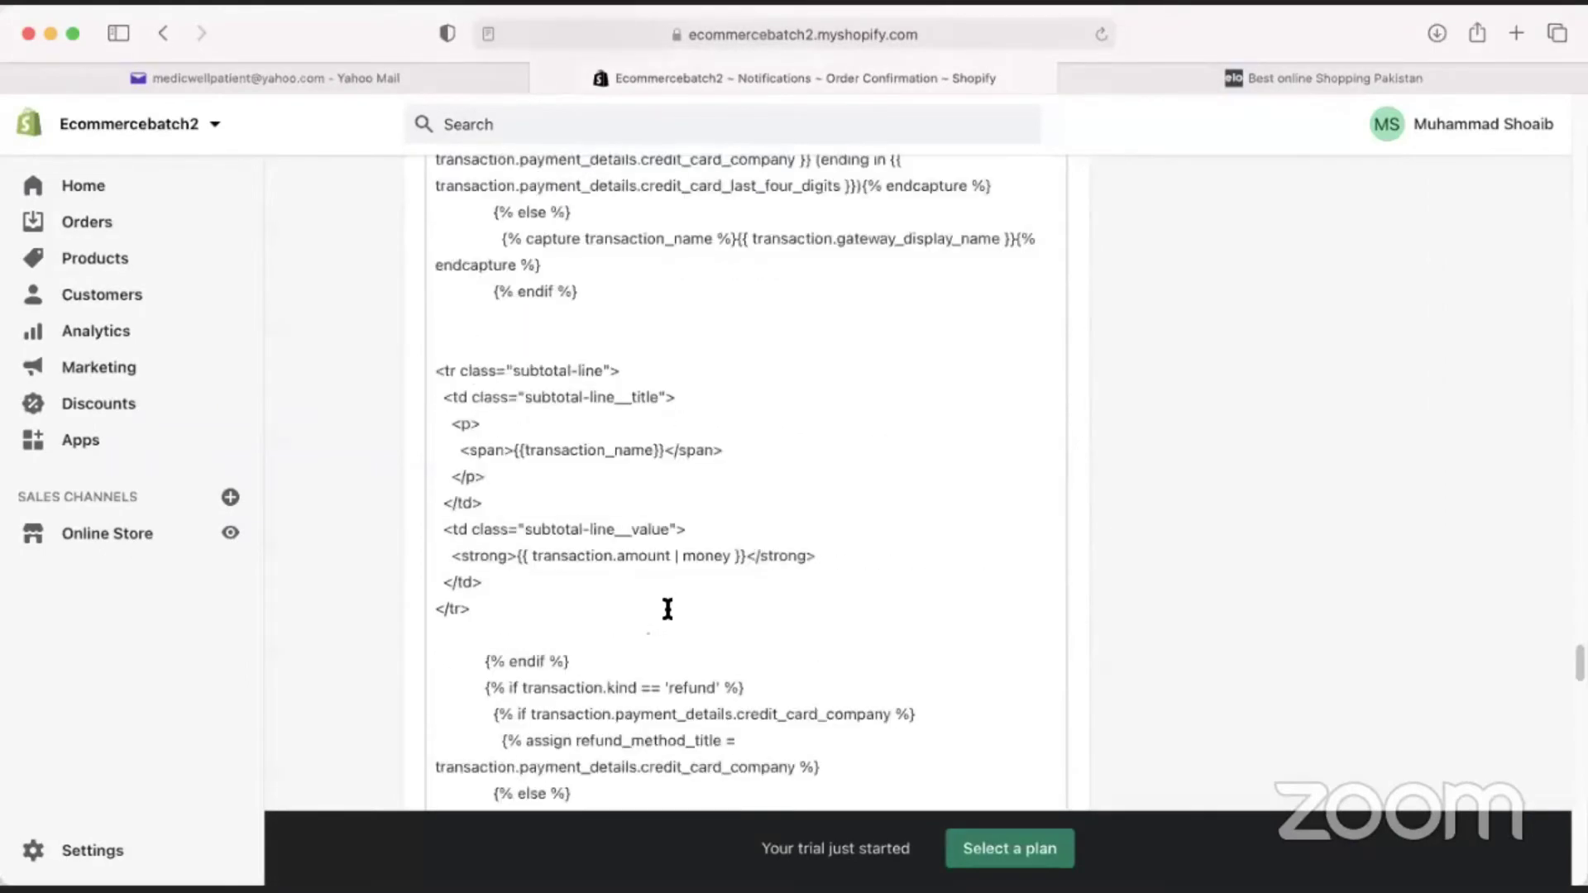
{"action": "scroll", "coordinate": [712, 589], "scroll_direction": "up", "scroll_amount": 20}
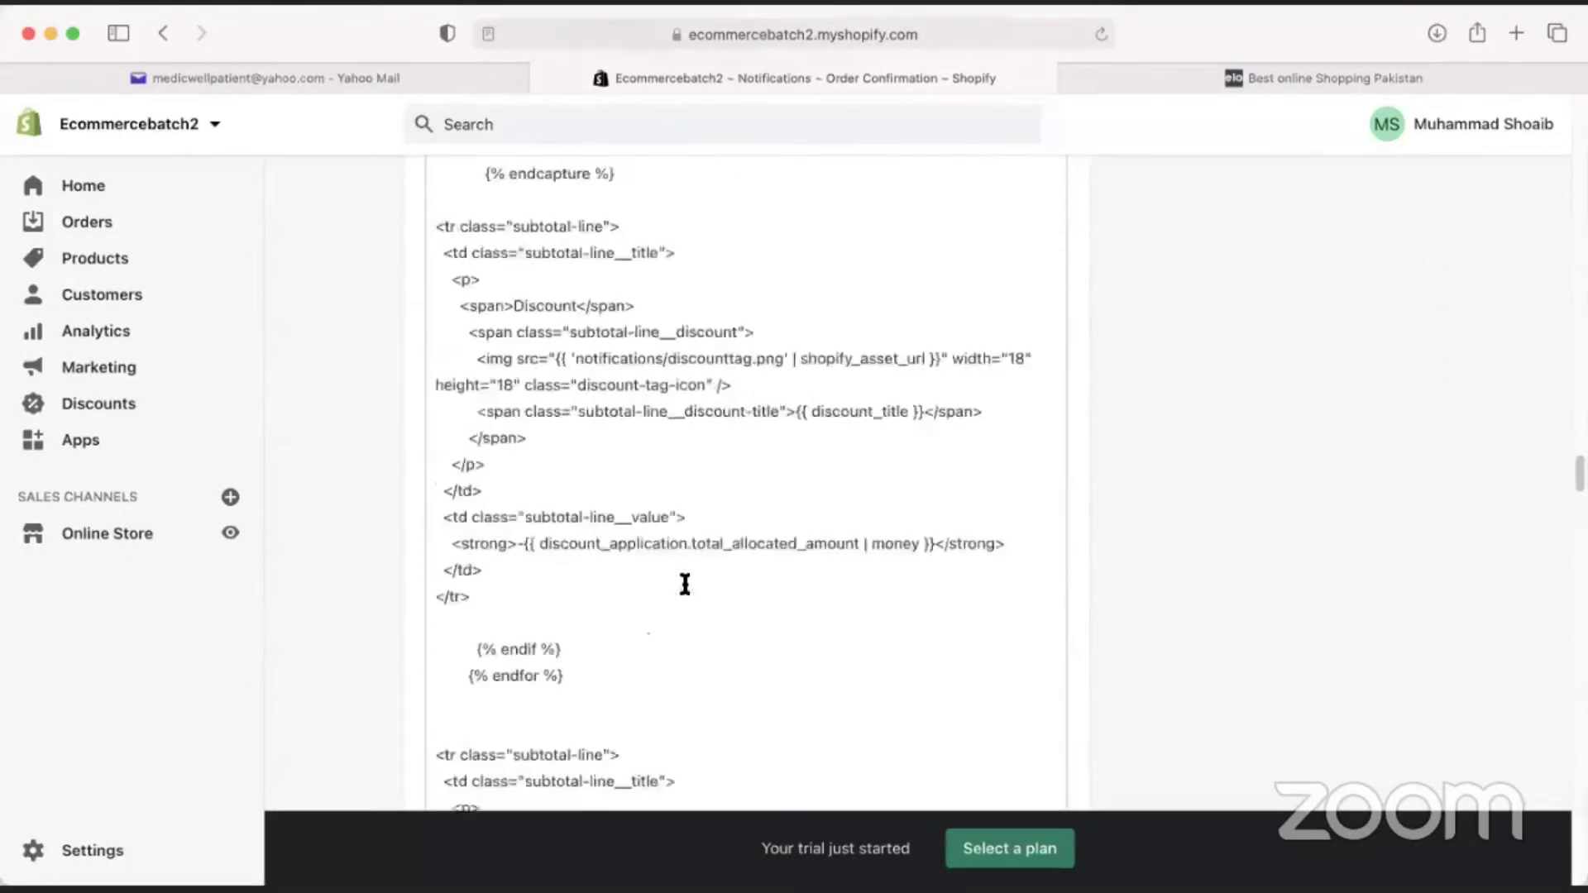
{"action": "scroll", "coordinate": [685, 585], "scroll_direction": "up", "scroll_amount": 20}
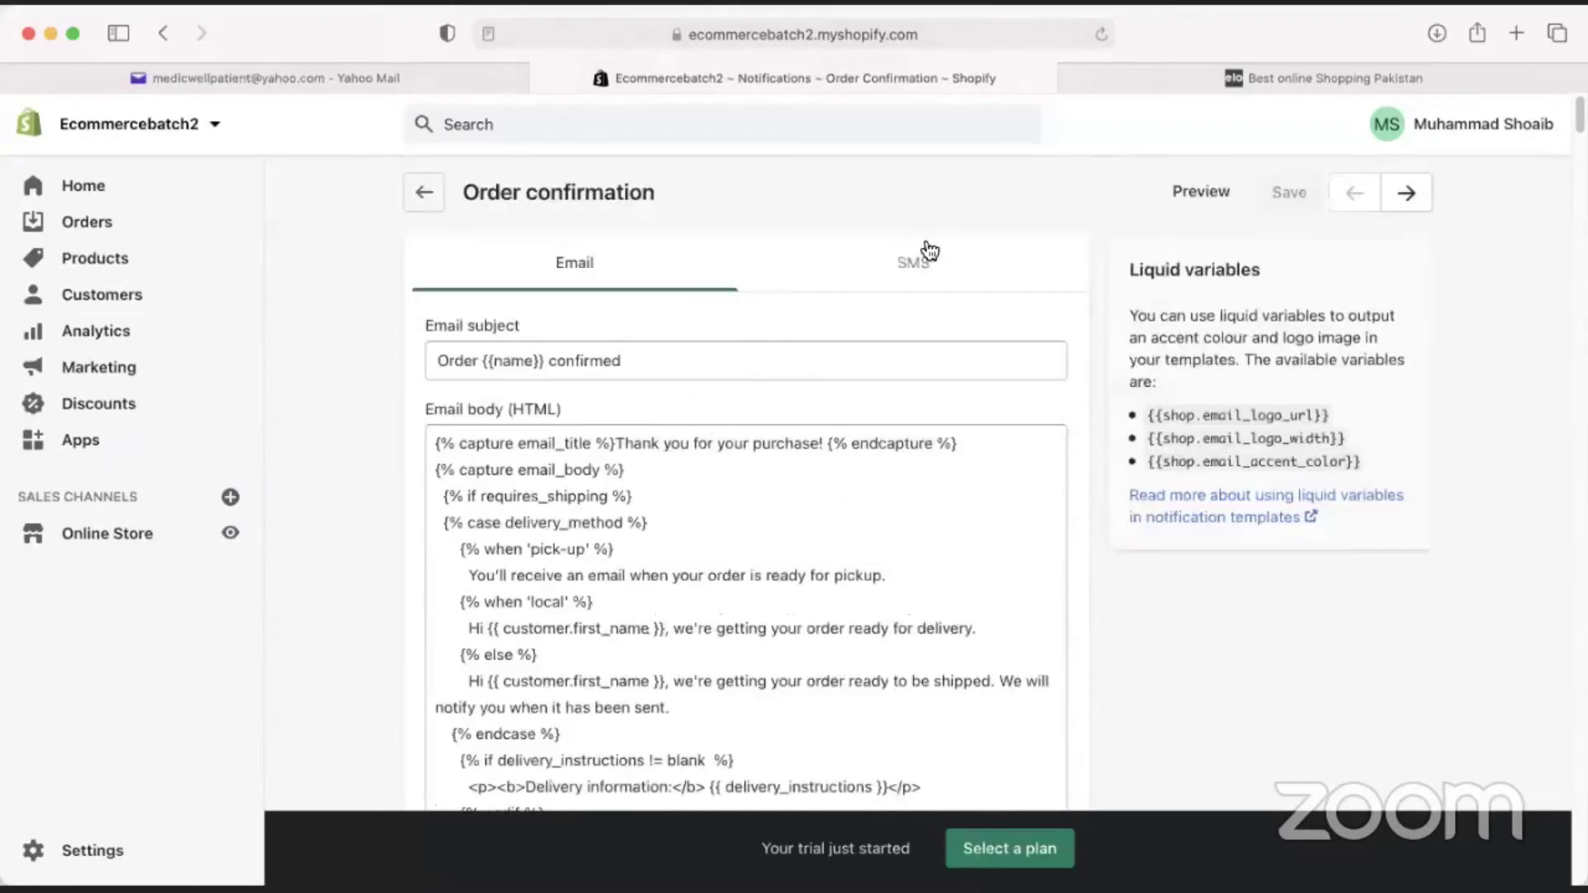
{"action": "left_click", "coordinate": [911, 259]}
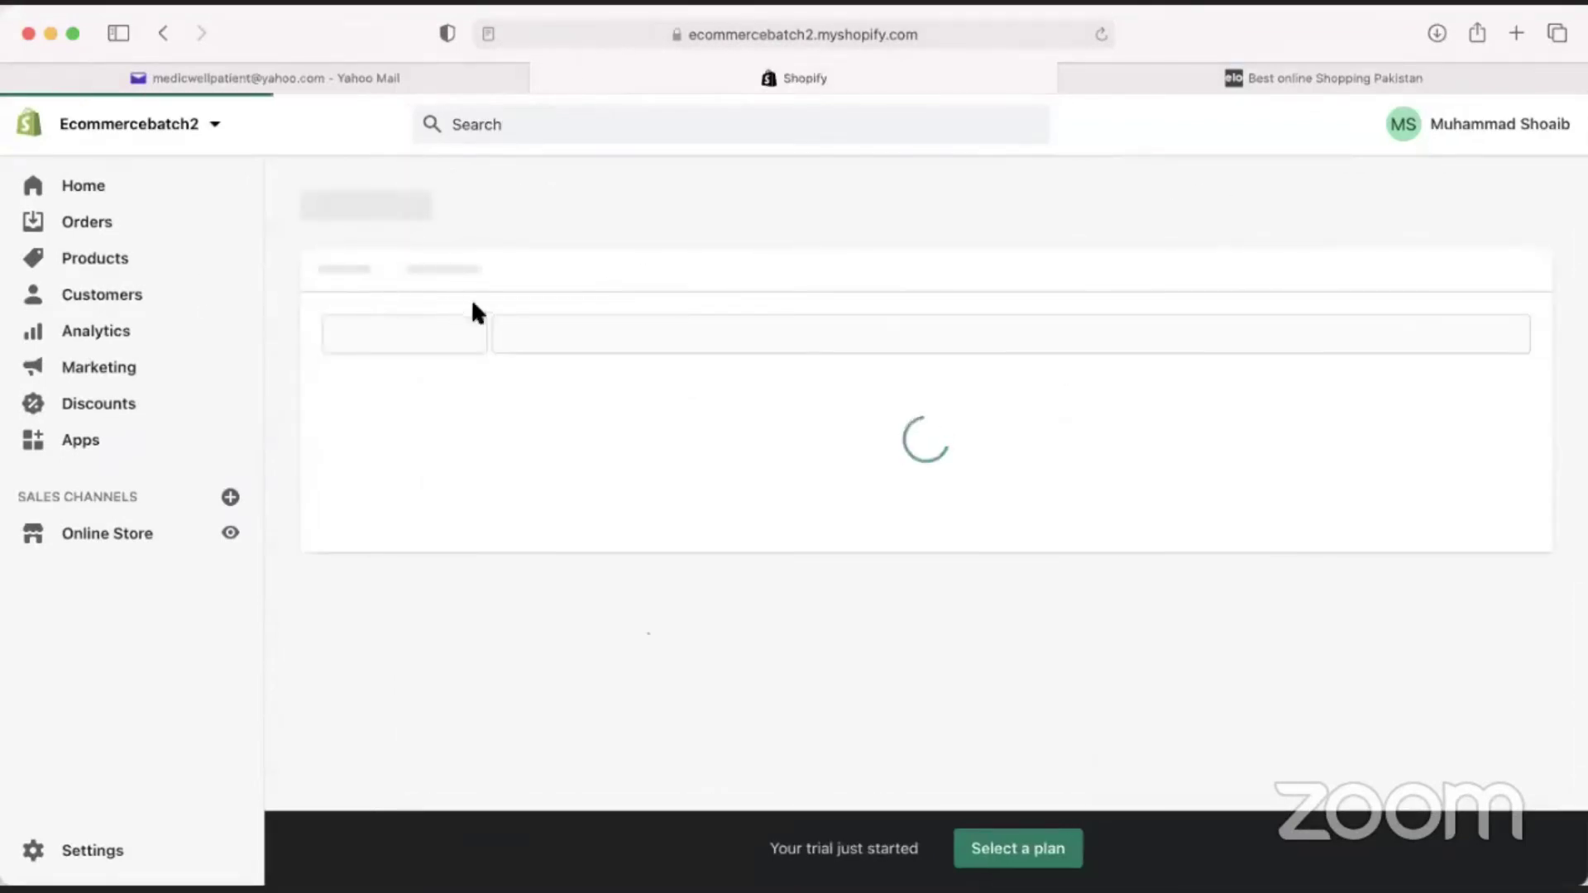
{"action": "left_click", "coordinate": [548, 266]}
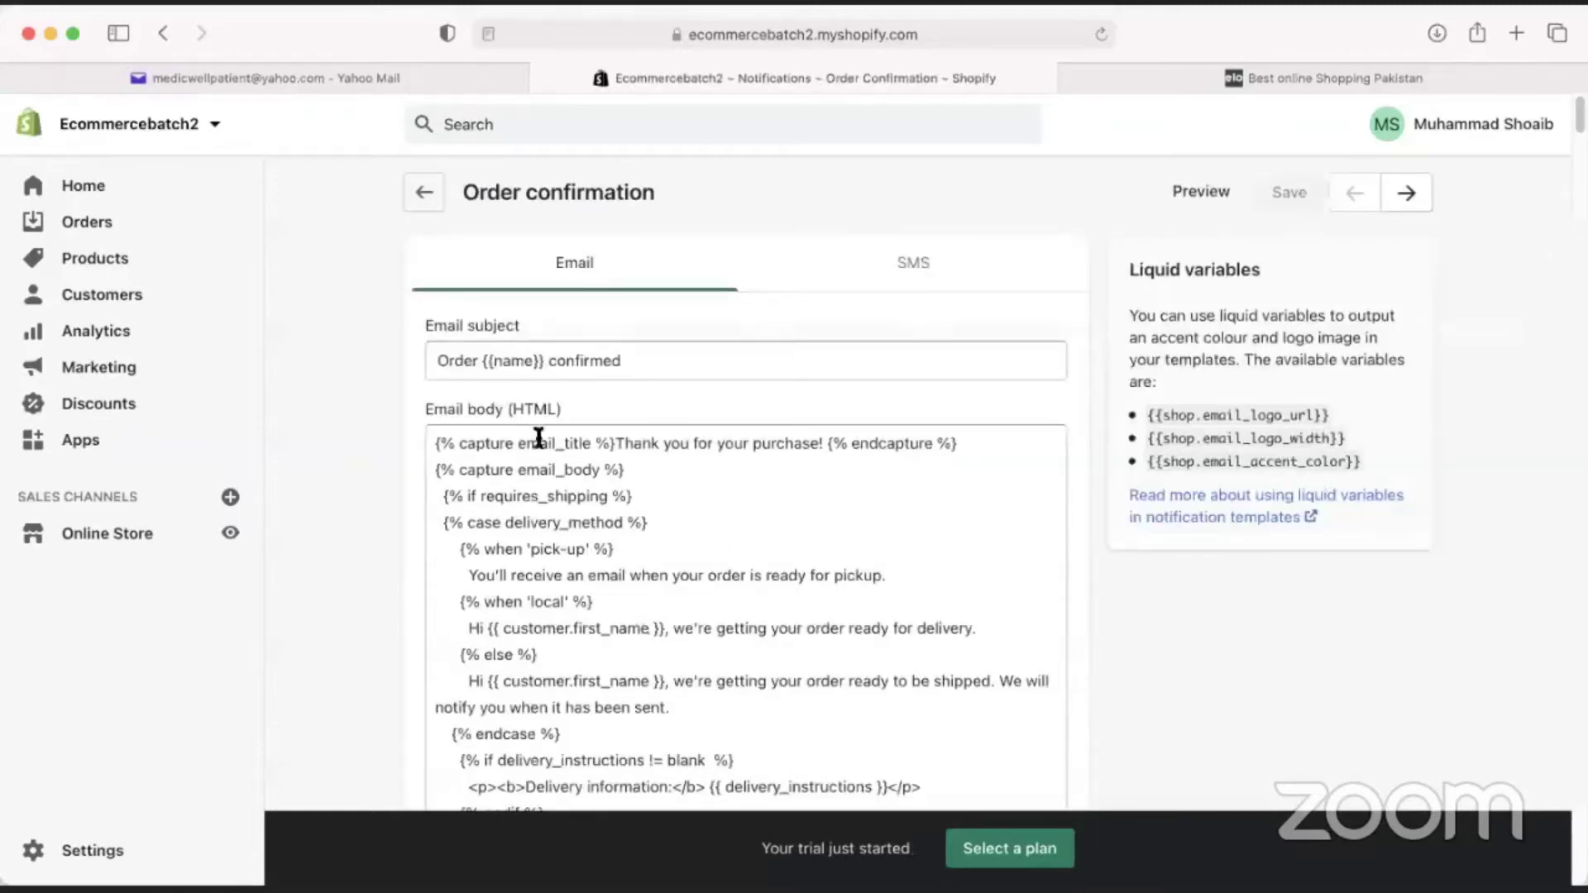
{"action": "left_click", "coordinate": [422, 195]}
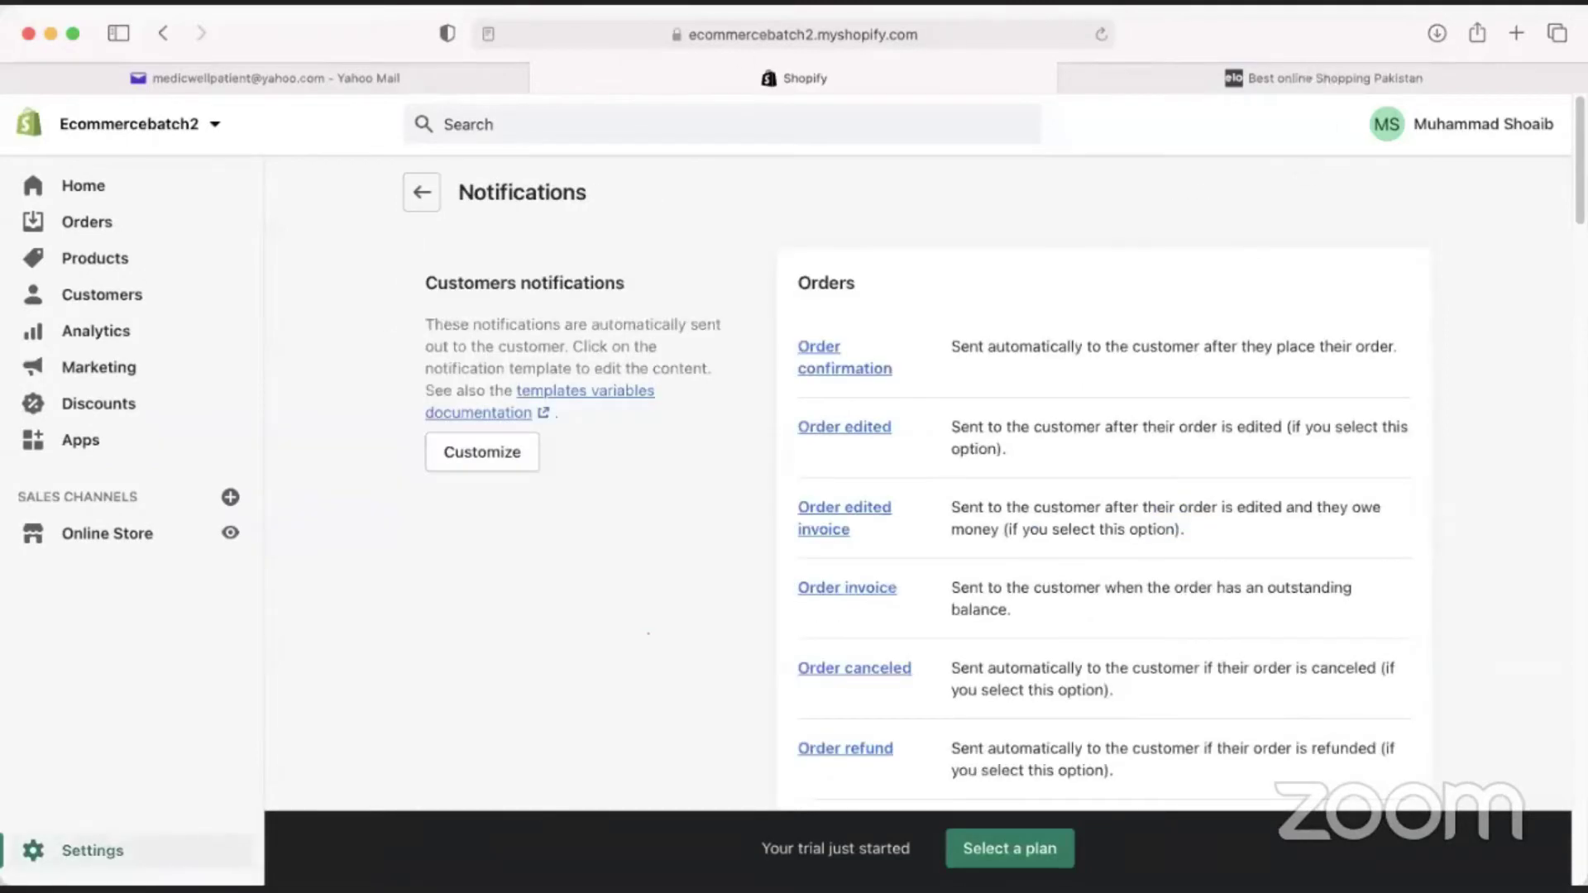
{"action": "left_click", "coordinate": [844, 427]}
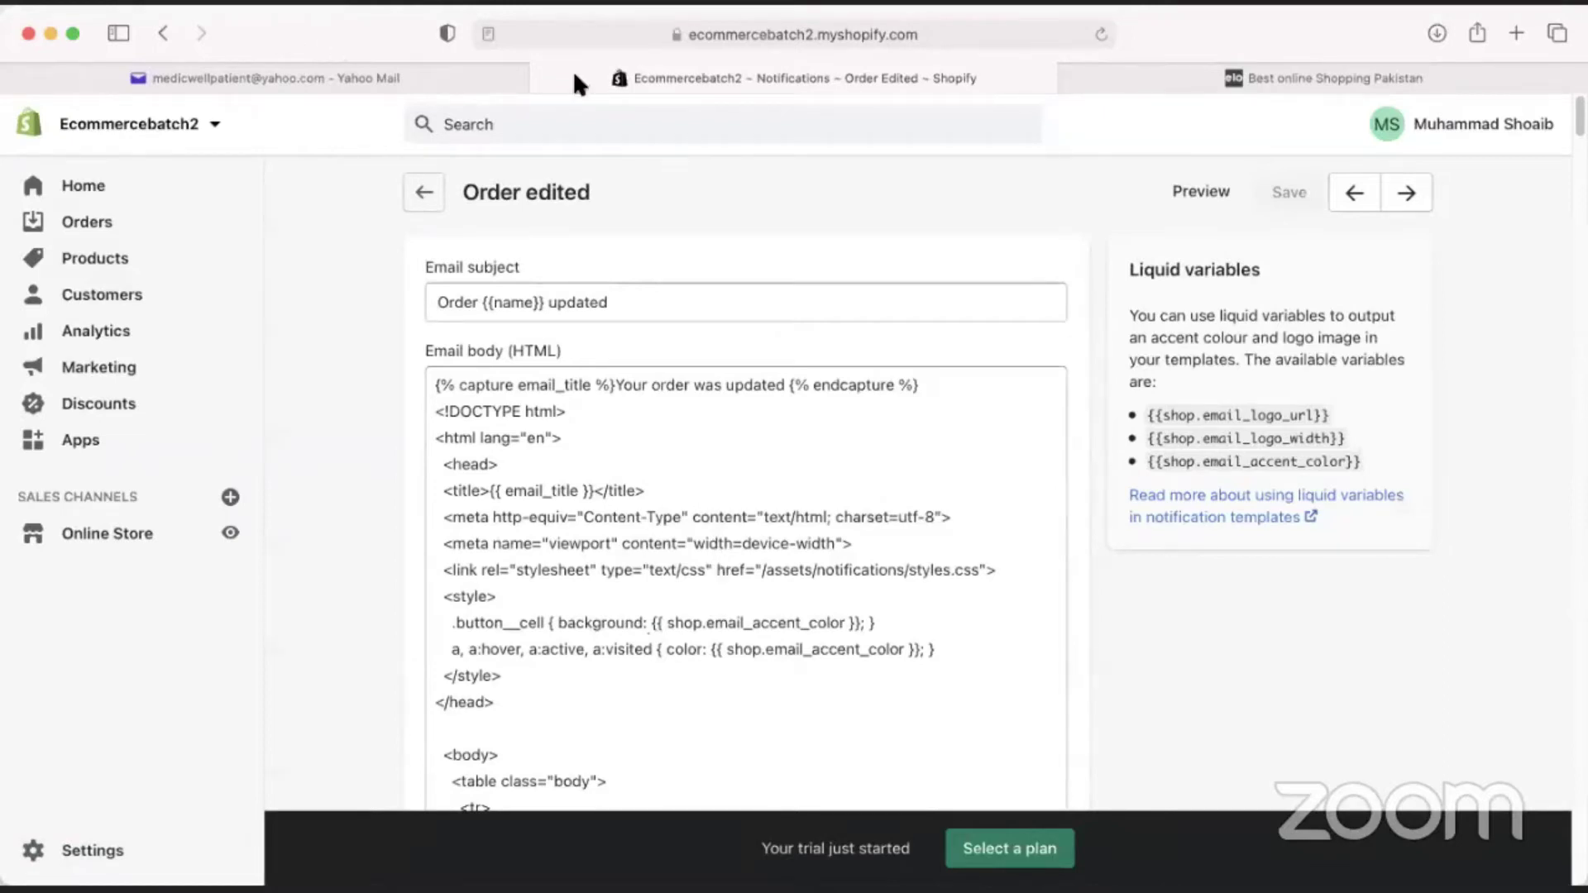
Go back from the notification templates to the Notifications list, heading toward the Settings overview.
{"action": "left_click", "coordinate": [423, 192]}
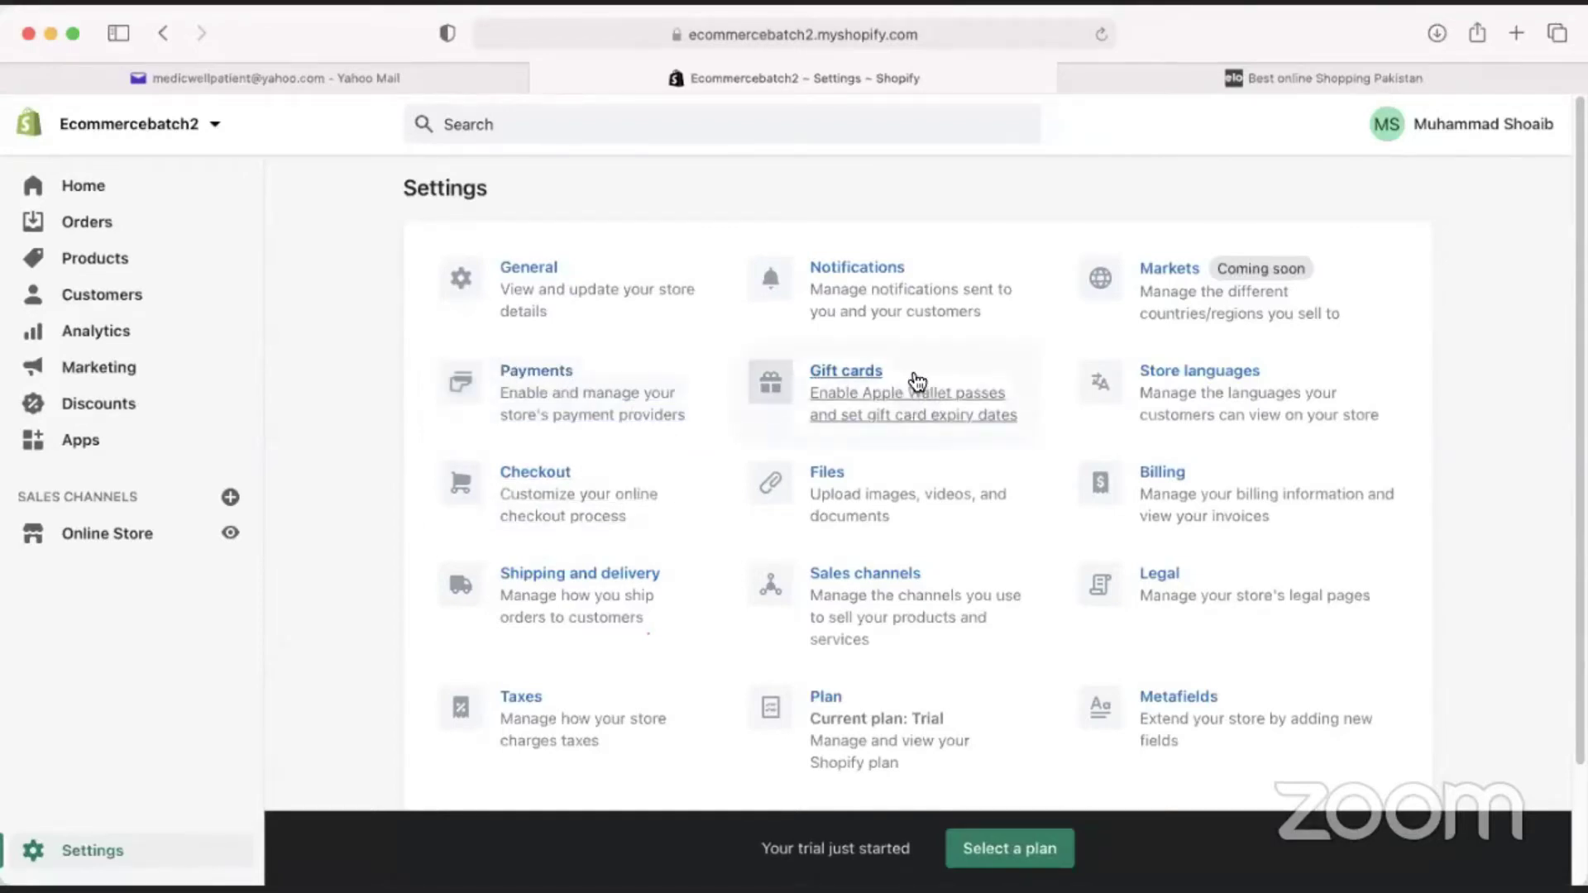
Open Gift cards settings, check the elo store's web address, then return to the Settings overview.
{"action": "left_click", "coordinate": [917, 374]}
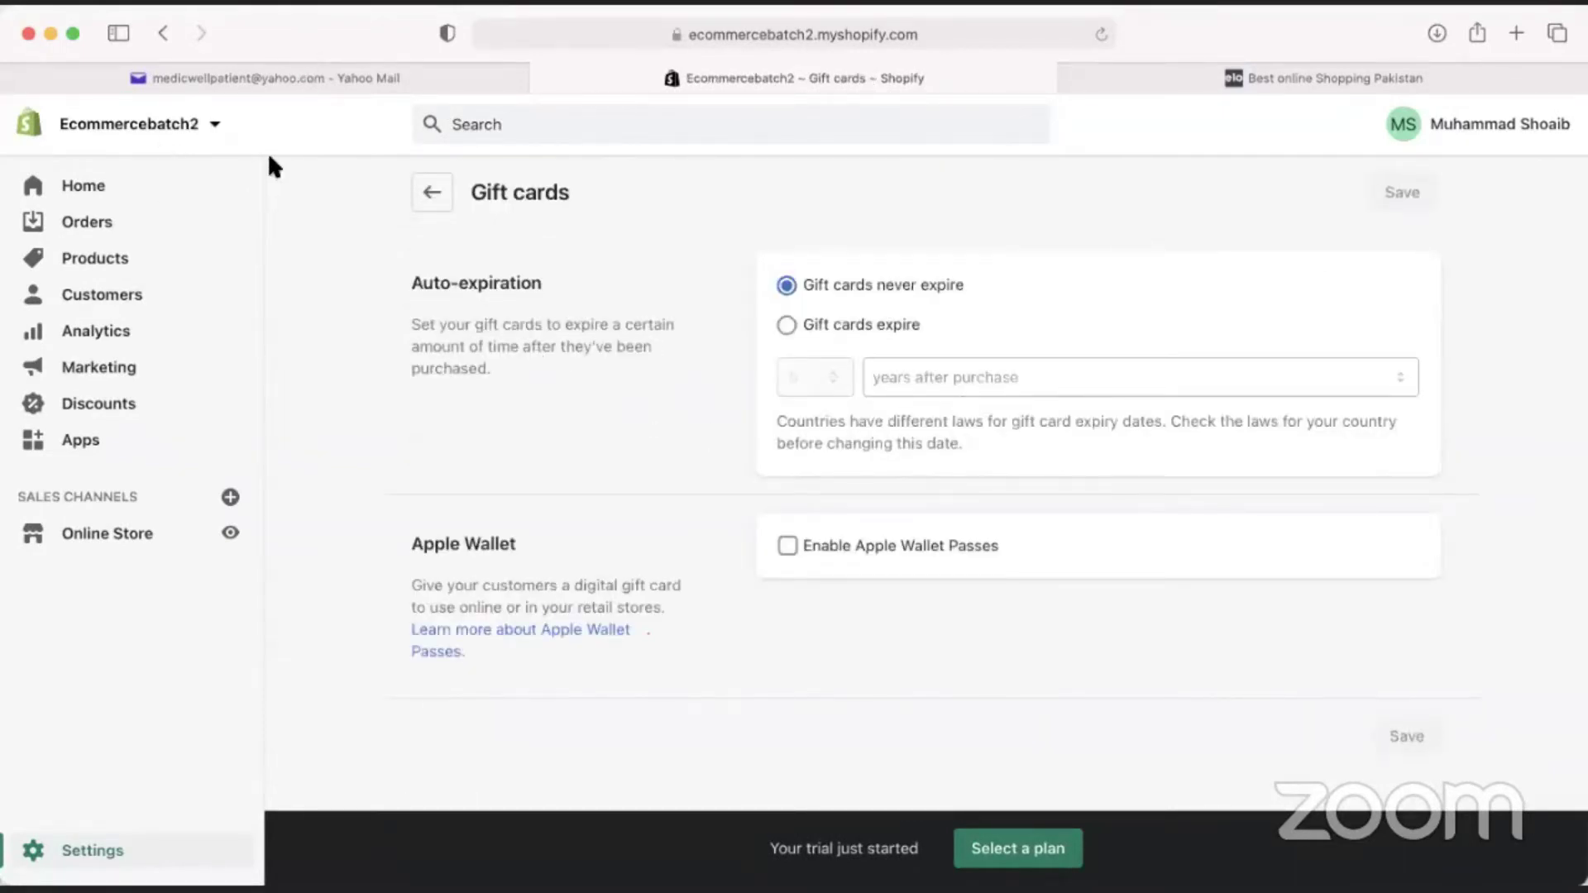
{"action": "left_click", "coordinate": [1258, 71]}
{"action": "left_click", "coordinate": [884, 31]}
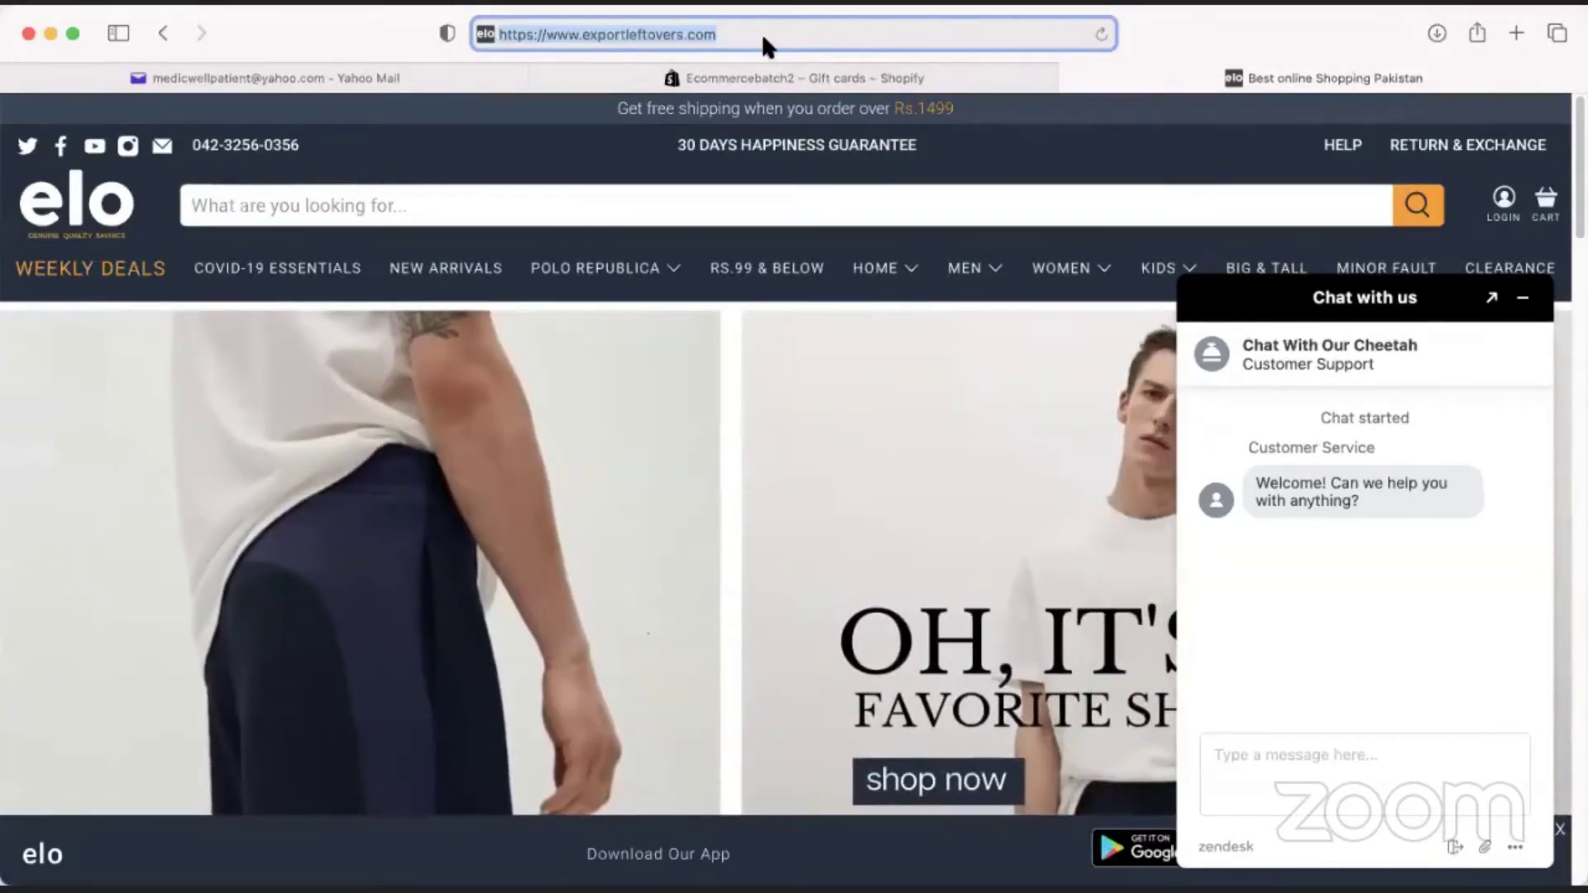
{"action": "left_click", "coordinate": [719, 78]}
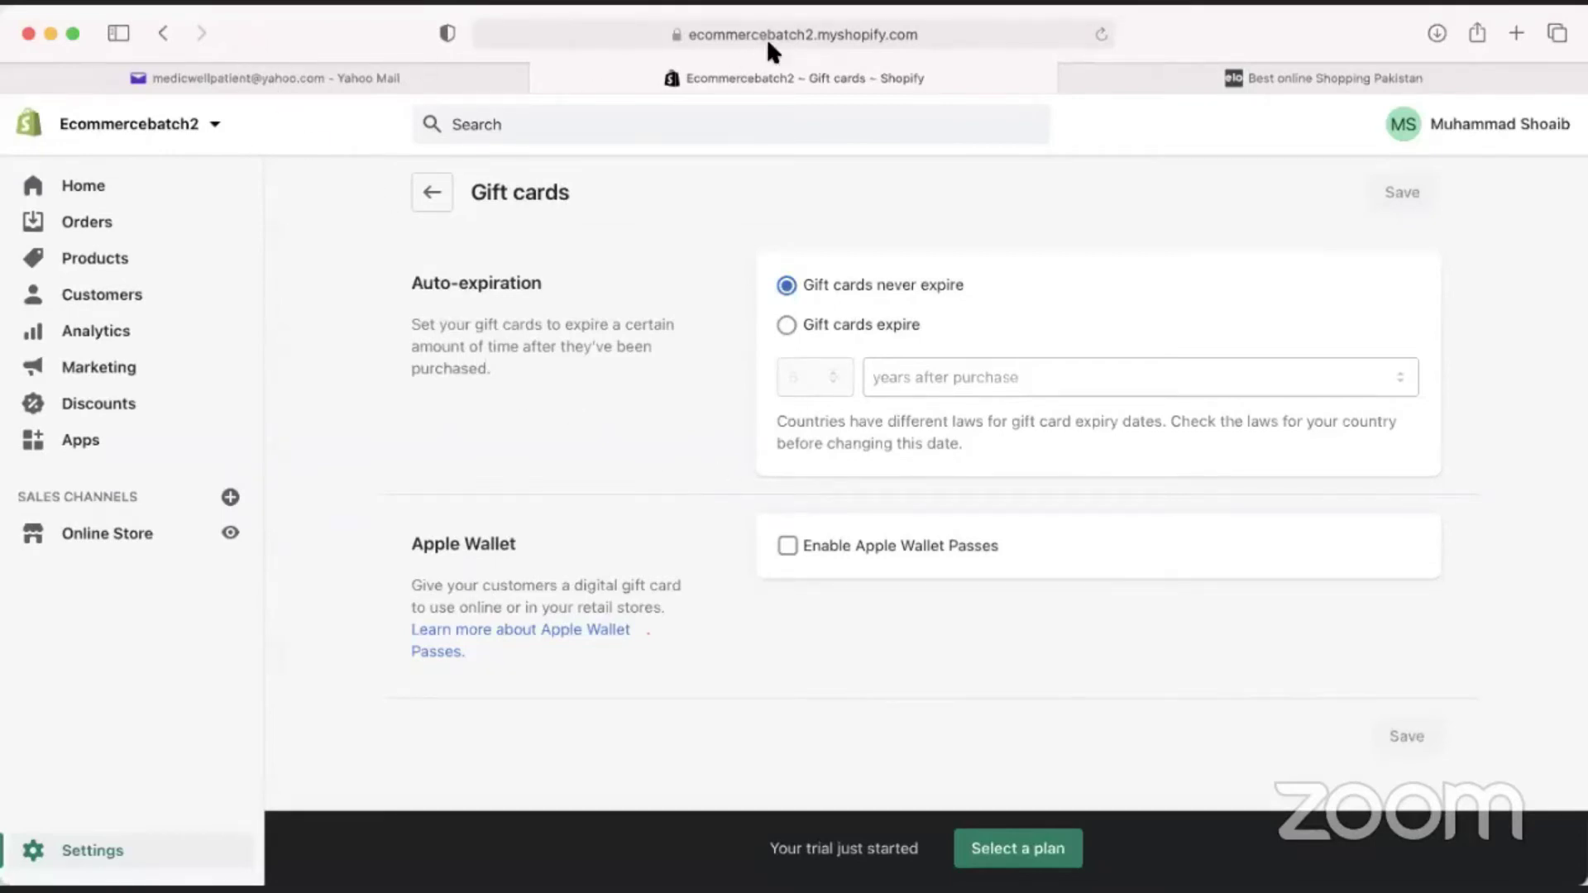
{"action": "left_click", "coordinate": [432, 192]}
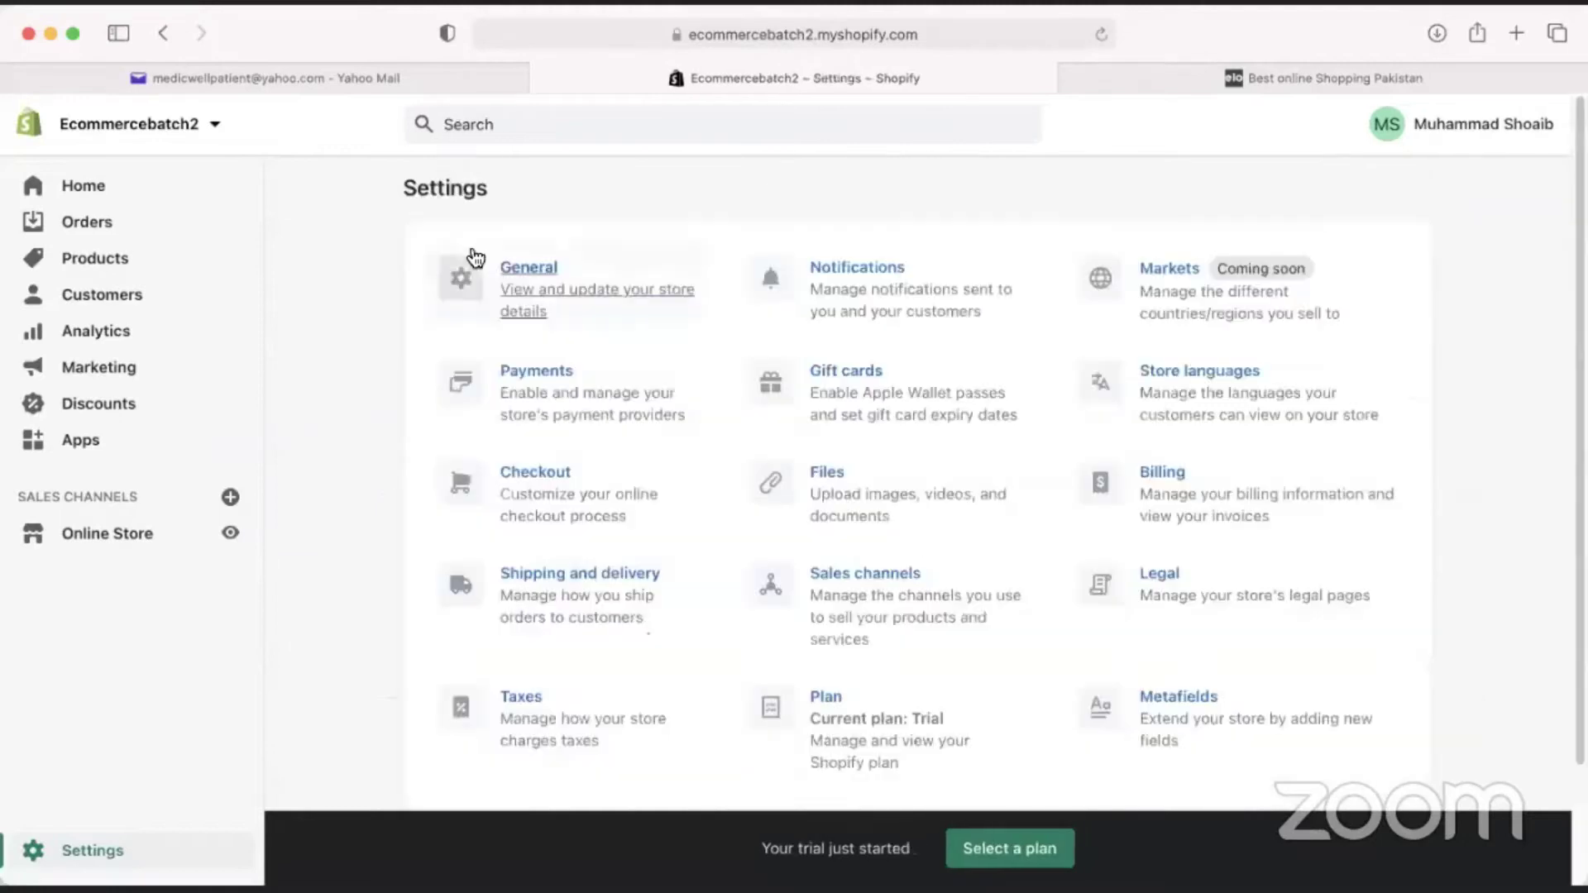
Open Store languages and review English as the default language, then switch to the elo store.
{"action": "left_click", "coordinate": [1156, 417]}
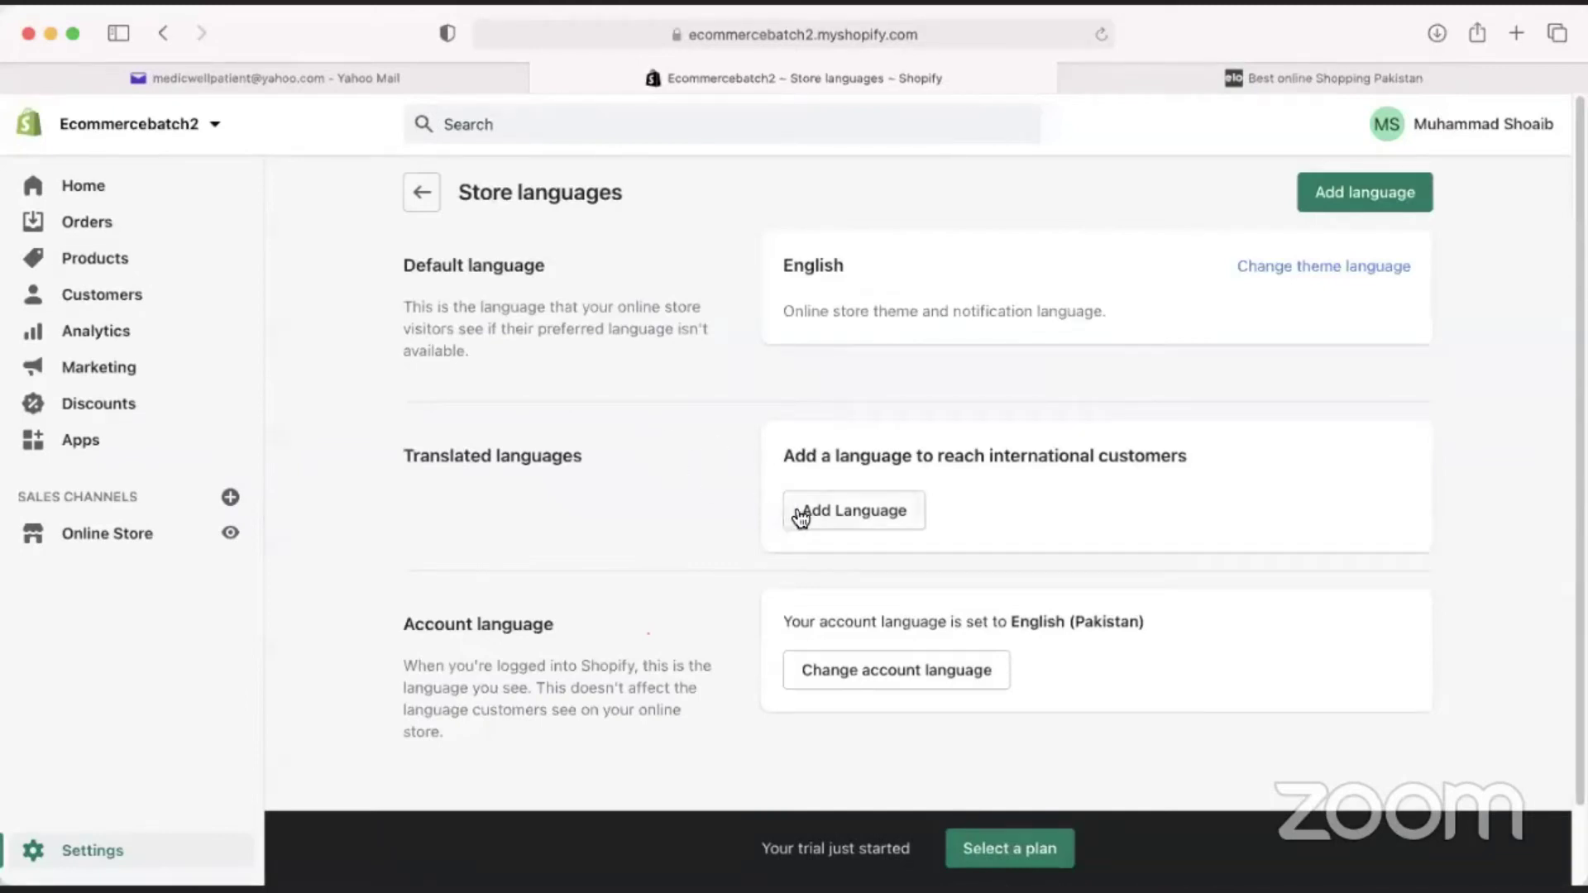
{"action": "scroll", "coordinate": [772, 616], "scroll_direction": "down", "scroll_amount": 1}
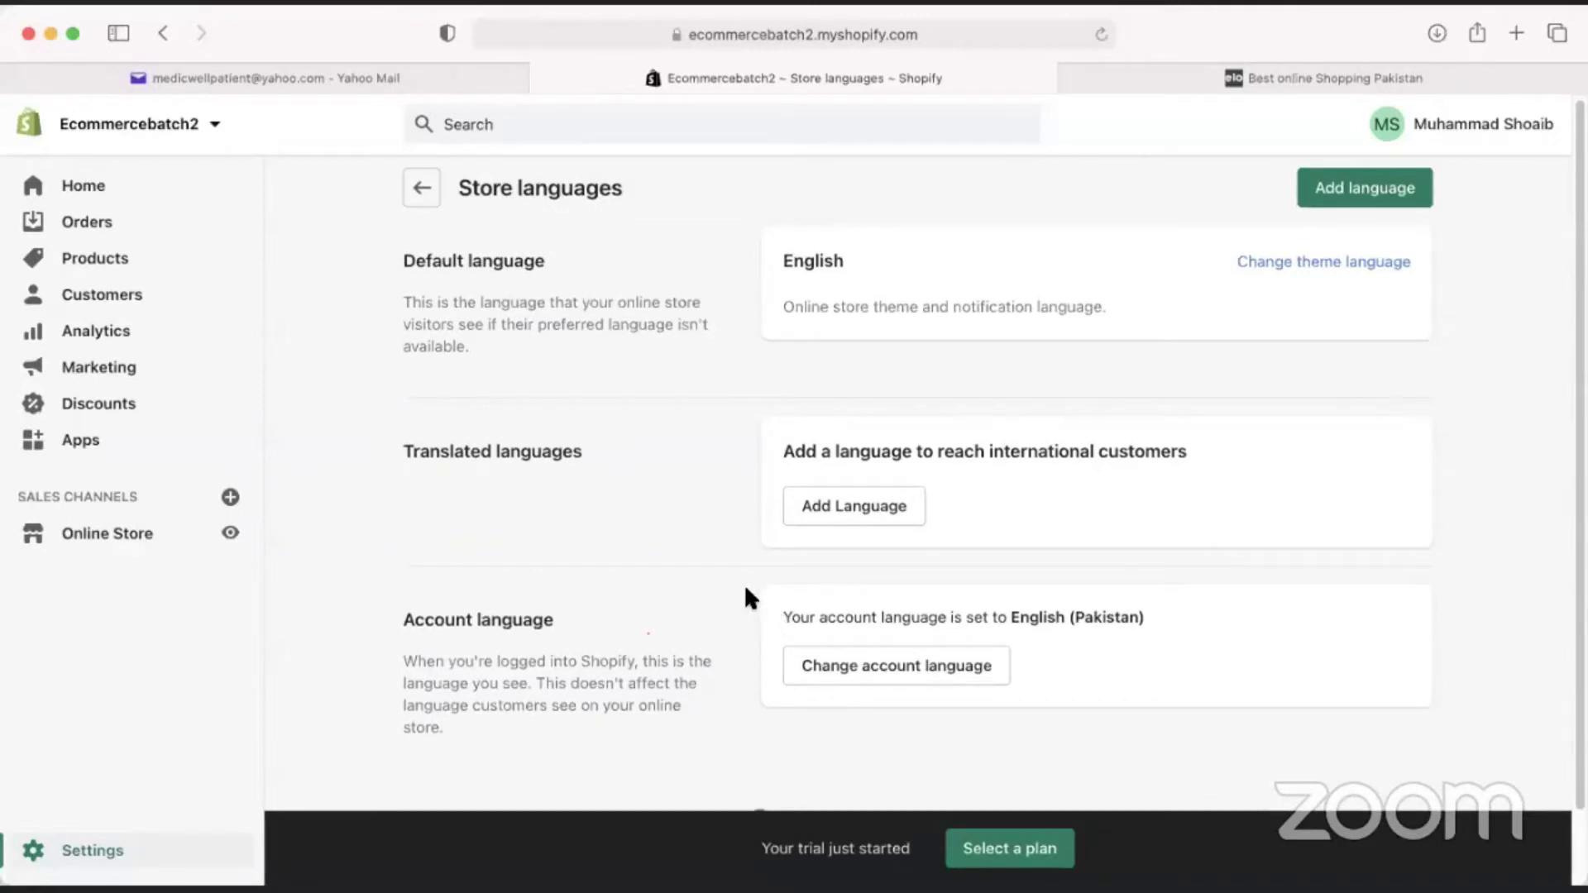
{"action": "mouse_move", "coordinate": [870, 307]}
{"action": "left_mouse_down"}
{"action": "mouse_move", "coordinate": [995, 307]}
{"action": "mouse_move", "coordinate": [875, 312]}
{"action": "left_mouse_up"}
{"action": "left_click", "coordinate": [1312, 74]}
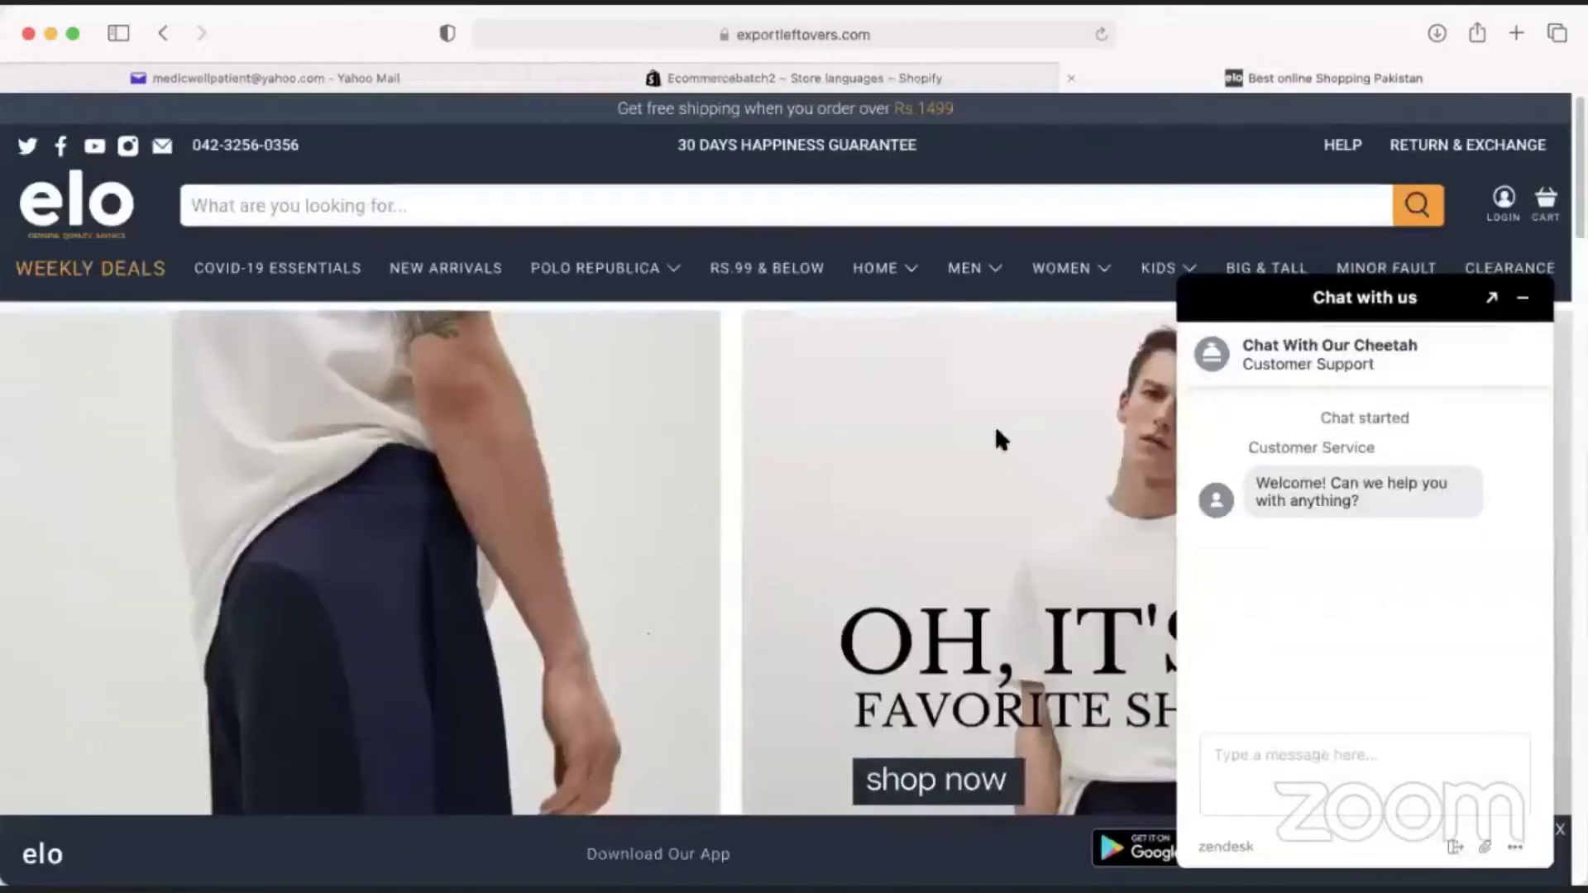
Minimize the elo store's support chat and scroll the homepage, ending back at the top.
{"action": "left_click", "coordinate": [1523, 298]}
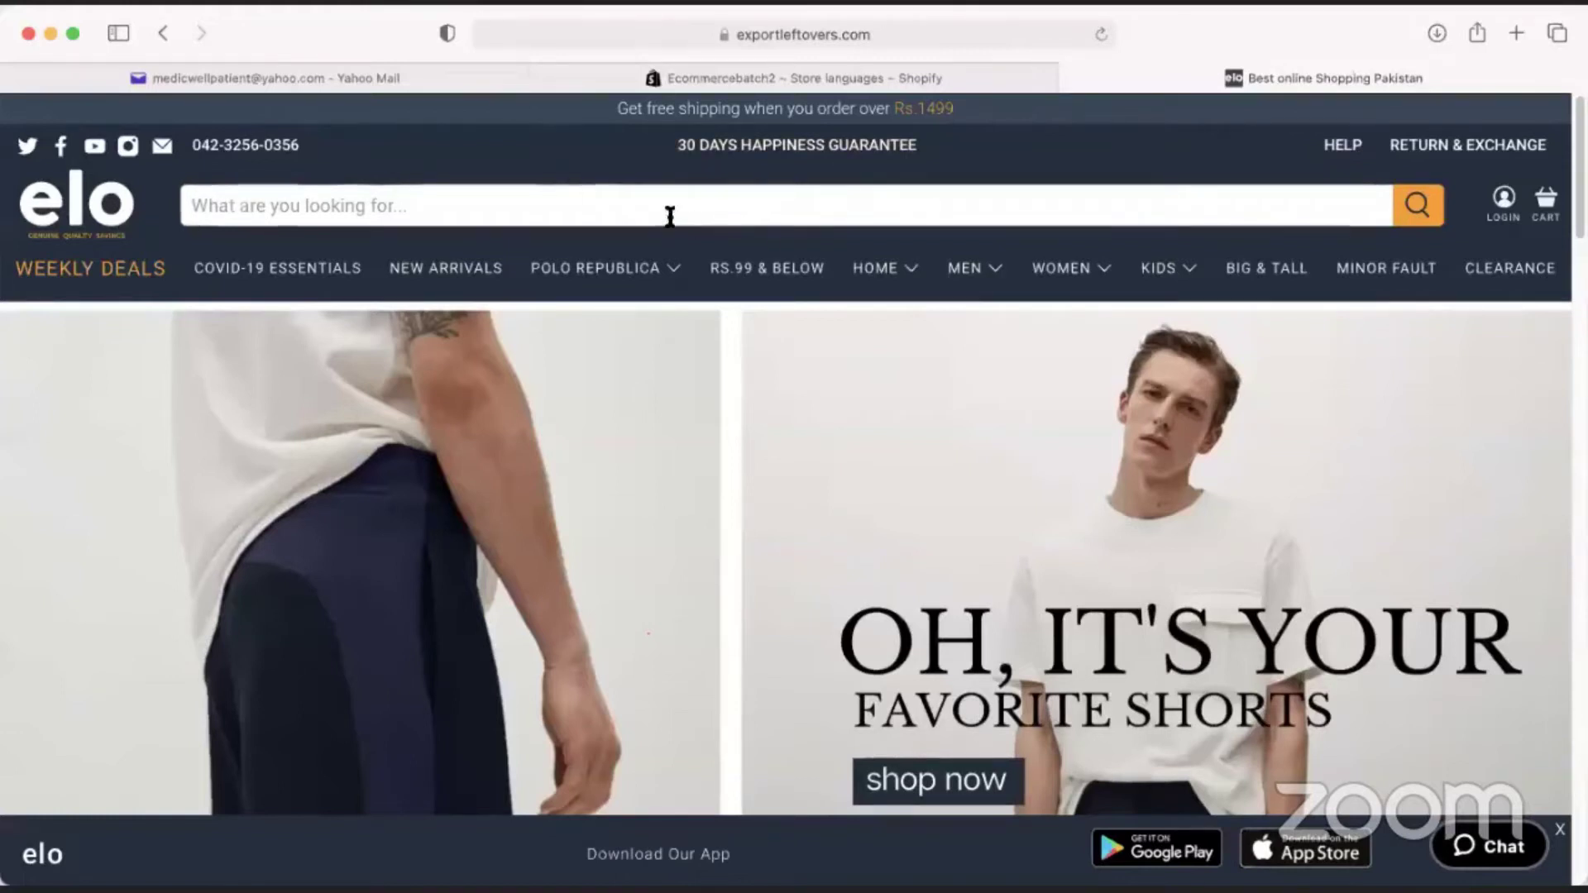
{"action": "mouse_move", "coordinate": [1158, 268]}
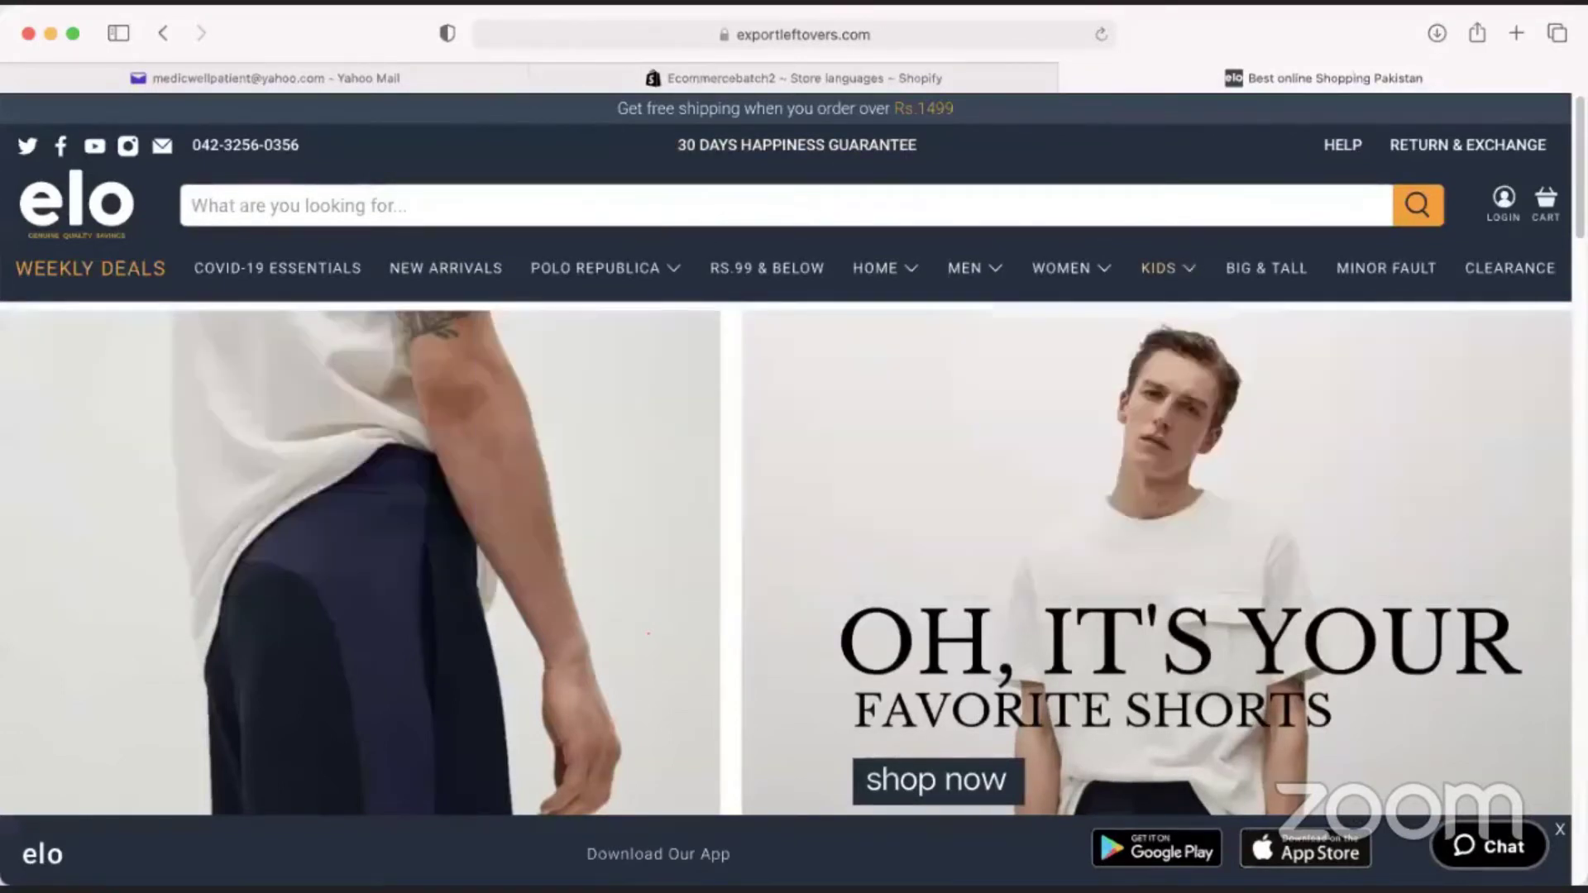
{"action": "scroll", "coordinate": [720, 530], "scroll_direction": "down", "scroll_amount": 10}
{"action": "scroll", "coordinate": [718, 547], "scroll_direction": "down", "scroll_amount": 15}
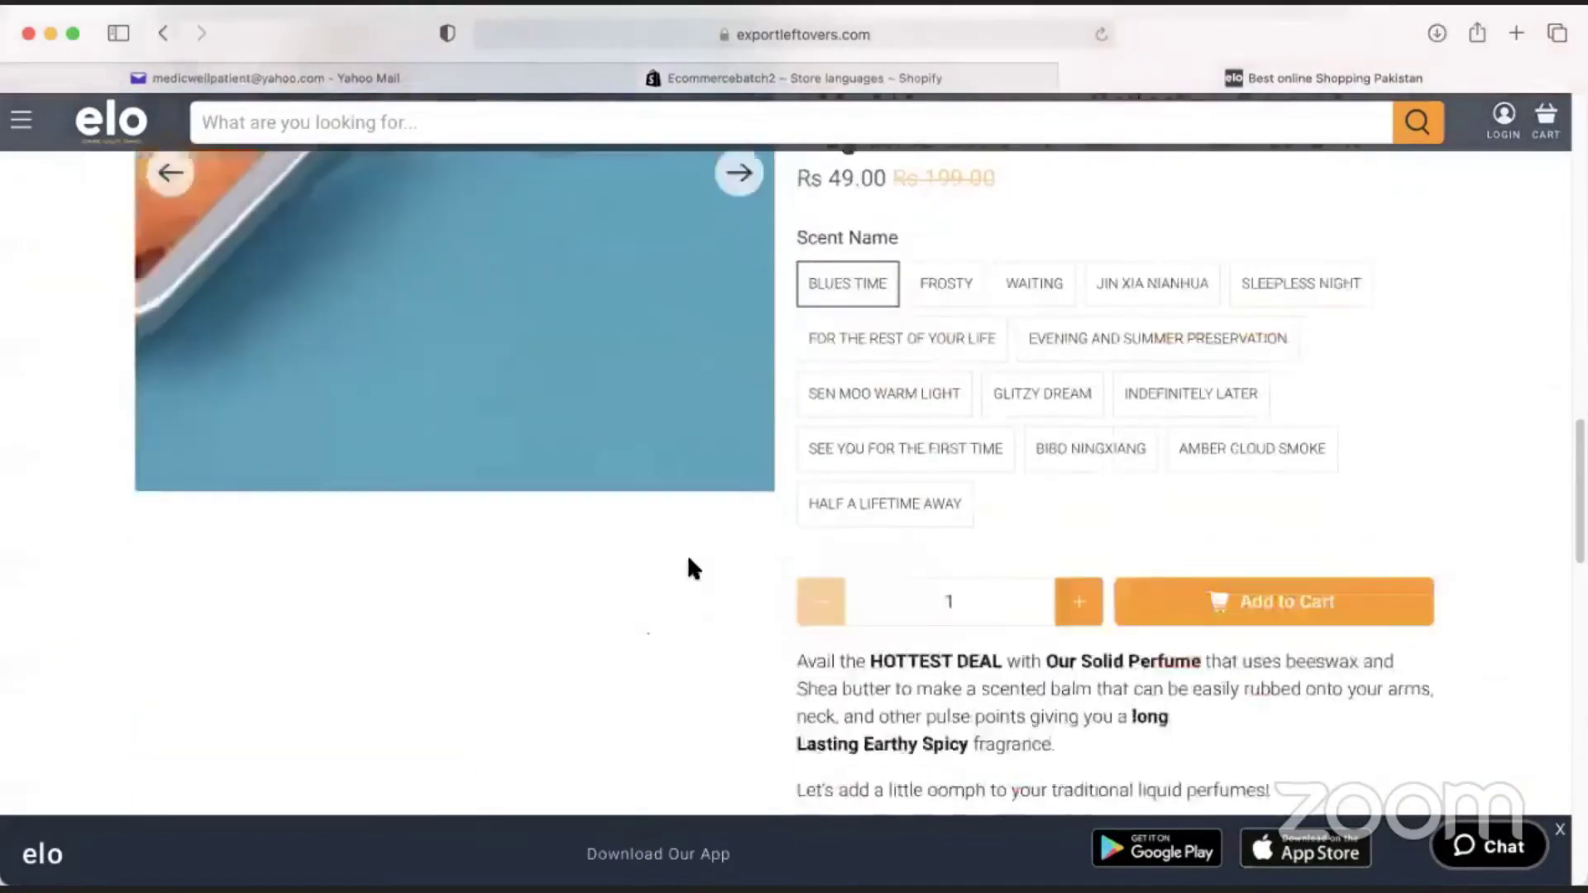
{"action": "scroll", "coordinate": [957, 594], "scroll_direction": "up", "scroll_amount": 20}
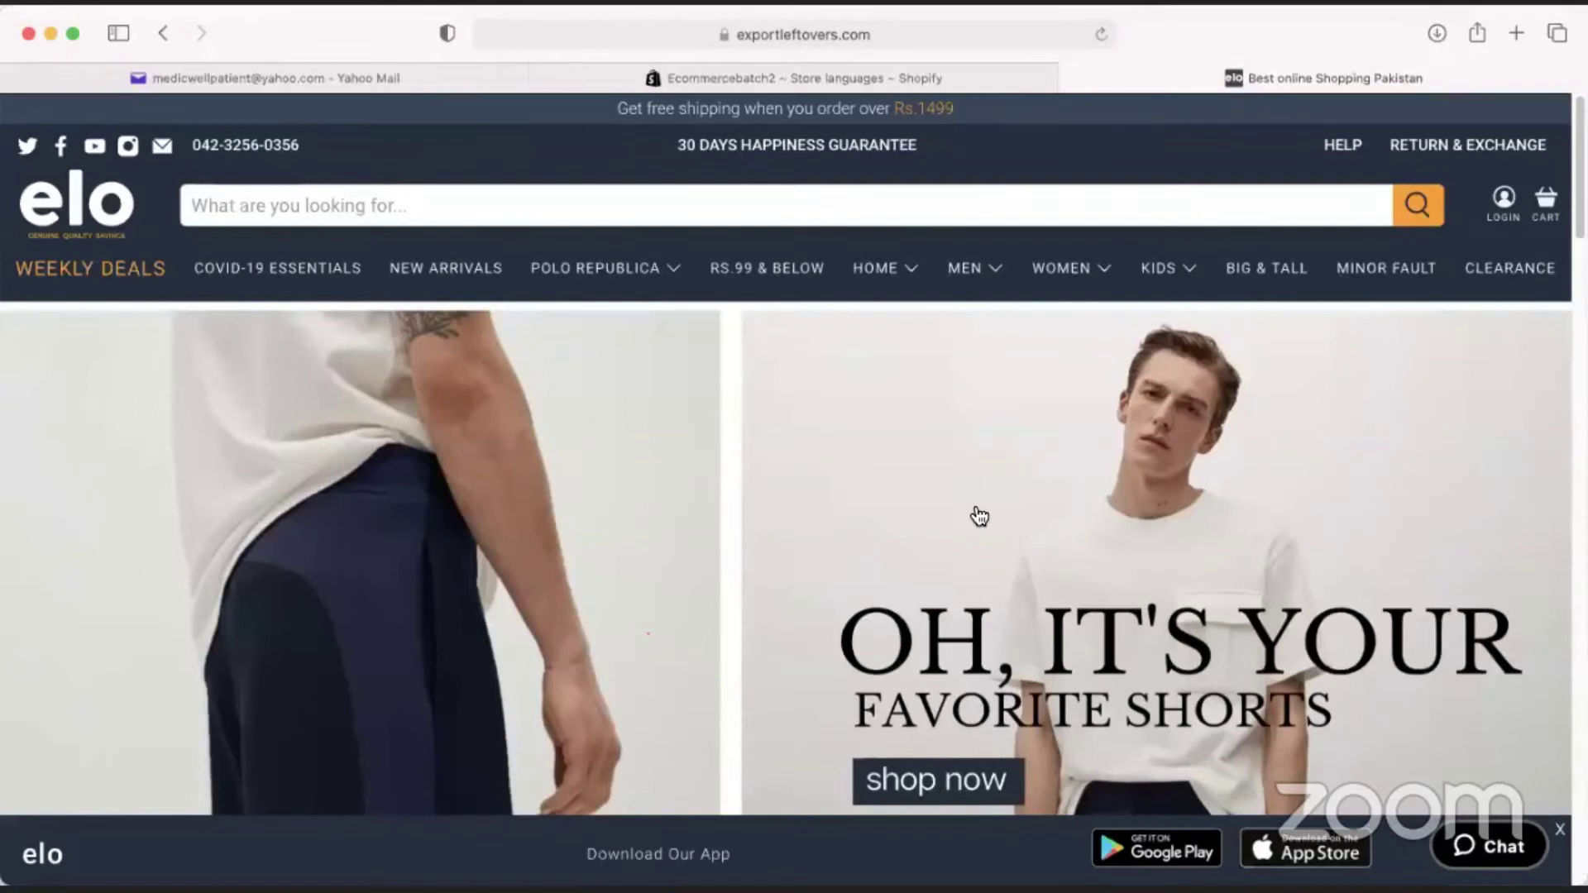
Load themeforest.net in a new browser tab.
{"action": "left_click", "coordinate": [1514, 33]}
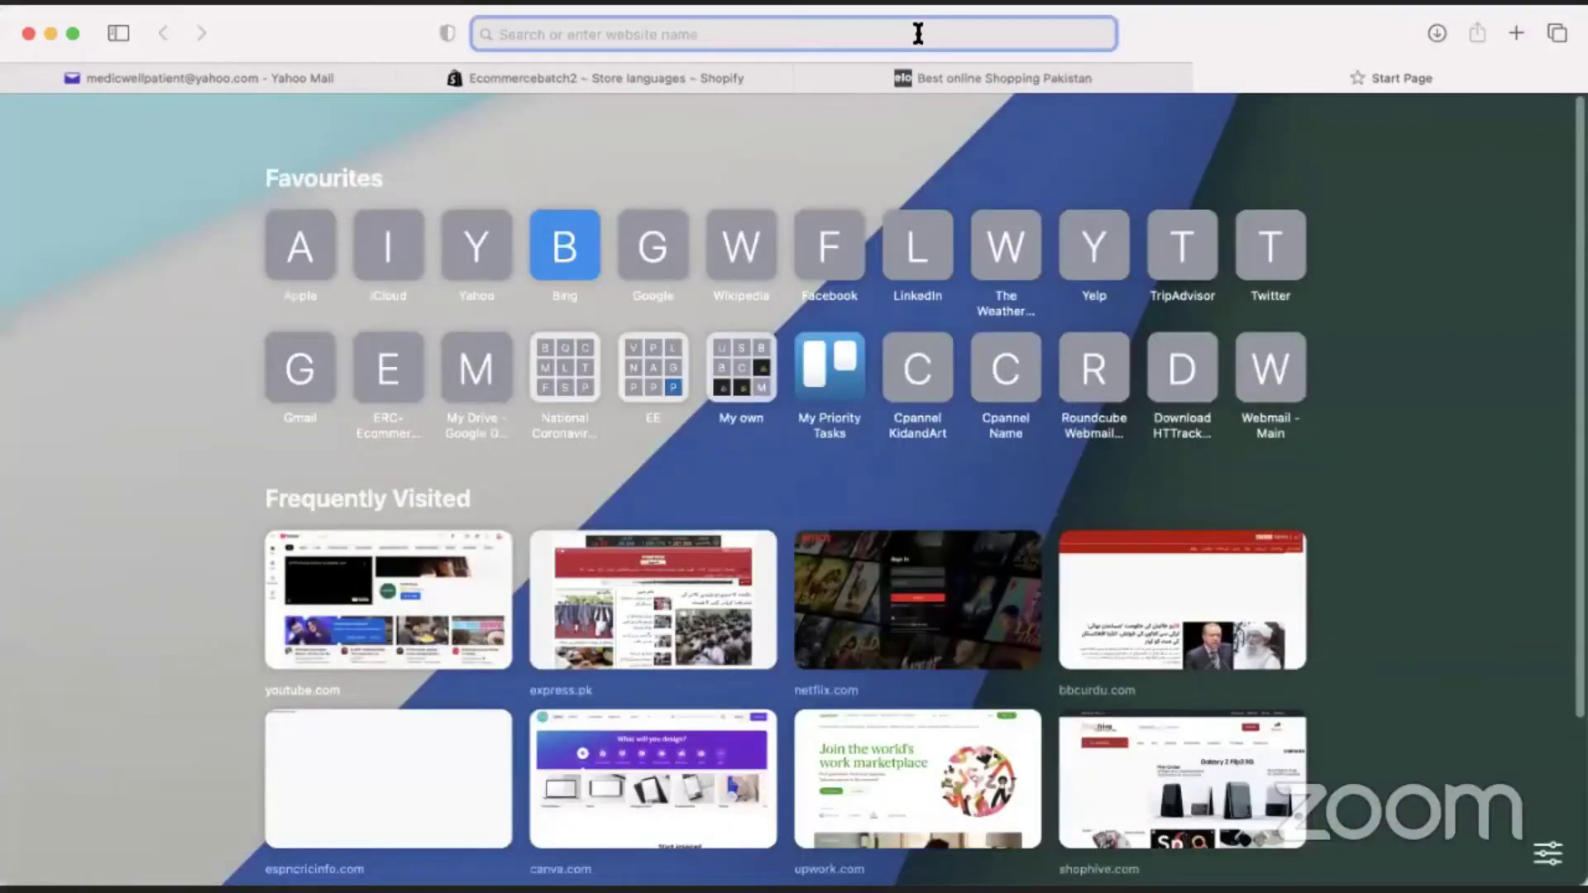
{"action": "type", "text": "the"}
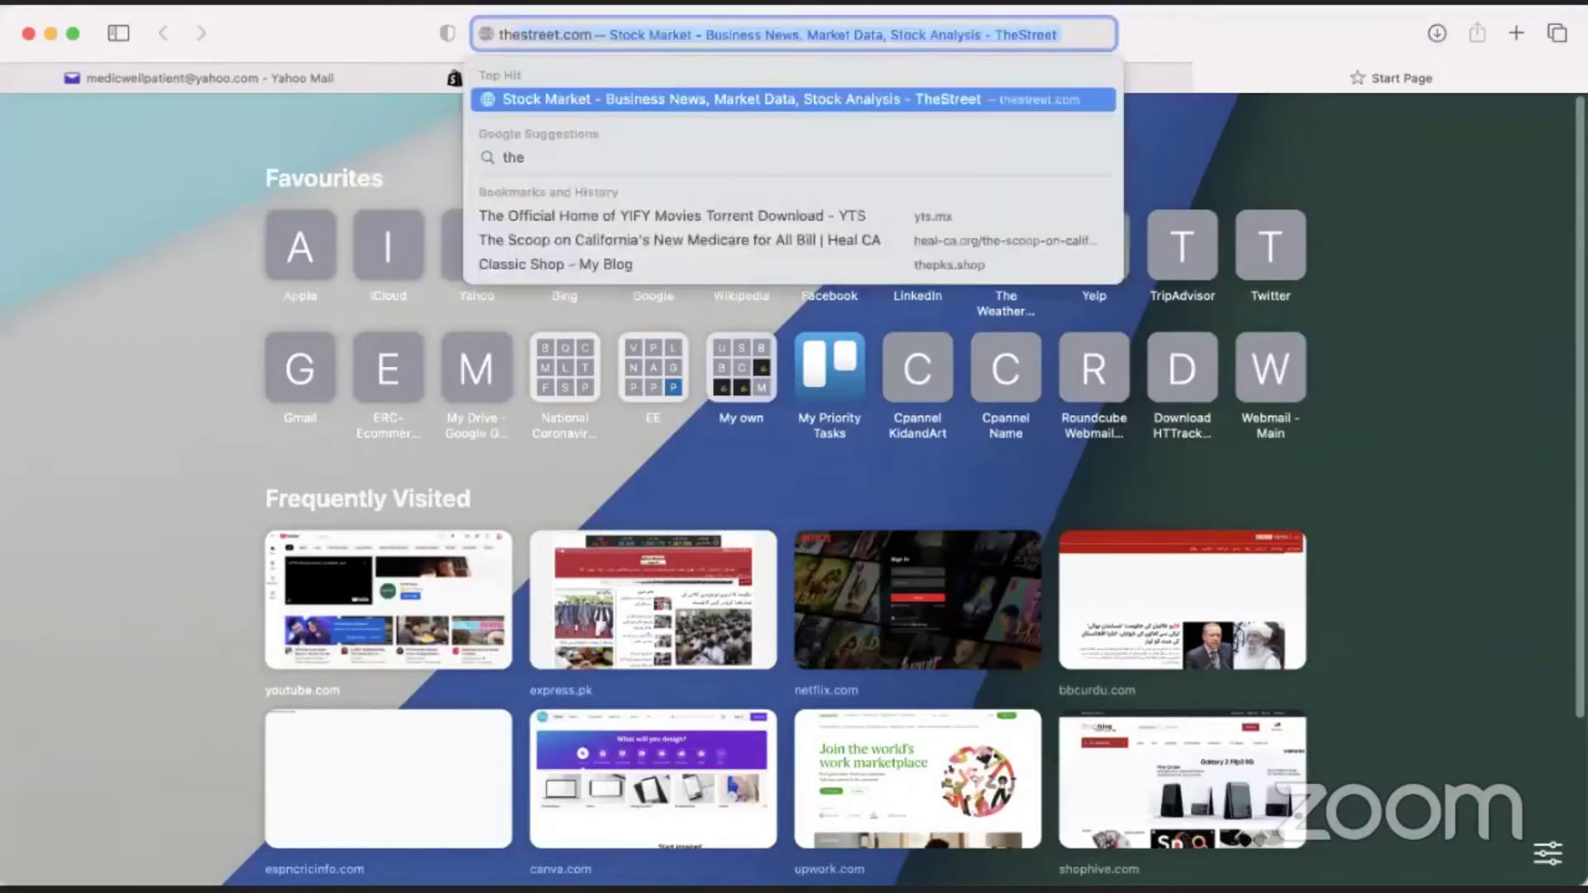
{"action": "type", "text": "me"}
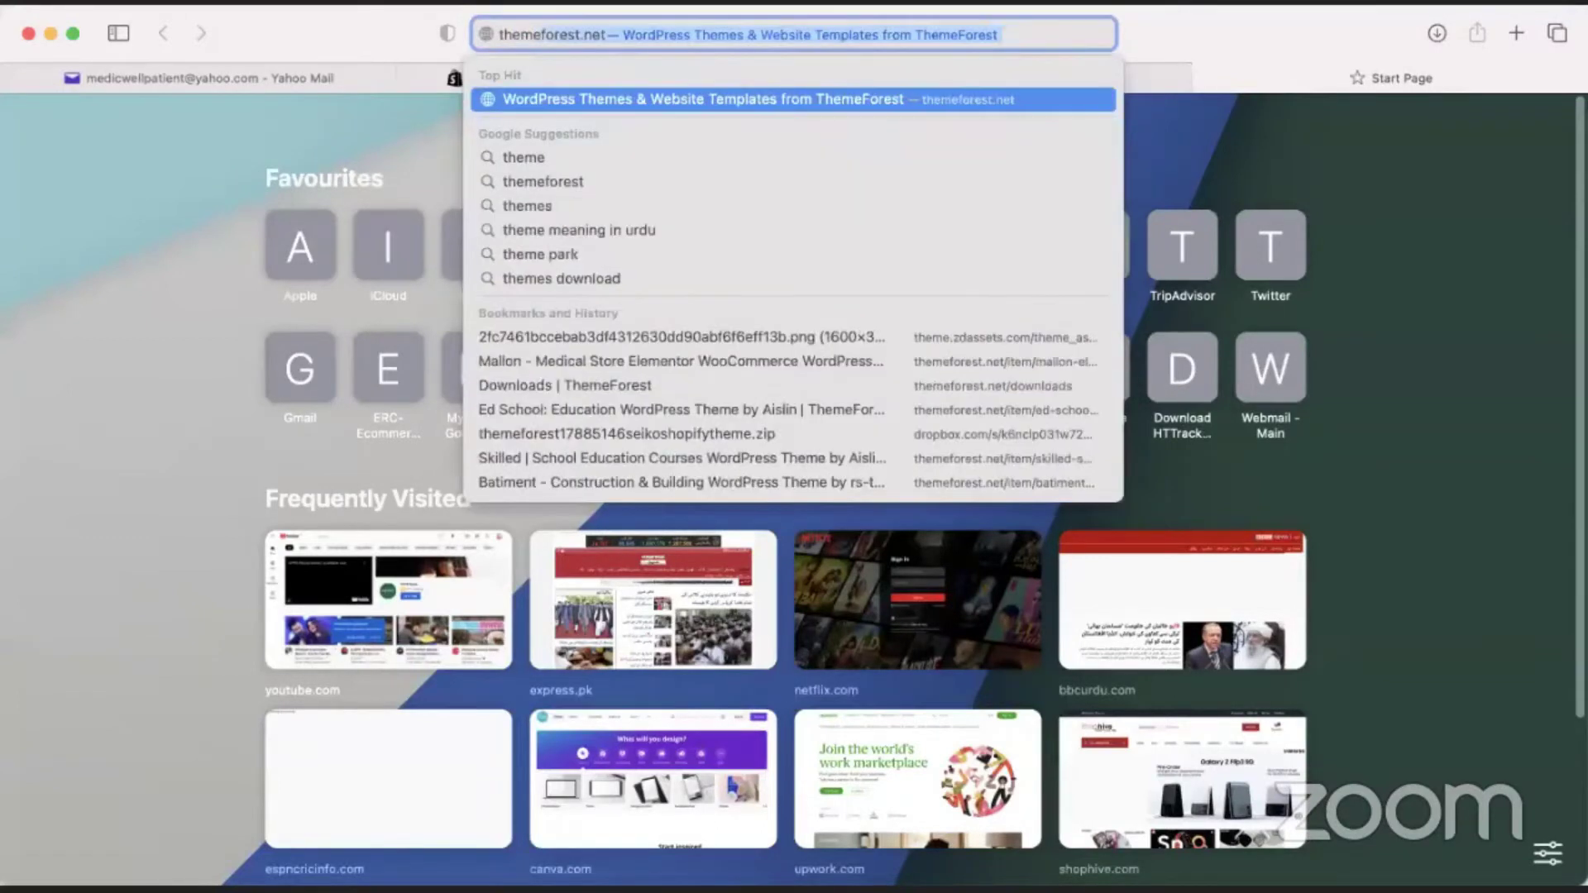
{"action": "type", "text": "forest."}
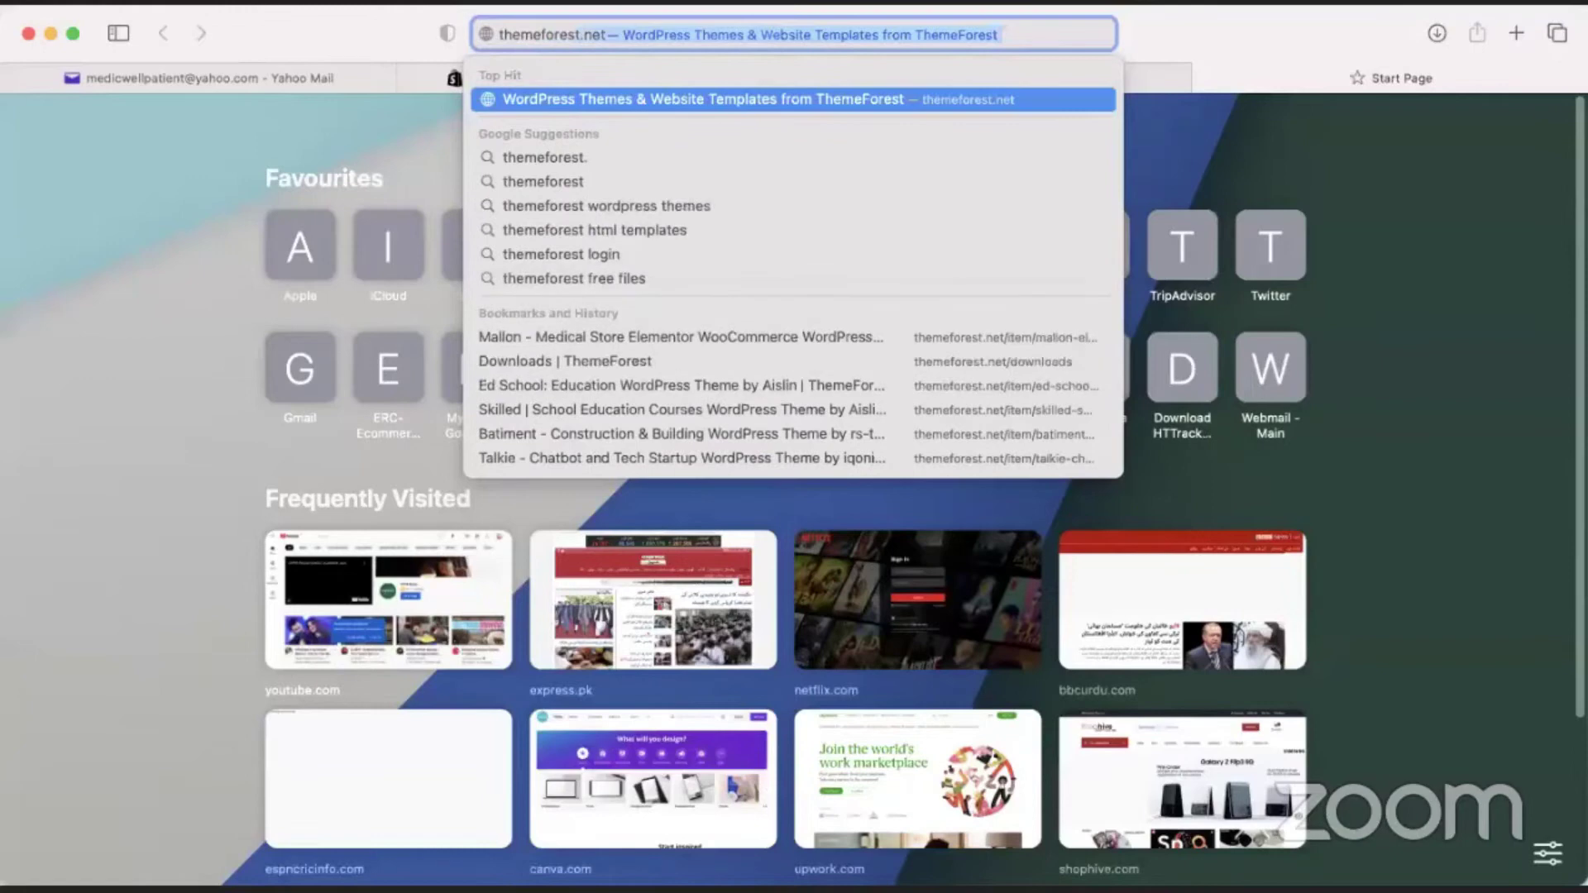
{"action": "type", "text": "net"}
{"action": "key", "text": "Return"}
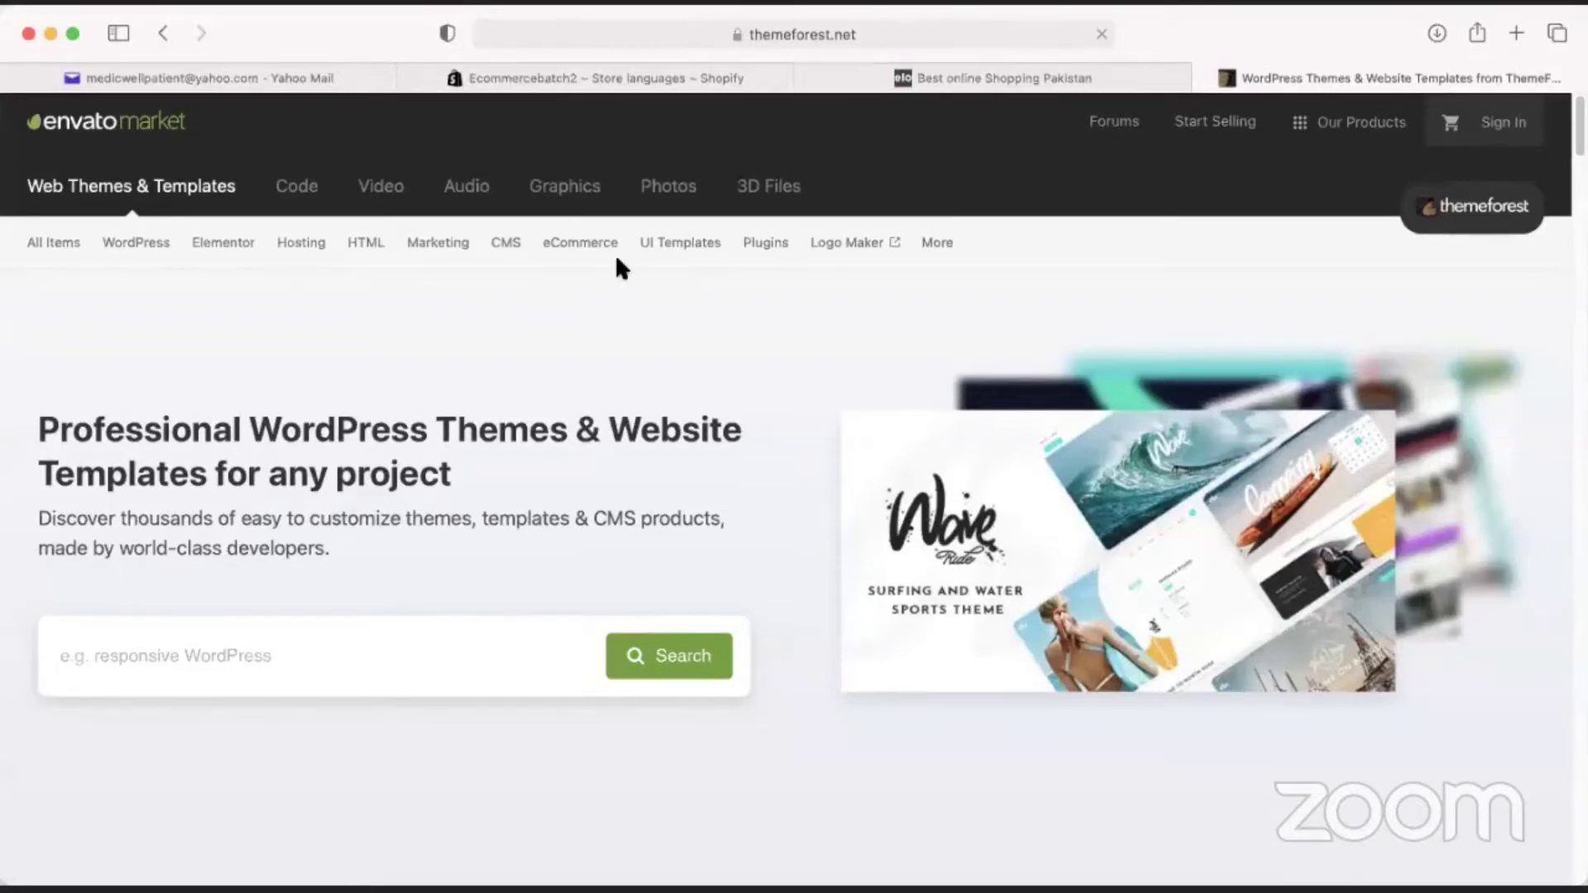
Browse ThemeForest's eCommerce > Shopify themes, then return to Shopify's Store languages settings.
{"action": "mouse_move", "coordinate": [585, 248]}
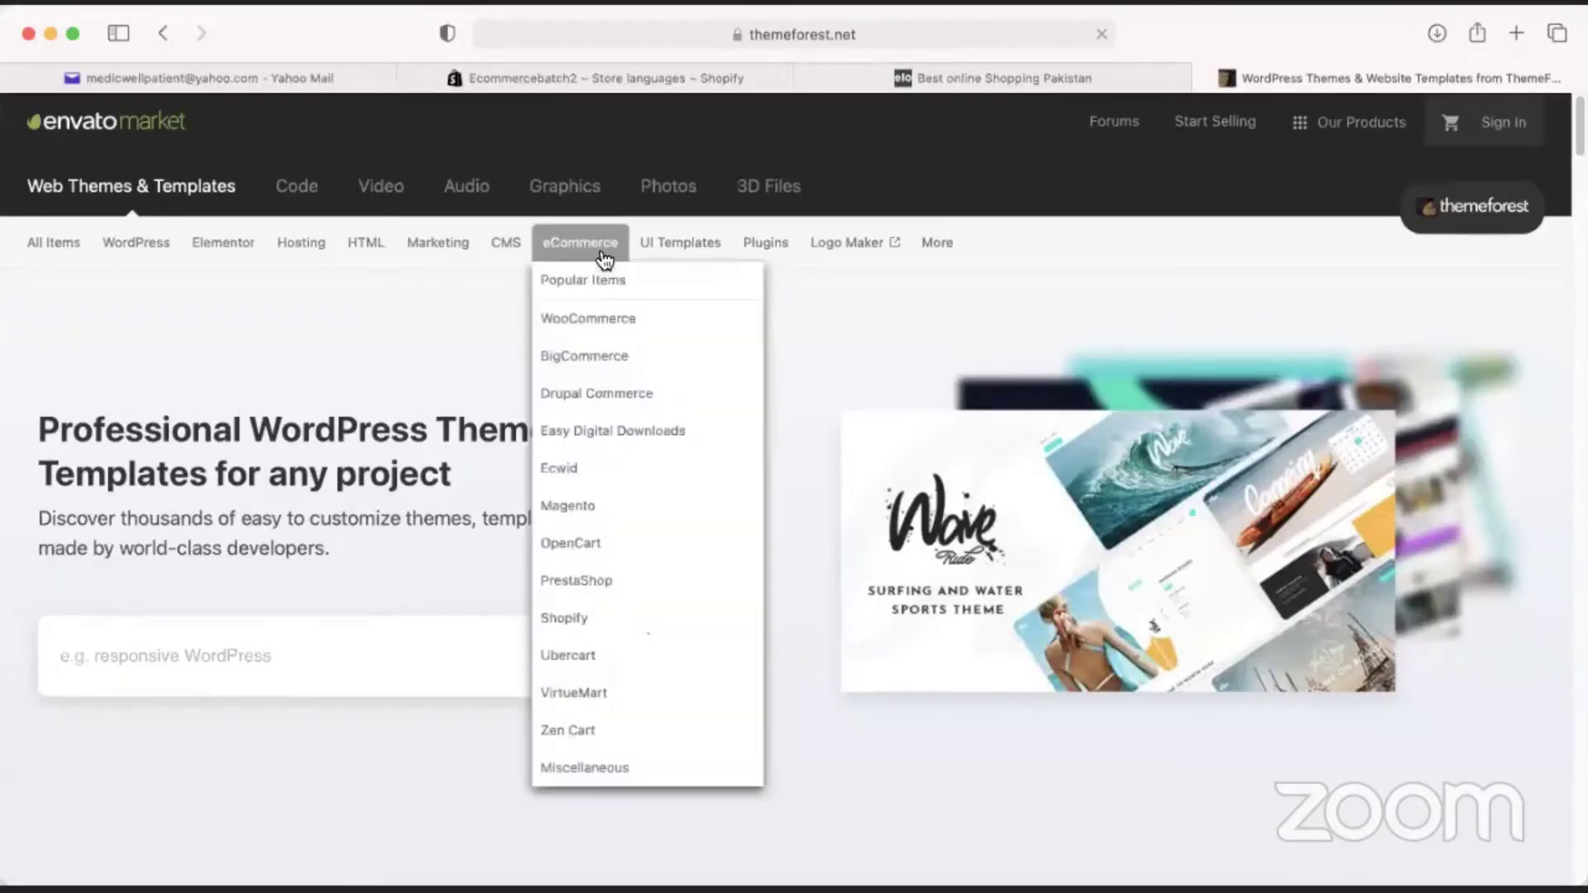
{"action": "left_click", "coordinate": [573, 621]}
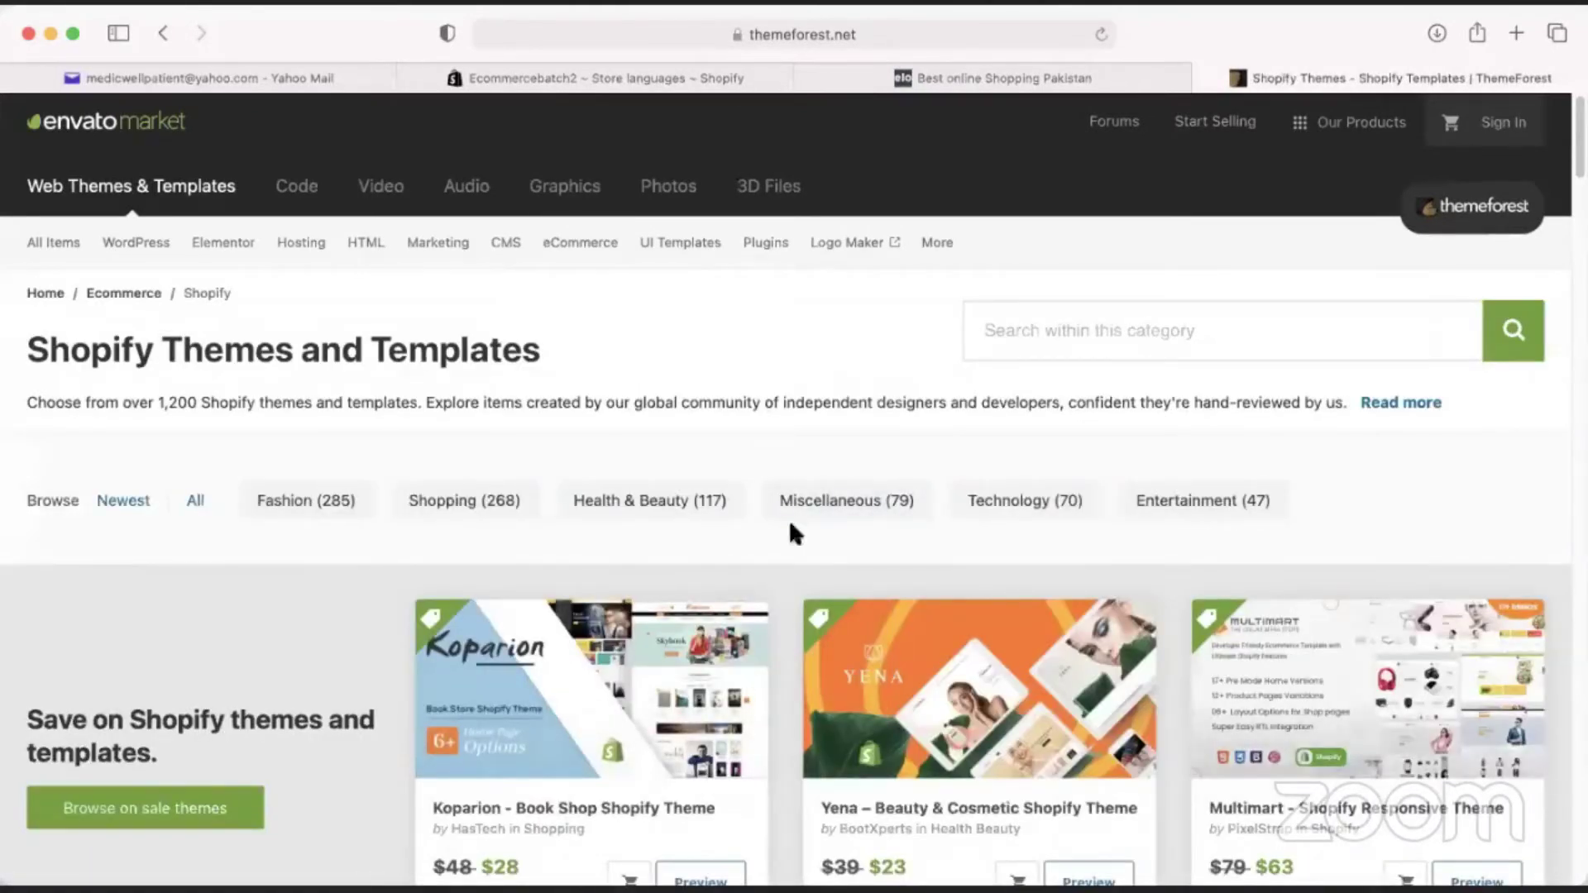
{"action": "scroll", "coordinate": [334, 451], "scroll_direction": "down", "scroll_amount": 5}
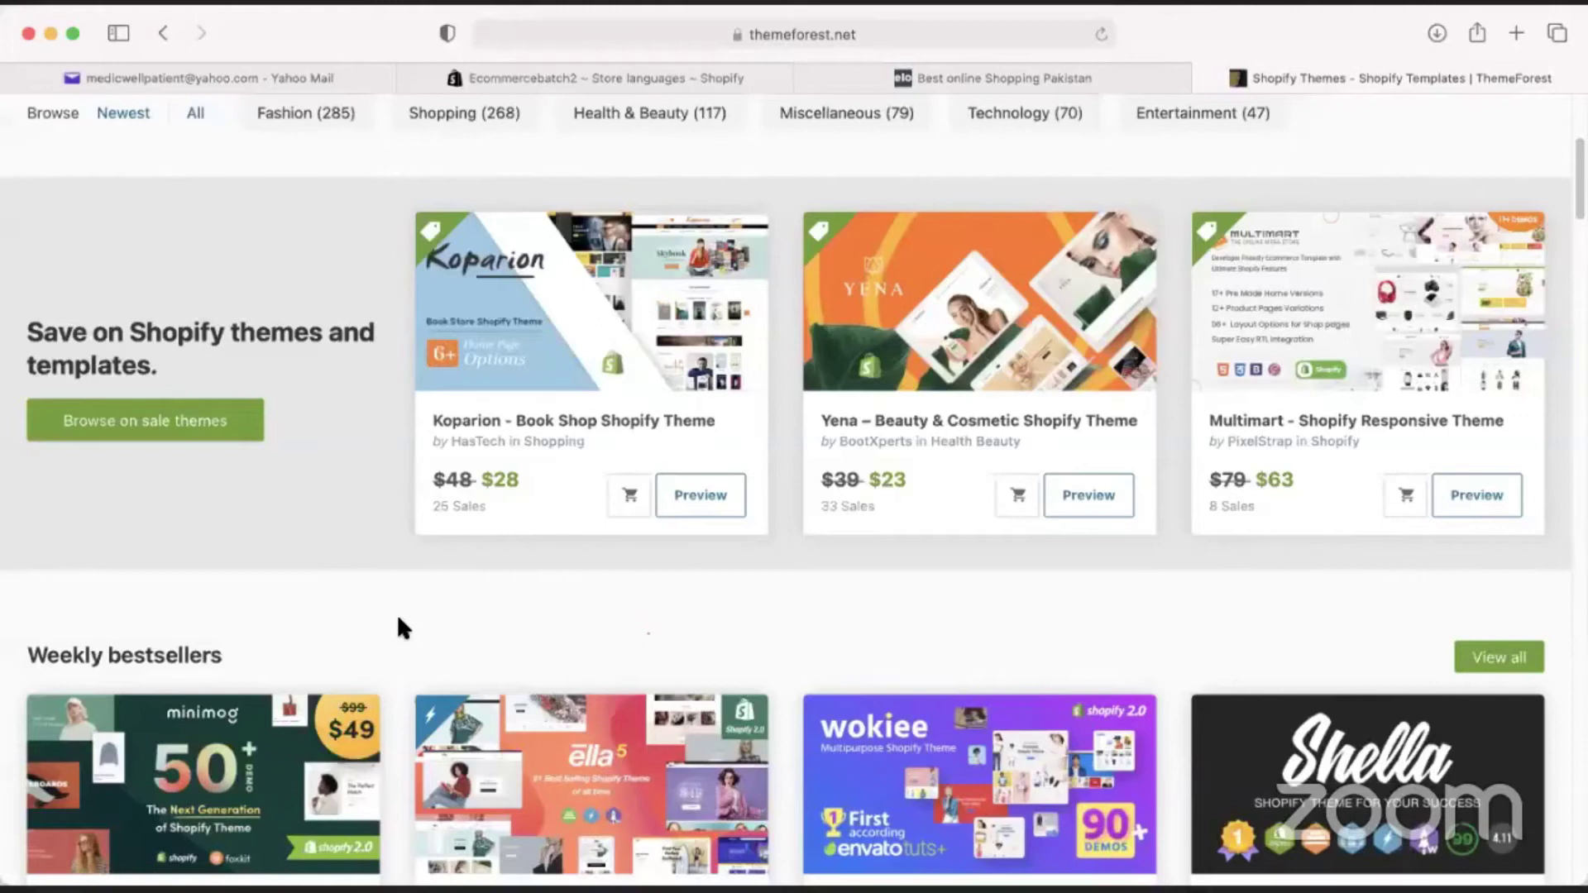
{"action": "scroll", "coordinate": [398, 618], "scroll_direction": "down", "scroll_amount": 20}
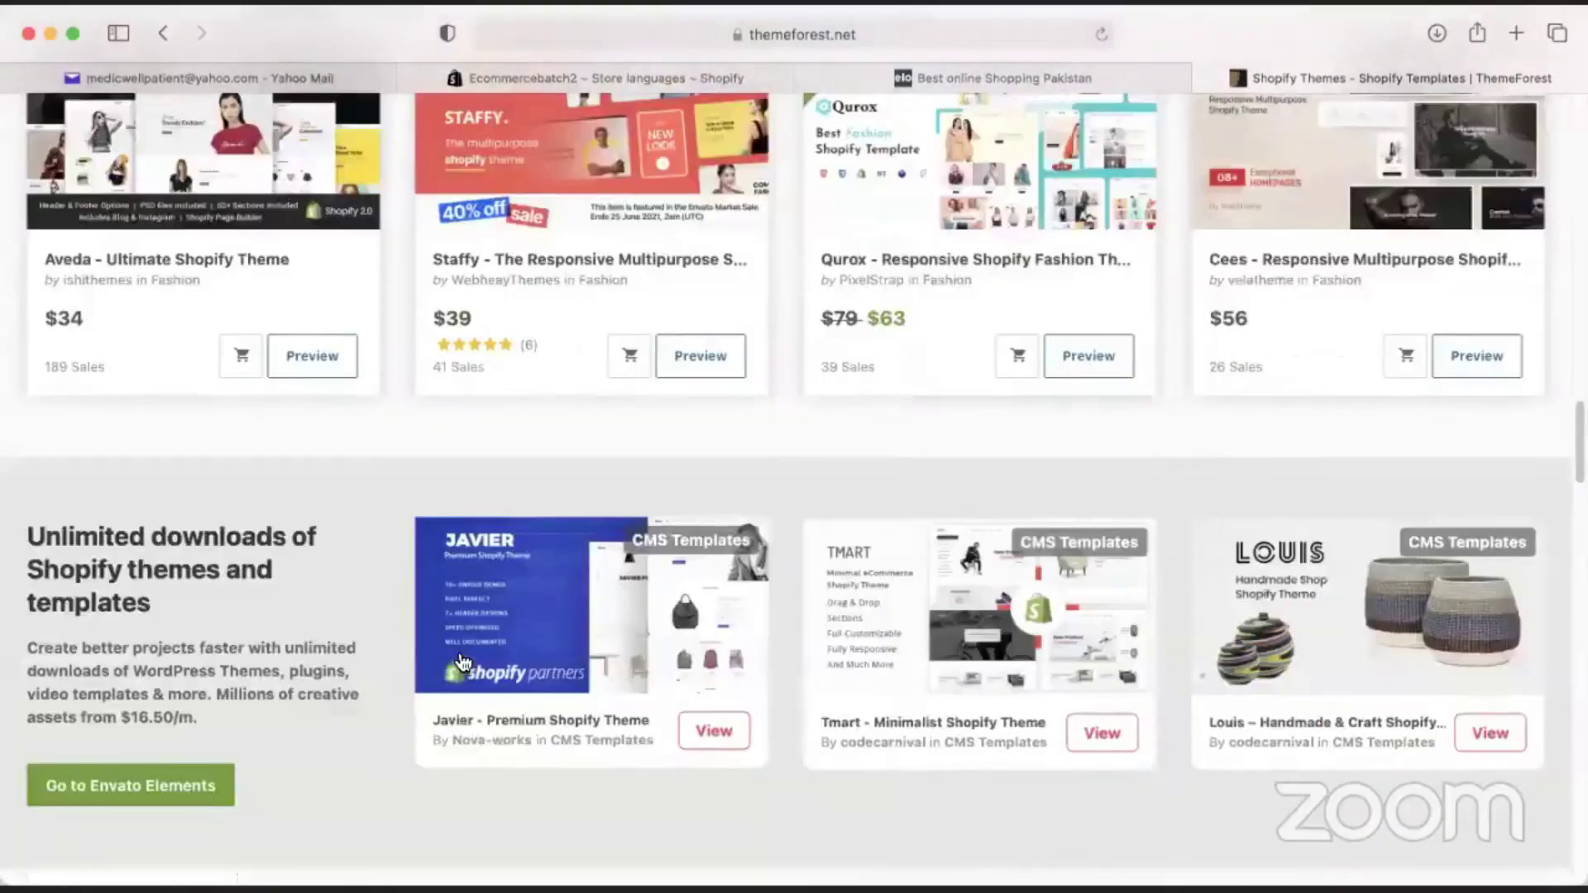
{"action": "scroll", "coordinate": [1046, 576], "scroll_direction": "up", "scroll_amount": 10}
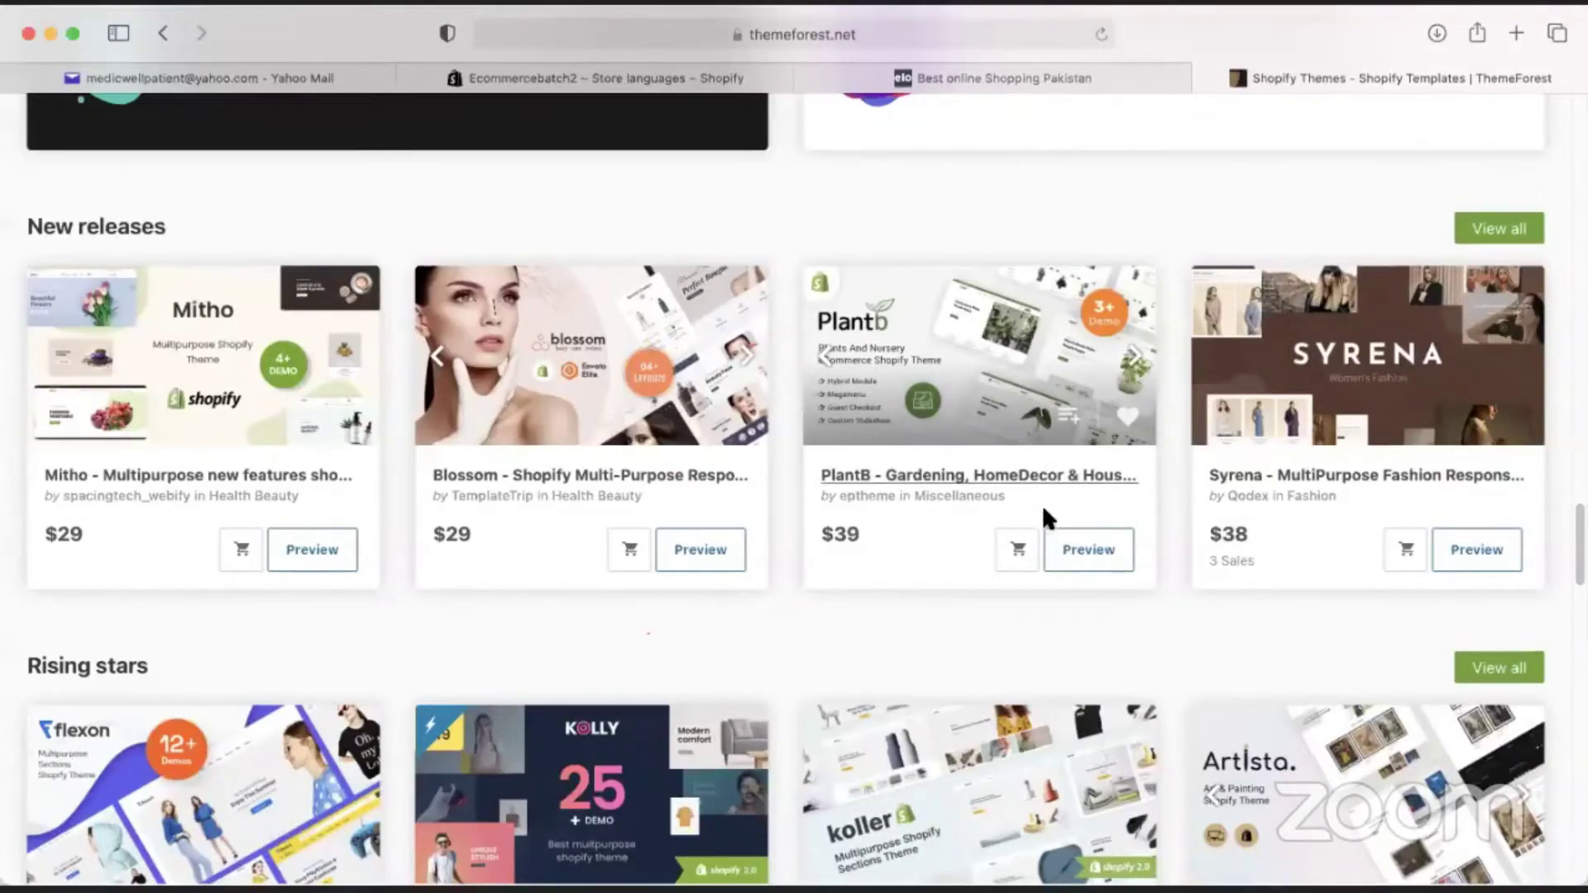
{"action": "left_click", "coordinate": [599, 79]}
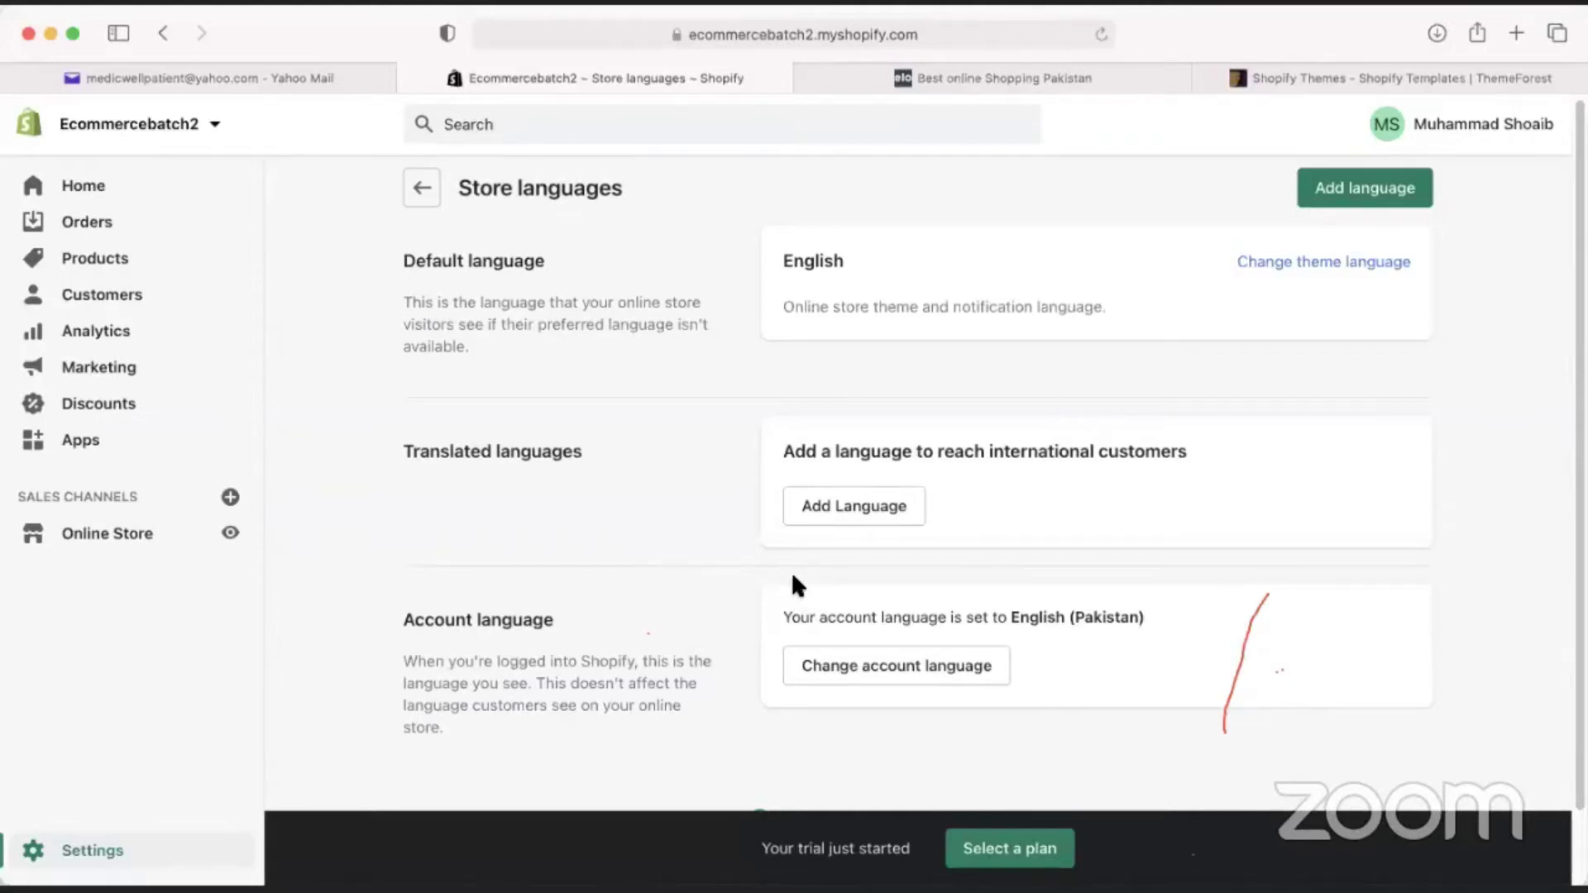
Add Urdu as a store language, after briefly picking Finnish from the list.
{"action": "left_click", "coordinate": [855, 506]}
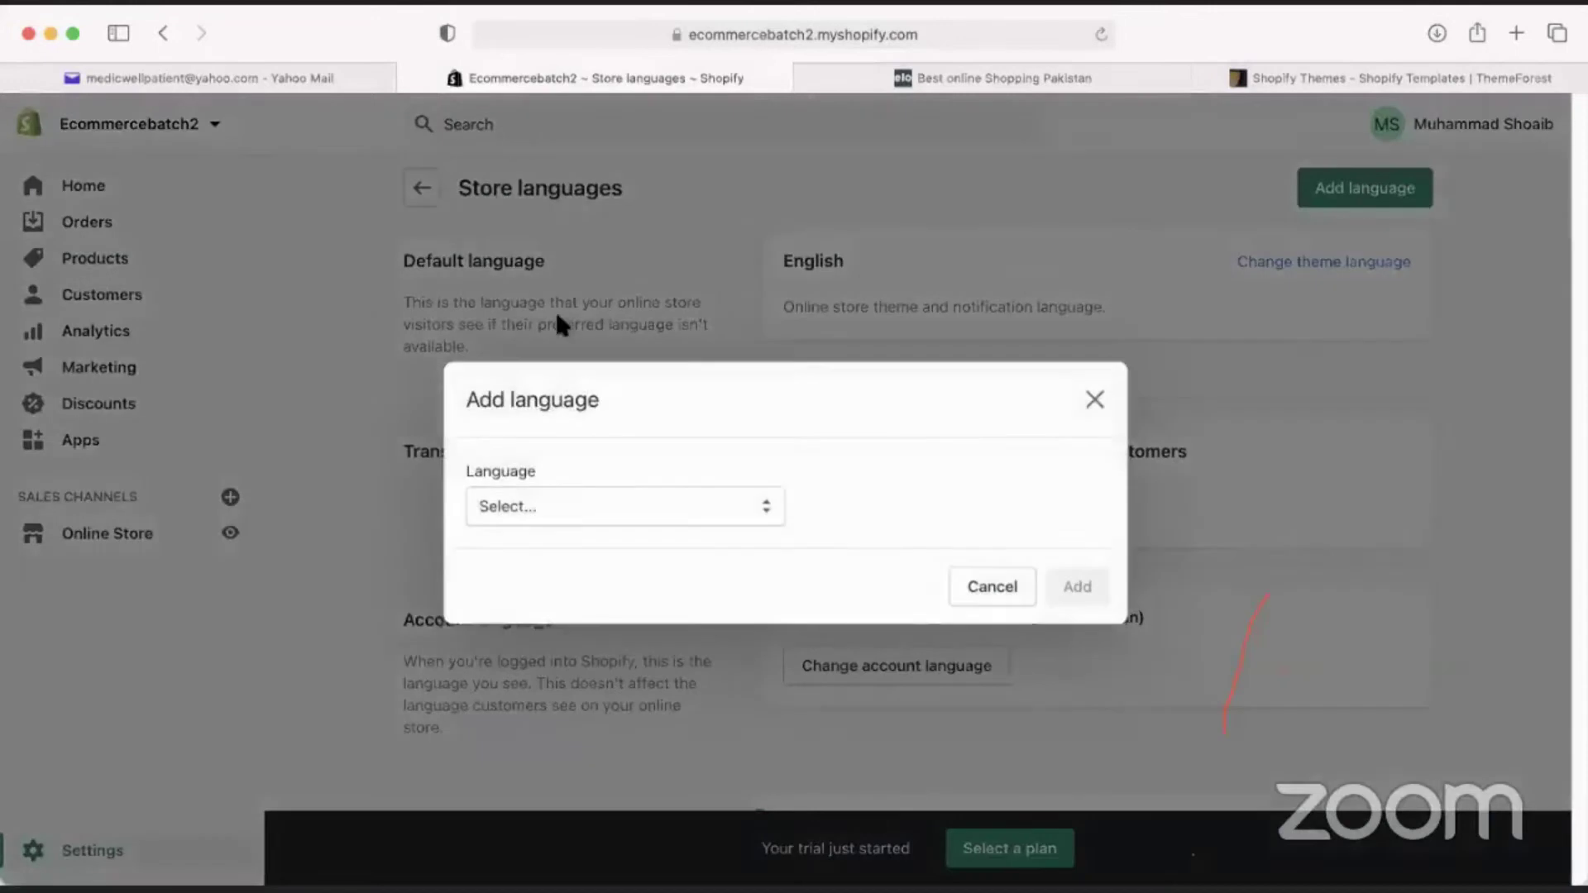
{"action": "left_click", "coordinate": [583, 503]}
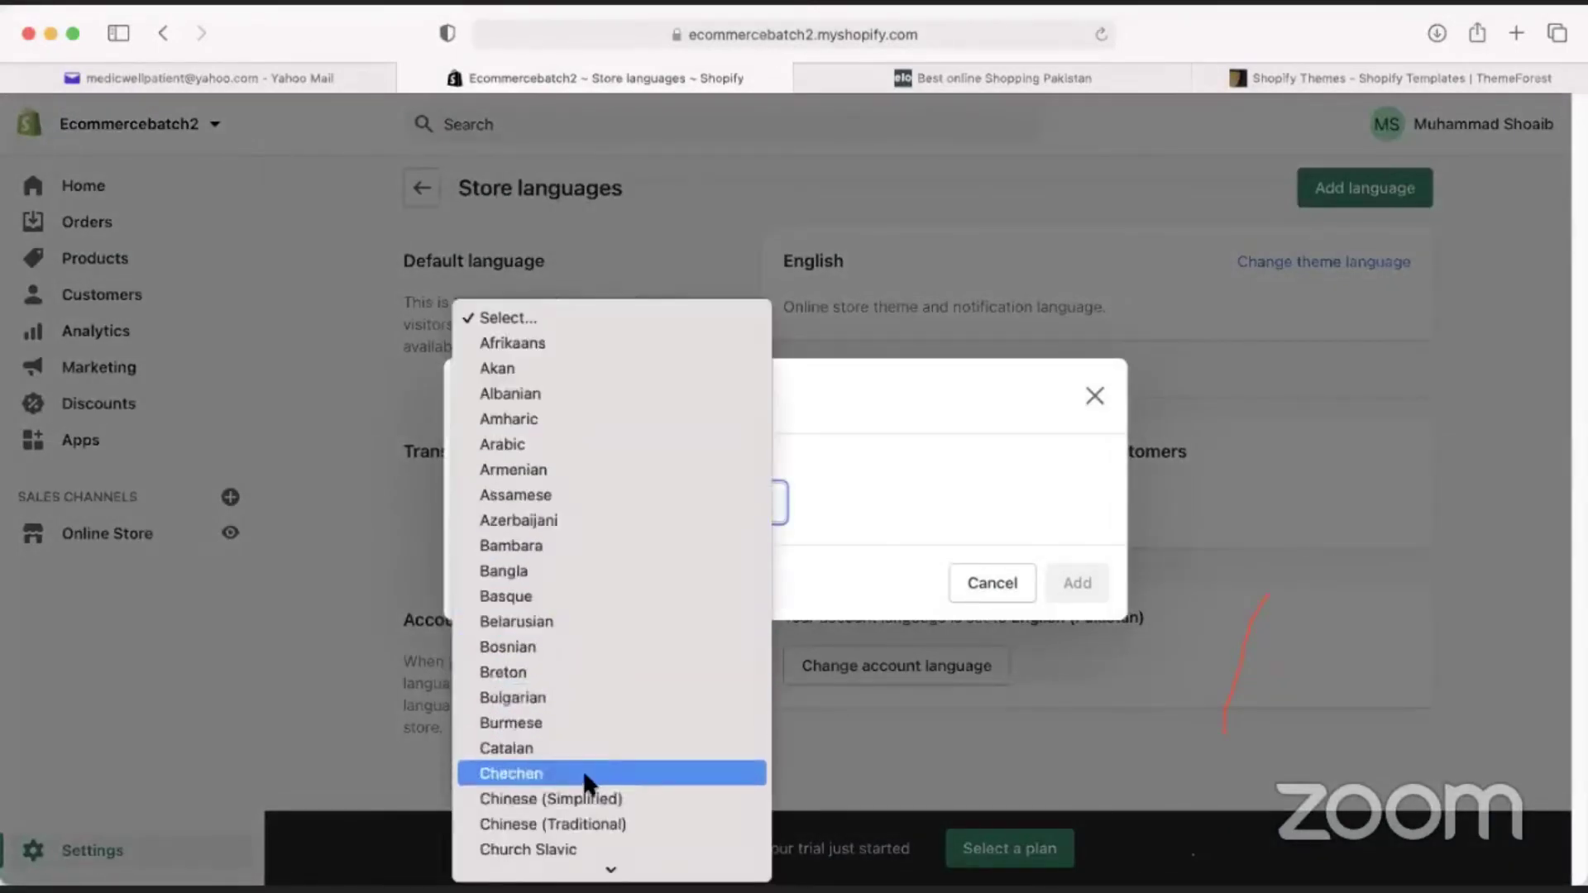
{"action": "scroll", "coordinate": [583, 769], "scroll_direction": "down", "scroll_amount": 5}
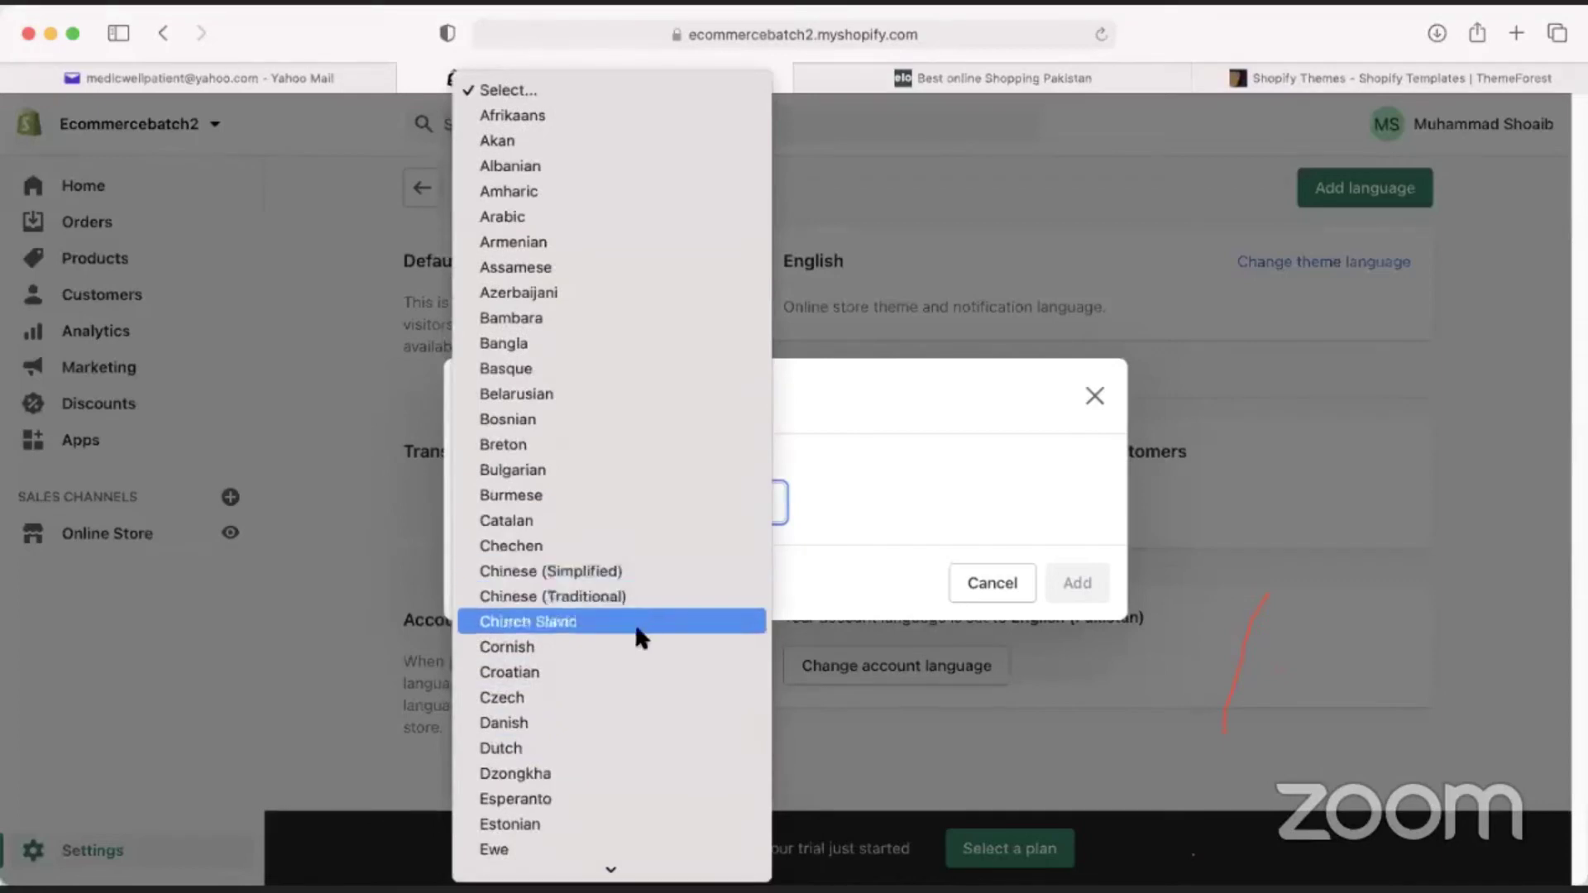
{"action": "scroll", "coordinate": [633, 623], "scroll_direction": "down", "scroll_amount": 3}
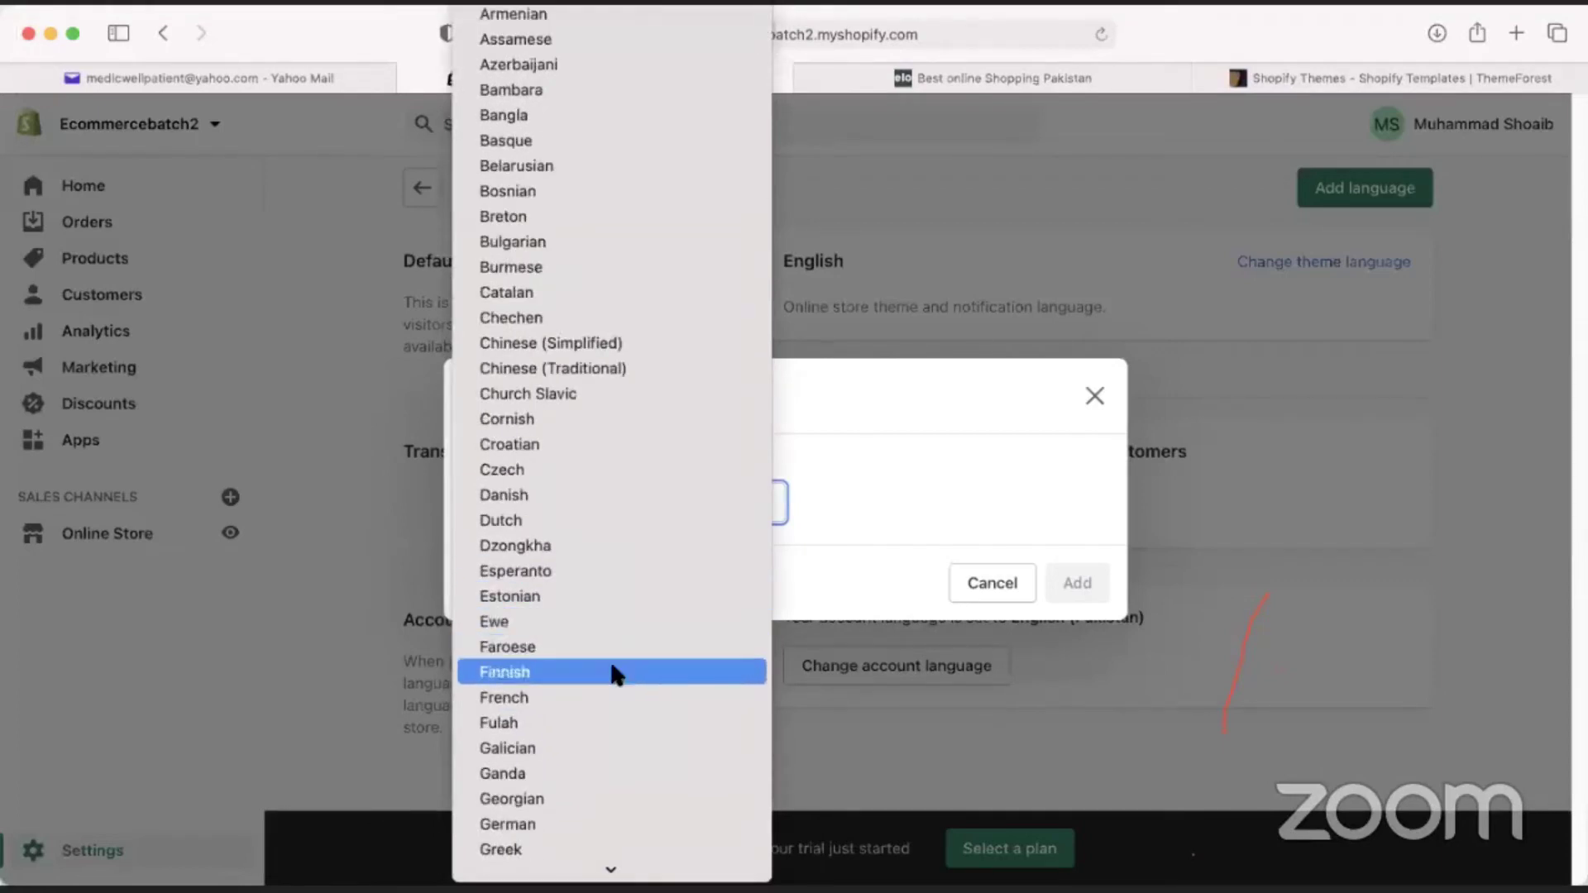
{"action": "left_click", "coordinate": [613, 672]}
{"action": "left_click", "coordinate": [694, 515]}
{"action": "scroll", "coordinate": [647, 655], "scroll_direction": "down", "scroll_amount": 8}
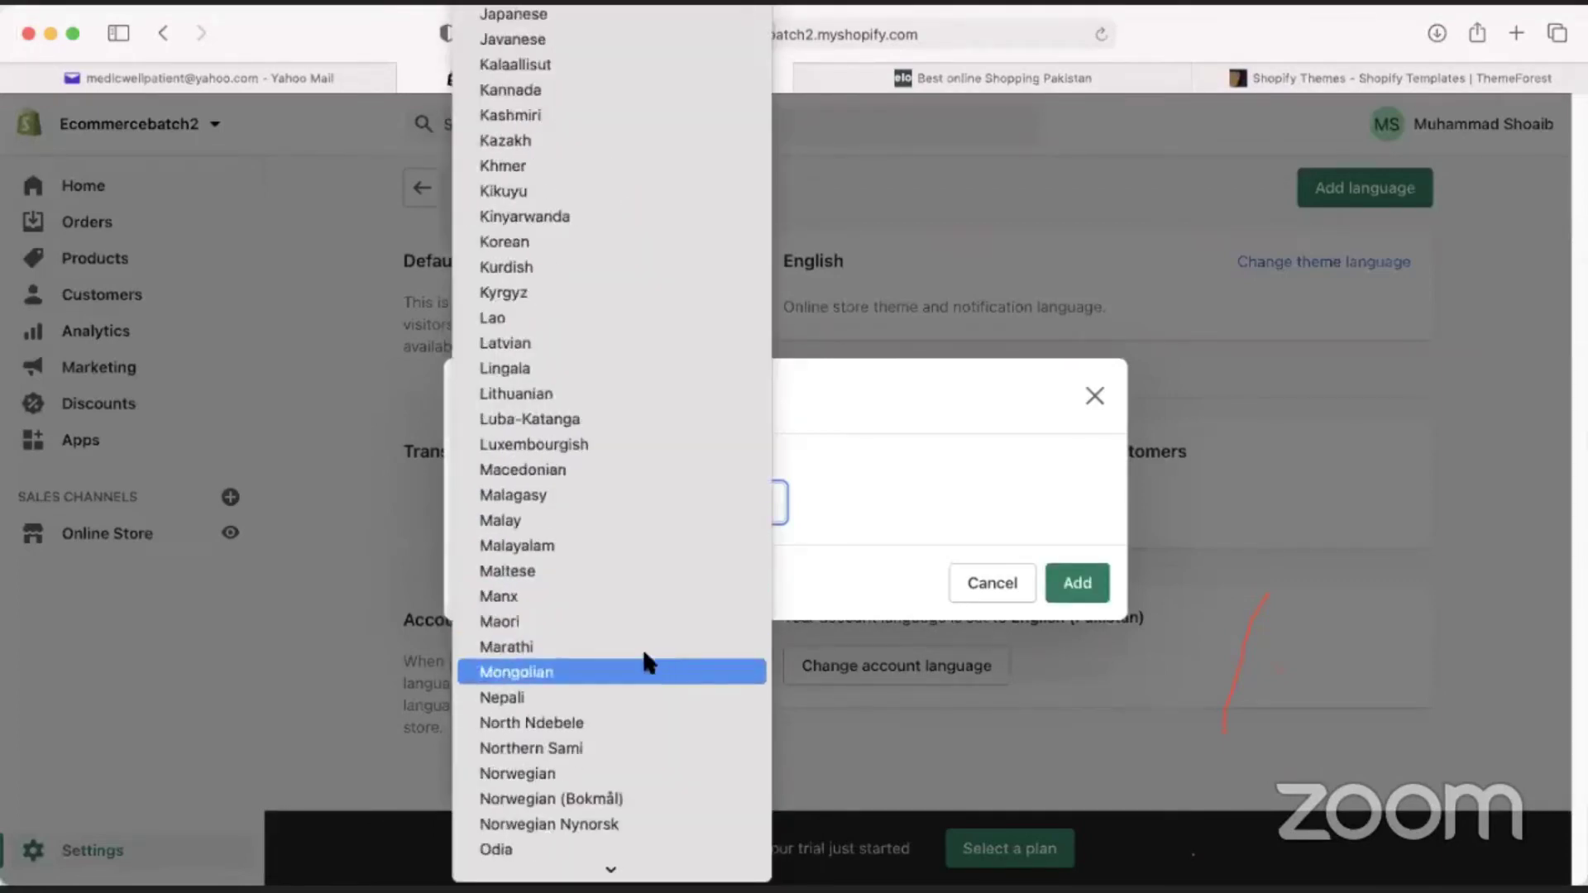
{"action": "scroll", "coordinate": [616, 596], "scroll_direction": "up", "scroll_amount": 1}
{"action": "scroll", "coordinate": [613, 663], "scroll_direction": "down", "scroll_amount": 15}
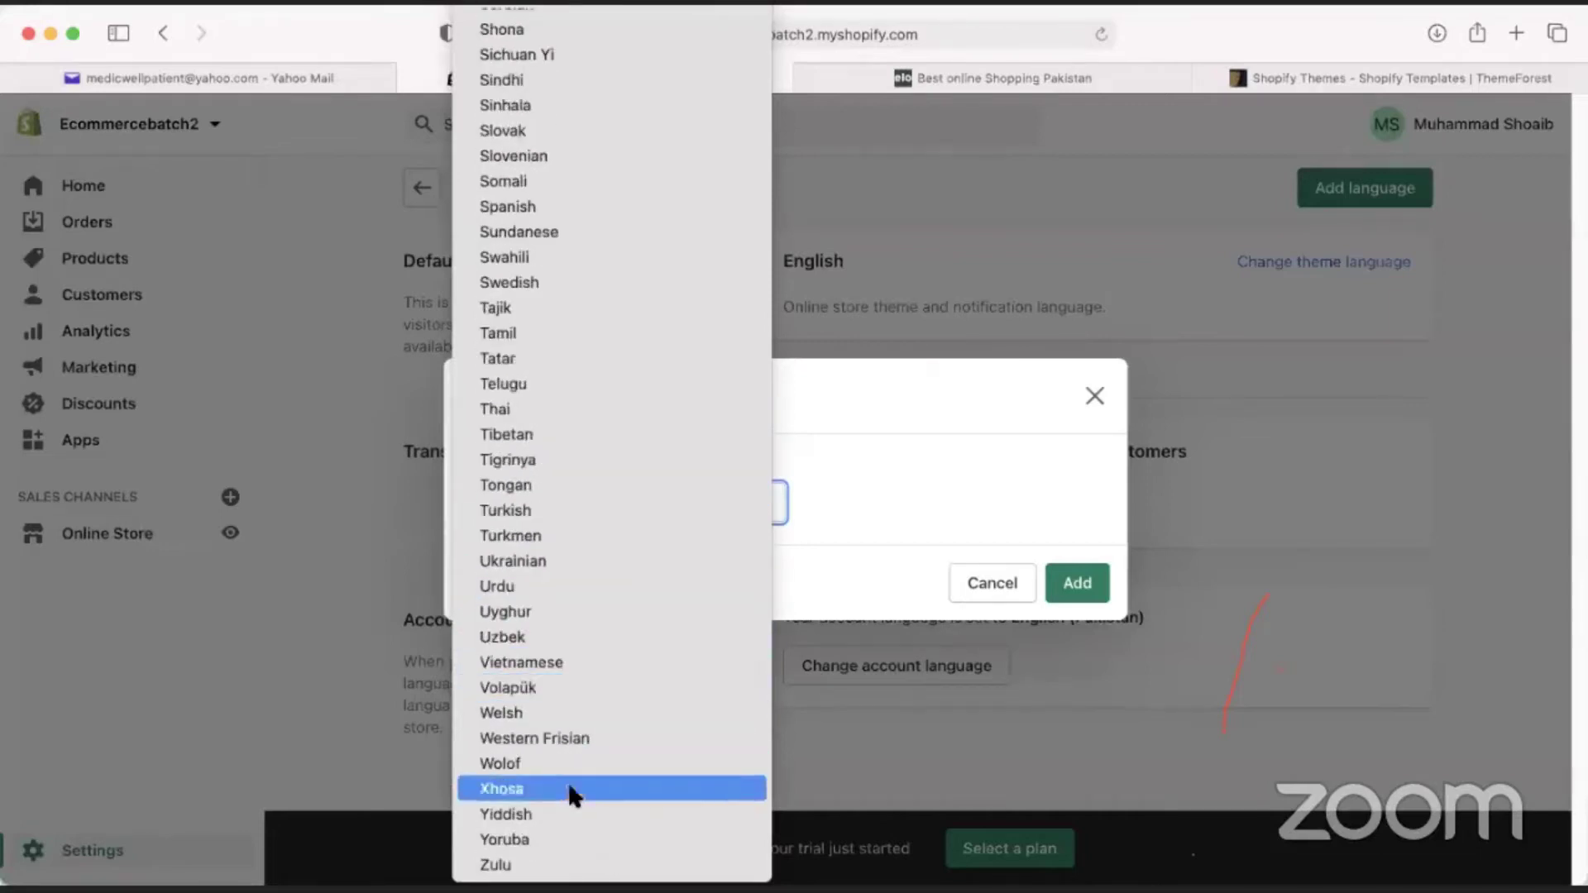
{"action": "left_click", "coordinate": [574, 586]}
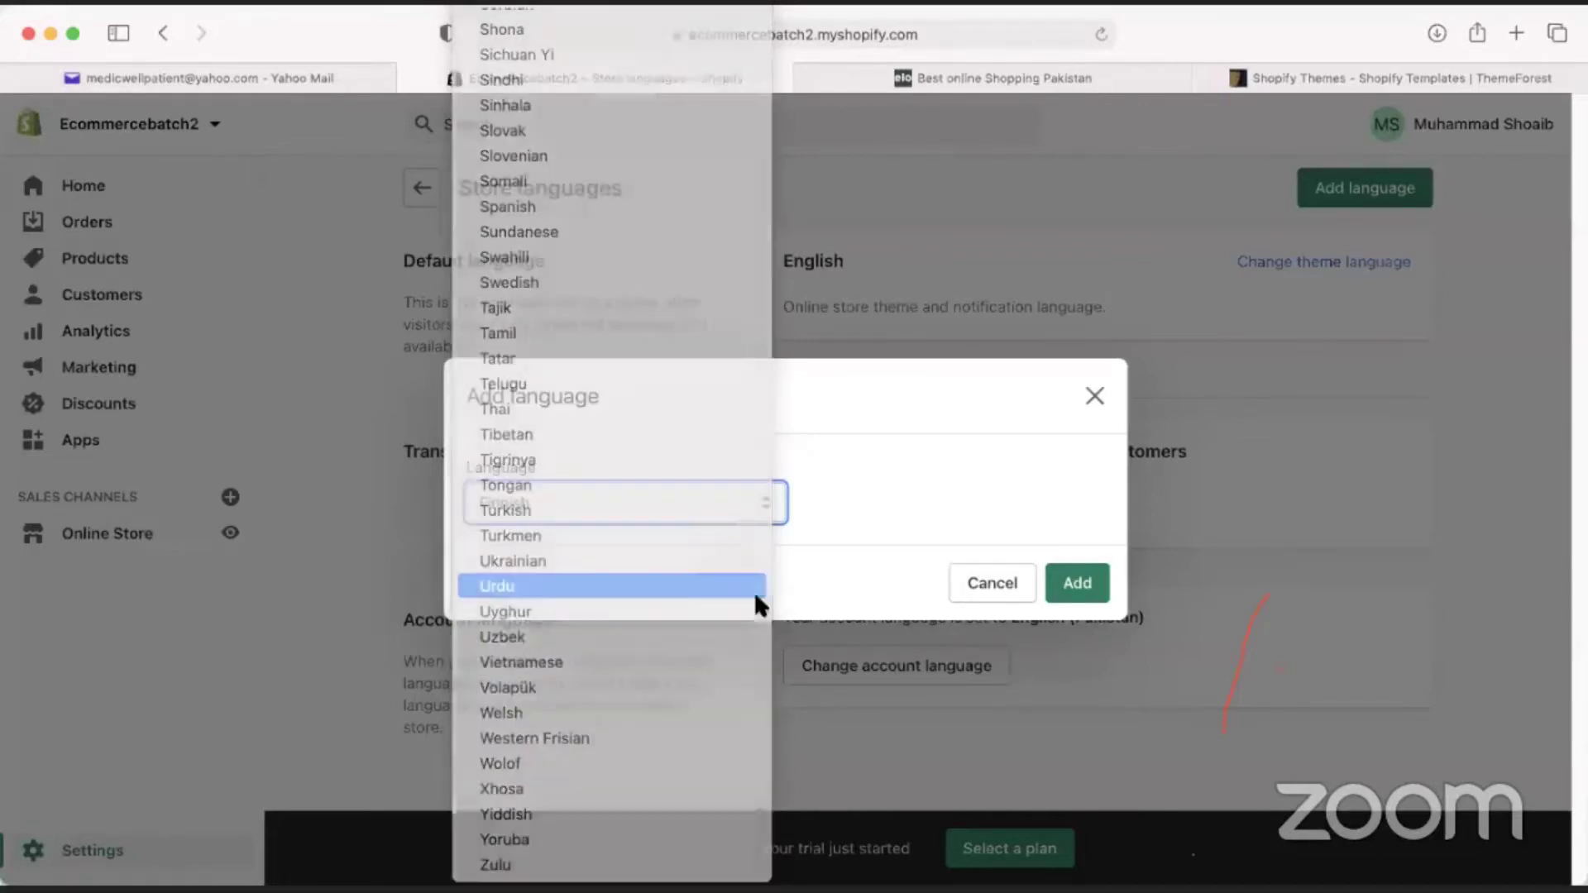
{"action": "left_click", "coordinate": [1080, 586]}
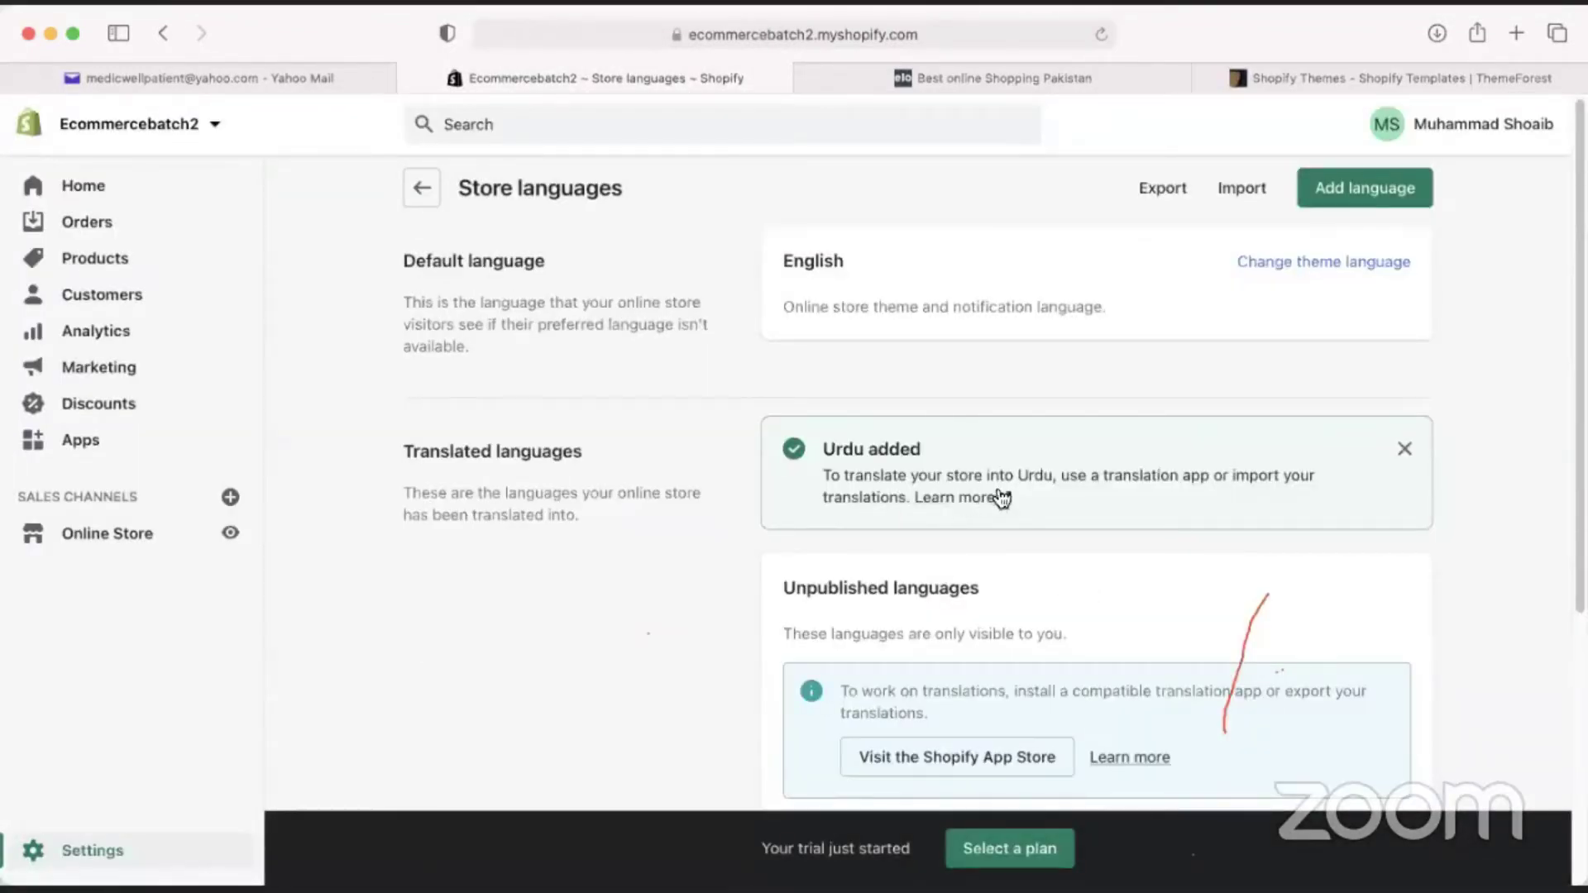
Read the Urdu translation notice, then delete Urdu and open a blank new tab.
{"action": "left_click_drag", "start_coordinate": [1143, 476], "coordinate": [1293, 480]}
{"action": "scroll", "coordinate": [872, 439], "scroll_direction": "down", "scroll_amount": 4}
{"action": "scroll", "coordinate": [862, 430], "scroll_direction": "up", "scroll_amount": 1}
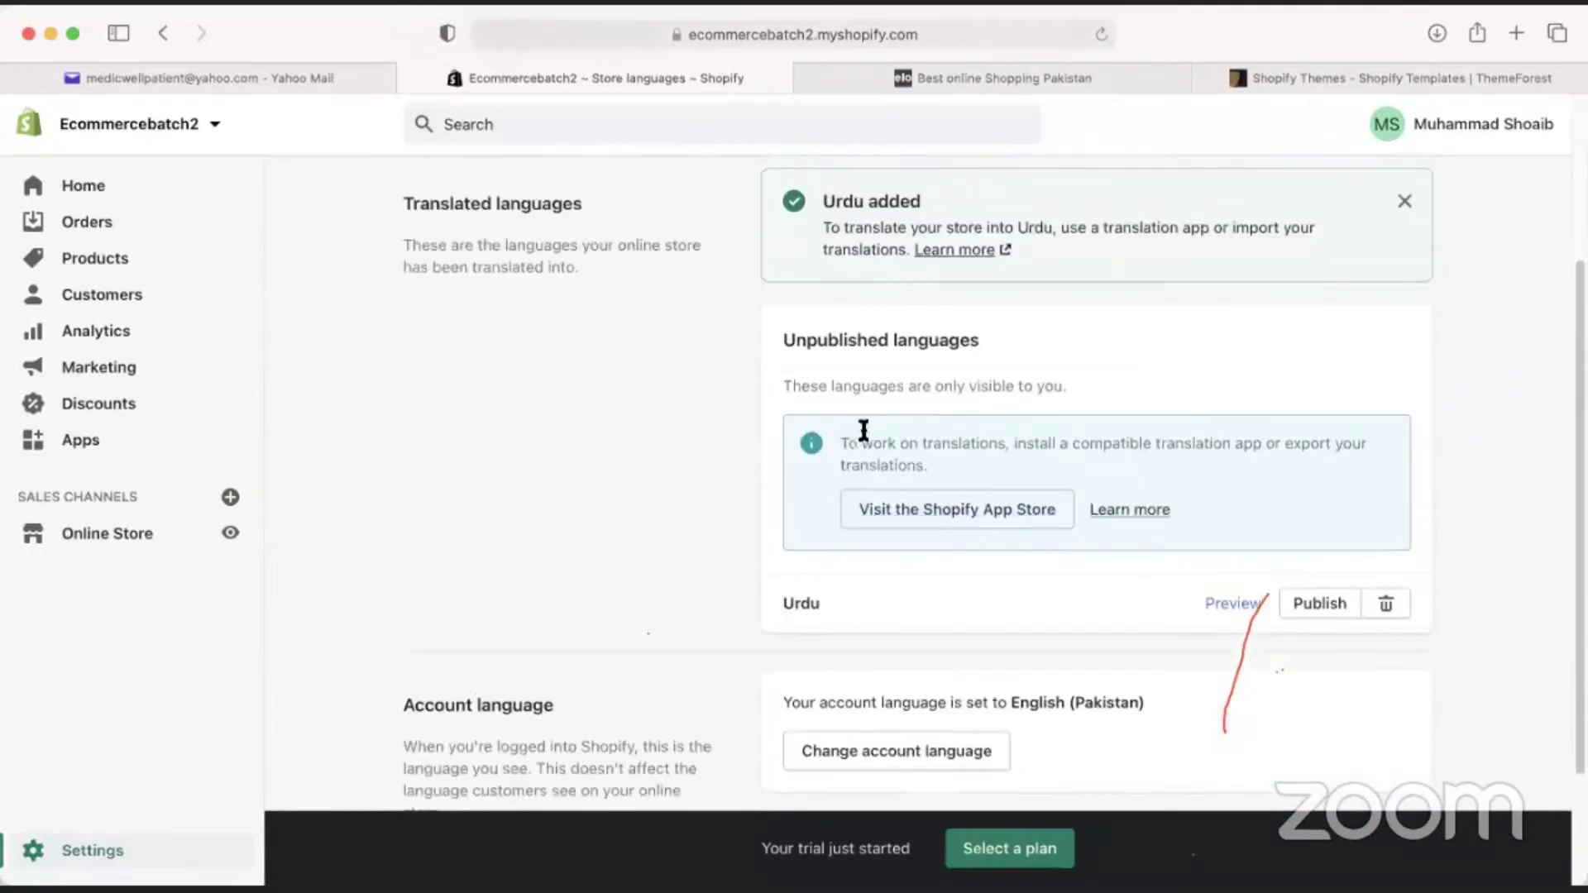
{"action": "scroll", "coordinate": [915, 479], "scroll_direction": "up", "scroll_amount": 1}
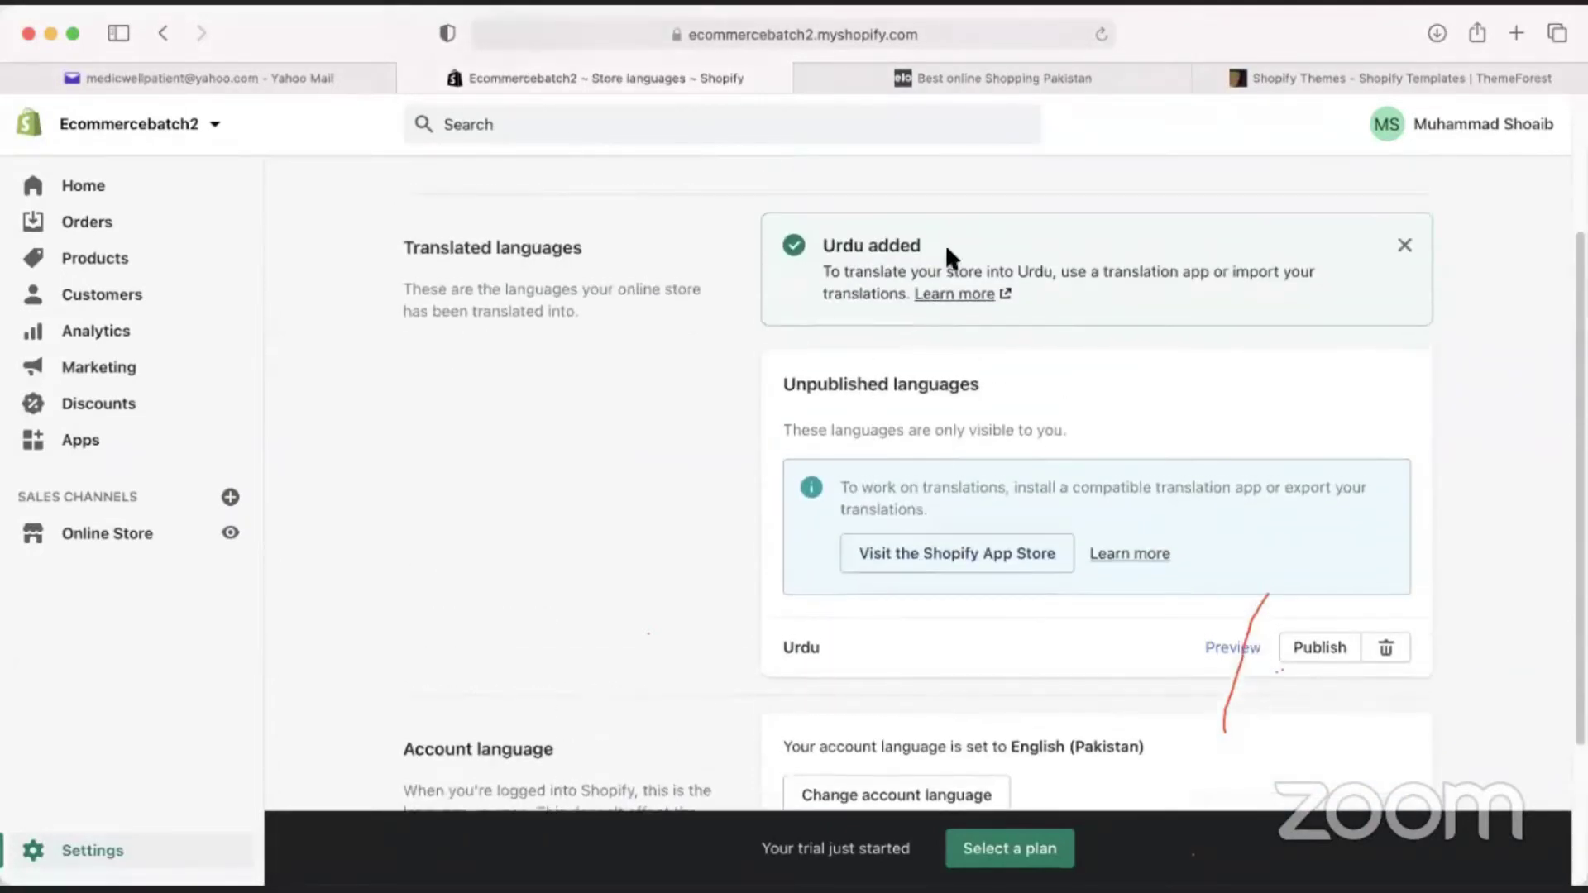
{"action": "left_click_drag", "start_coordinate": [1090, 273], "coordinate": [1167, 273]}
{"action": "left_click", "coordinate": [1184, 275]}
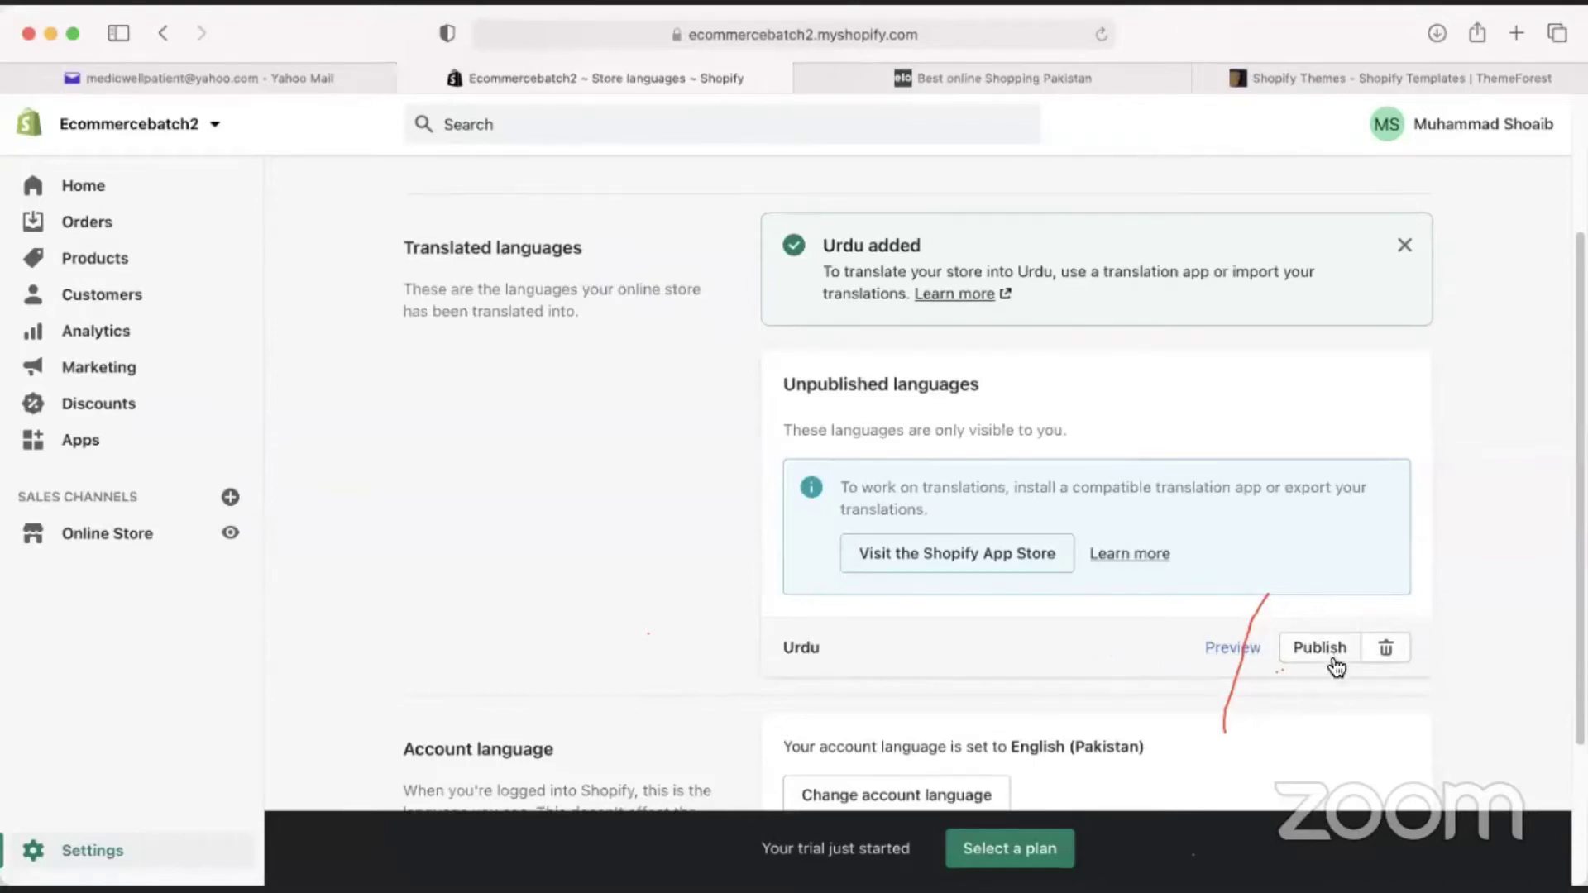
{"action": "left_click", "coordinate": [1387, 649]}
{"action": "left_click", "coordinate": [1048, 594]}
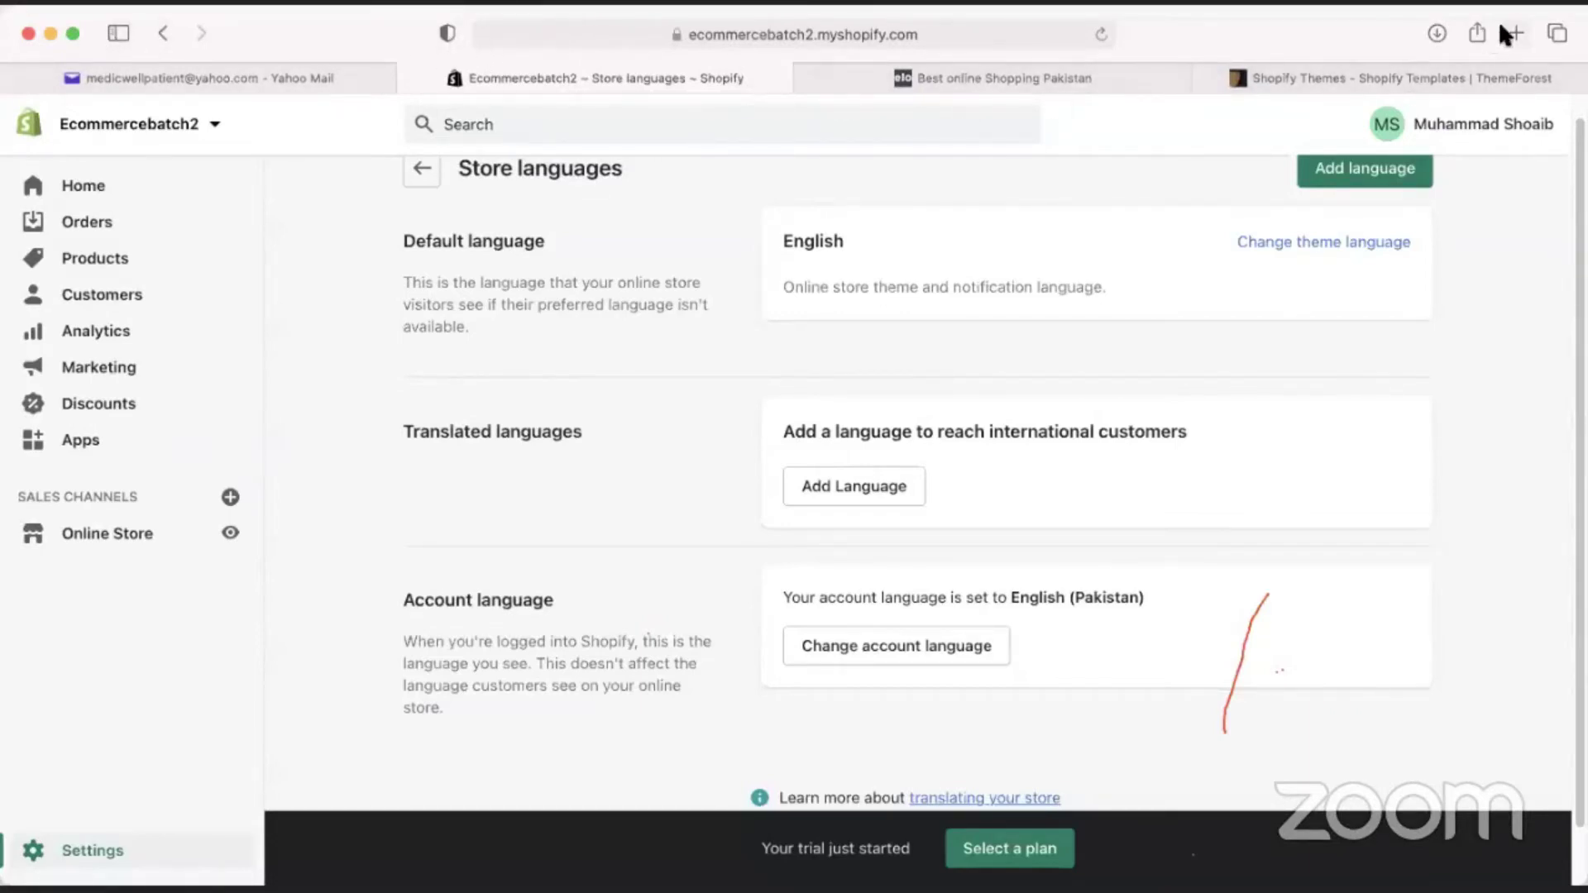
{"action": "left_click", "coordinate": [1517, 33]}
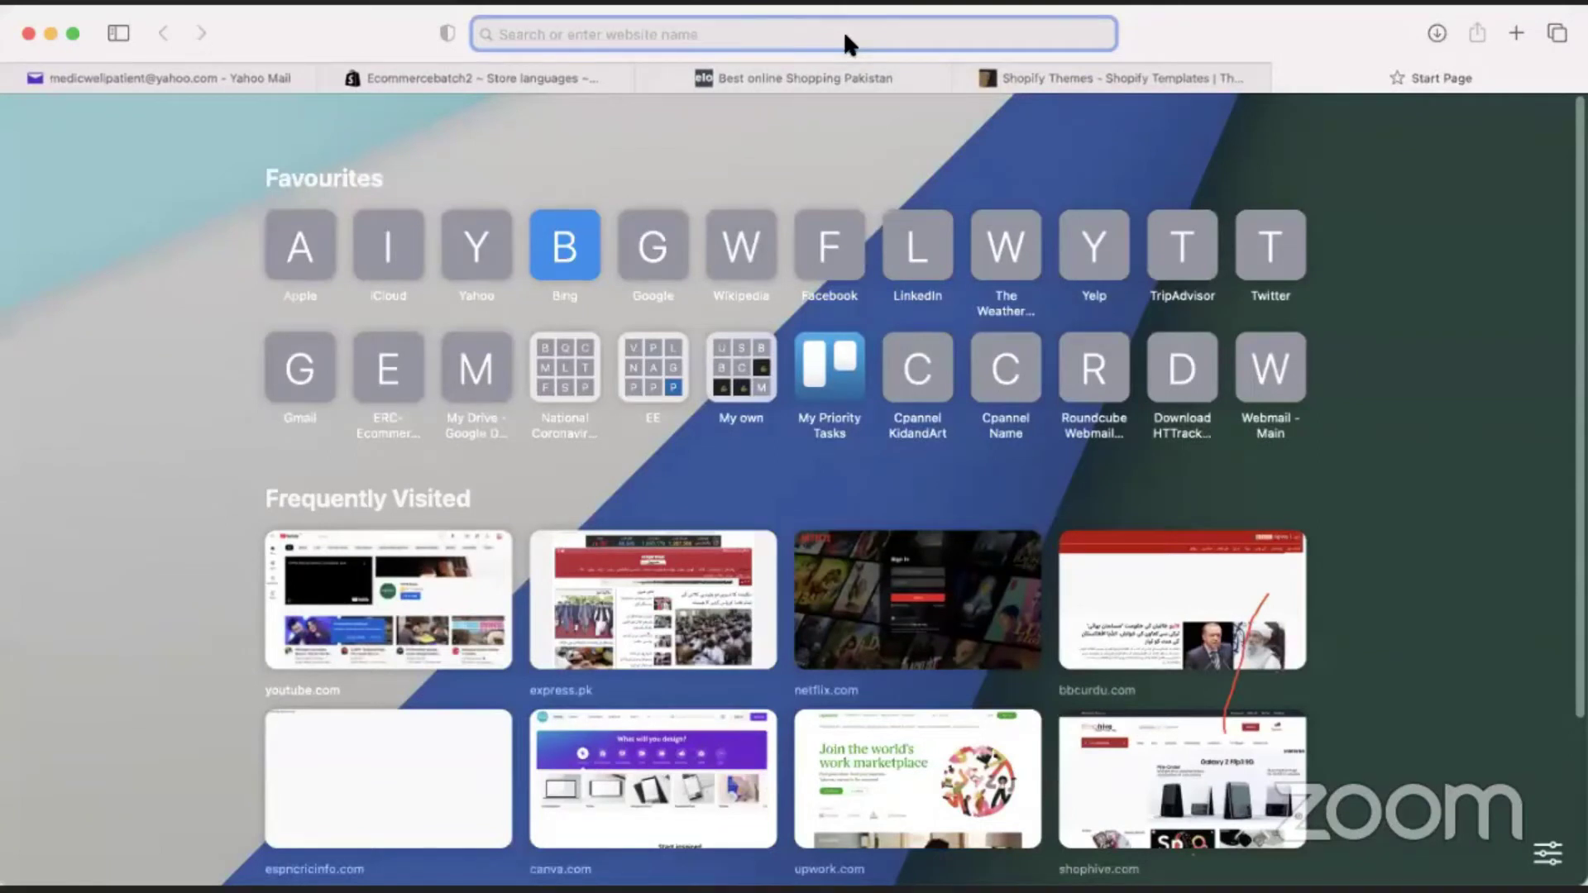
Load ledu.education-ecosystem.com, browse its Chinese-language version, then return to Shopify's Settings.
{"action": "type", "text": "ledu.education-ecosystem.com"}
{"action": "key", "text": "Return"}
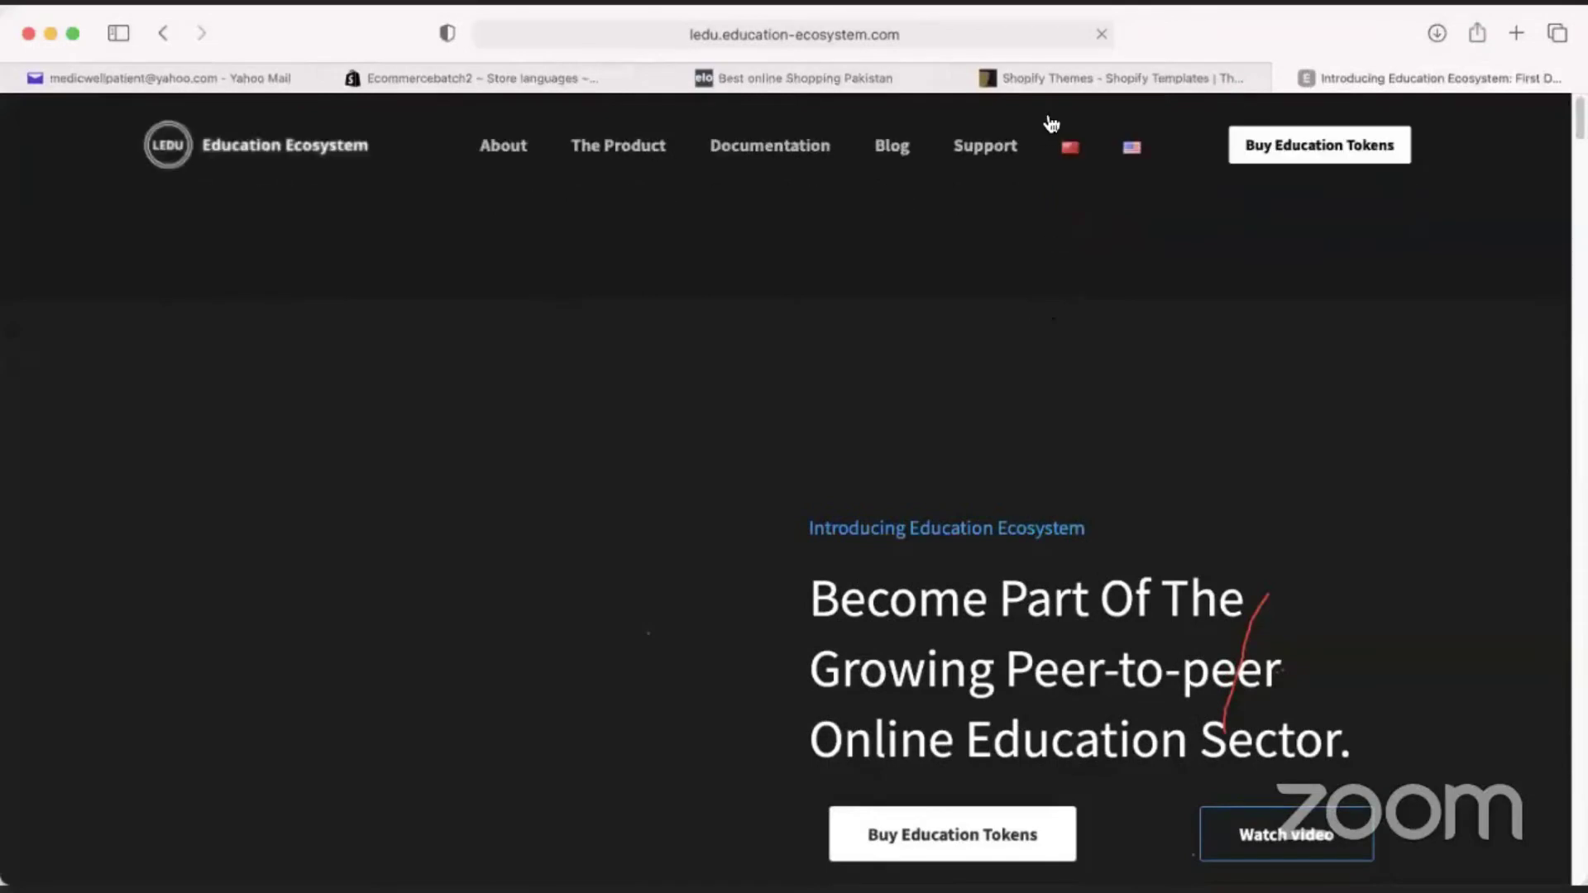
{"action": "left_click", "coordinate": [1071, 151]}
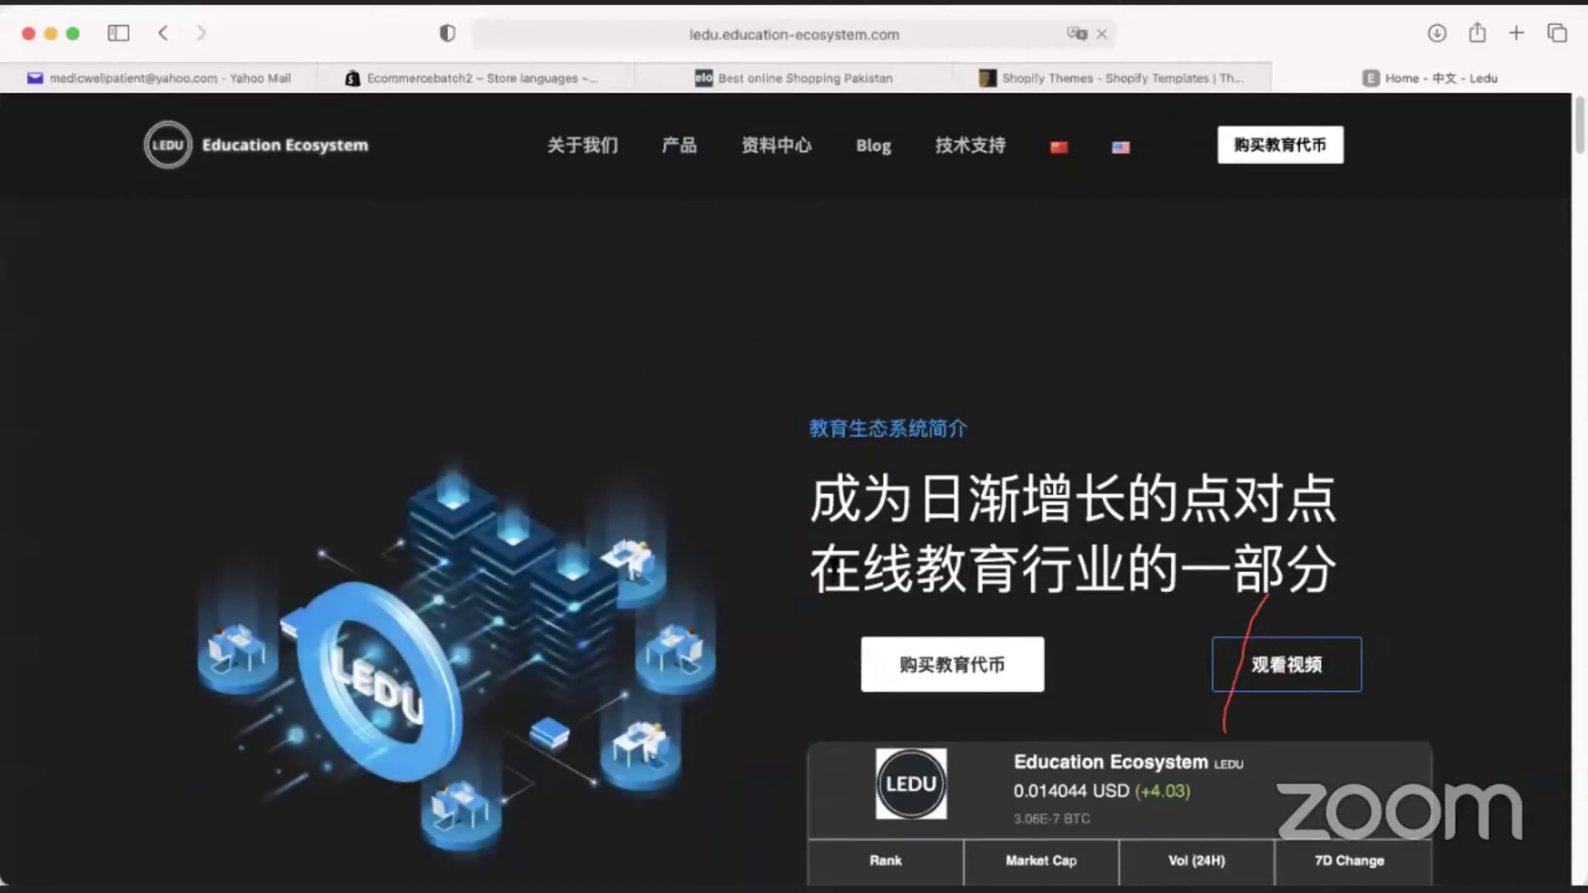
{"action": "scroll", "coordinate": [762, 579], "scroll_direction": "down", "scroll_amount": 5}
{"action": "scroll", "coordinate": [766, 584], "scroll_direction": "up", "scroll_amount": 5}
{"action": "scroll", "coordinate": [767, 586], "scroll_direction": "down", "scroll_amount": 10}
{"action": "scroll", "coordinate": [778, 631], "scroll_direction": "up", "scroll_amount": 5}
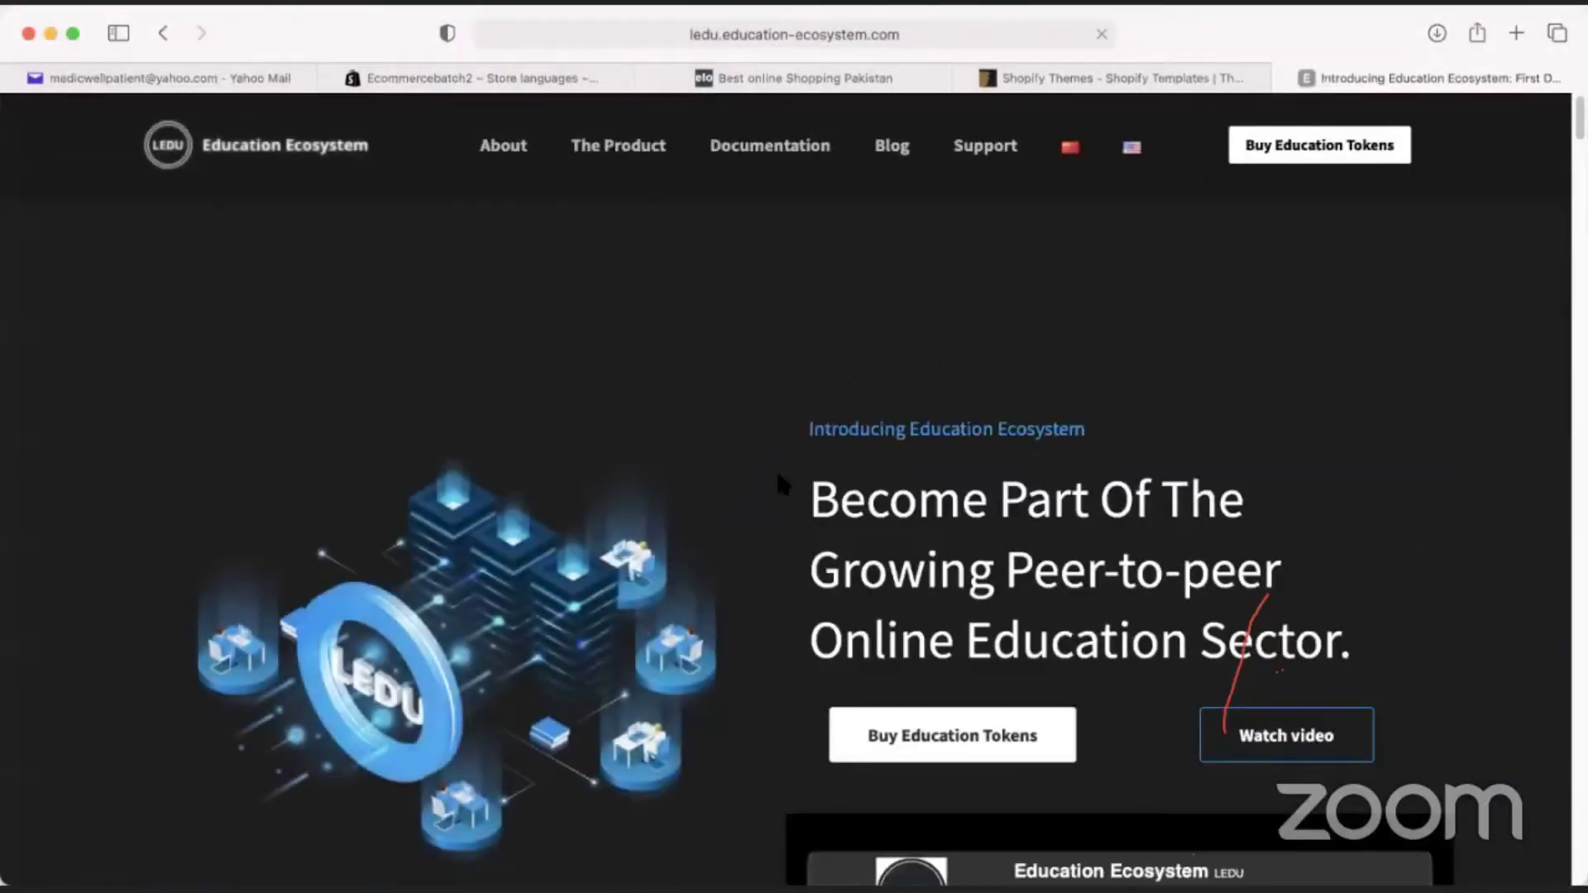
{"action": "scroll", "coordinate": [752, 505], "scroll_direction": "down", "scroll_amount": 10}
{"action": "scroll", "coordinate": [812, 603], "scroll_direction": "up", "scroll_amount": 6}
{"action": "scroll", "coordinate": [819, 606], "scroll_direction": "up", "scroll_amount": 10}
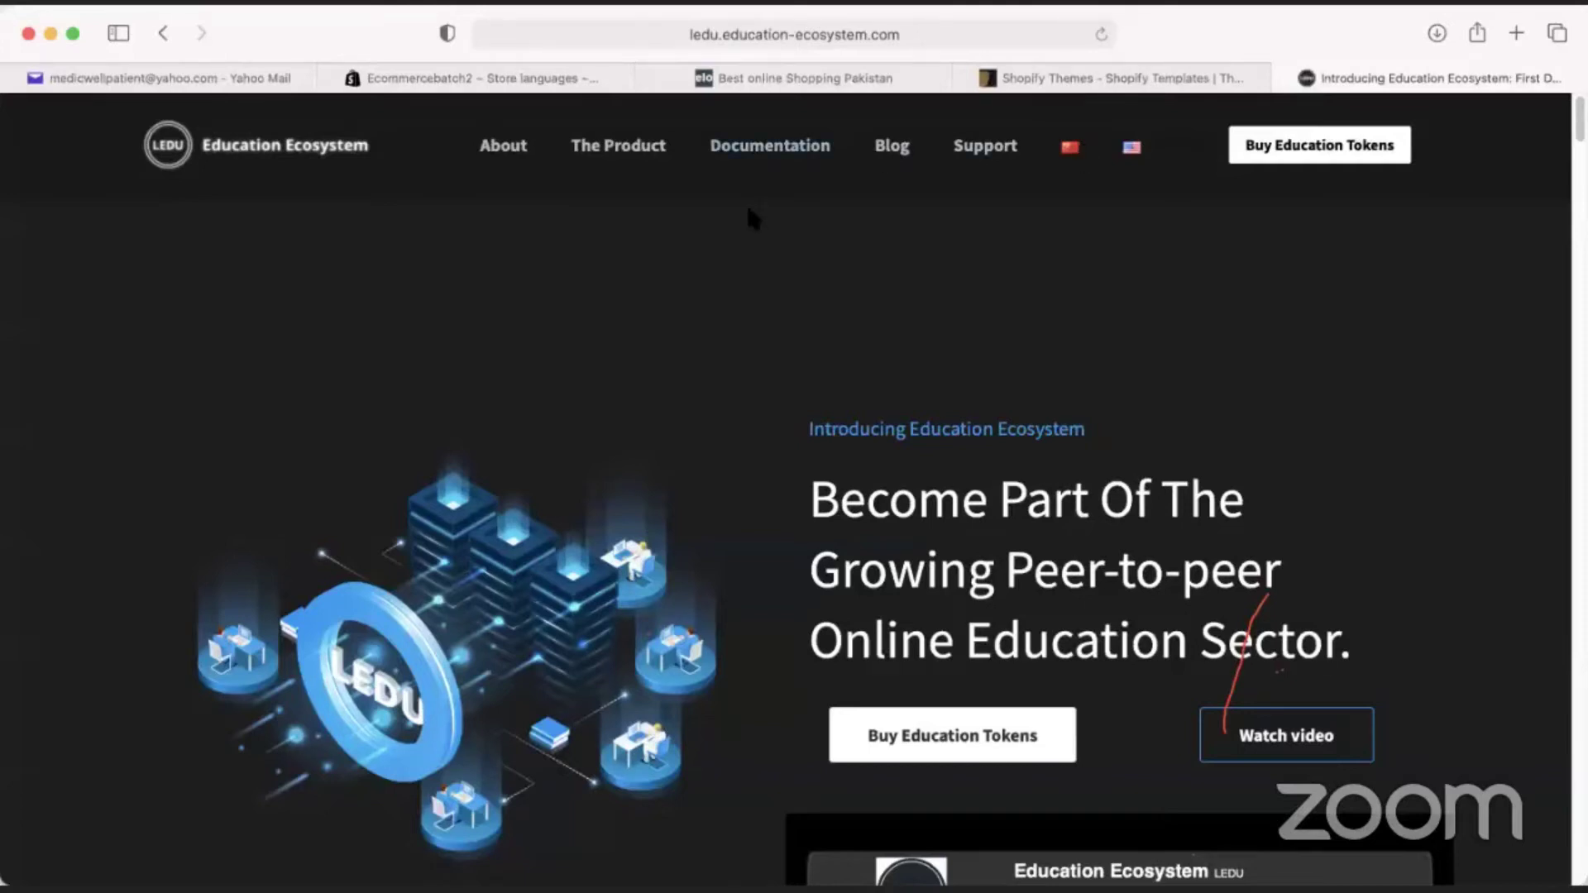
{"action": "left_click", "coordinate": [472, 78]}
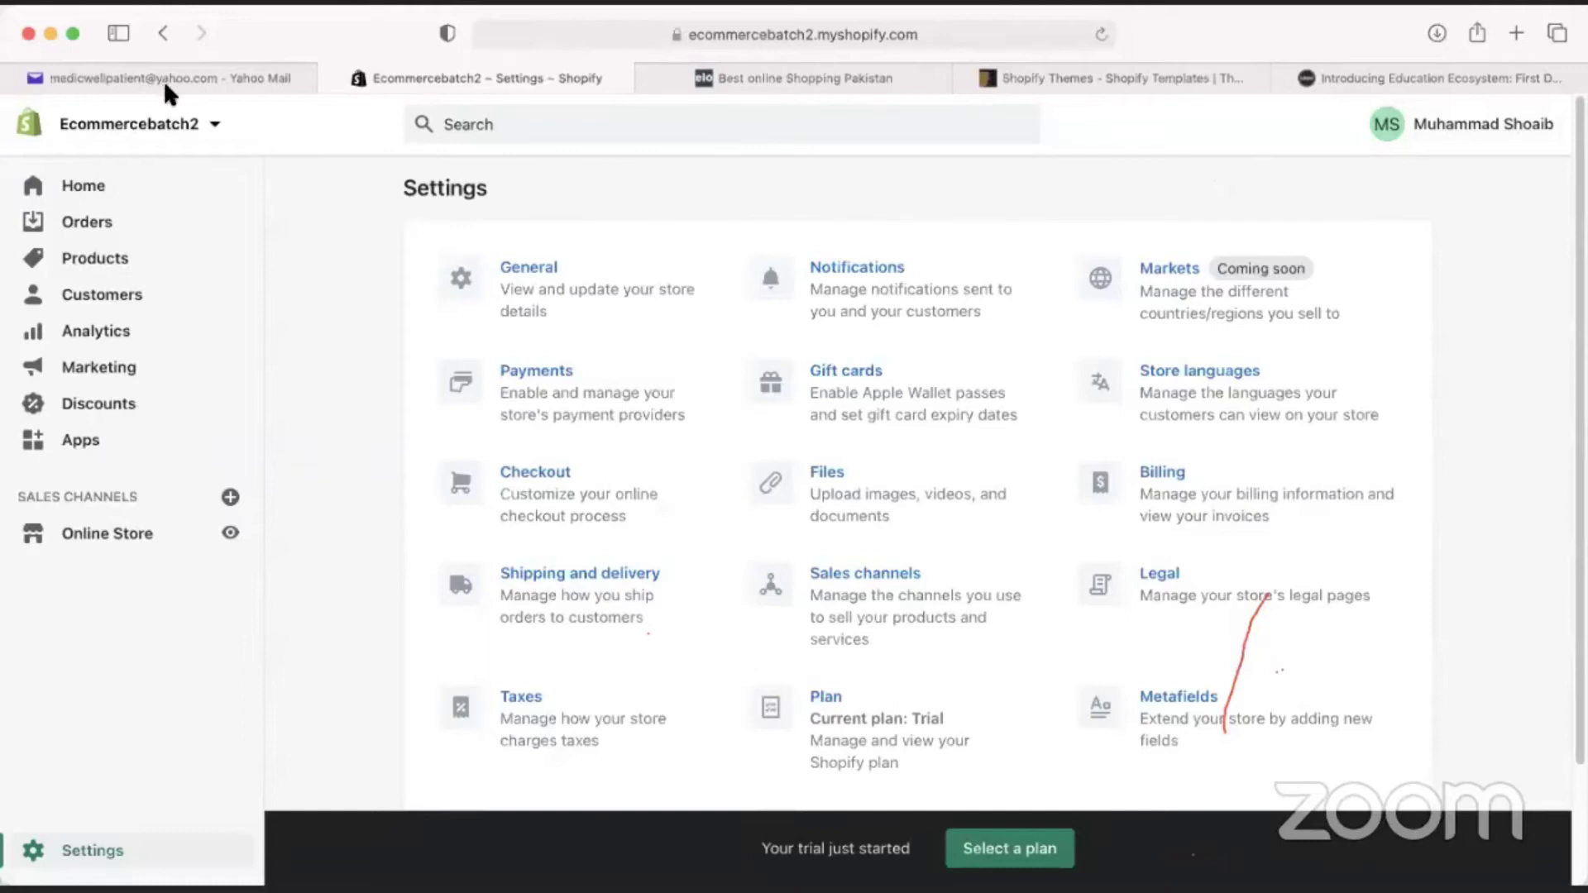
Open Checkout settings and read the 'Accounts are disabled' guest-checkout description.
{"action": "left_click", "coordinate": [536, 472]}
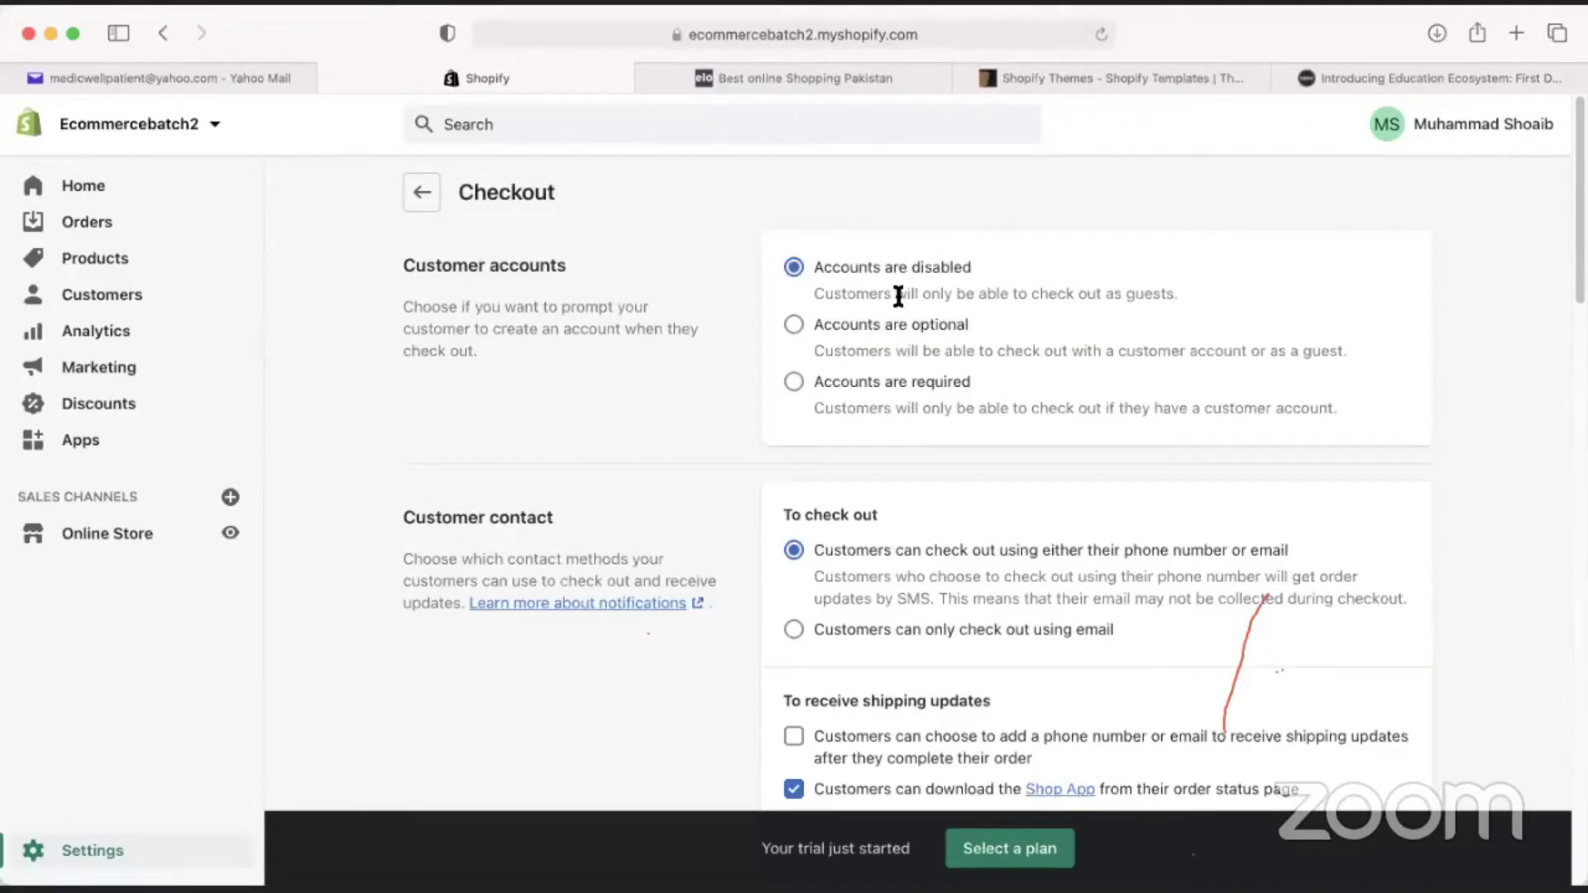
{"action": "left_click_drag", "start_coordinate": [898, 295], "coordinate": [1161, 296]}
{"action": "left_click", "coordinate": [1178, 295]}
{"action": "mouse_move", "coordinate": [1178, 292]}
{"action": "left_mouse_down"}
{"action": "mouse_move", "coordinate": [819, 292]}
{"action": "mouse_move", "coordinate": [1156, 295]}
{"action": "left_mouse_up"}
{"action": "left_click", "coordinate": [819, 292]}
{"action": "left_click", "coordinate": [1159, 295]}
{"action": "left_click_drag", "start_coordinate": [896, 294], "coordinate": [1163, 295]}
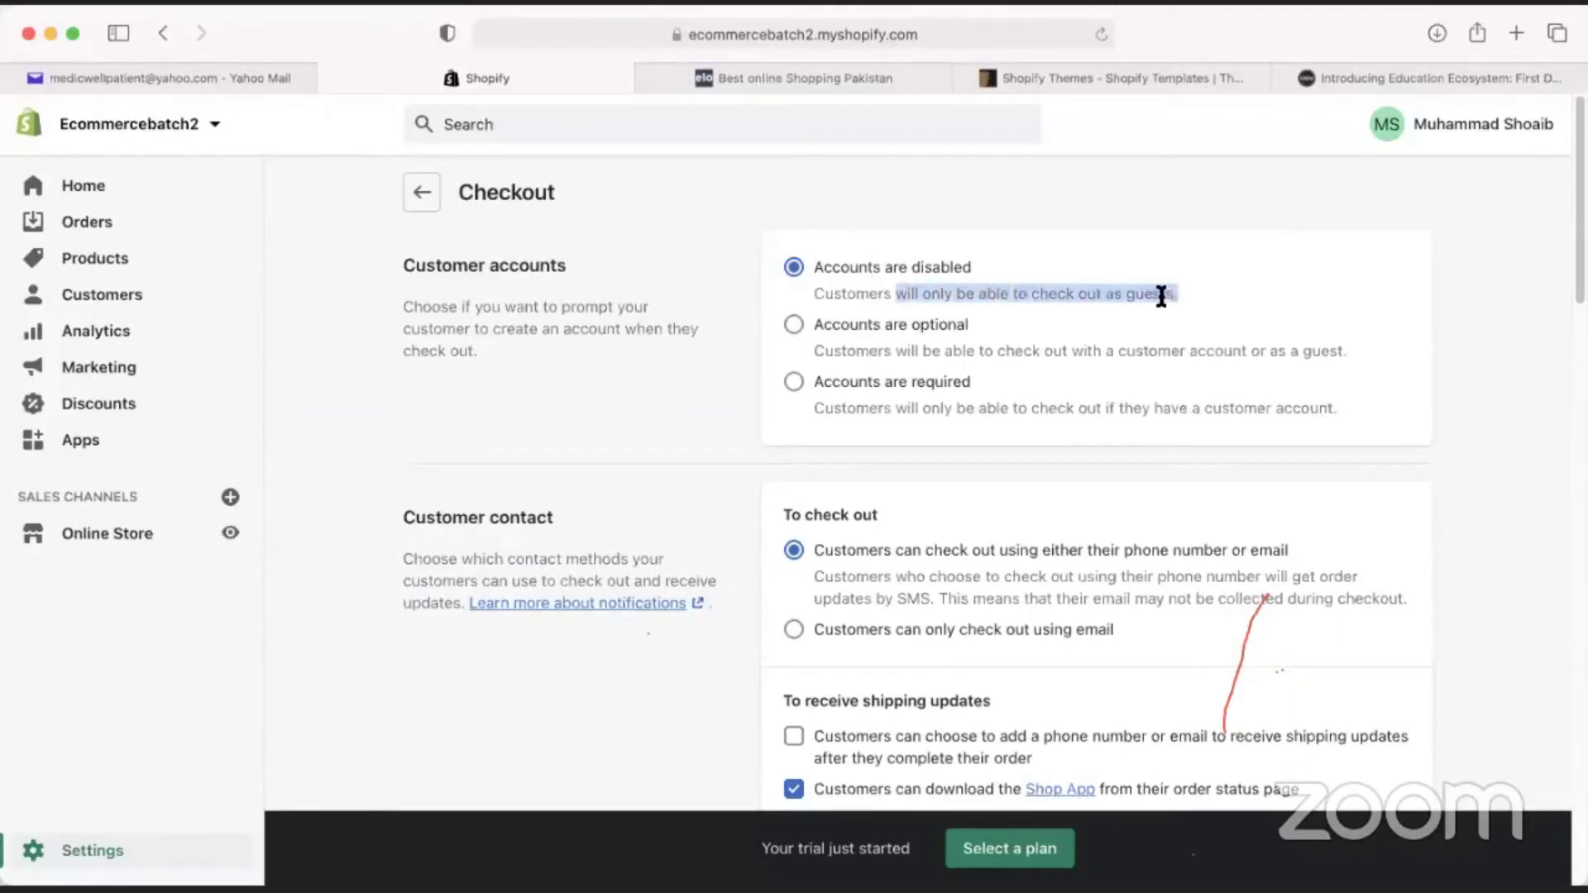
{"action": "left_click", "coordinate": [1159, 299]}
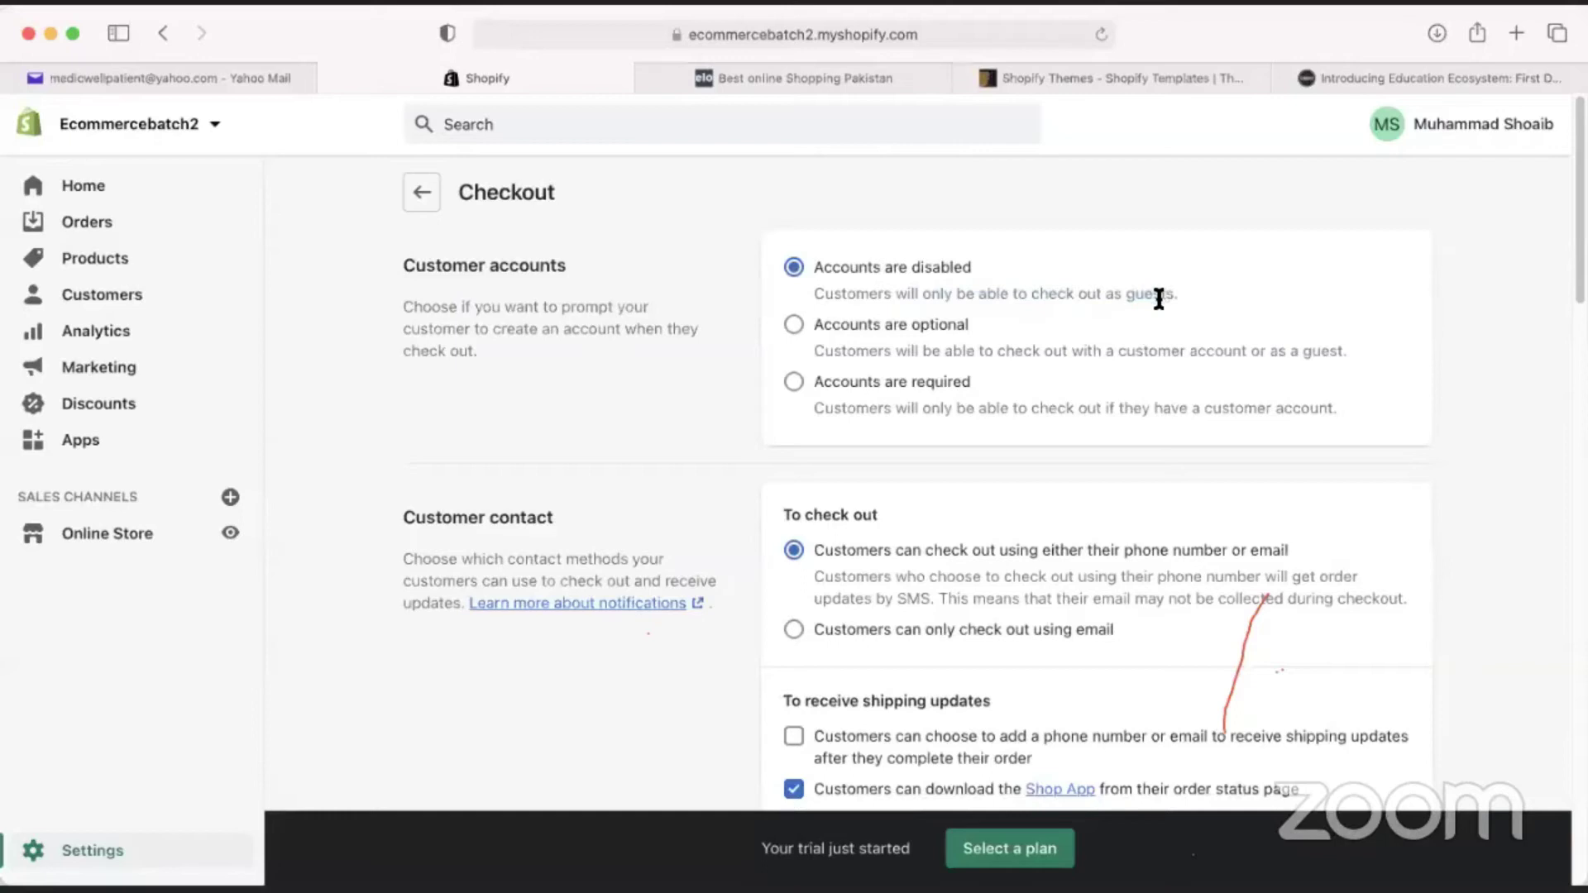
Try Optional, Required and Disabled customer accounts, settling on Accounts are optional without saving.
{"action": "left_click", "coordinate": [791, 331]}
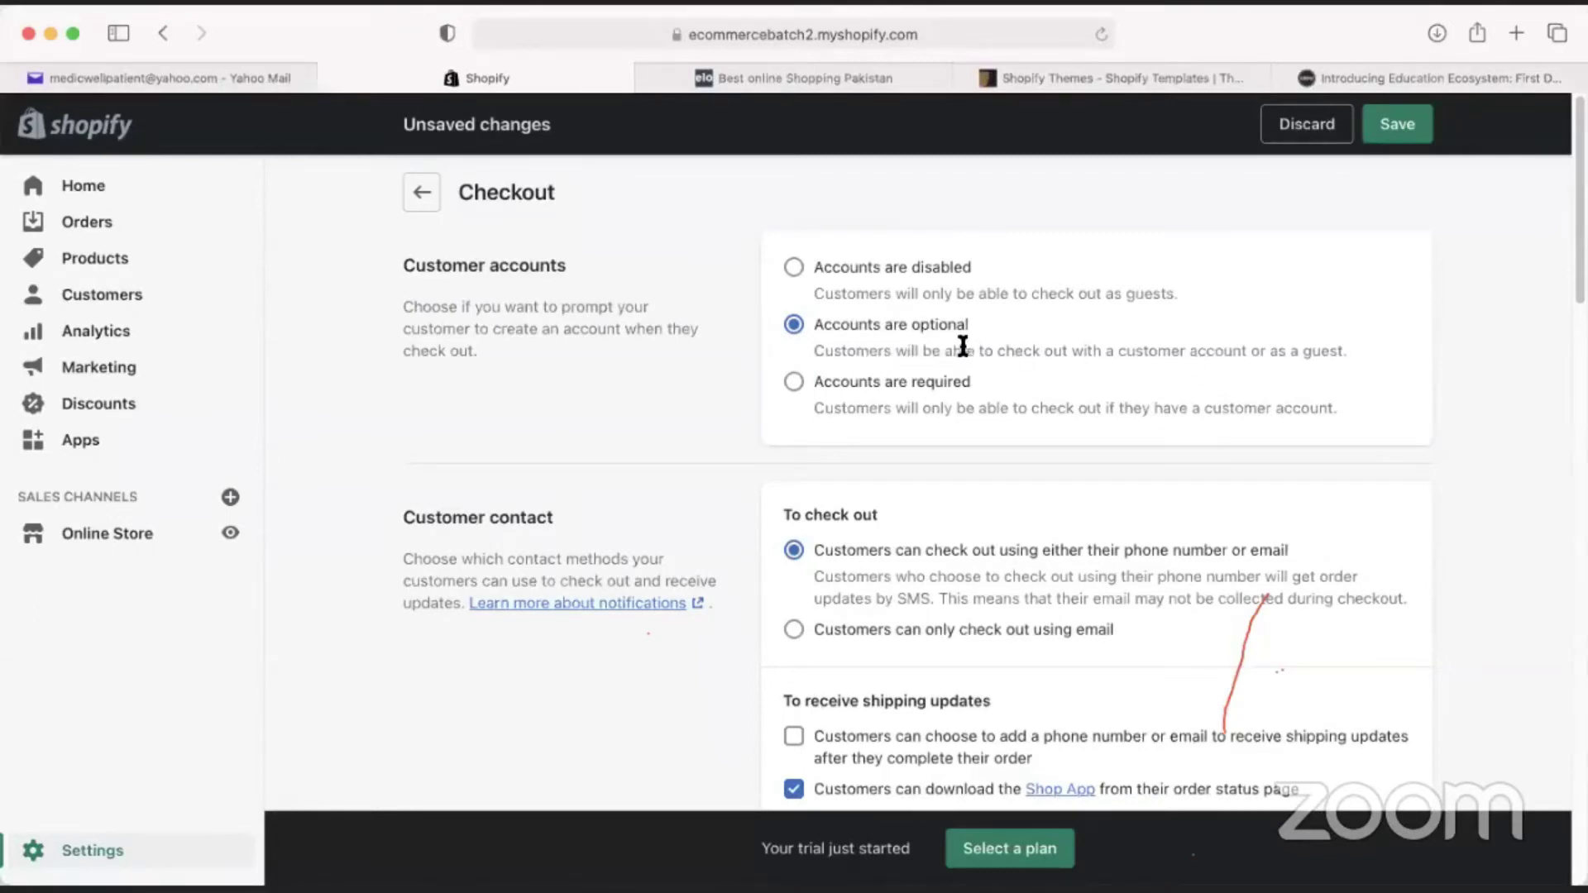
{"action": "left_click_drag", "start_coordinate": [1248, 352], "coordinate": [1114, 353]}
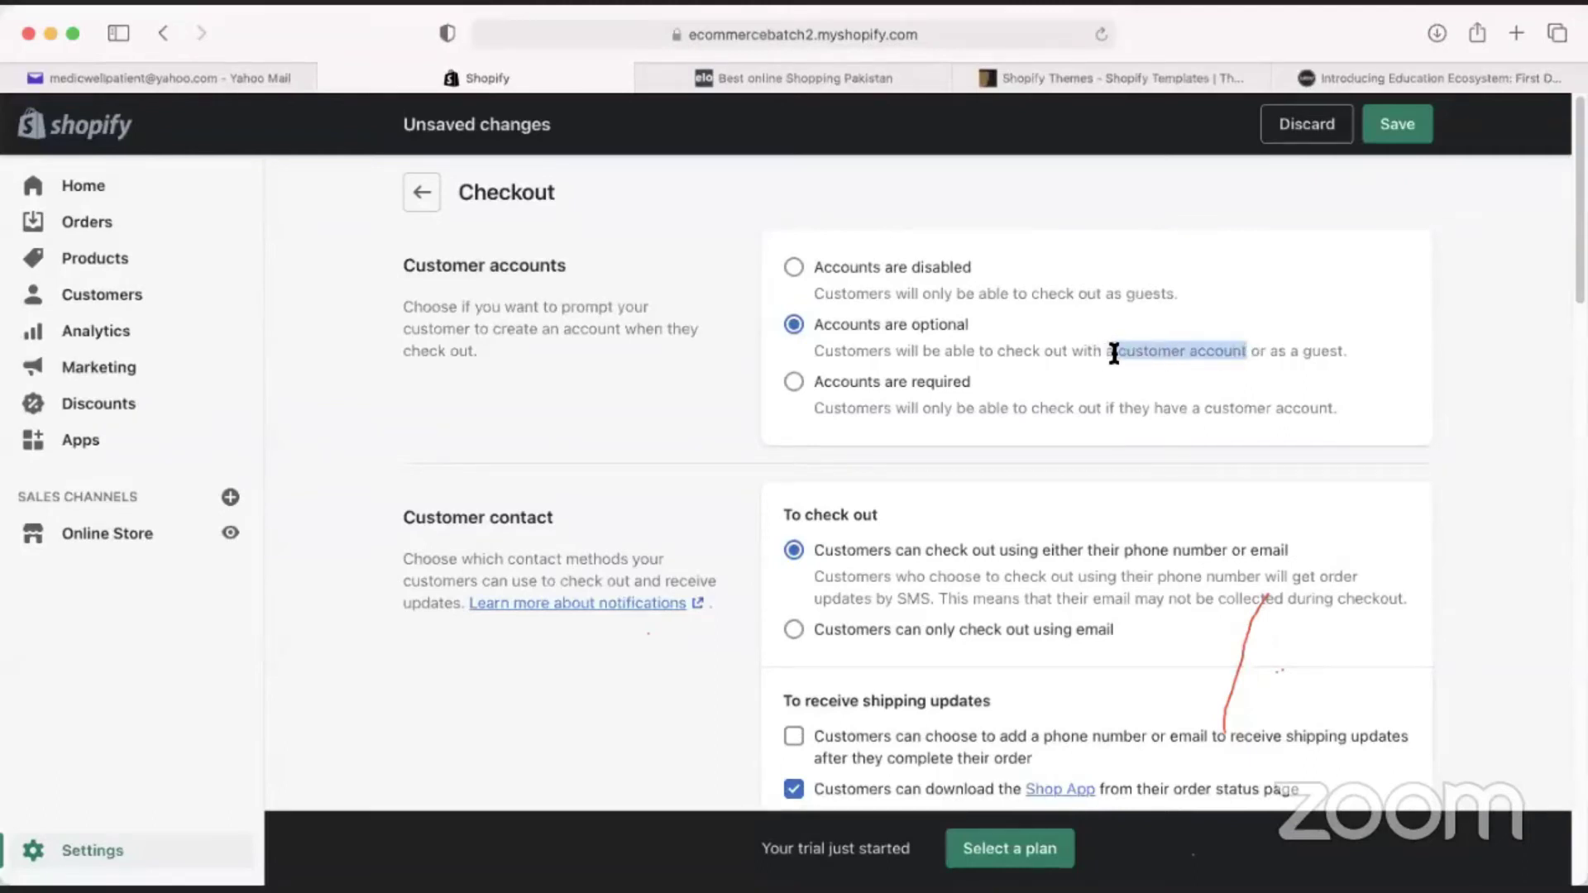
{"action": "left_click", "coordinate": [1024, 351]}
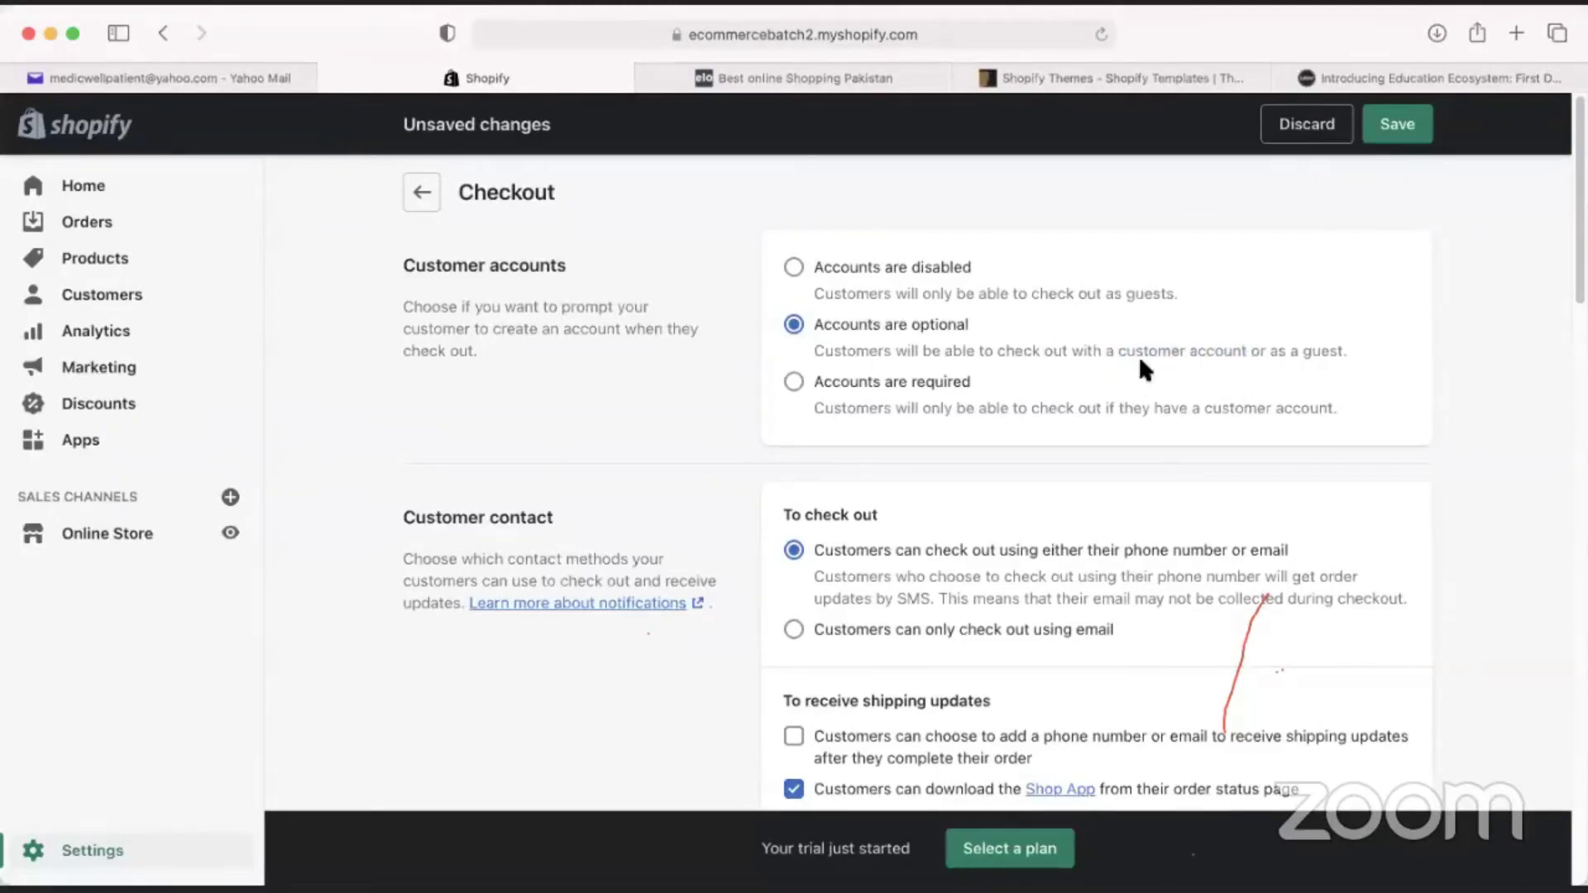
{"action": "left_click_drag", "start_coordinate": [1127, 353], "coordinate": [1322, 353]}
{"action": "left_click", "coordinate": [1321, 353]}
{"action": "left_click", "coordinate": [881, 382]}
{"action": "left_click", "coordinate": [855, 280]}
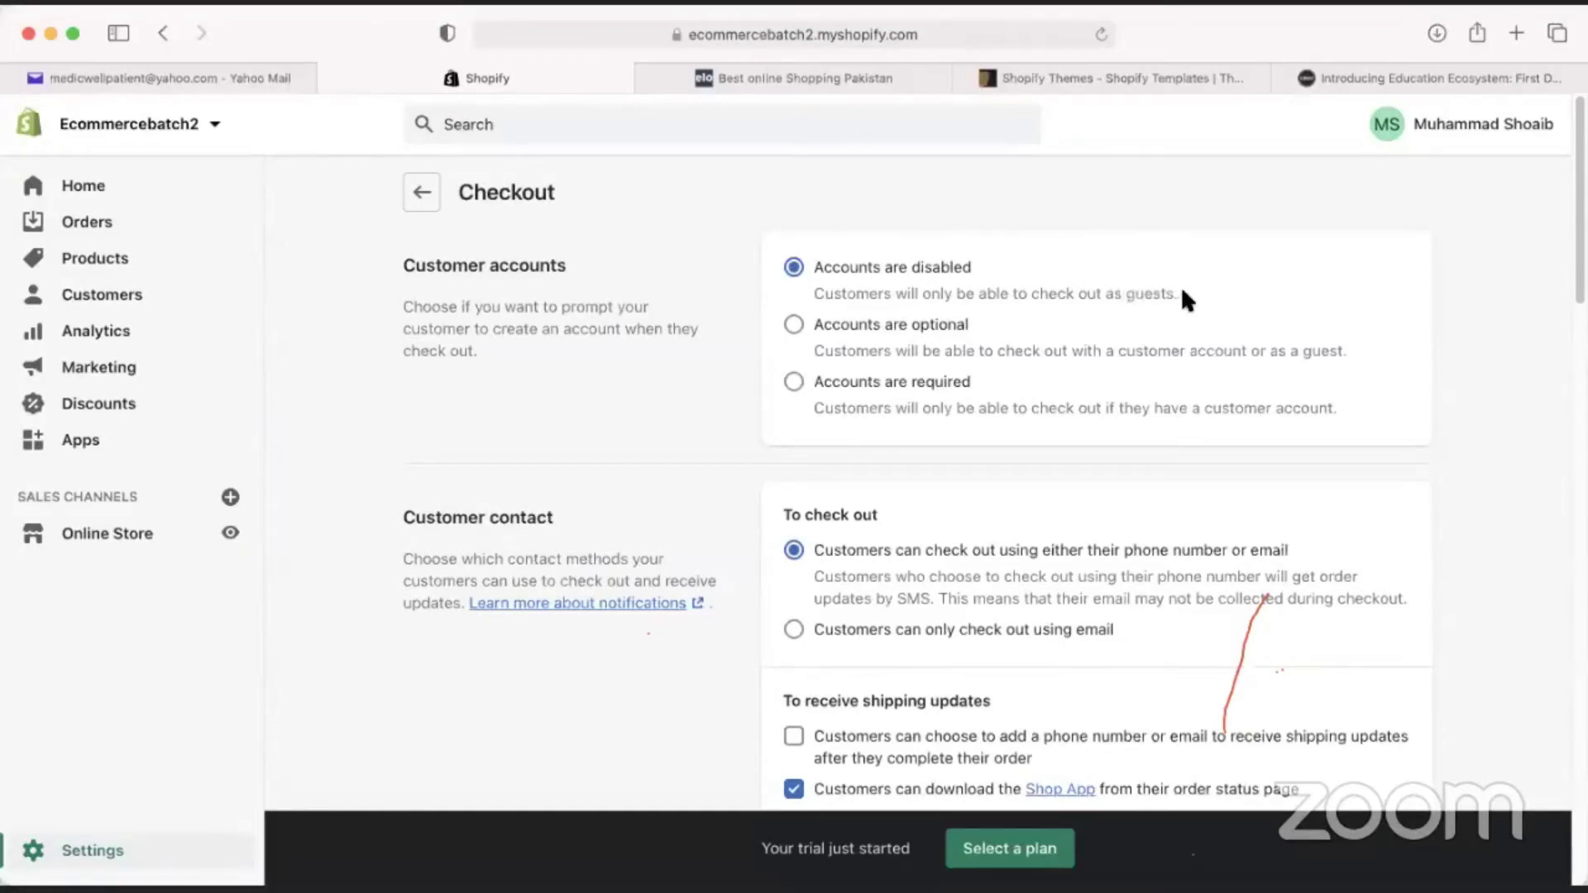
{"action": "left_click", "coordinate": [882, 374]}
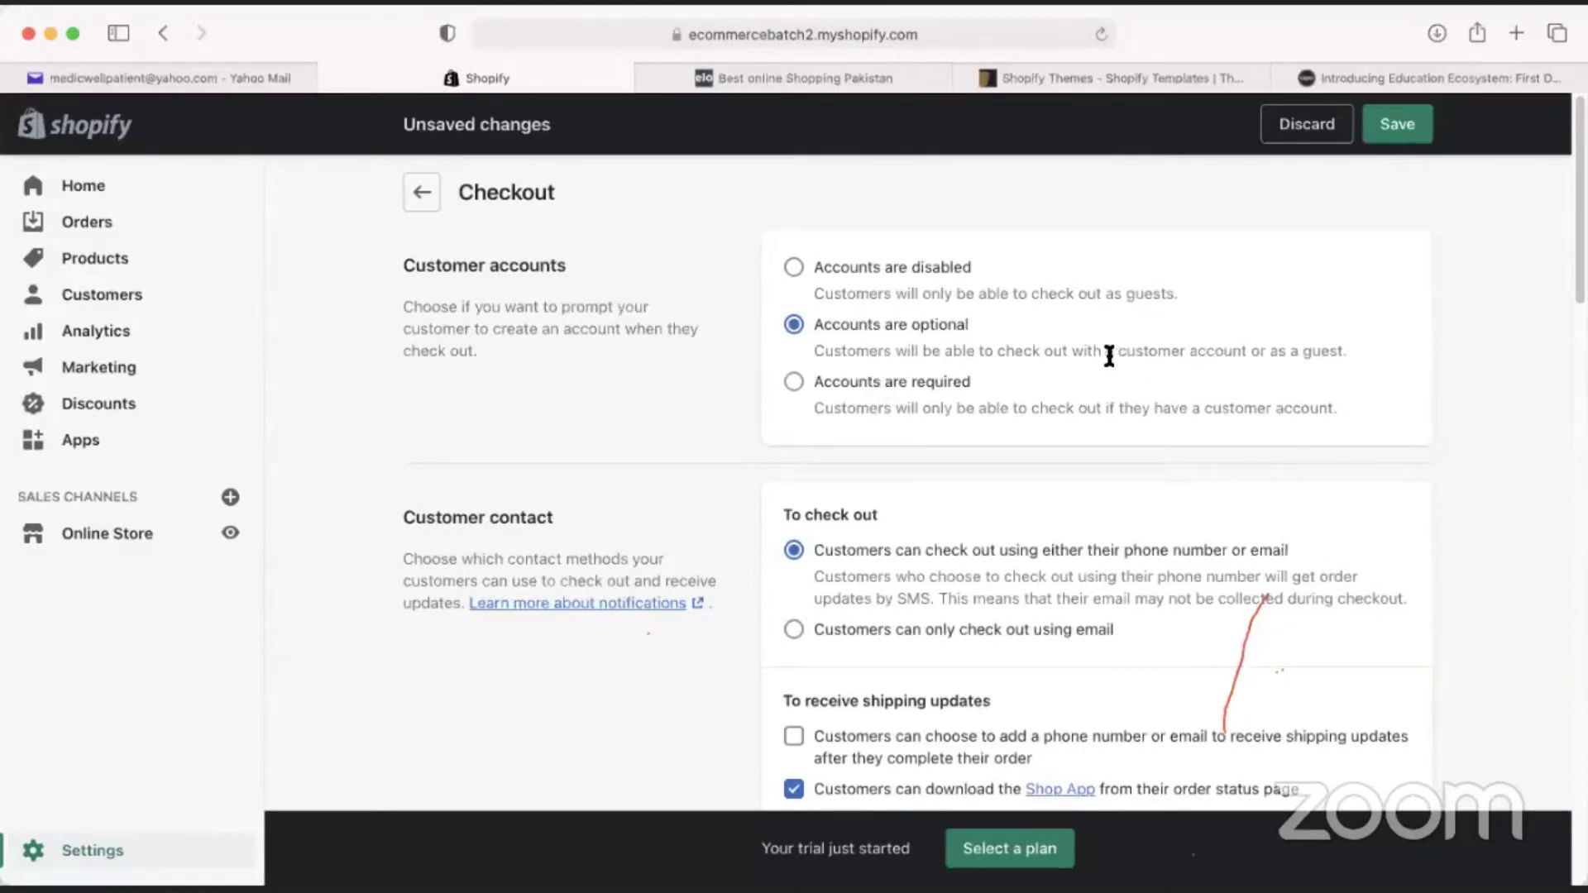
{"action": "mouse_move", "coordinate": [1107, 355]}
{"action": "left_mouse_down"}
{"action": "mouse_move", "coordinate": [1251, 356]}
{"action": "mouse_move", "coordinate": [1123, 352]}
{"action": "left_mouse_up"}
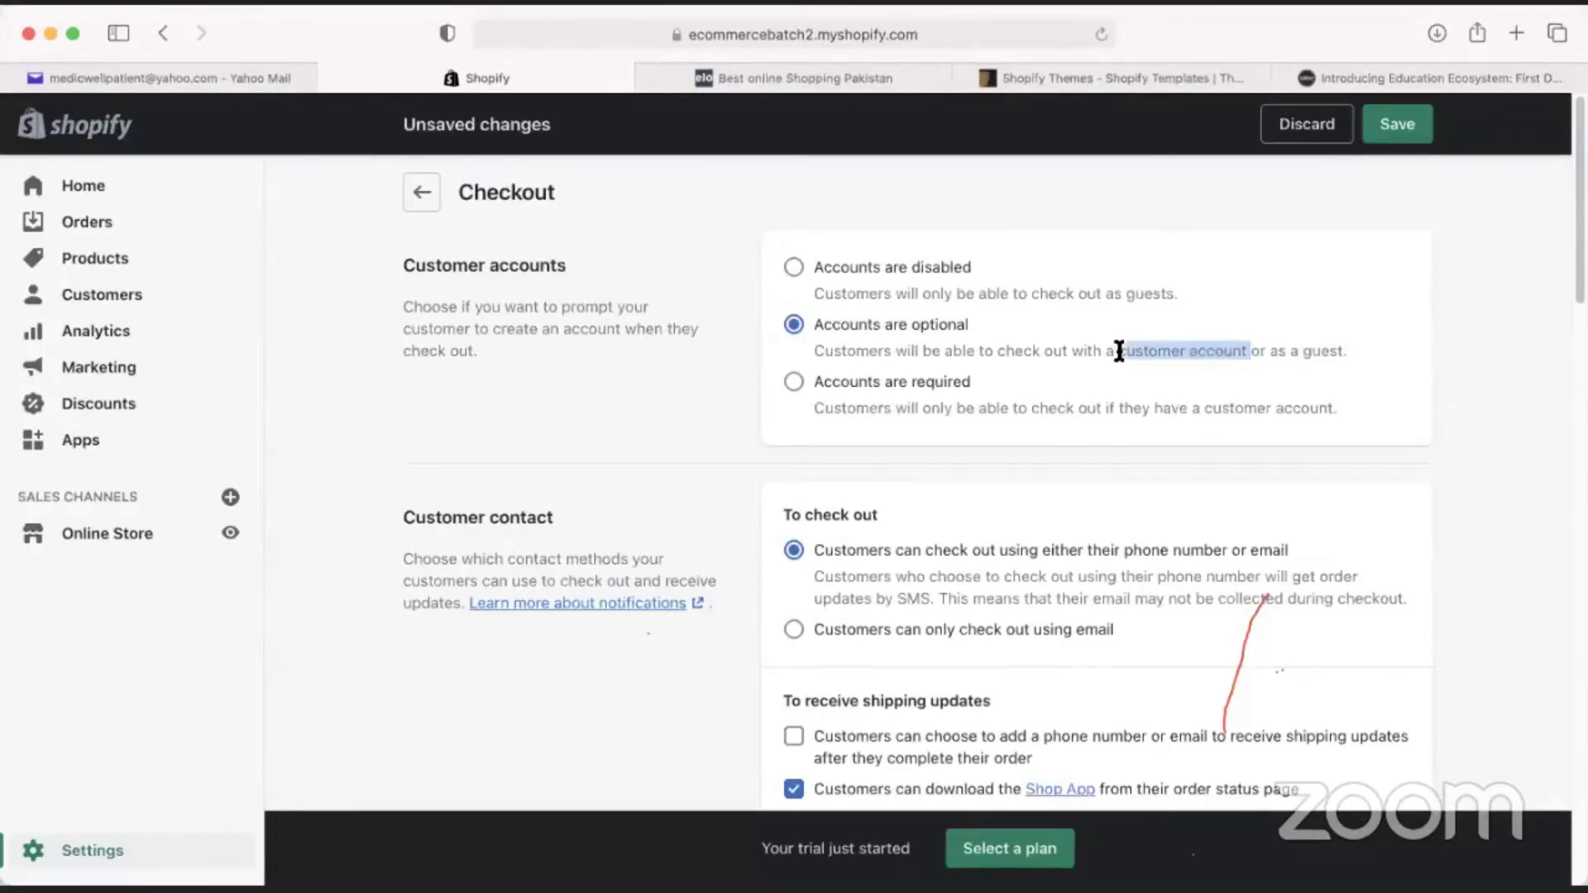
{"action": "left_click", "coordinate": [1121, 350]}
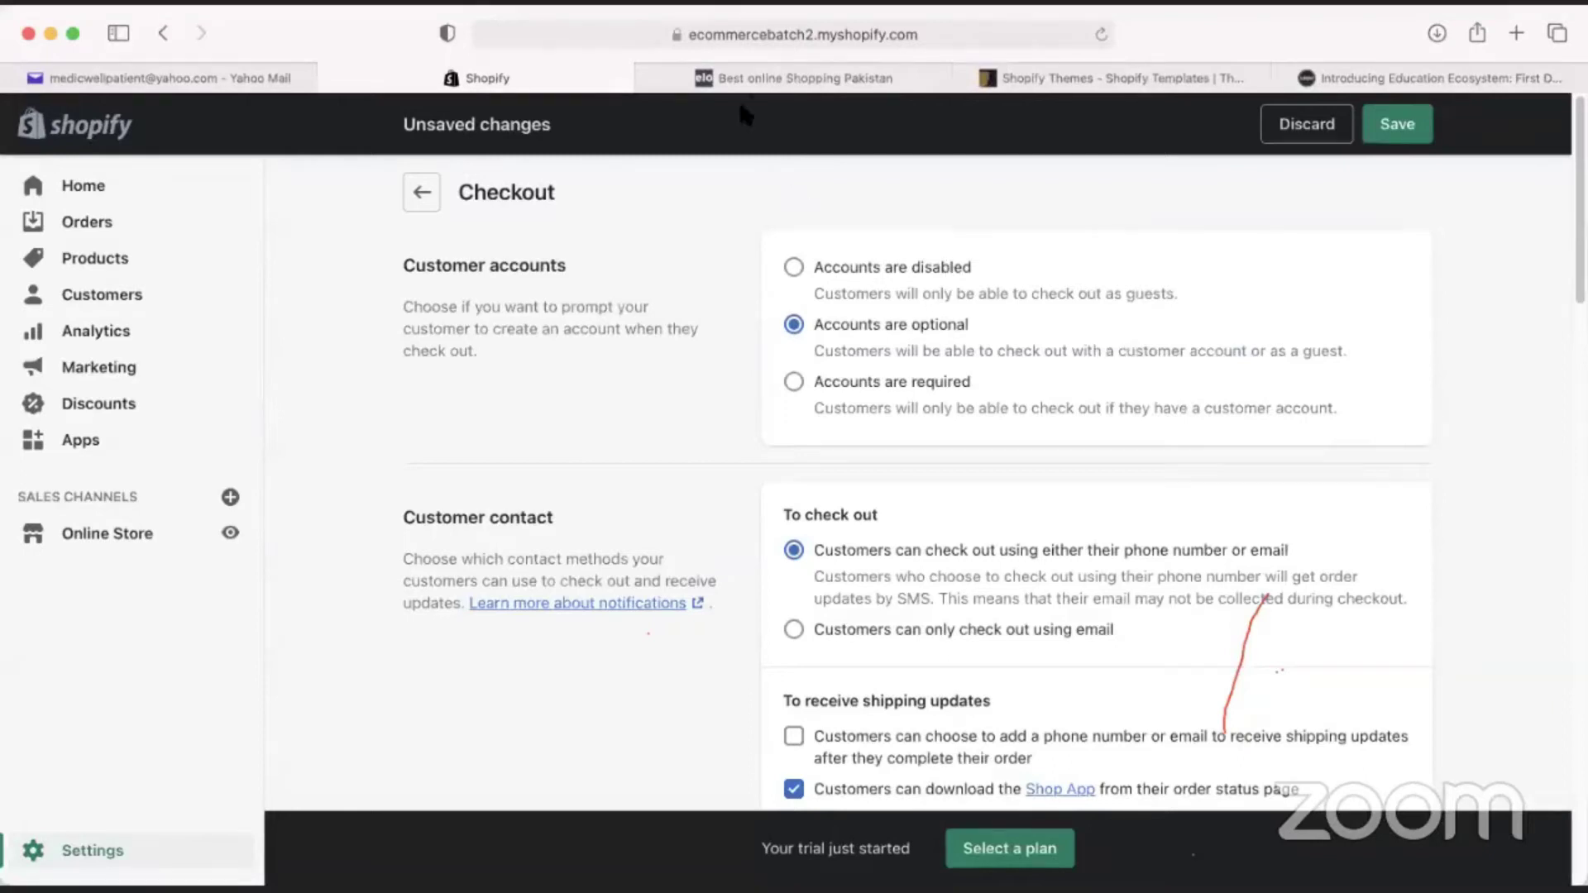
{"action": "left_click", "coordinate": [763, 82]}
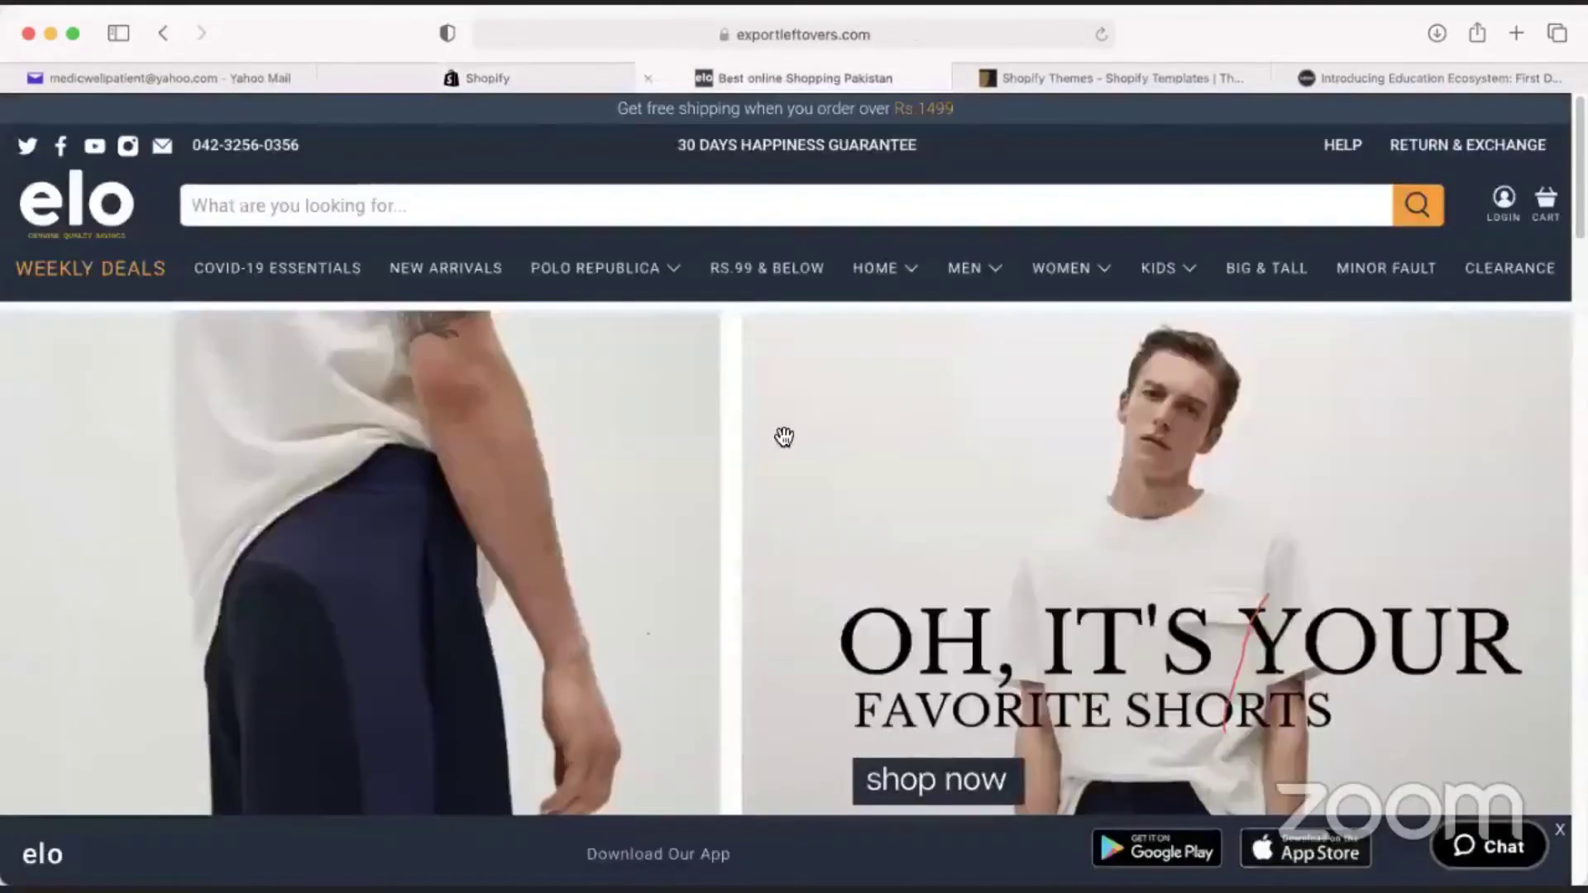
Add the Eternity Men's Hakodate Classic Fit Dress Shirt from New Arrivals to the cart.
{"action": "scroll", "coordinate": [988, 571], "scroll_direction": "down", "scroll_amount": 5}
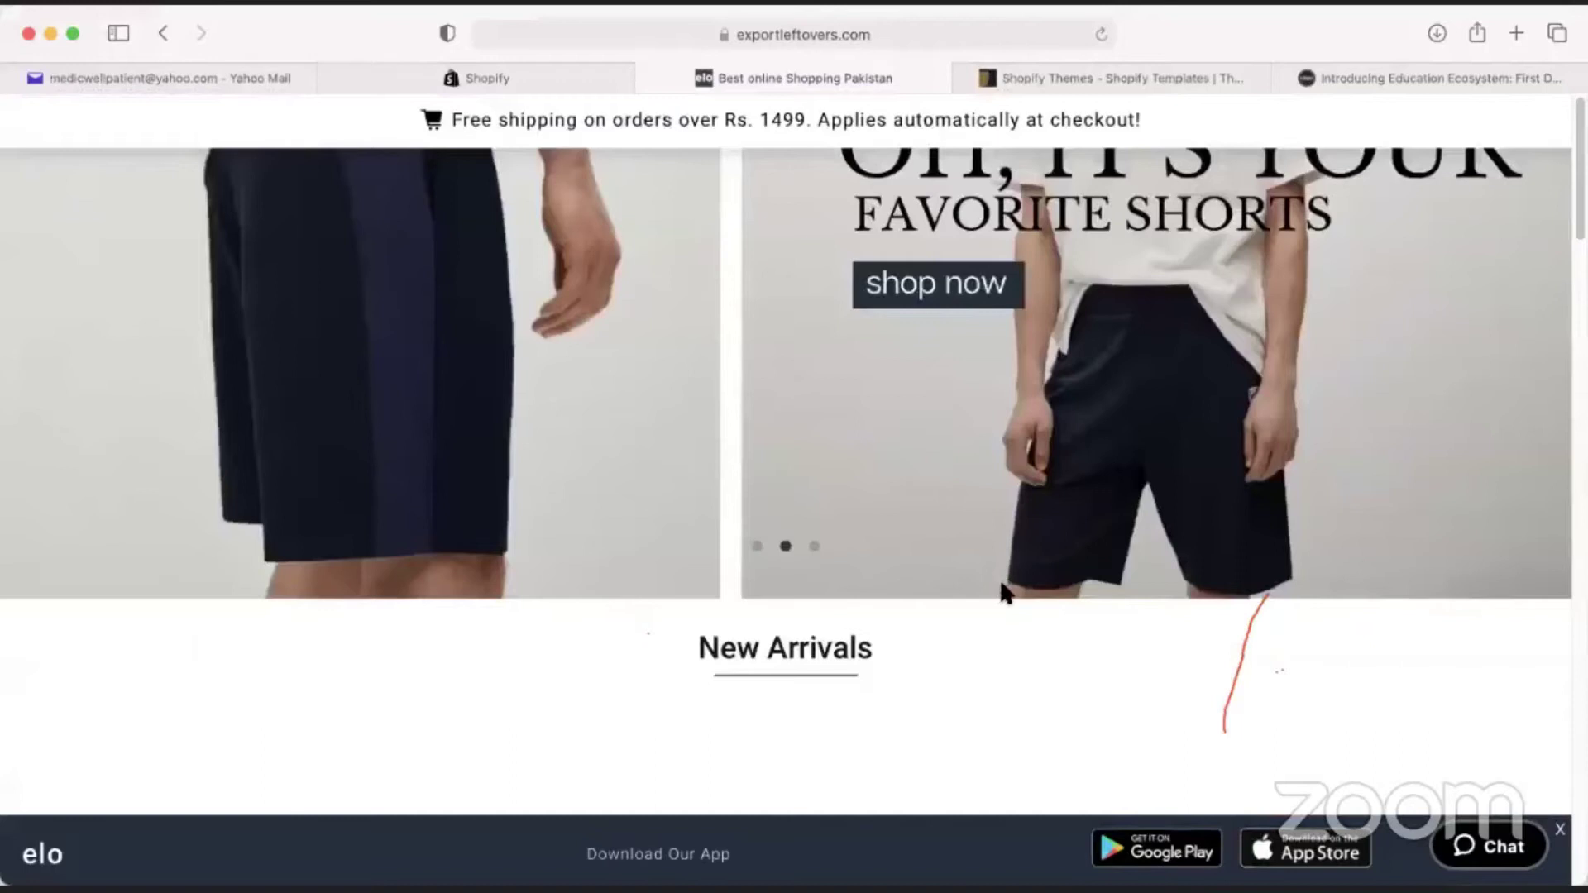
{"action": "scroll", "coordinate": [951, 555], "scroll_direction": "down", "scroll_amount": 5}
{"action": "scroll", "coordinate": [931, 544], "scroll_direction": "down", "scroll_amount": 10}
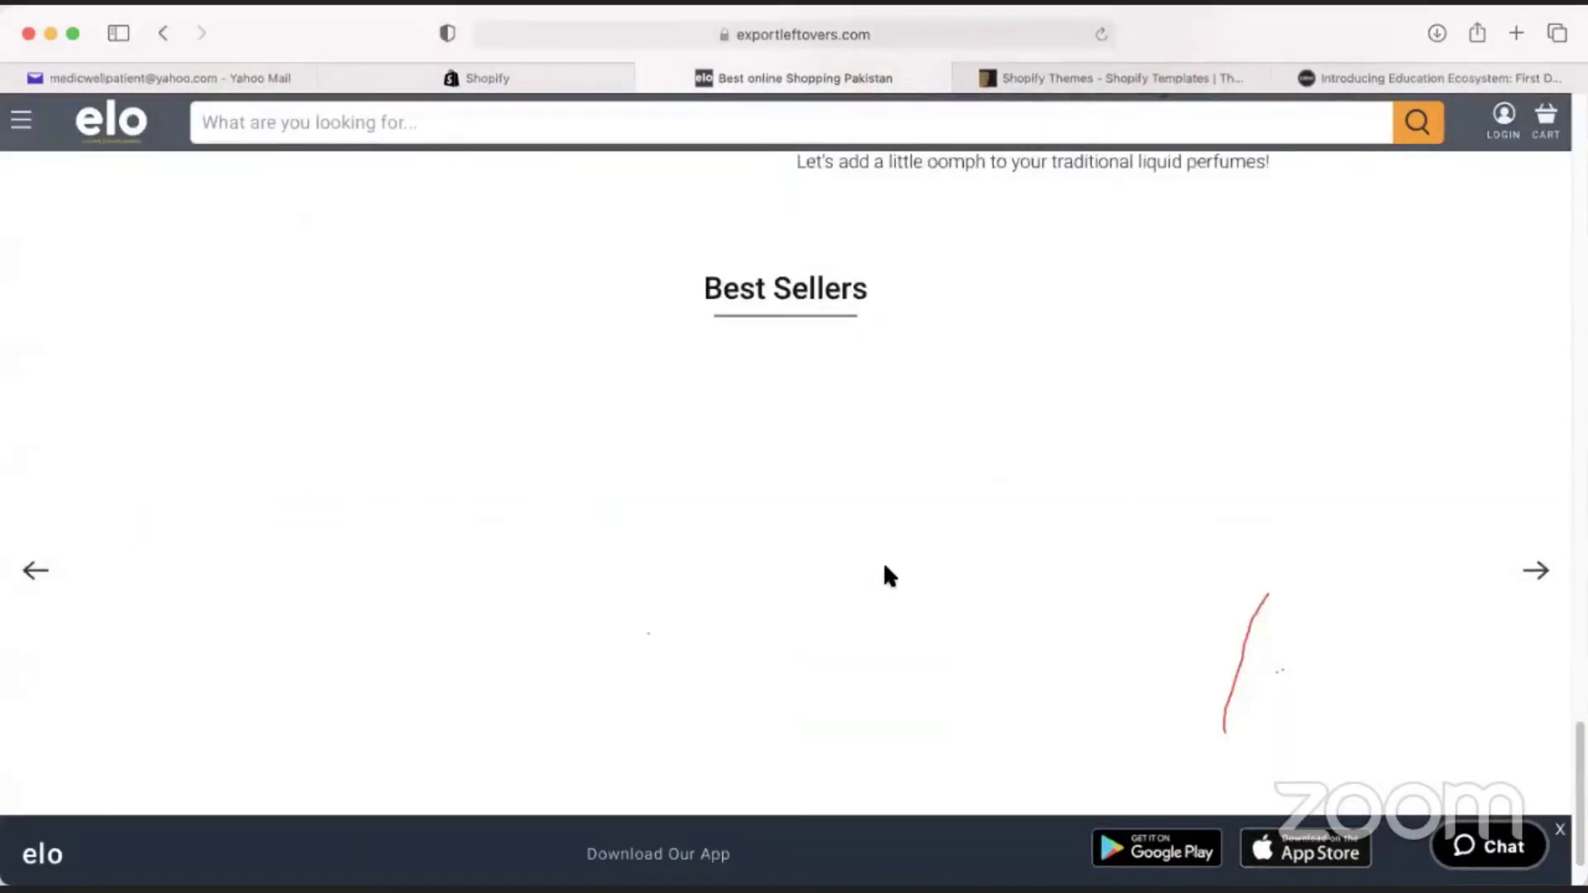
{"action": "scroll", "coordinate": [882, 561], "scroll_direction": "up", "scroll_amount": 15}
{"action": "scroll", "coordinate": [464, 290], "scroll_direction": "down", "scroll_amount": 5}
{"action": "left_click", "coordinate": [464, 285]}
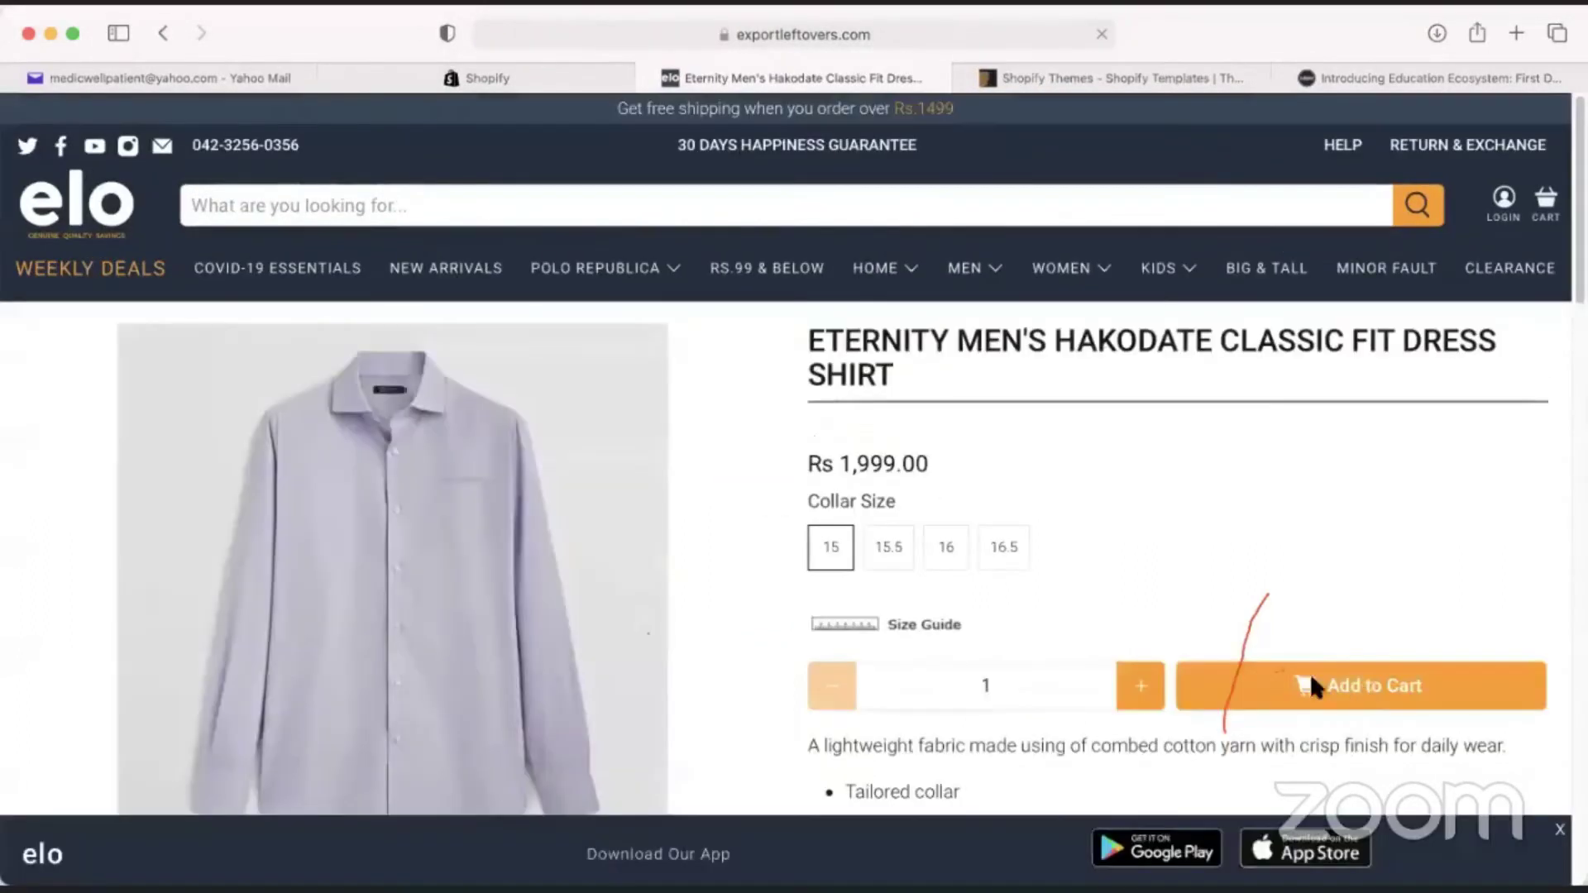
{"action": "left_click", "coordinate": [1312, 685]}
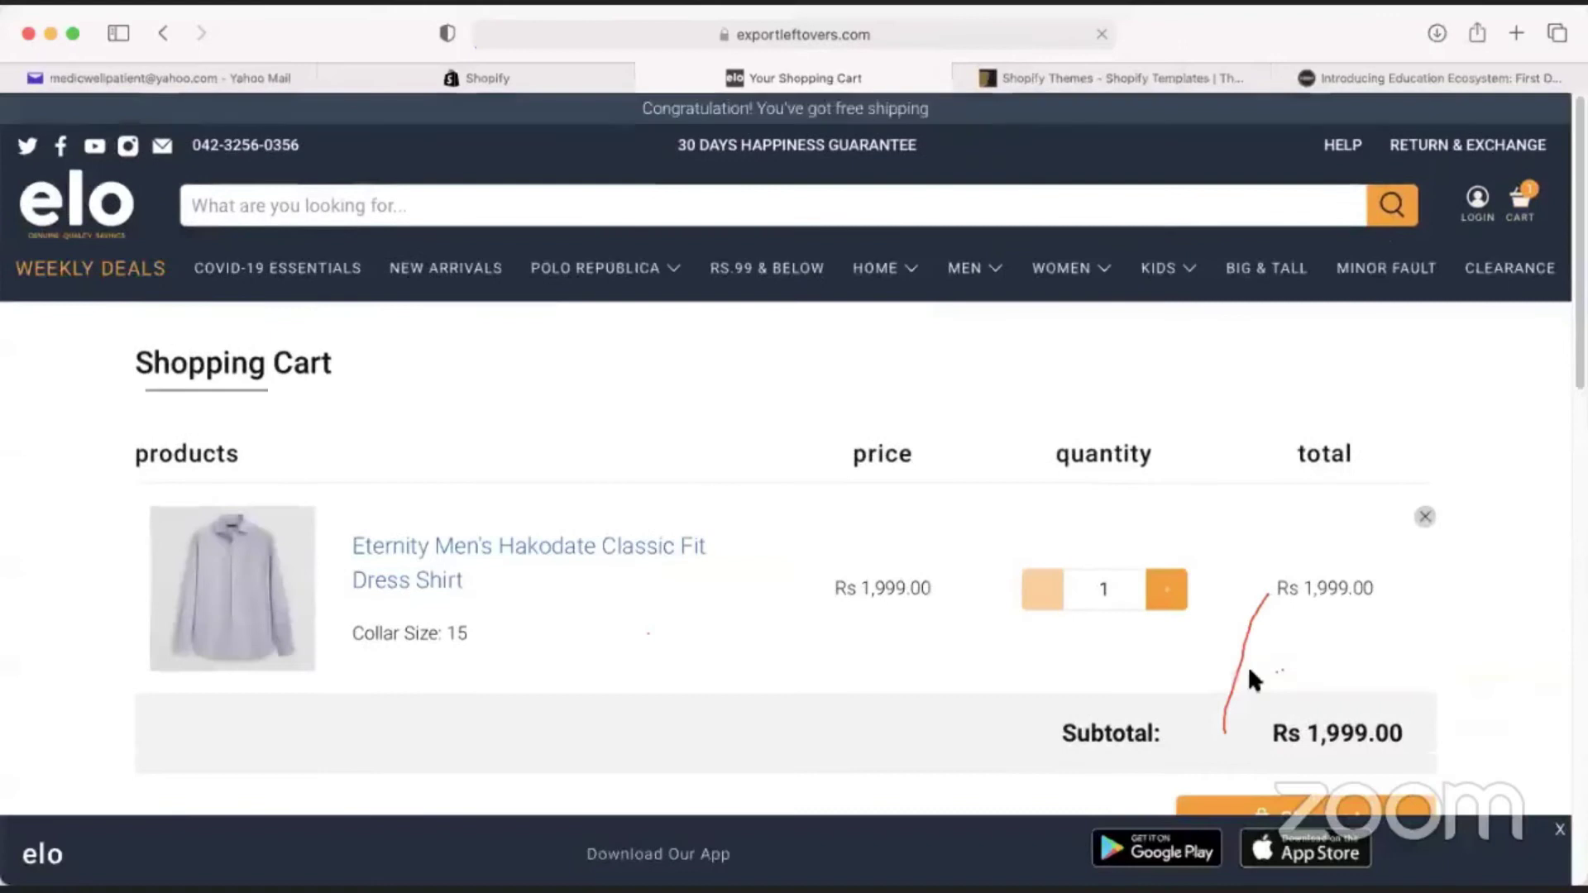
Proceed to checkout with the shirt, then return to Shopify's Checkout settings.
{"action": "scroll", "coordinate": [1249, 704], "scroll_direction": "down", "scroll_amount": 2}
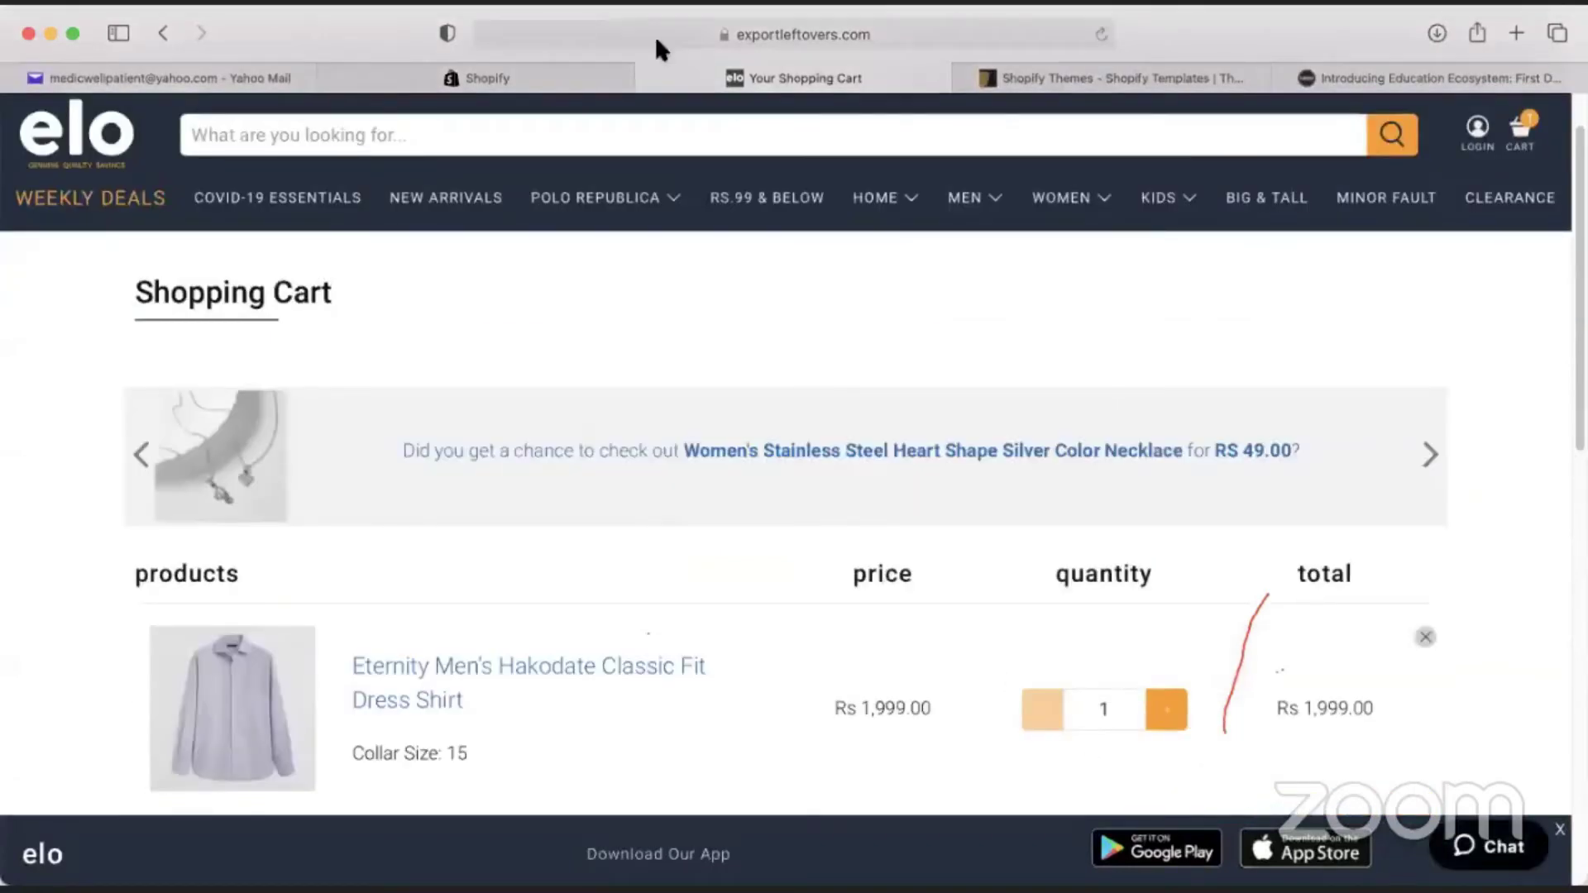
{"action": "scroll", "coordinate": [893, 454], "scroll_direction": "down", "scroll_amount": 7}
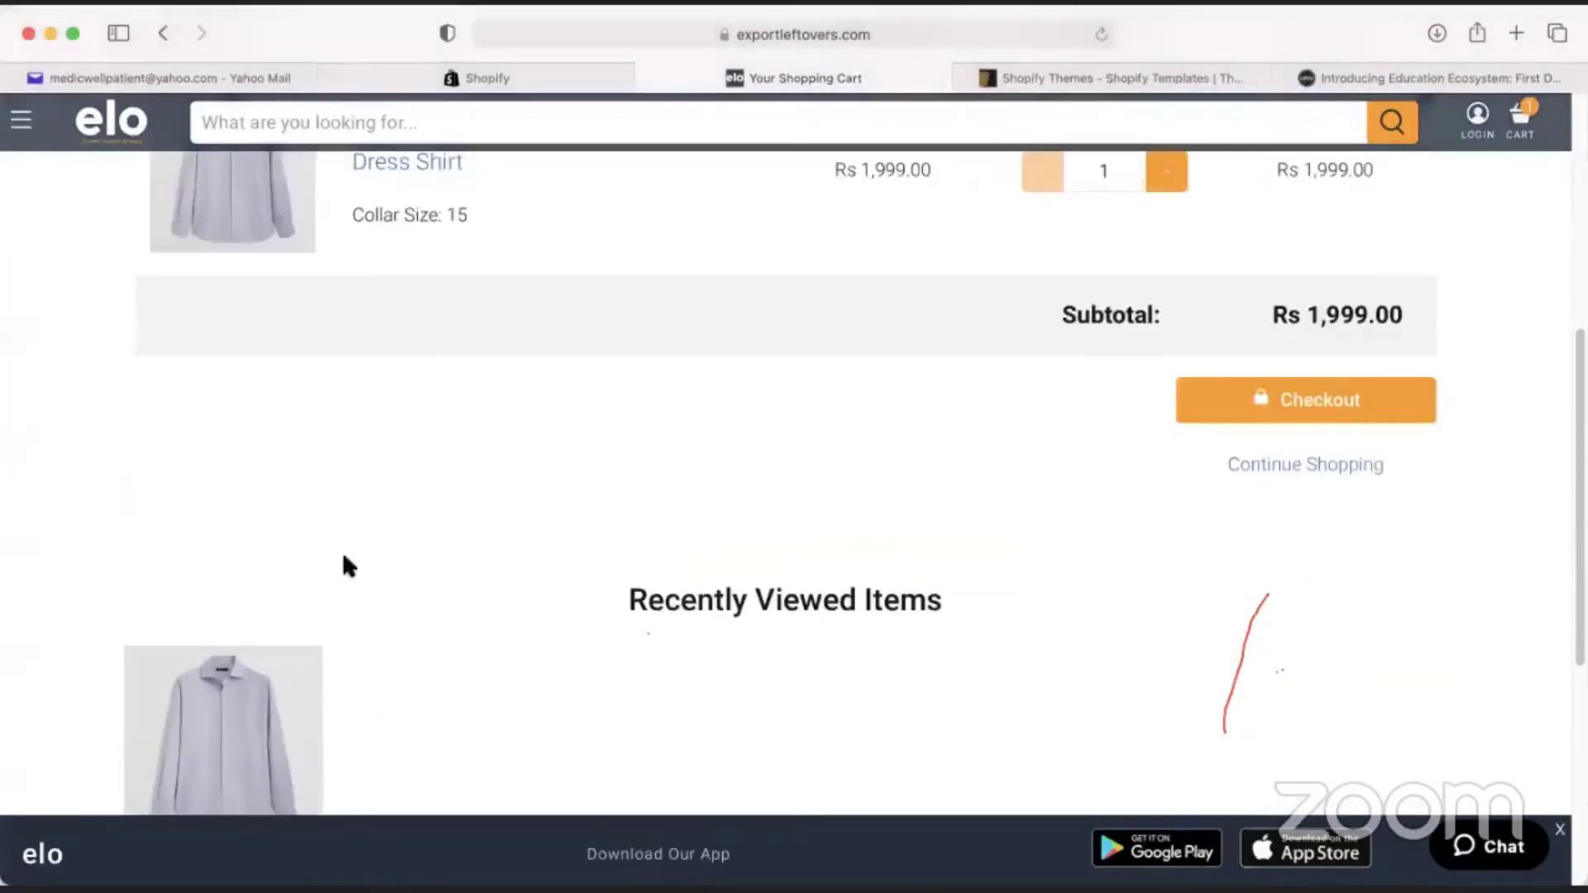
{"action": "scroll", "coordinate": [880, 342], "scroll_direction": "up", "scroll_amount": 6}
{"action": "scroll", "coordinate": [662, 231], "scroll_direction": "down", "scroll_amount": 5}
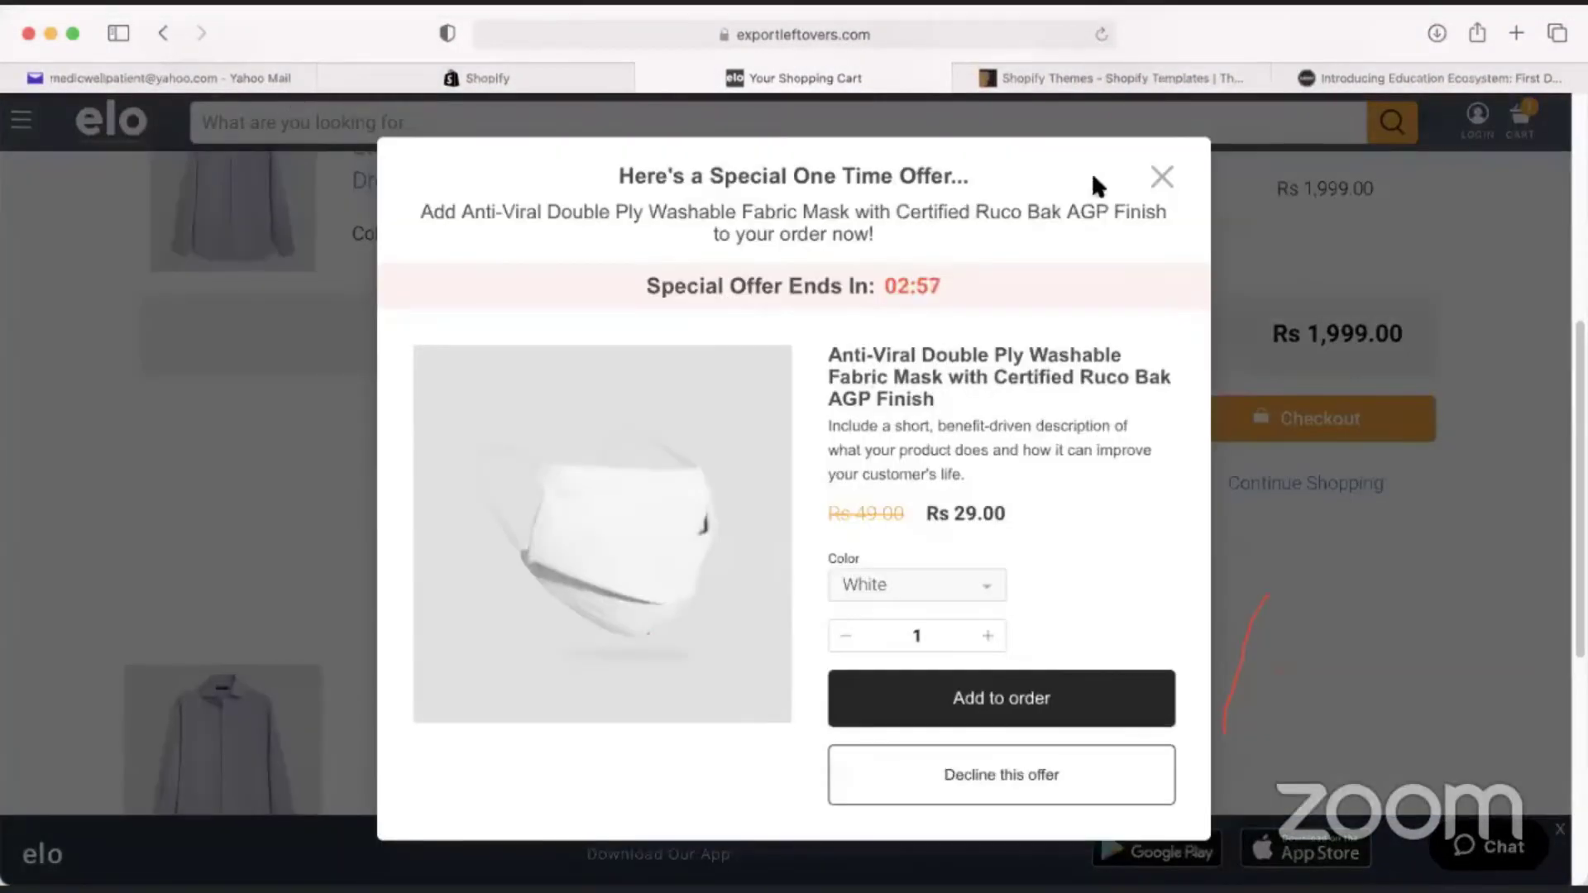
{"action": "left_click", "coordinate": [1162, 177]}
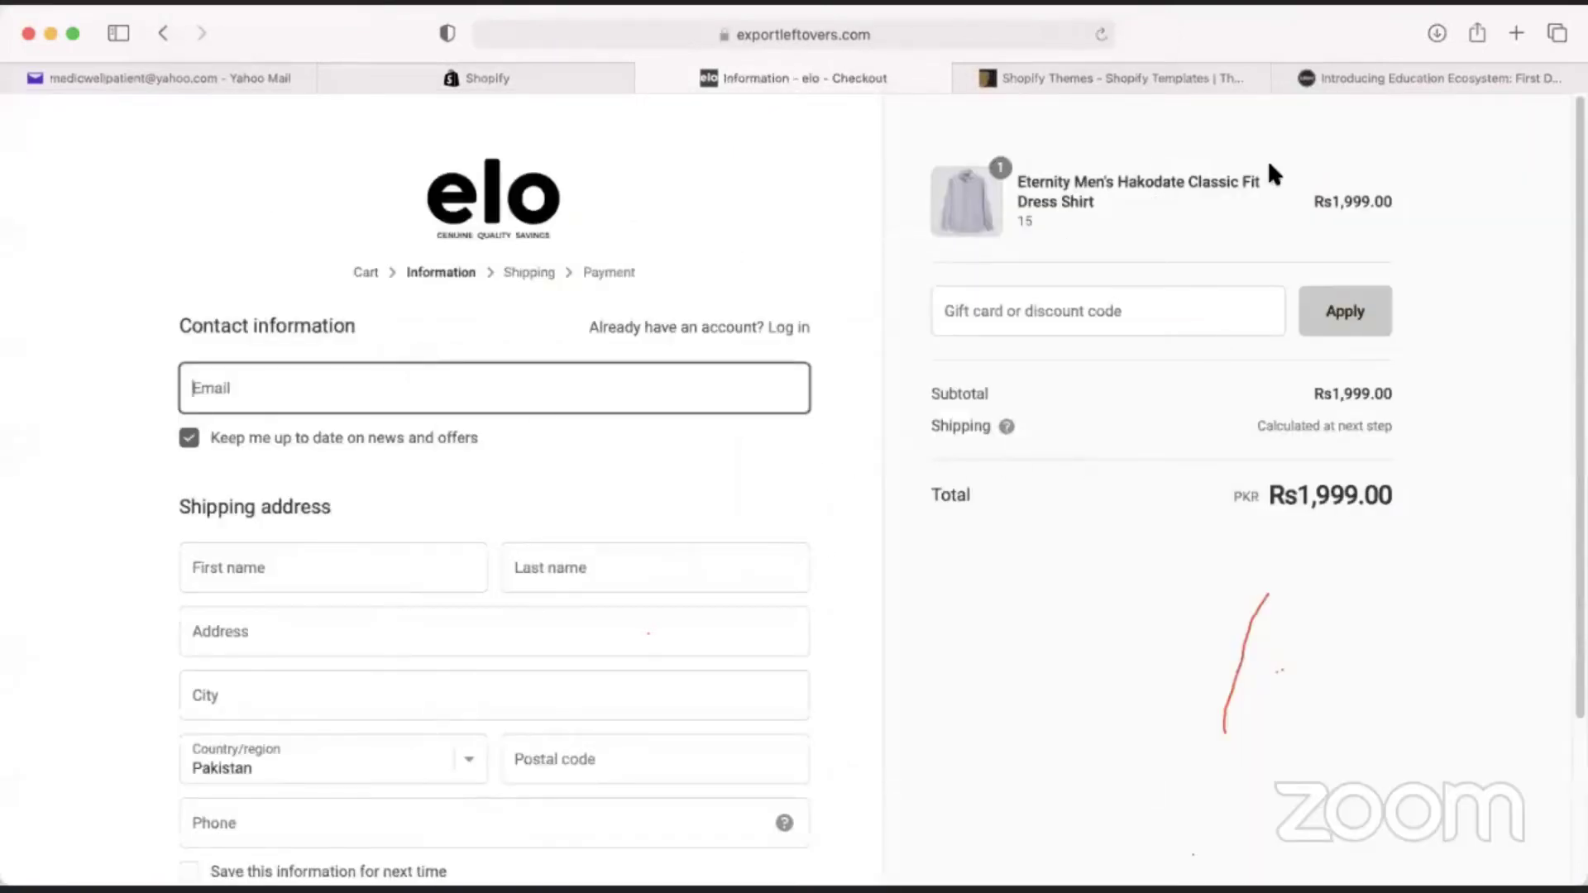
{"action": "scroll", "coordinate": [158, 538], "scroll_direction": "down", "scroll_amount": 3}
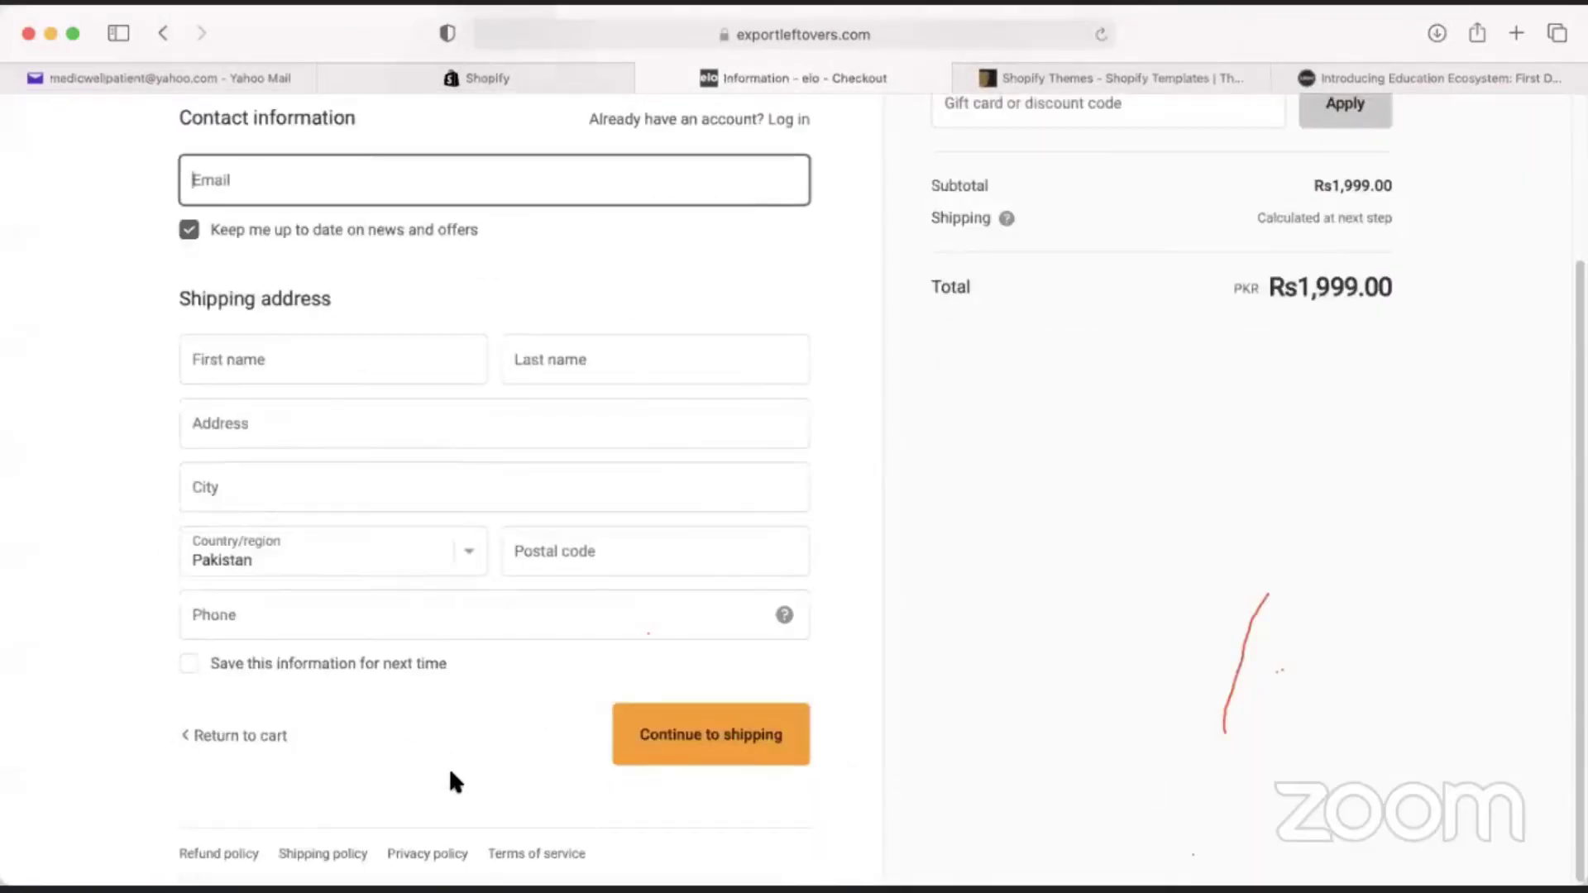
{"action": "scroll", "coordinate": [463, 744], "scroll_direction": "up", "scroll_amount": 3}
{"action": "left_click", "coordinate": [410, 76]}
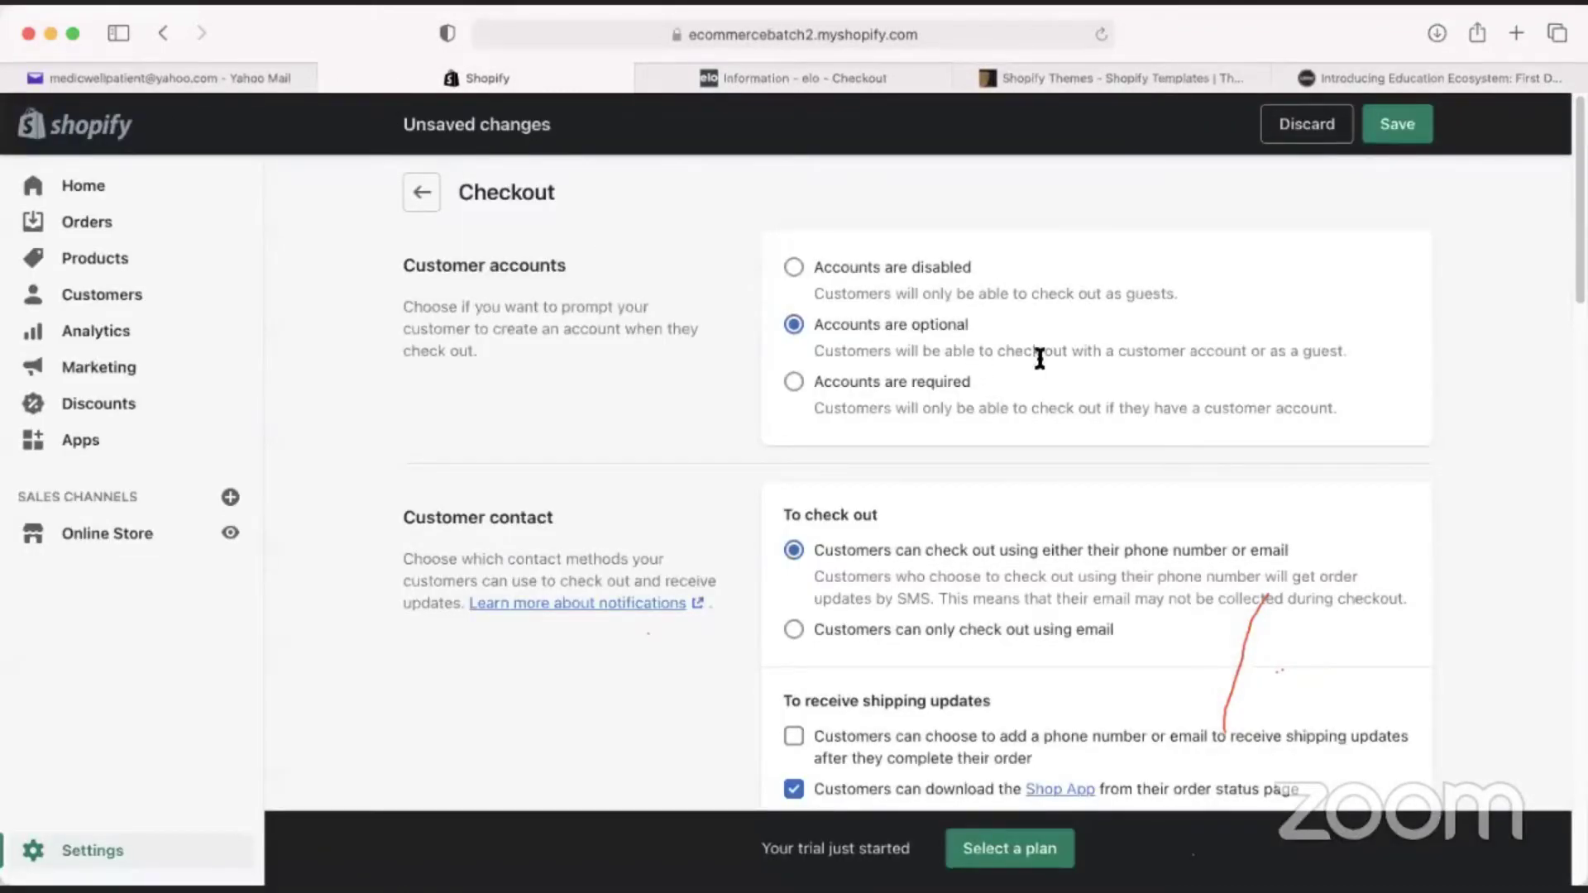
{"action": "left_click_drag", "start_coordinate": [1067, 350], "coordinate": [1251, 347]}
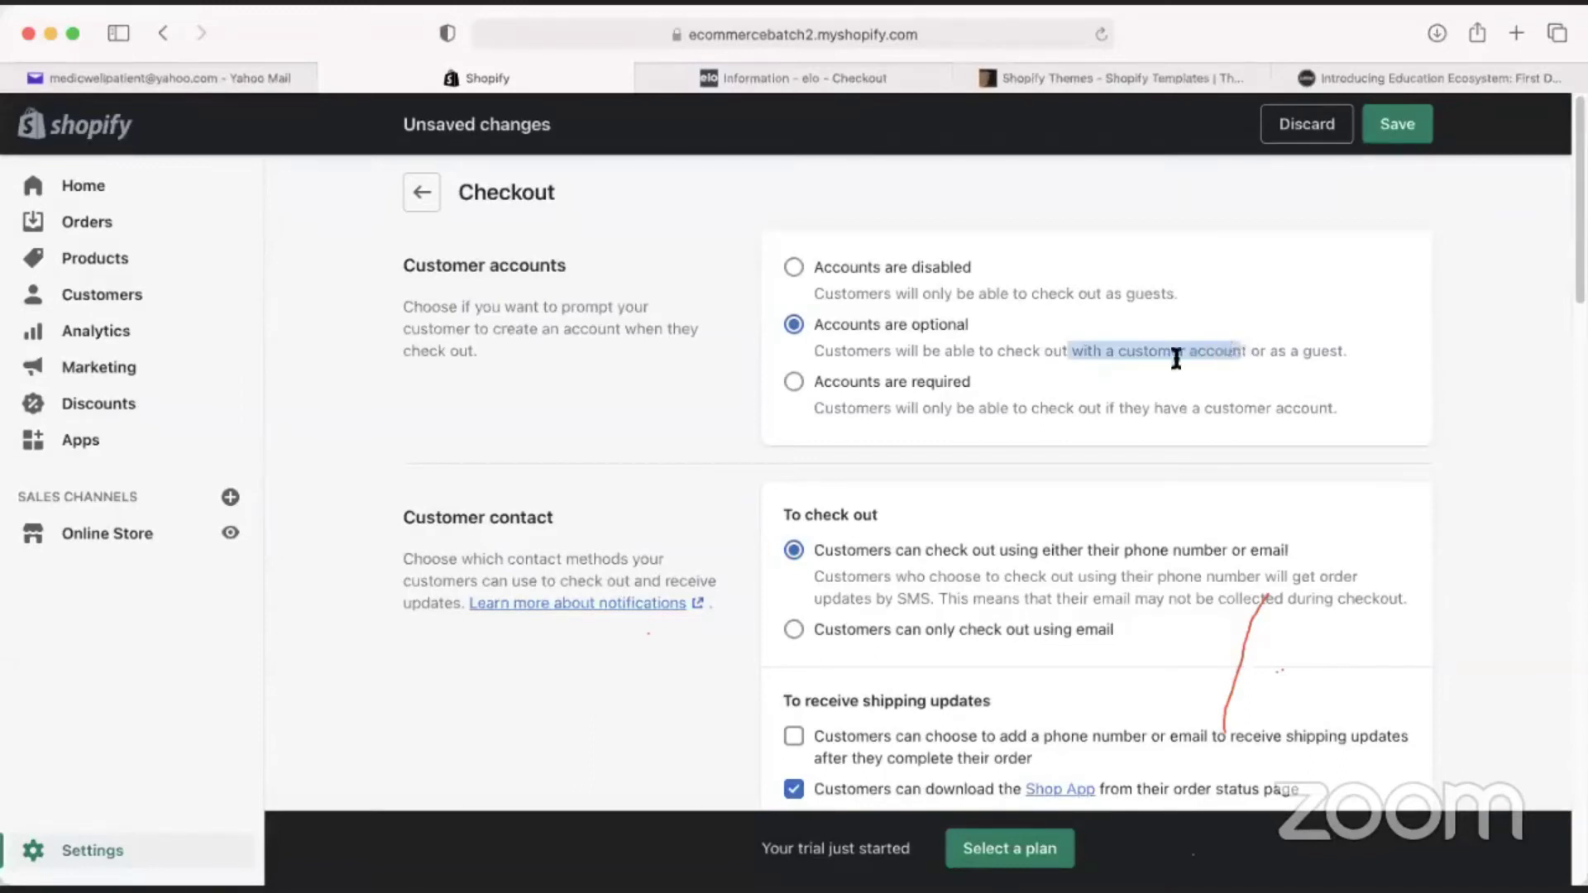
{"action": "left_click", "coordinate": [1086, 403]}
{"action": "left_click_drag", "start_coordinate": [965, 409], "coordinate": [1244, 408]}
{"action": "left_click", "coordinate": [1056, 464]}
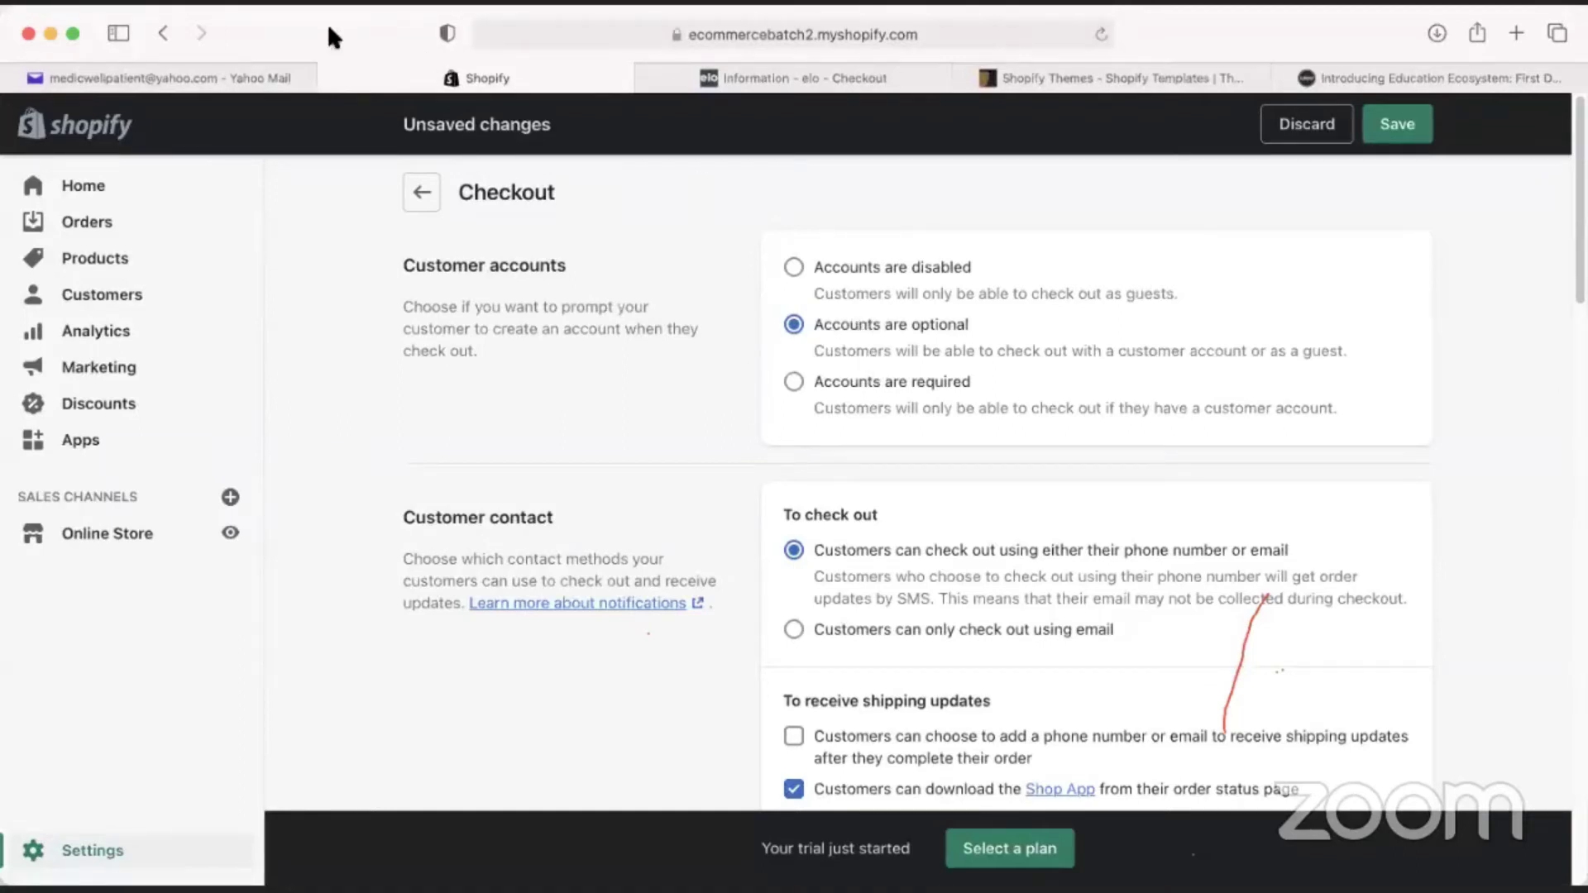
{"action": "scroll", "coordinate": [809, 523], "scroll_direction": "down", "scroll_amount": 5}
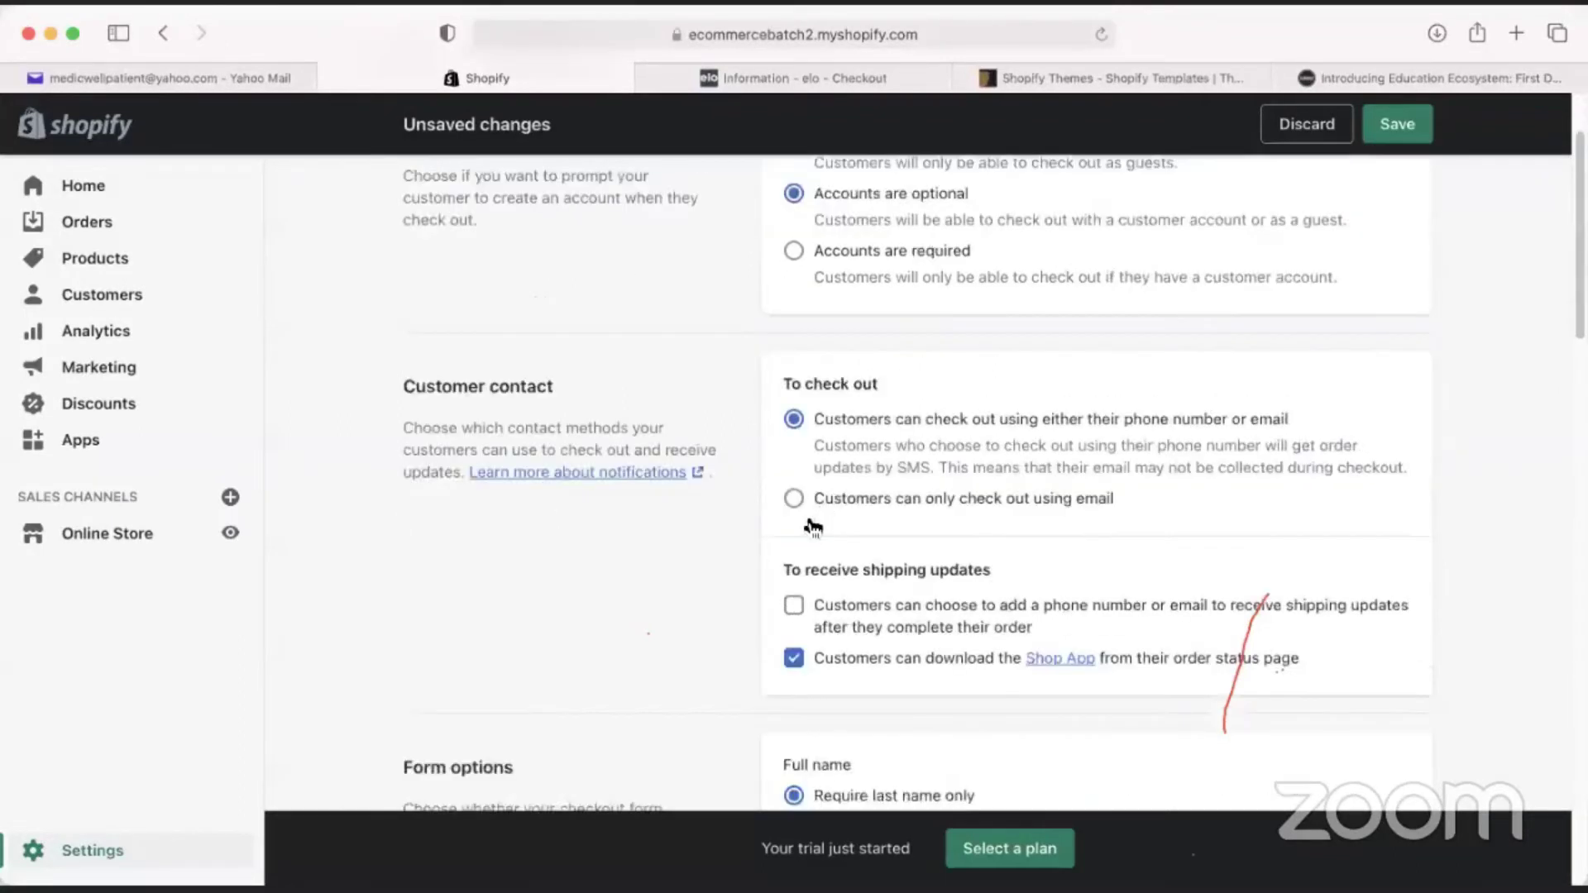
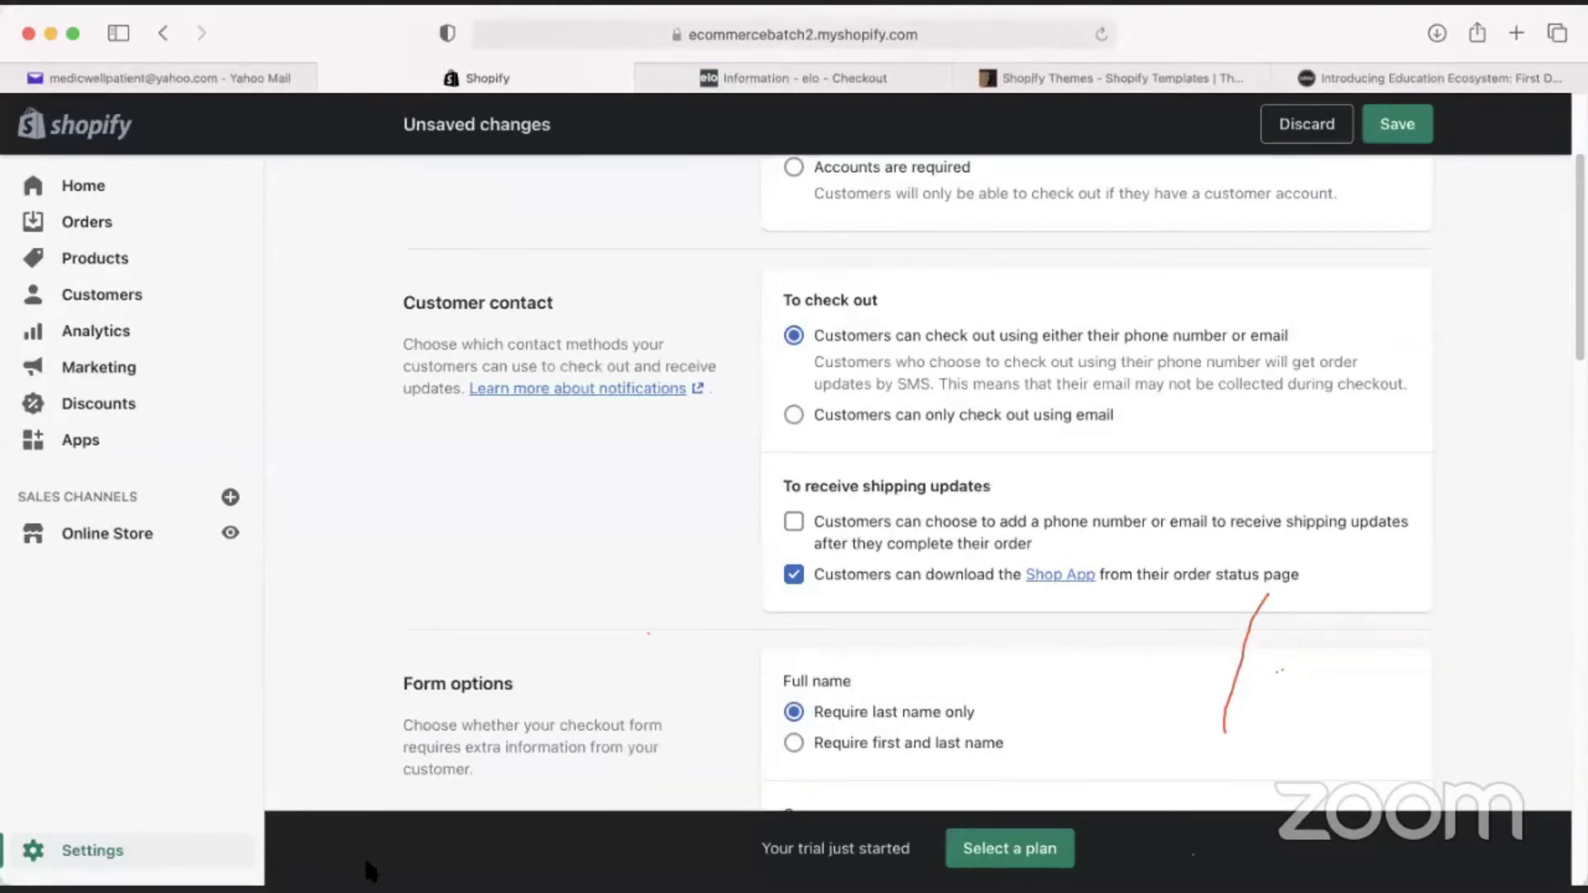
Choose email-only checkout, tick the first shipping-updates option, and set Full name to 'Require last name only'.
{"action": "left_click", "coordinate": [868, 425]}
{"action": "left_click", "coordinate": [795, 522]}
{"action": "scroll", "coordinate": [721, 578], "scroll_direction": "down", "scroll_amount": 5}
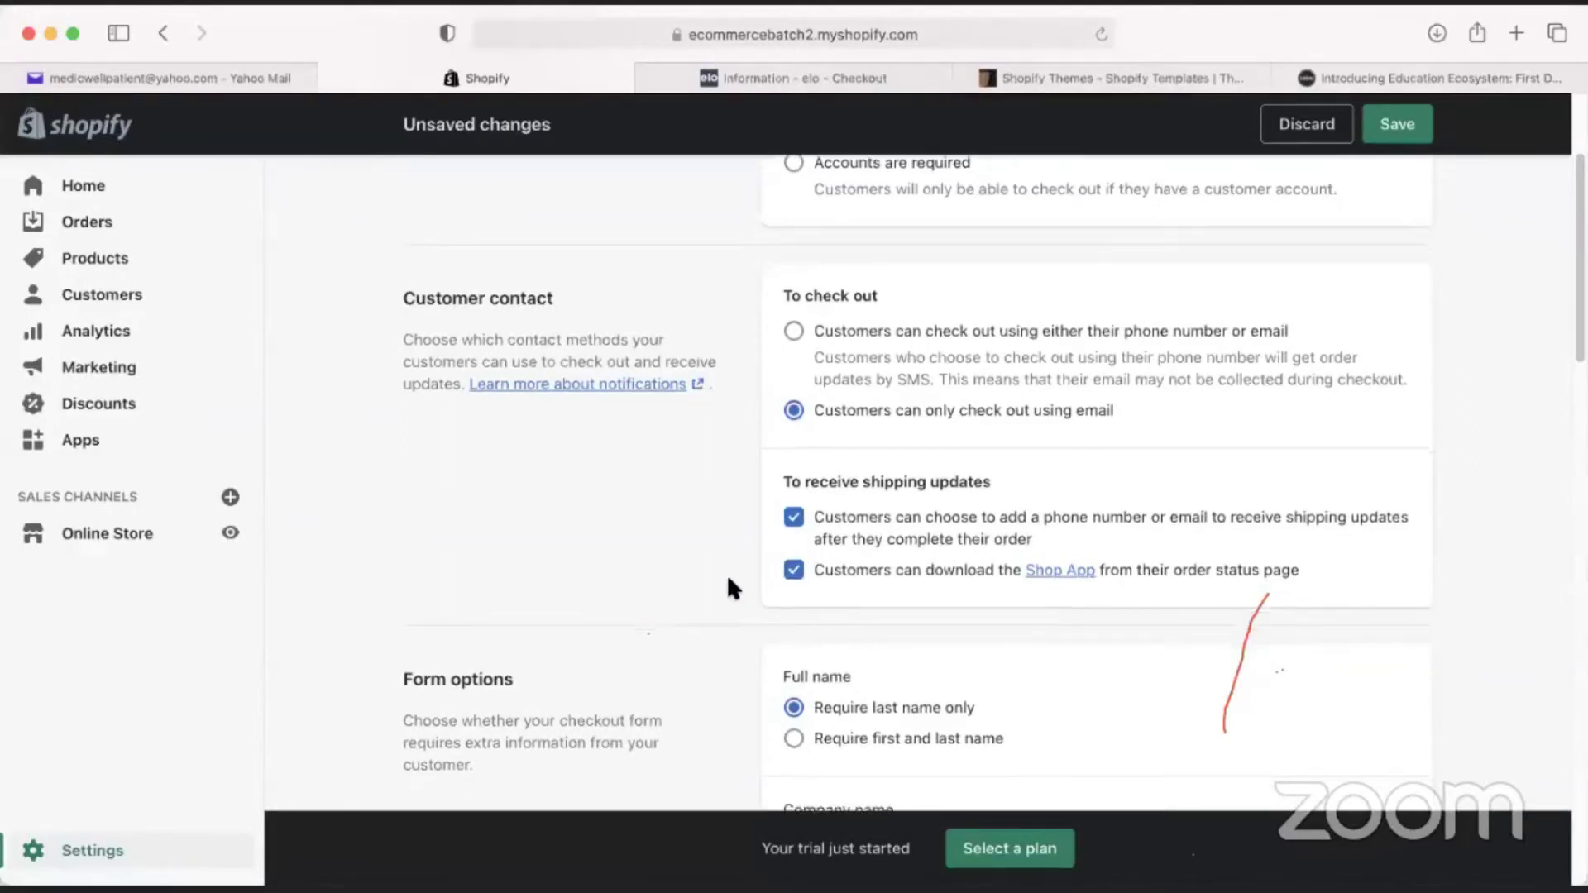
{"action": "scroll", "coordinate": [718, 571], "scroll_direction": "down", "scroll_amount": 3}
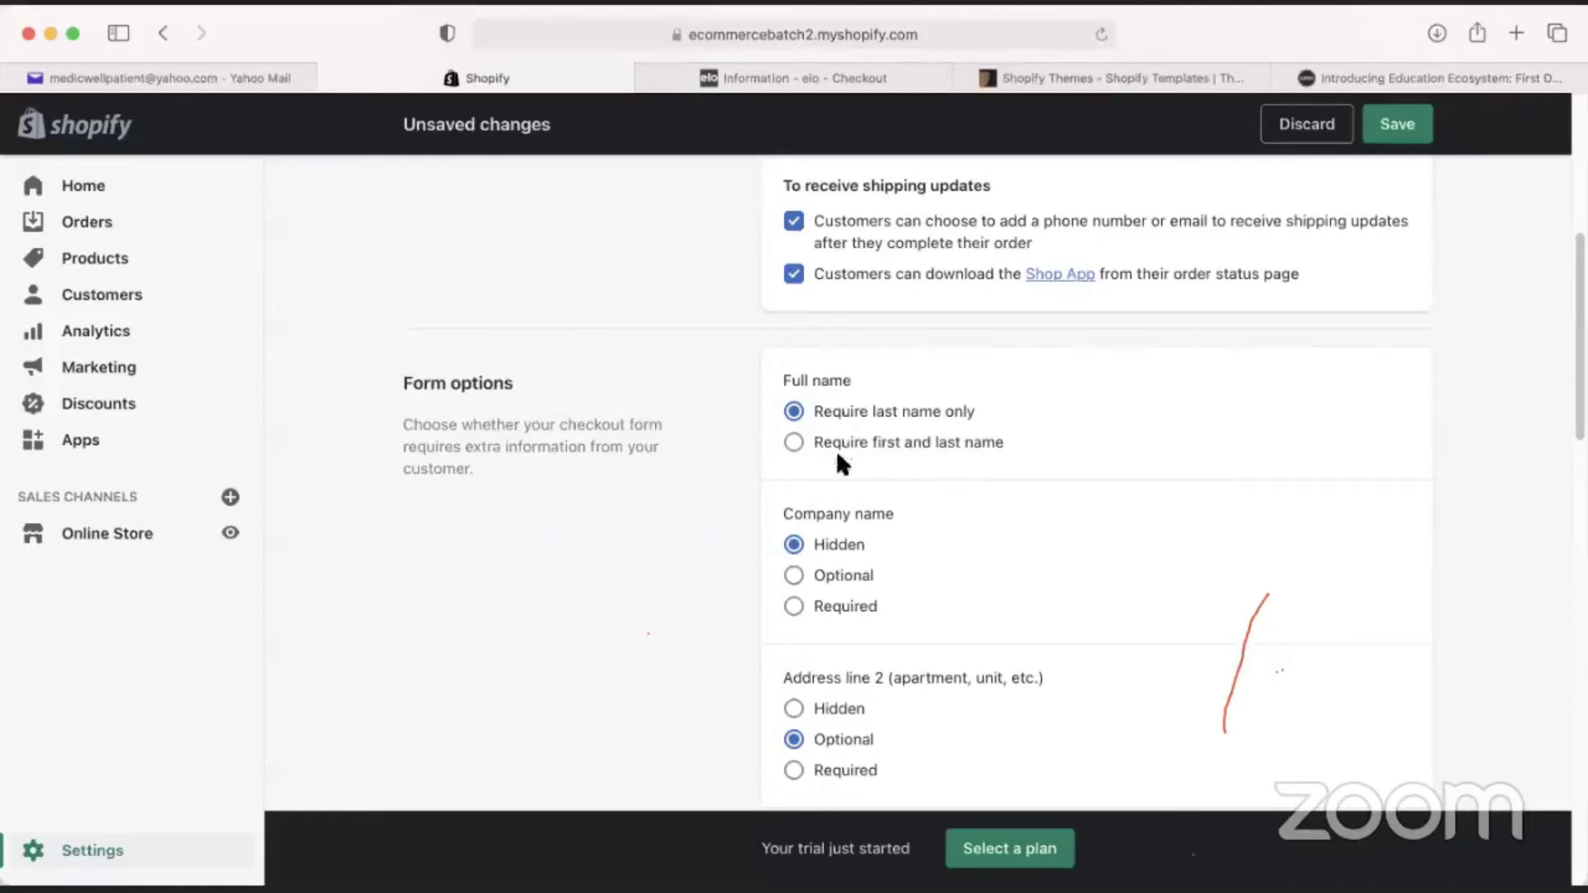
{"action": "left_click", "coordinate": [796, 415]}
Submit the empty elo checkout form to reveal required-field errors, then go back to Shopify.
{"action": "left_click", "coordinate": [894, 80]}
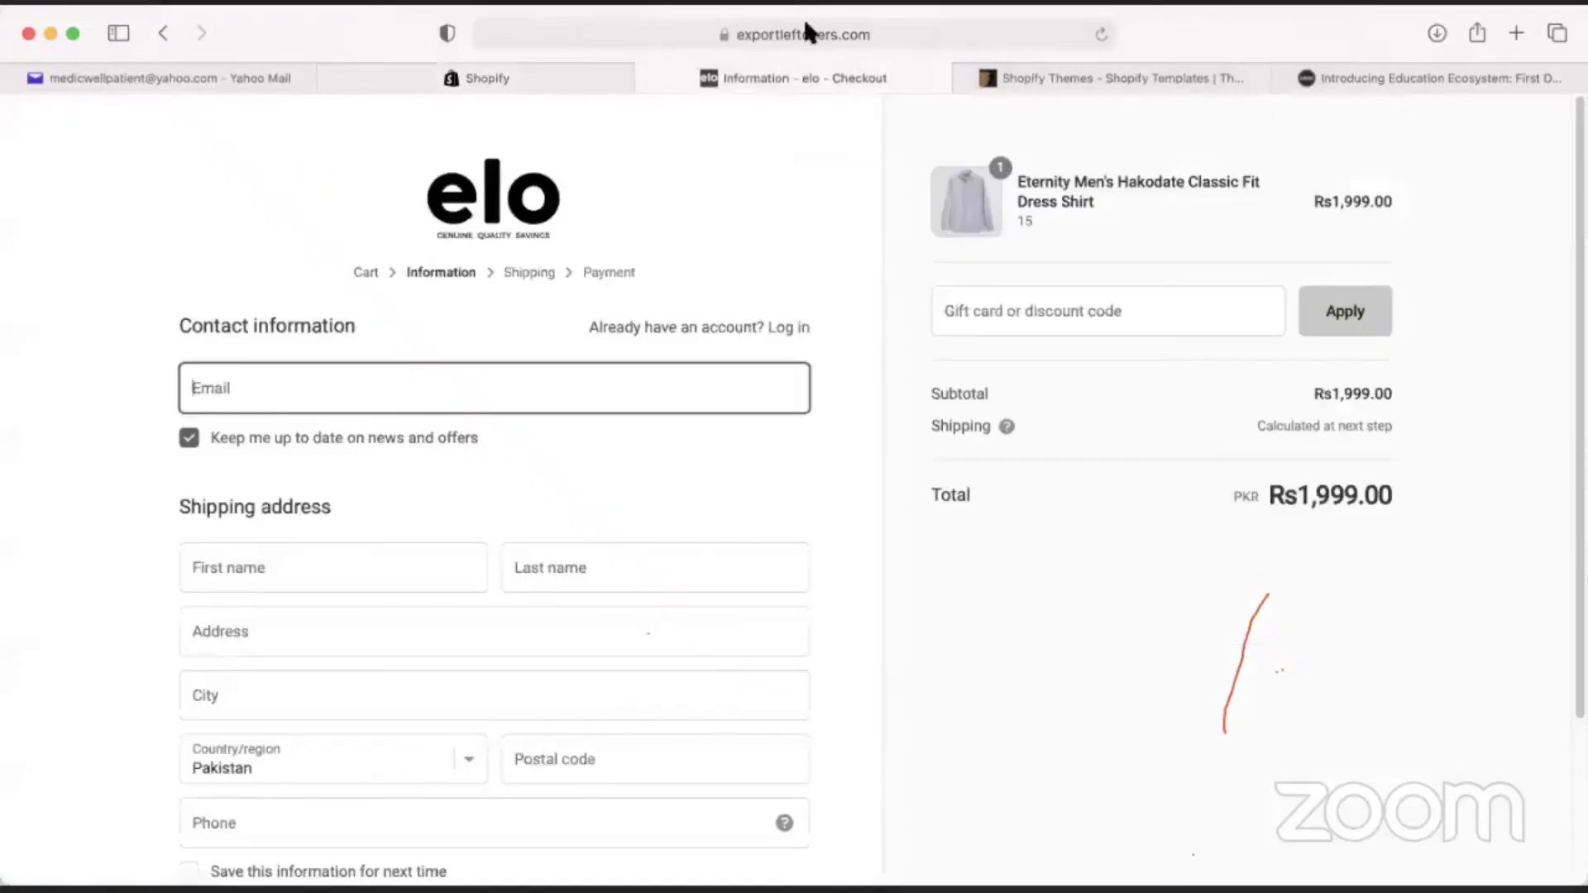
{"action": "scroll", "coordinate": [218, 609], "scroll_direction": "down", "scroll_amount": 3}
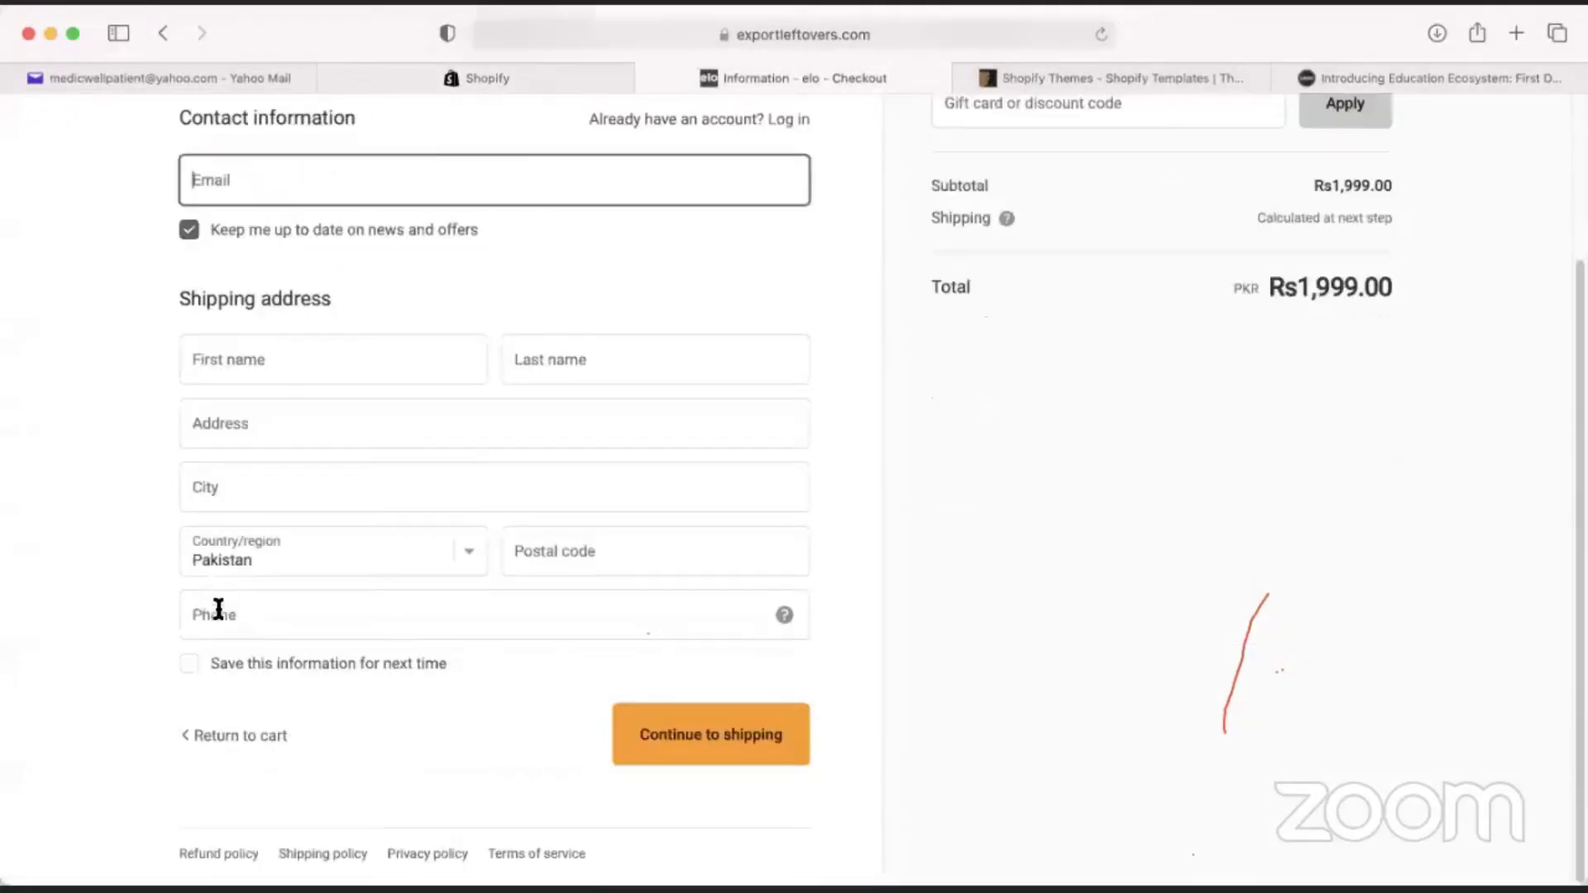
{"action": "scroll", "coordinate": [195, 660], "scroll_direction": "up", "scroll_amount": 3}
{"action": "left_click", "coordinate": [354, 560]}
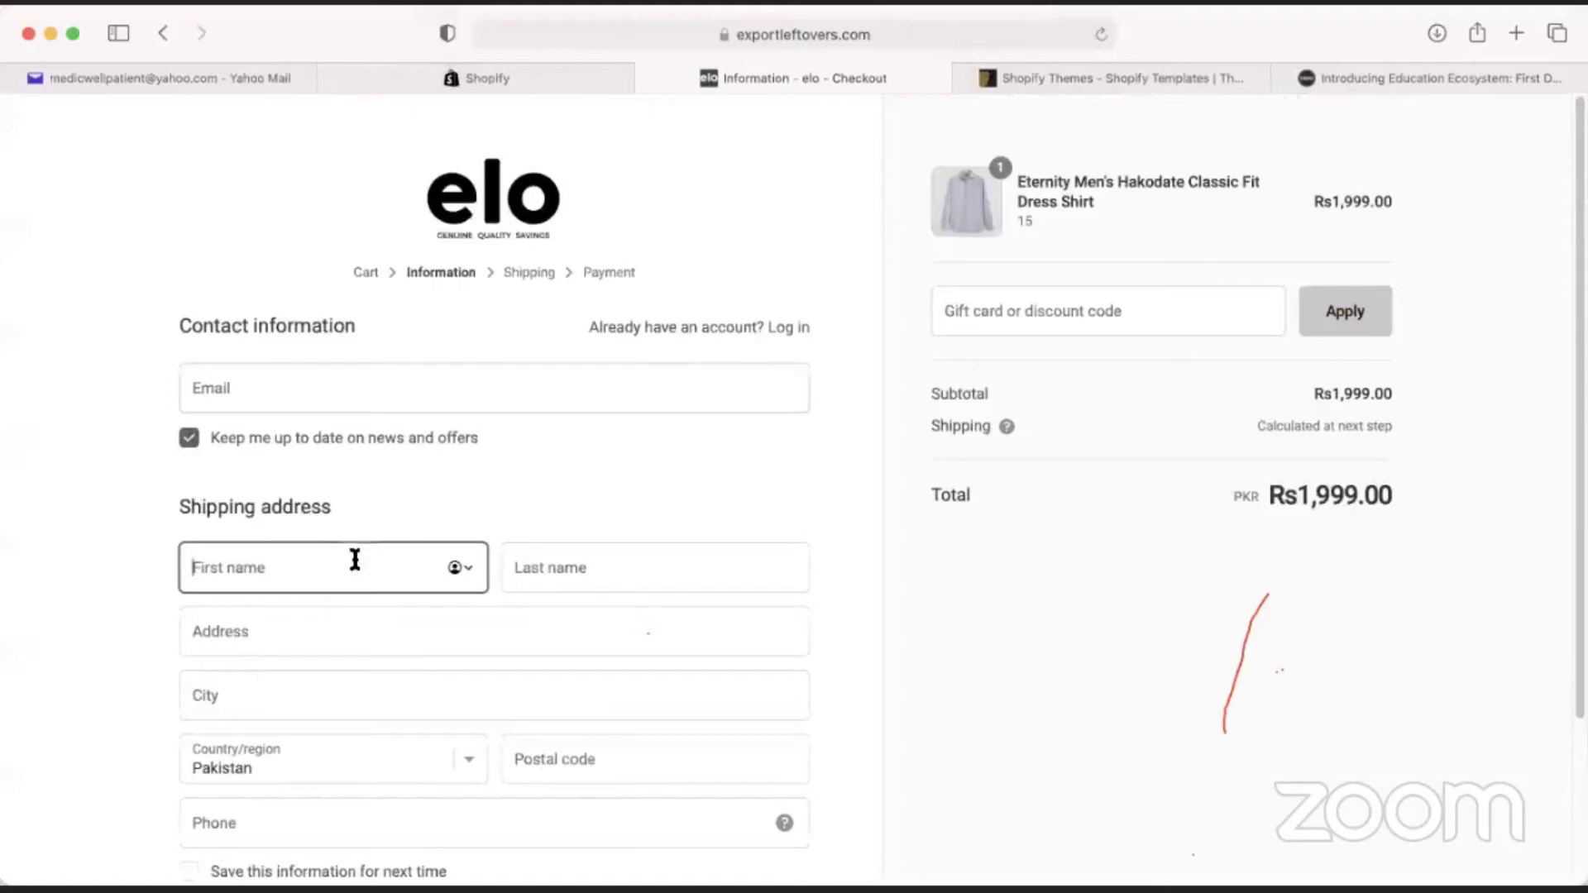
{"action": "scroll", "coordinate": [555, 644], "scroll_direction": "down", "scroll_amount": 3}
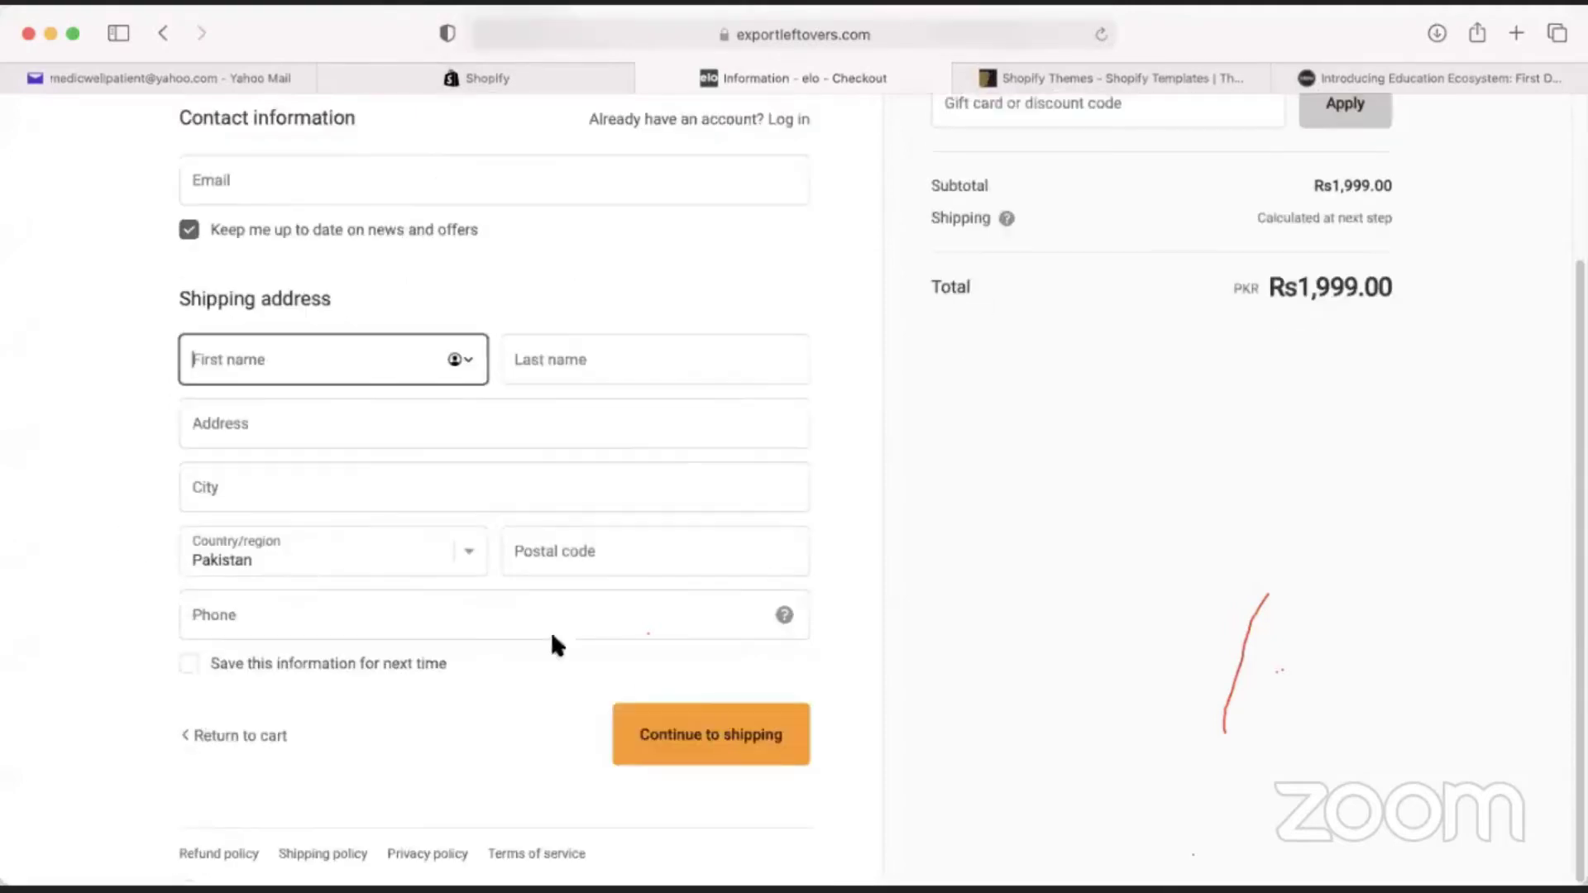
{"action": "left_click", "coordinate": [672, 717]}
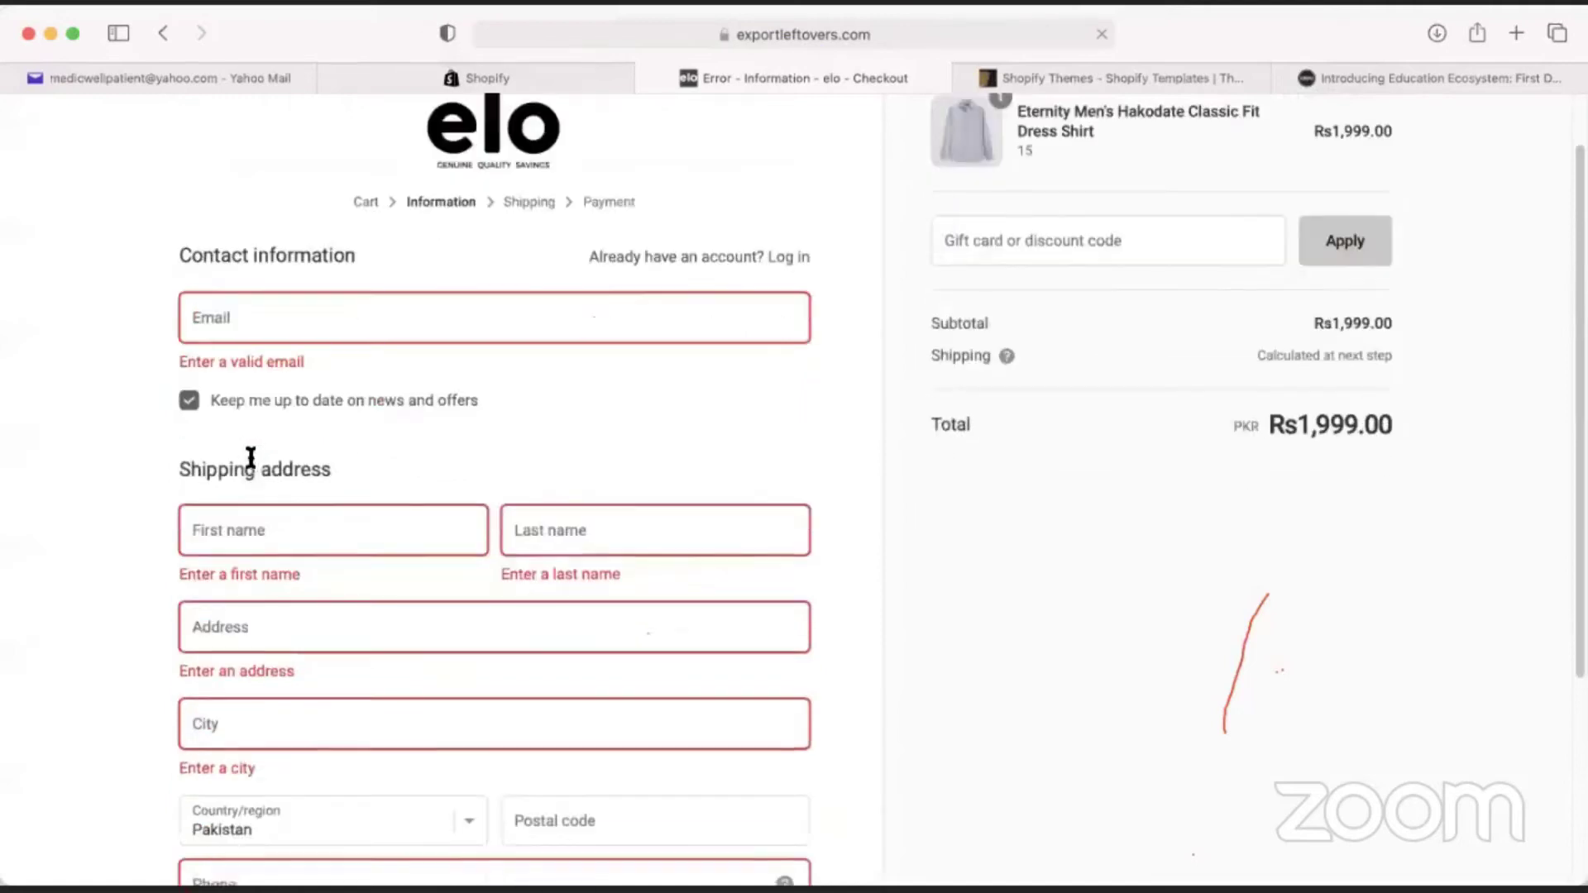
{"action": "scroll", "coordinate": [252, 380], "scroll_direction": "down", "scroll_amount": 1}
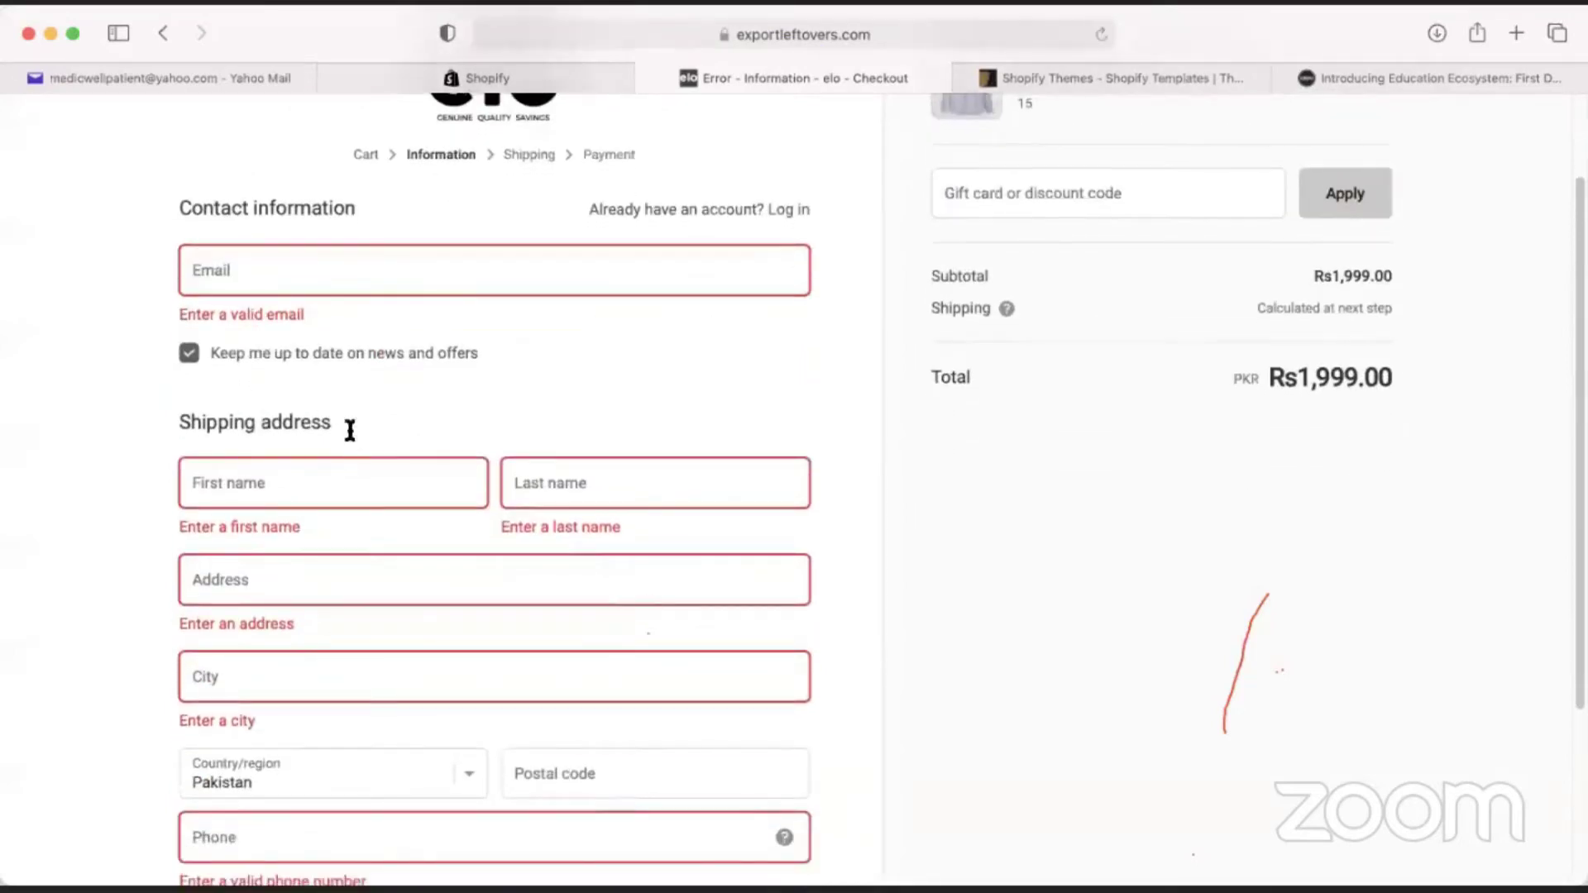
{"action": "scroll", "coordinate": [350, 430], "scroll_direction": "down", "scroll_amount": 1}
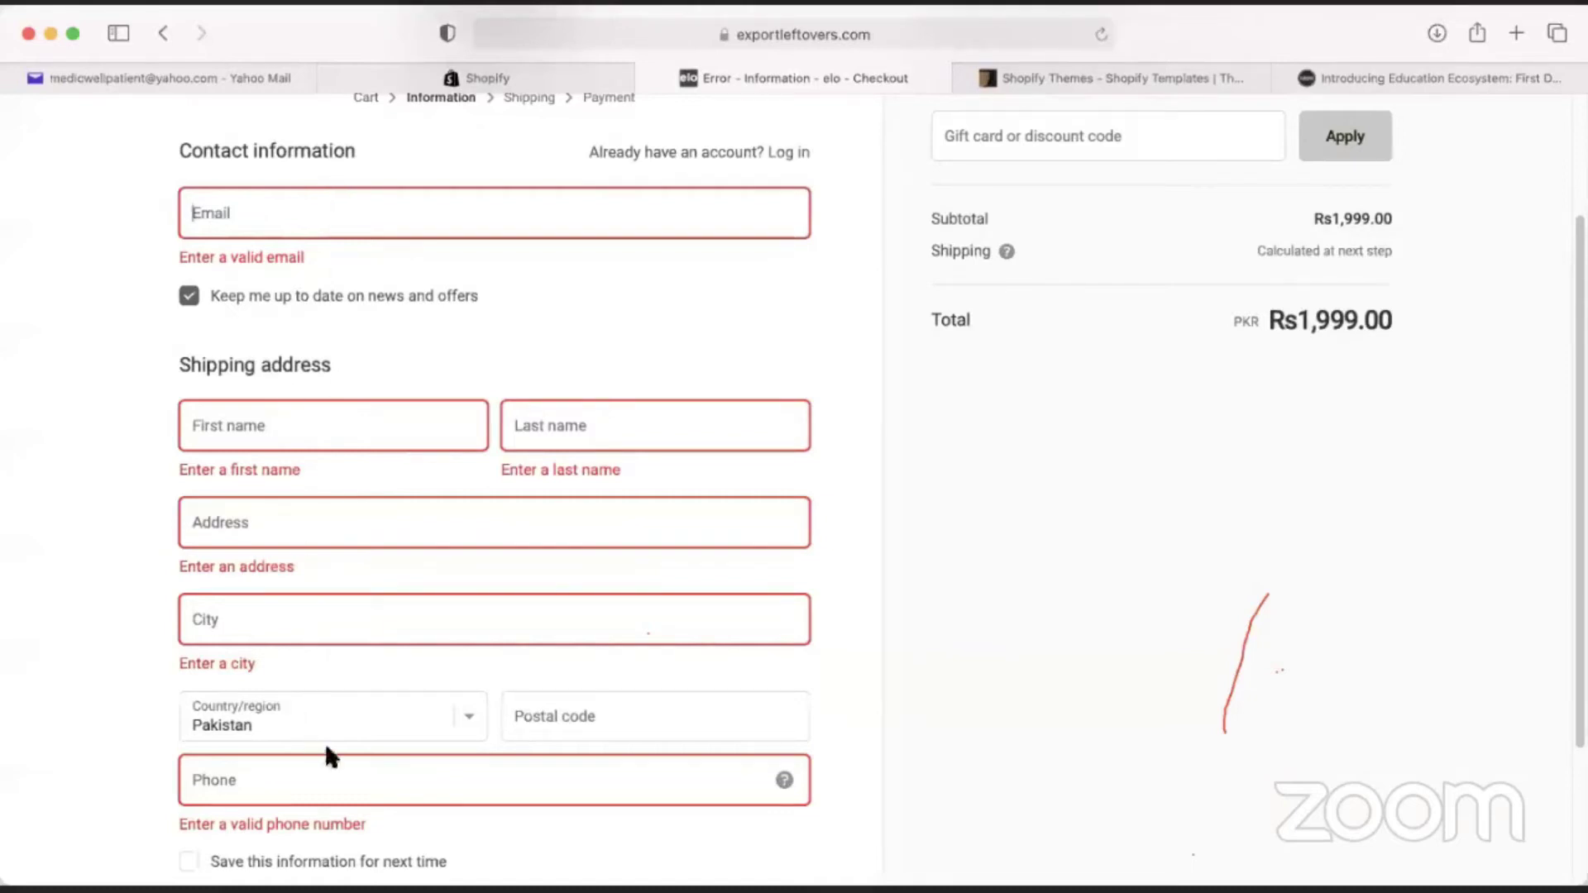
{"action": "scroll", "coordinate": [364, 761], "scroll_direction": "down", "scroll_amount": 1}
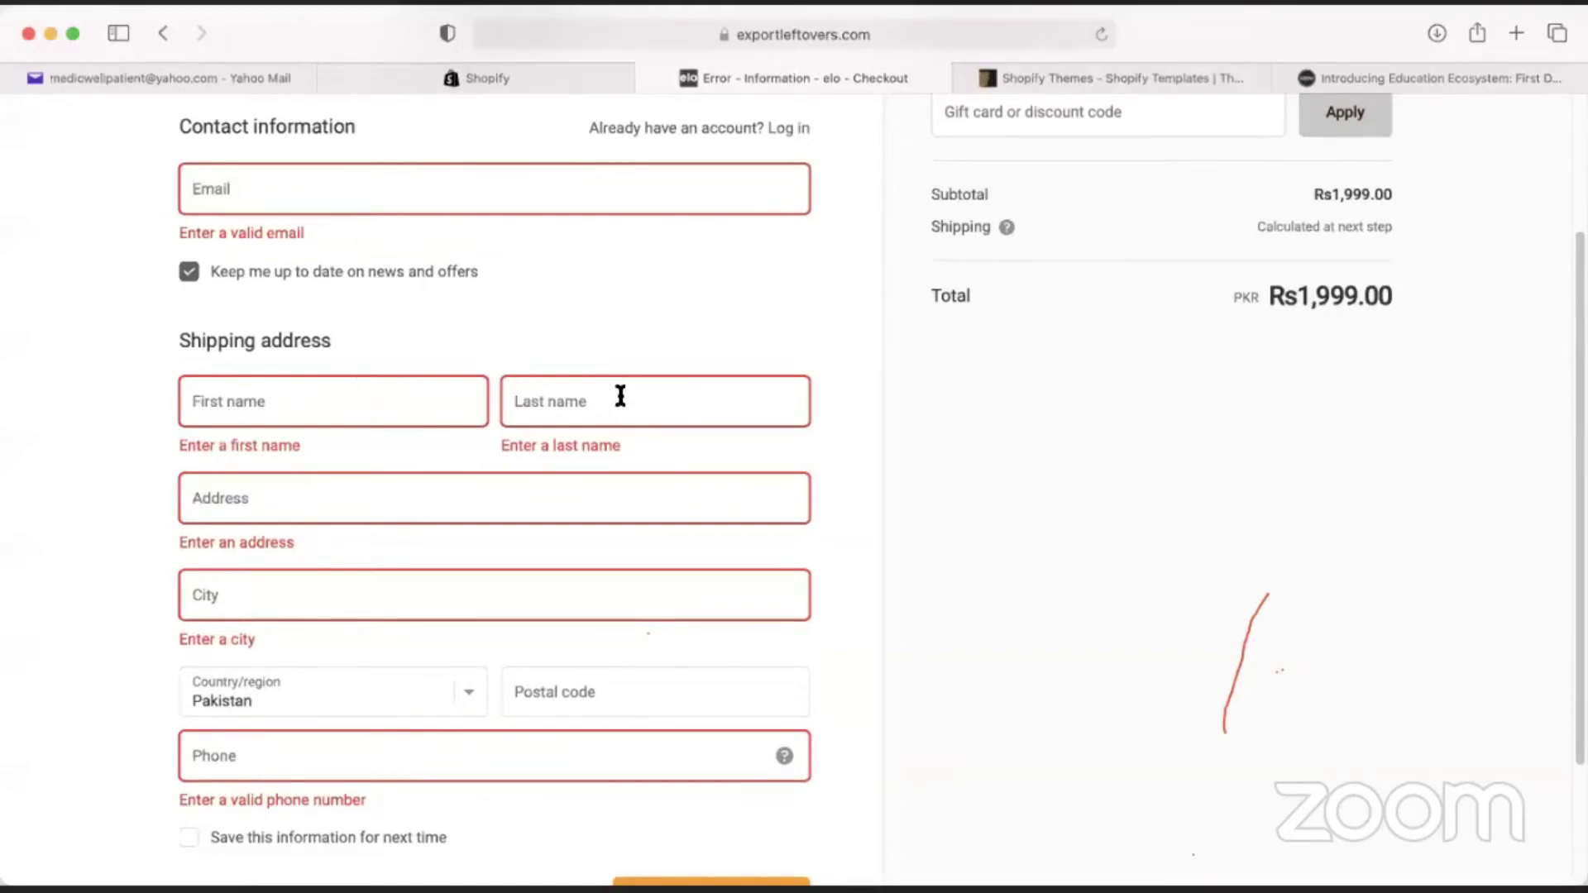
{"action": "left_click", "coordinate": [580, 73]}
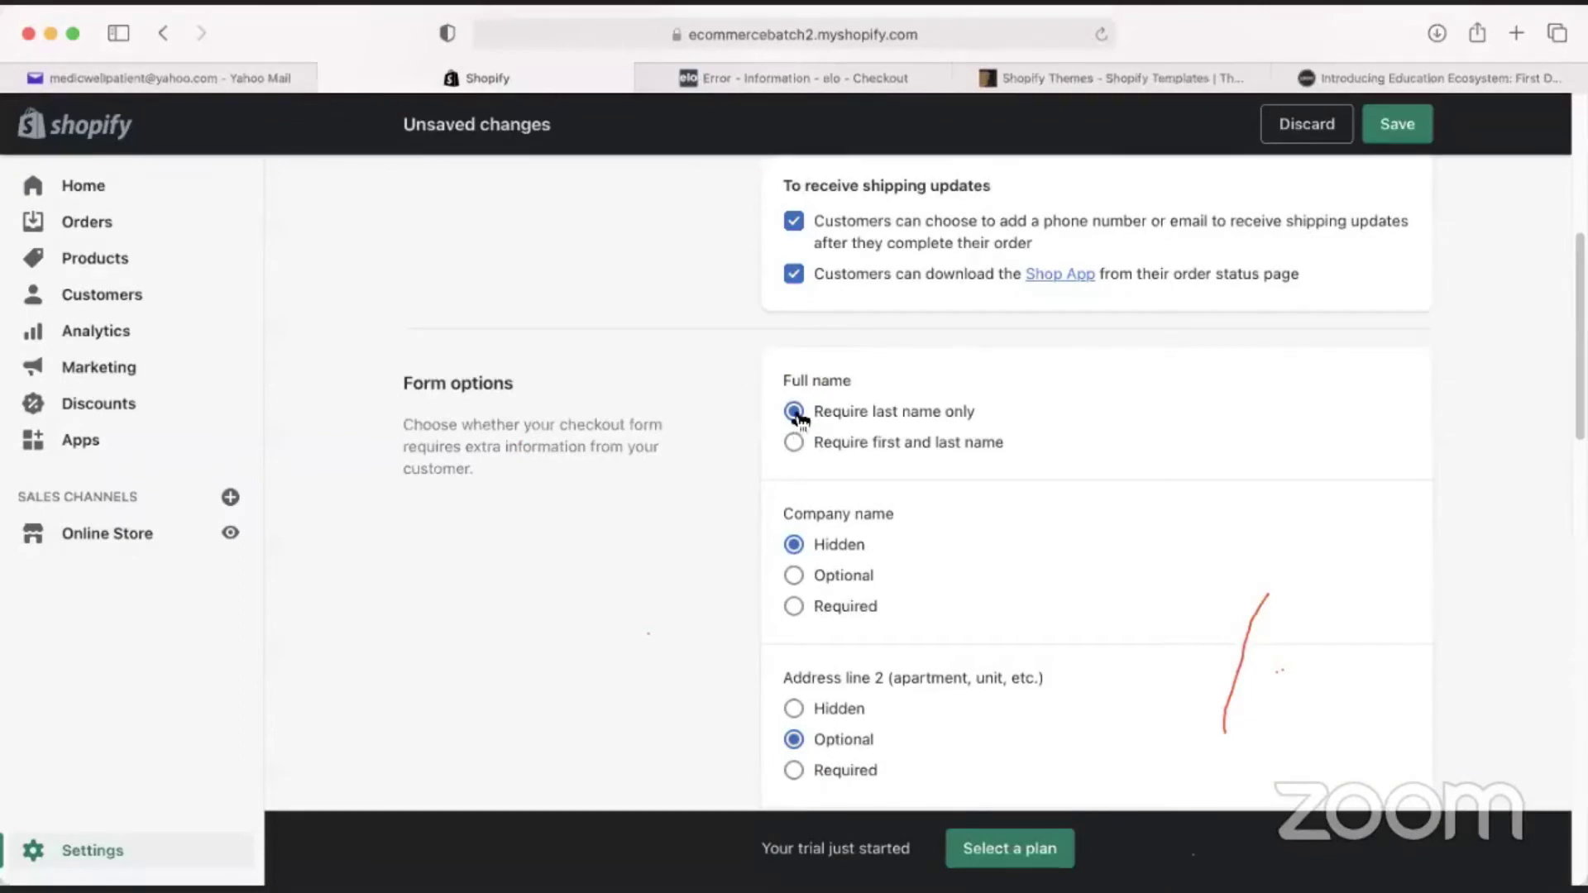
Set Full name to 'Require first and last name' and view the elo checkout form.
{"action": "left_click", "coordinate": [849, 451]}
{"action": "left_click", "coordinate": [882, 81]}
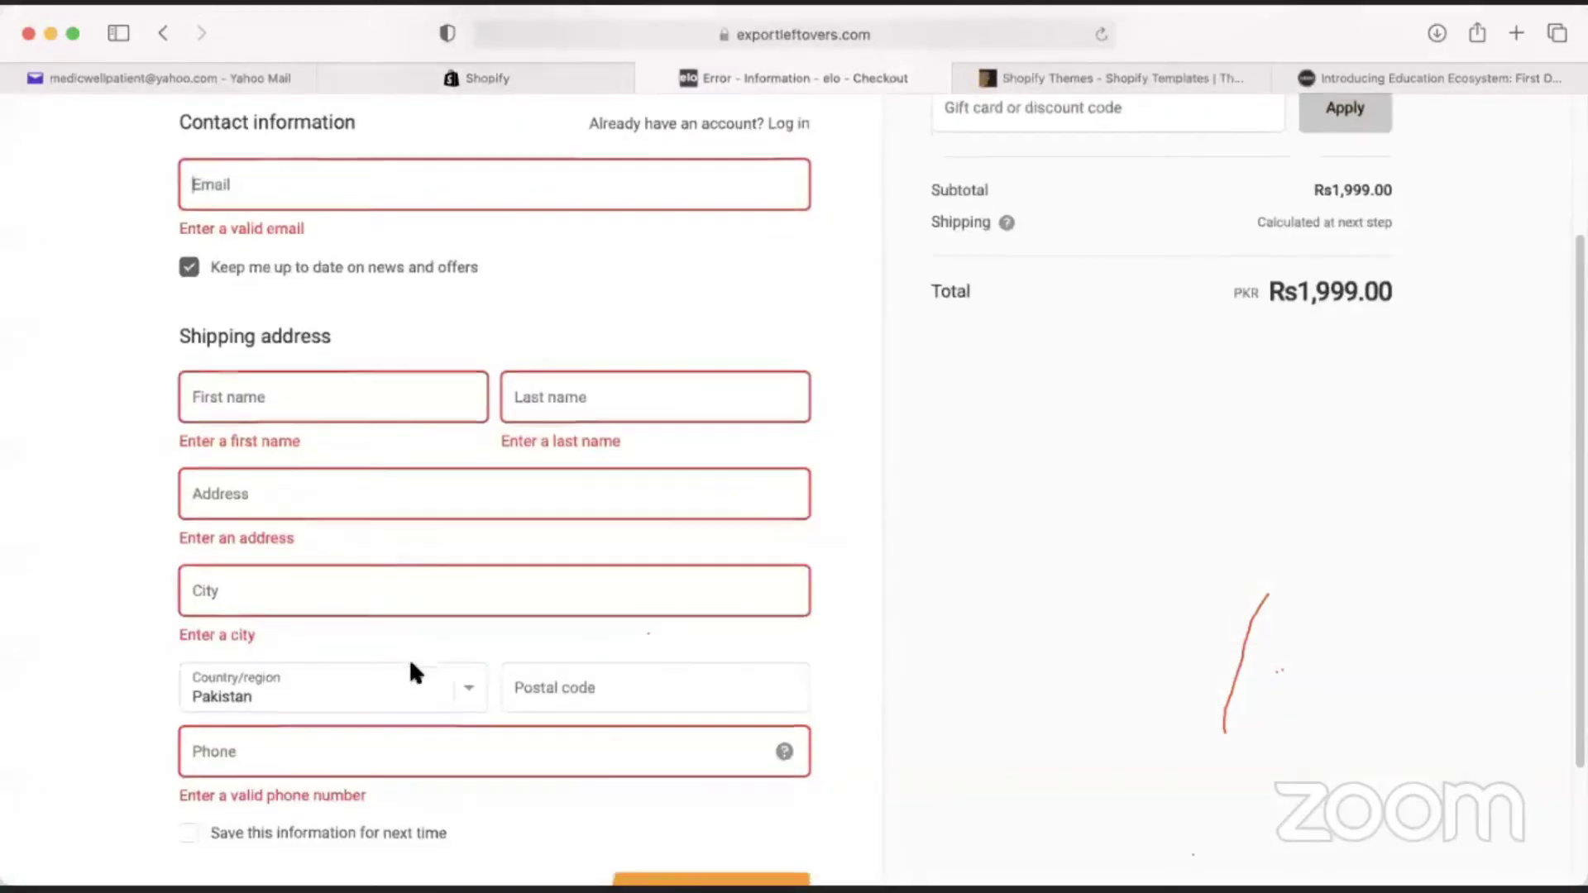
{"action": "scroll", "coordinate": [439, 669], "scroll_direction": "down", "scroll_amount": 3}
{"action": "scroll", "coordinate": [467, 690], "scroll_direction": "up", "scroll_amount": 1}
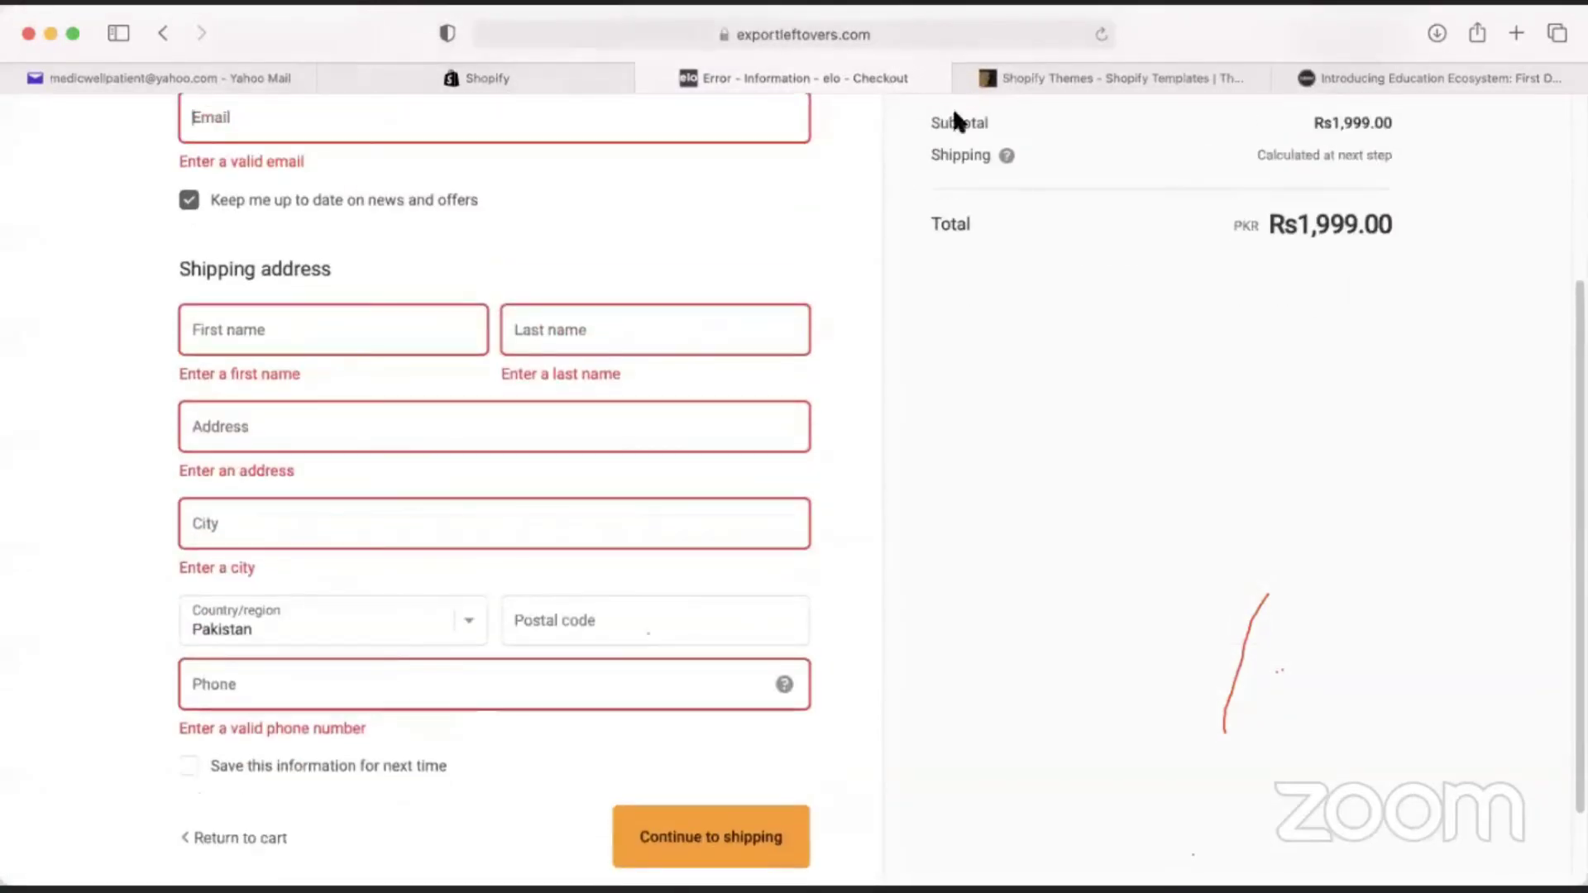
Recheck the Shopify settings, then click into the elo checkout form's Address field.
{"action": "left_click", "coordinate": [539, 81]}
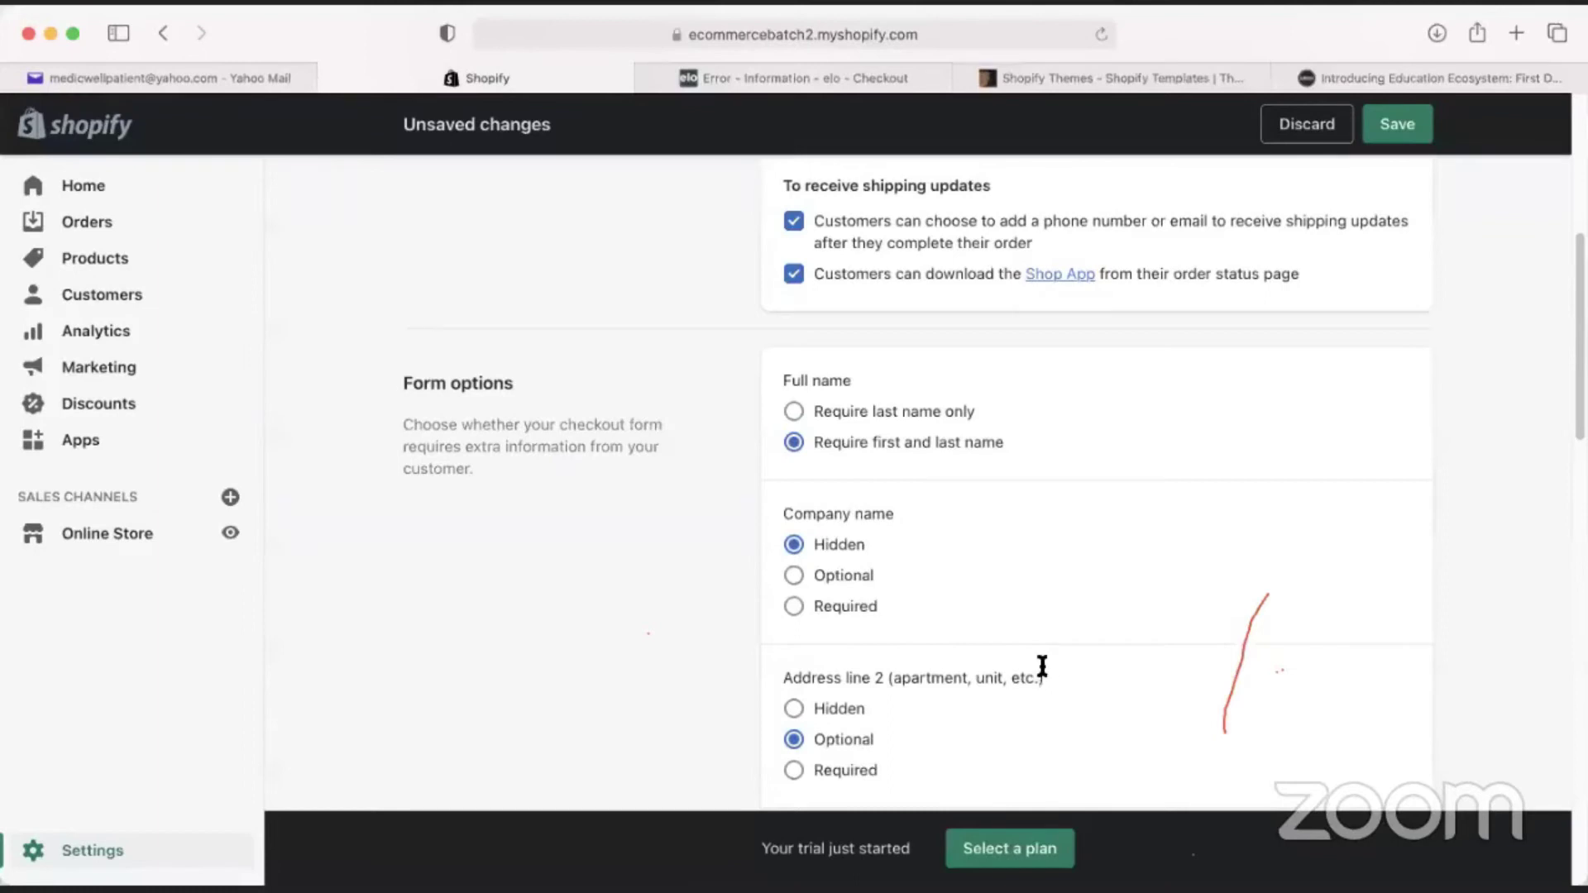
{"action": "scroll", "coordinate": [727, 549], "scroll_direction": "down", "scroll_amount": 2}
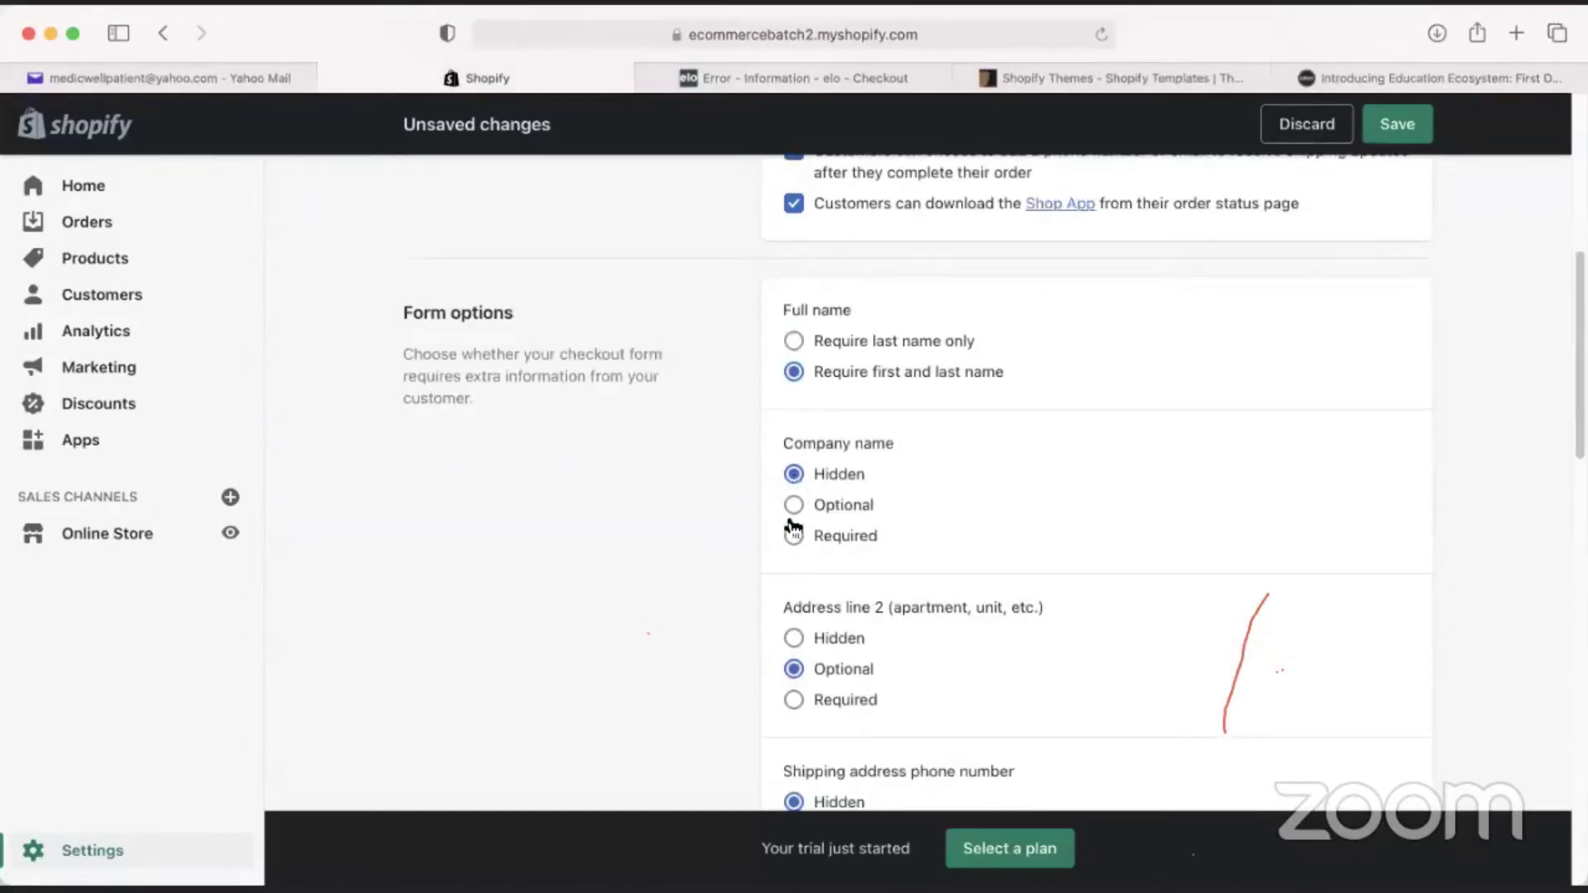
{"action": "scroll", "coordinate": [769, 594], "scroll_direction": "down", "scroll_amount": 1}
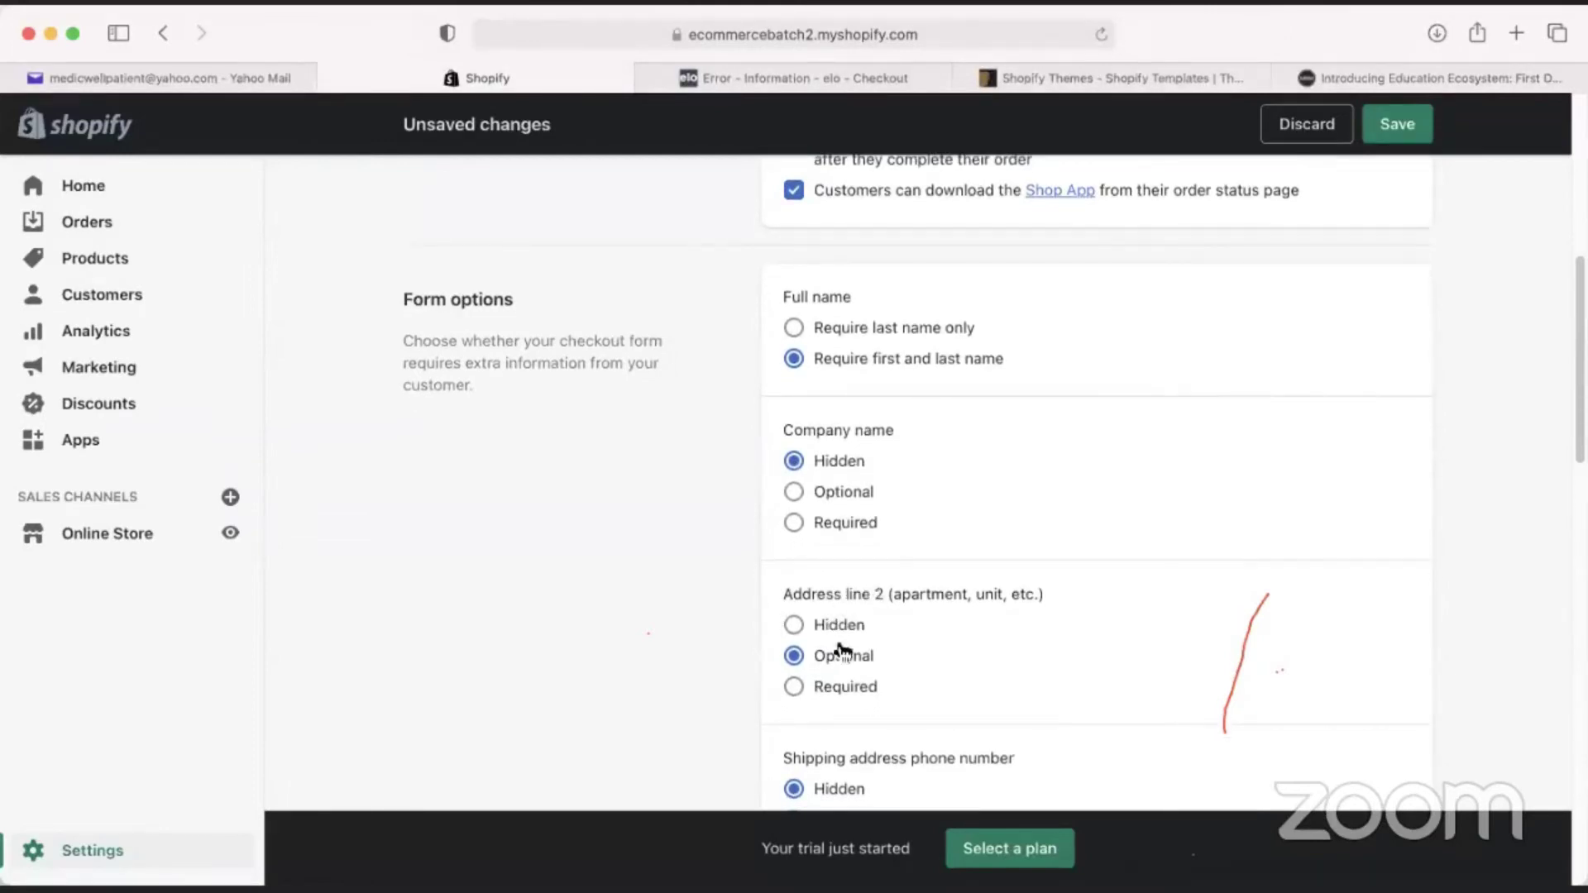
{"action": "left_click", "coordinate": [804, 83]}
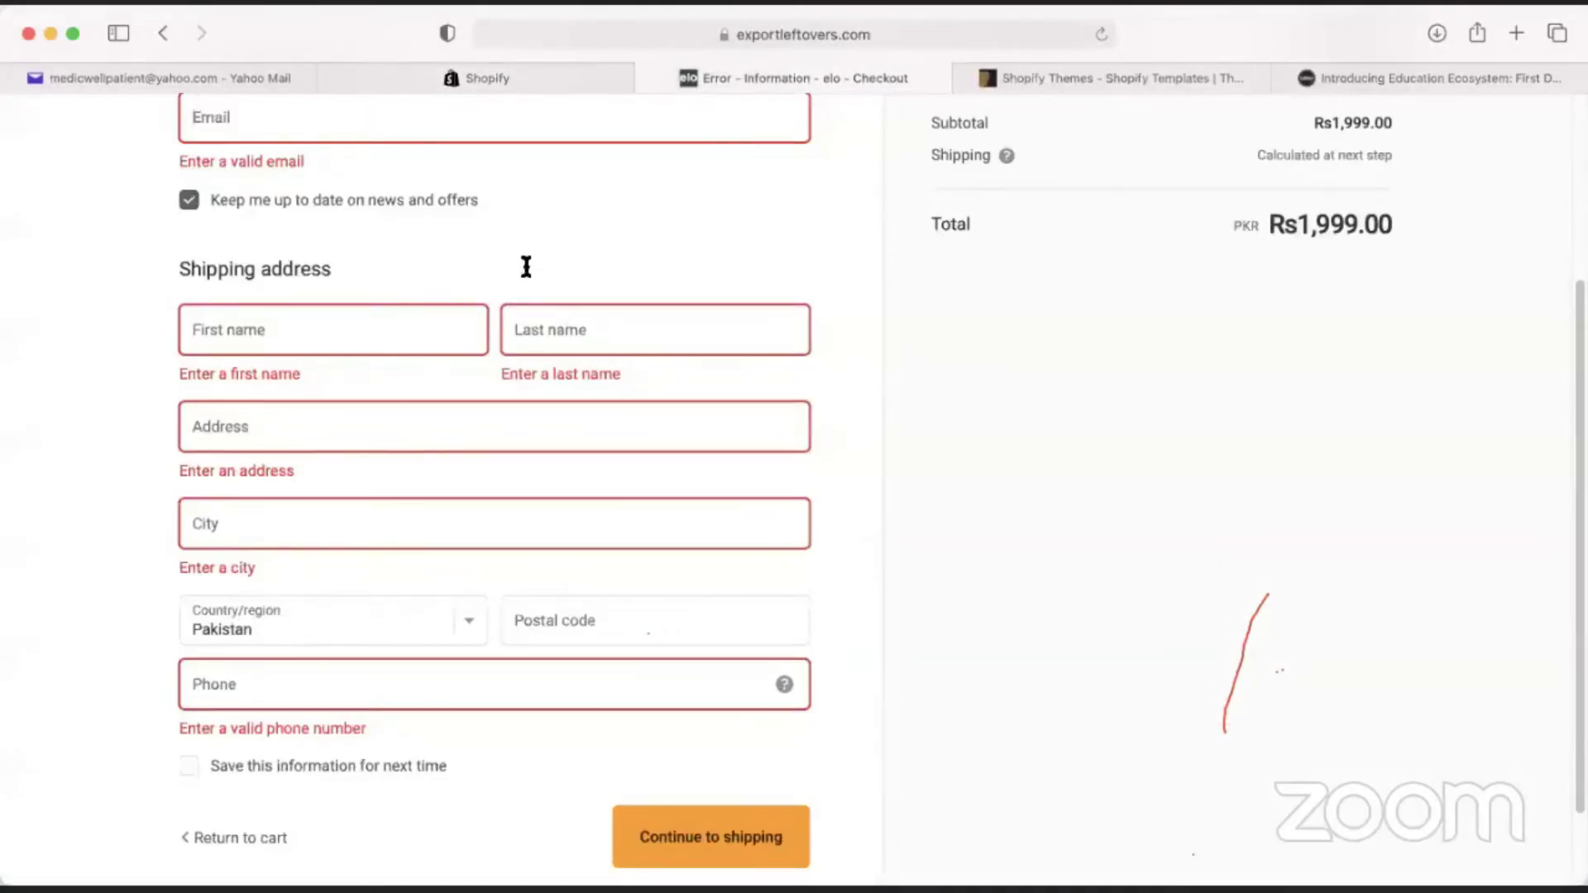
{"action": "left_click", "coordinate": [241, 447]}
{"action": "key", "text": "ctrl+Tab"}
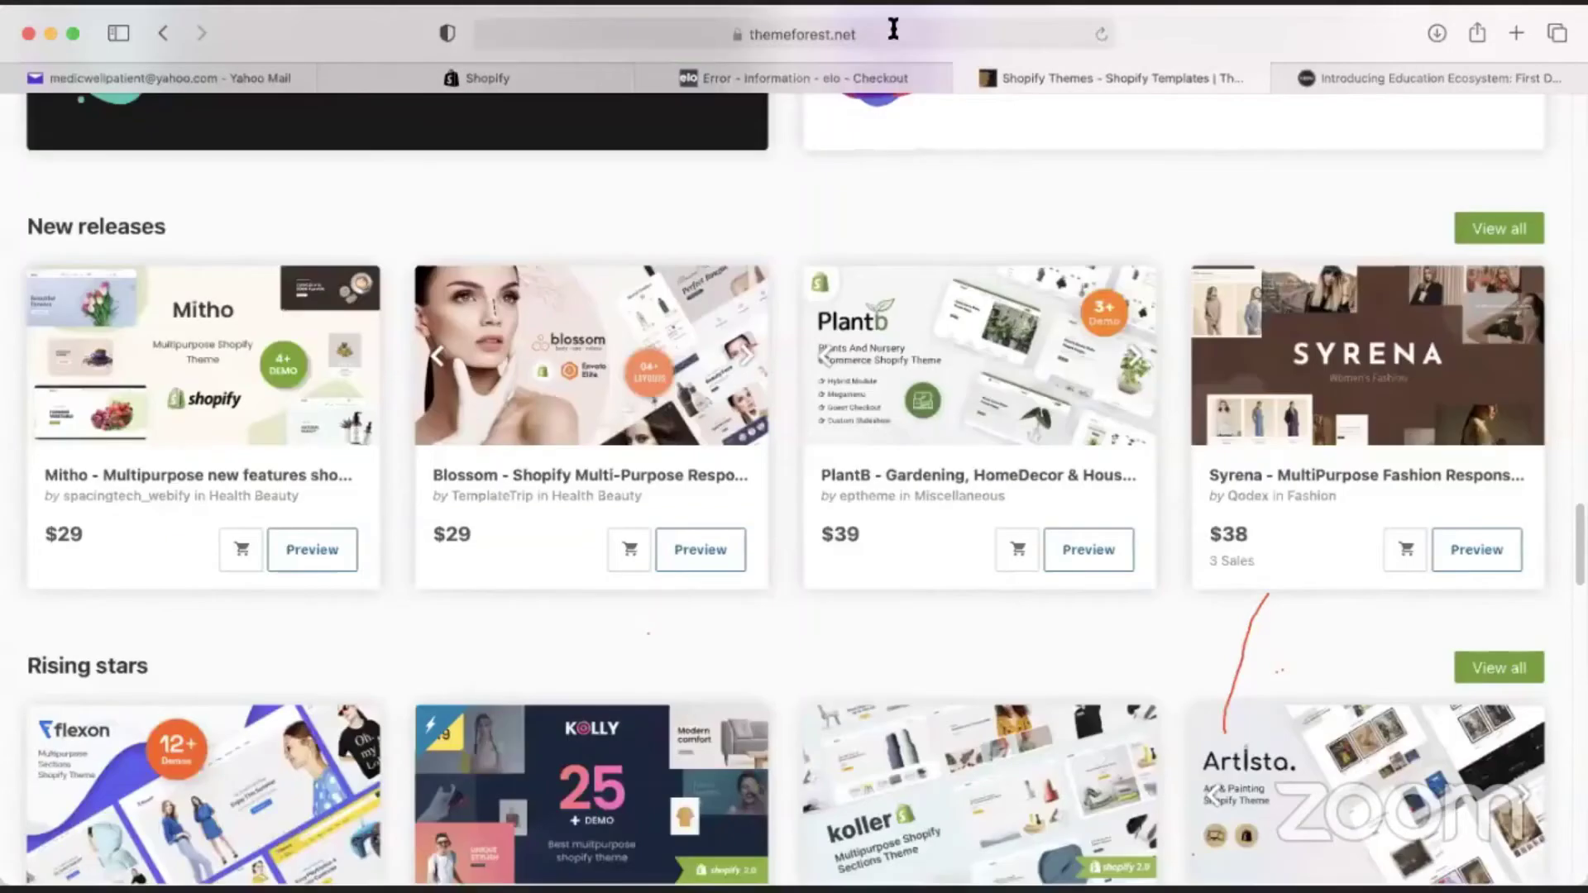
Open a new tab and try going to outlook.live.co, then return to the elo checkout tab.
{"action": "left_click", "coordinate": [893, 29]}
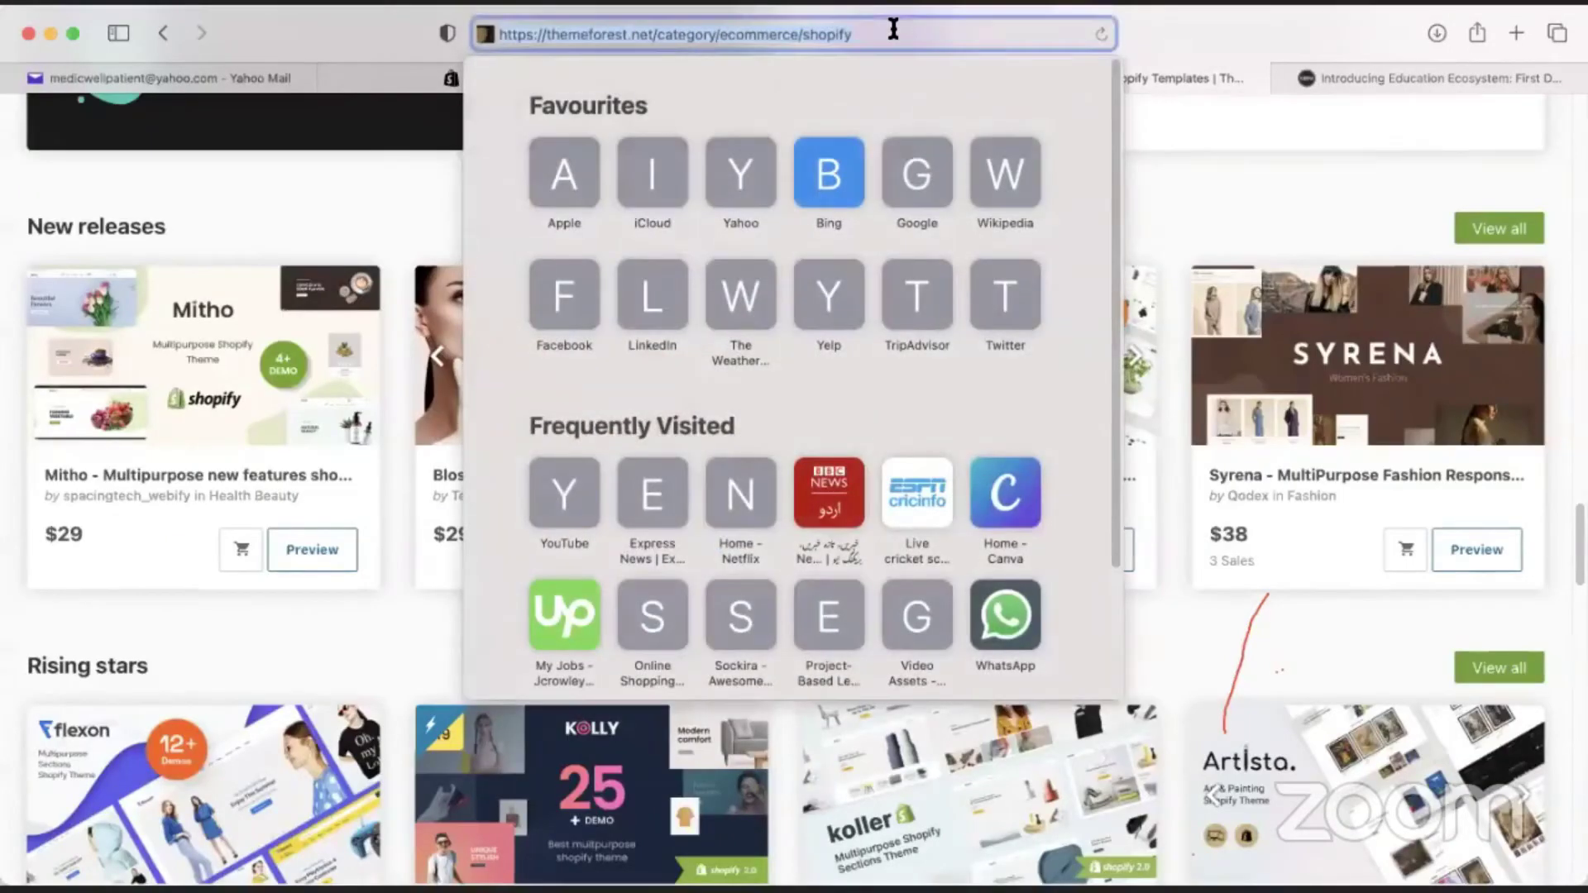
{"action": "key", "text": "BackSpace"}
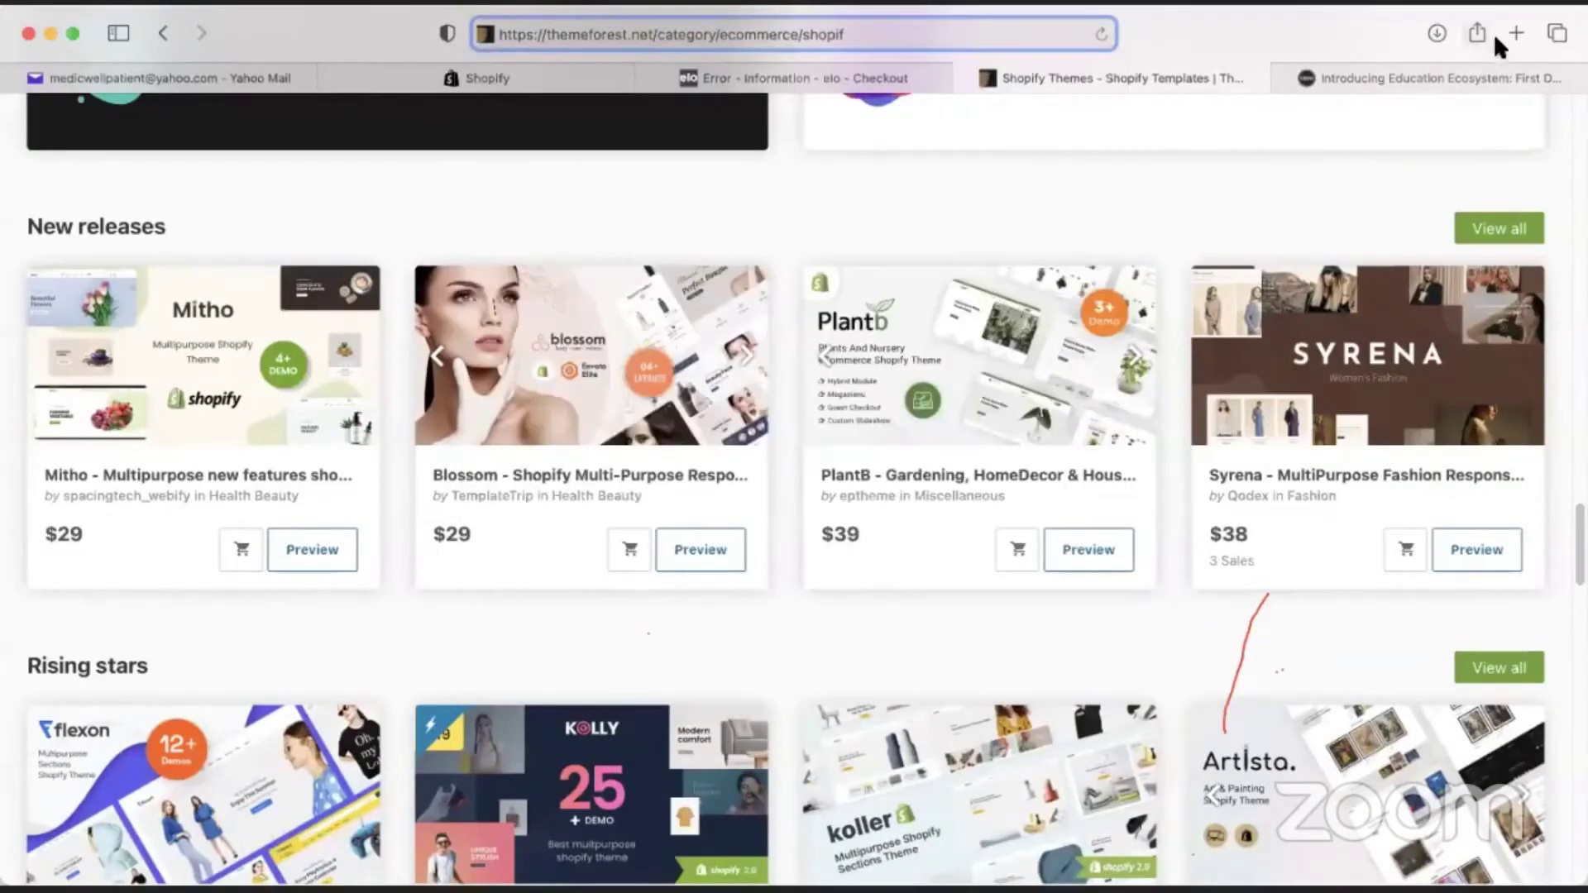
{"action": "left_click", "coordinate": [1514, 30]}
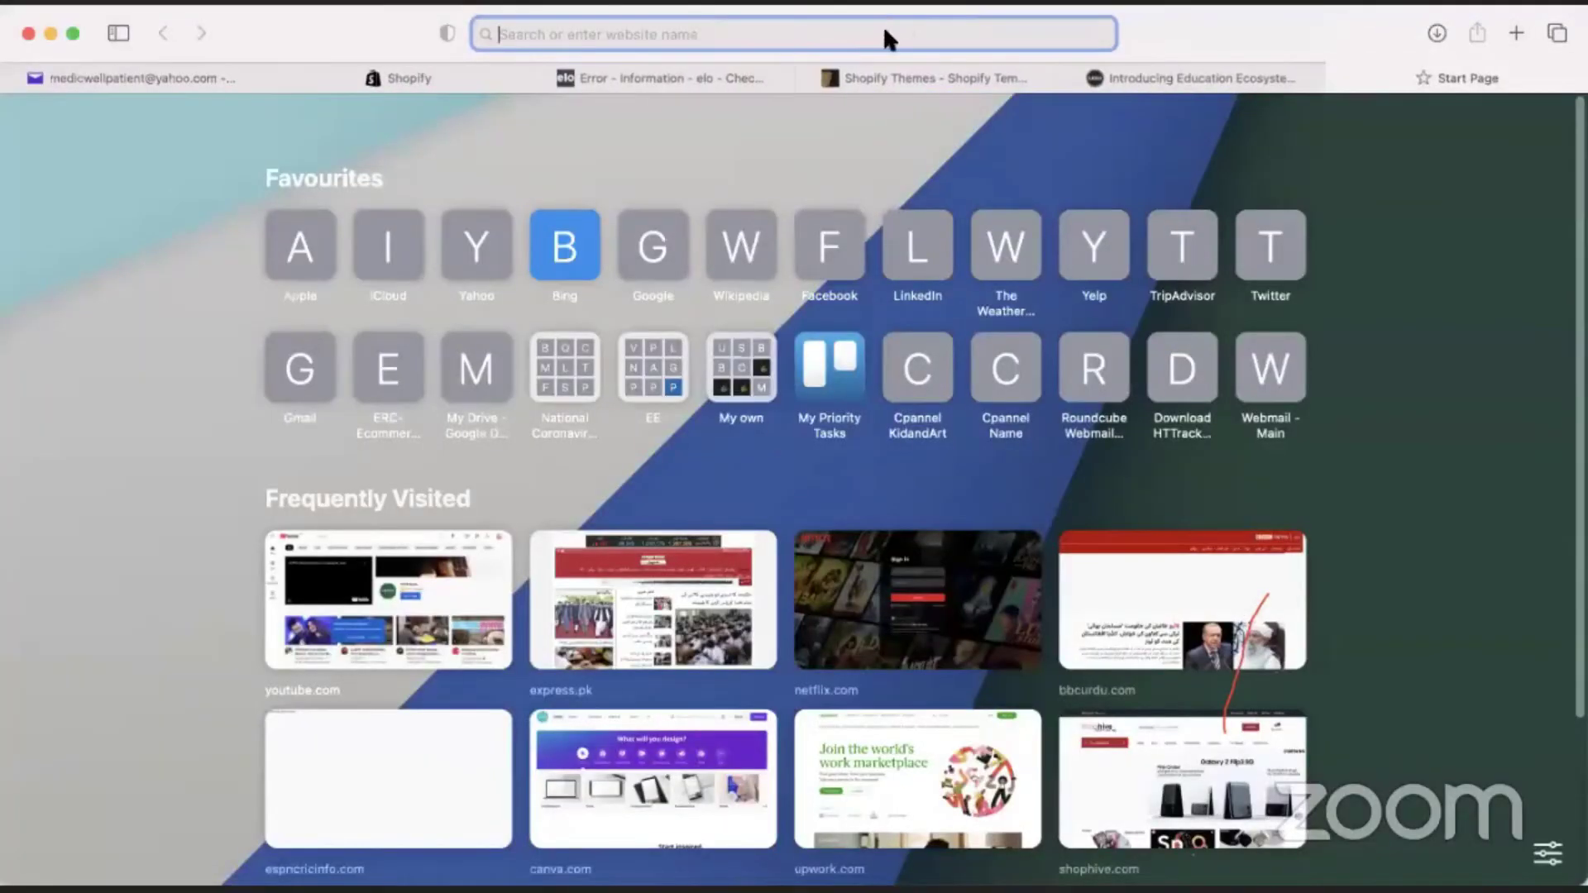
{"action": "type", "text": "outlook.live.co"}
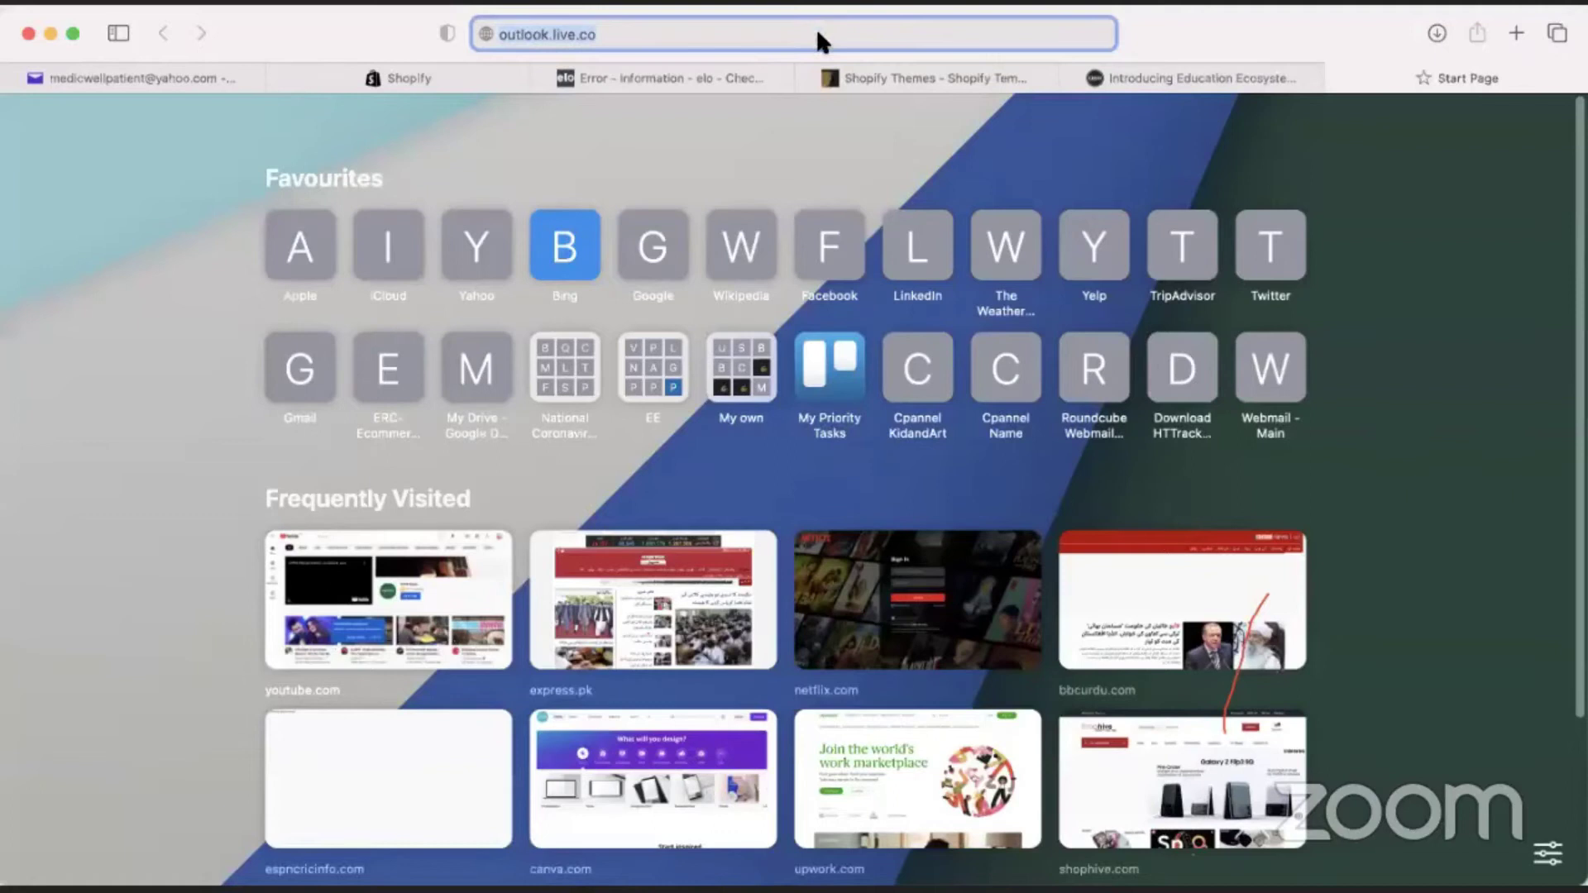
{"action": "key", "text": "Return"}
{"action": "left_click", "coordinate": [817, 33]}
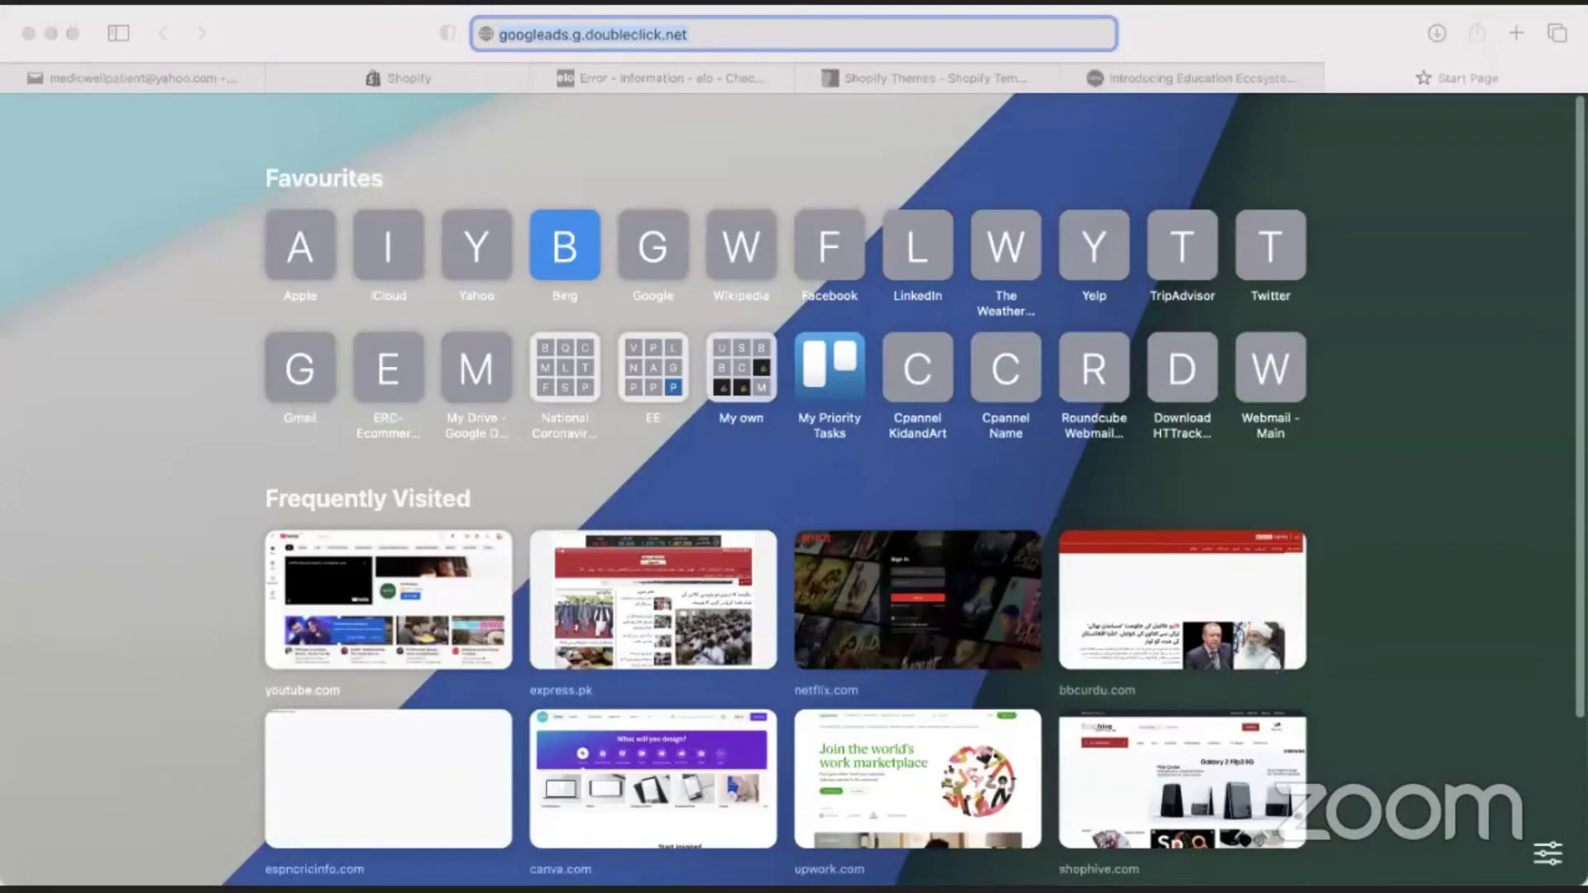
{"action": "left_click", "coordinate": [645, 76]}
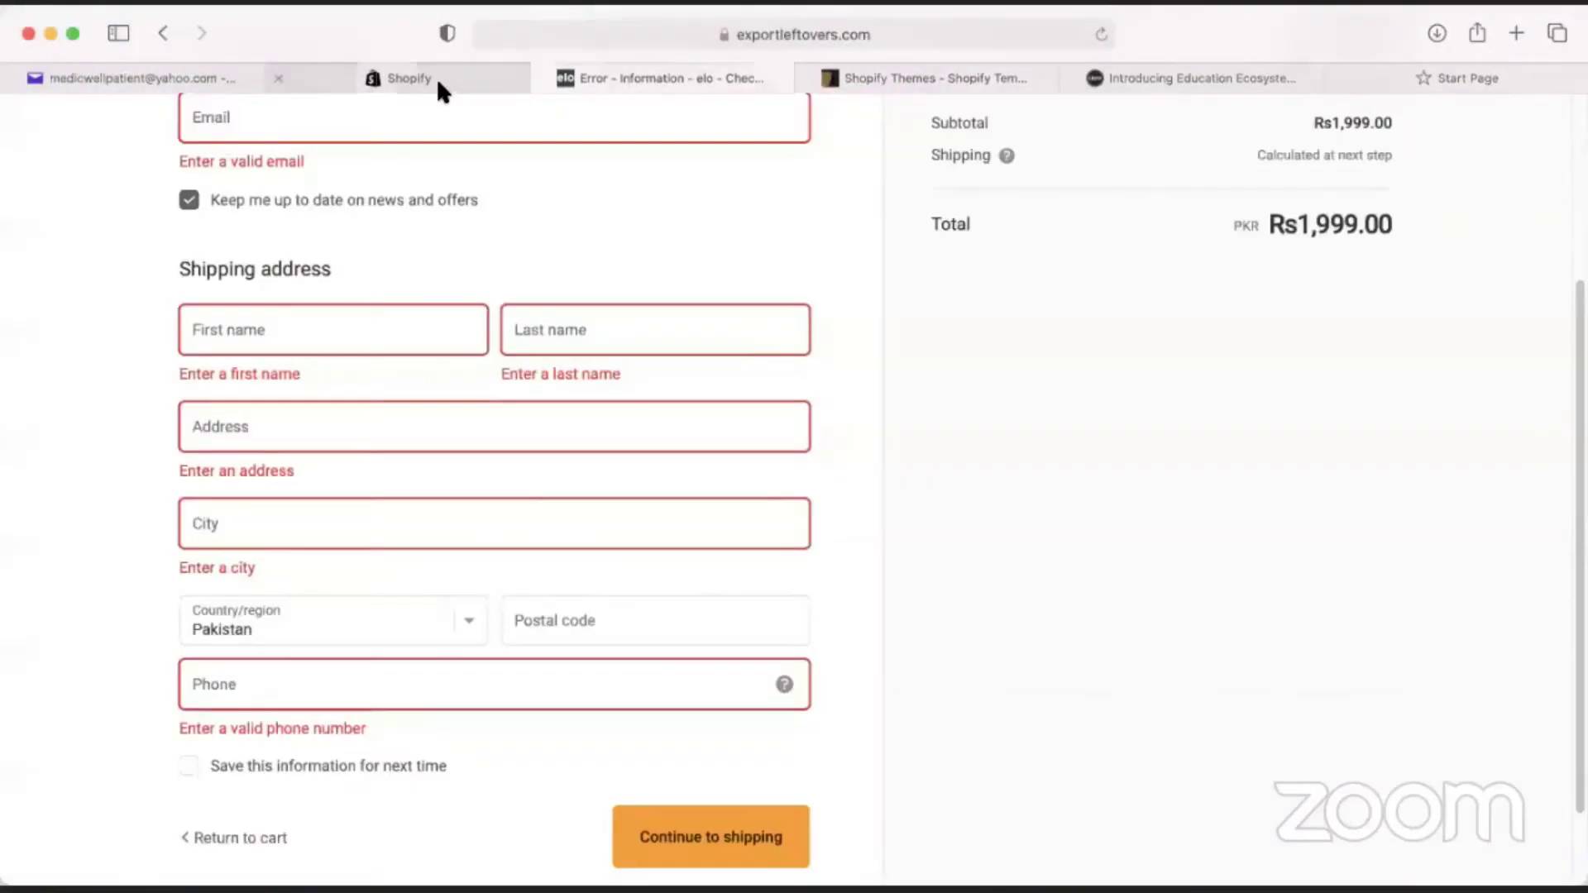
{"action": "left_click", "coordinate": [439, 83]}
{"action": "left_click", "coordinate": [666, 78]}
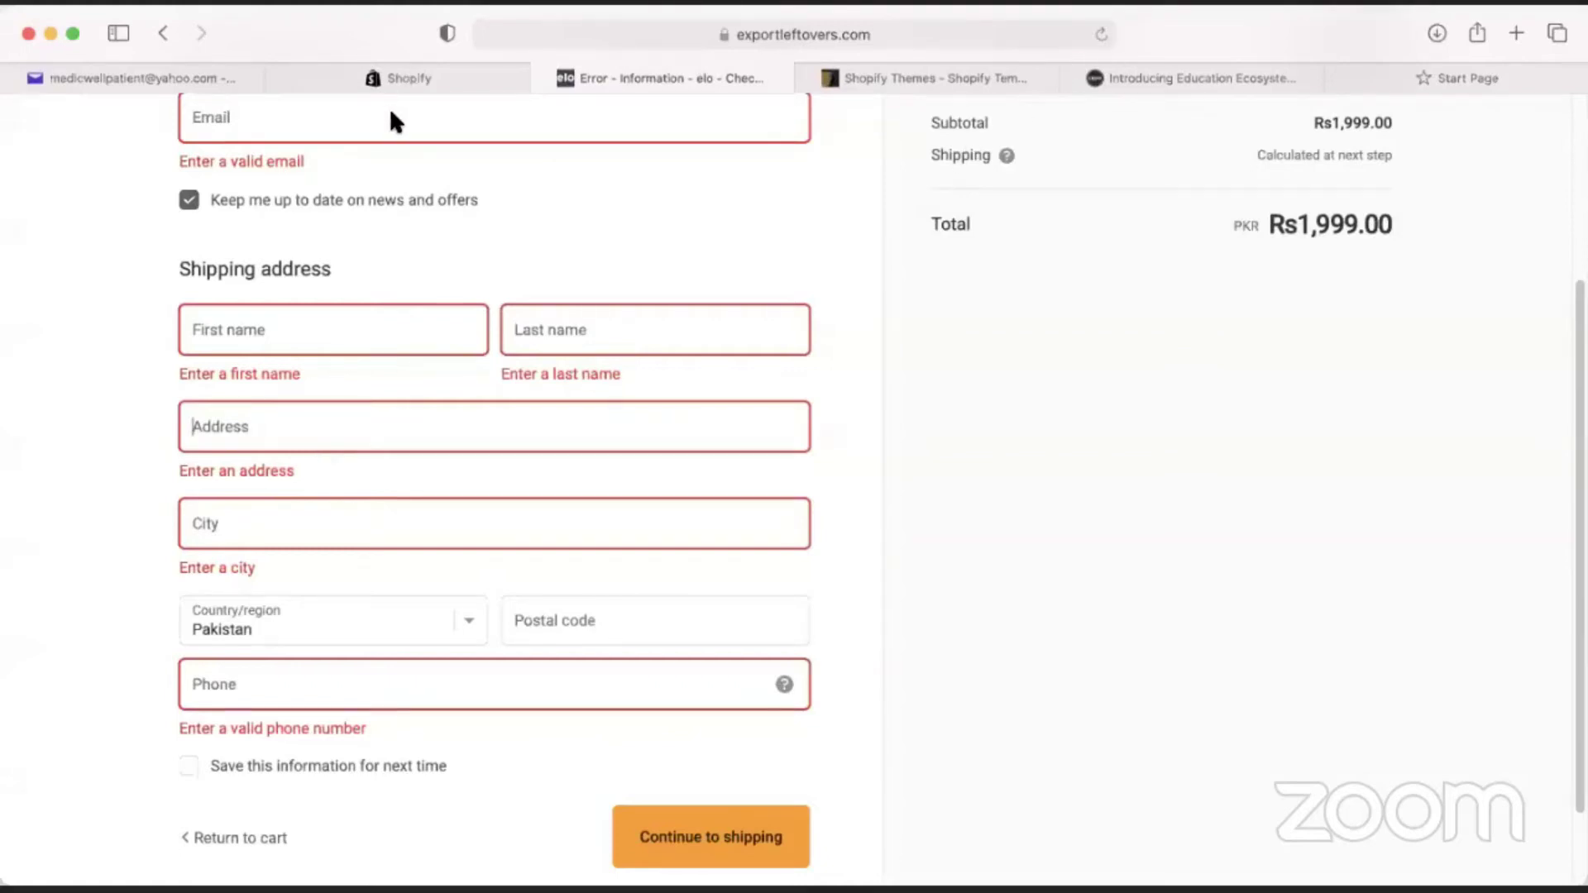
{"action": "left_click", "coordinate": [356, 78]}
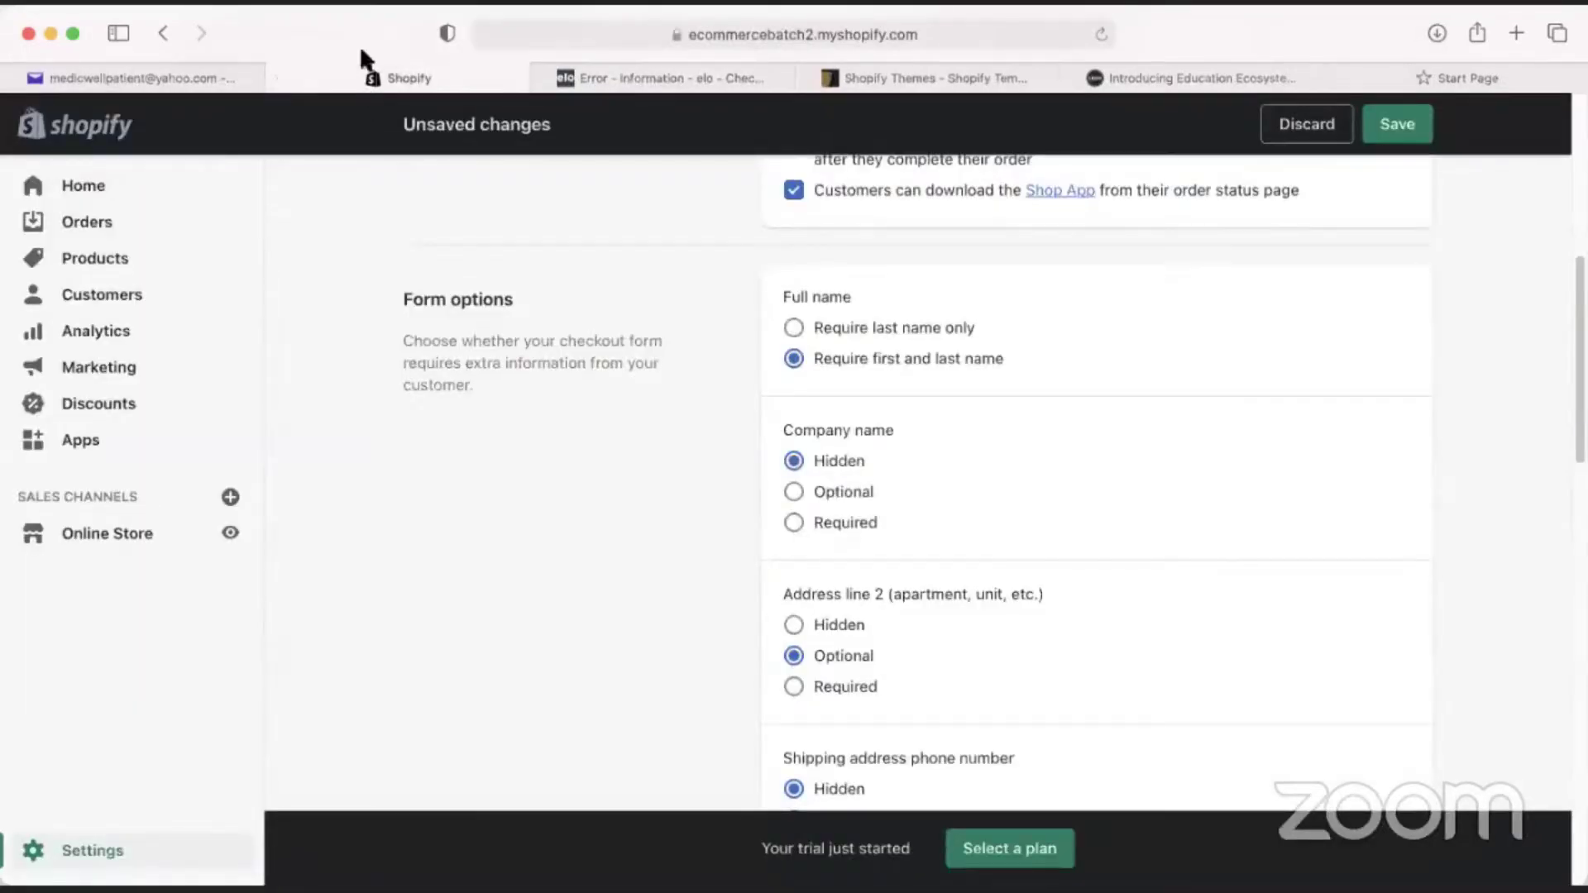
{"action": "scroll", "coordinate": [935, 568], "scroll_direction": "down", "scroll_amount": 4}
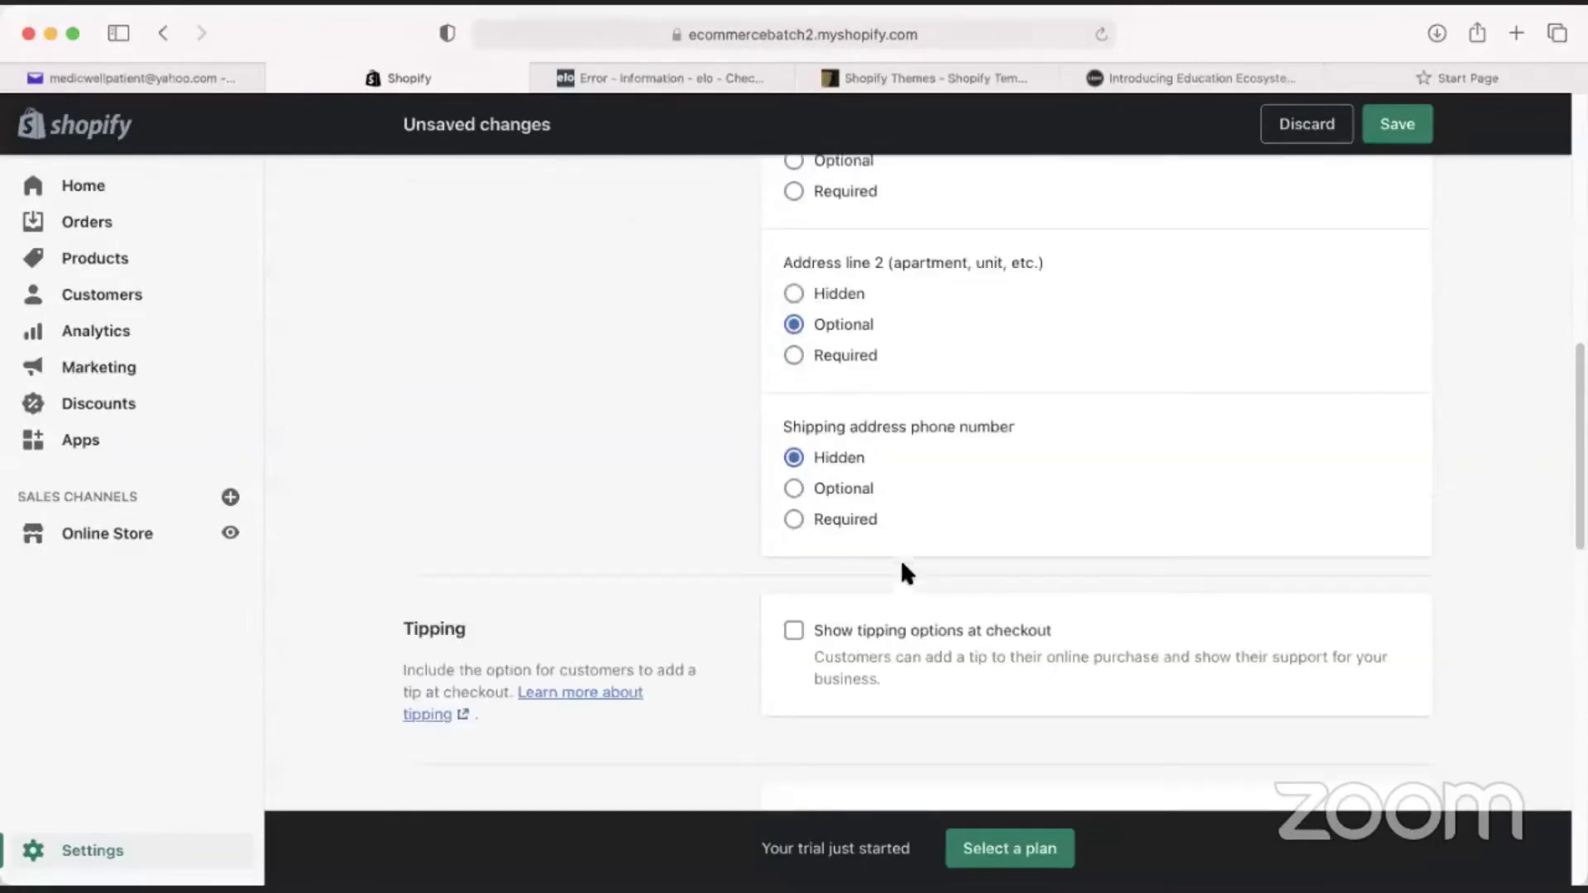
{"action": "scroll", "coordinate": [811, 472], "scroll_direction": "up", "scroll_amount": 1}
{"action": "left_click", "coordinate": [793, 344]}
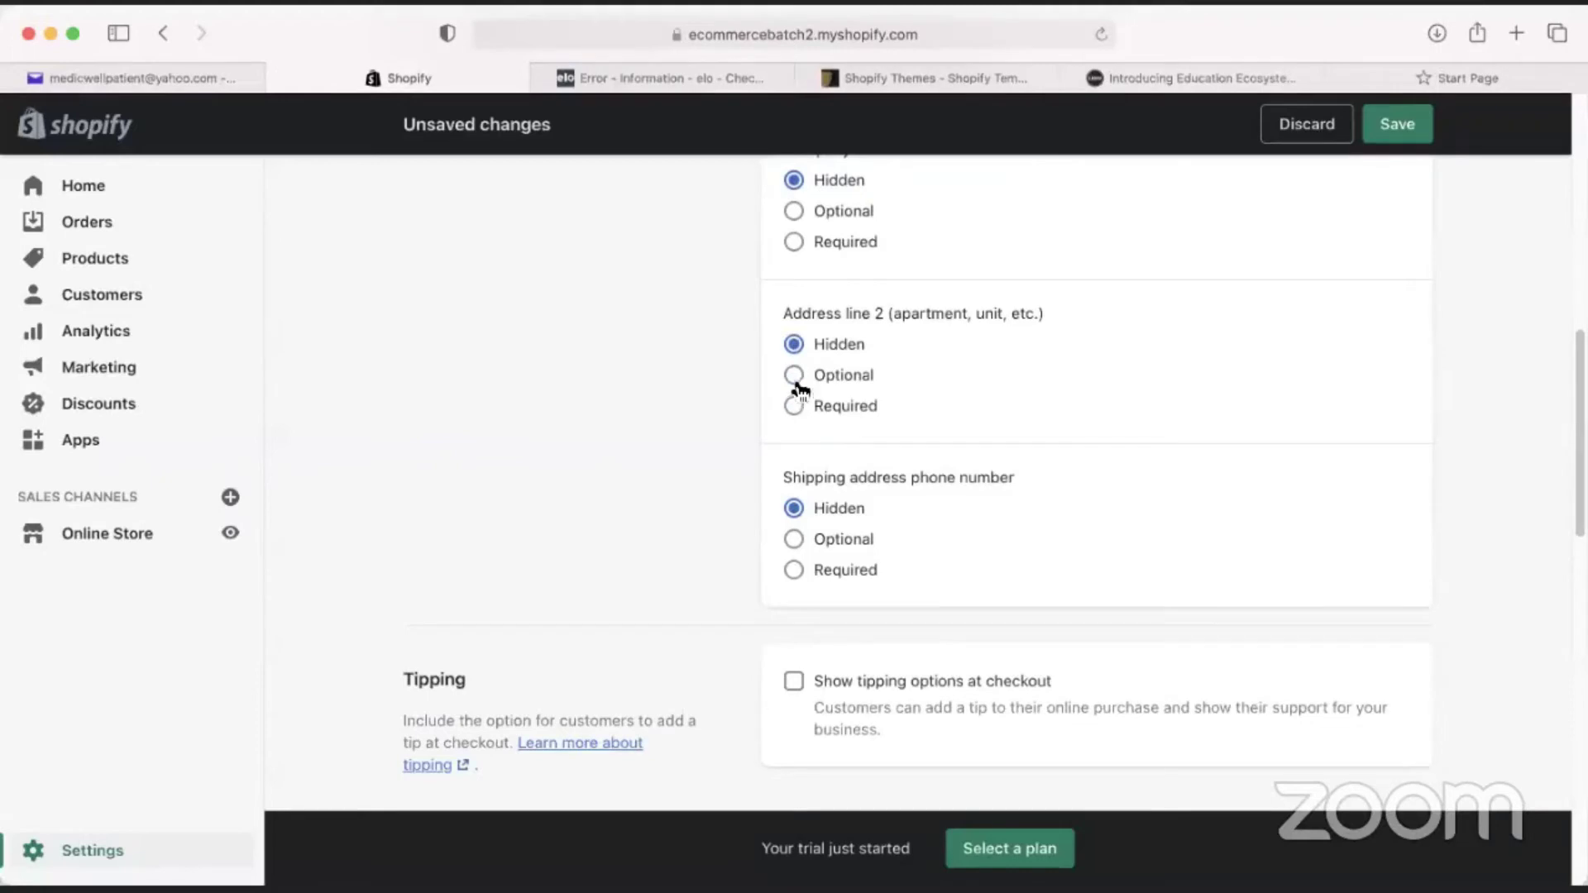
{"action": "left_click", "coordinate": [793, 375]}
{"action": "left_click", "coordinate": [794, 407]}
{"action": "left_click", "coordinate": [796, 376]}
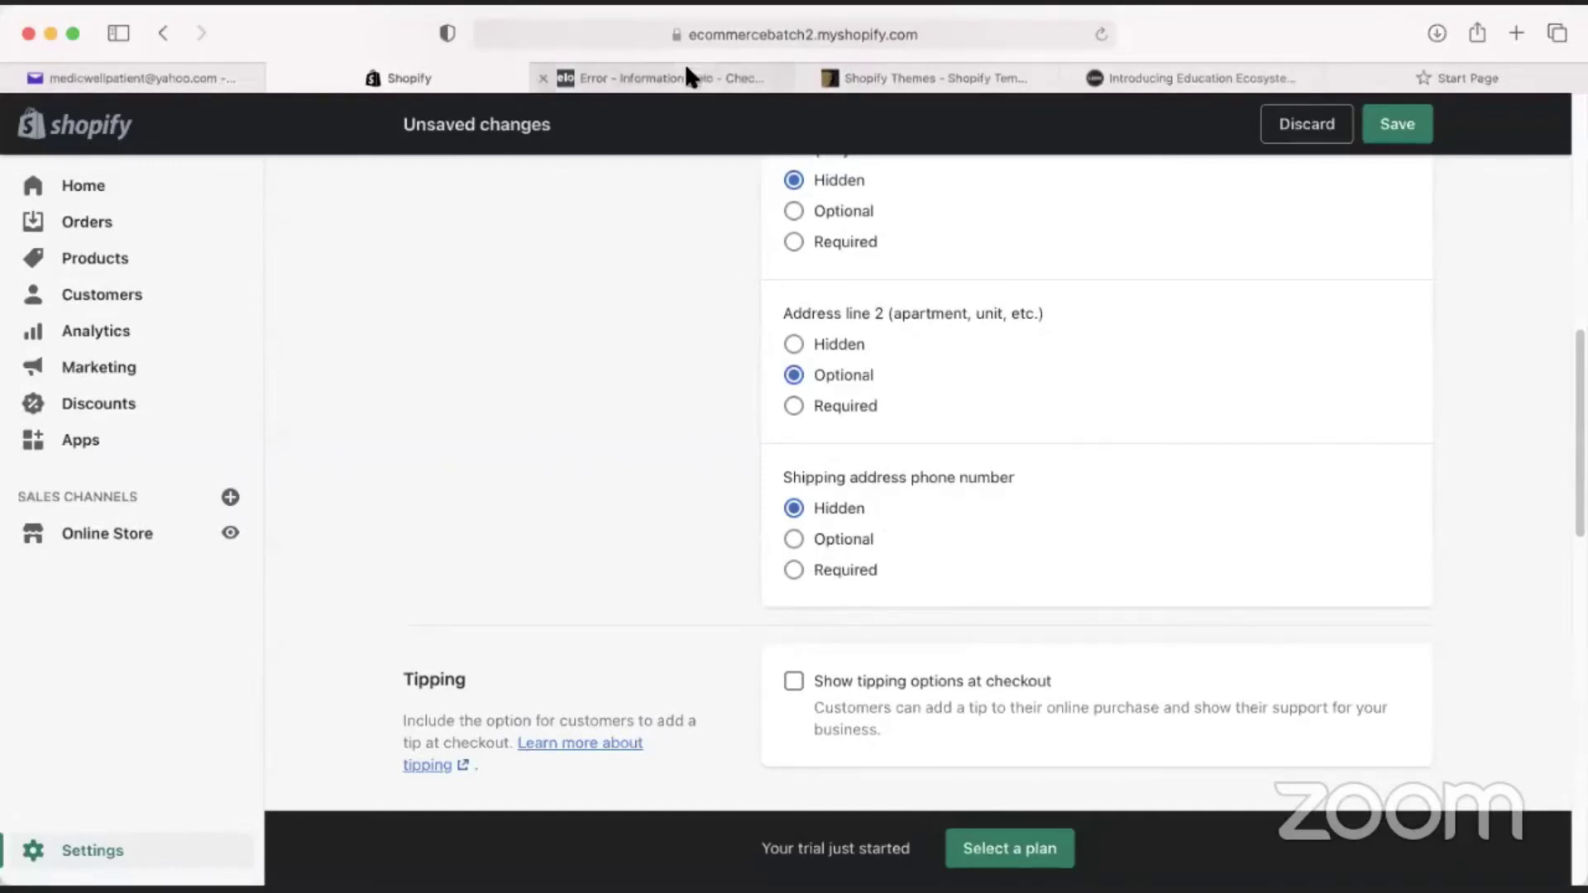
{"action": "left_click", "coordinate": [653, 77]}
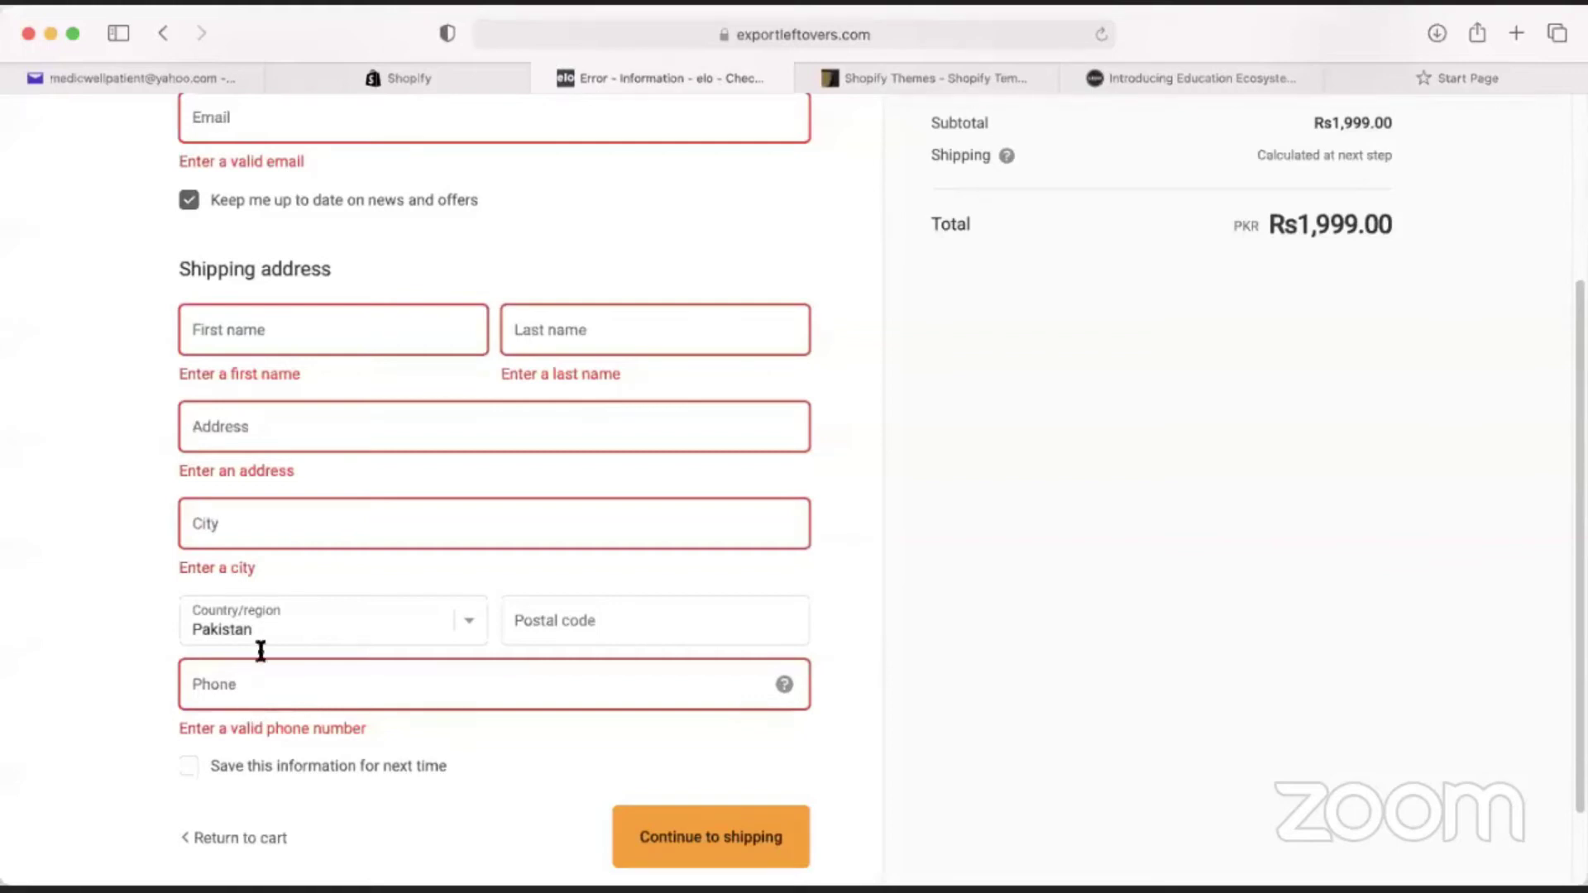
{"action": "left_click", "coordinate": [424, 78]}
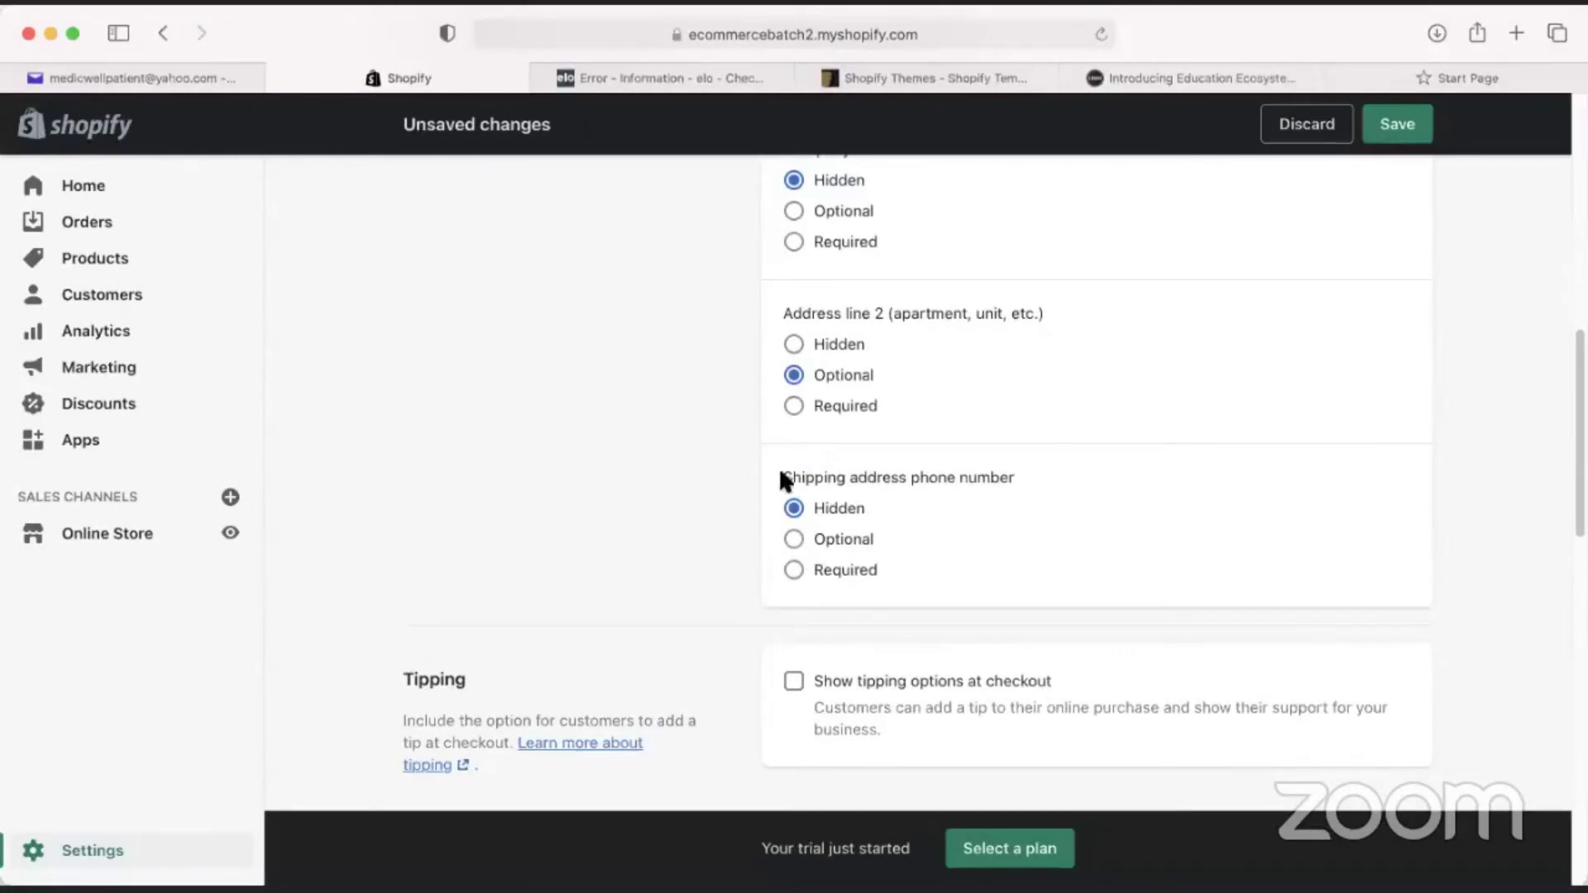
Set 'Shipping address phone number' to Required under Form options.
{"action": "scroll", "coordinate": [806, 480], "scroll_direction": "up", "scroll_amount": 5}
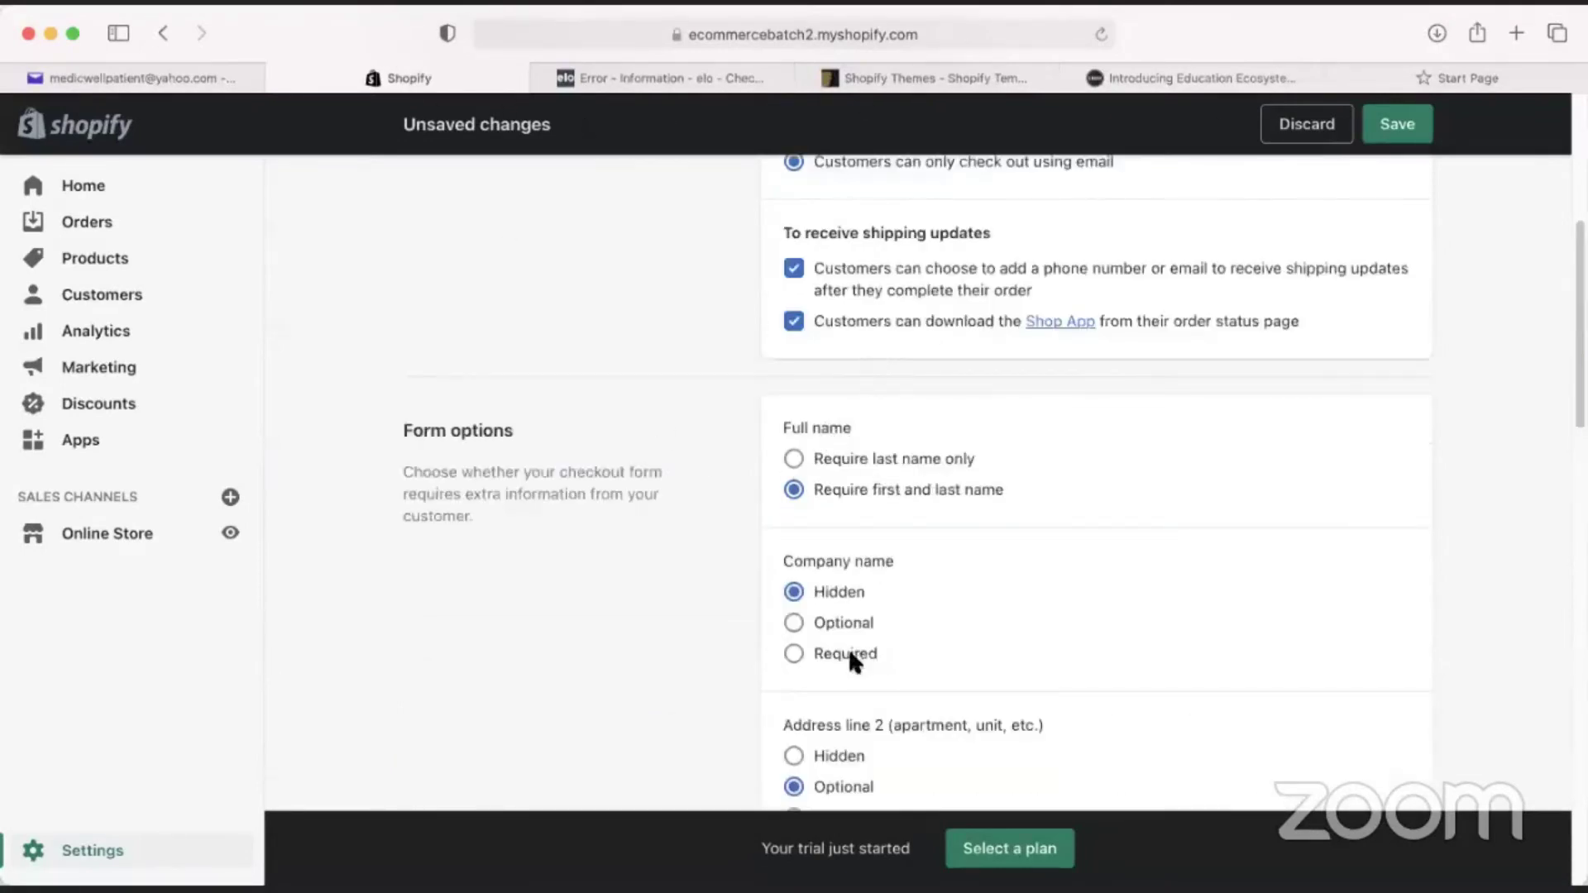
{"action": "scroll", "coordinate": [850, 655], "scroll_direction": "down", "scroll_amount": 5}
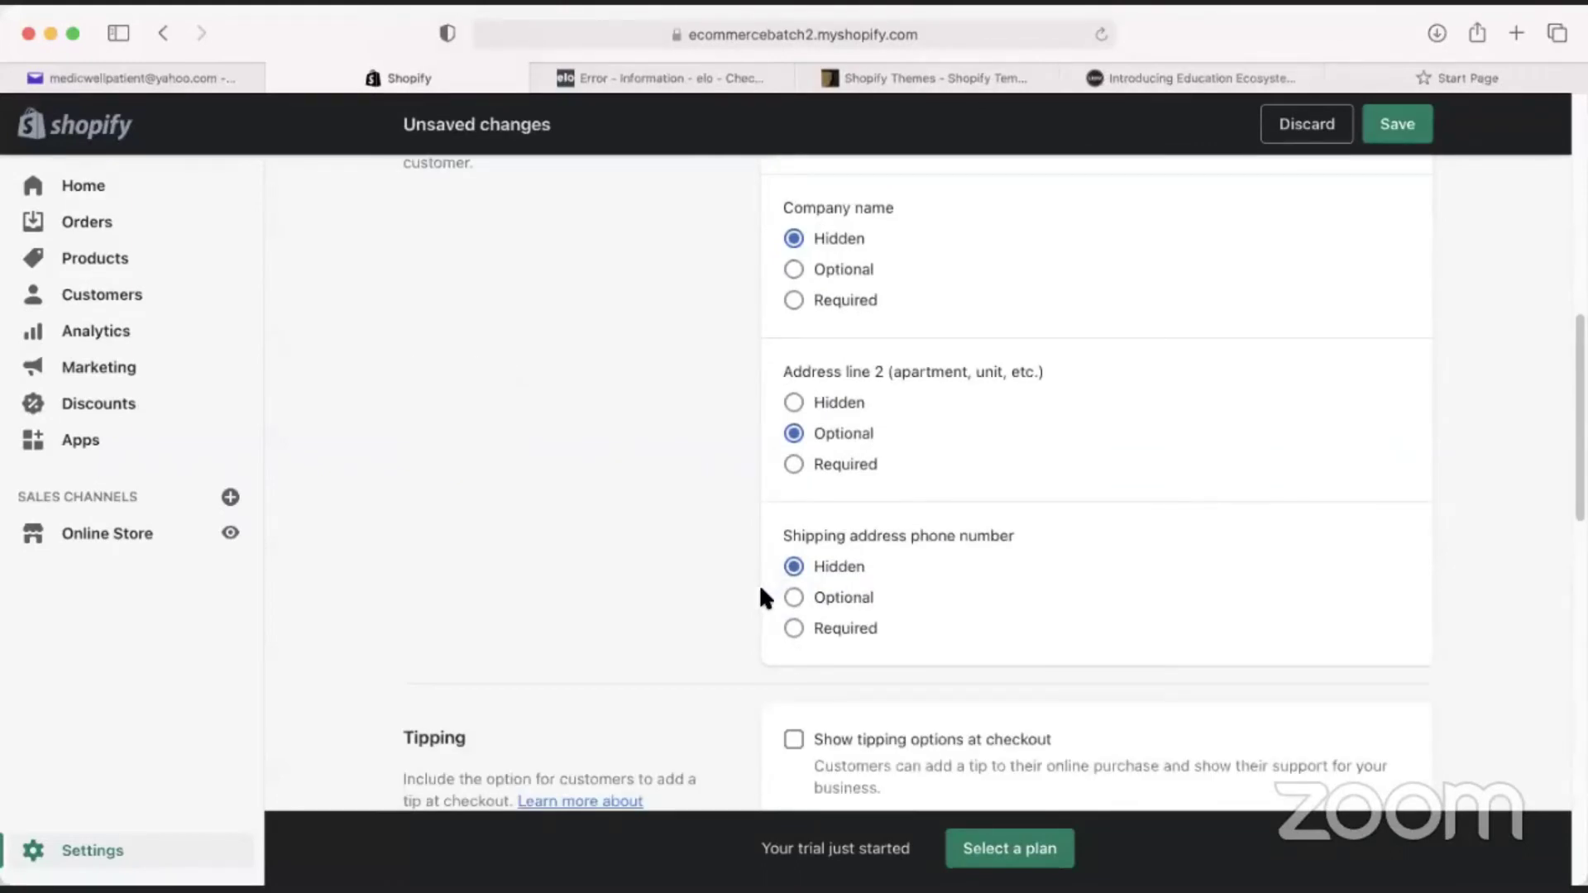
{"action": "left_click", "coordinate": [807, 597]}
{"action": "left_click", "coordinate": [795, 631]}
{"action": "scroll", "coordinate": [707, 579], "scroll_direction": "down", "scroll_amount": 4}
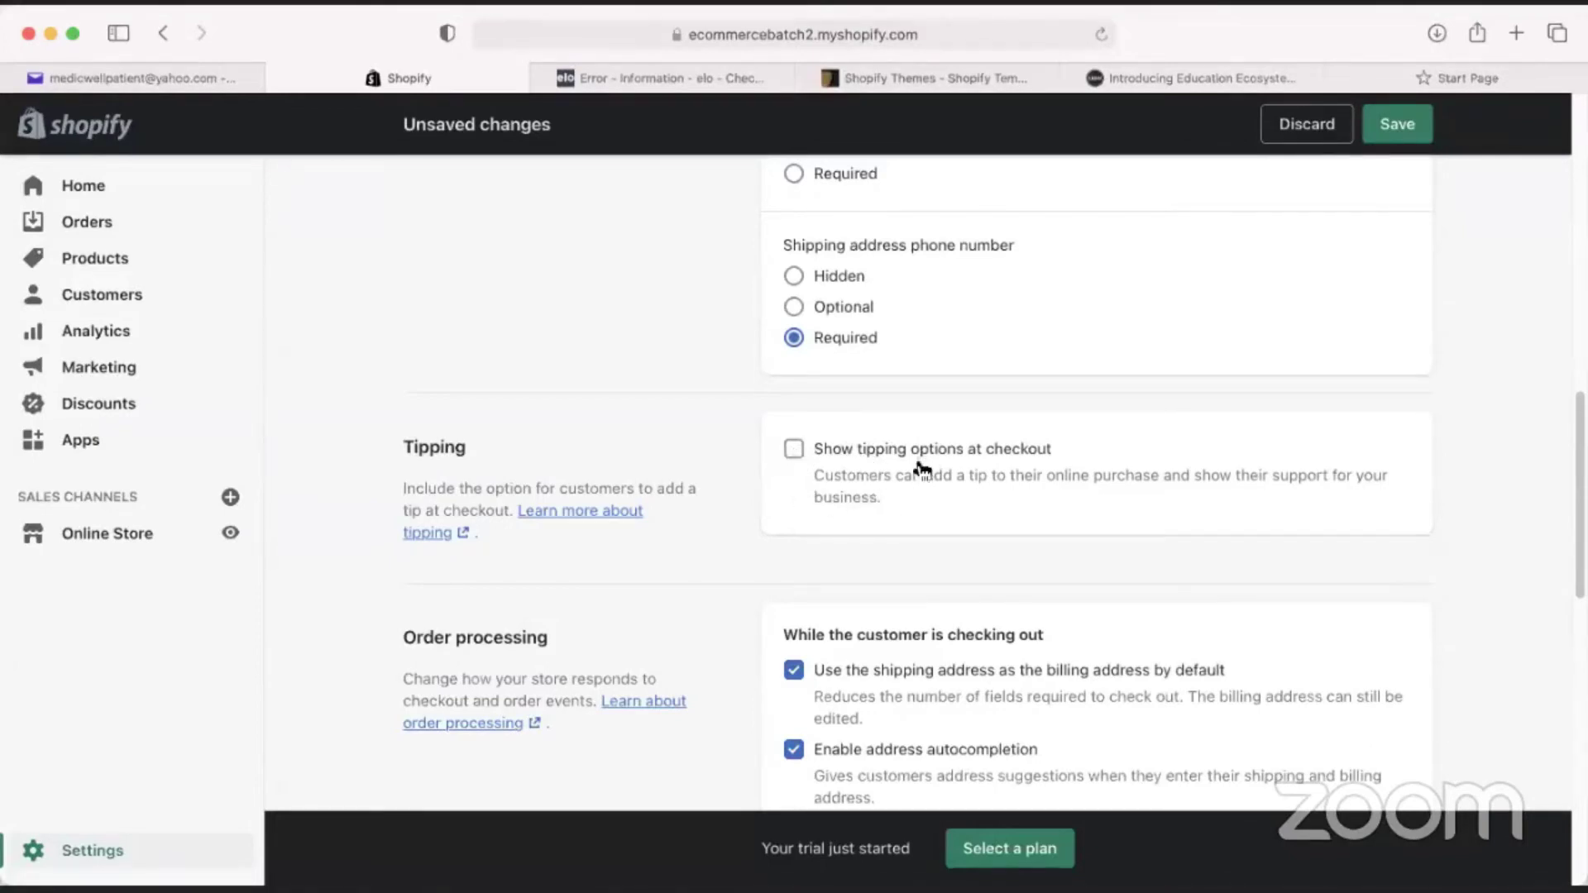
Look over Order processing, then view the elo checkout's shipping address form for comparison.
{"action": "scroll", "coordinate": [827, 538], "scroll_direction": "down", "scroll_amount": 3}
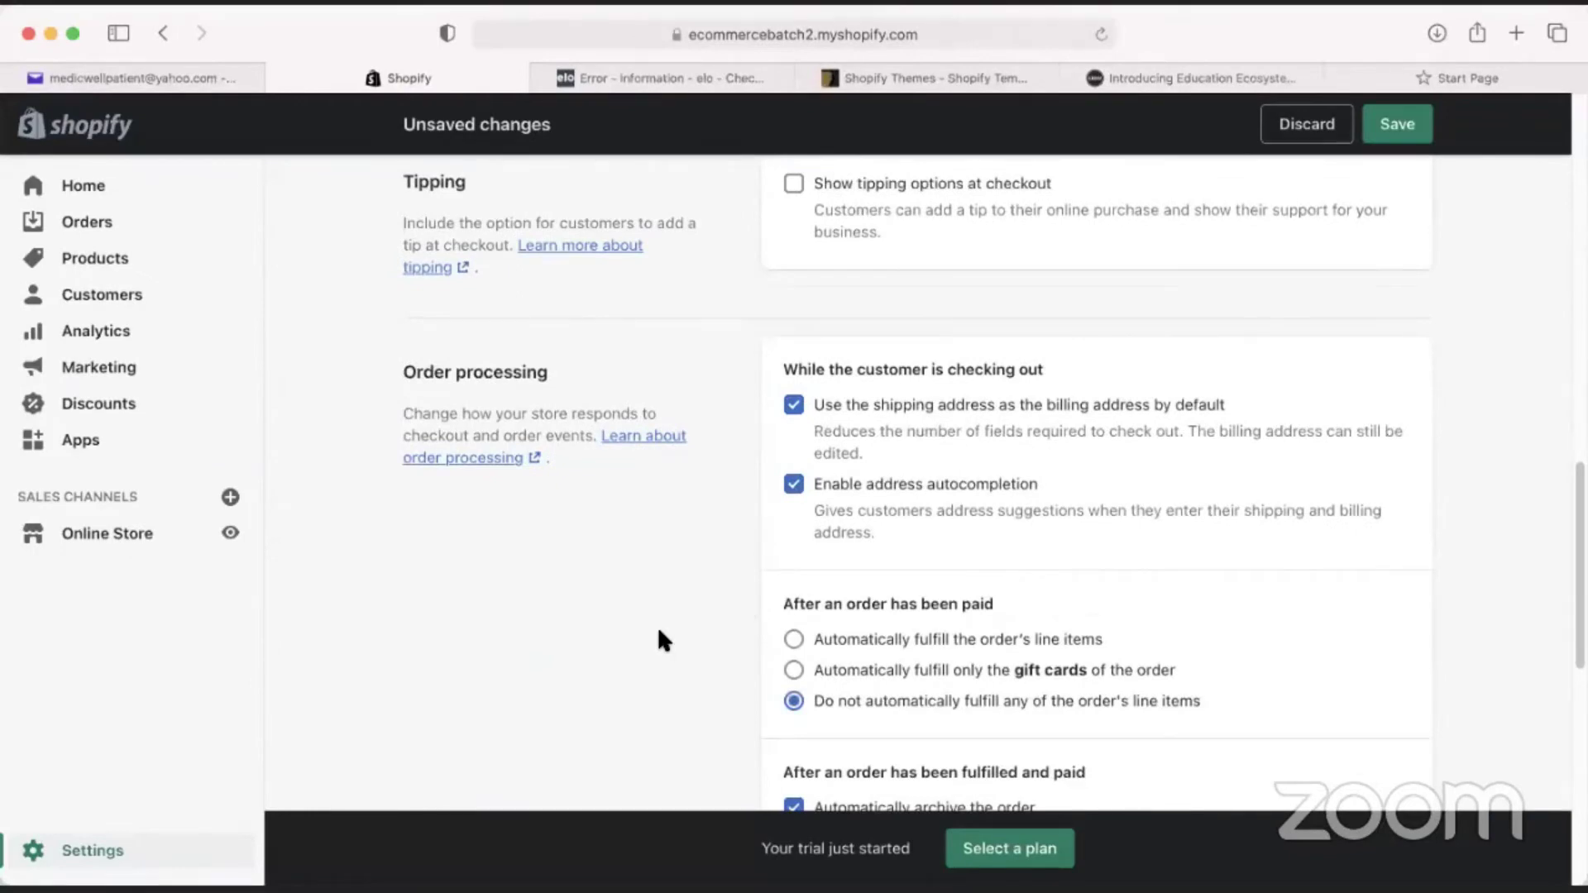
{"action": "scroll", "coordinate": [806, 497], "scroll_direction": "up", "scroll_amount": 3}
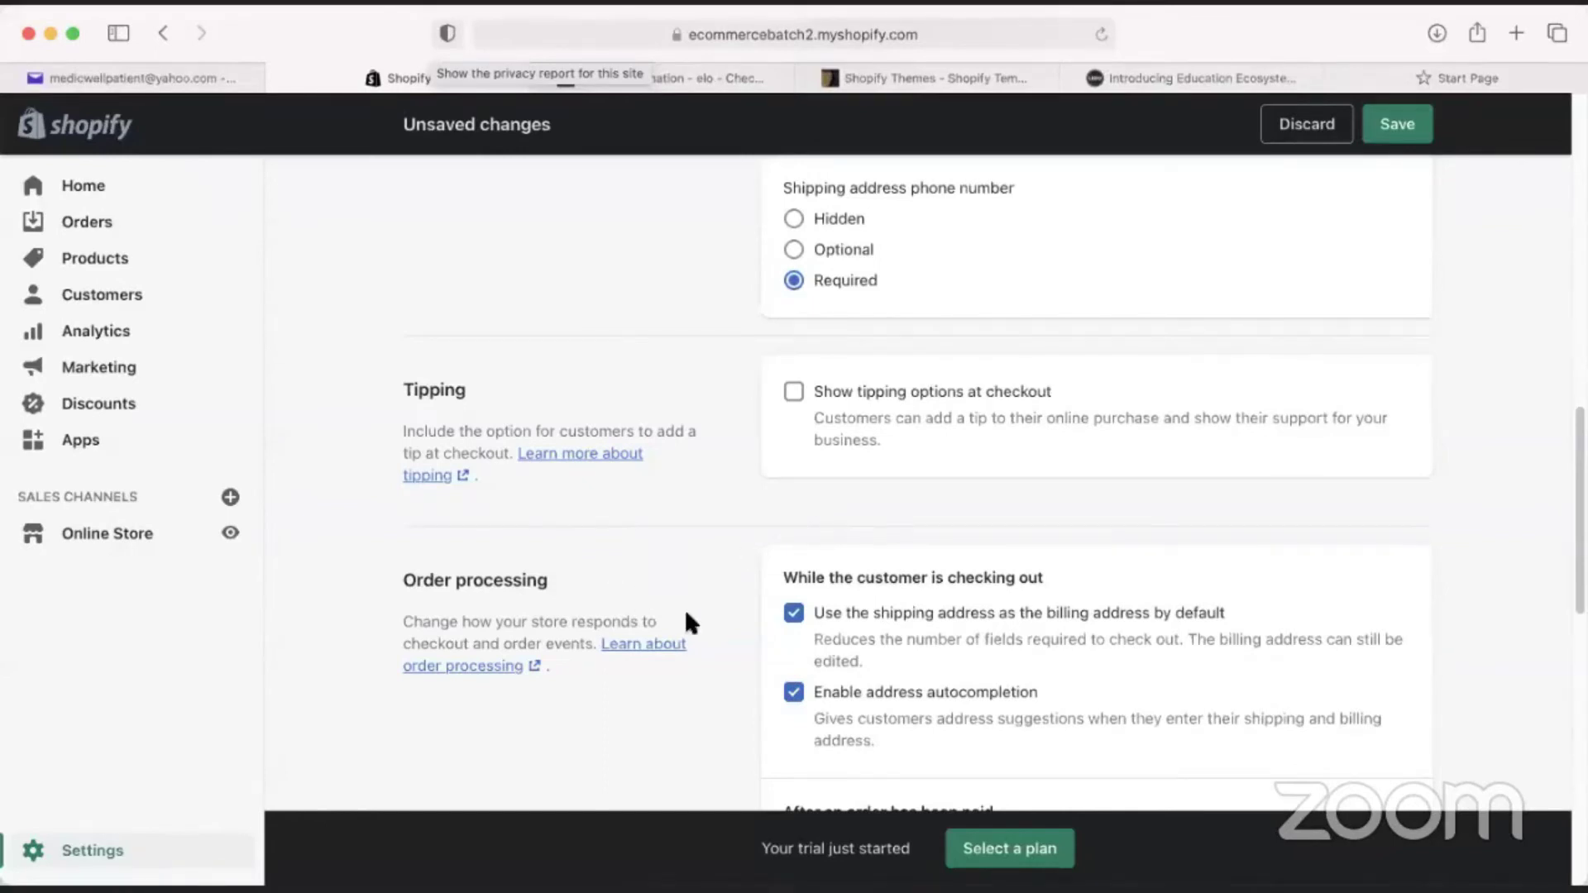
{"action": "scroll", "coordinate": [748, 558], "scroll_direction": "down", "scroll_amount": 2}
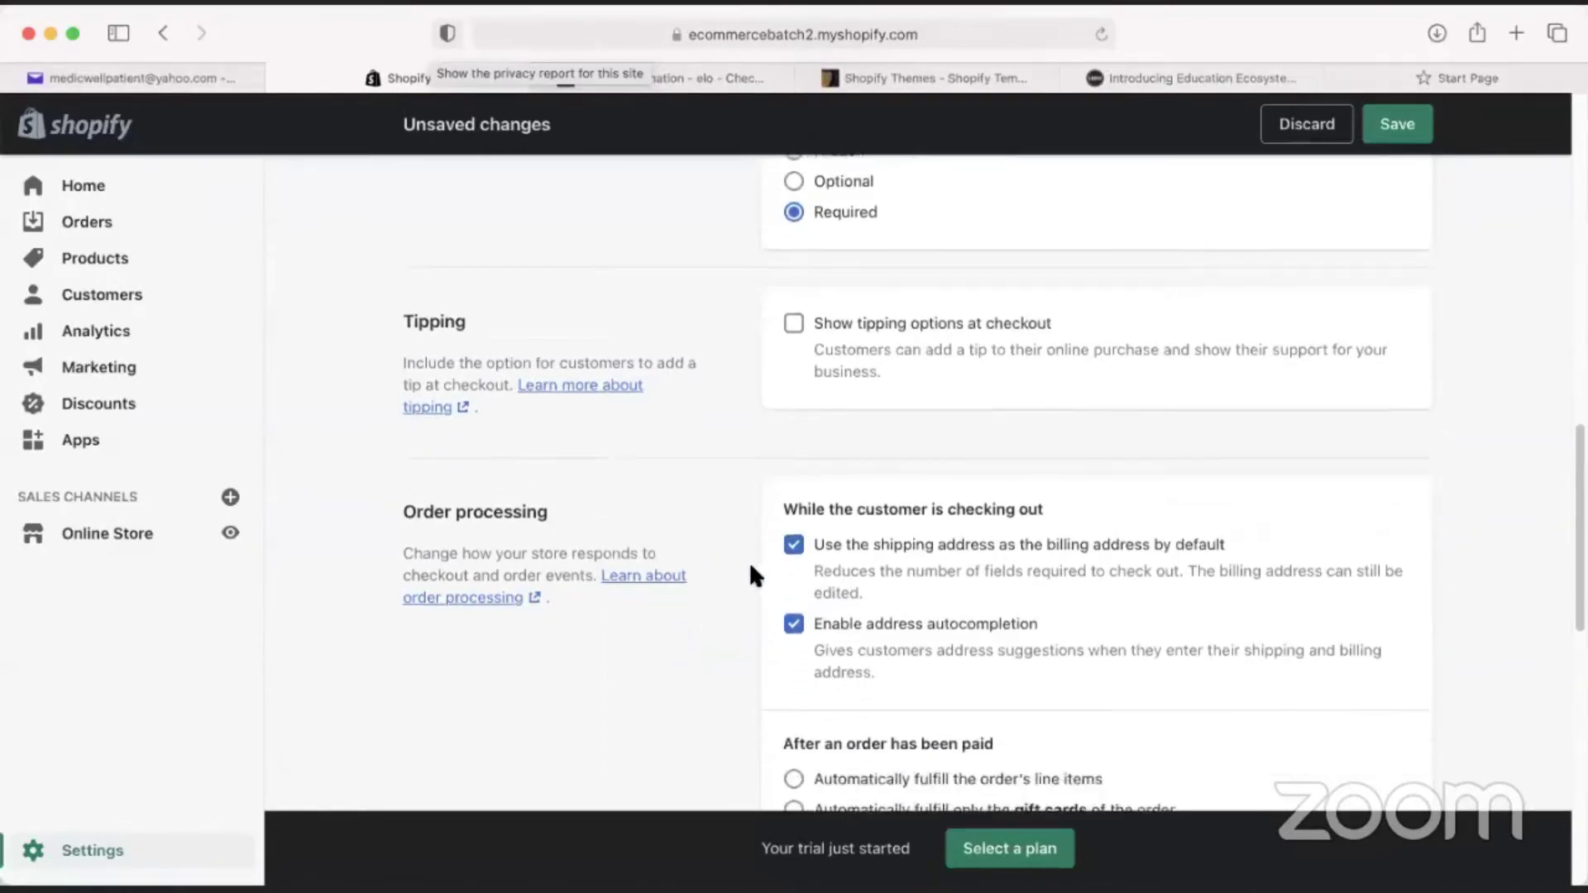
{"action": "scroll", "coordinate": [751, 566], "scroll_direction": "down", "scroll_amount": 5}
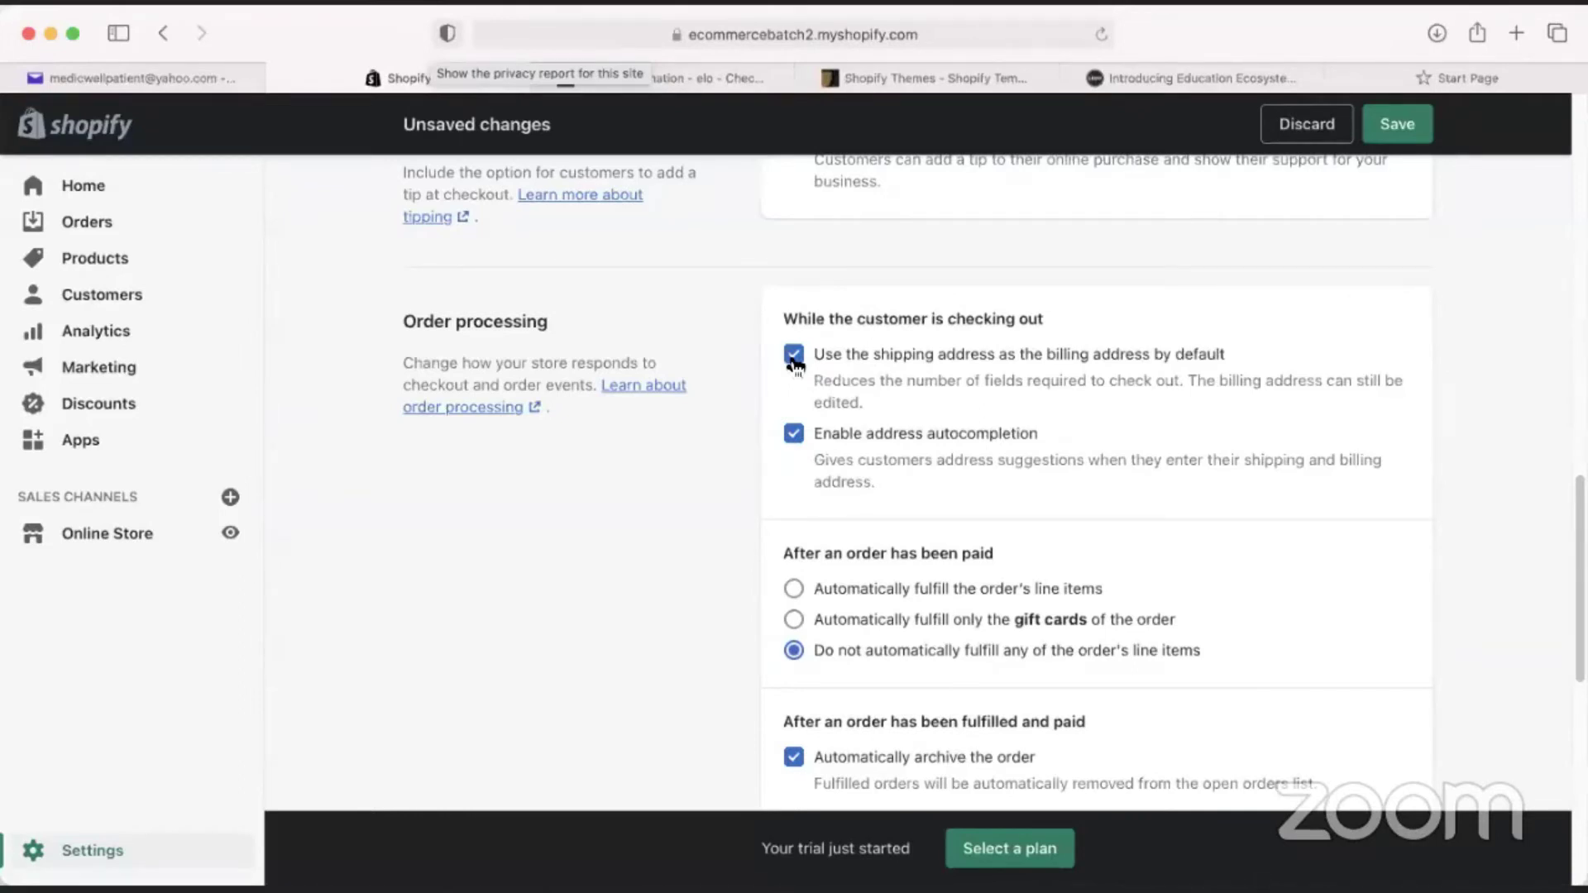
{"action": "left_click", "coordinate": [726, 80]}
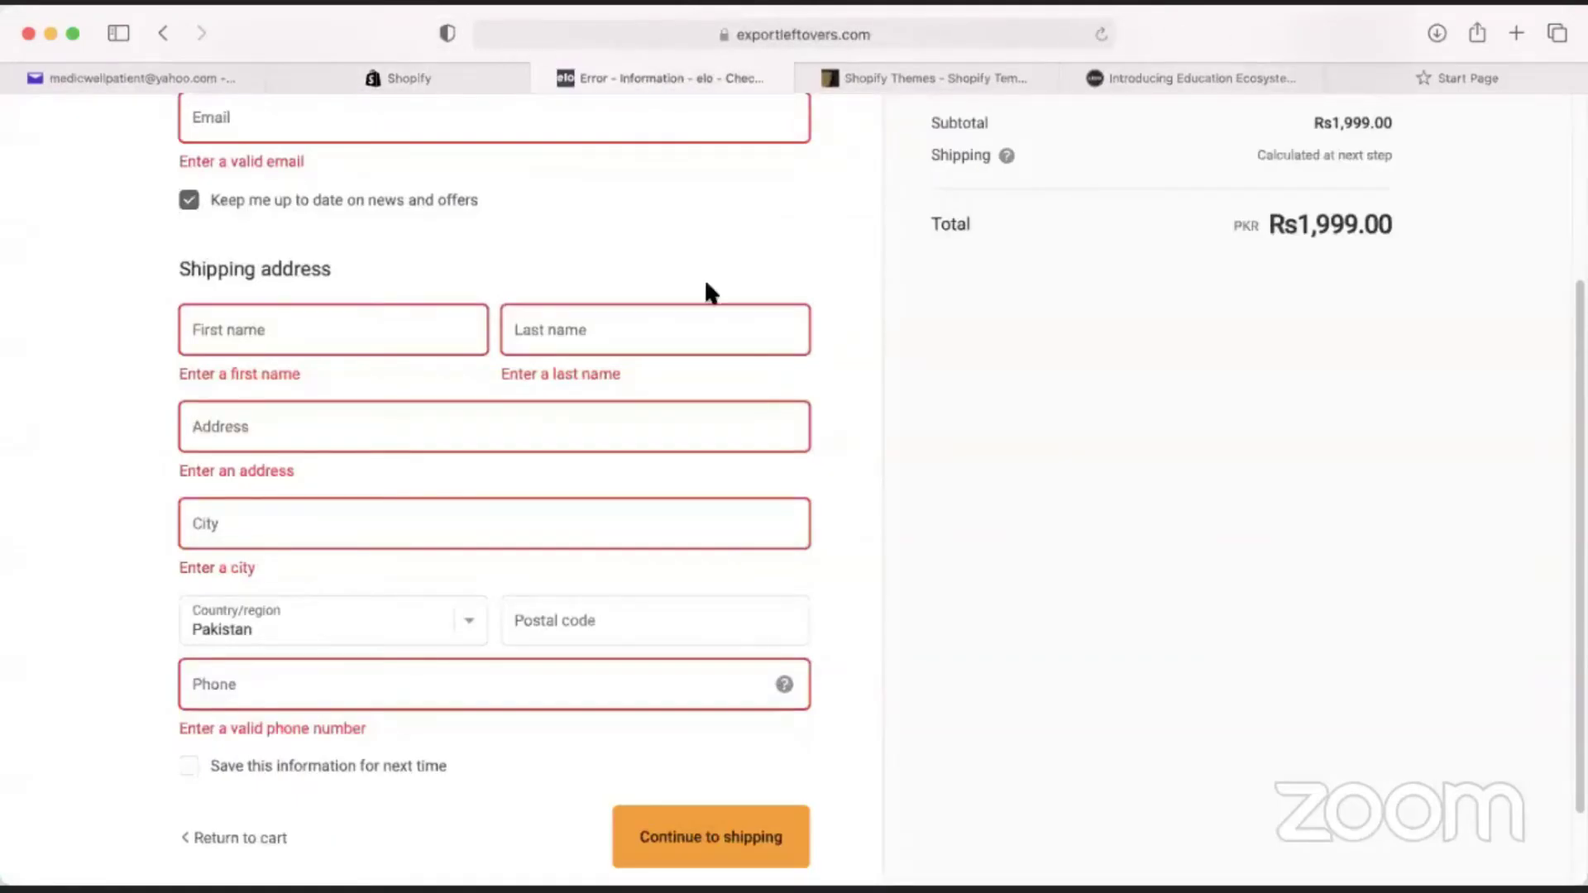
{"action": "scroll", "coordinate": [319, 472], "scroll_direction": "up", "scroll_amount": 5}
{"action": "scroll", "coordinate": [231, 447], "scroll_direction": "down", "scroll_amount": 7}
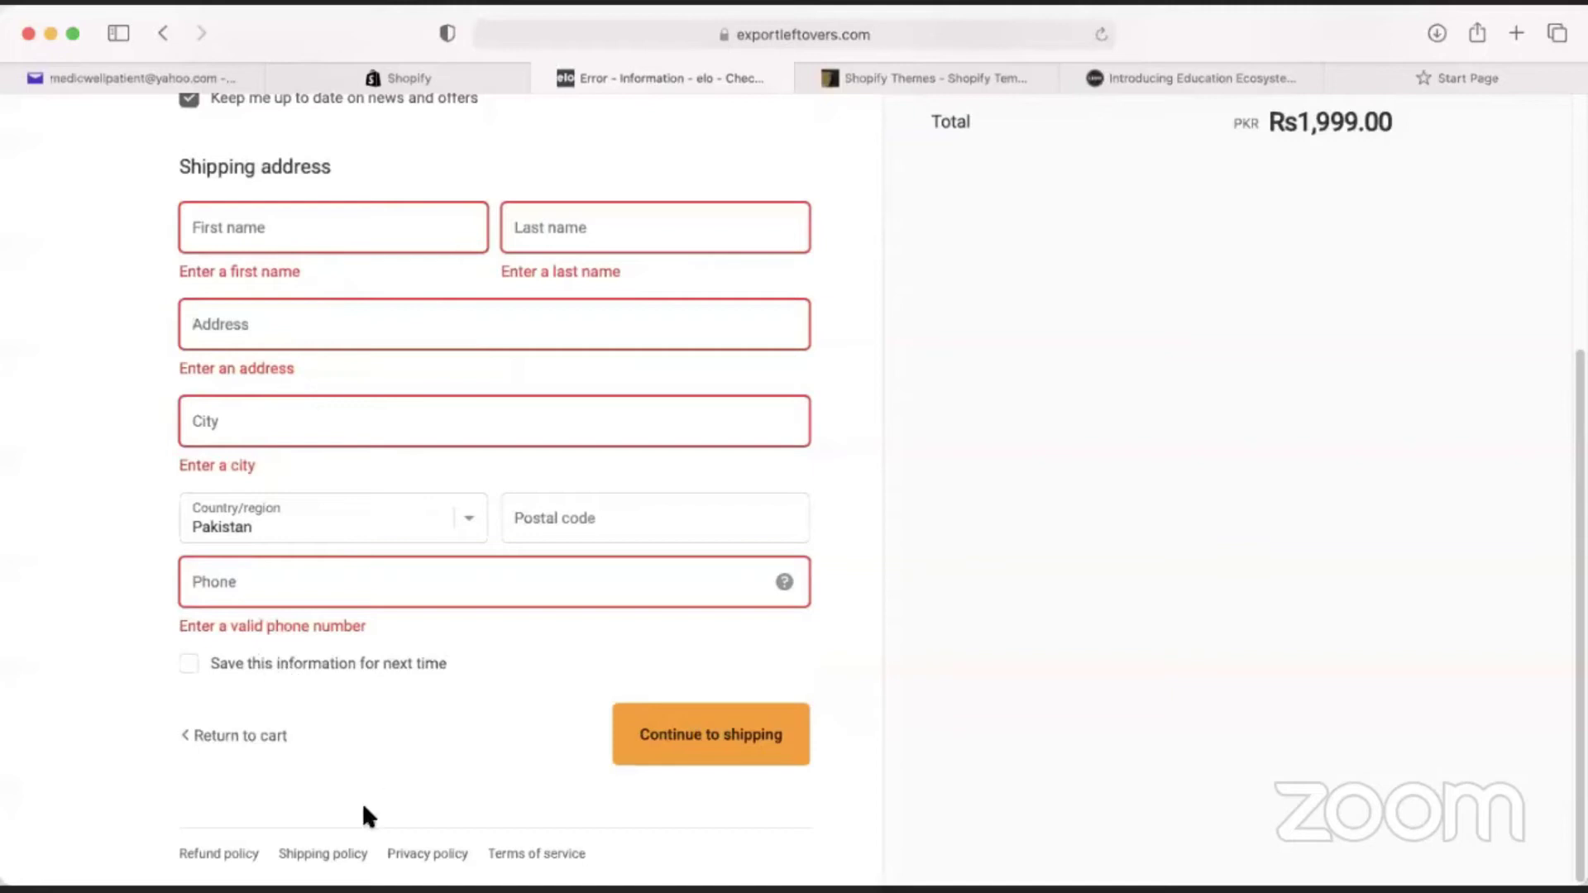
Uncheck 'Use the shipping address as the billing address by default' in Order processing.
{"action": "scroll", "coordinate": [331, 778], "scroll_direction": "up", "scroll_amount": 1}
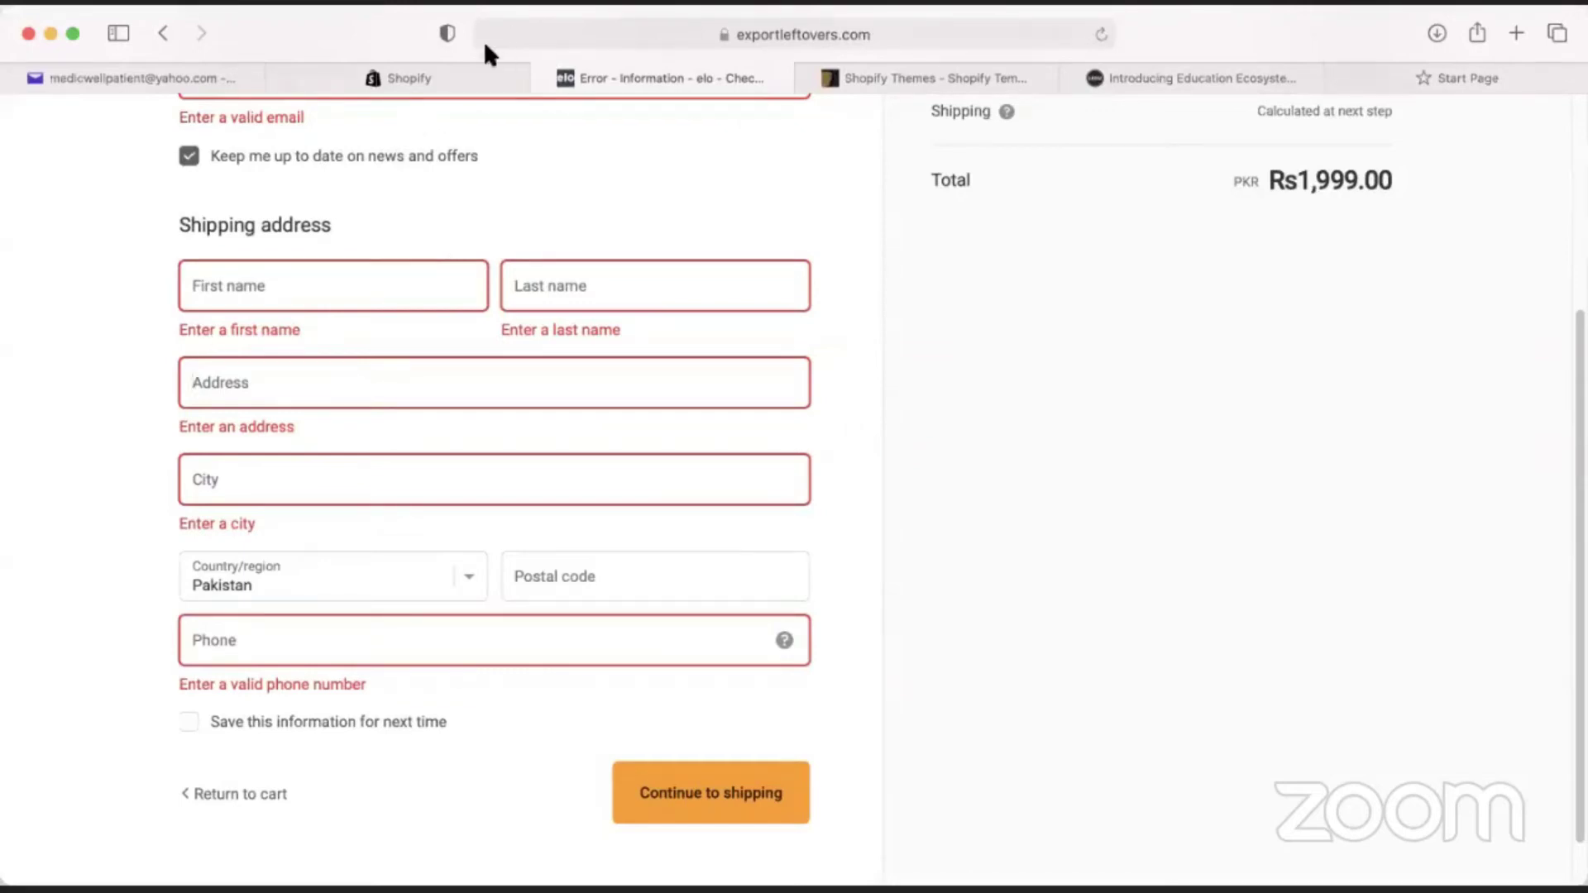
{"action": "left_click", "coordinate": [453, 81]}
{"action": "left_click", "coordinate": [794, 354]}
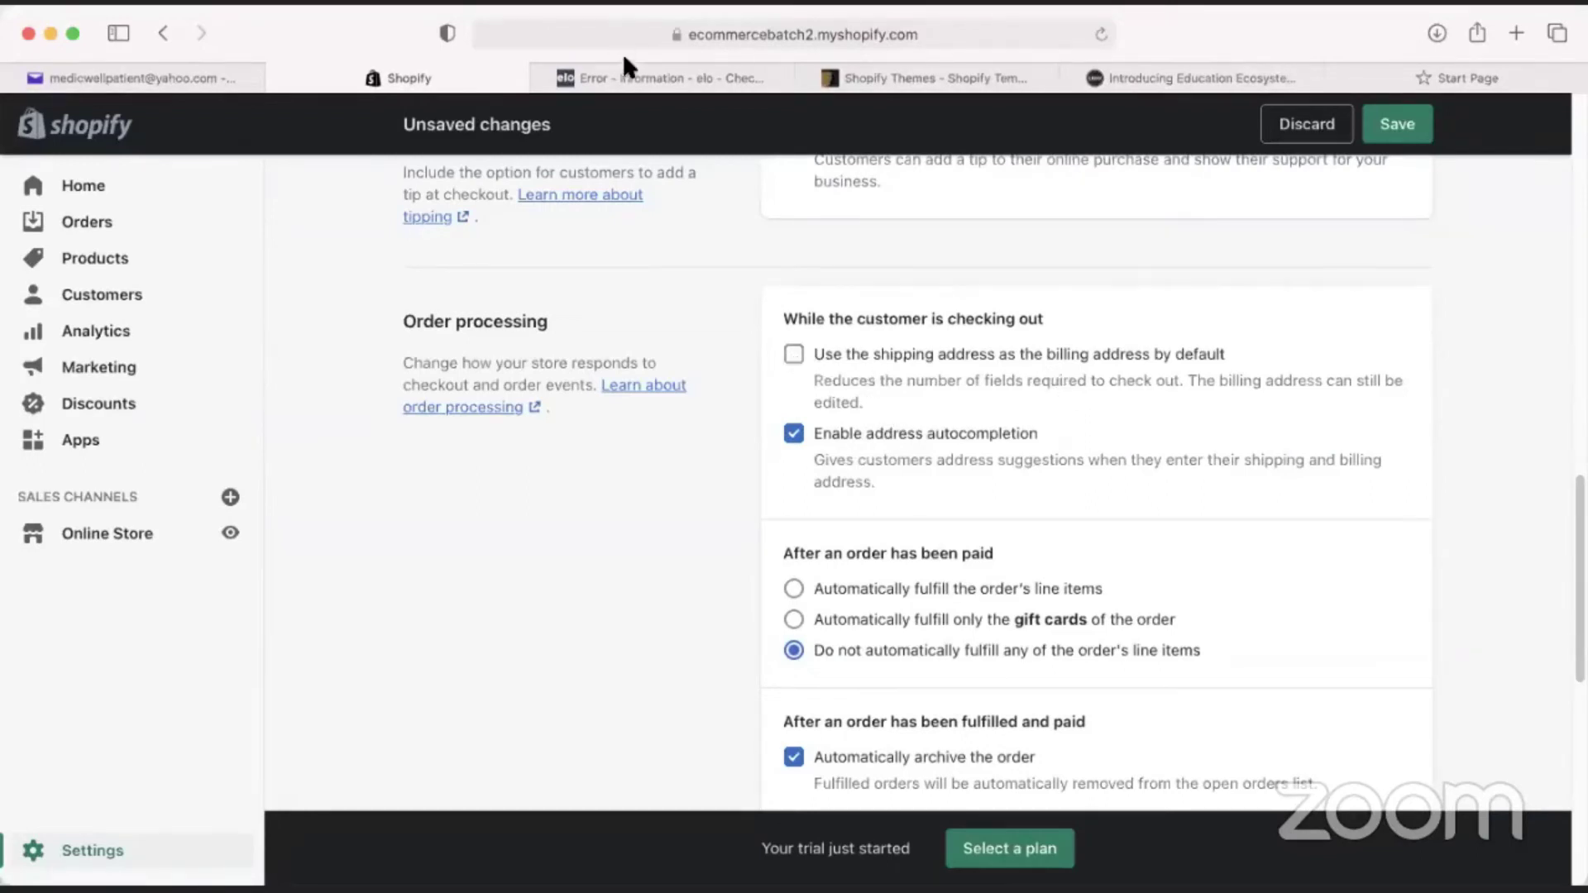
Preview the checkout form, then re-tick the shipping-as-billing-address default.
{"action": "left_click", "coordinate": [617, 79]}
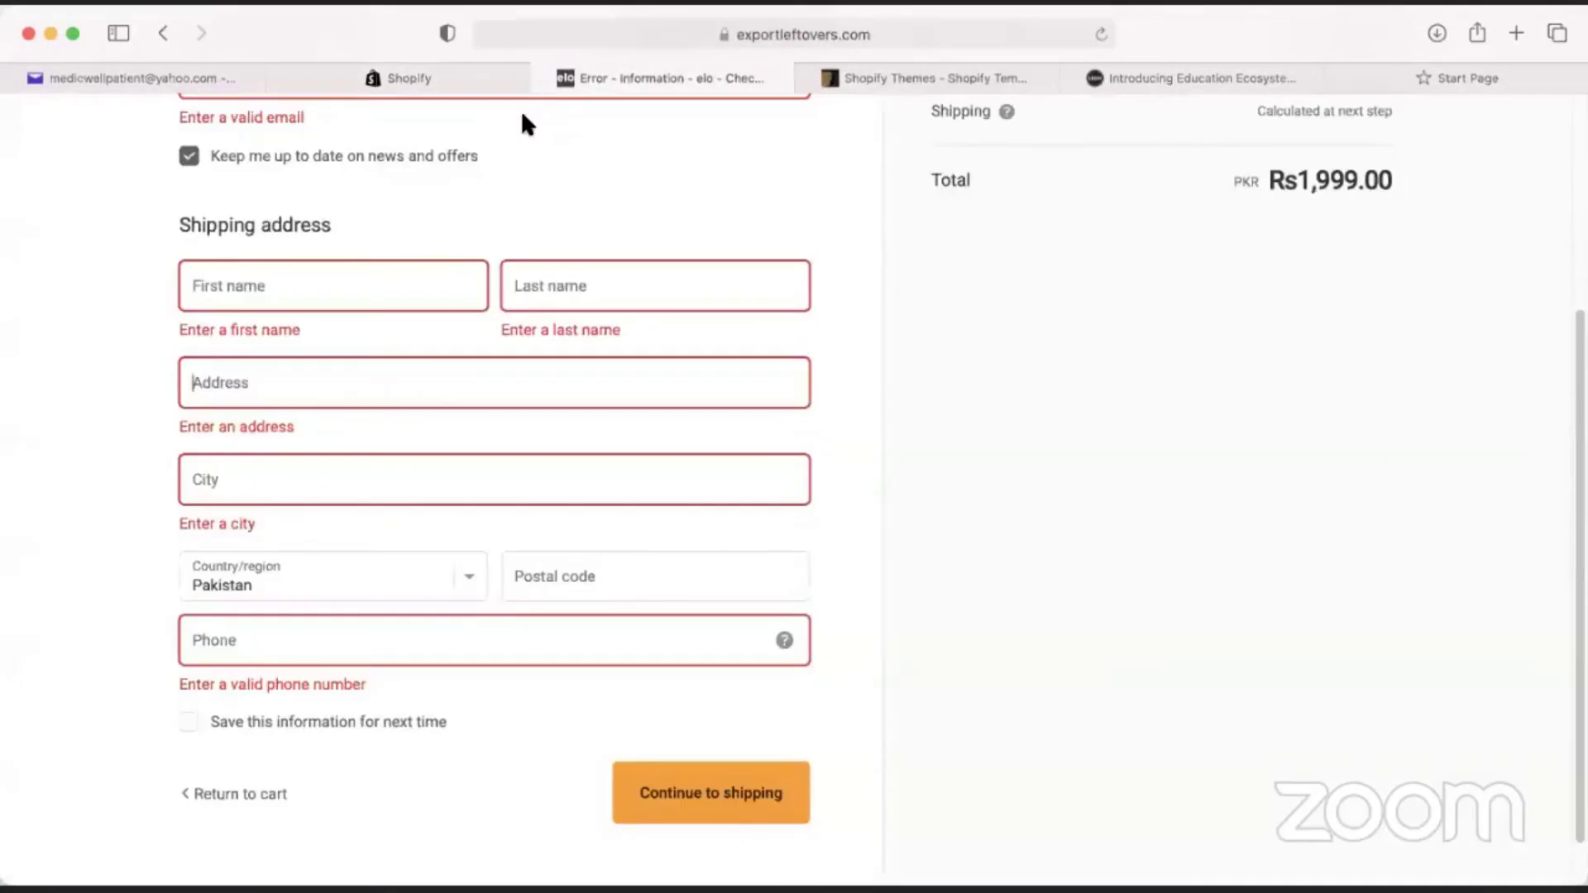
{"action": "scroll", "coordinate": [266, 642], "scroll_direction": "down", "scroll_amount": 1}
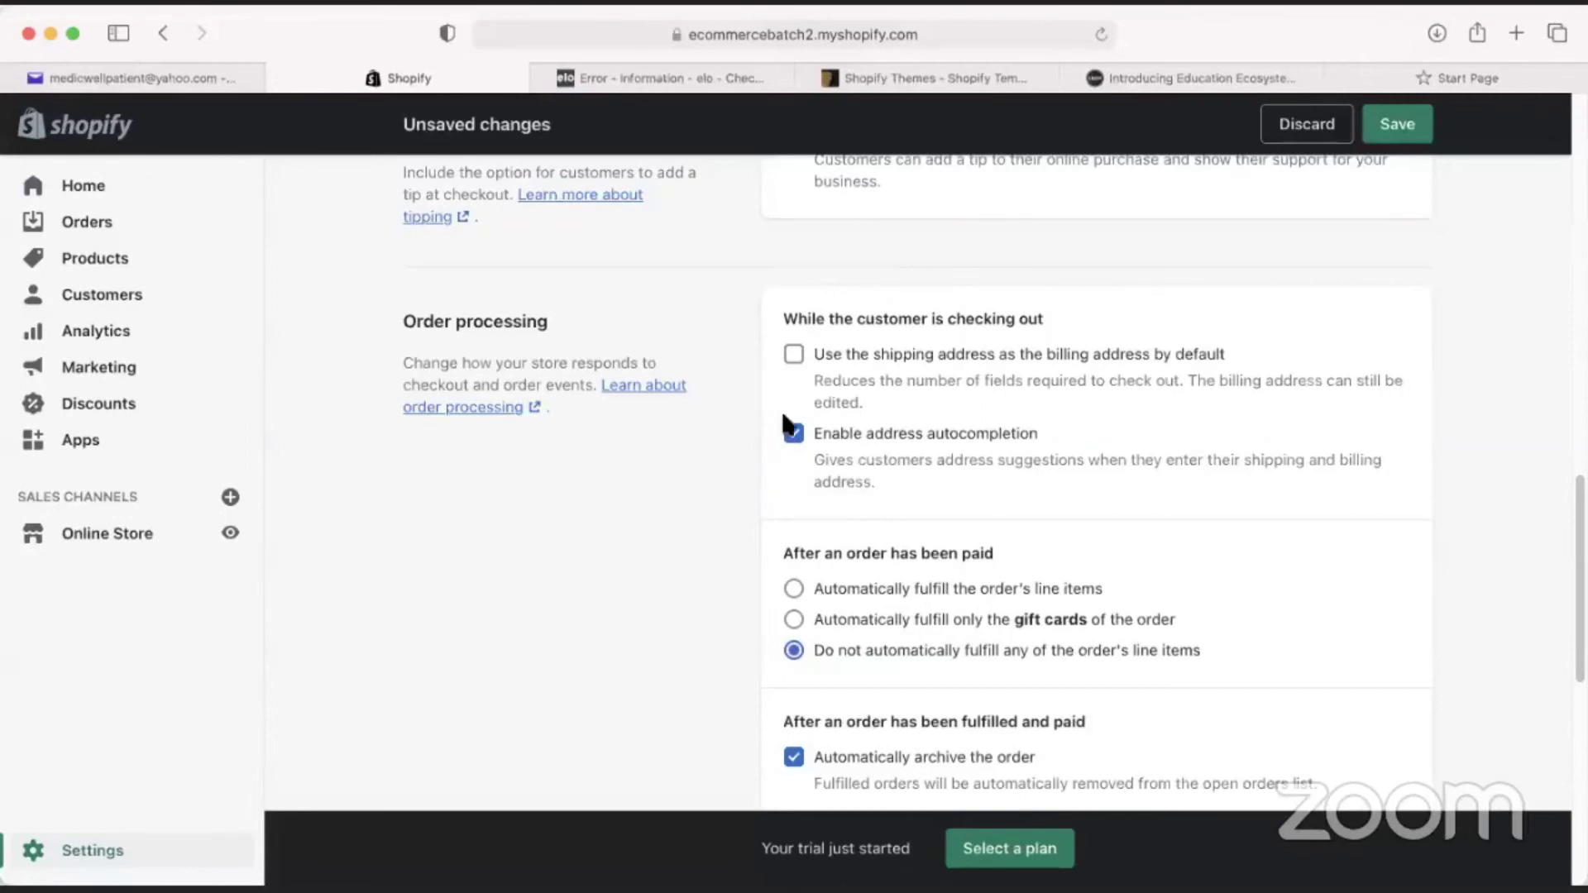
{"action": "left_click", "coordinate": [795, 357]}
Leave the Shopify settings and switch to the Medicwell site tab.
{"action": "scroll", "coordinate": [840, 413], "scroll_direction": "down", "scroll_amount": 1}
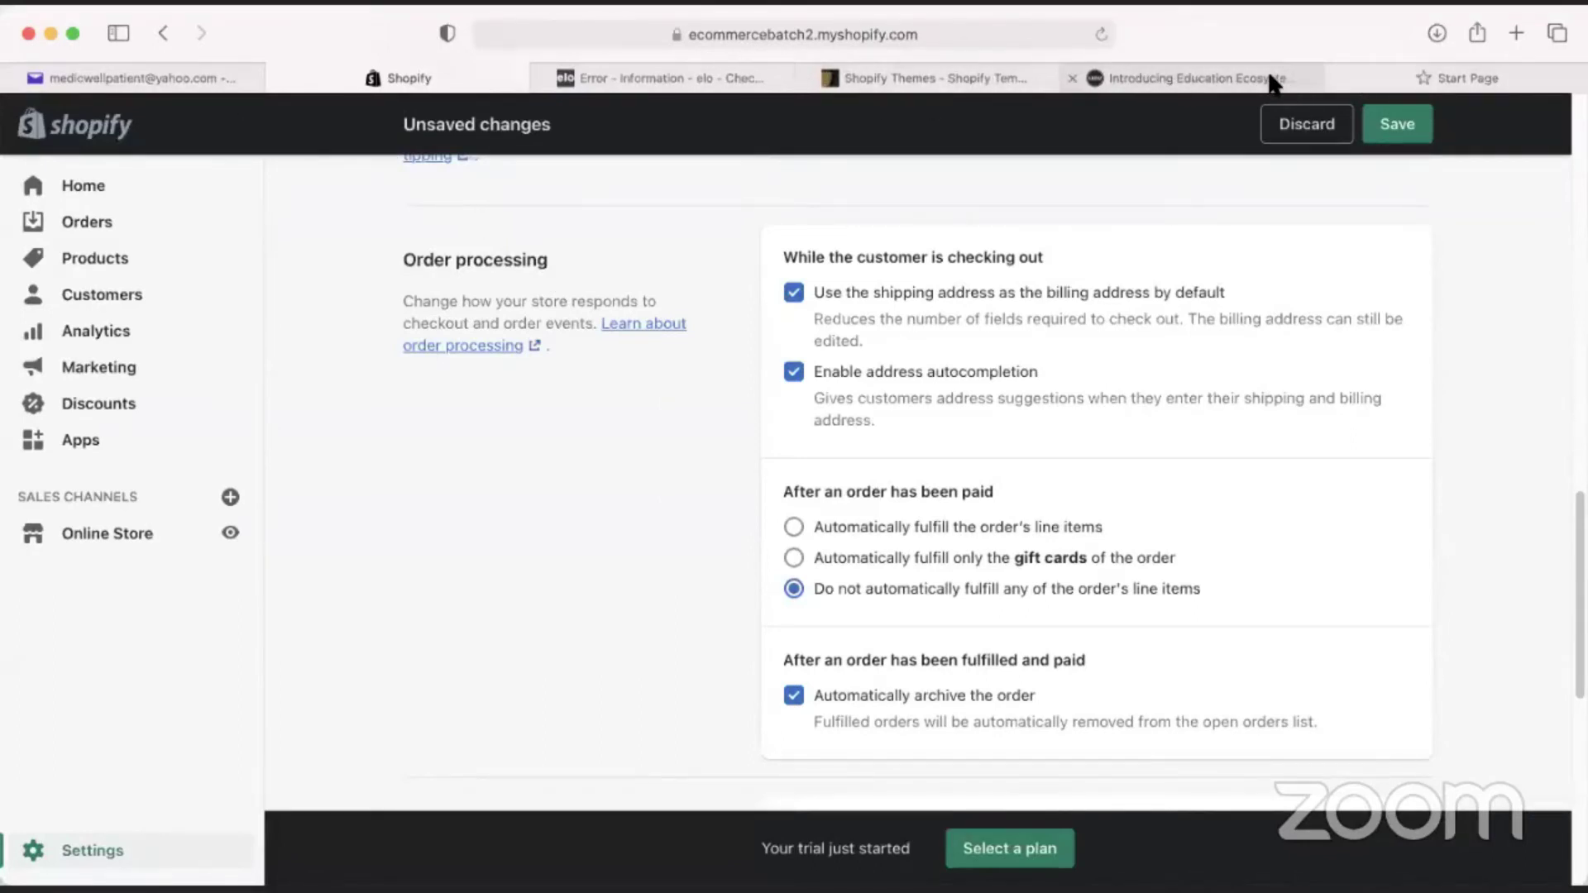
{"action": "left_click", "coordinate": [1169, 76]}
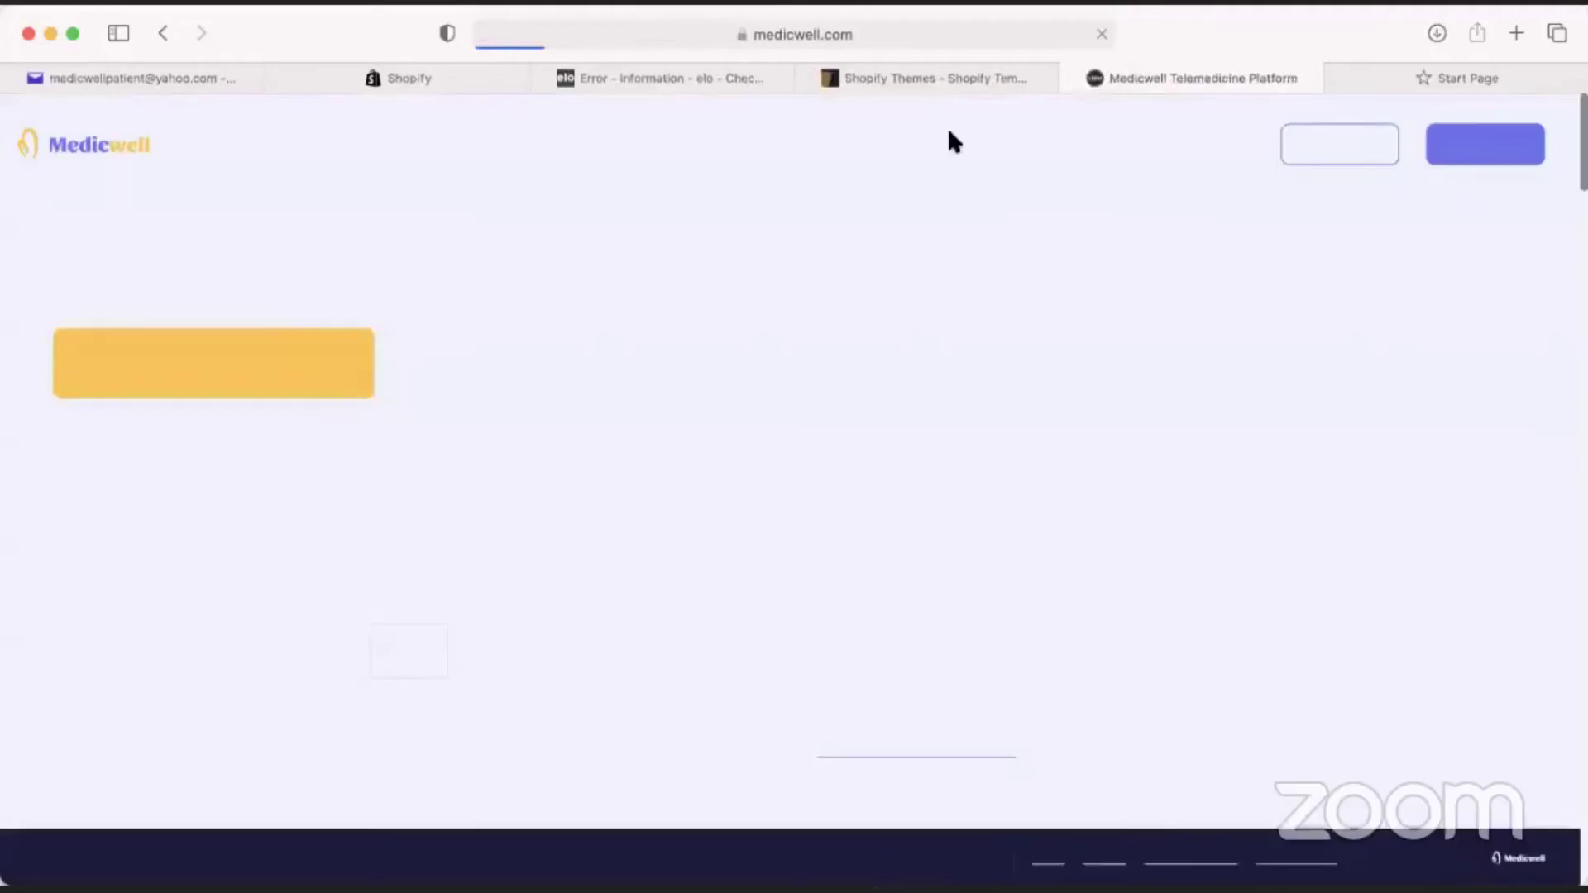
Log in to Medicwell with the patient's email and password, correcting the password once.
{"action": "left_click", "coordinate": [1335, 156]}
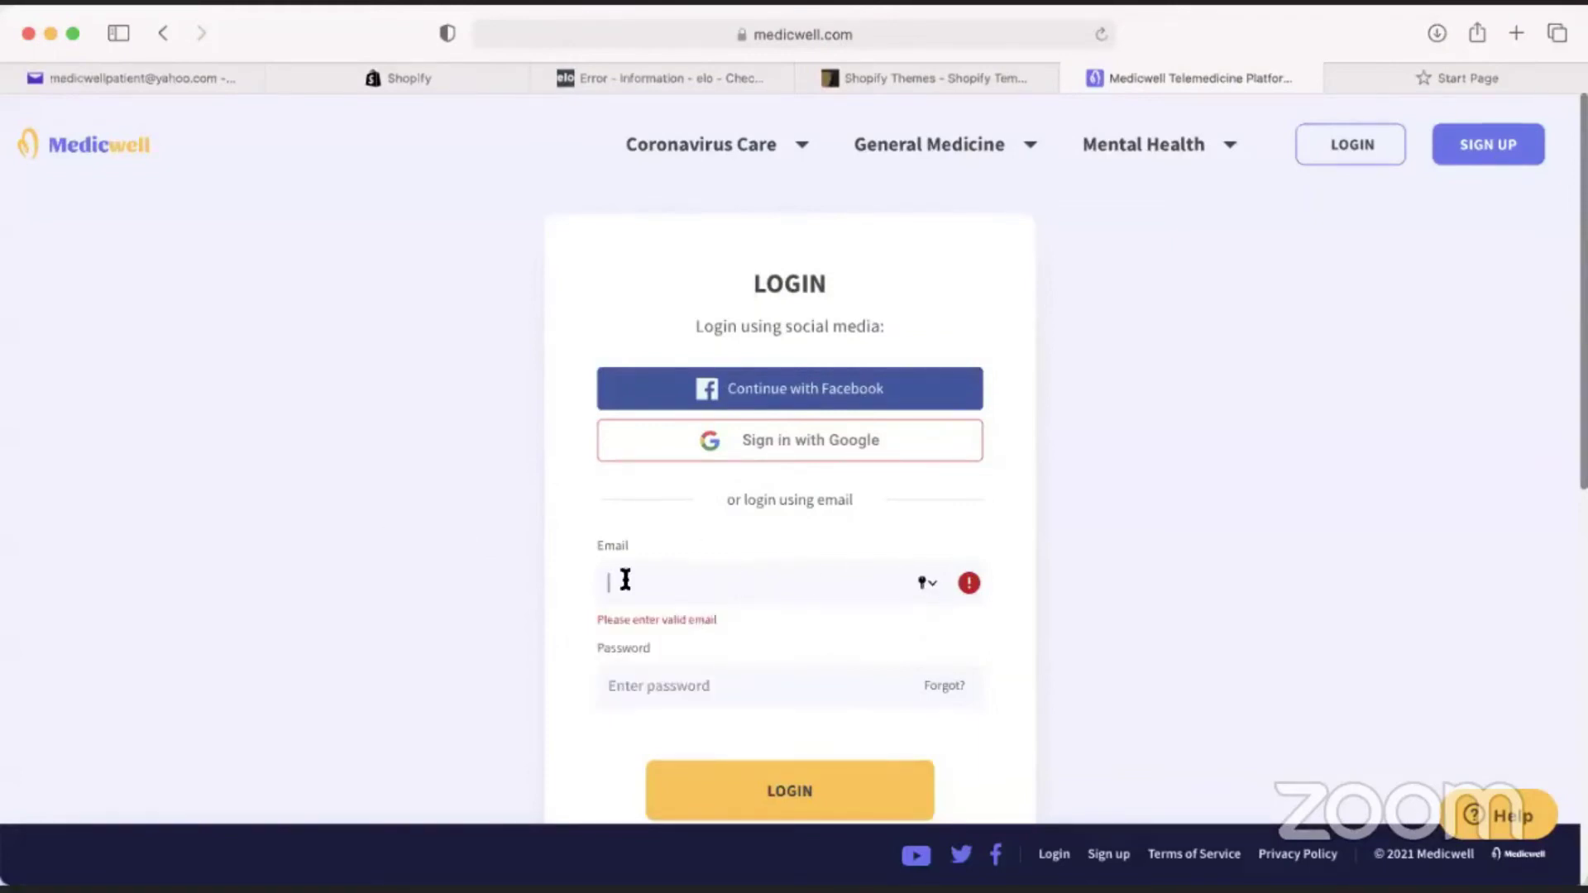
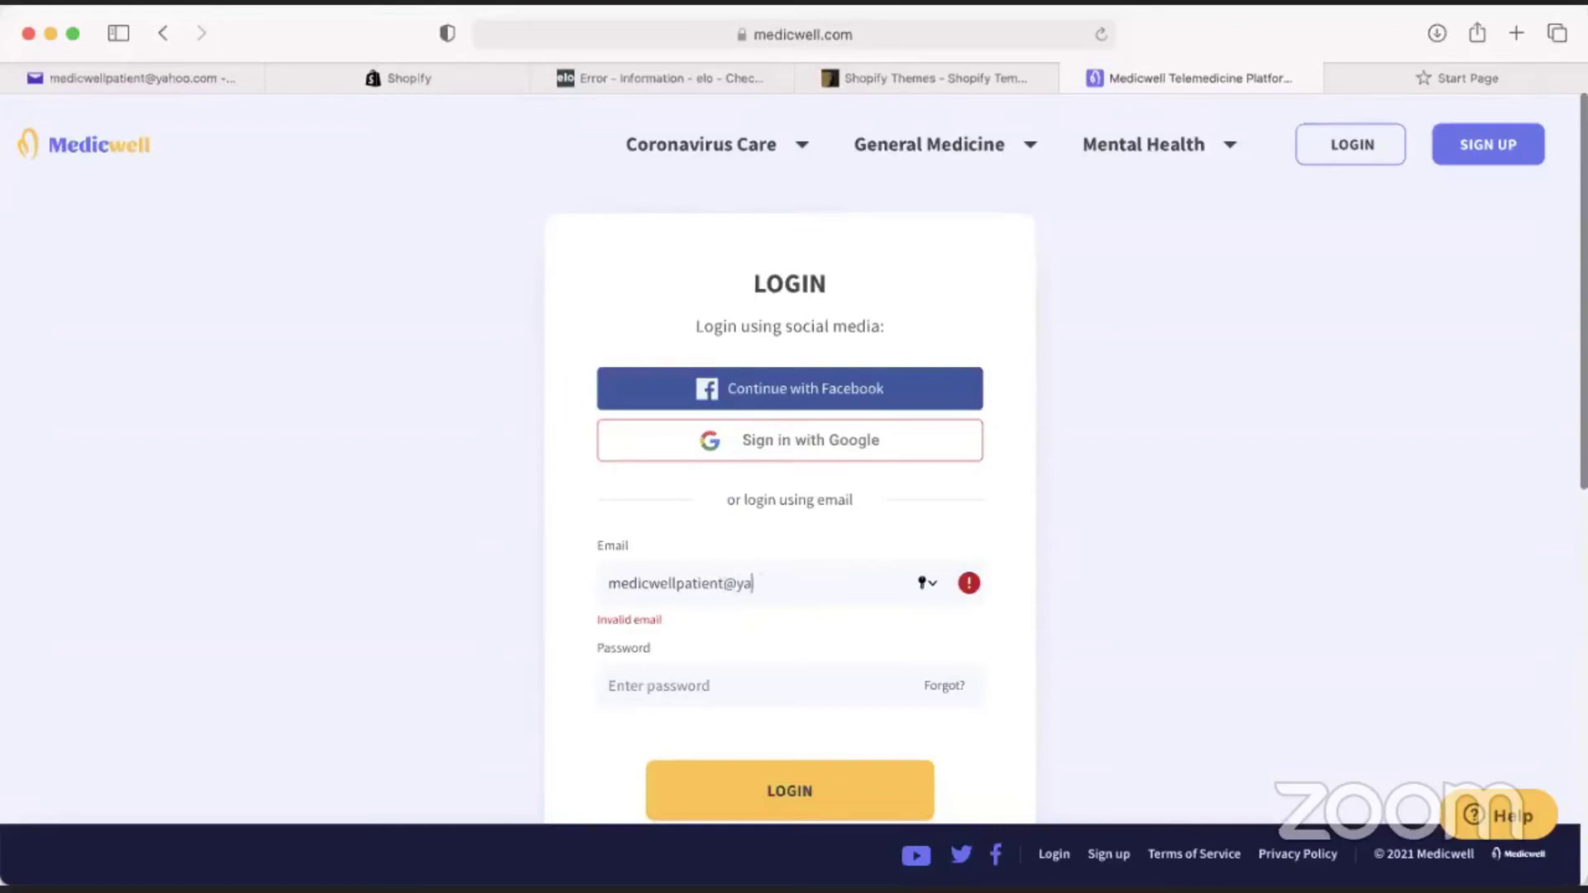
{"action": "key", "text": "Tab"}
{"action": "type", "text": "***********"}
{"action": "key", "text": "Return"}
{"action": "left_click_drag", "start_coordinate": [742, 673], "coordinate": [493, 683]}
{"action": "type", "text": "***"}
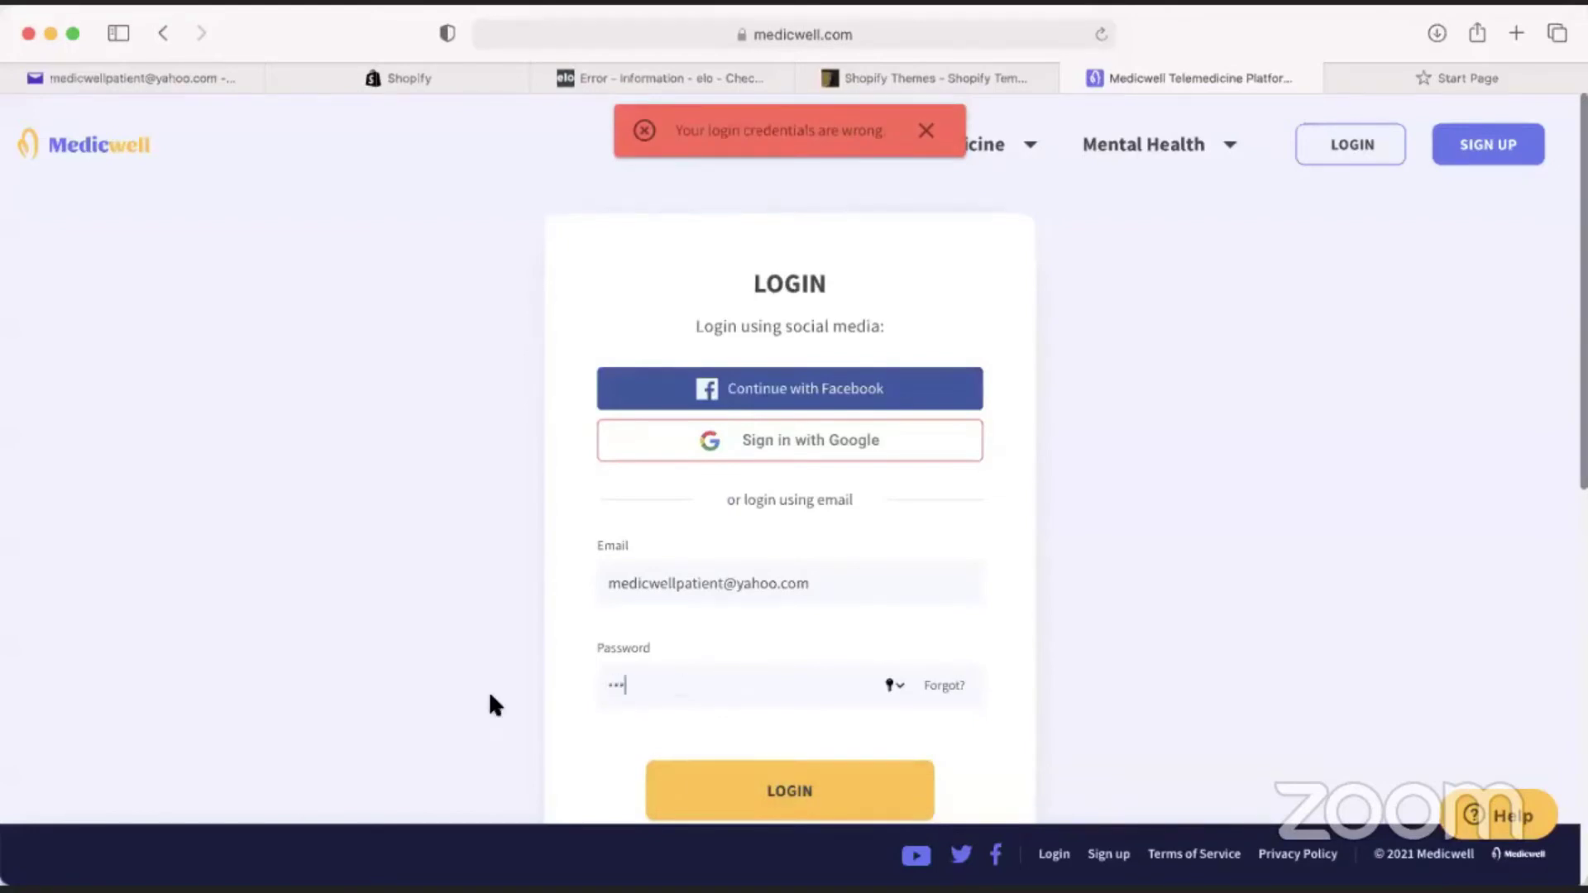
{"action": "type", "text": "***********"}
{"action": "key", "text": "Return"}
Sign in with Google, dismiss the save-password prompt, and continue past the welcome message.
{"action": "left_click", "coordinate": [790, 444]}
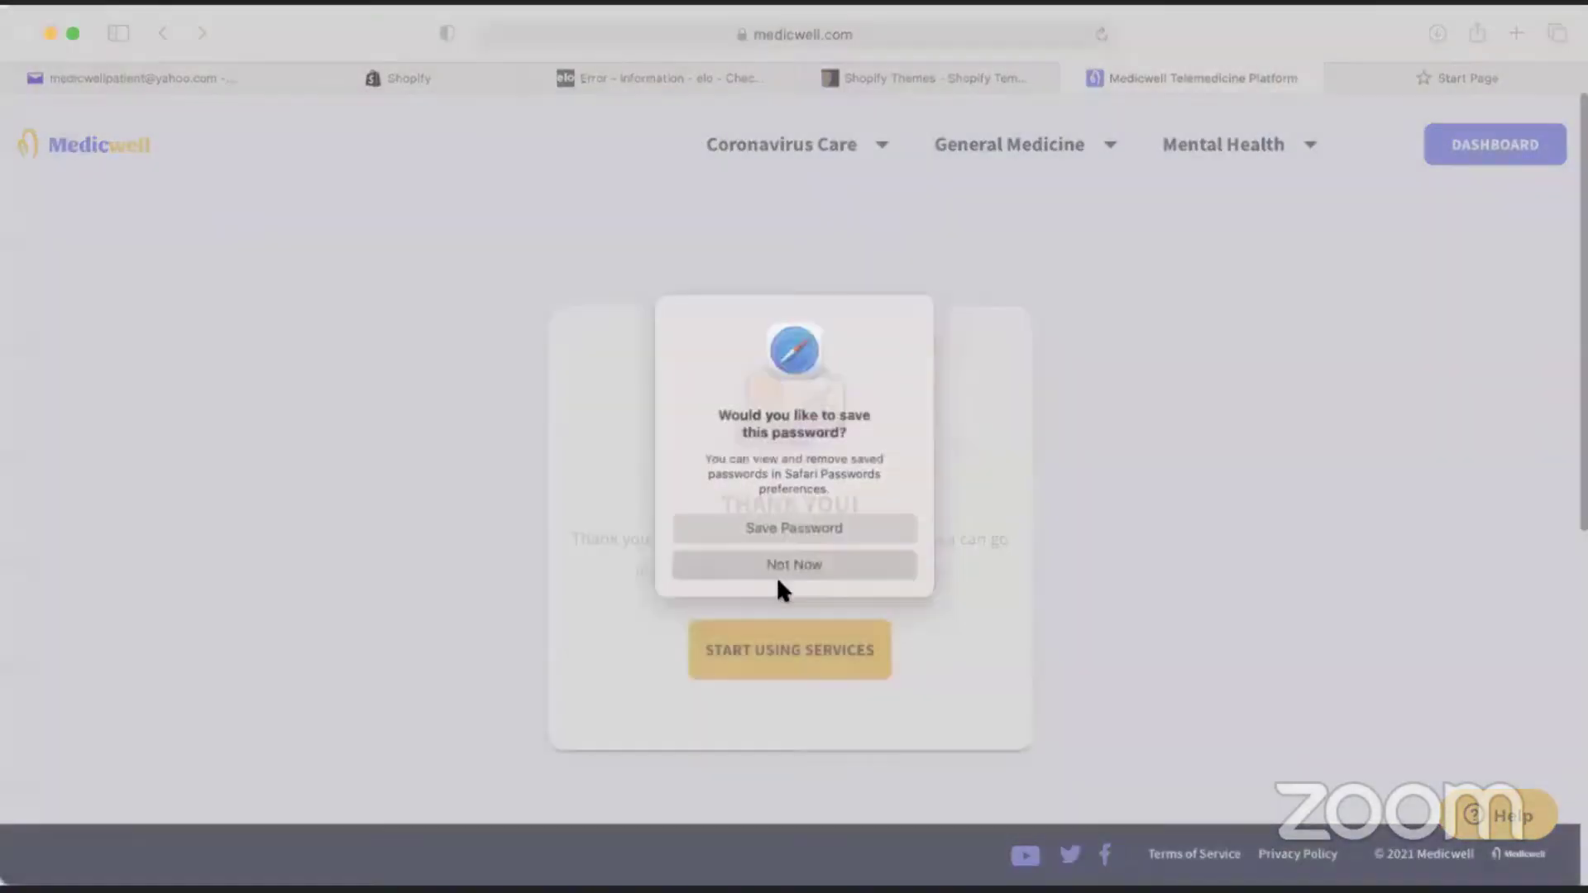
{"action": "left_click", "coordinate": [779, 569]}
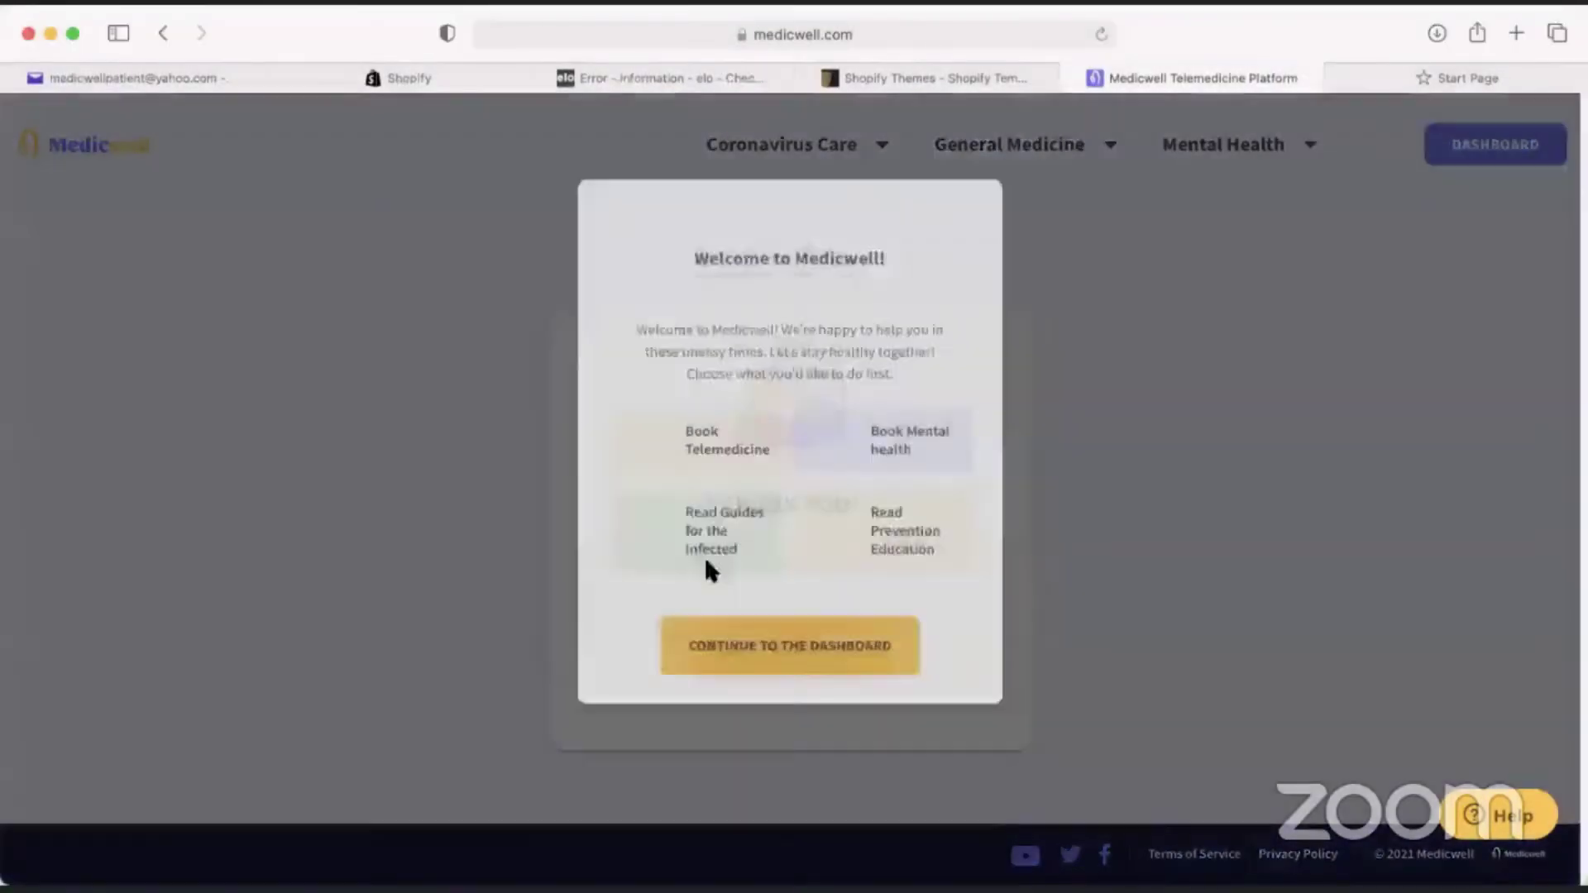
{"action": "left_click", "coordinate": [778, 786]}
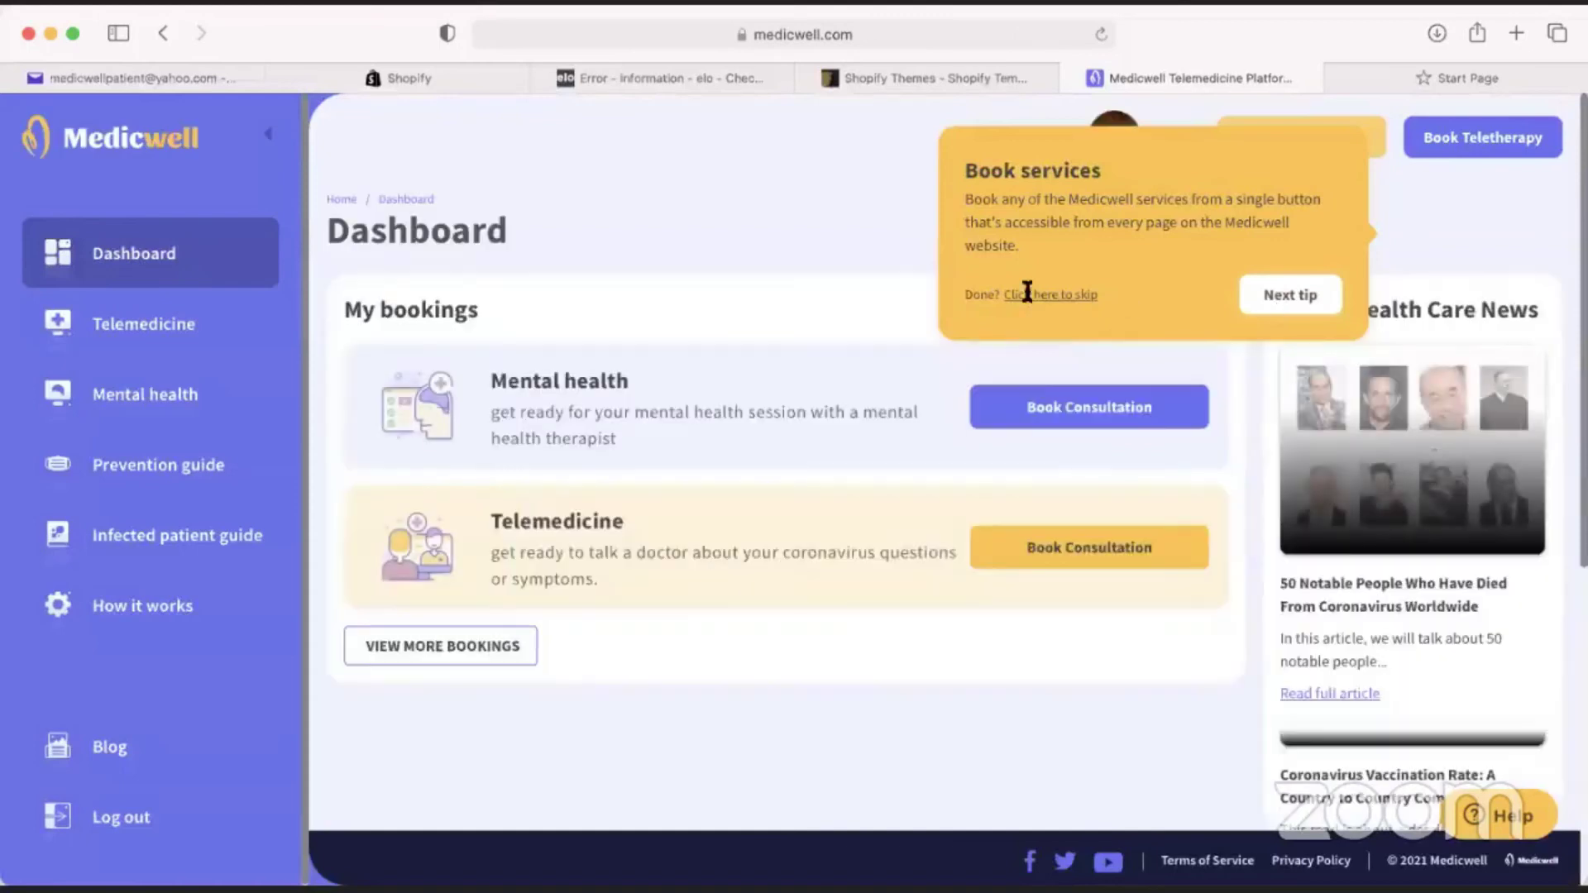
Dismiss the tip, start a mental health consultation booking, and choose 'I have a code'.
{"action": "left_click", "coordinate": [1059, 438]}
{"action": "left_click", "coordinate": [1064, 432]}
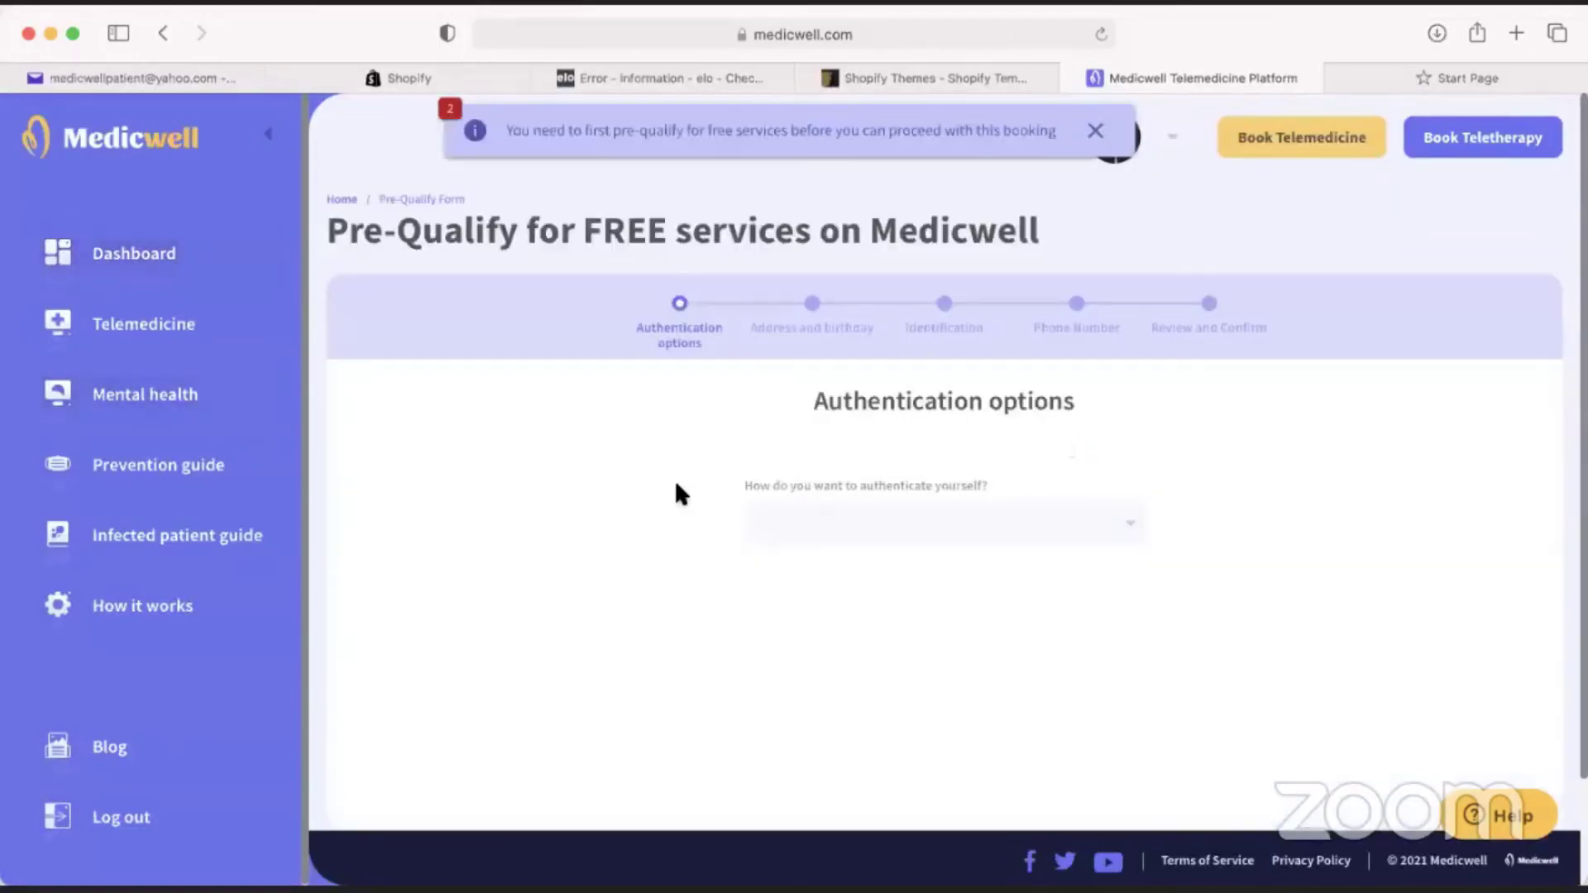
{"action": "scroll", "coordinate": [861, 450], "scroll_direction": "down", "scroll_amount": 2}
{"action": "left_click", "coordinate": [861, 445]}
{"action": "left_click", "coordinate": [830, 549]}
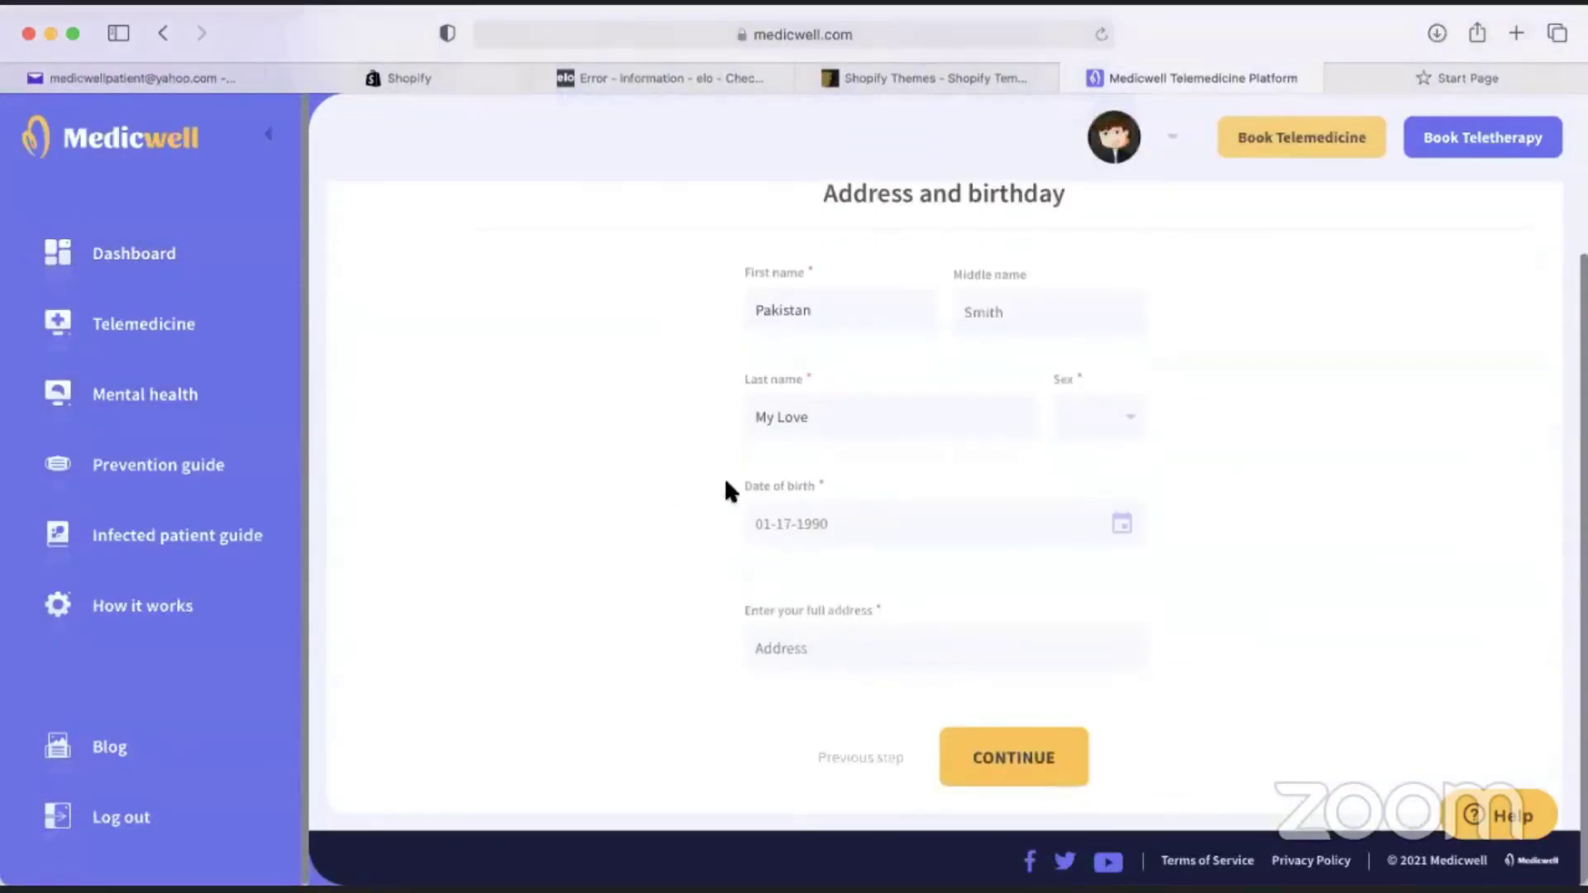
Type the patient's street address and pick the suggested match to fill state, zip and city.
{"action": "left_click", "coordinate": [793, 646]}
{"action": "type", "text": "kearny"}
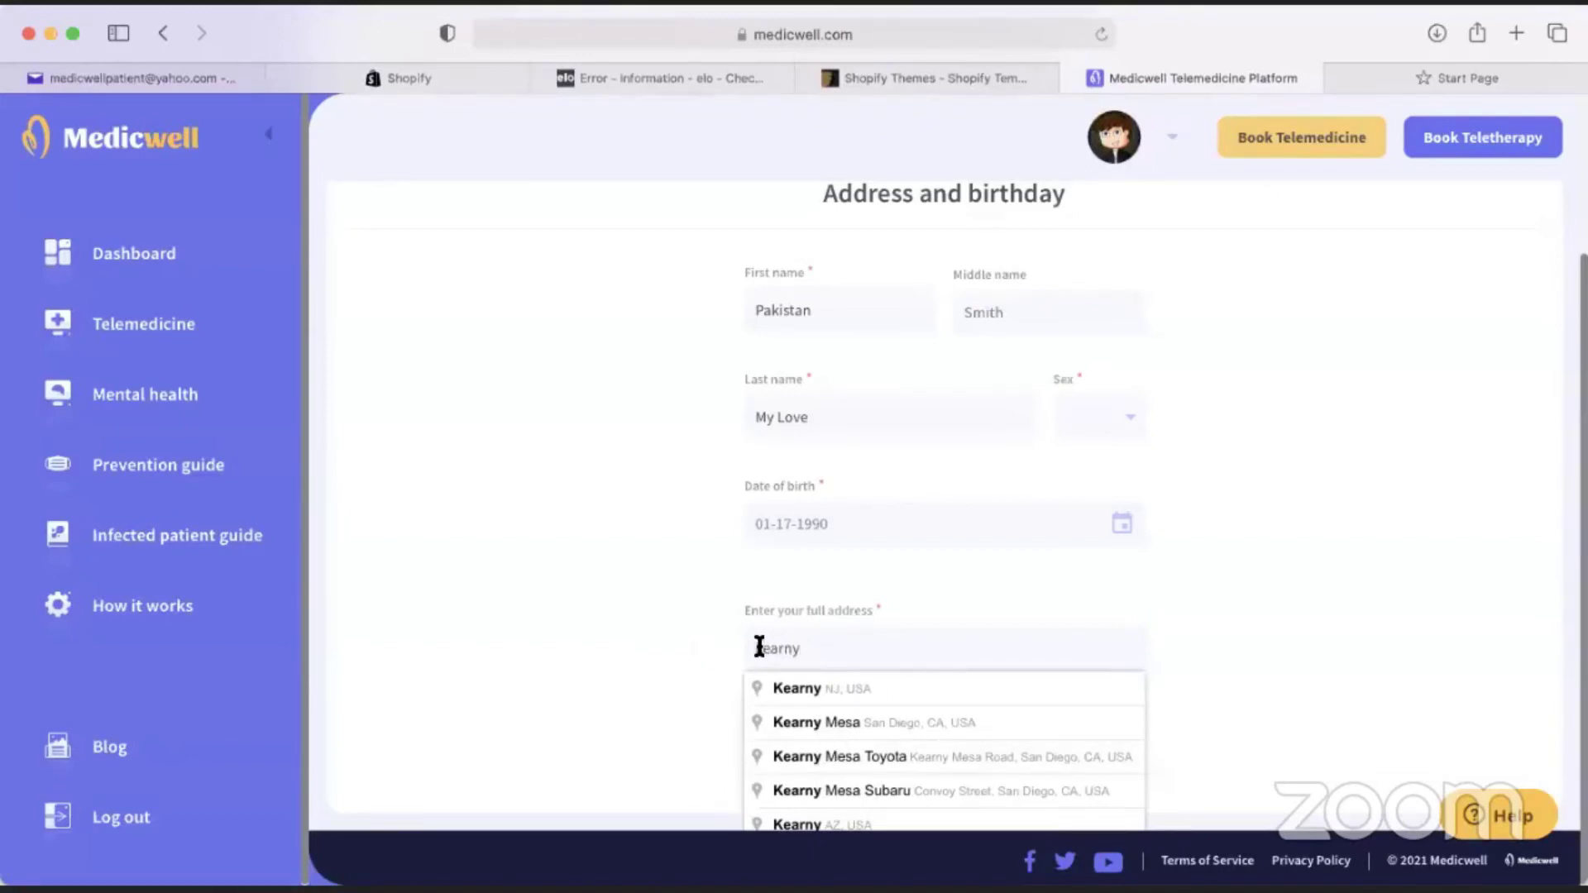
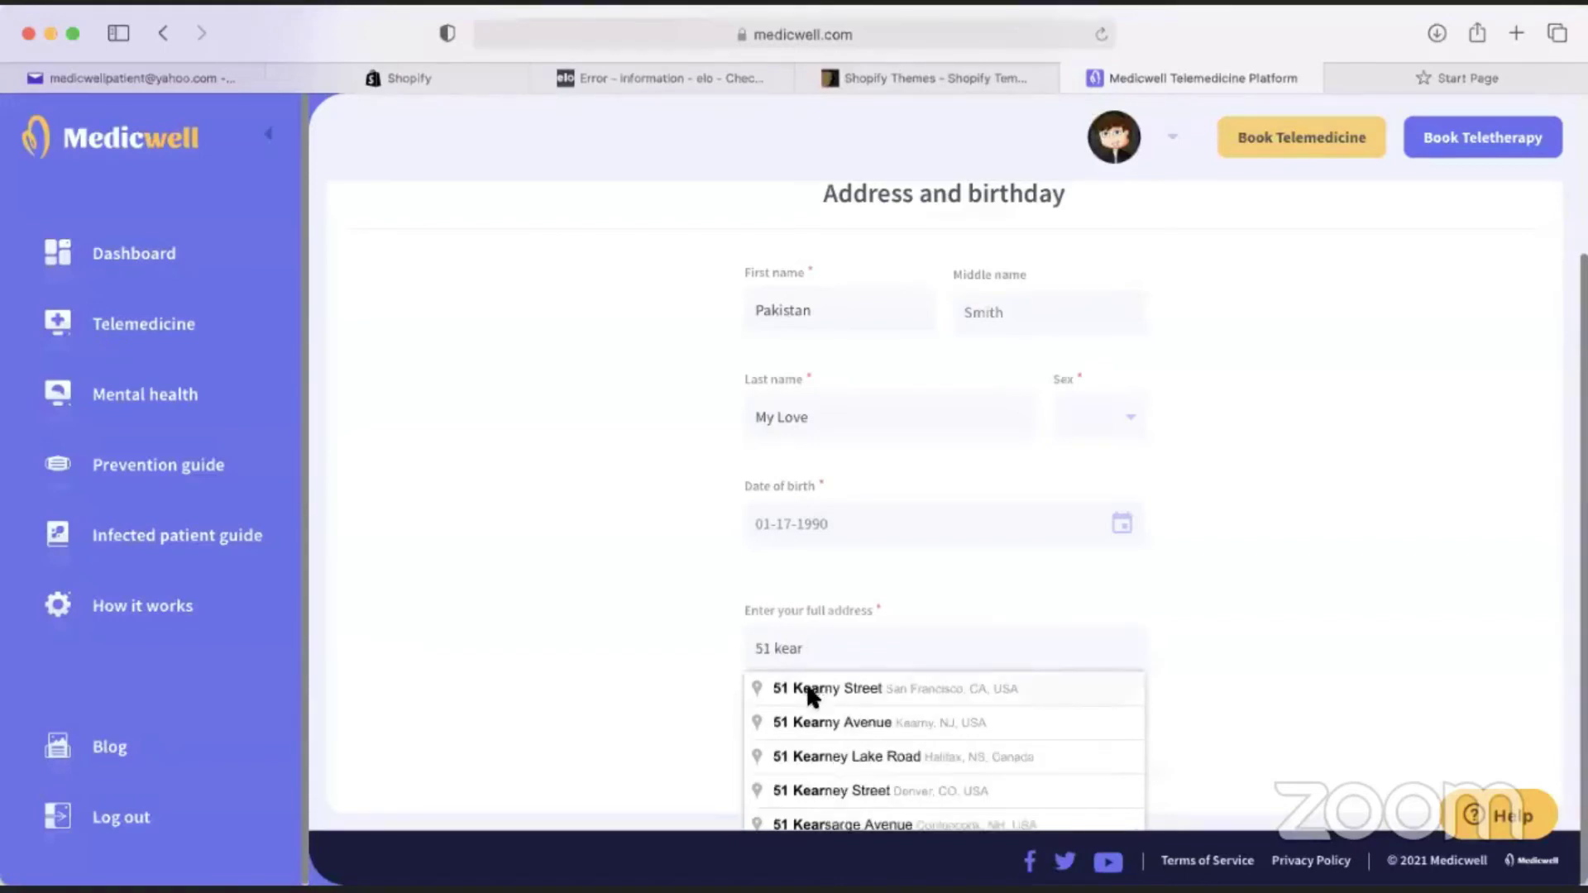
{"action": "left_click", "coordinate": [811, 695]}
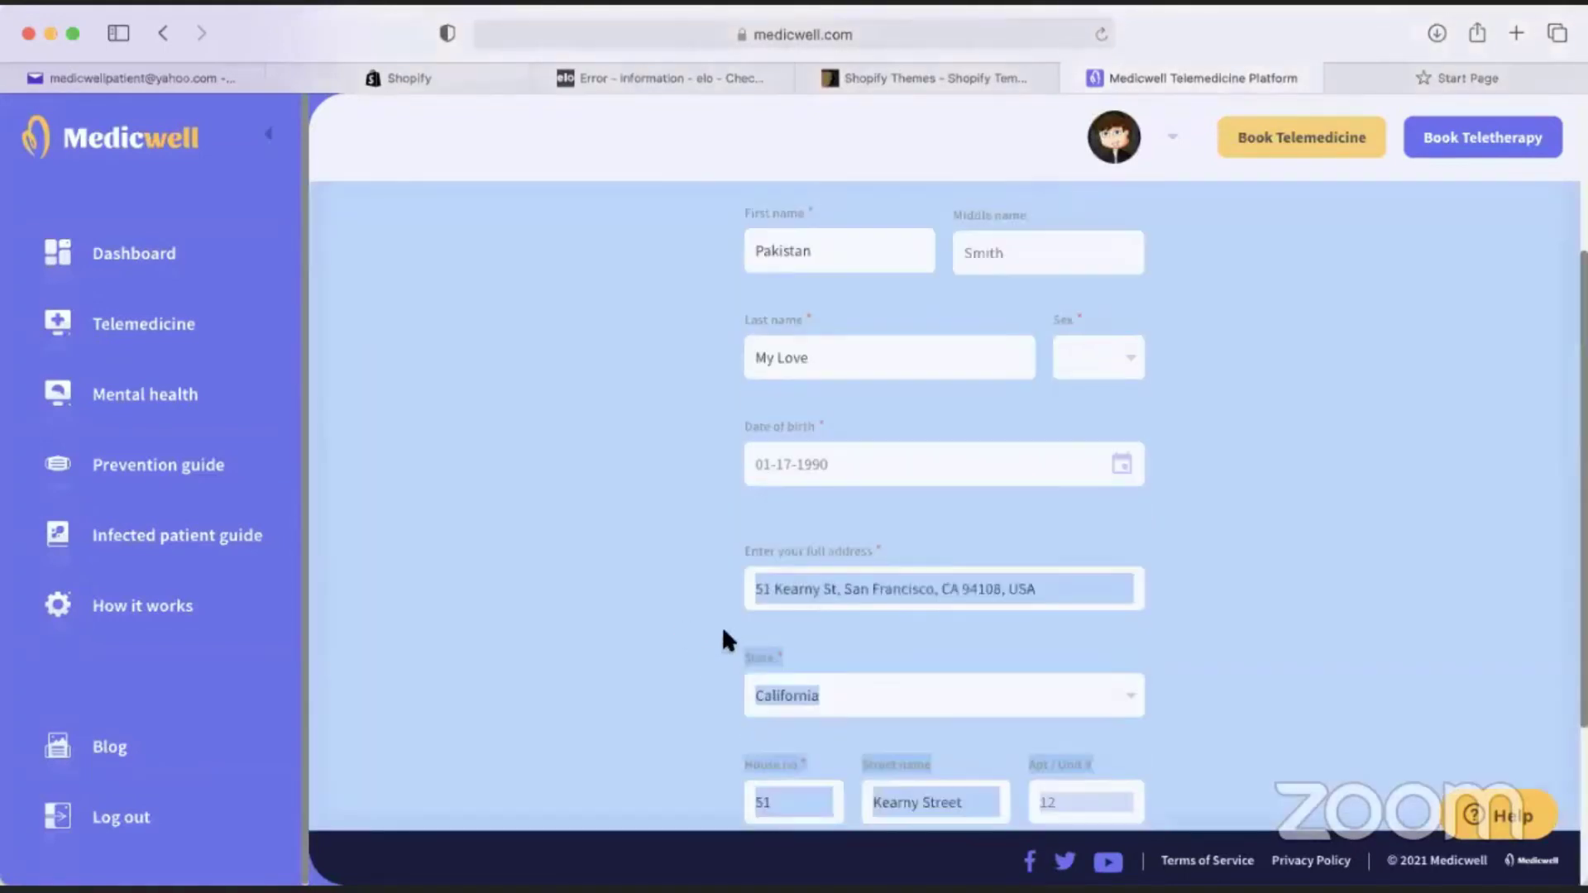
{"action": "scroll", "coordinate": [673, 593], "scroll_direction": "down", "scroll_amount": 4}
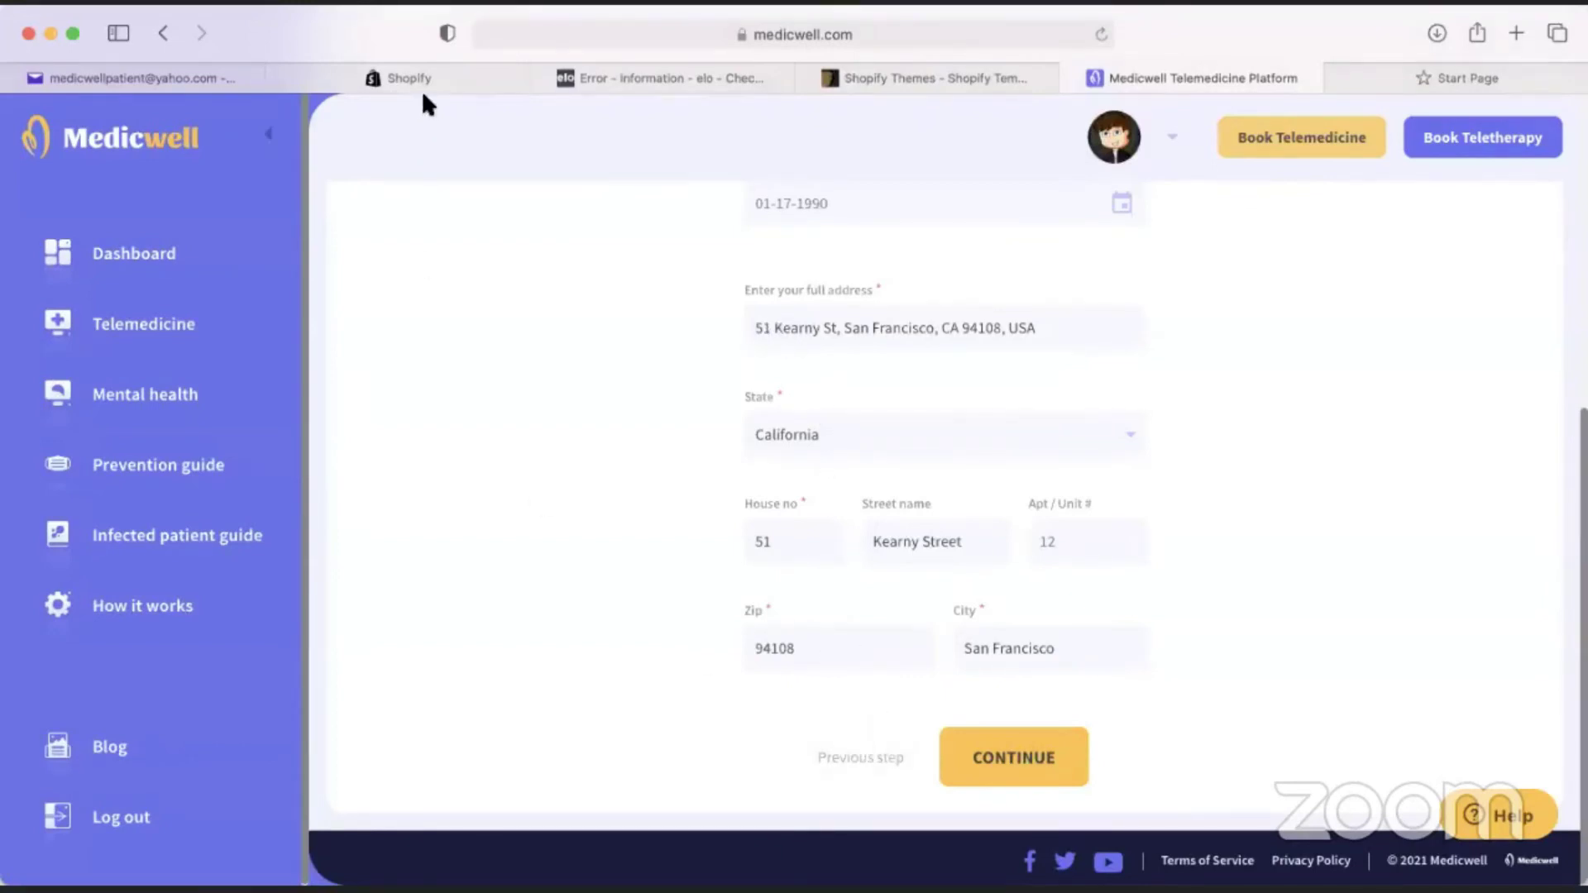
Move between Medicwell and Shopify, ending on Shopify's Order processing settings.
{"action": "key", "text": "super+2"}
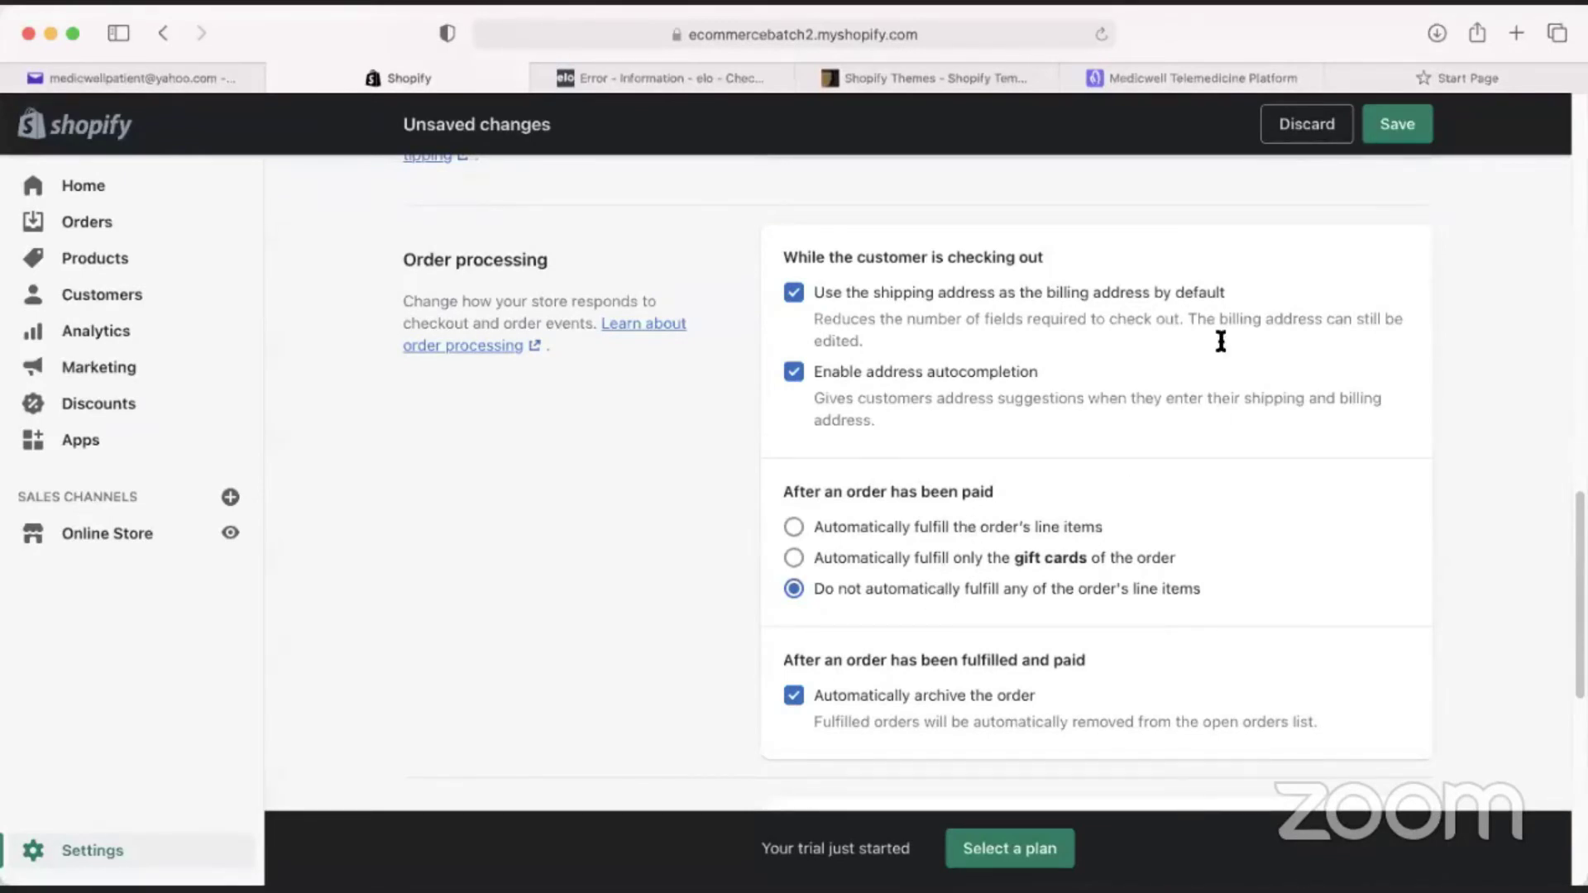
{"action": "left_click", "coordinate": [1160, 78]}
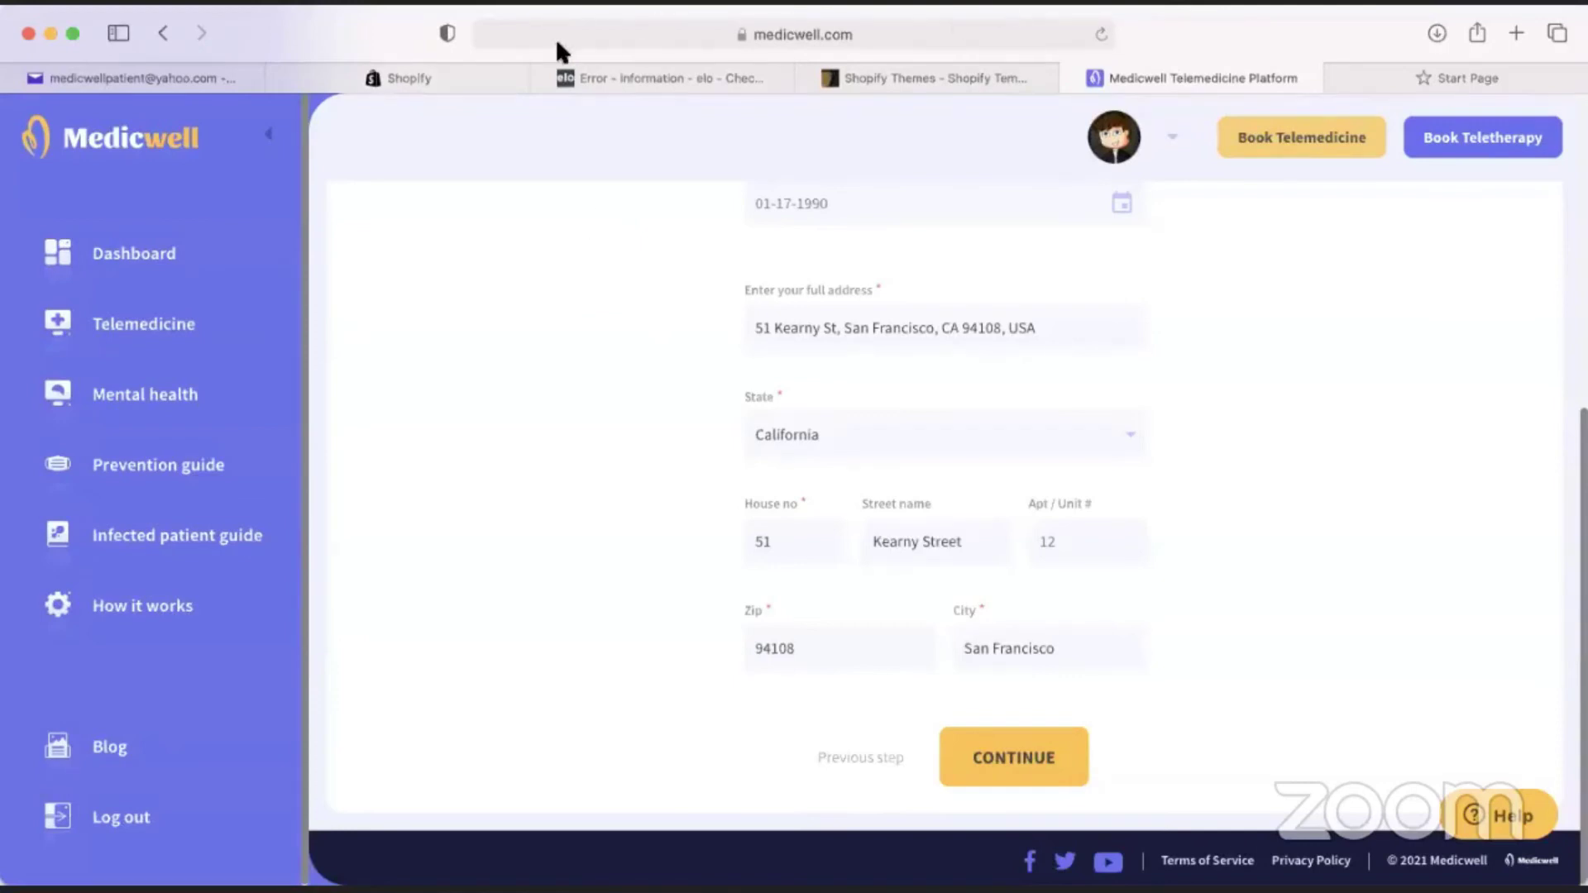
{"action": "left_click", "coordinate": [419, 76]}
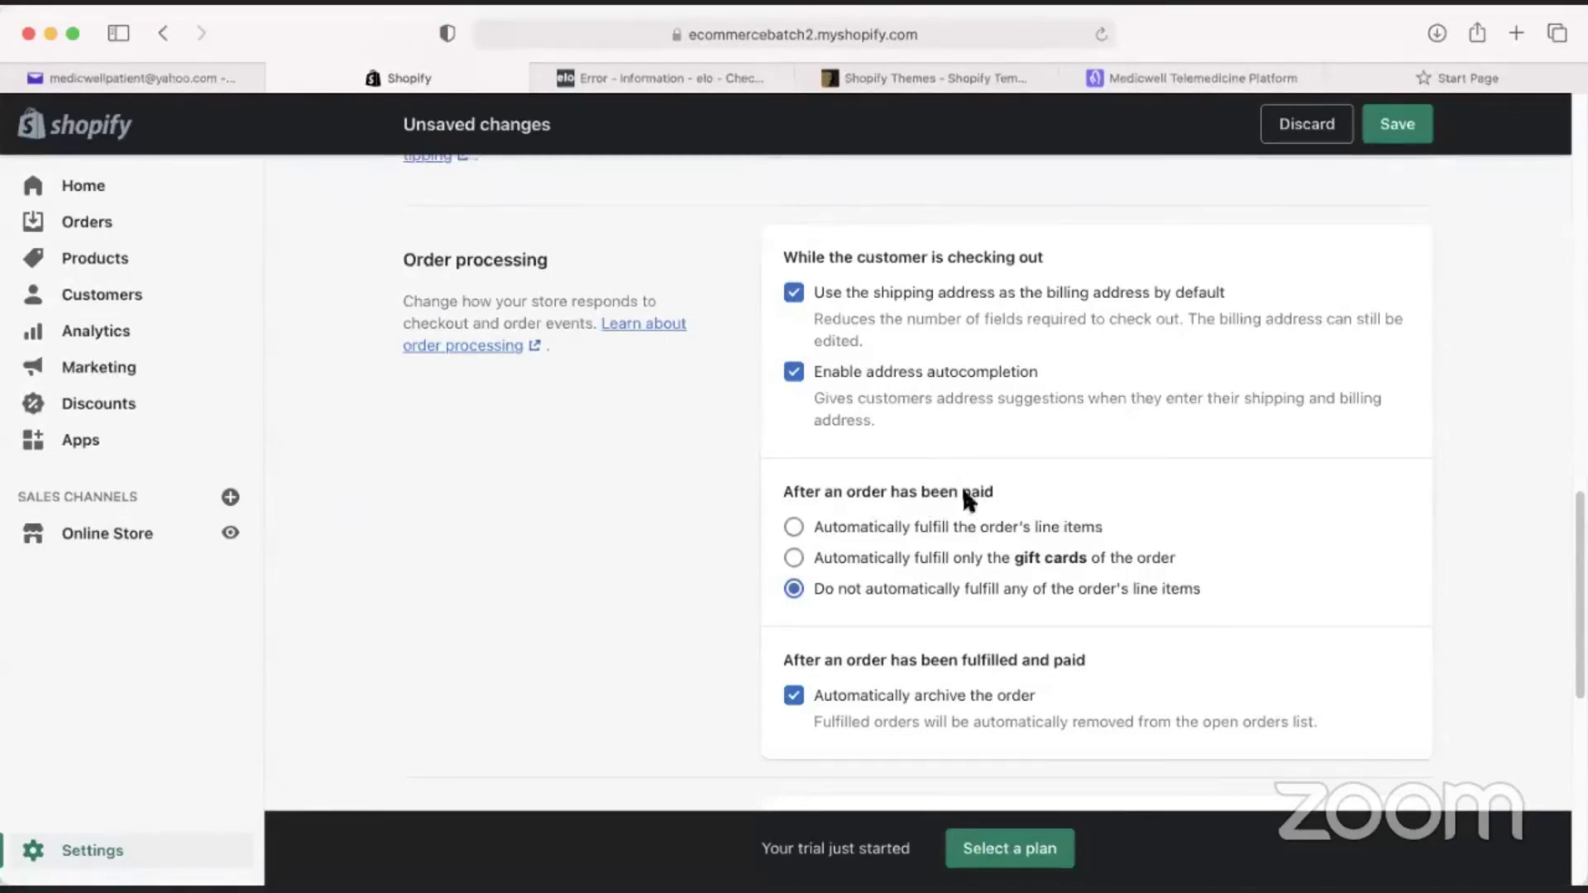
Switch paid orders to automatic line-item fulfillment, then revert to not fulfilling automatically.
{"action": "left_click", "coordinate": [830, 534]}
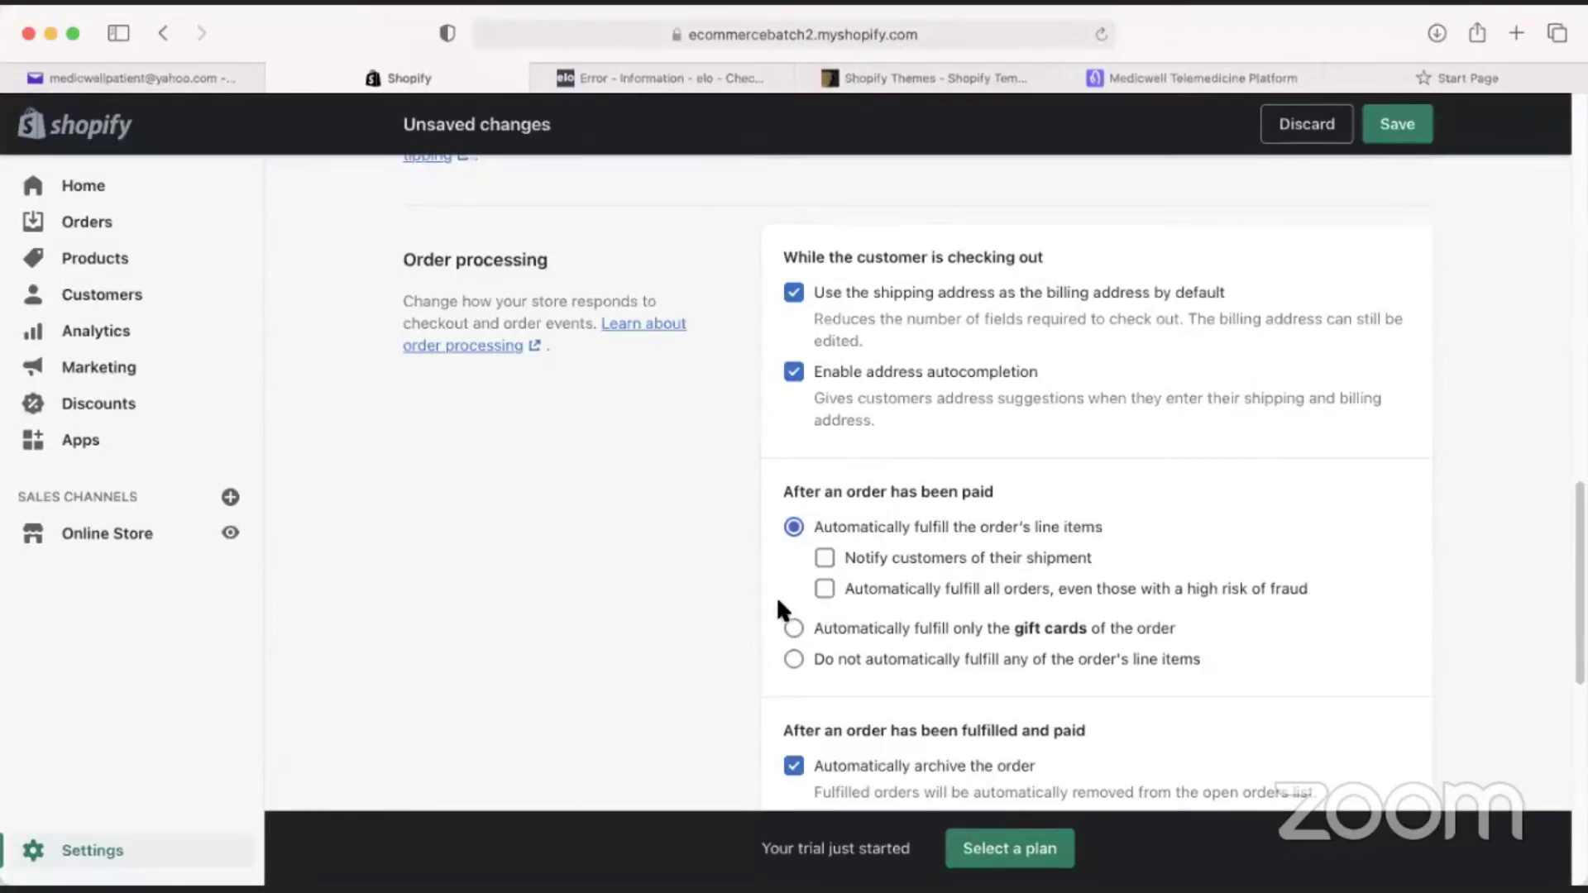
{"action": "left_click", "coordinate": [795, 660]}
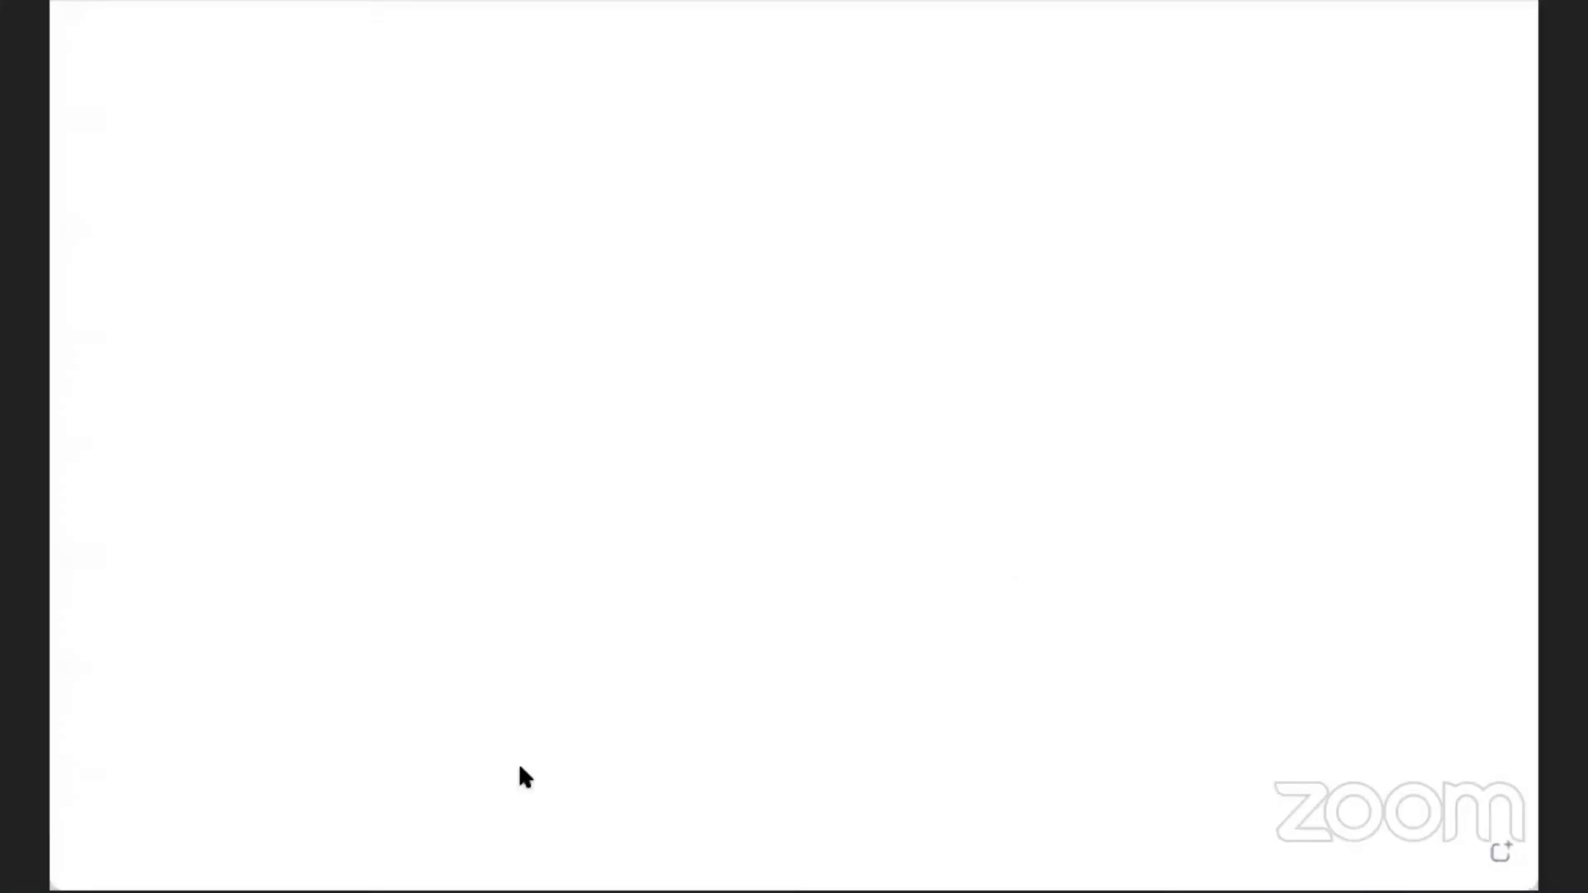
Draw the top-left 'Website' box and a 'Product Select' box to its right.
{"action": "left_click_drag", "start_coordinate": [125, 94], "coordinate": [307, 167]}
{"action": "type", "text": "Website"}
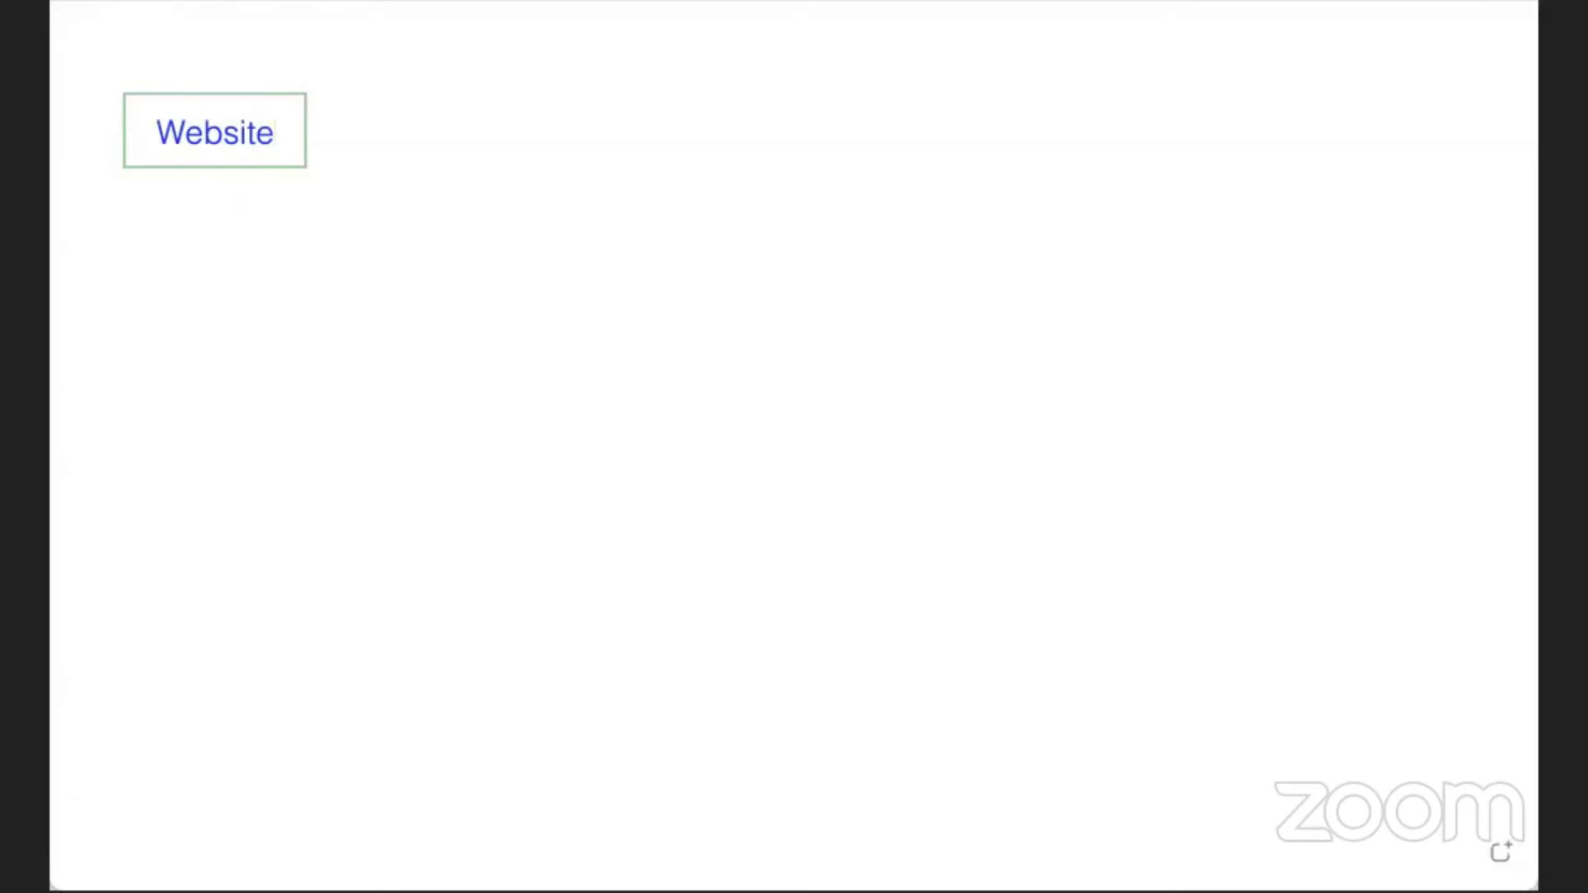
{"action": "left_click", "coordinate": [344, 171]}
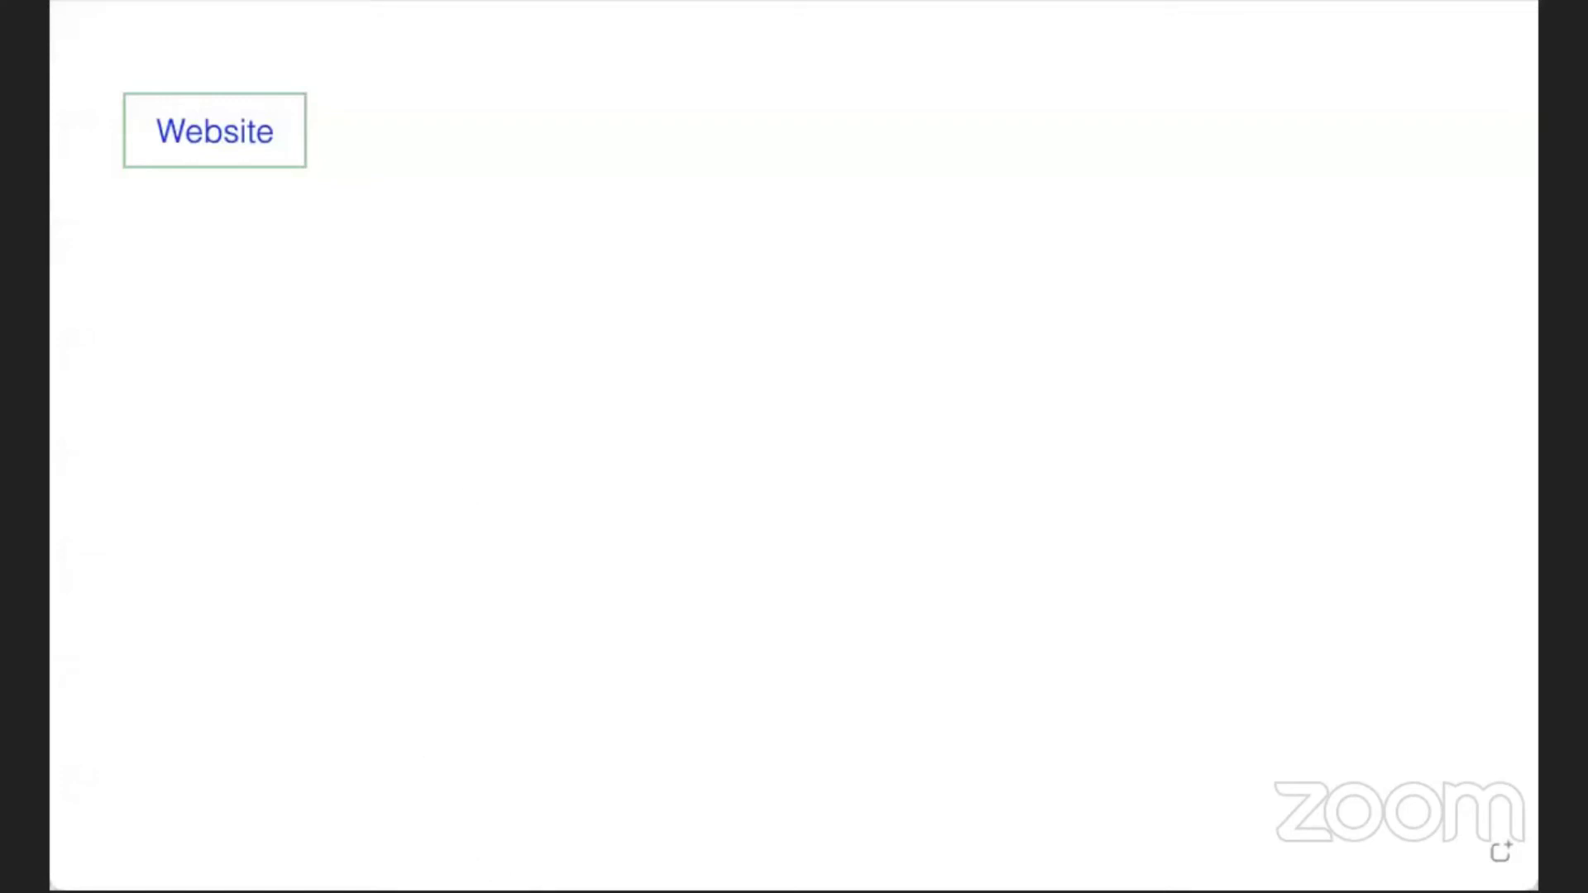
{"action": "left_click_drag", "start_coordinate": [426, 86], "coordinate": [625, 179]}
{"action": "type", "text": "Product Select"}
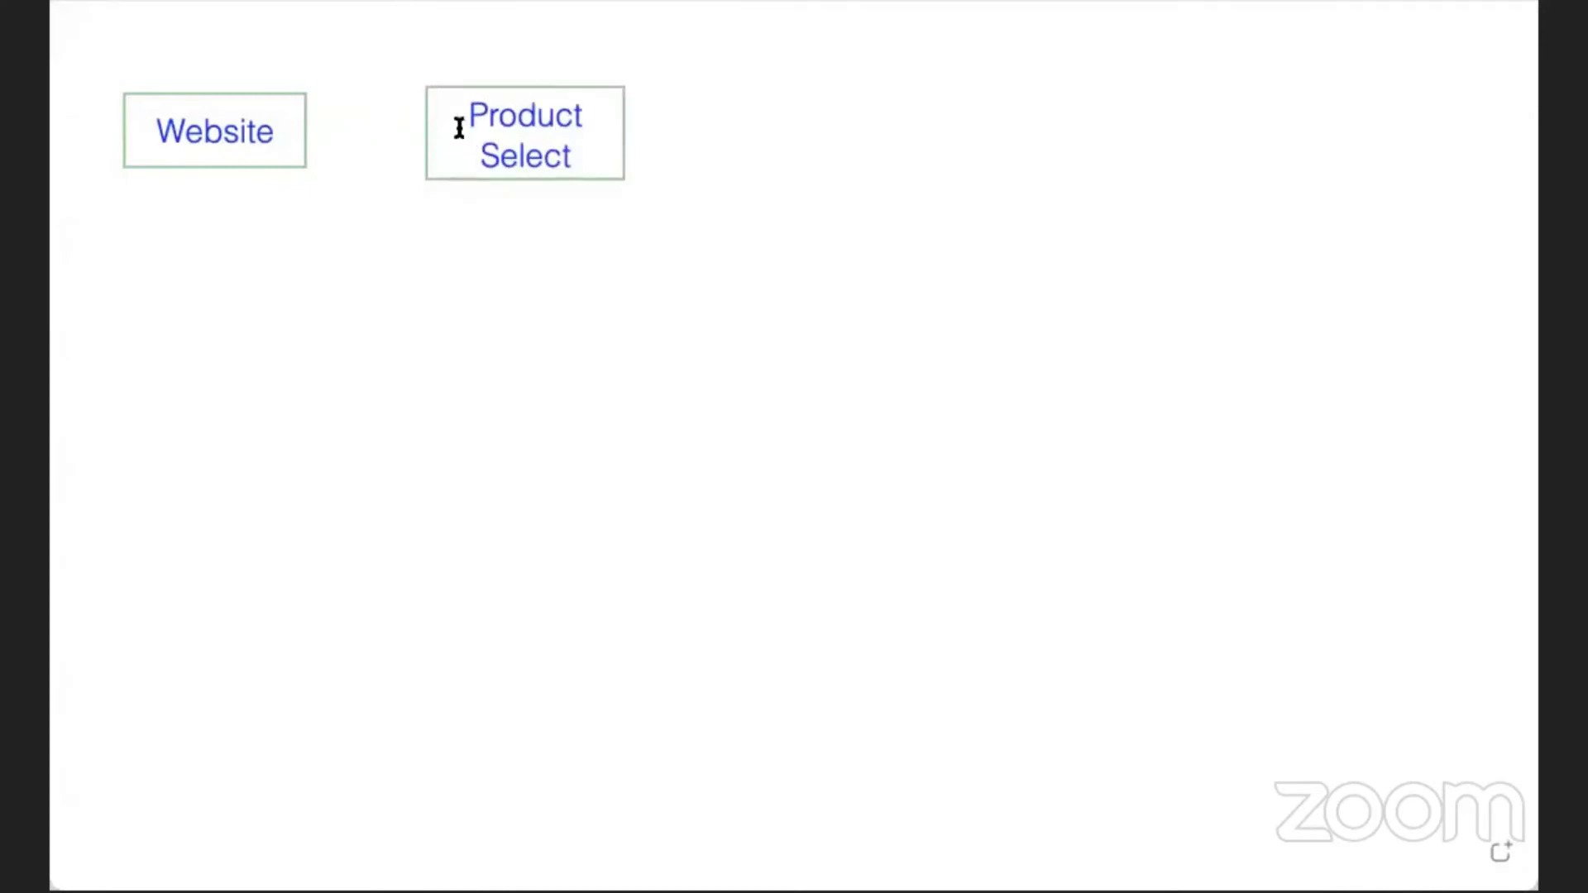
{"action": "left_click", "coordinate": [708, 149]}
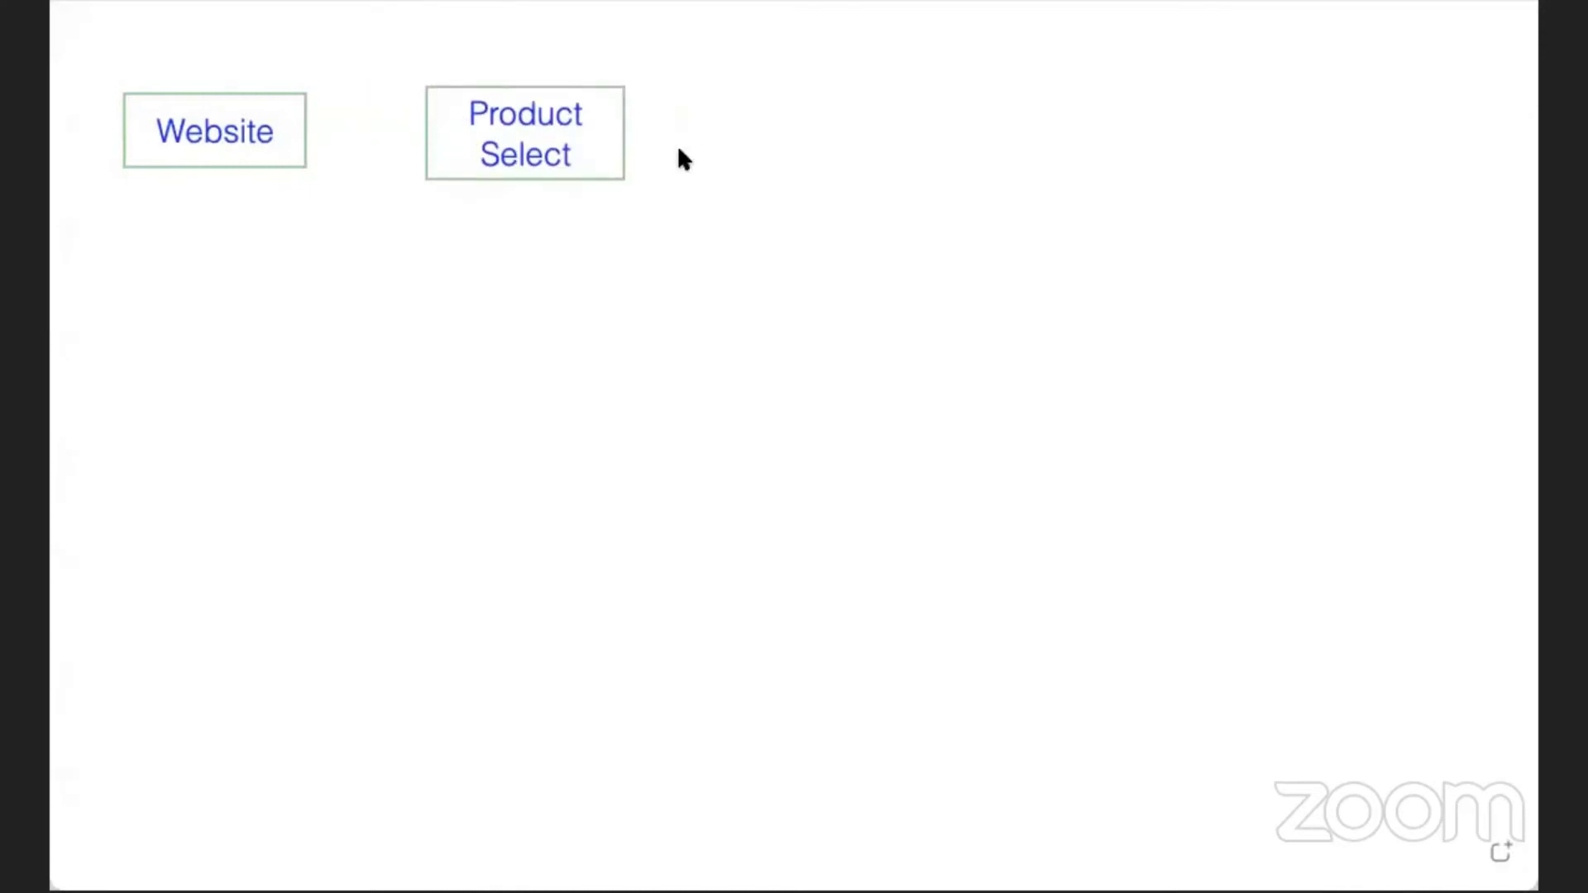
Add 'Add into Cart' and 'Checkout' boxes to the top row, plus 'Order Placed' below Website.
{"action": "left_click_drag", "start_coordinate": [717, 81], "coordinate": [979, 185]}
{"action": "type", "text": "Add into Cart"}
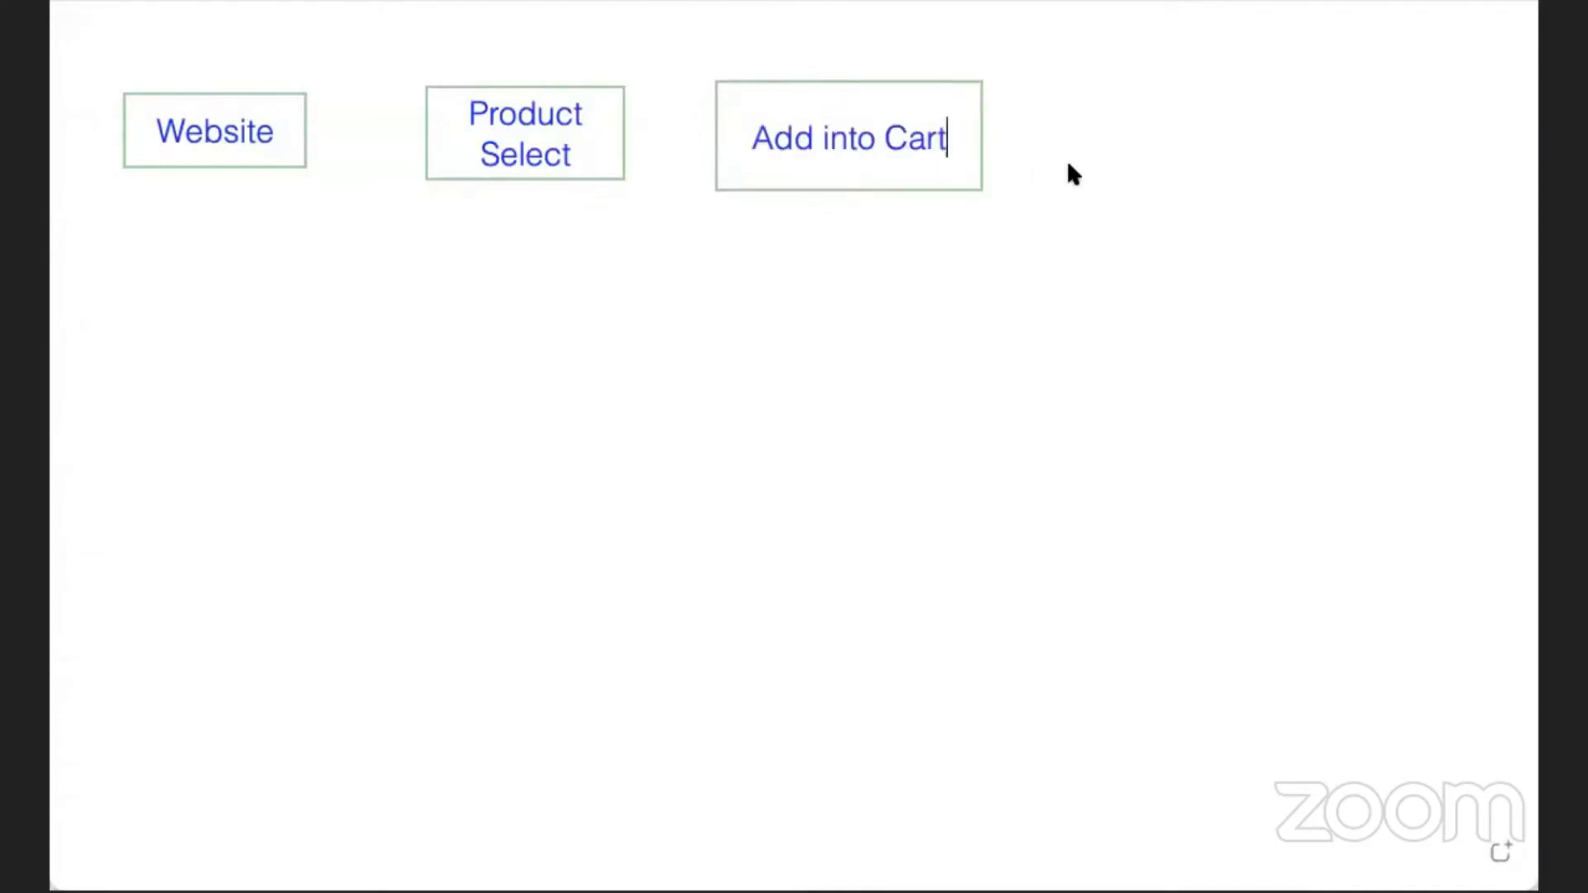
{"action": "left_click_drag", "start_coordinate": [1098, 81], "coordinate": [1298, 188]}
{"action": "type", "text": "Checkout"}
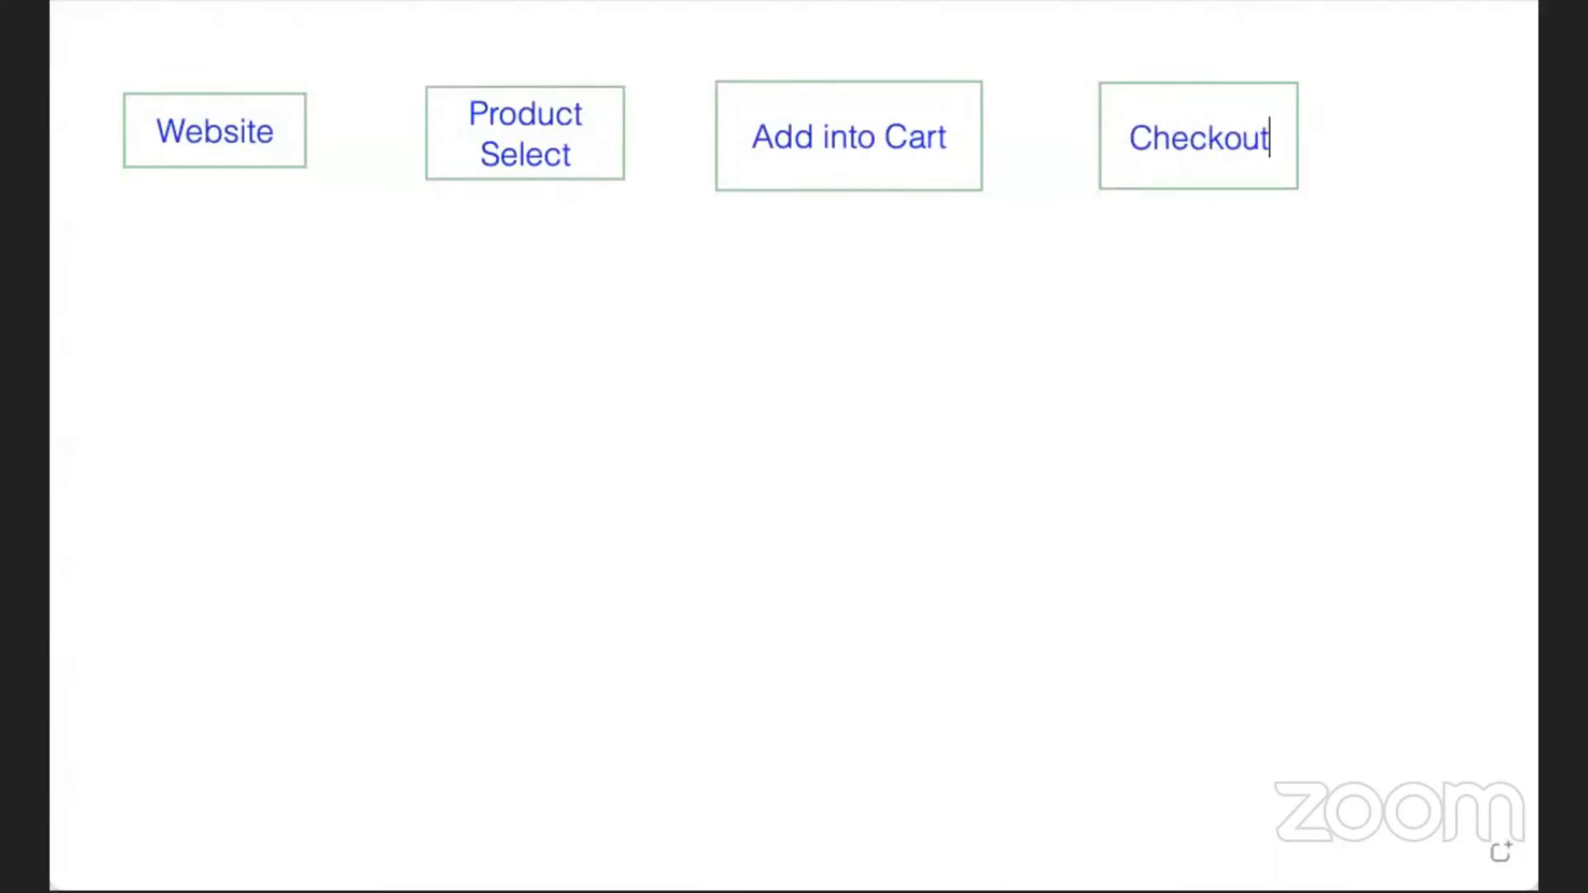
{"action": "left_click_drag", "start_coordinate": [130, 304], "coordinate": [321, 404]}
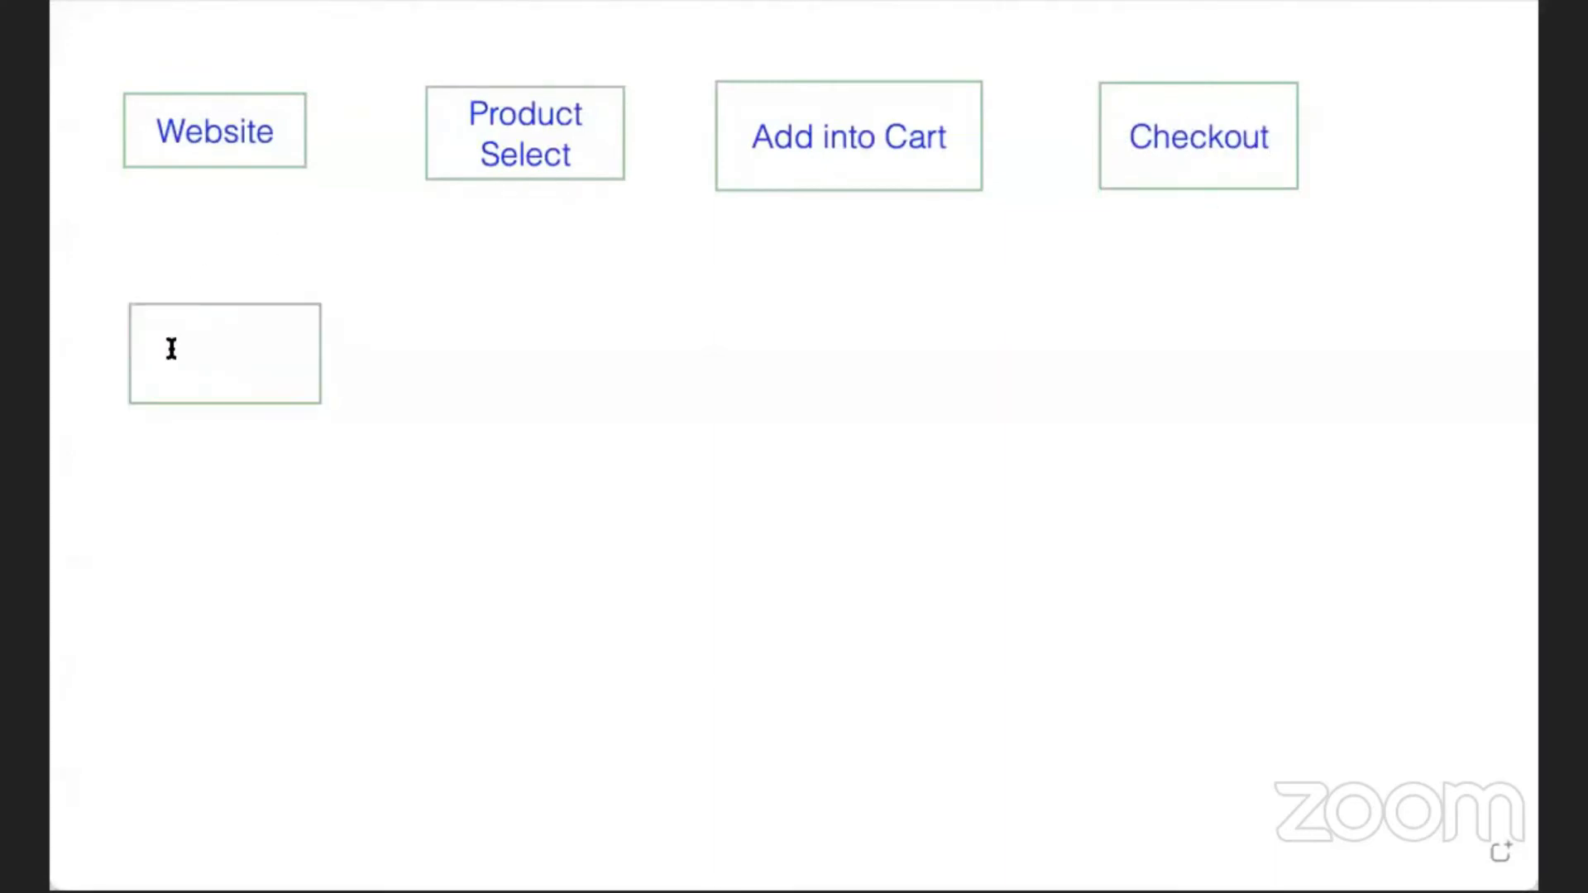
{"action": "type", "text": "Order Placed"}
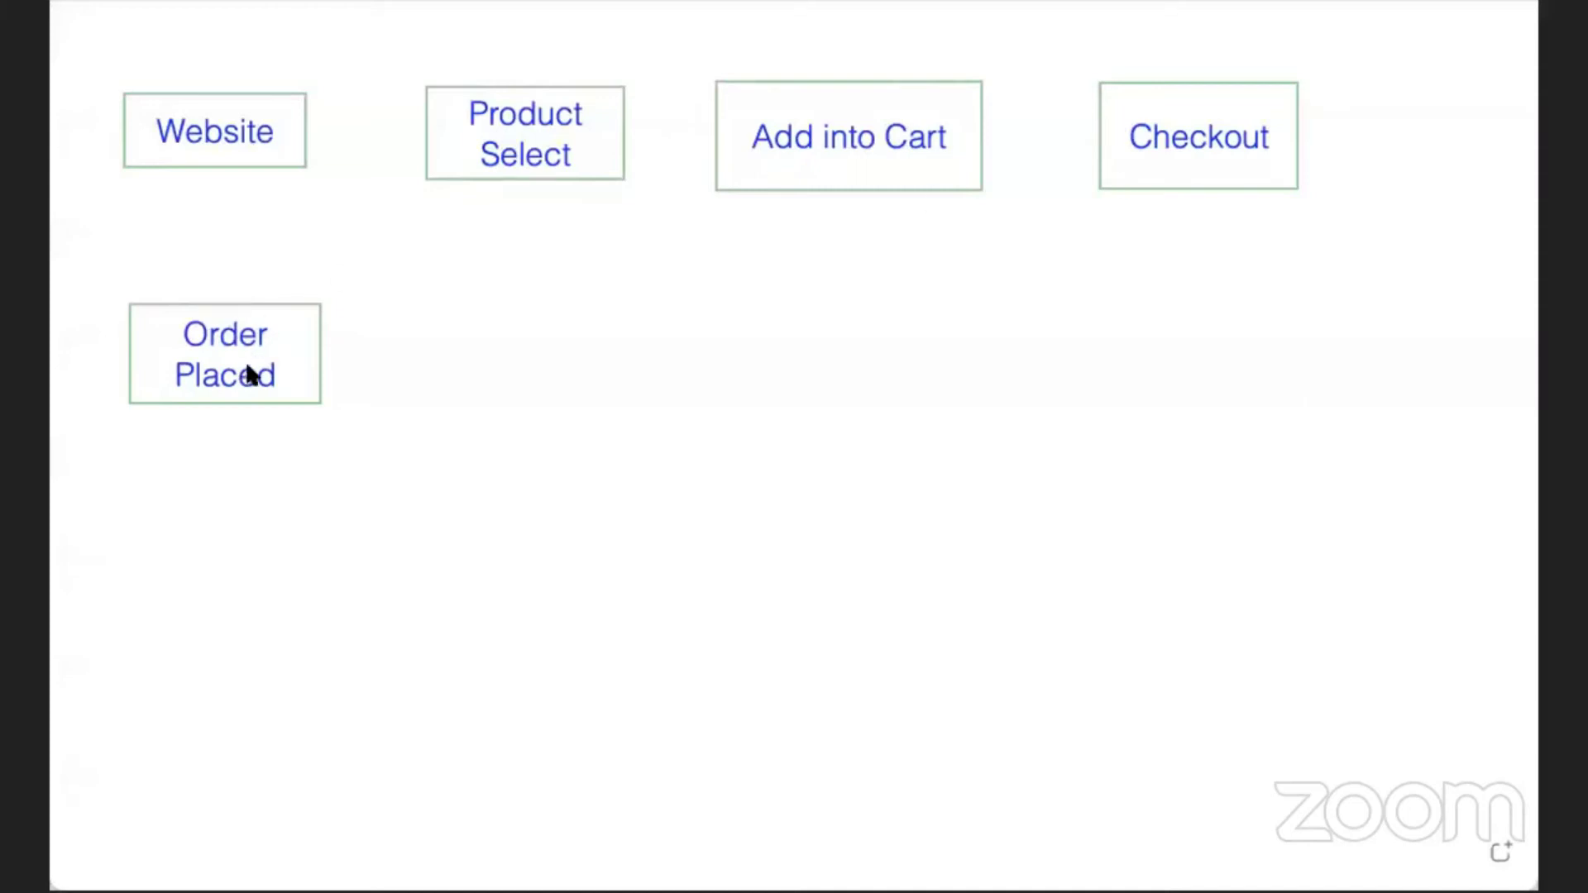
Draw two stacked boxes right of Order Placed and label the upper one 'you receives email'.
{"action": "left_click_drag", "start_coordinate": [436, 301], "coordinate": [632, 414]}
{"action": "mouse_move", "coordinate": [455, 489]}
{"action": "left_mouse_down"}
{"action": "mouse_move", "coordinate": [581, 603]}
{"action": "mouse_move", "coordinate": [625, 594]}
{"action": "left_mouse_up"}
{"action": "double_click", "coordinate": [474, 360]}
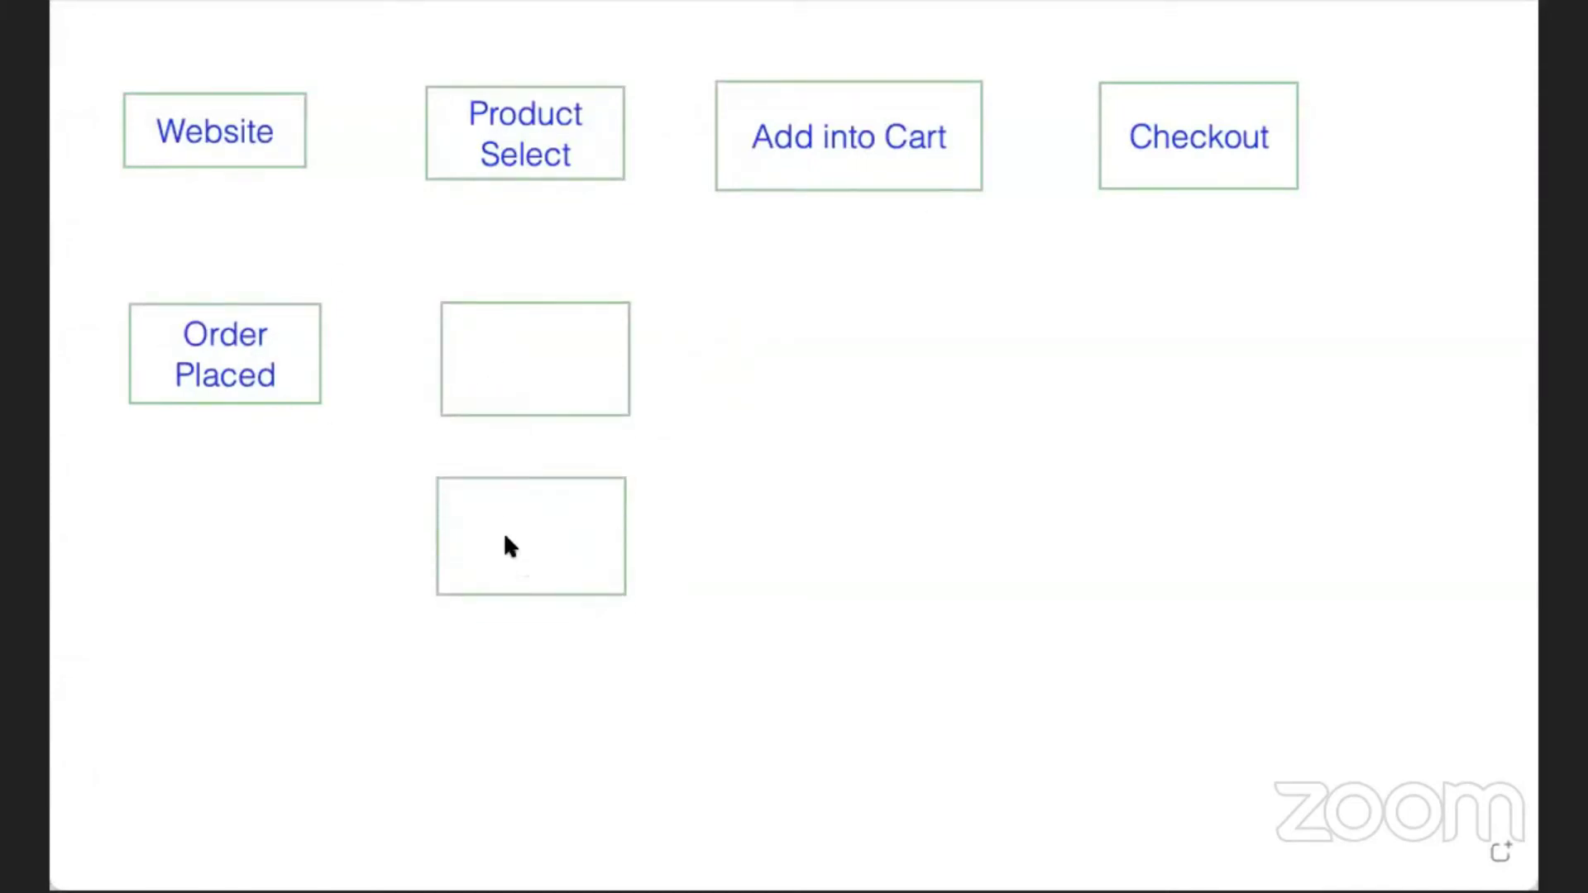
{"action": "left_click", "coordinate": [503, 330]}
{"action": "type", "text": "you receives emaikl"}
{"action": "key", "text": "BackSpace"}
{"action": "key", "text": "BackSpace"}
{"action": "type", "text": "l"}
{"action": "left_click_drag", "start_coordinate": [1035, 334], "coordinate": [609, 356]}
Label the lower box 'store owner get email', wrapping the text to fit.
{"action": "left_click", "coordinate": [468, 506]}
{"action": "type", "text": "you"}
{"action": "key", "text": "BackSpace"}
{"action": "key", "text": "BackSpace"}
{"action": "key", "text": "BackSpace"}
{"action": "type", "text": "store owner get email"}
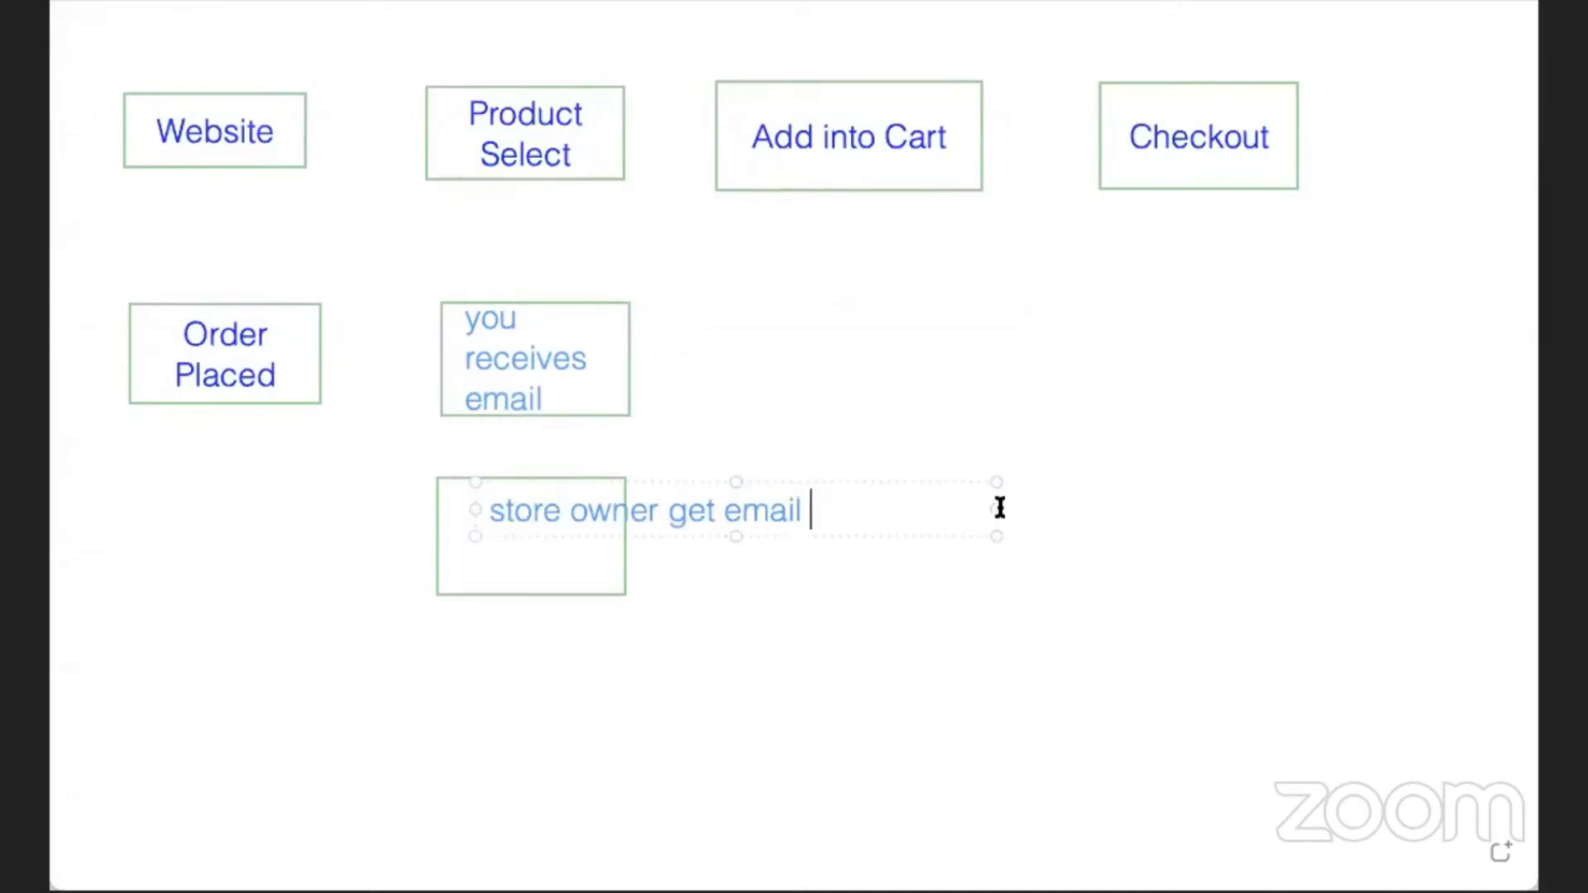
{"action": "left_click_drag", "start_coordinate": [999, 508], "coordinate": [649, 521]}
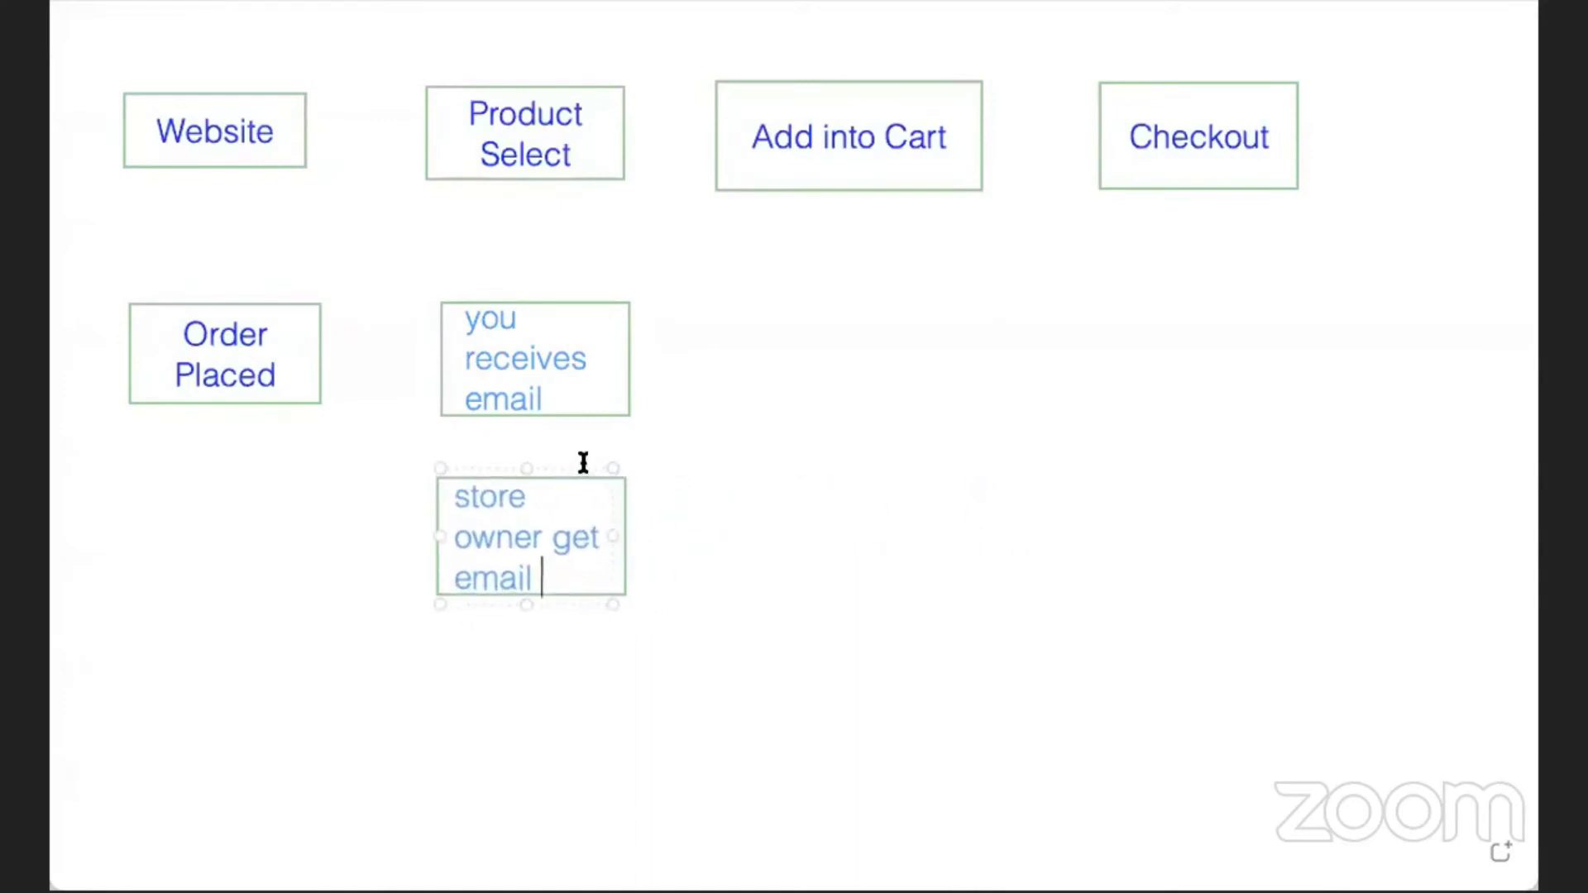
{"action": "left_click", "coordinate": [454, 680]}
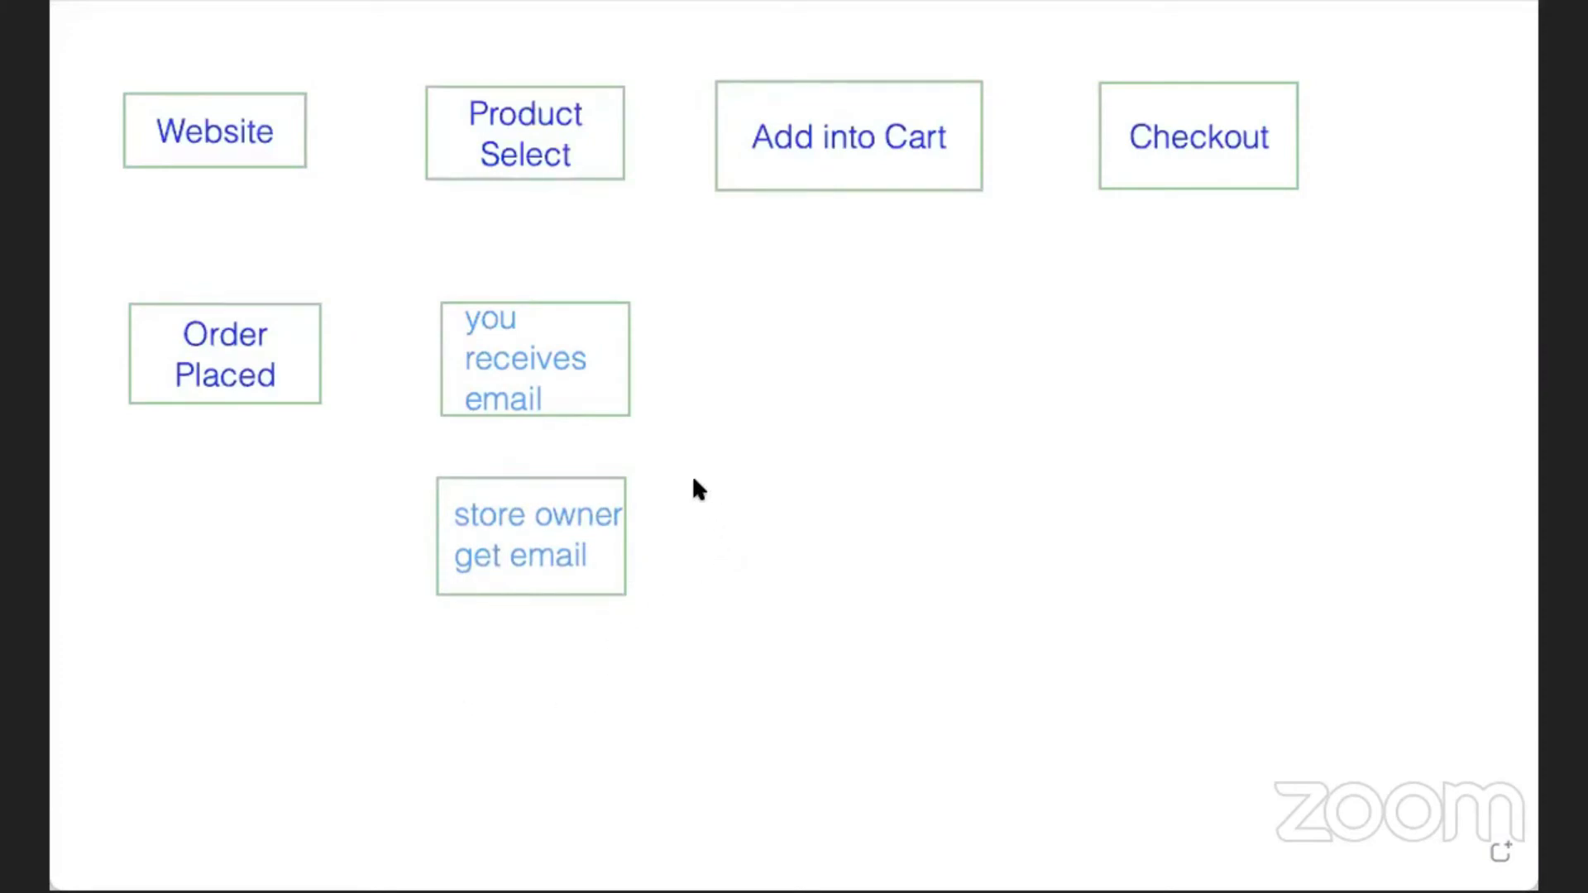
Add 'ware house', 'packaging' and 'dispatch' boxes in a row along the bottom.
{"action": "left_click", "coordinate": [724, 472]}
{"action": "left_click", "coordinate": [674, 775]}
{"action": "left_click_drag", "start_coordinate": [727, 476], "coordinate": [907, 589]}
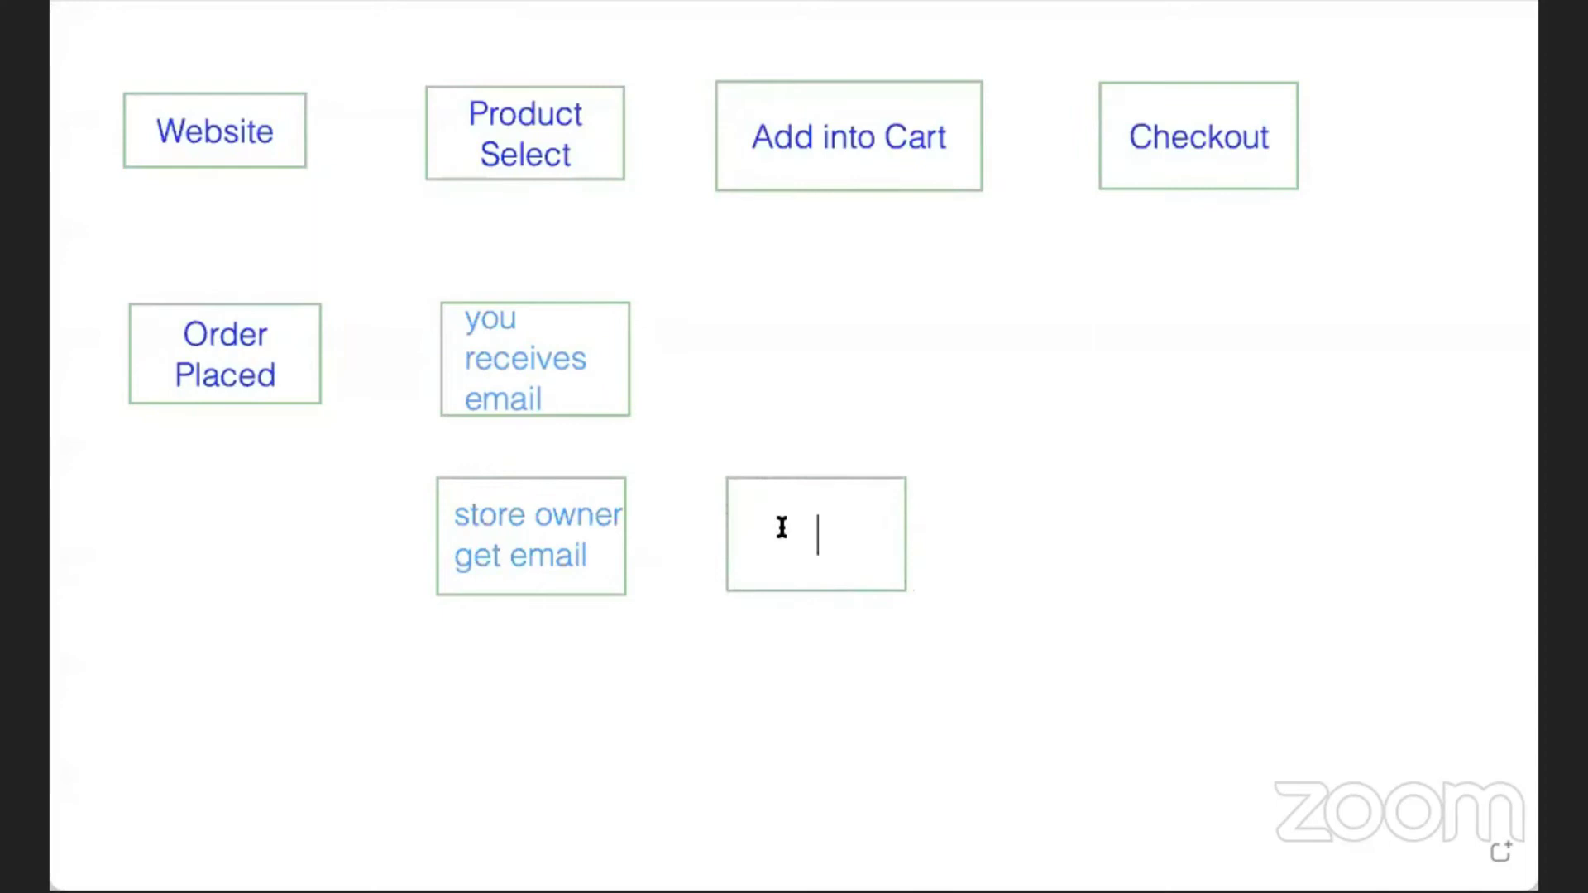
{"action": "type", "text": "ware house"}
{"action": "left_click", "coordinate": [936, 603]}
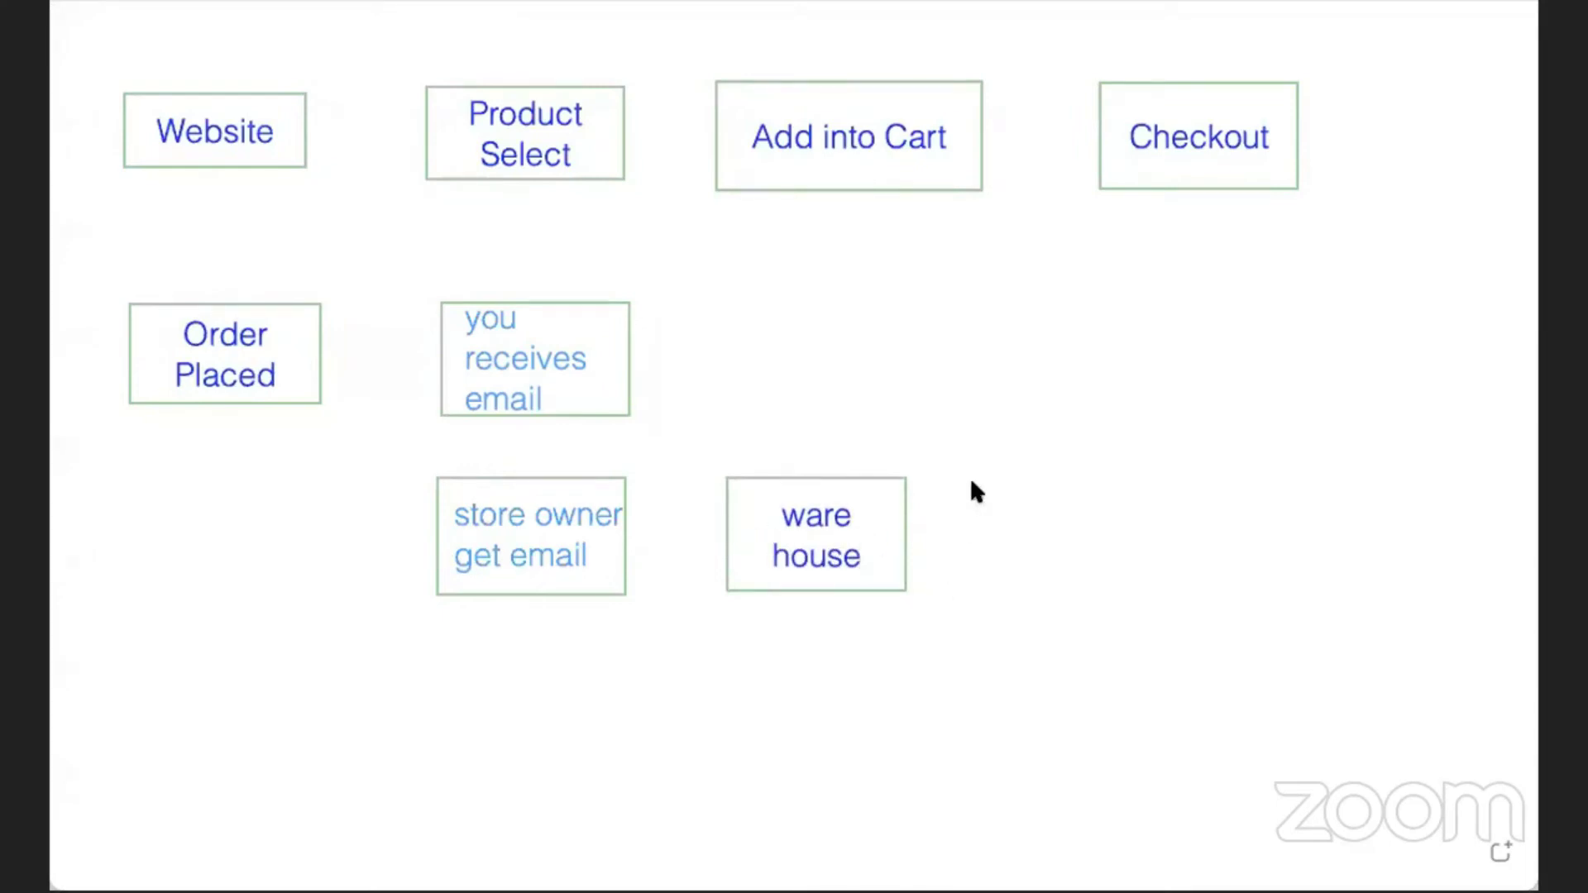
{"action": "left_click_drag", "start_coordinate": [1018, 528], "coordinate": [1197, 591]}
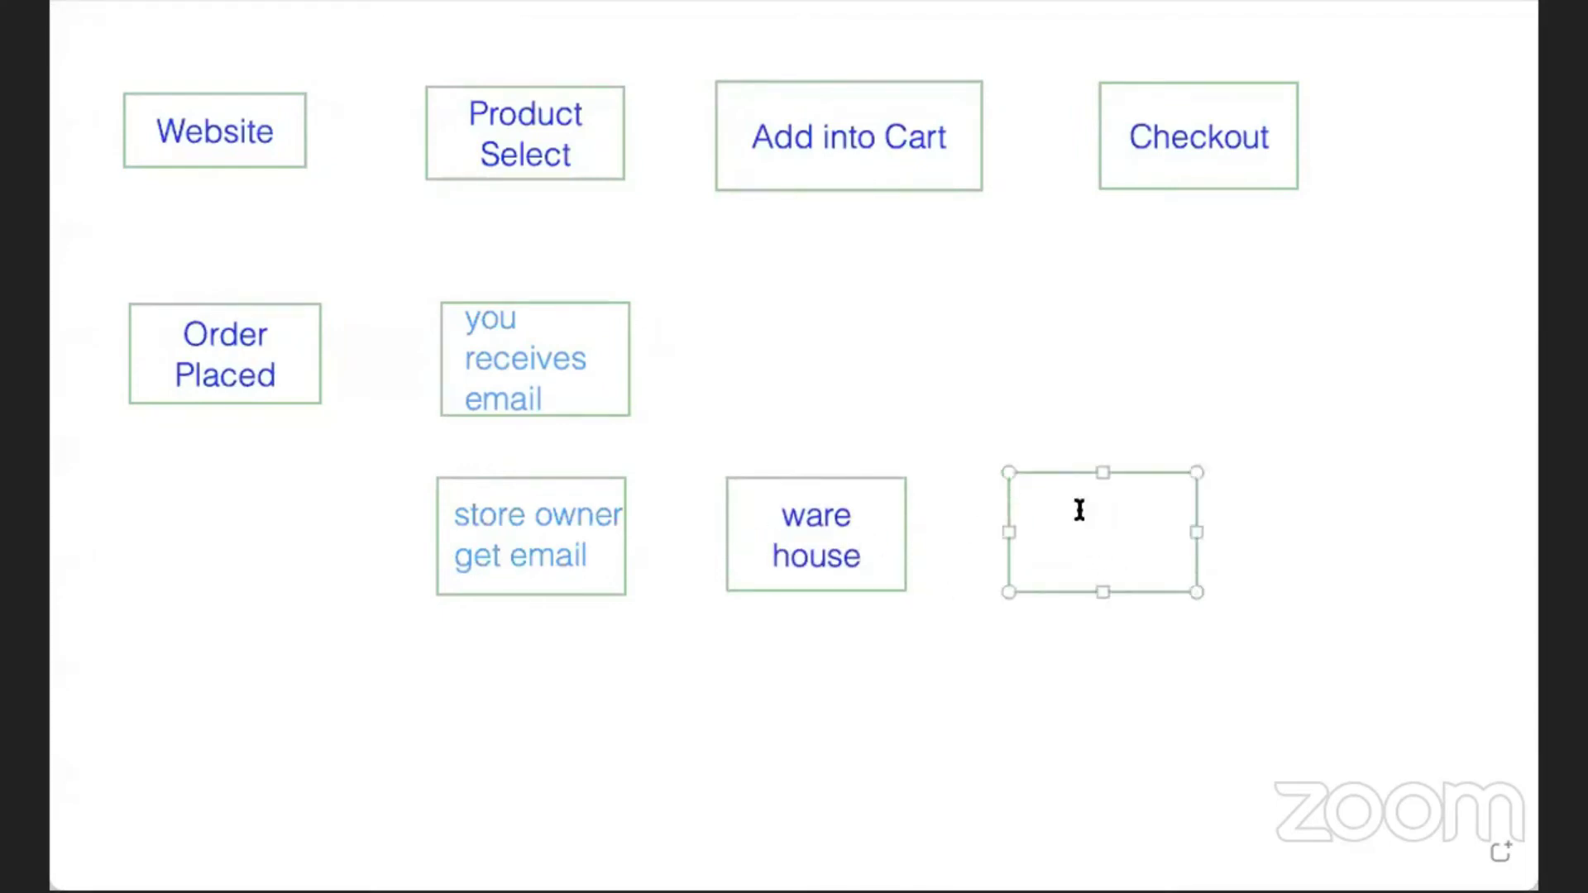
{"action": "type", "text": "packaging"}
{"action": "left_click_drag", "start_coordinate": [1277, 472], "coordinate": [1409, 585]}
{"action": "type", "text": "dispatch"}
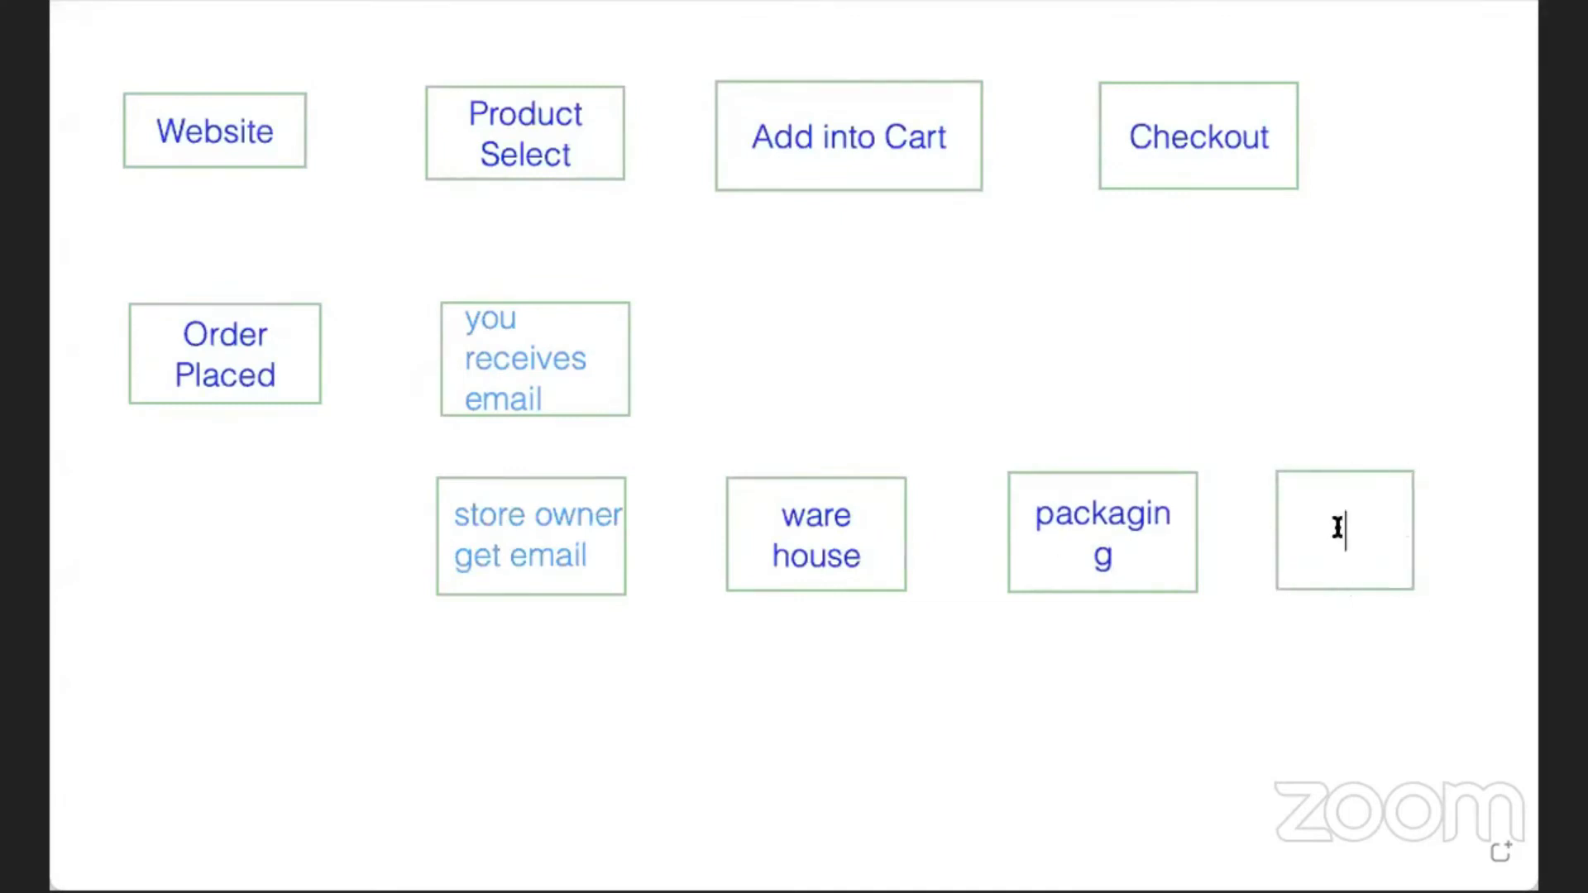
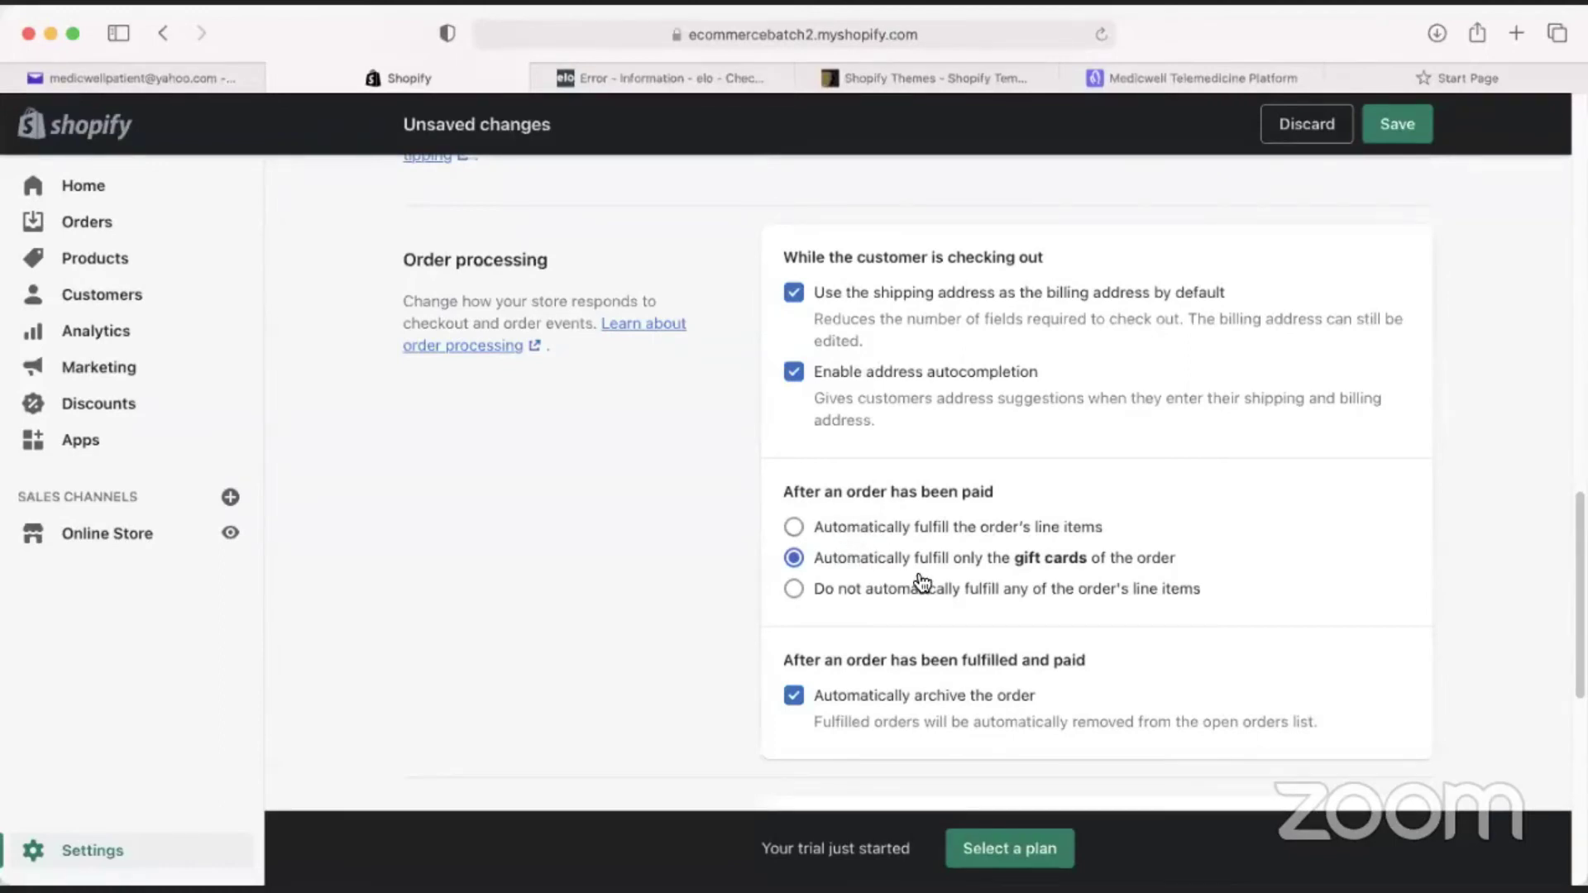
Toggle the email sign-up Preselect option on and off, then switch to the elo store's checkout.
{"action": "scroll", "coordinate": [922, 583], "scroll_direction": "down", "scroll_amount": 3}
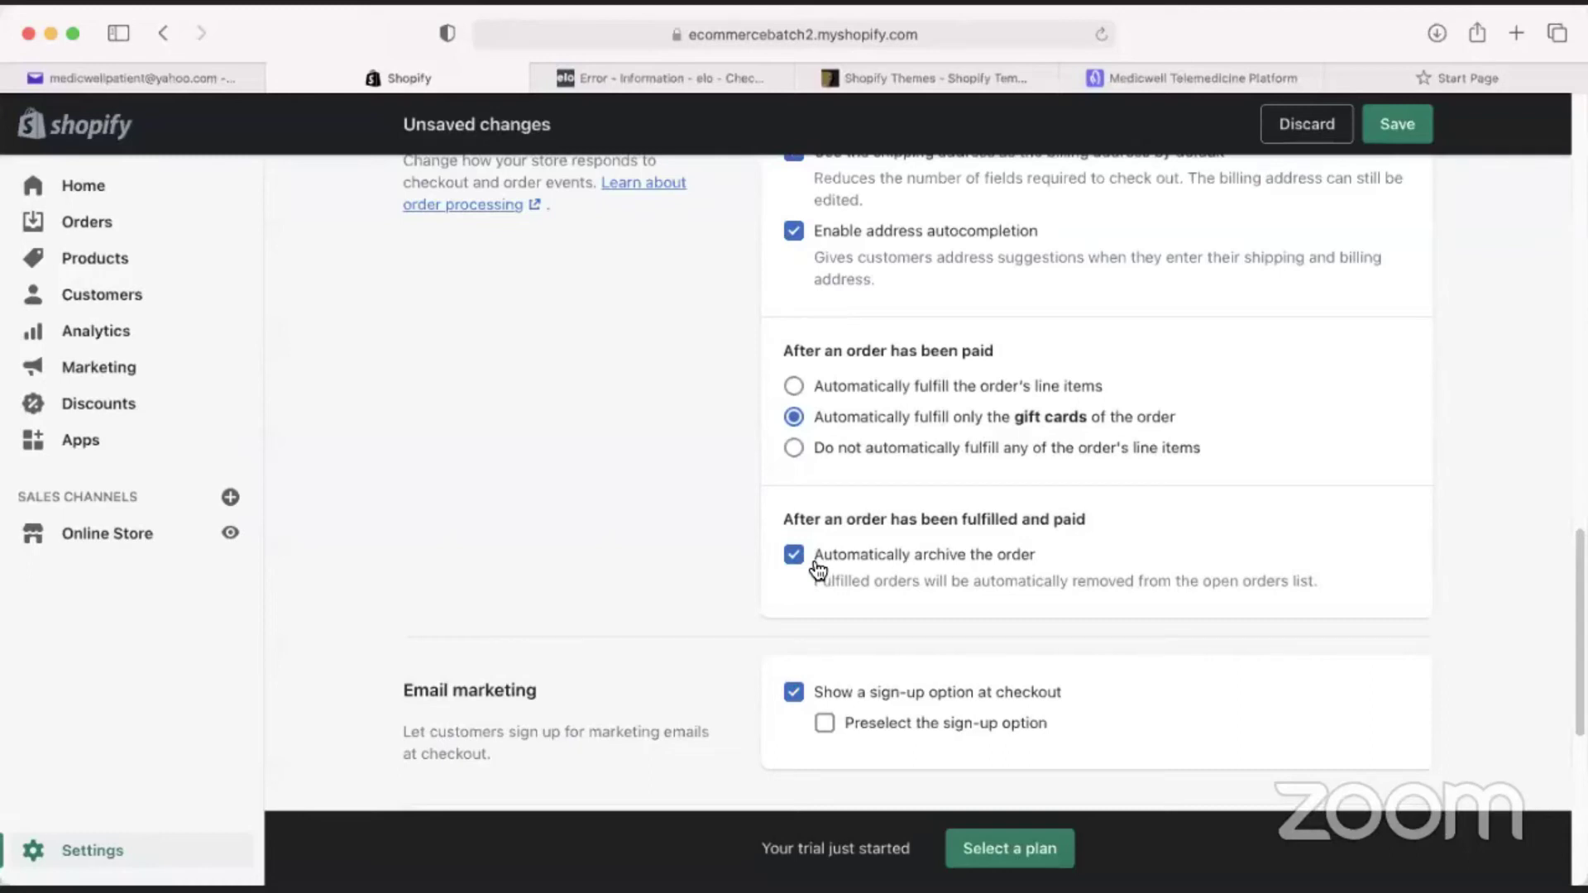
{"action": "scroll", "coordinate": [819, 569], "scroll_direction": "down", "scroll_amount": 5}
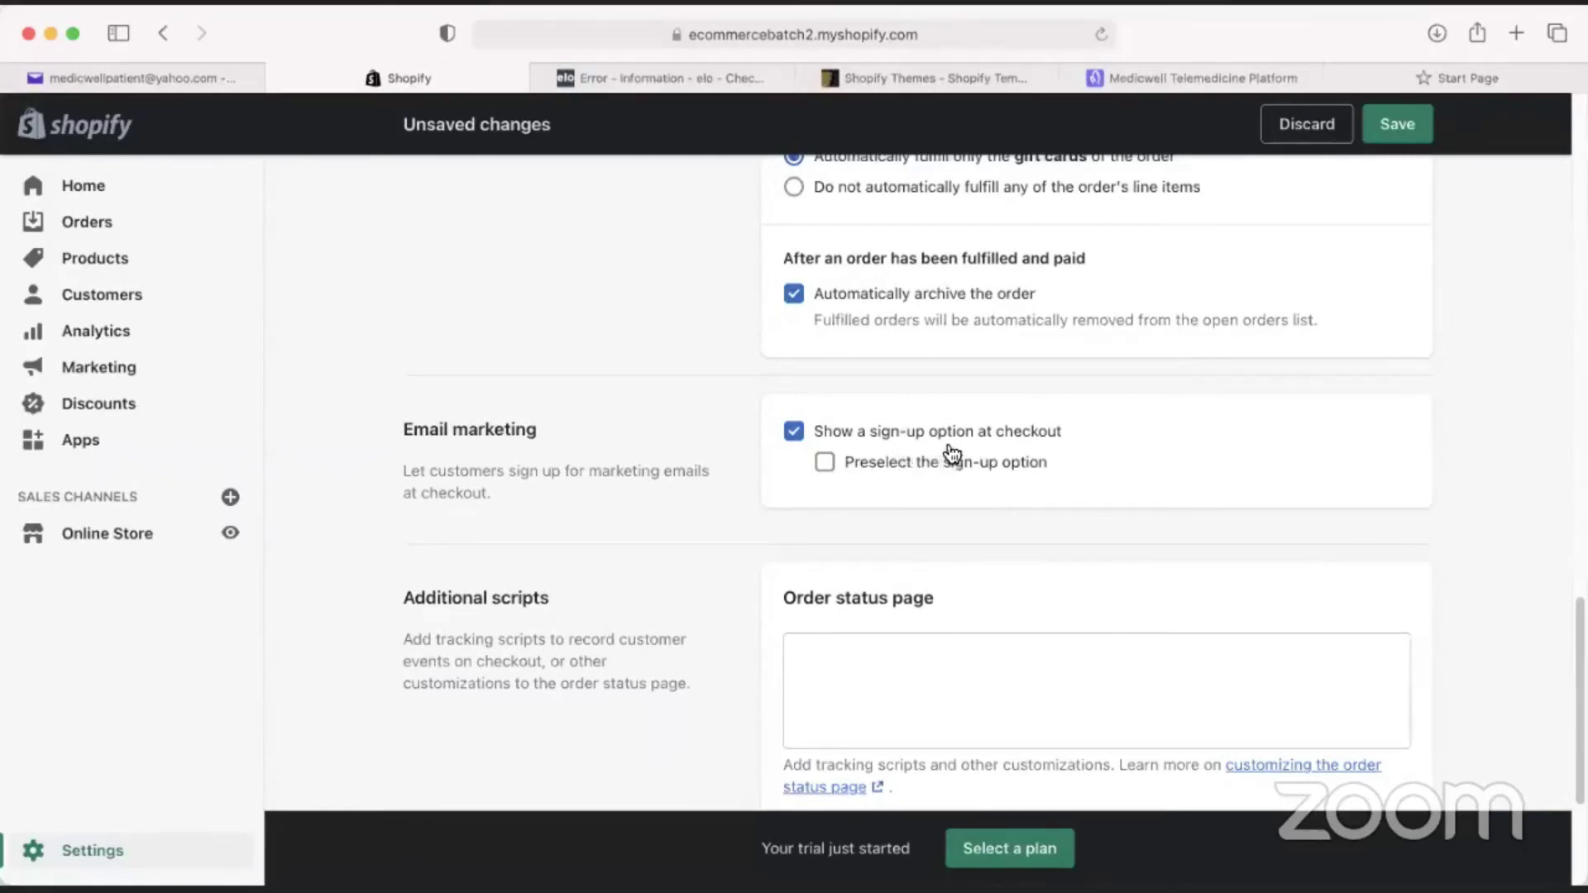
{"action": "left_click", "coordinate": [823, 469]}
{"action": "left_click", "coordinate": [819, 462]}
{"action": "scroll", "coordinate": [744, 480], "scroll_direction": "down", "scroll_amount": 2}
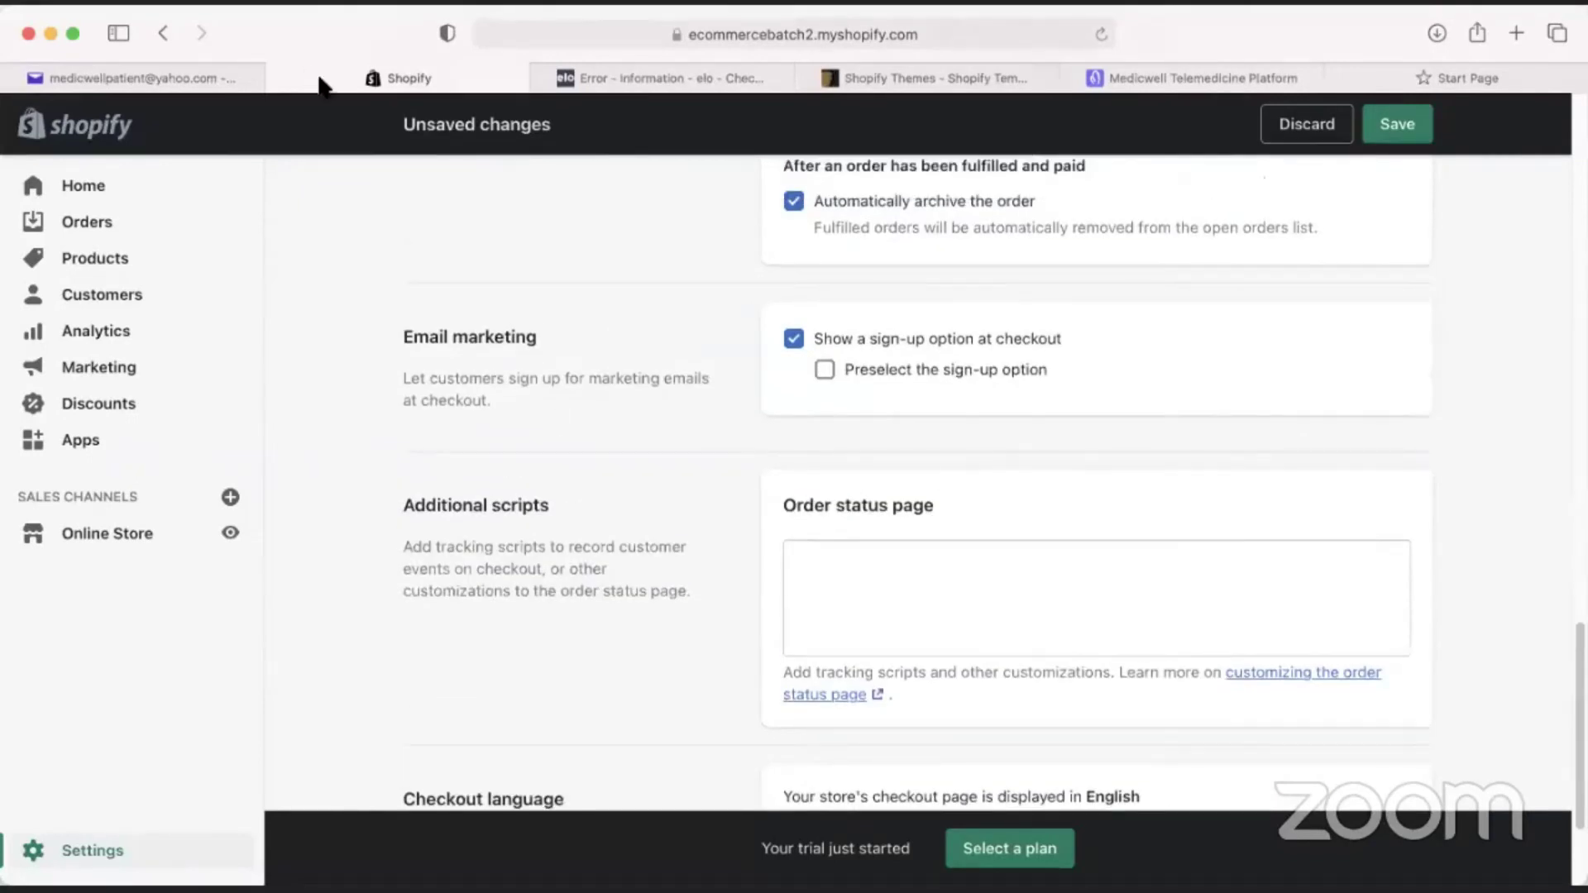
{"action": "scroll", "coordinate": [633, 592], "scroll_direction": "up", "scroll_amount": 1}
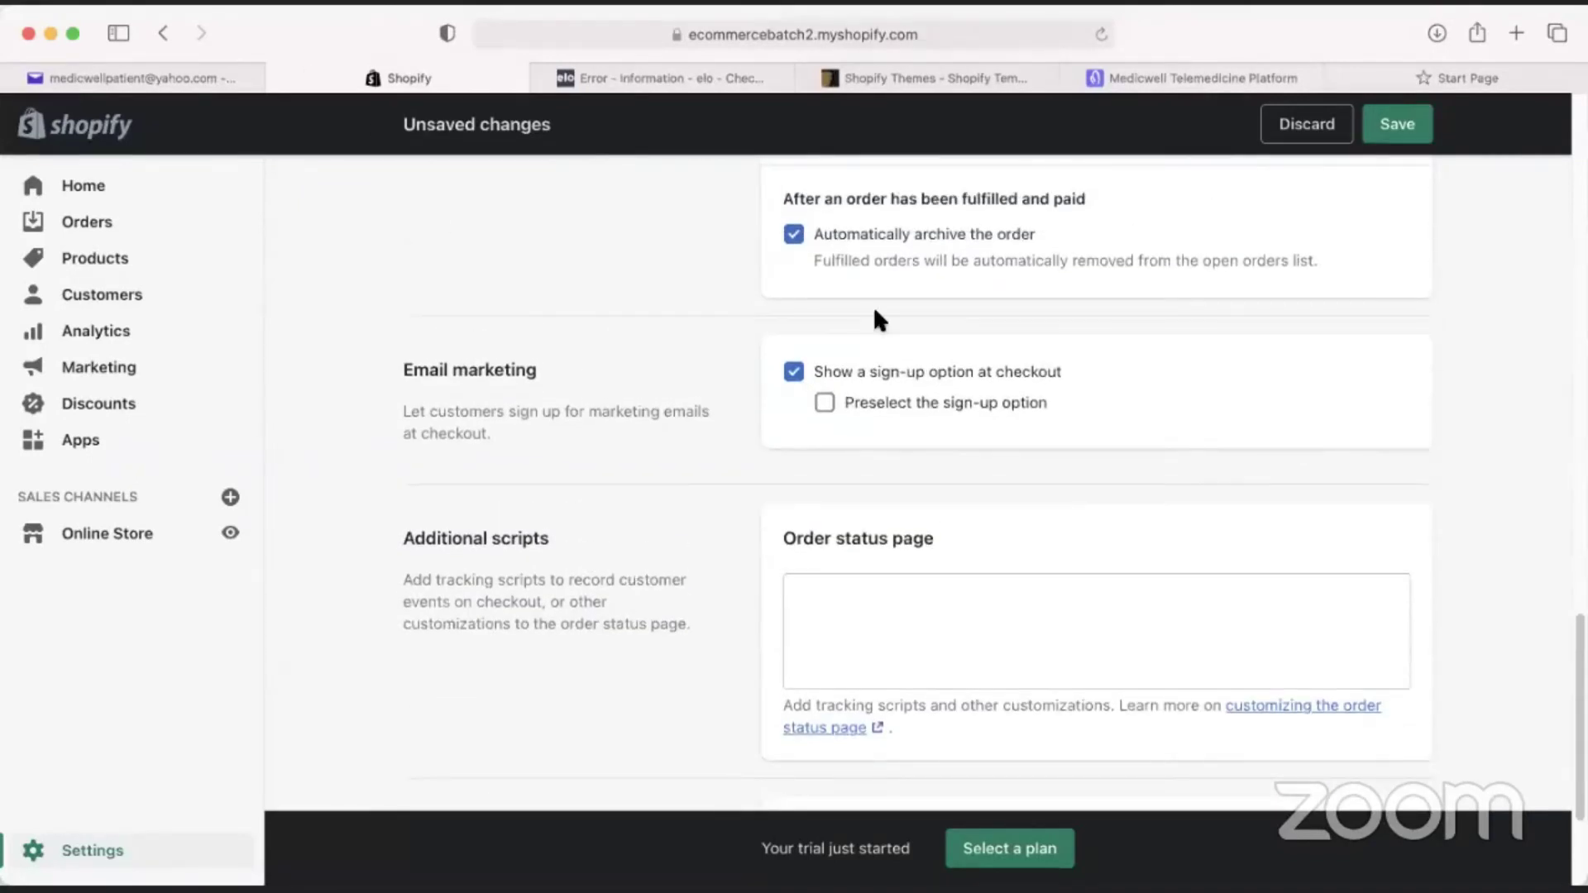
{"action": "left_click", "coordinate": [709, 81]}
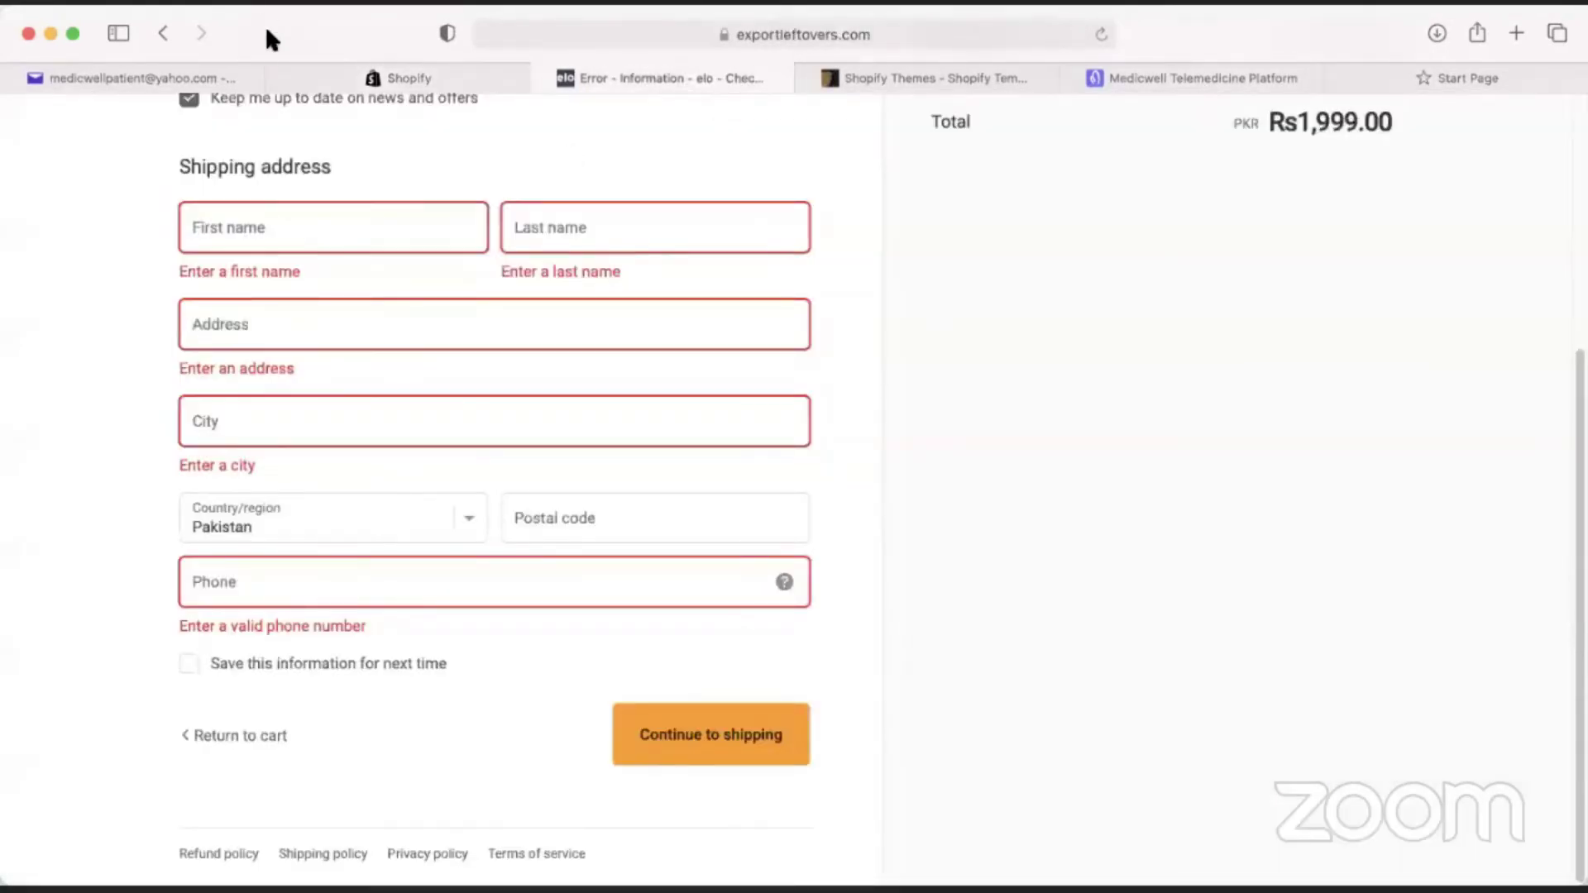
Scroll the elo checkout to the top and return to the Shopify admin window.
{"action": "scroll", "coordinate": [1079, 120], "scroll_direction": "up", "scroll_amount": 5}
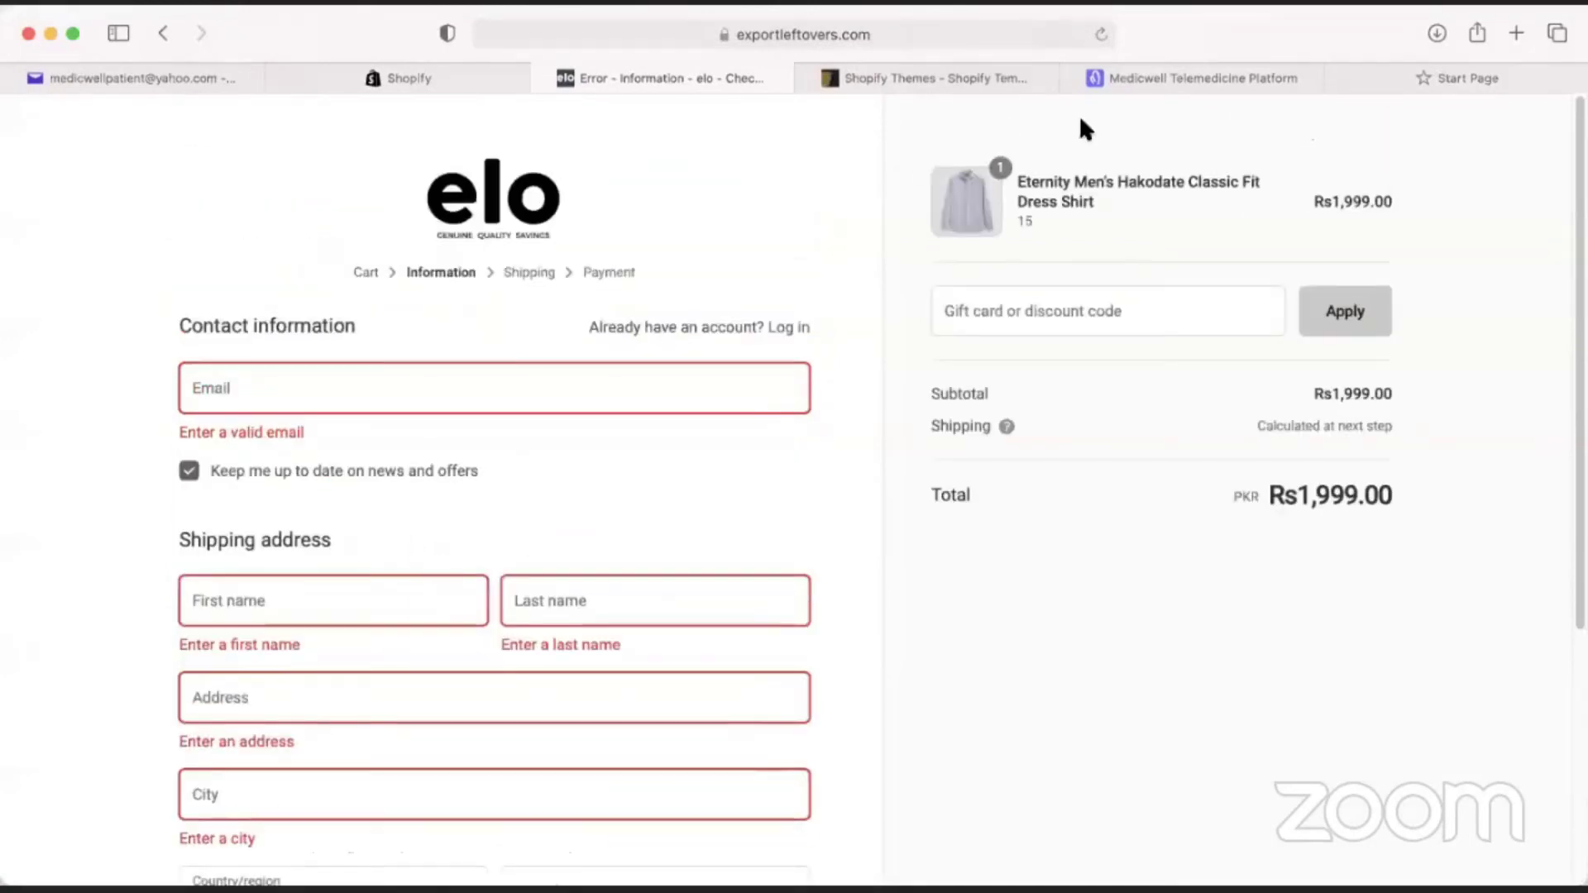
{"action": "key", "text": "ctrl+shift+Tab"}
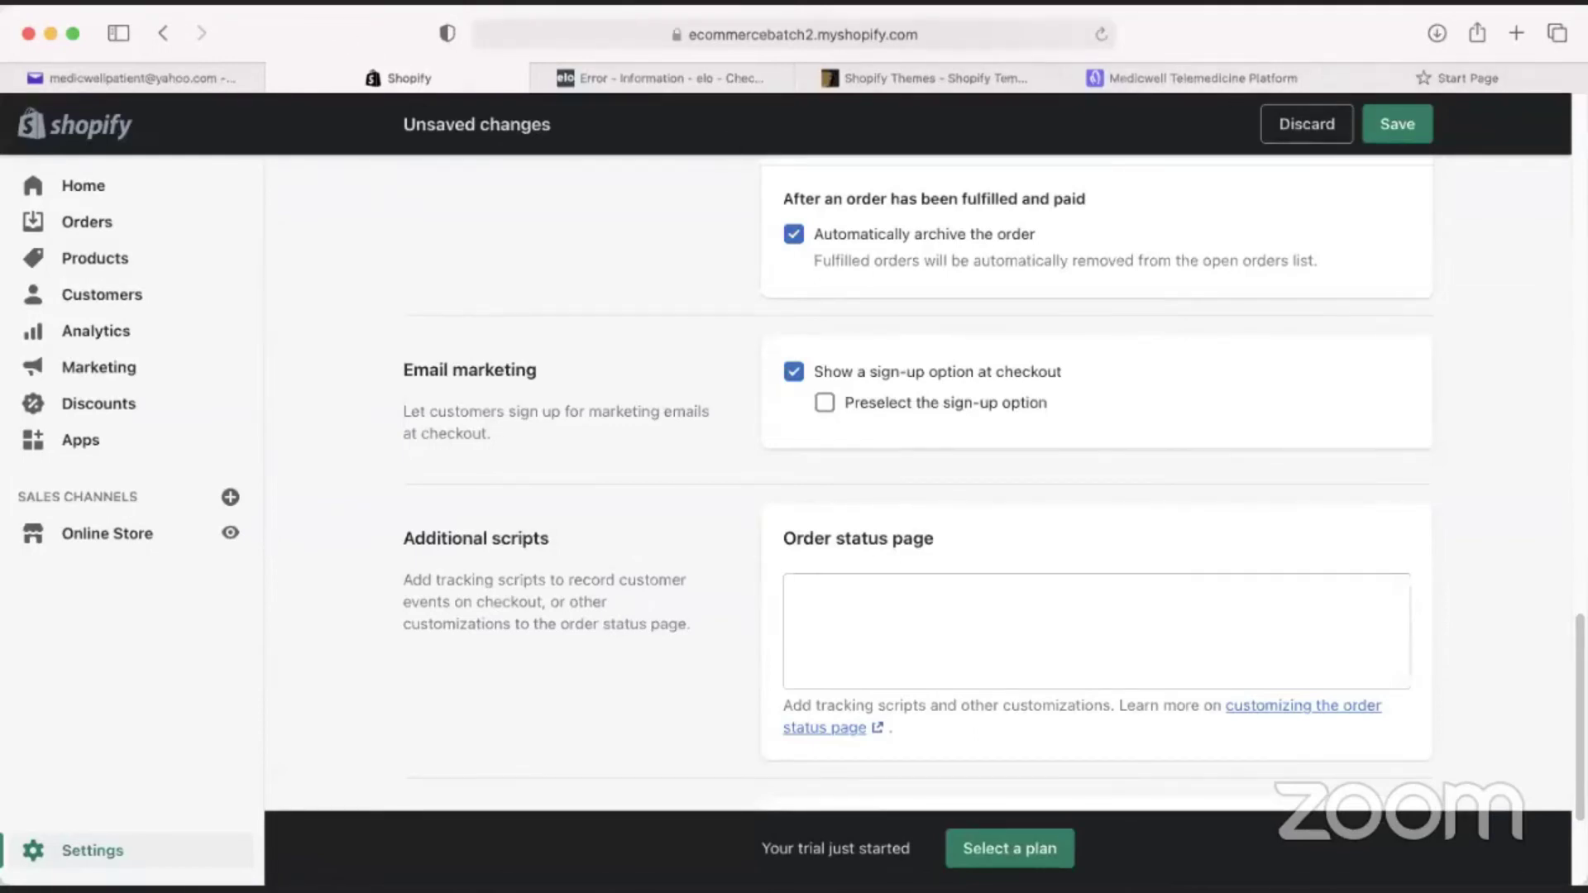
{"action": "left_click", "coordinate": [1547, 28]}
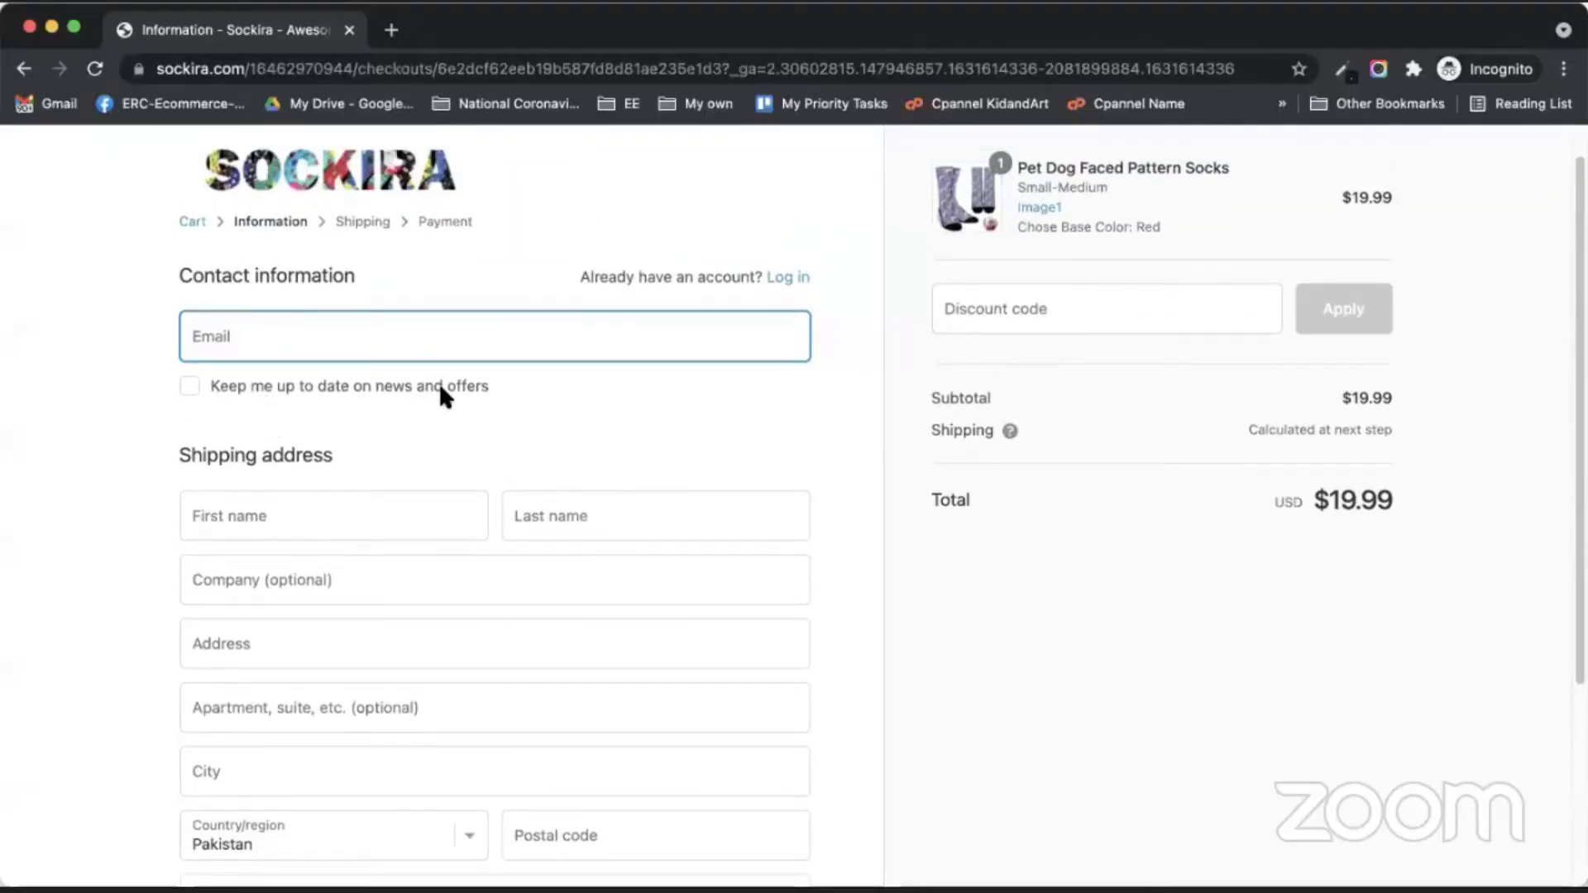
Tick and untick the Sockira newsletter opt-in, then return to Shopify's checkout settings.
{"action": "left_click", "coordinate": [188, 384]}
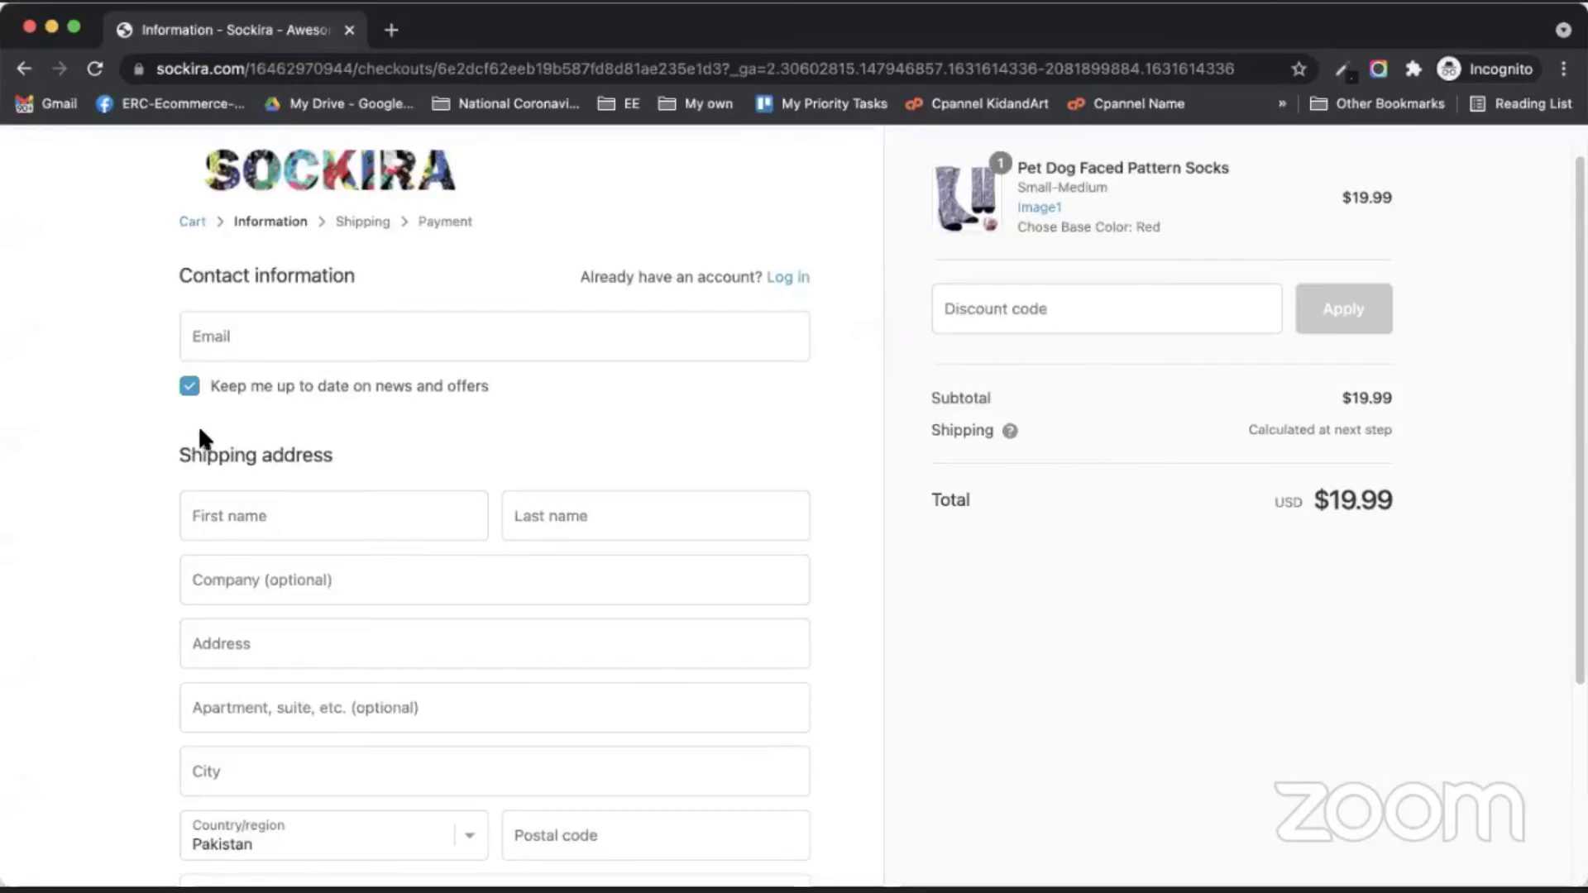
{"action": "left_click", "coordinate": [189, 387]}
{"action": "key", "text": "super+Tab"}
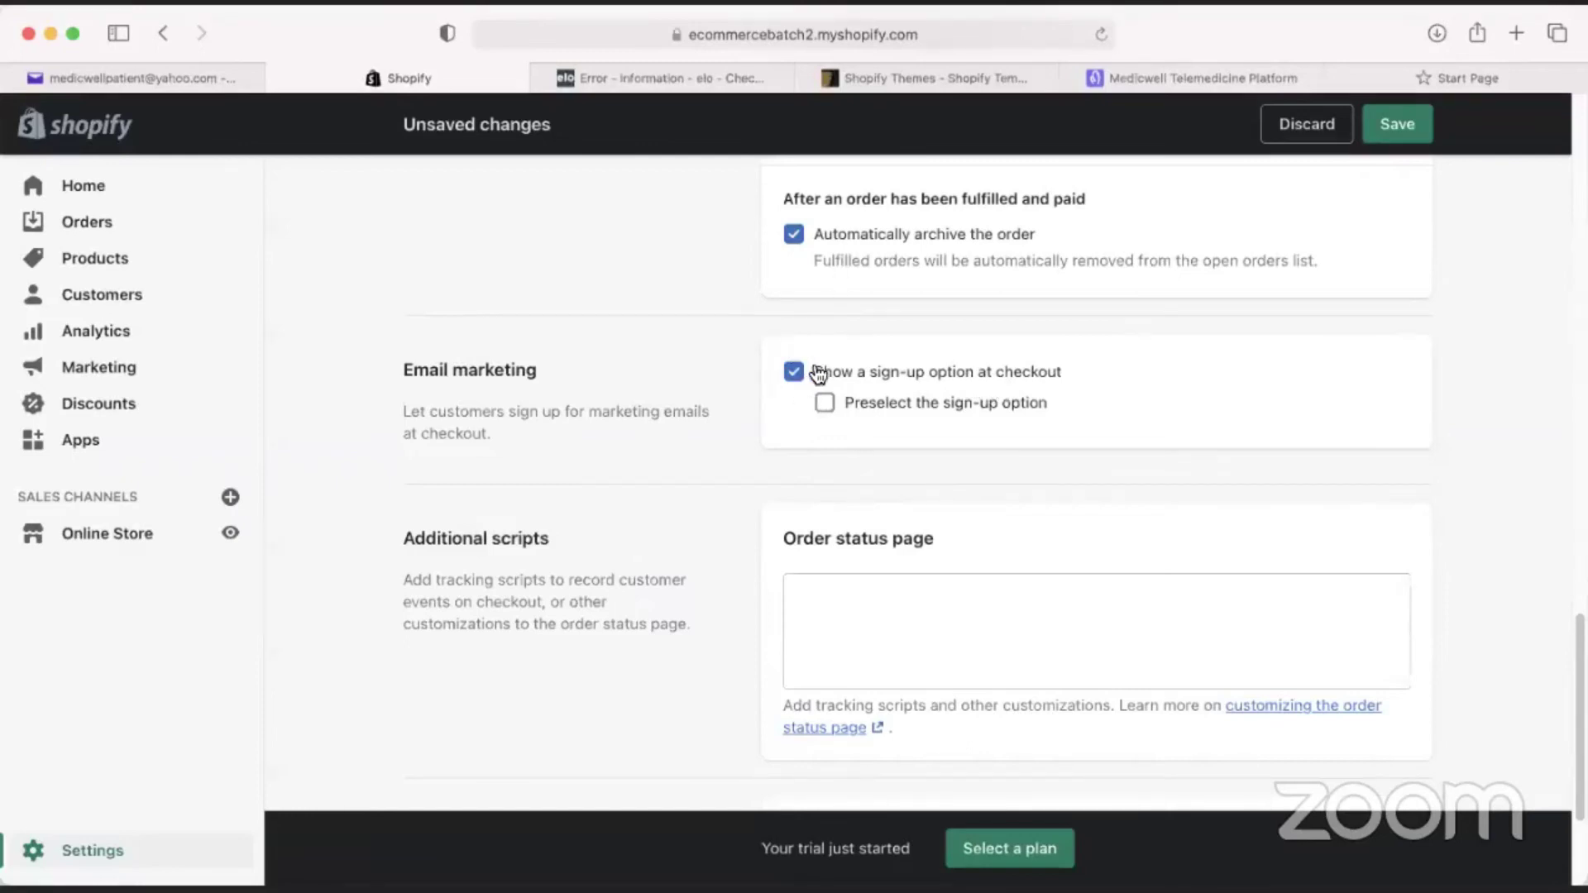
Preselect the checkout email sign-up option and look over the Checkout settings.
{"action": "left_click", "coordinate": [825, 404]}
{"action": "scroll", "coordinate": [949, 486], "scroll_direction": "down", "scroll_amount": 3}
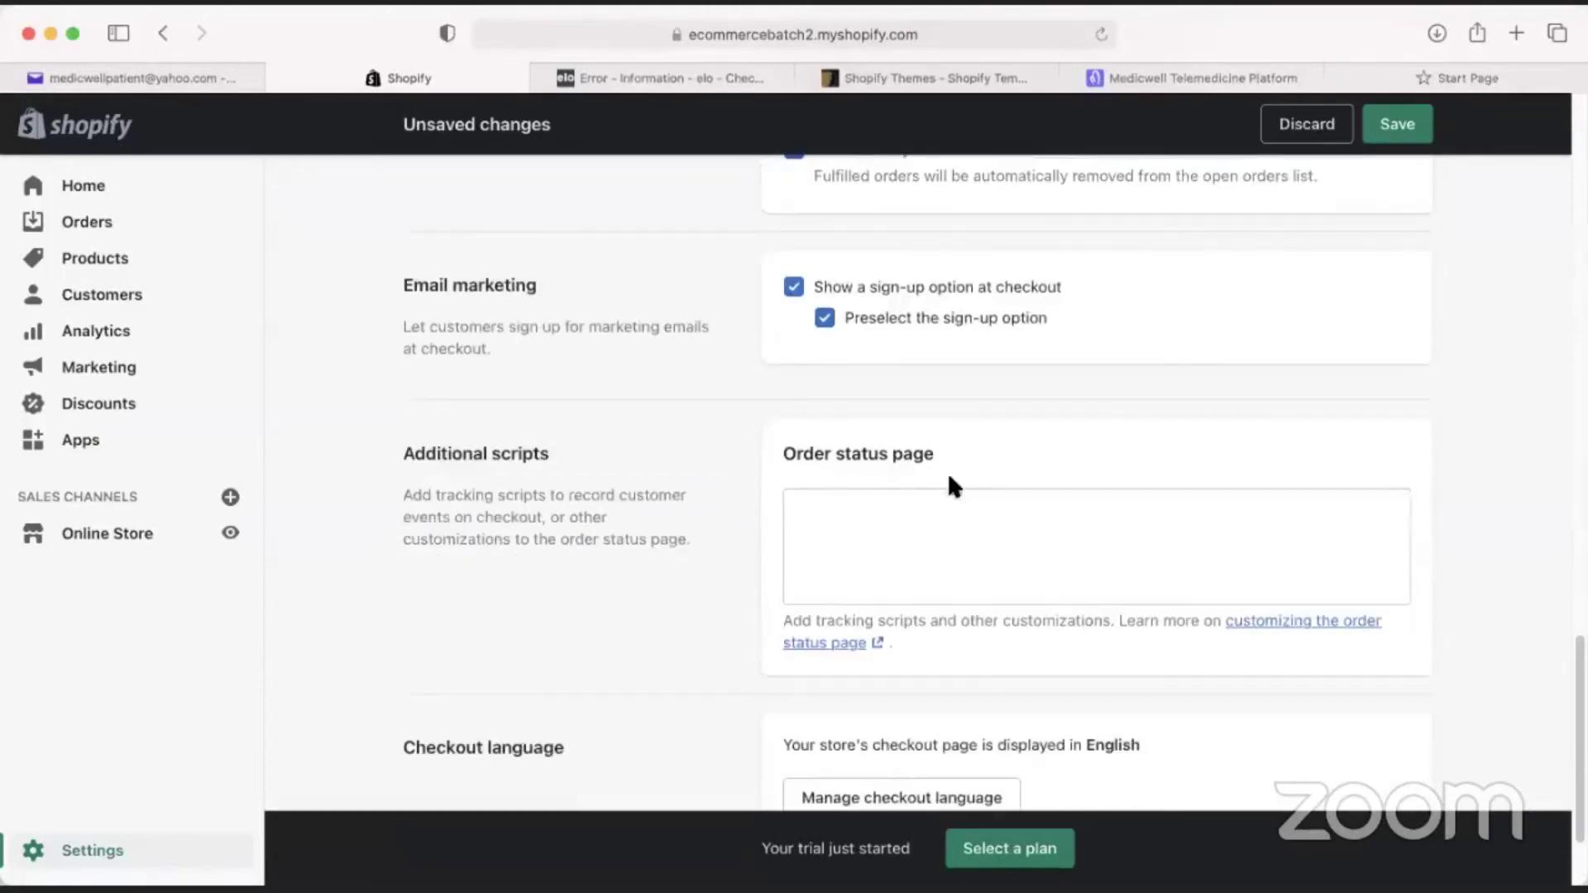
{"action": "scroll", "coordinate": [781, 529], "scroll_direction": "down", "scroll_amount": 2}
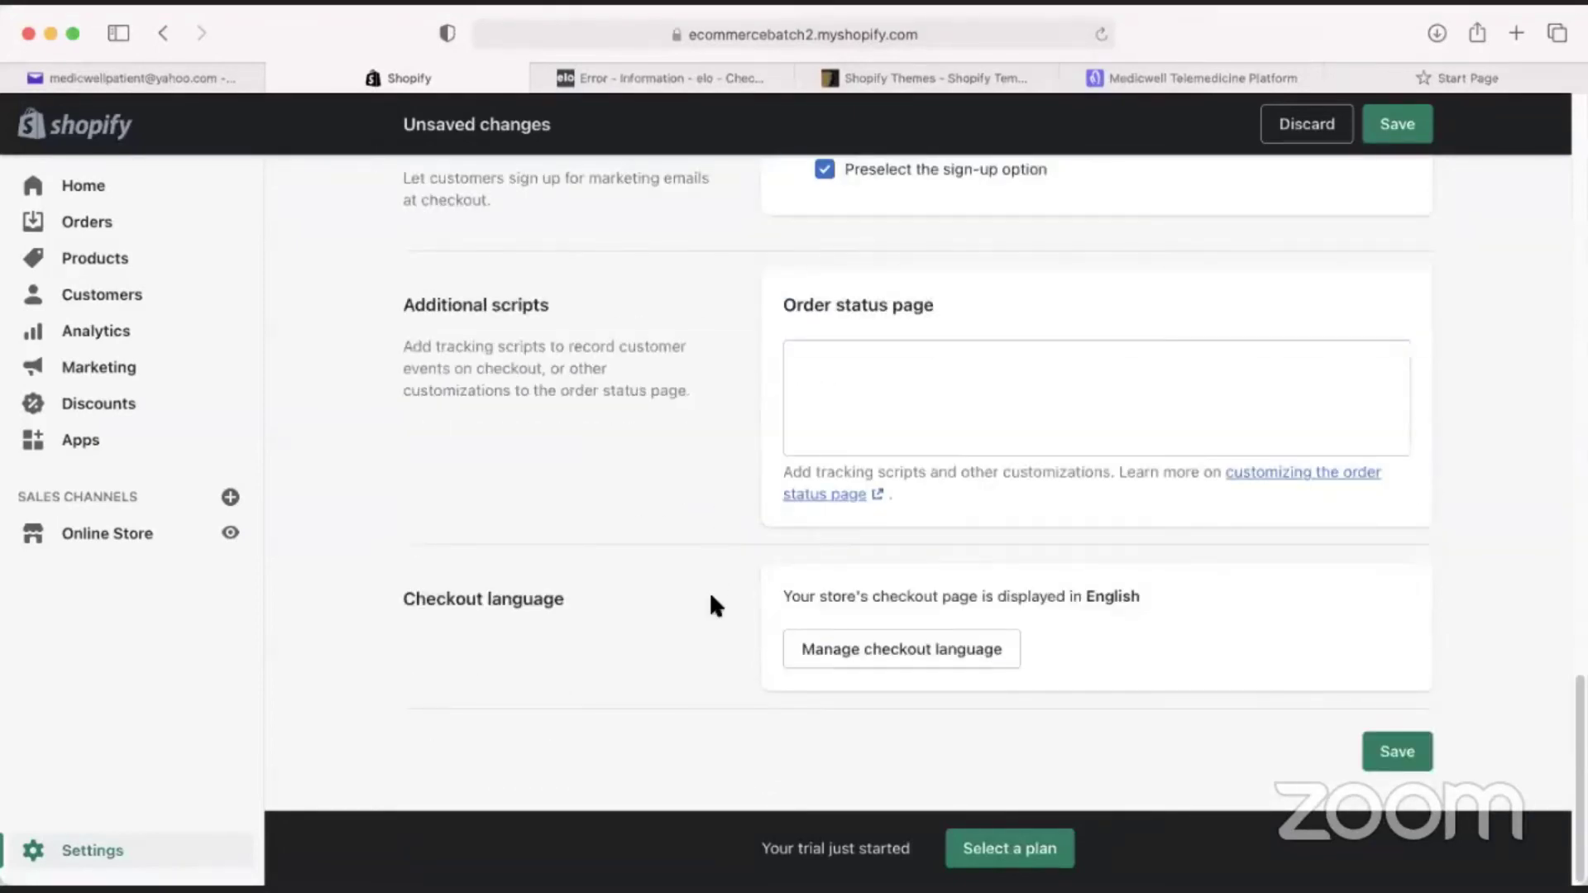
{"action": "scroll", "coordinate": [886, 674], "scroll_direction": "up", "scroll_amount": 12}
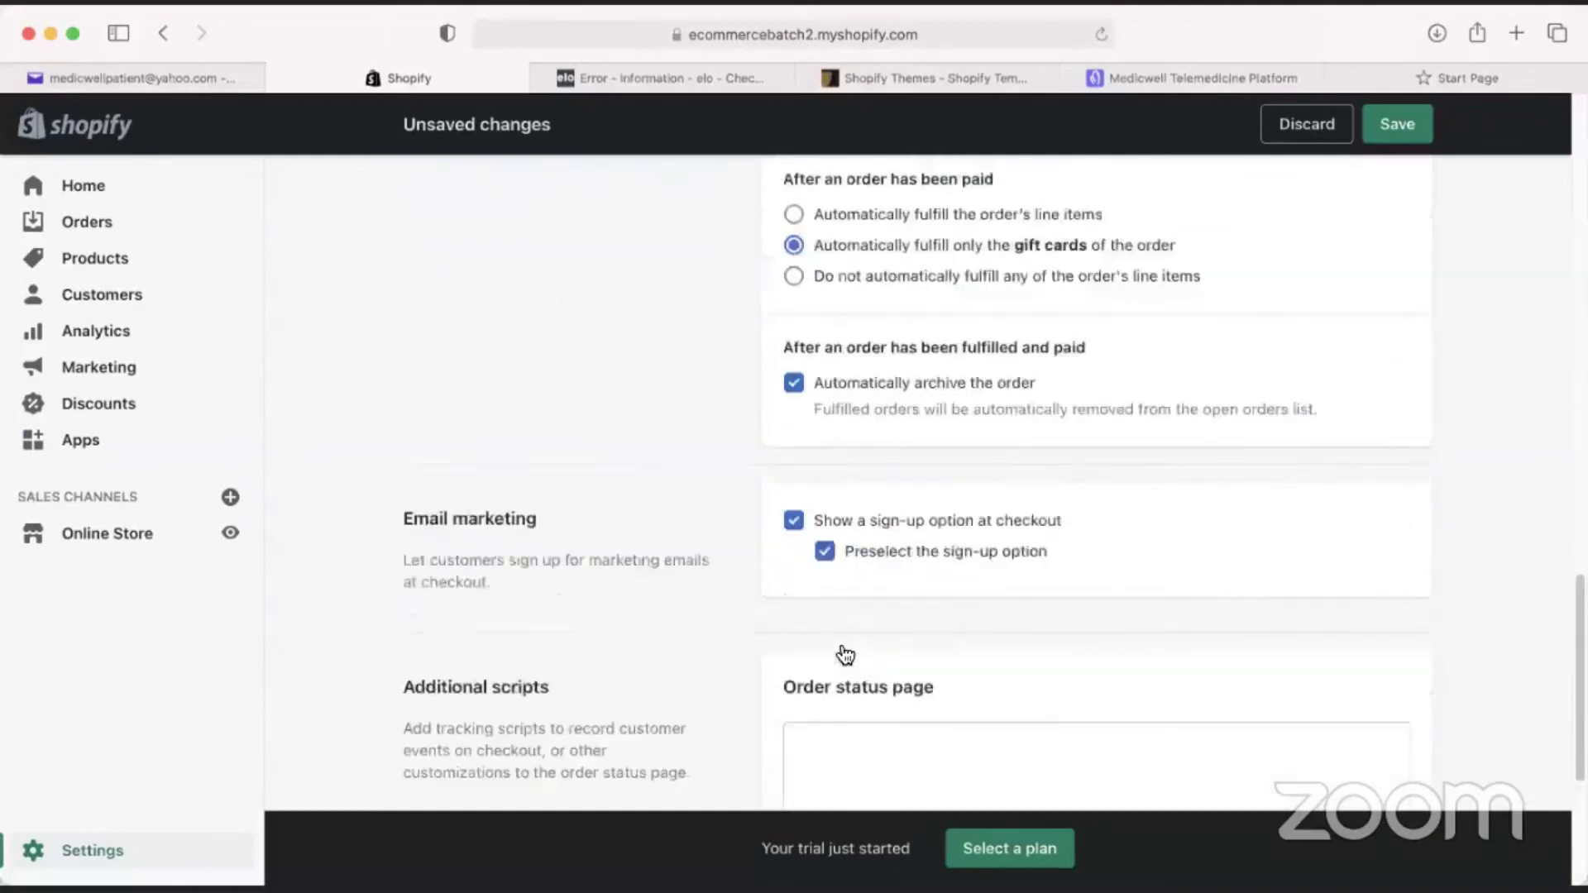
{"action": "scroll", "coordinate": [848, 658], "scroll_direction": "up", "scroll_amount": 10}
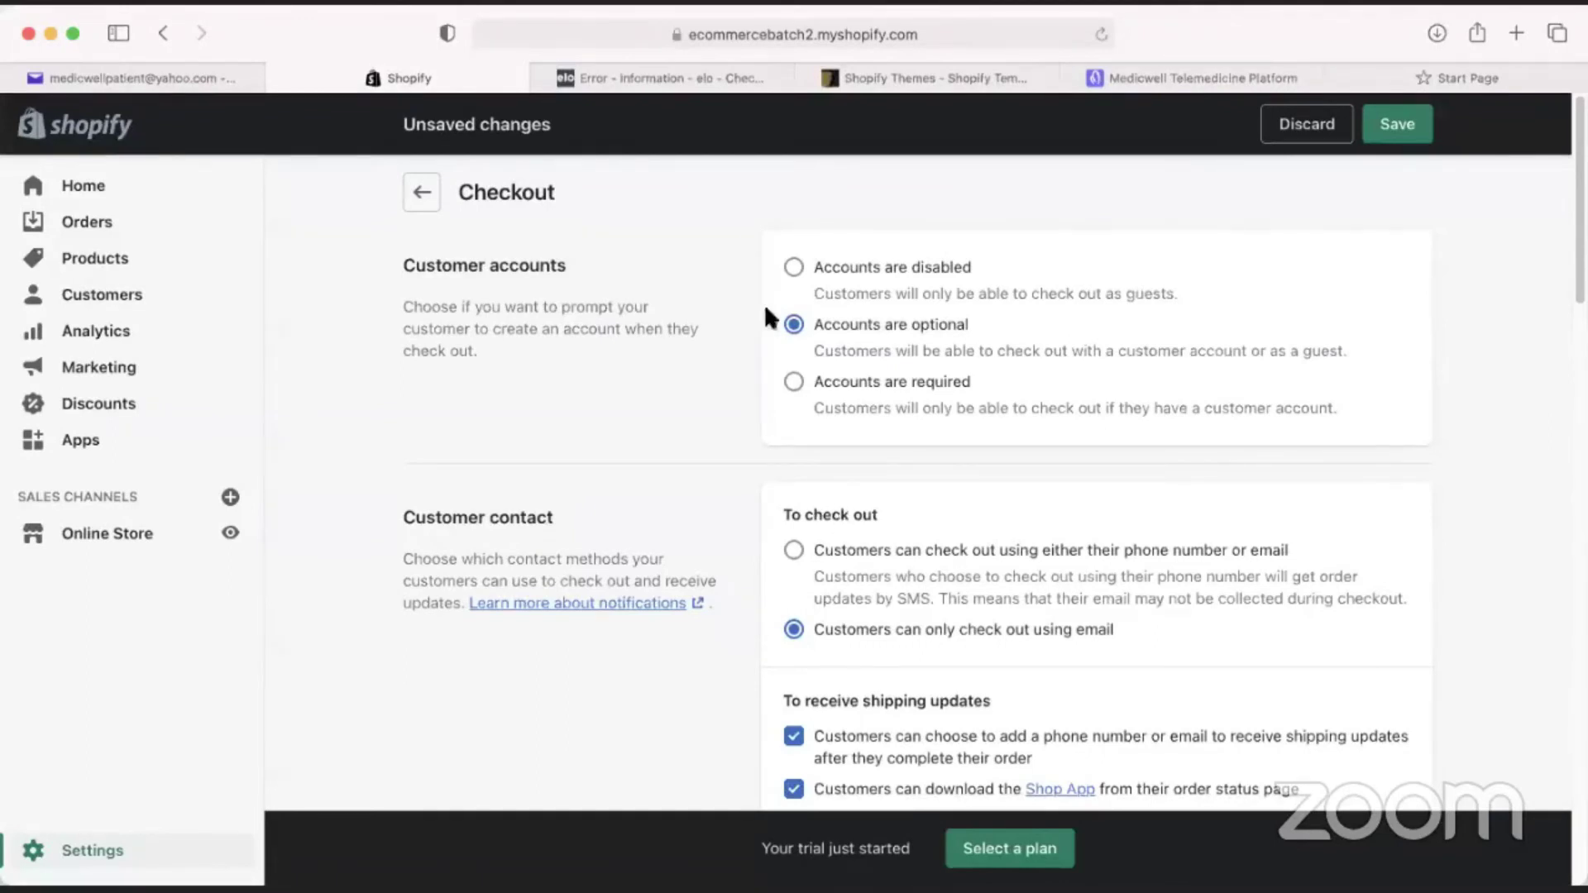
{"action": "scroll", "coordinate": [733, 633], "scroll_direction": "down", "scroll_amount": 3}
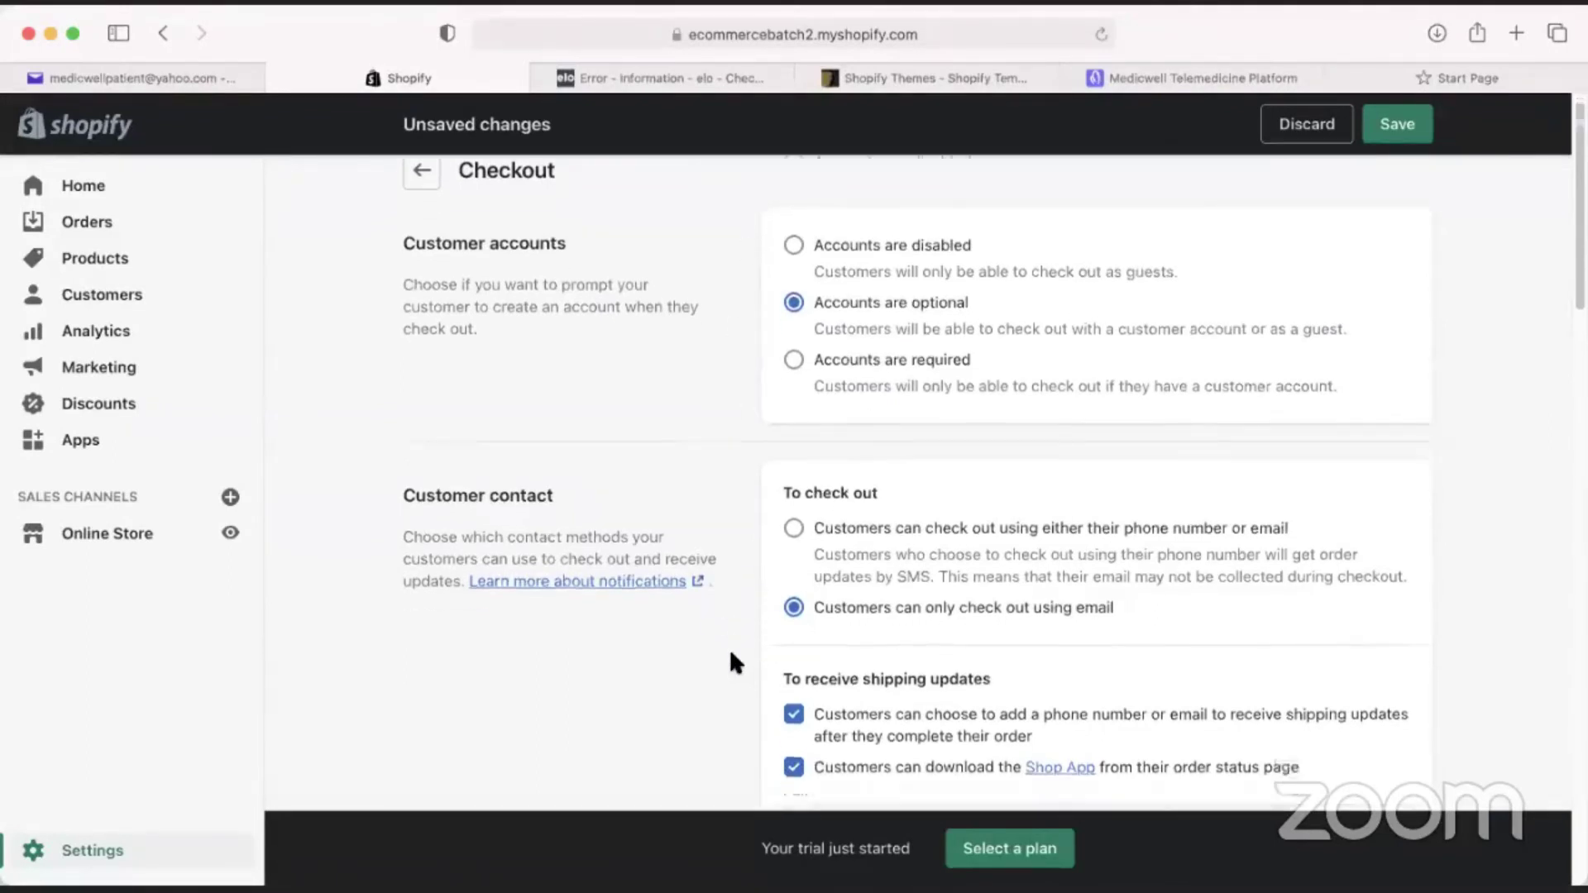
{"action": "scroll", "coordinate": [749, 630], "scroll_direction": "down", "scroll_amount": 3}
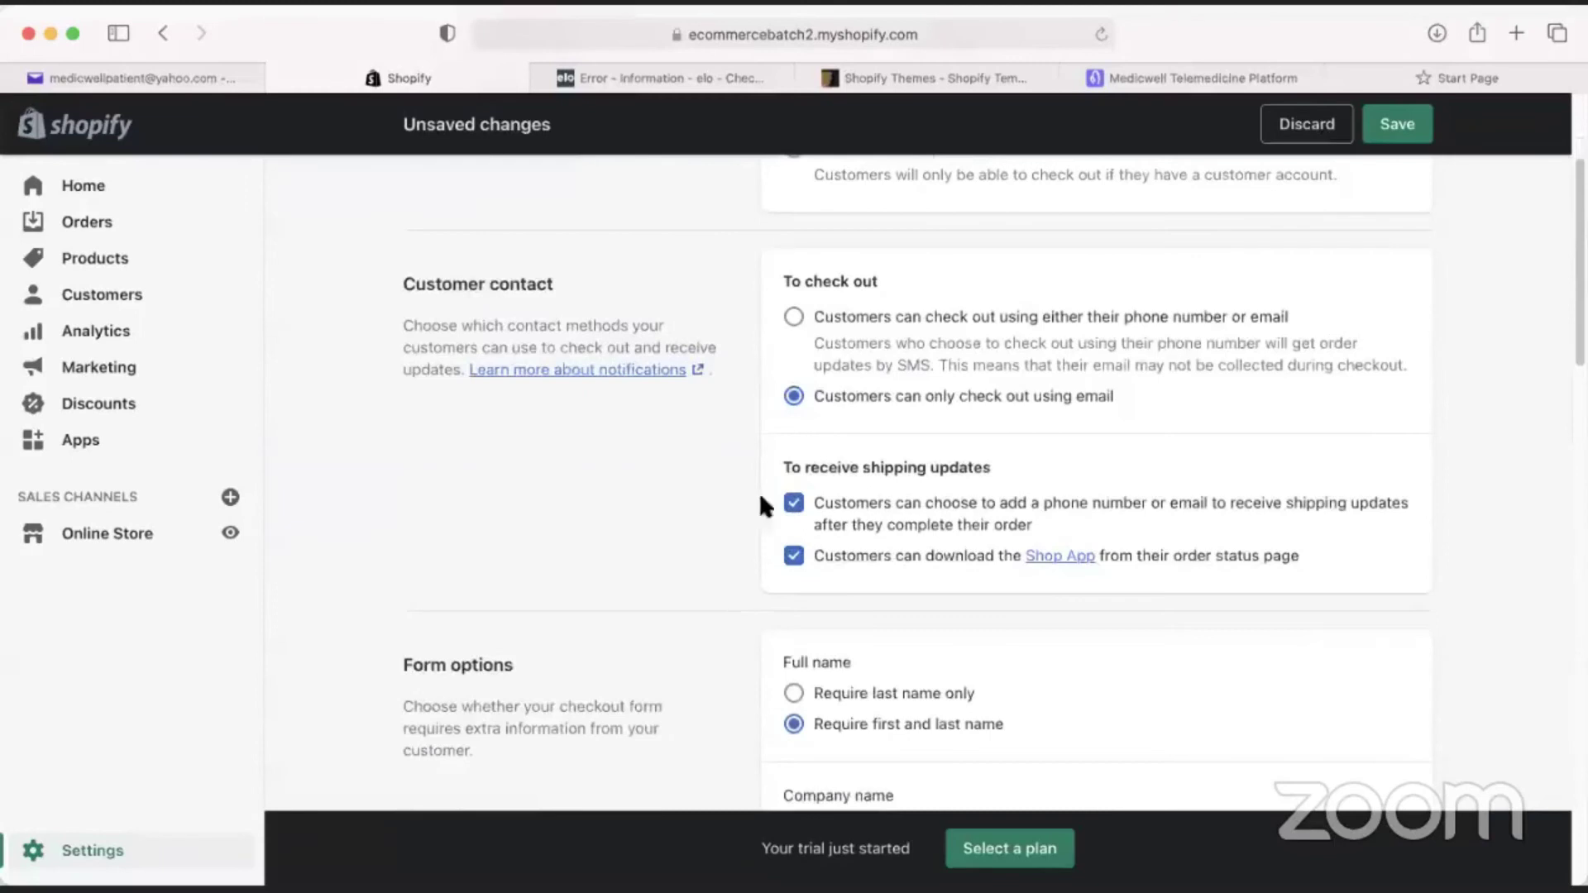
{"action": "scroll", "coordinate": [741, 523], "scroll_direction": "down", "scroll_amount": 10}
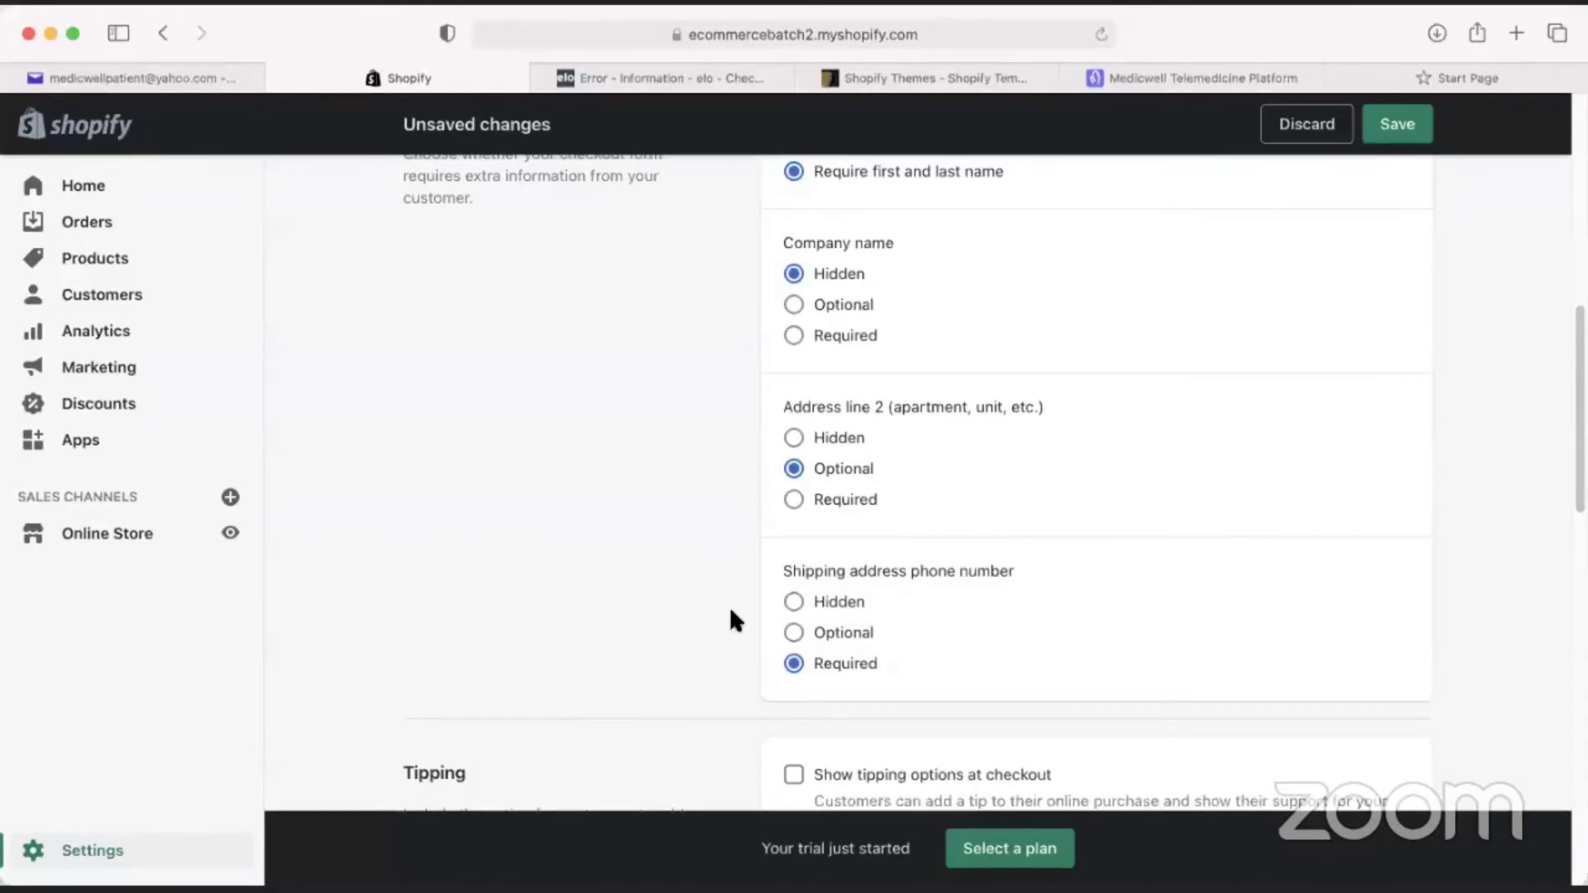
{"action": "scroll", "coordinate": [728, 608], "scroll_direction": "up", "scroll_amount": 10}
{"action": "left_click", "coordinate": [794, 627]}
{"action": "scroll", "coordinate": [751, 588], "scroll_direction": "down", "scroll_amount": 5}
{"action": "scroll", "coordinate": [756, 633], "scroll_direction": "up", "scroll_amount": 3}
{"action": "scroll", "coordinate": [742, 629], "scroll_direction": "up", "scroll_amount": 1}
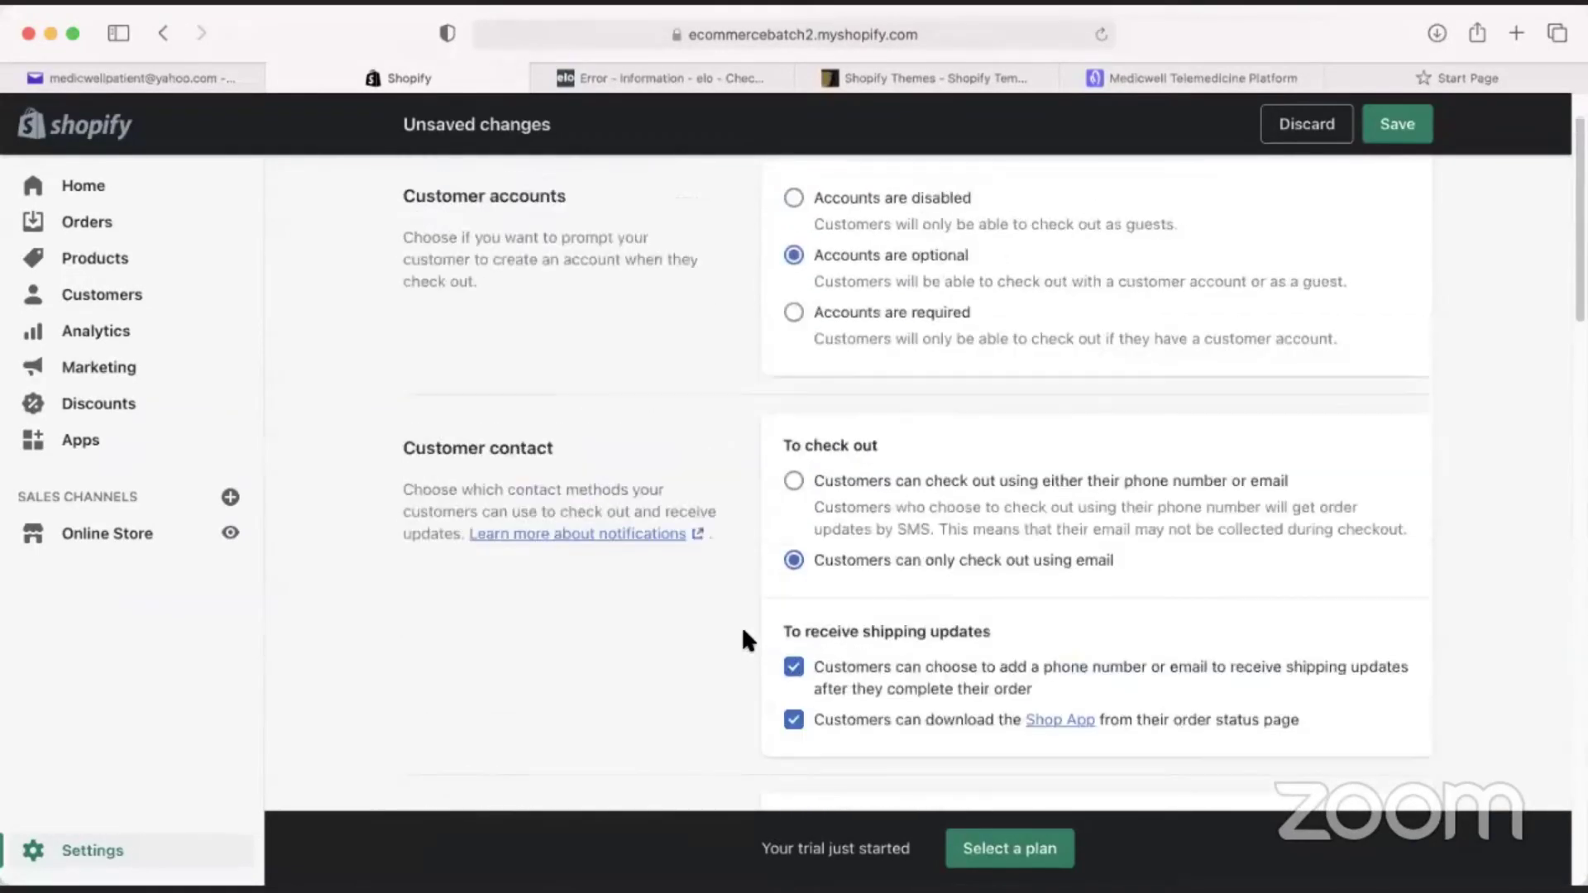
{"action": "scroll", "coordinate": [738, 630], "scroll_direction": "down", "scroll_amount": 5}
{"action": "scroll", "coordinate": [736, 621], "scroll_direction": "down", "scroll_amount": 5}
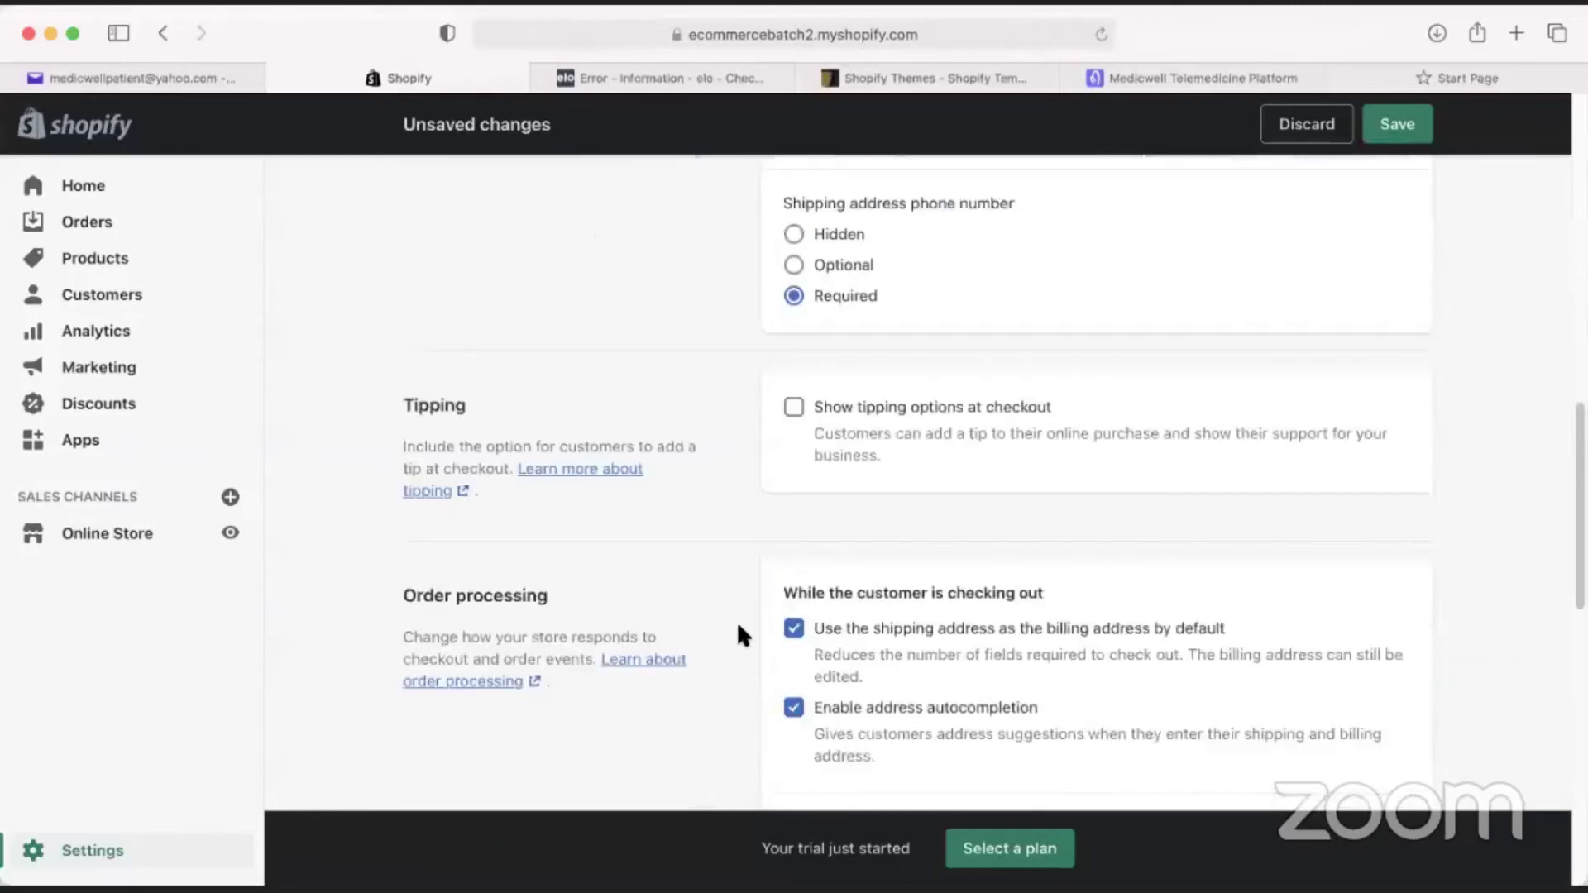
{"action": "scroll", "coordinate": [743, 635], "scroll_direction": "up", "scroll_amount": 15}
{"action": "scroll", "coordinate": [748, 593], "scroll_direction": "down", "scroll_amount": 10}
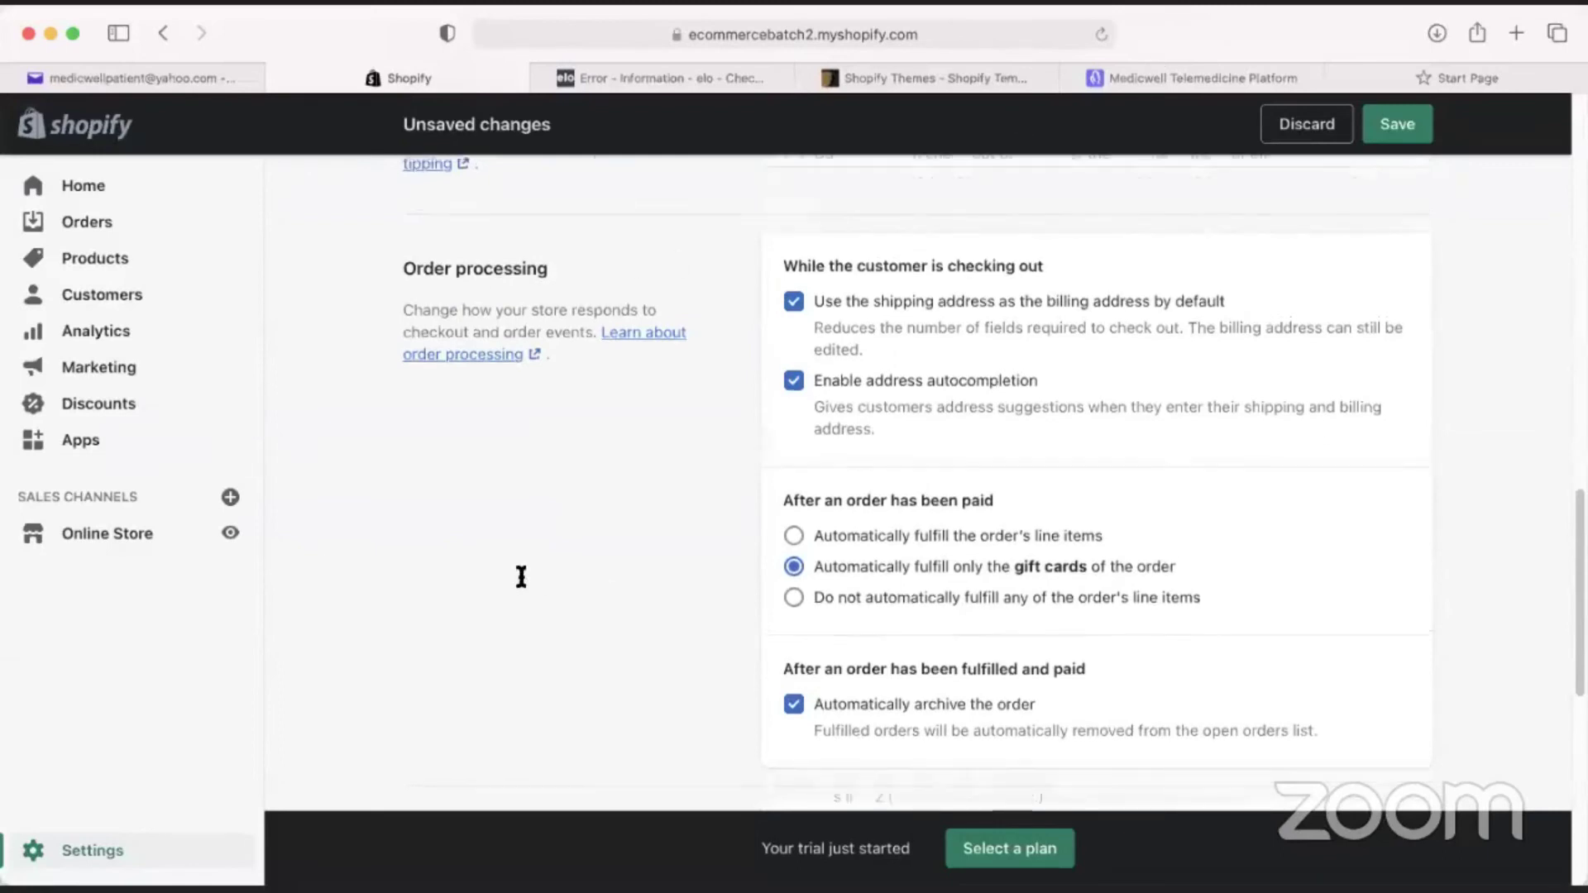
View the store's empty Files page, then go back to the settings list.
{"action": "left_click", "coordinate": [910, 501]}
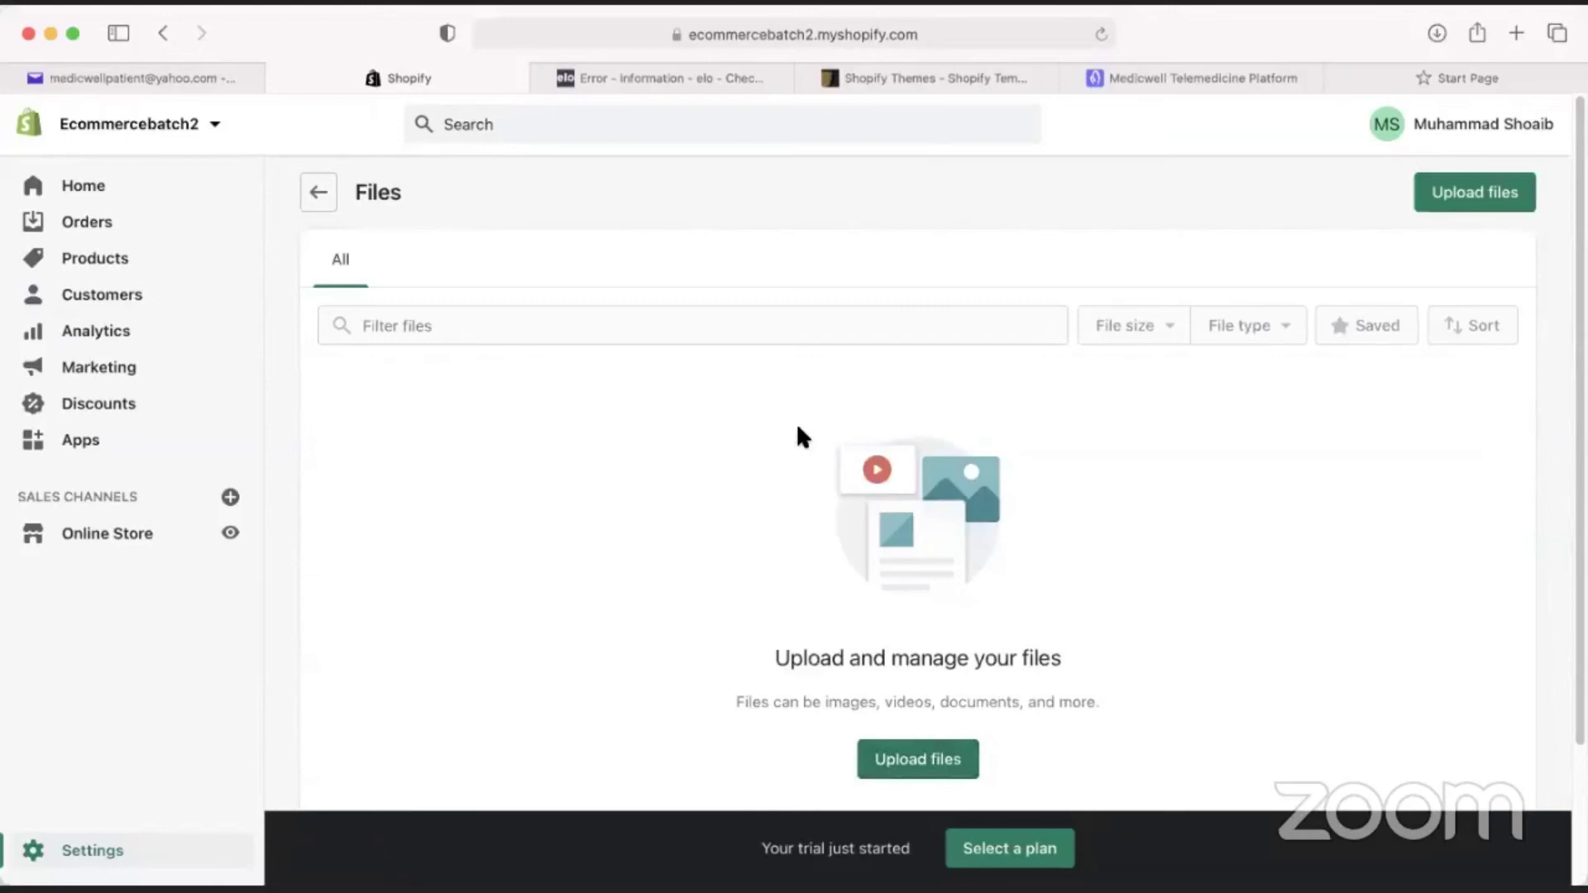
{"action": "scroll", "coordinate": [662, 583], "scroll_direction": "down", "scroll_amount": 2}
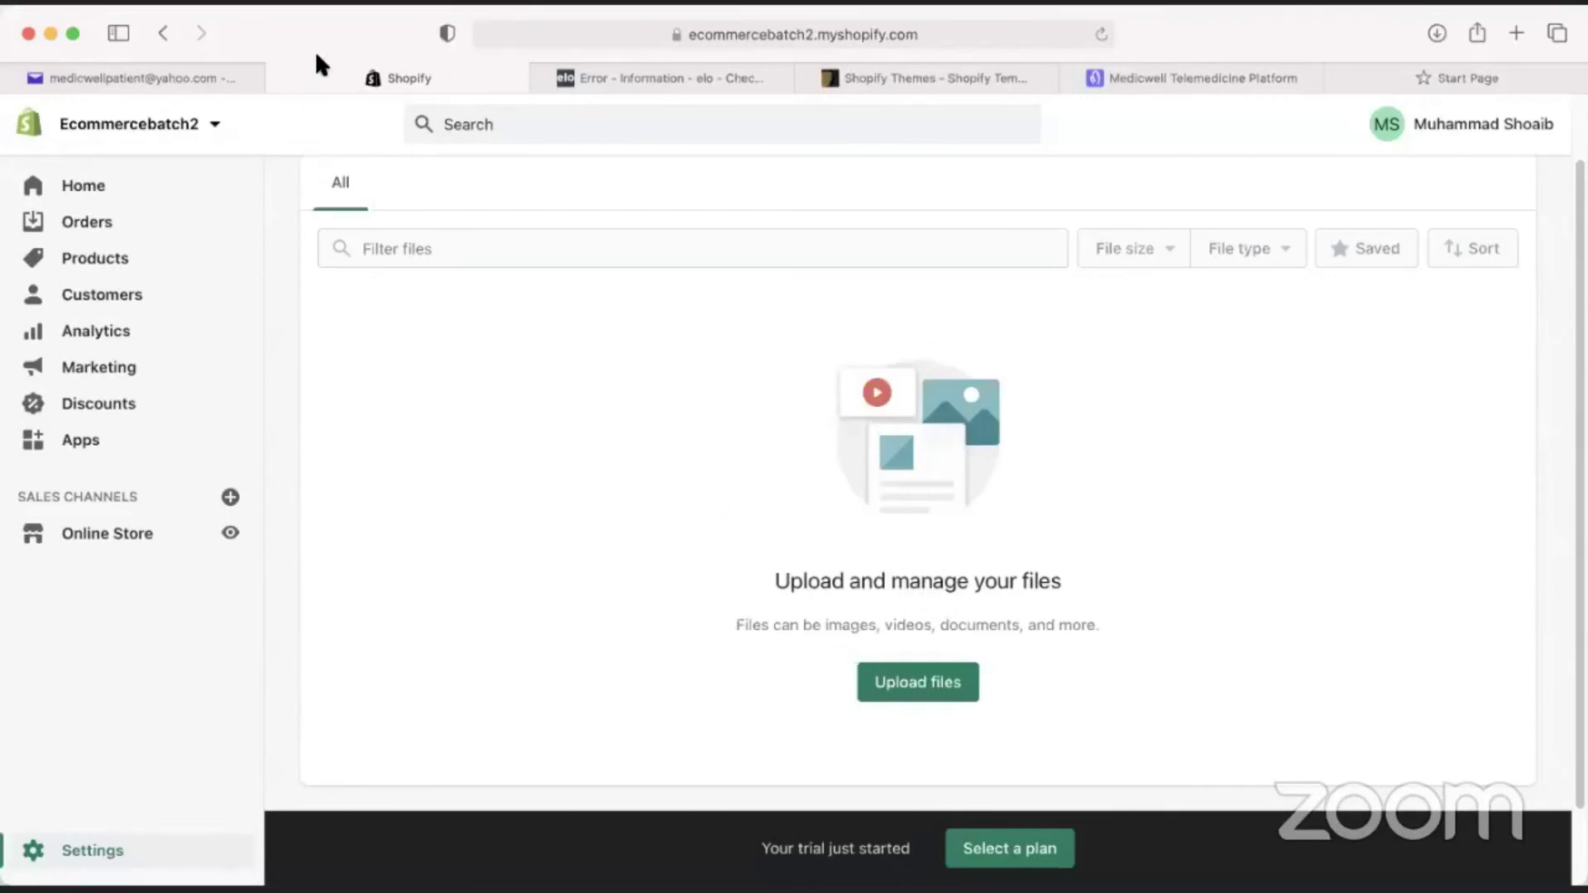
{"action": "scroll", "coordinate": [677, 614], "scroll_direction": "up", "scroll_amount": 2}
{"action": "left_click", "coordinate": [314, 202]}
Review the Billing page, highlighting the $0.00 subscription charges, then return to Settings.
{"action": "left_click", "coordinate": [1183, 457]}
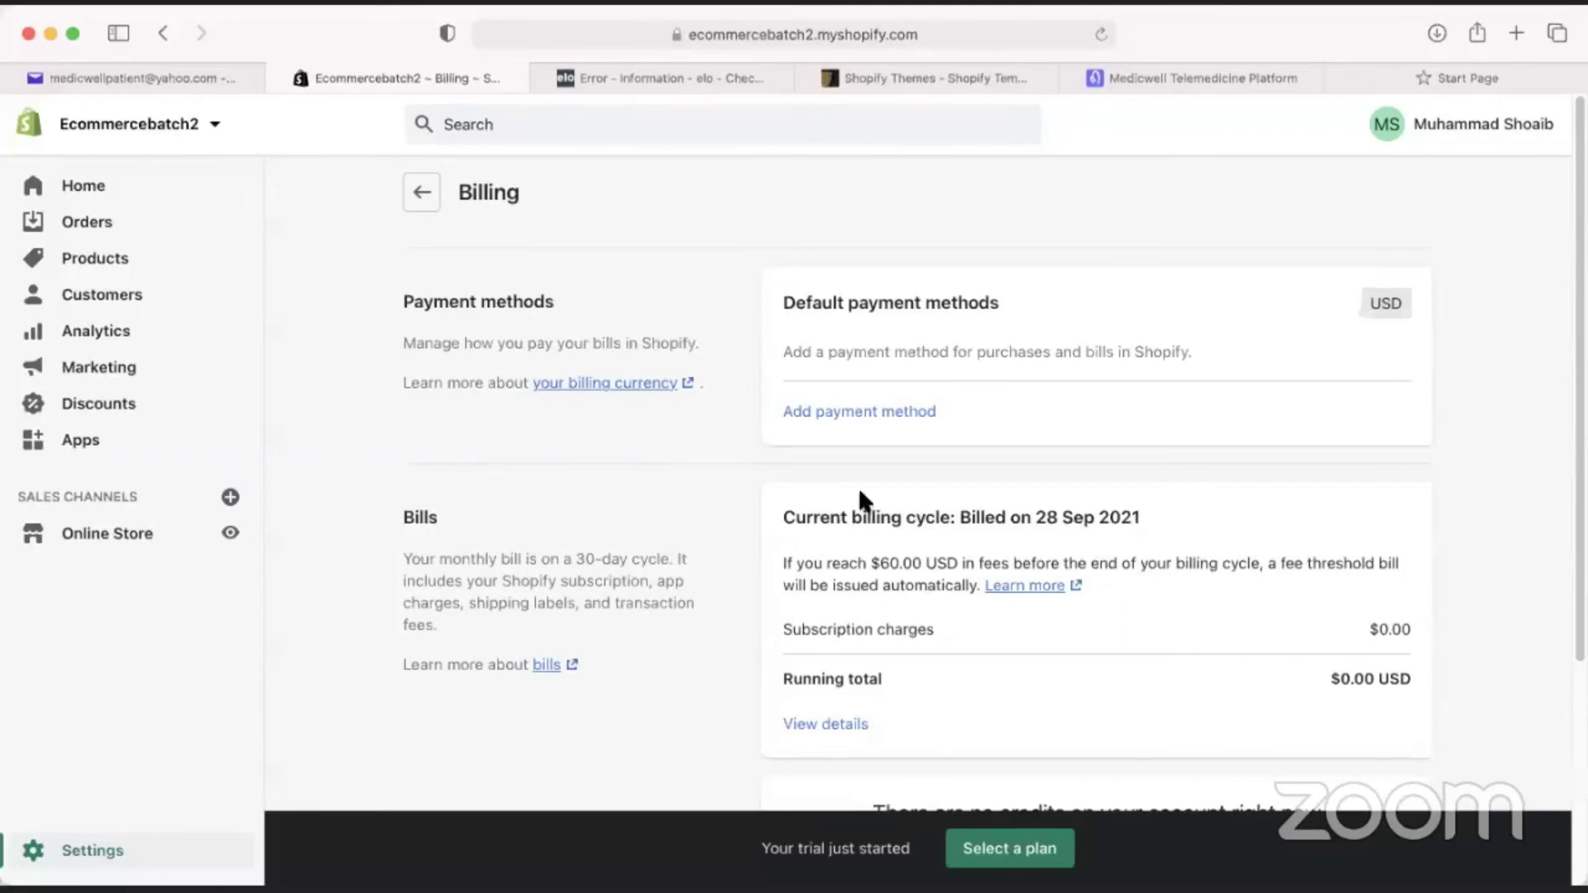
{"action": "scroll", "coordinate": [821, 522], "scroll_direction": "down", "scroll_amount": 3}
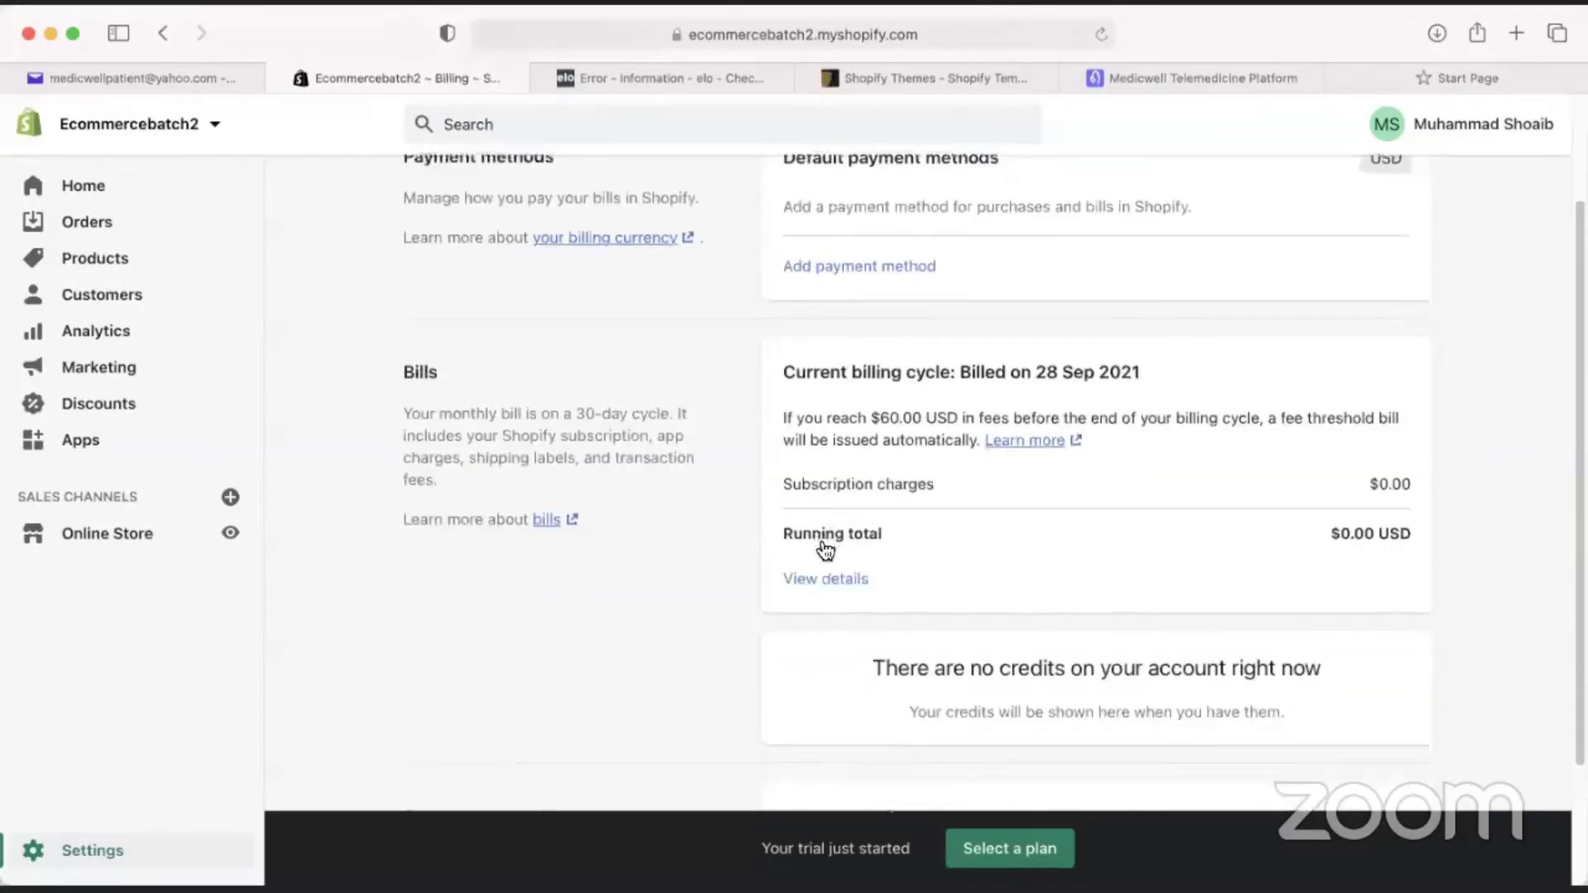
{"action": "scroll", "coordinate": [822, 549], "scroll_direction": "down", "scroll_amount": 1}
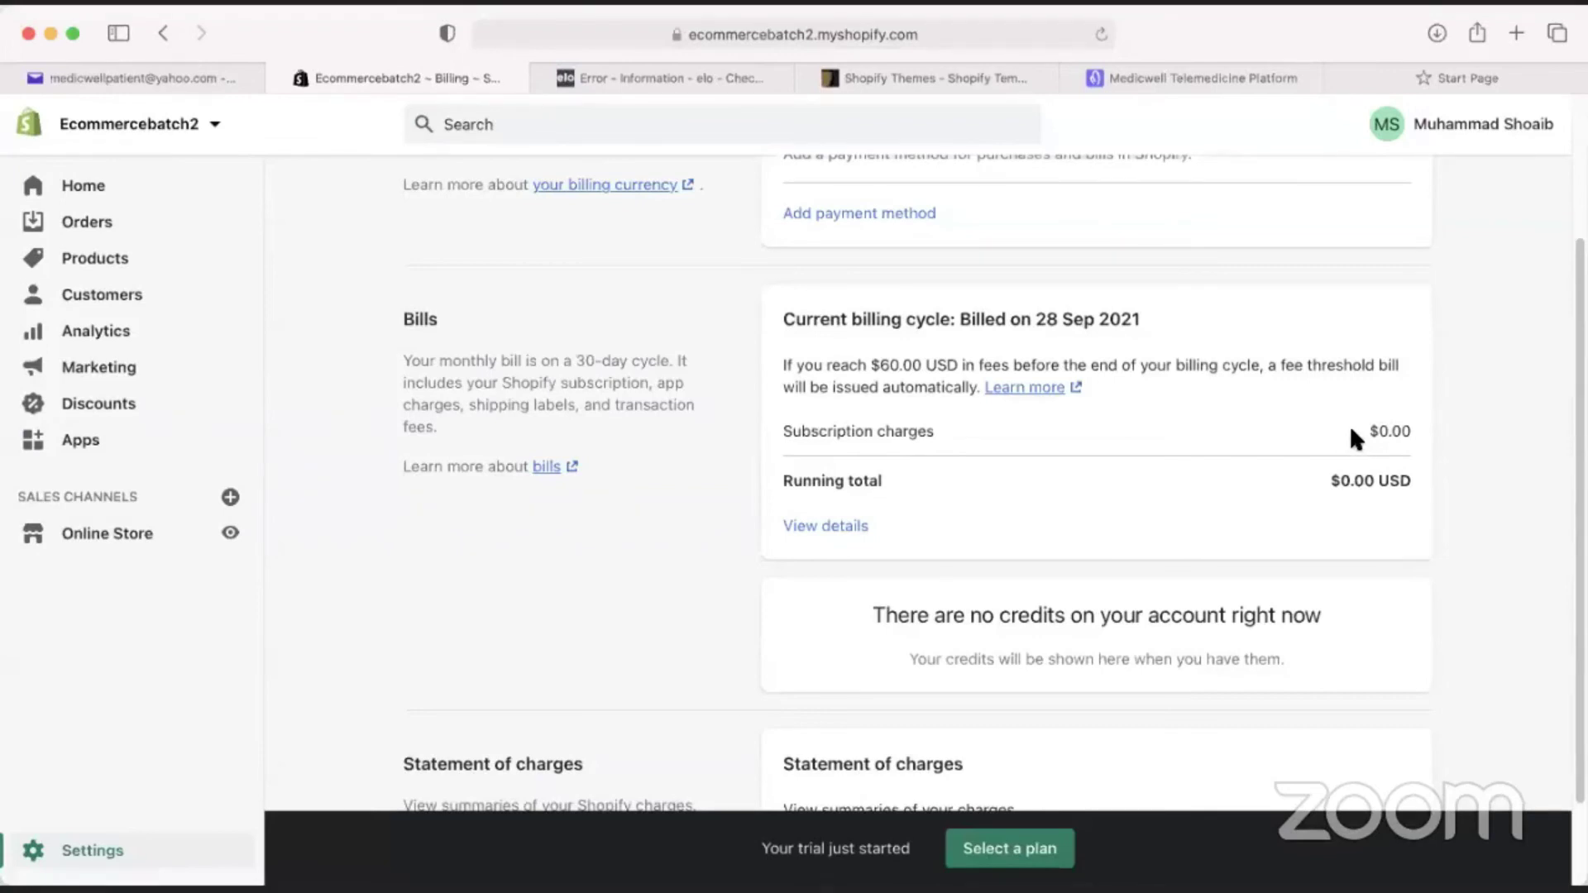
{"action": "left_click_drag", "start_coordinate": [1367, 431], "coordinate": [1397, 432]}
{"action": "scroll", "coordinate": [857, 613], "scroll_direction": "down", "scroll_amount": 3}
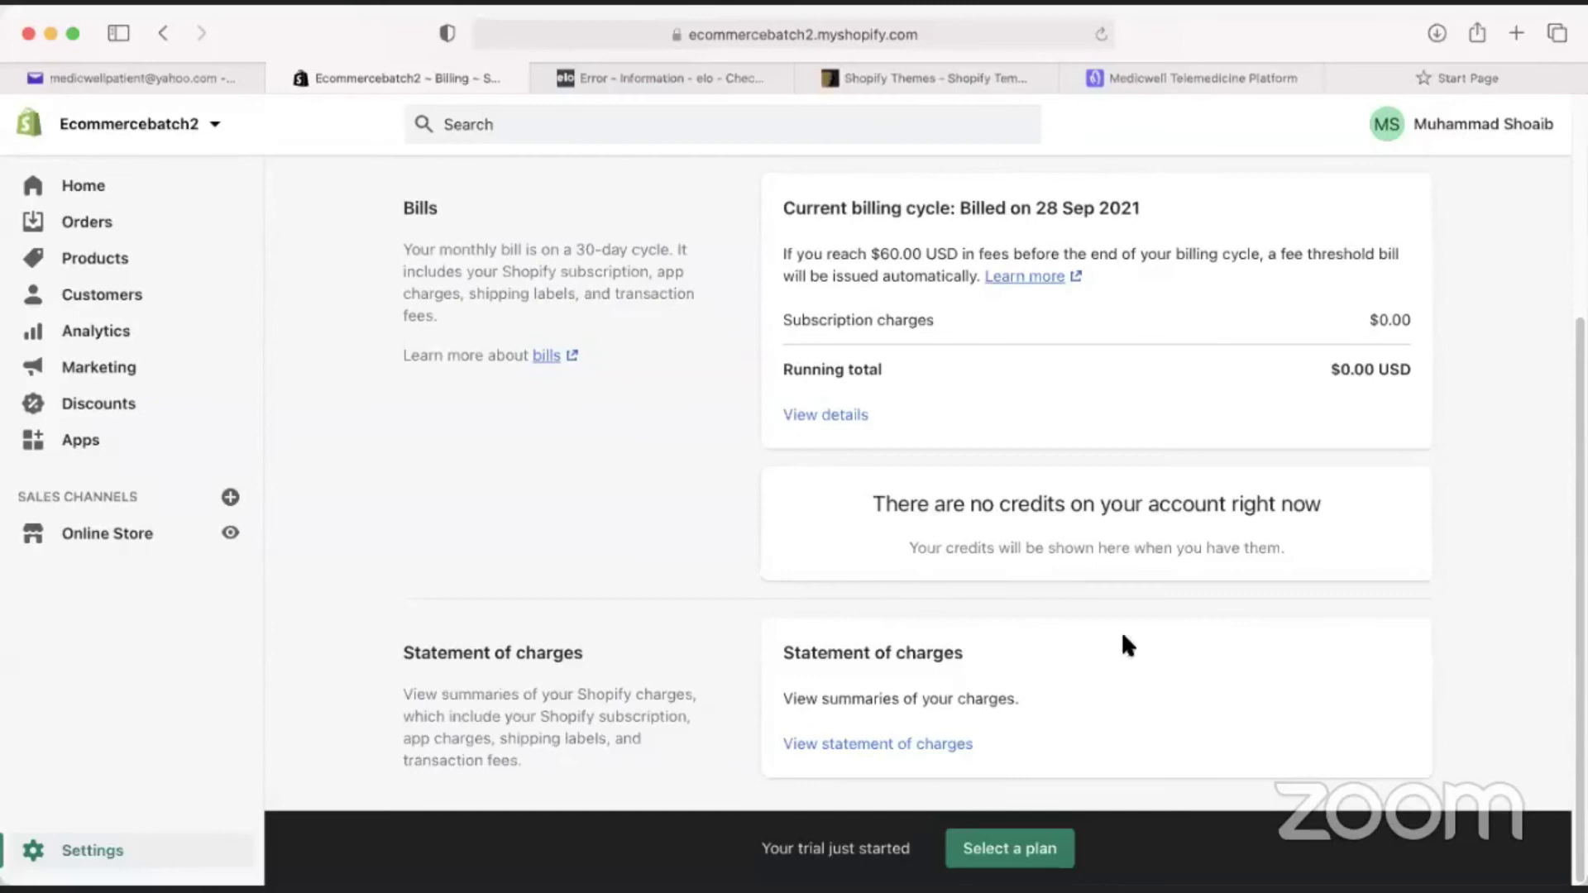
{"action": "scroll", "coordinate": [1175, 661], "scroll_direction": "up", "scroll_amount": 2}
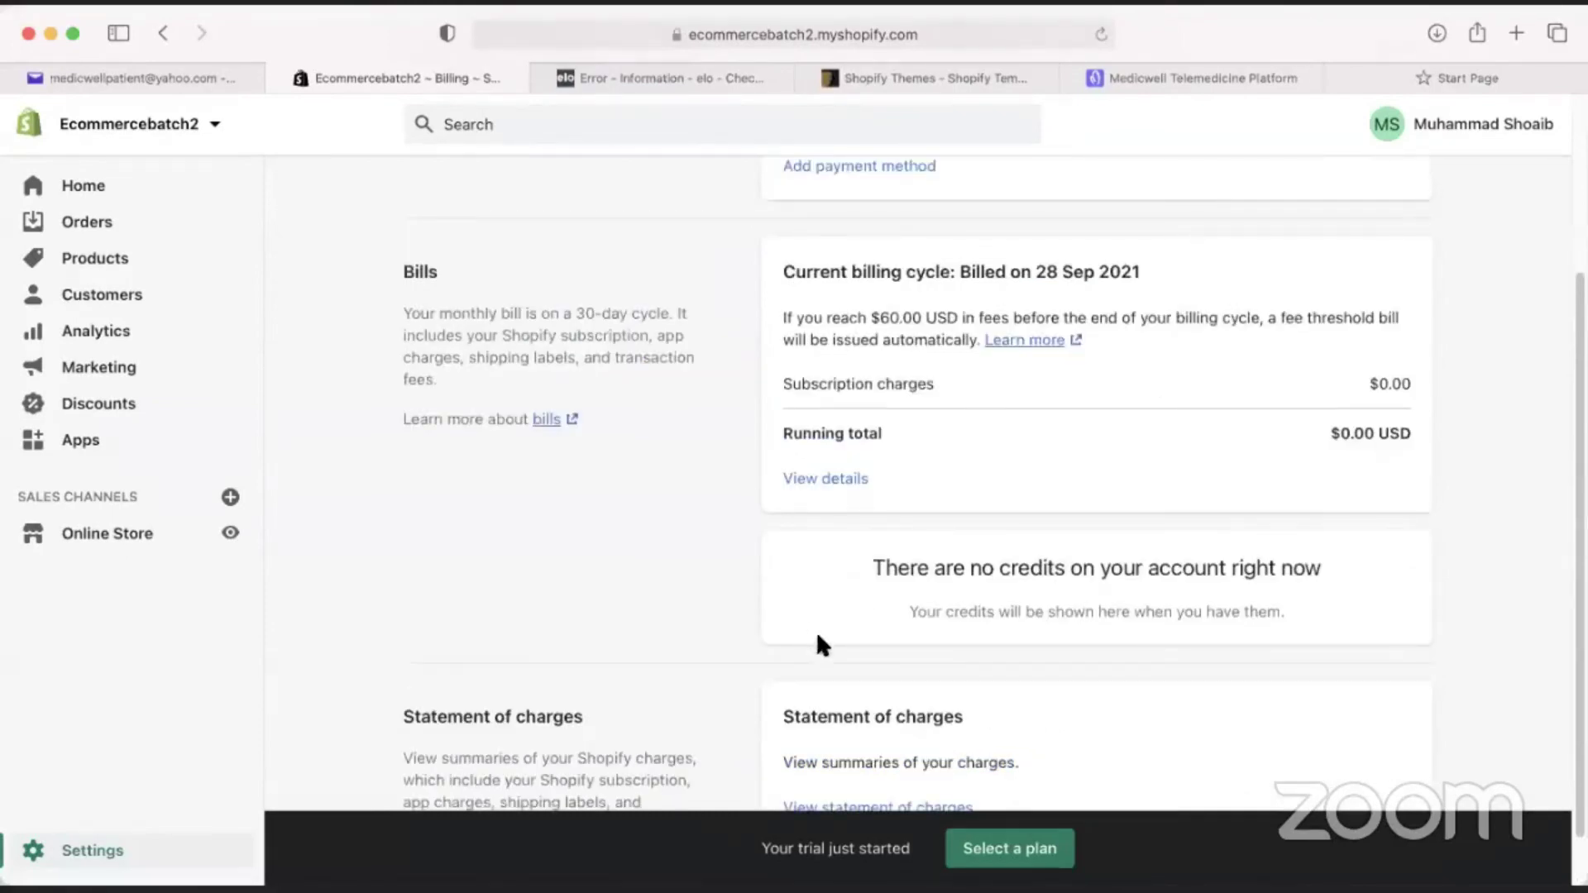
{"action": "scroll", "coordinate": [628, 414], "scroll_direction": "up", "scroll_amount": 4}
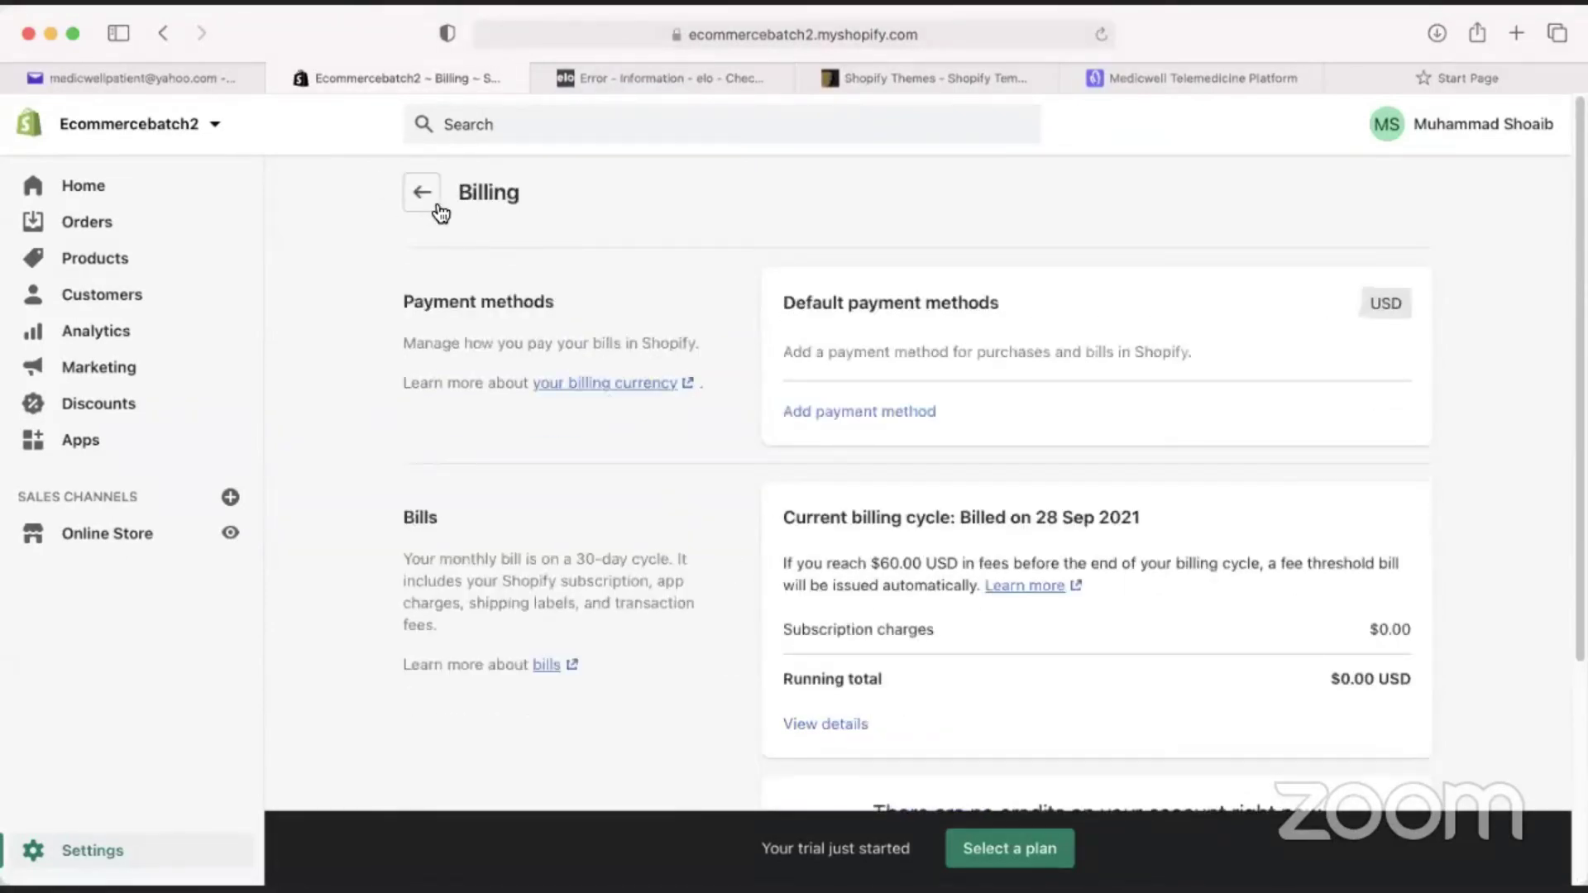
{"action": "left_click", "coordinate": [422, 193]}
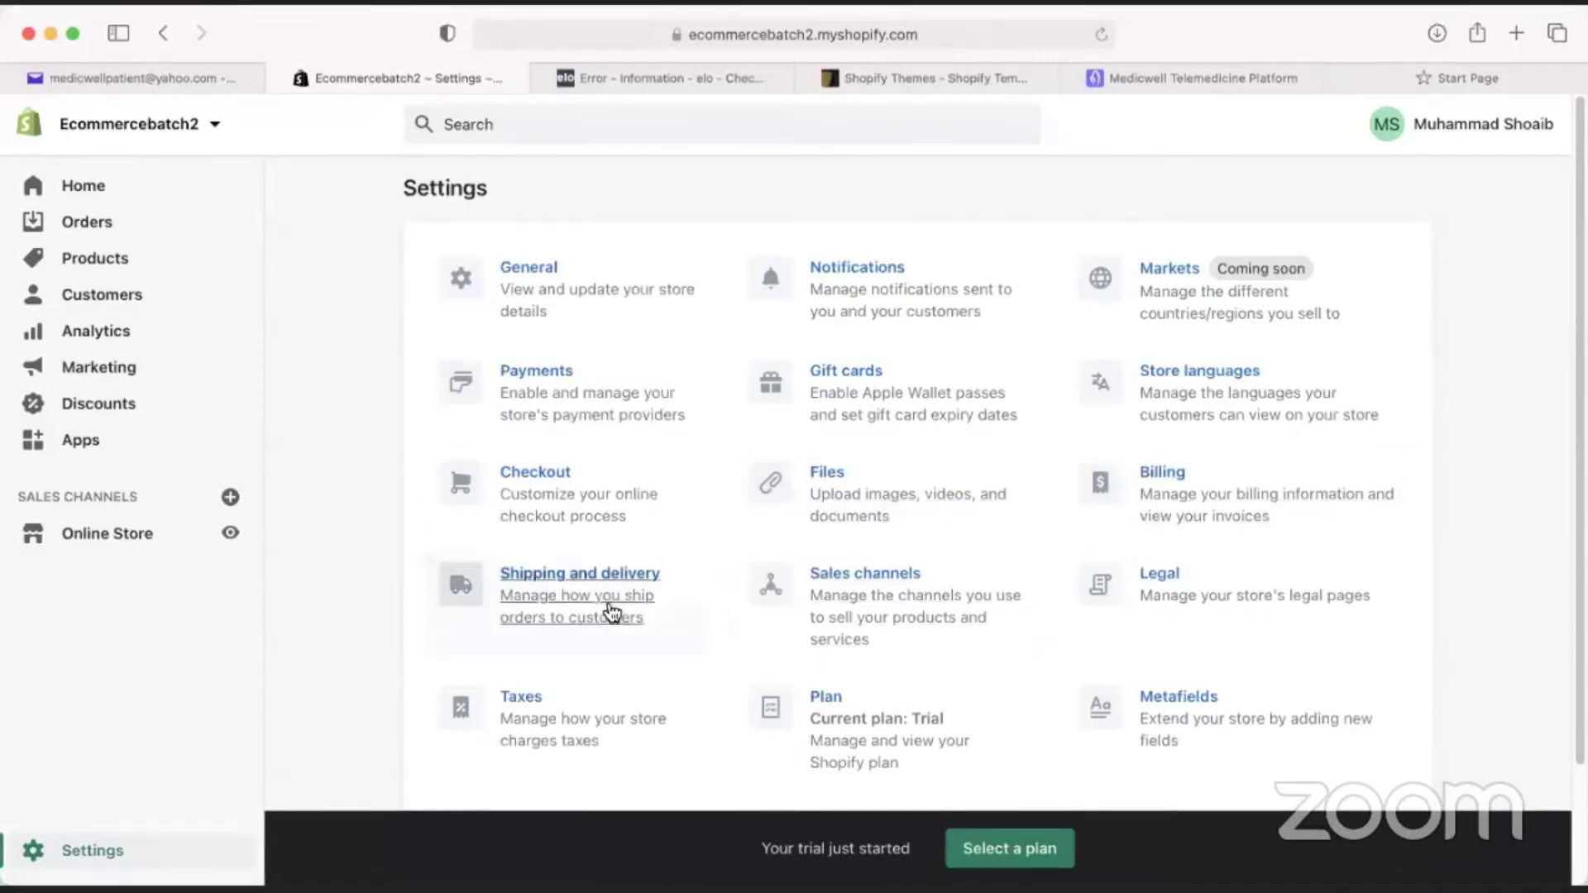
Open Shipping and delivery and highlight the Domestic general rate region.
{"action": "left_click", "coordinate": [608, 643]}
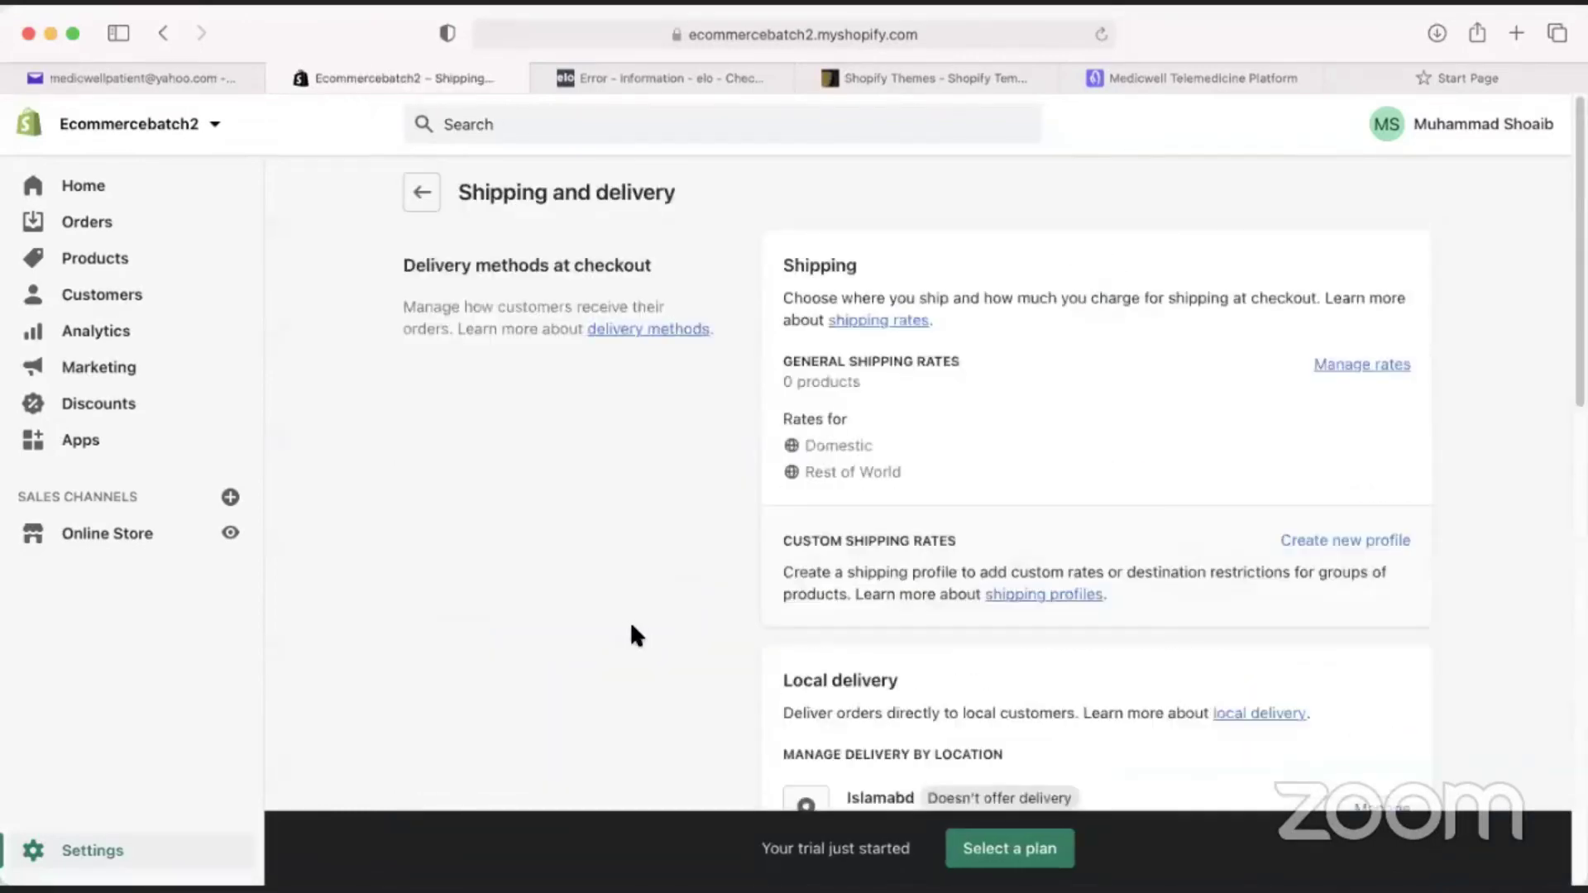
{"action": "scroll", "coordinate": [692, 514], "scroll_direction": "down", "scroll_amount": 1}
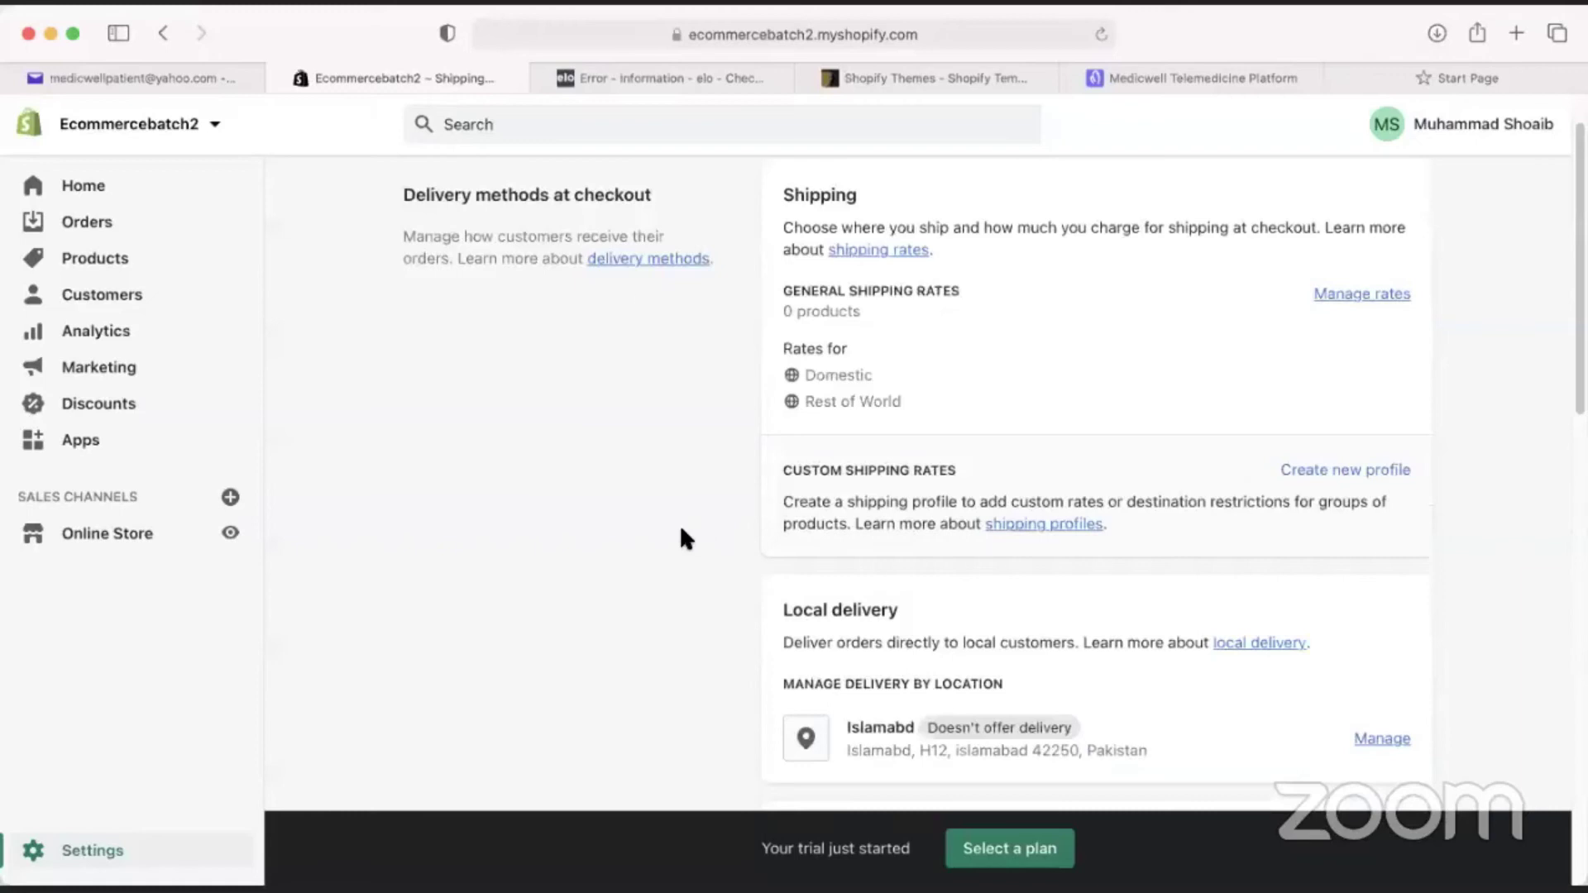
{"action": "scroll", "coordinate": [677, 530], "scroll_direction": "up", "scroll_amount": 1}
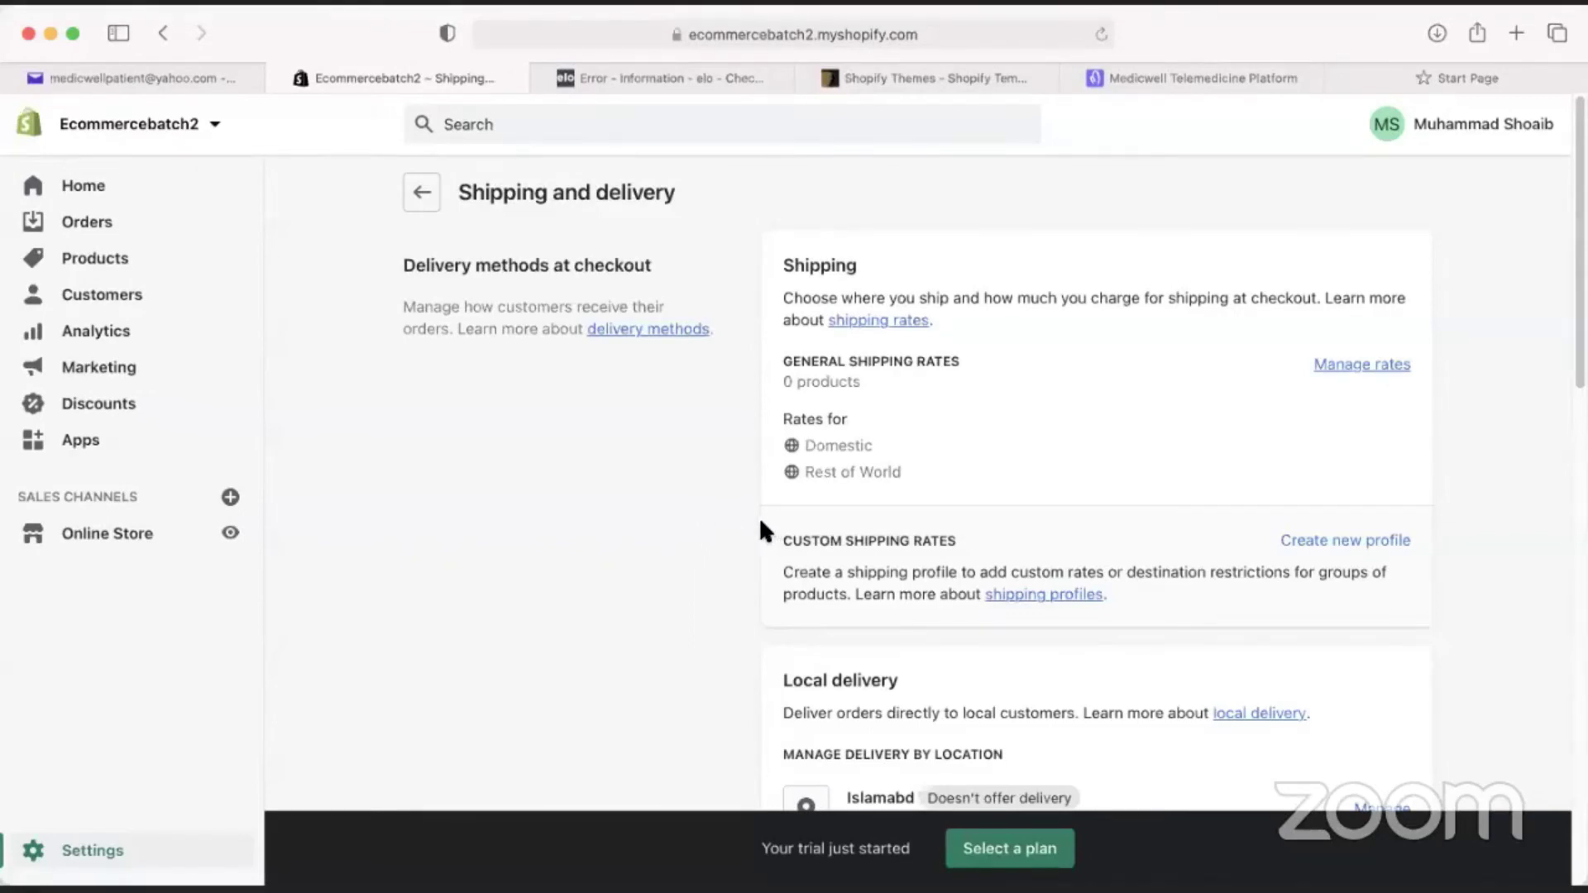
{"action": "left_click_drag", "start_coordinate": [815, 447], "coordinate": [778, 441]}
{"action": "double_click", "coordinate": [844, 470]}
{"action": "left_click", "coordinate": [826, 450]}
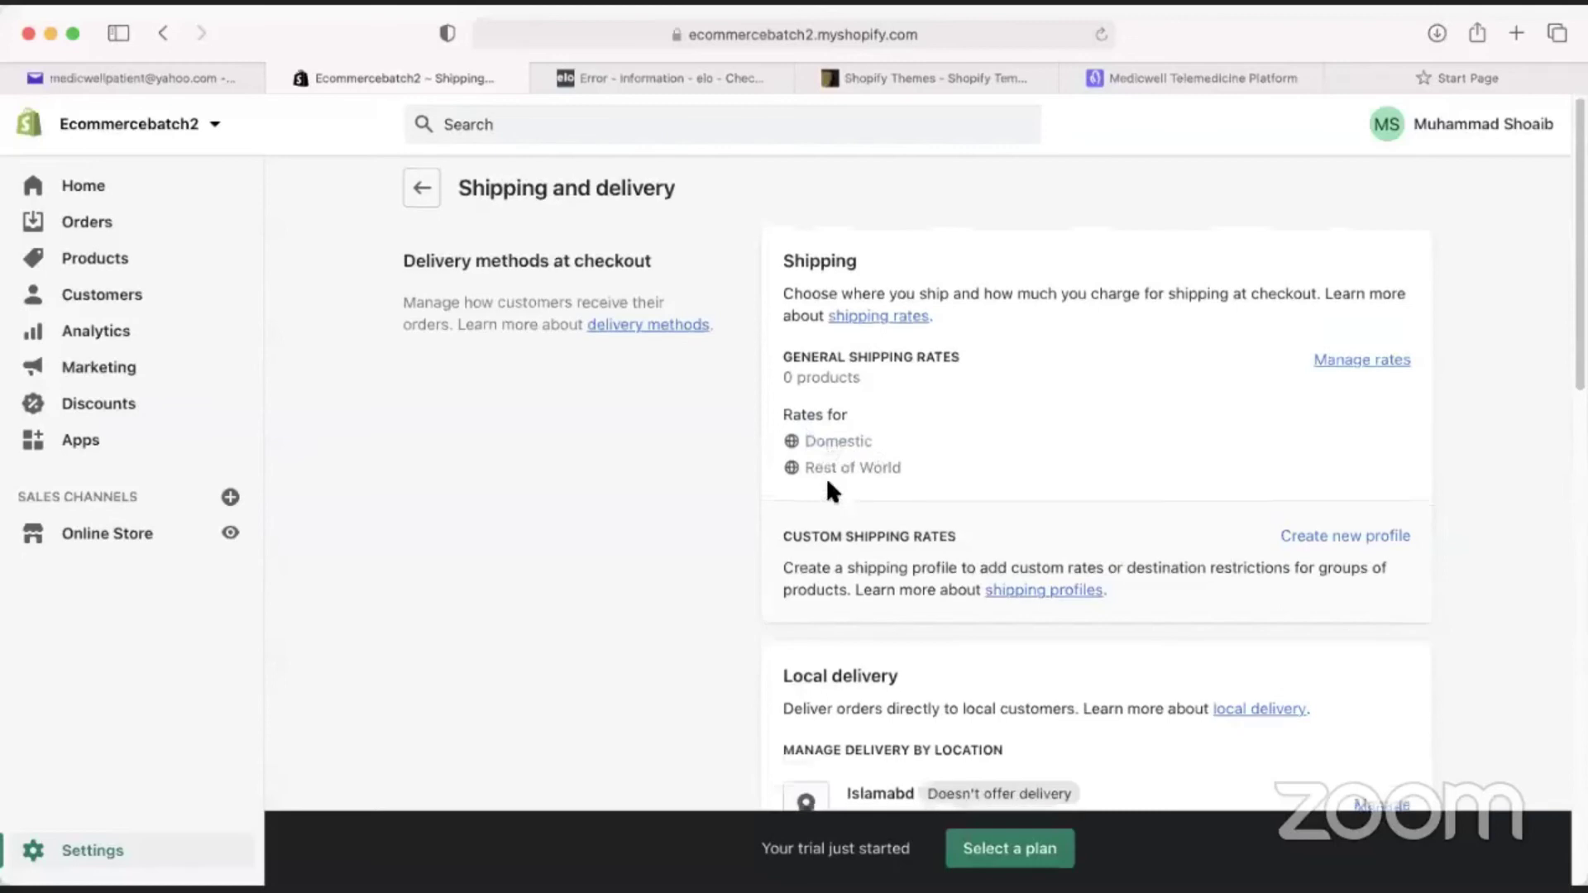
Inspect the local pickup address and the Rest of World rate region.
{"action": "scroll", "coordinate": [825, 477], "scroll_direction": "down", "scroll_amount": 5}
{"action": "left_click_drag", "start_coordinate": [1135, 719], "coordinate": [990, 703]}
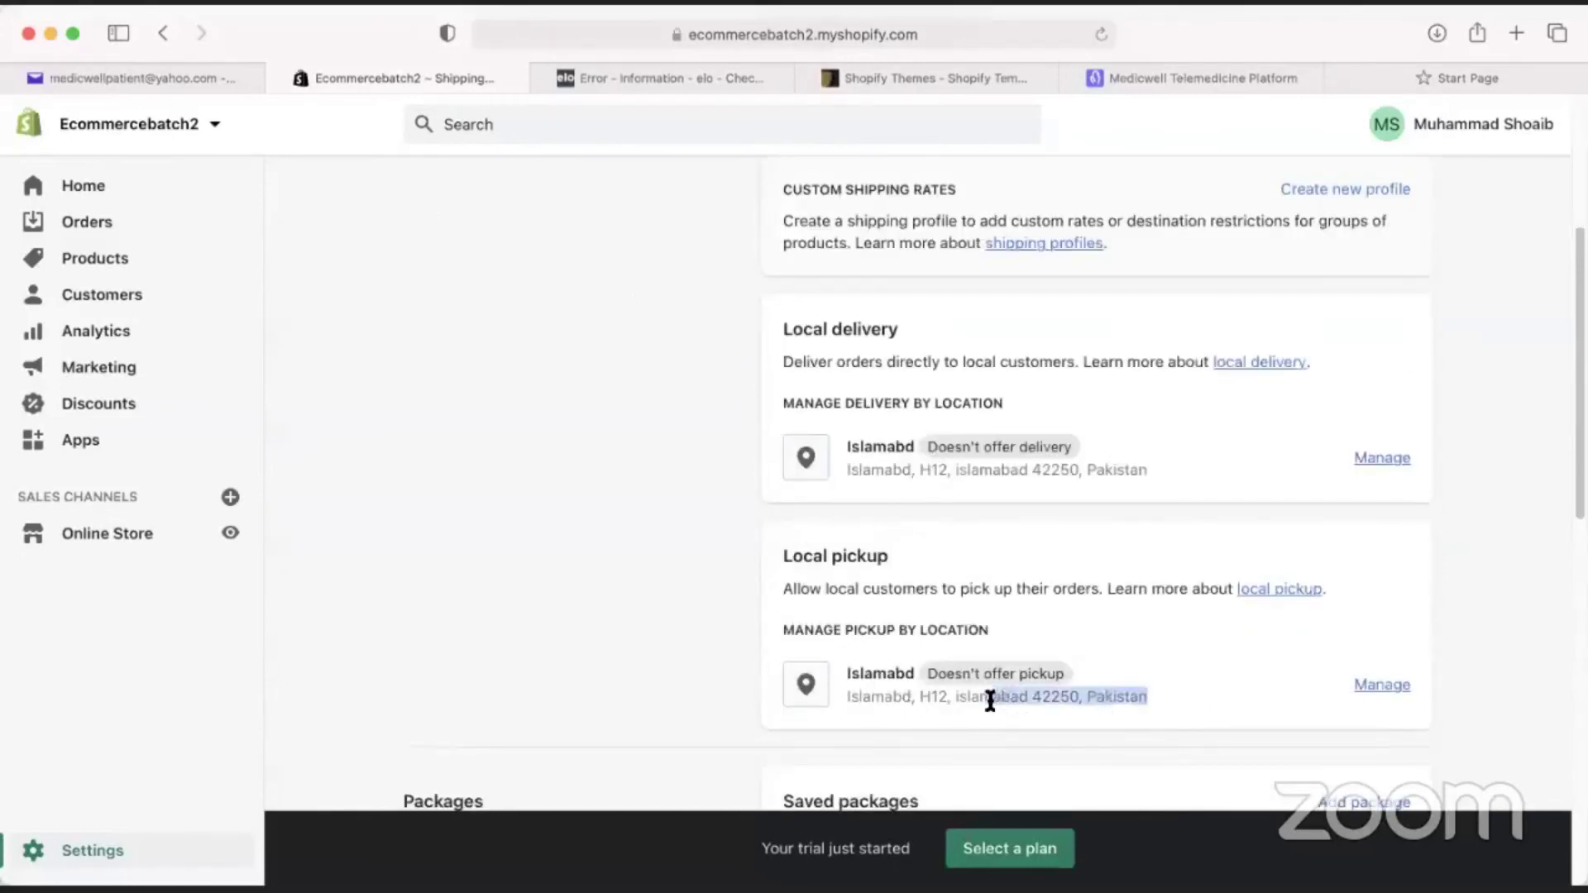
{"action": "left_click", "coordinate": [989, 703]}
{"action": "scroll", "coordinate": [753, 606], "scroll_direction": "up", "scroll_amount": 1}
{"action": "scroll", "coordinate": [748, 590], "scroll_direction": "up", "scroll_amount": 3}
{"action": "left_click_drag", "start_coordinate": [876, 450], "coordinate": [773, 446]}
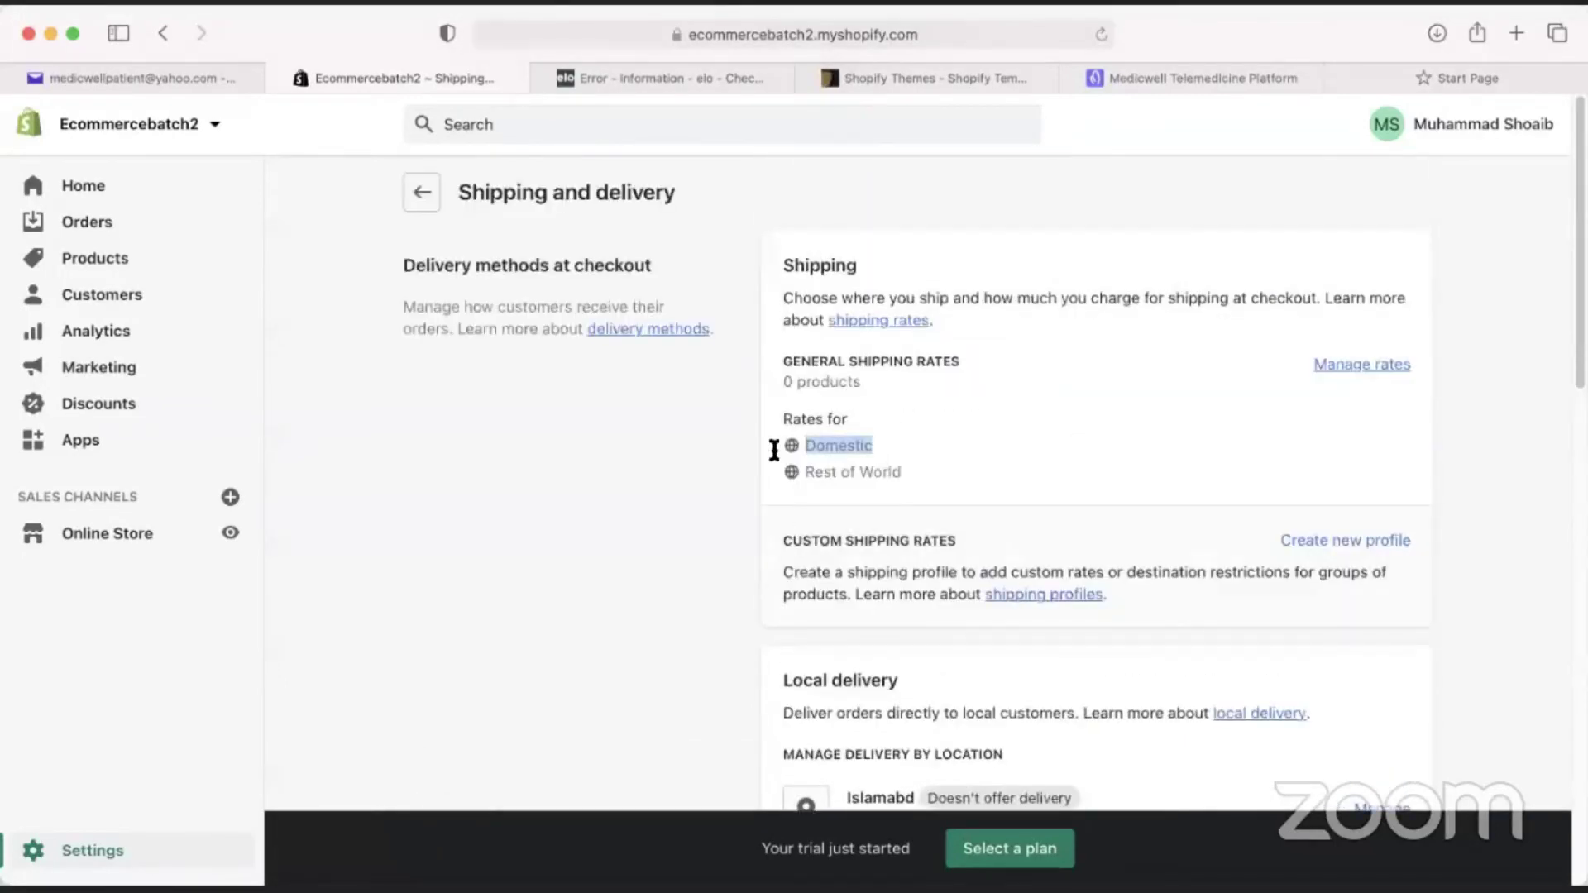
{"action": "left_click_drag", "start_coordinate": [907, 469], "coordinate": [808, 471]}
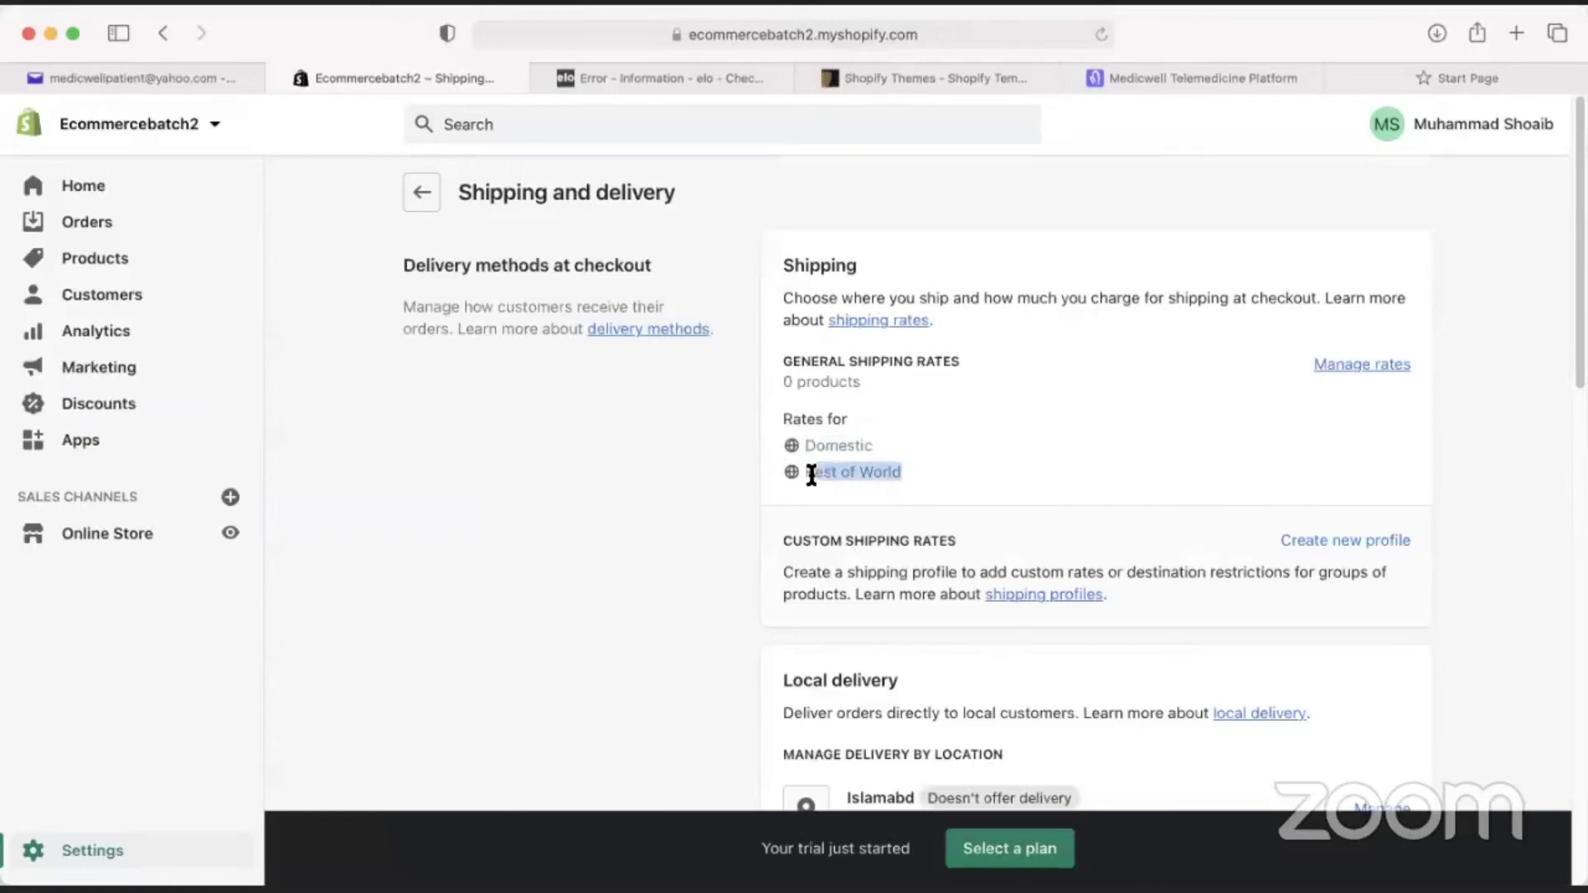
{"action": "left_click", "coordinate": [795, 529]}
{"action": "scroll", "coordinate": [902, 522], "scroll_direction": "down", "scroll_amount": 1}
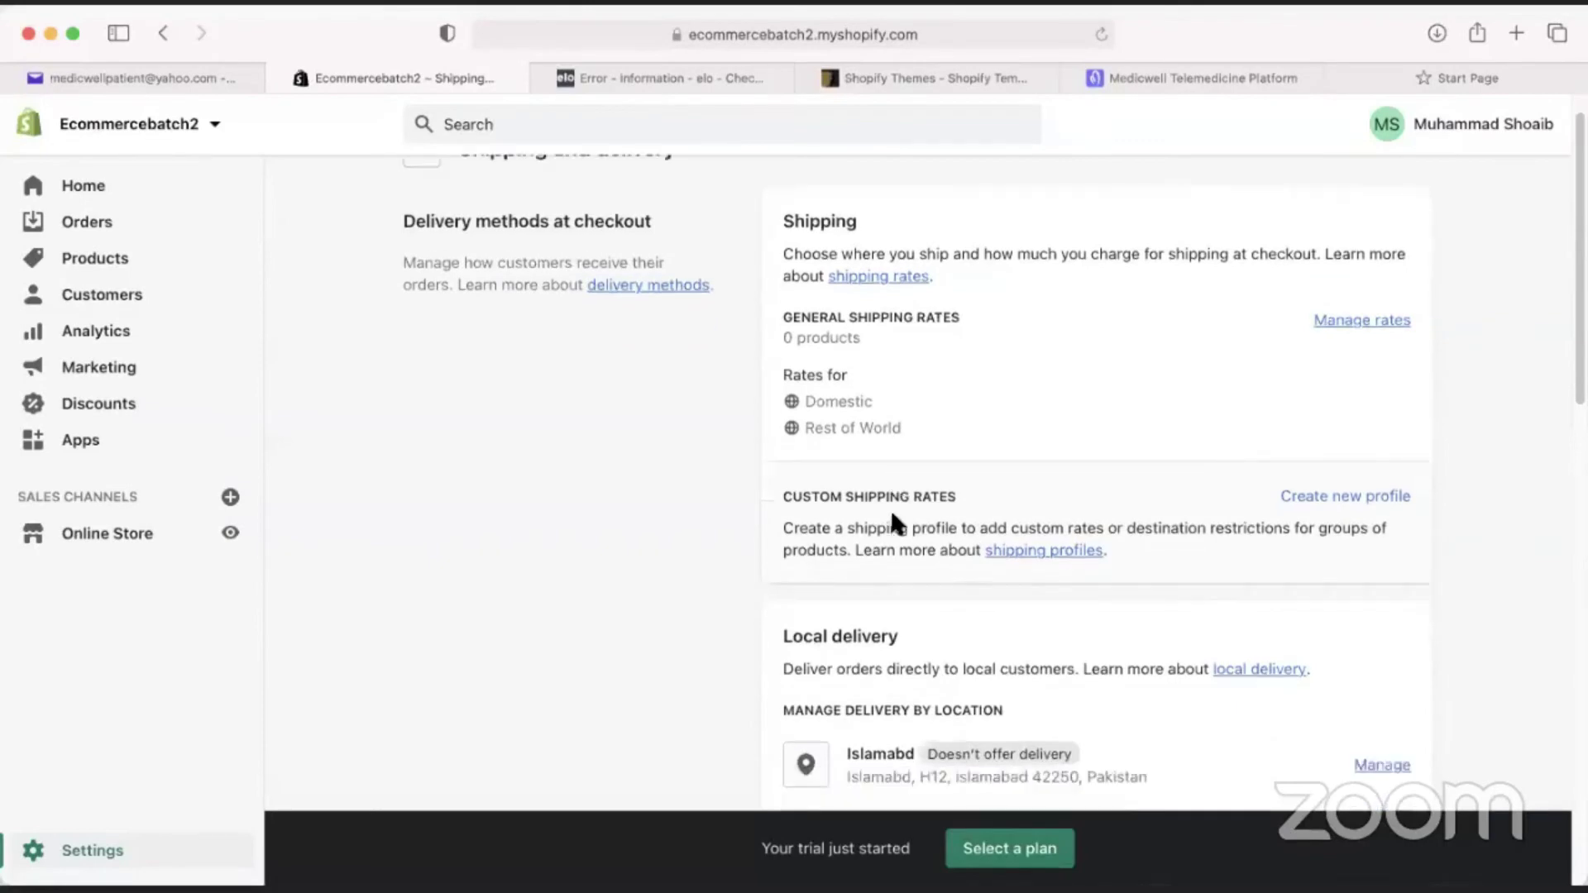
Start a new shipping profile with a shipping zone covering all of Asia.
{"action": "left_click", "coordinate": [1328, 498]}
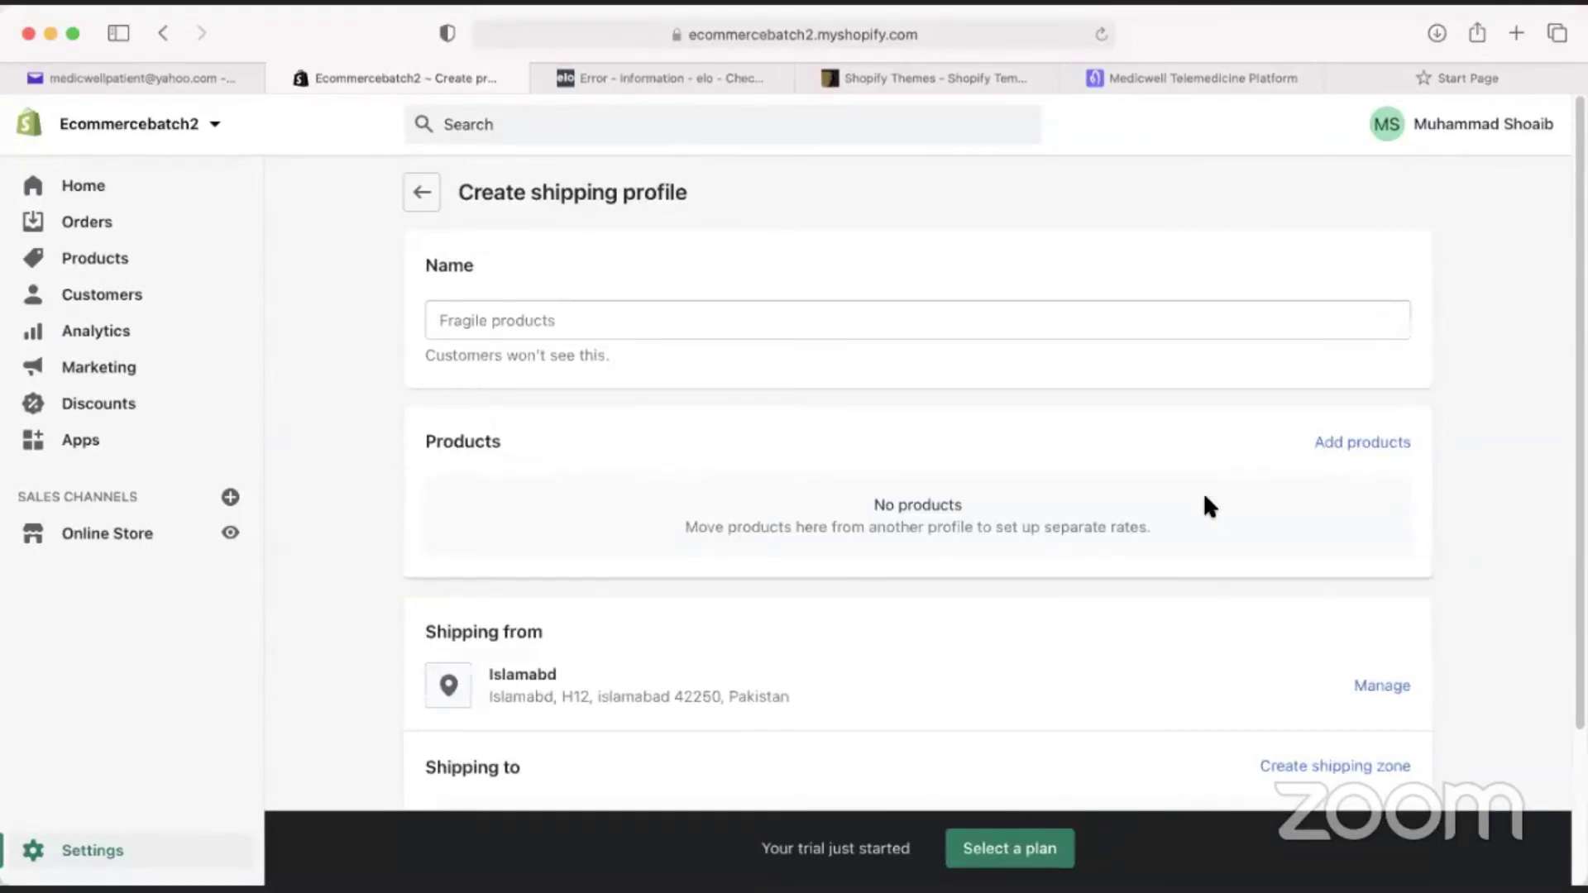
{"action": "scroll", "coordinate": [1225, 519], "scroll_direction": "down", "scroll_amount": 3}
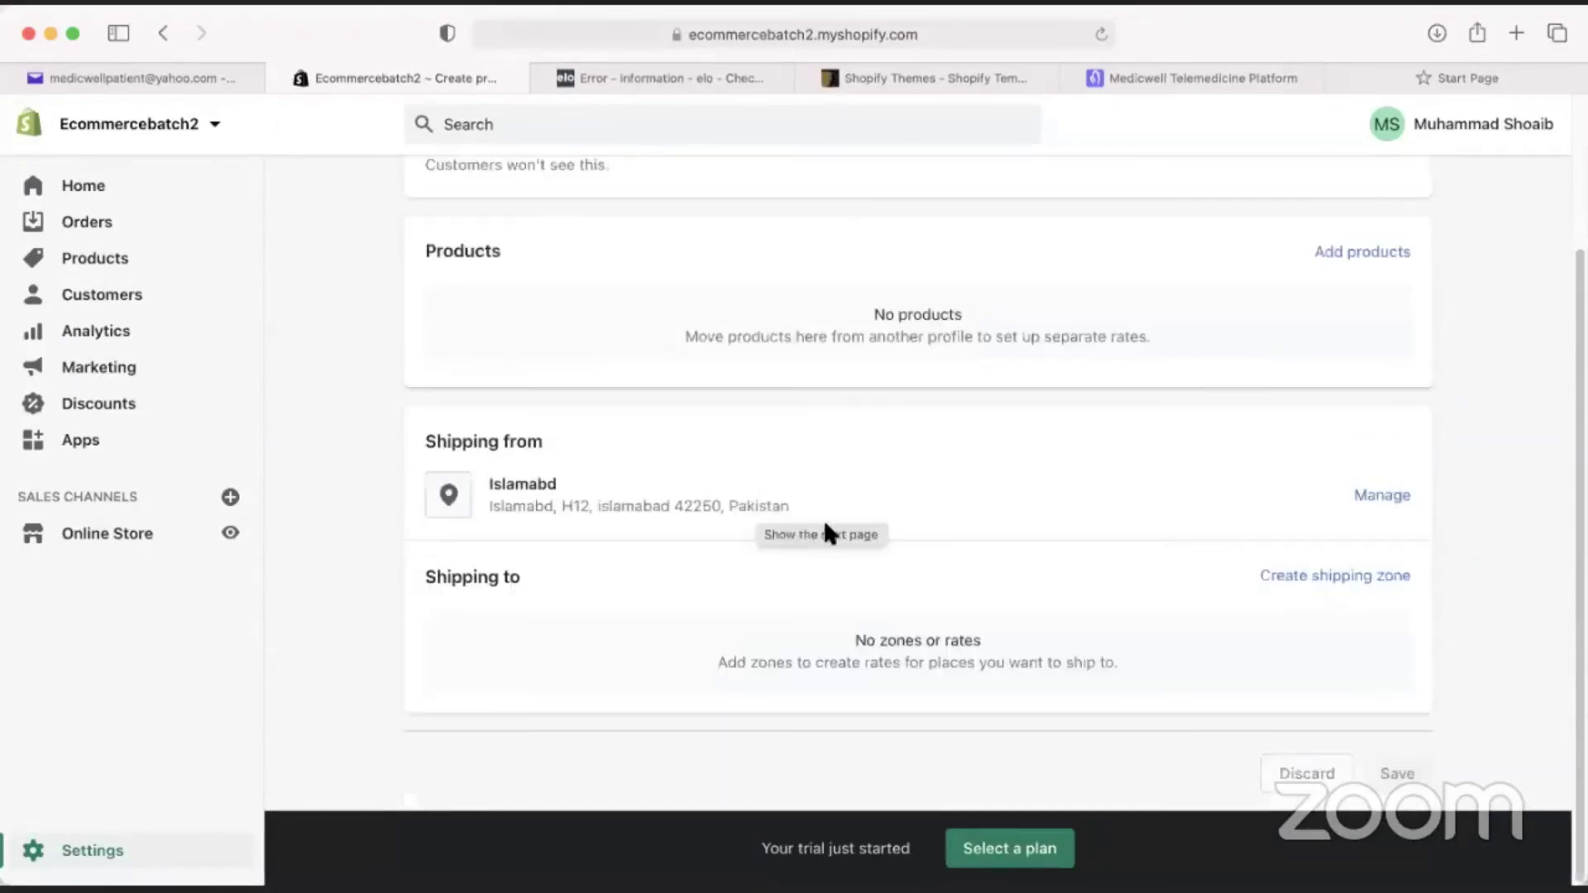
{"action": "left_click", "coordinate": [1336, 581]}
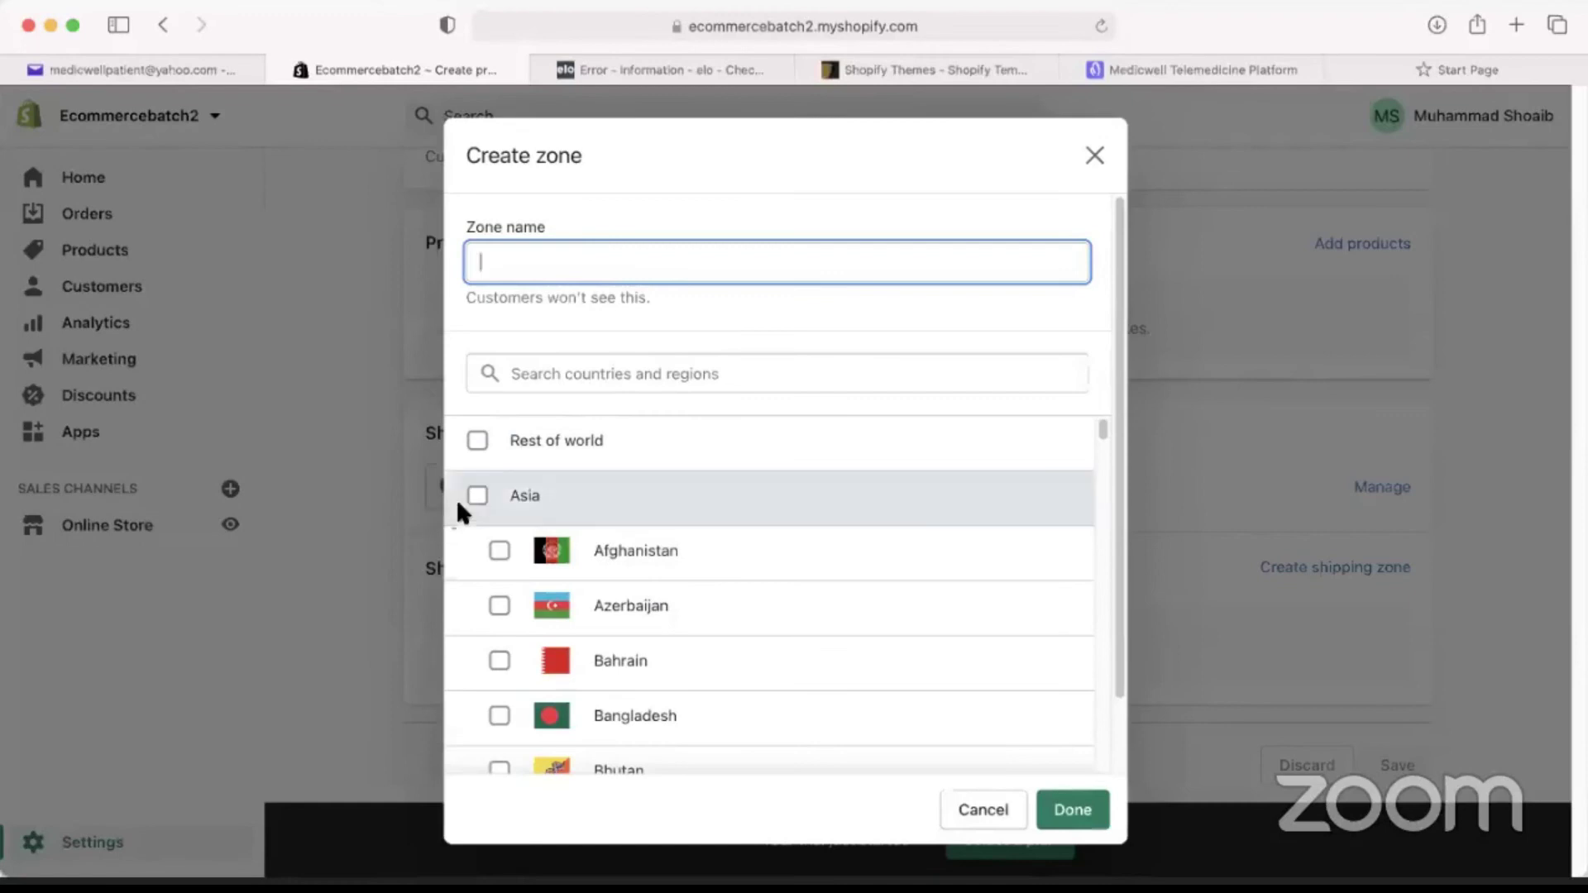
{"action": "left_click", "coordinate": [477, 495]}
{"action": "scroll", "coordinate": [508, 530], "scroll_direction": "down", "scroll_amount": 20}
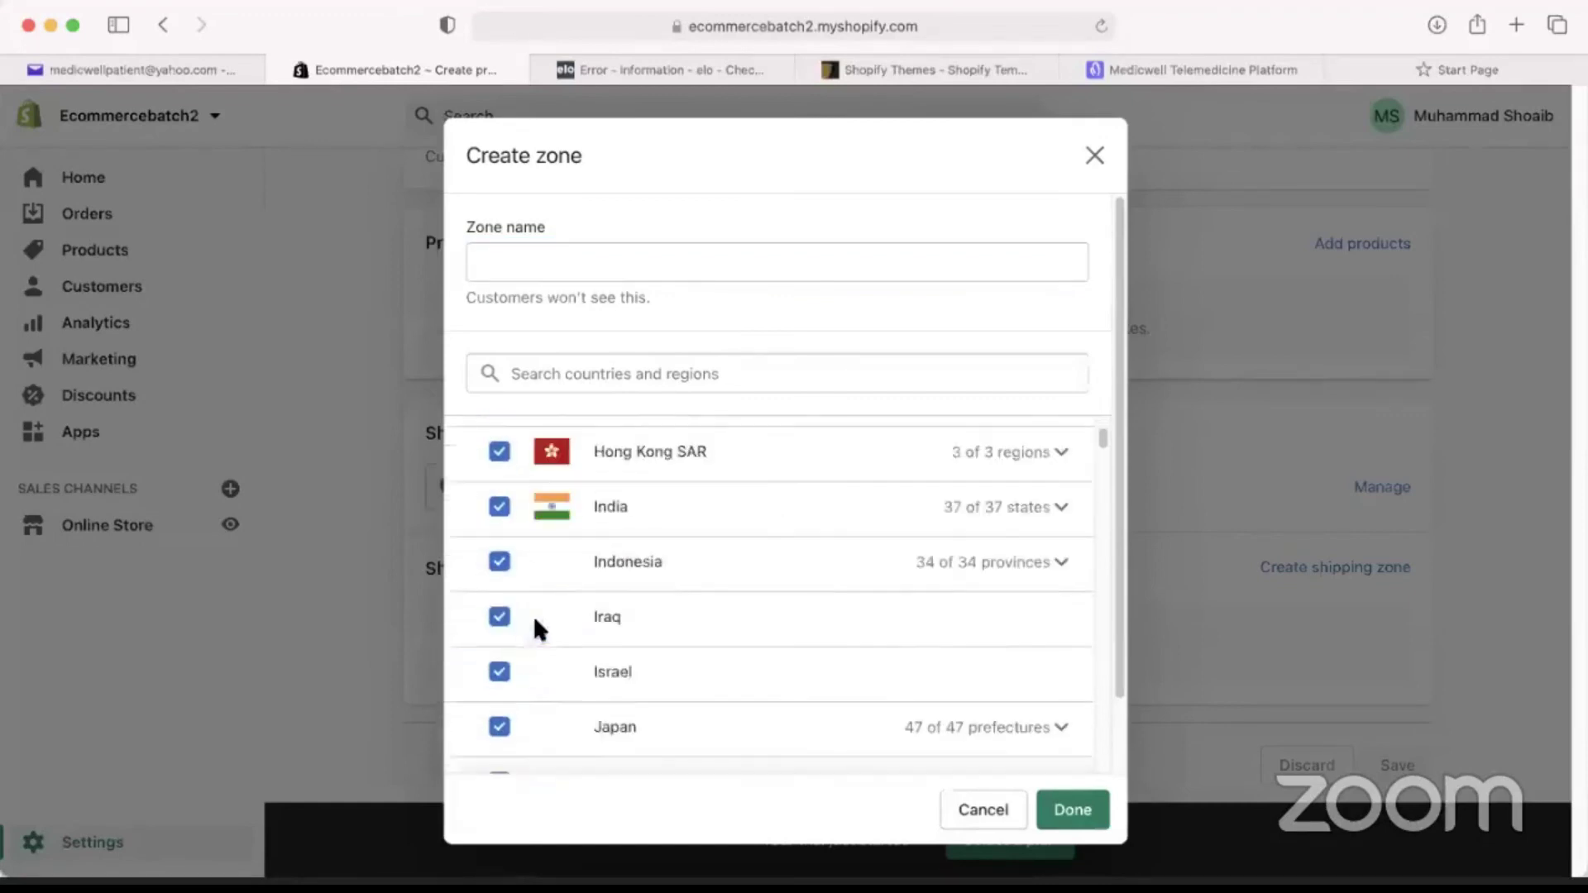
{"action": "scroll", "coordinate": [567, 644], "scroll_direction": "down", "scroll_amount": 5}
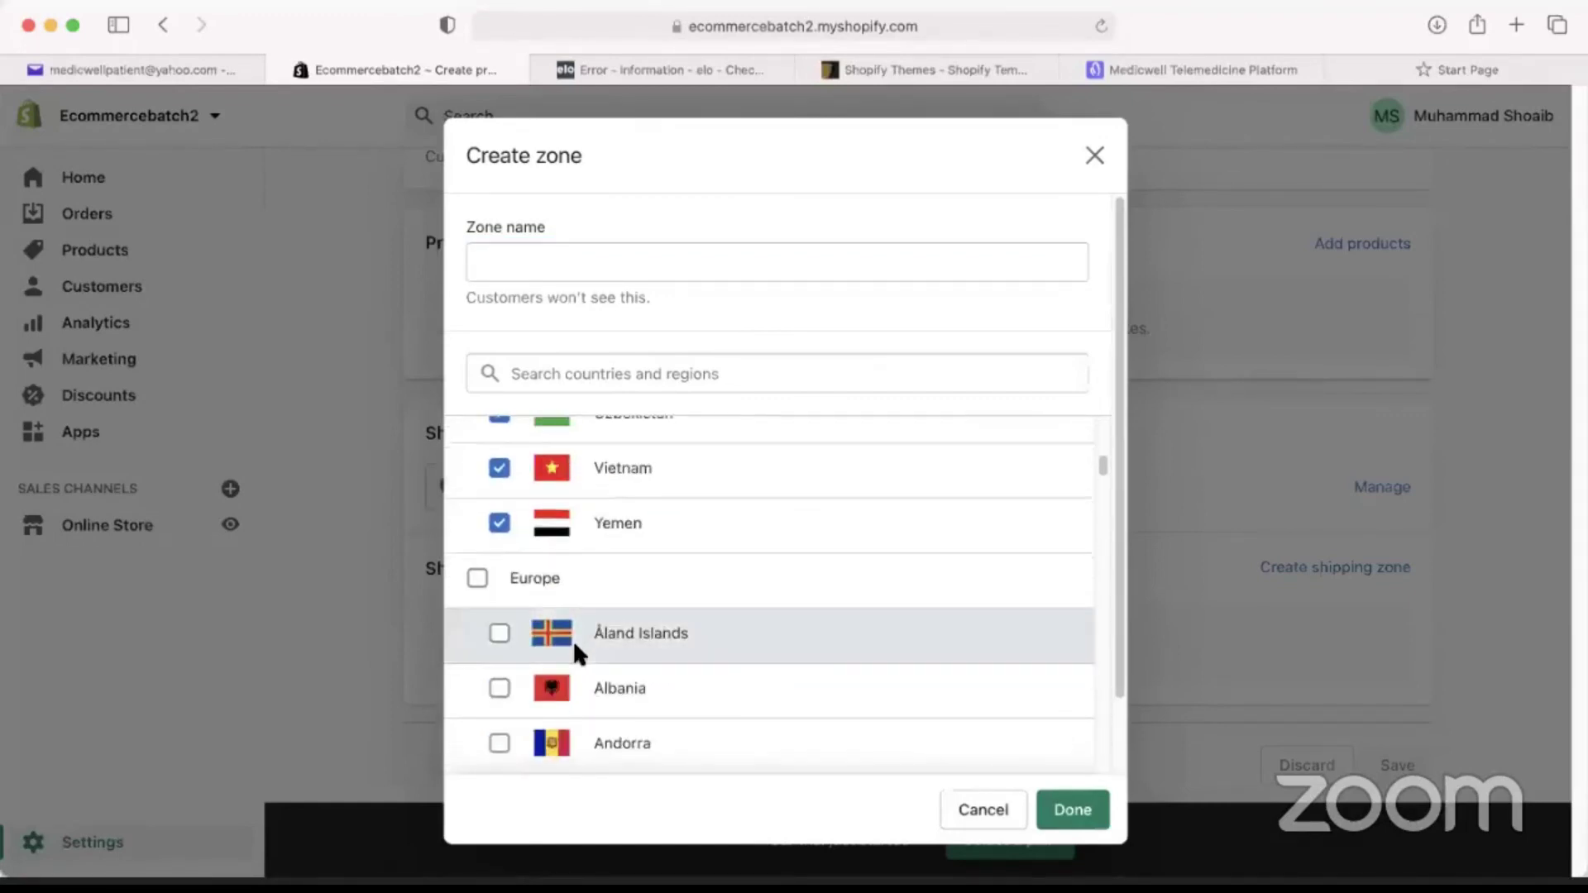
{"action": "left_click", "coordinate": [1074, 811]}
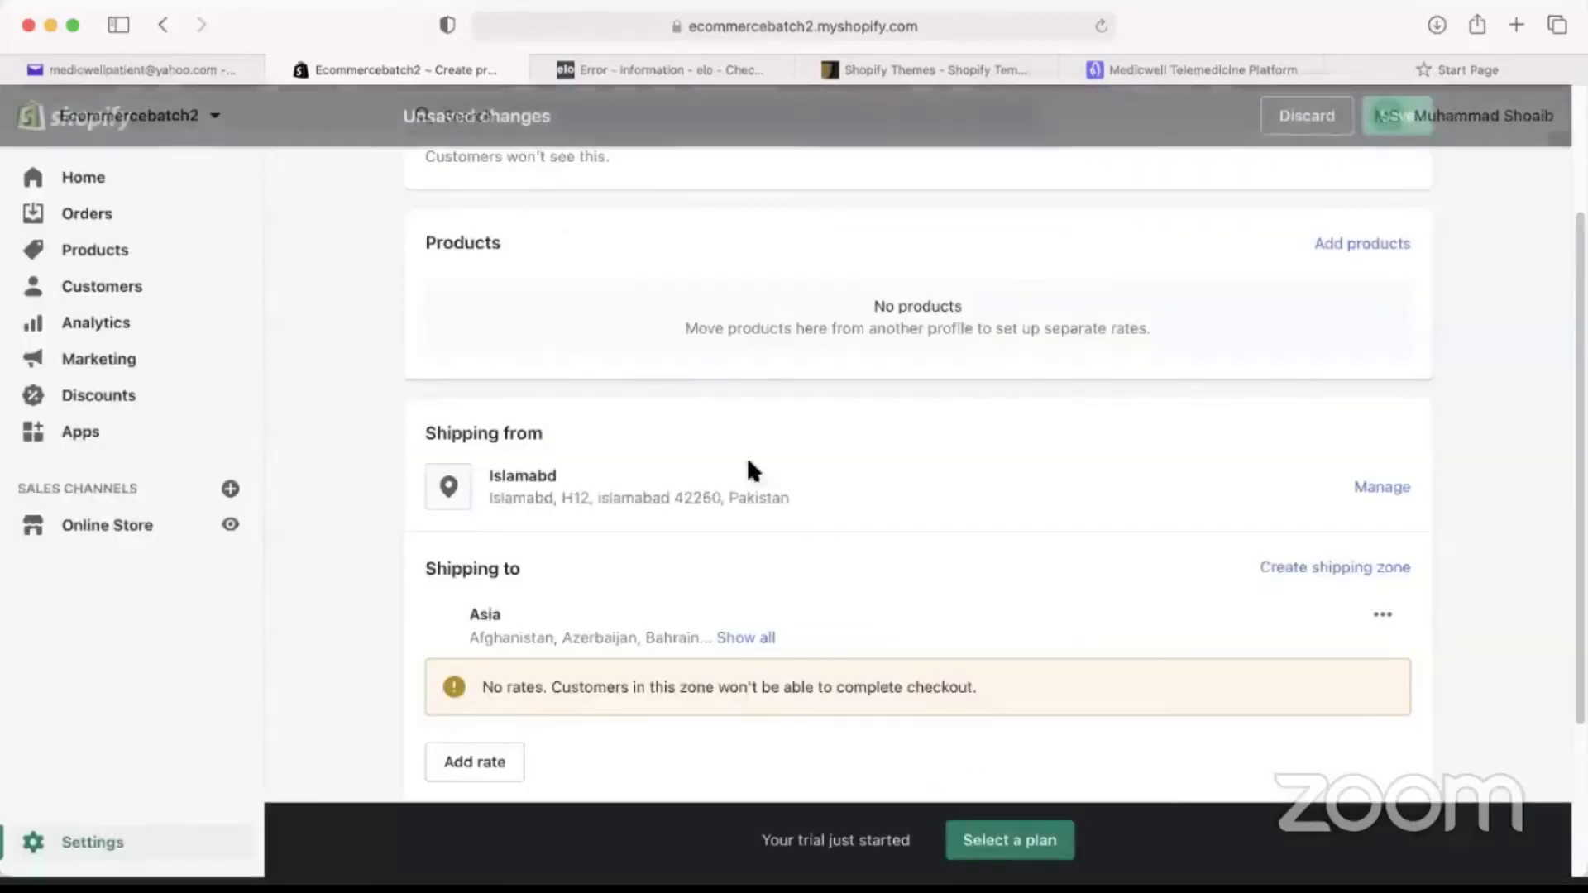
Review the full Asian country list, Afghanistan through Yemen, and begin adding a rate.
{"action": "left_click", "coordinate": [769, 640]}
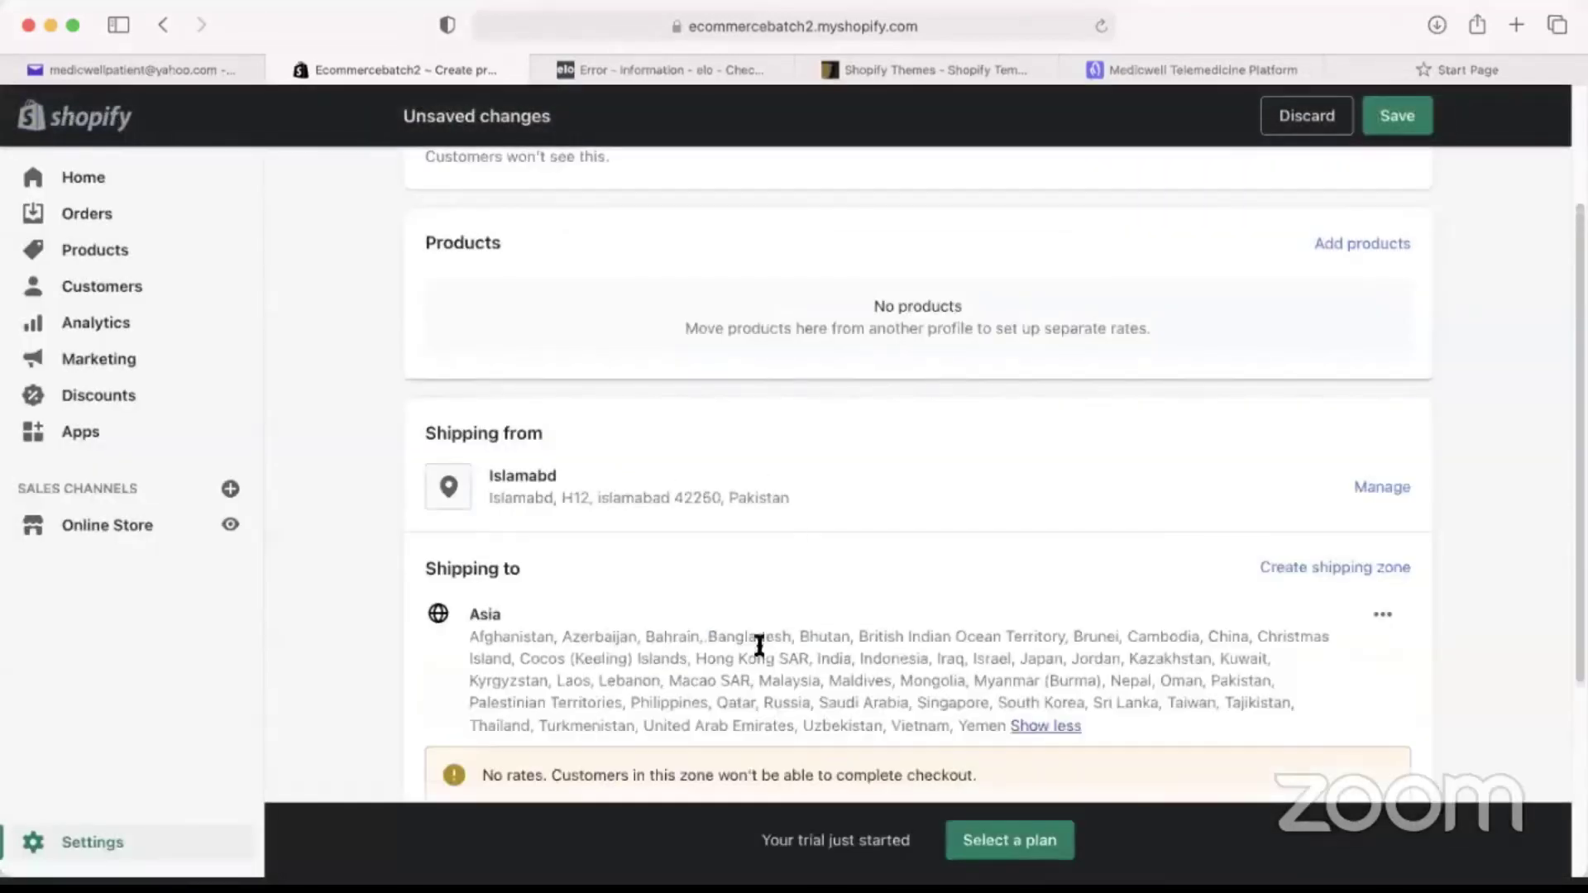
{"action": "scroll", "coordinate": [573, 641], "scroll_direction": "down", "scroll_amount": 1}
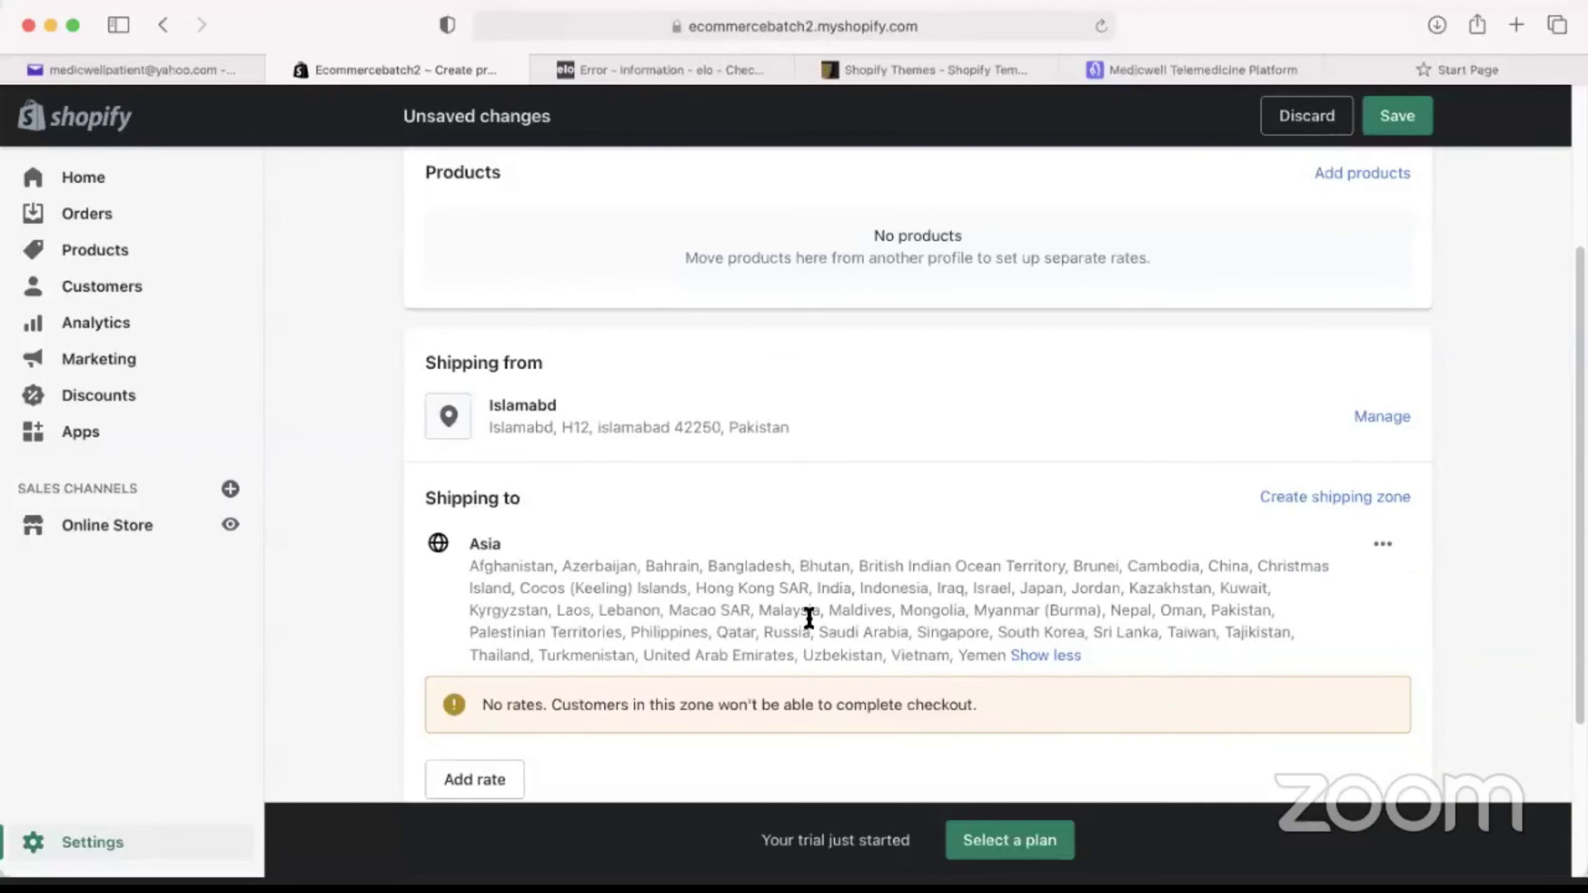
{"action": "scroll", "coordinate": [613, 690], "scroll_direction": "down", "scroll_amount": 1}
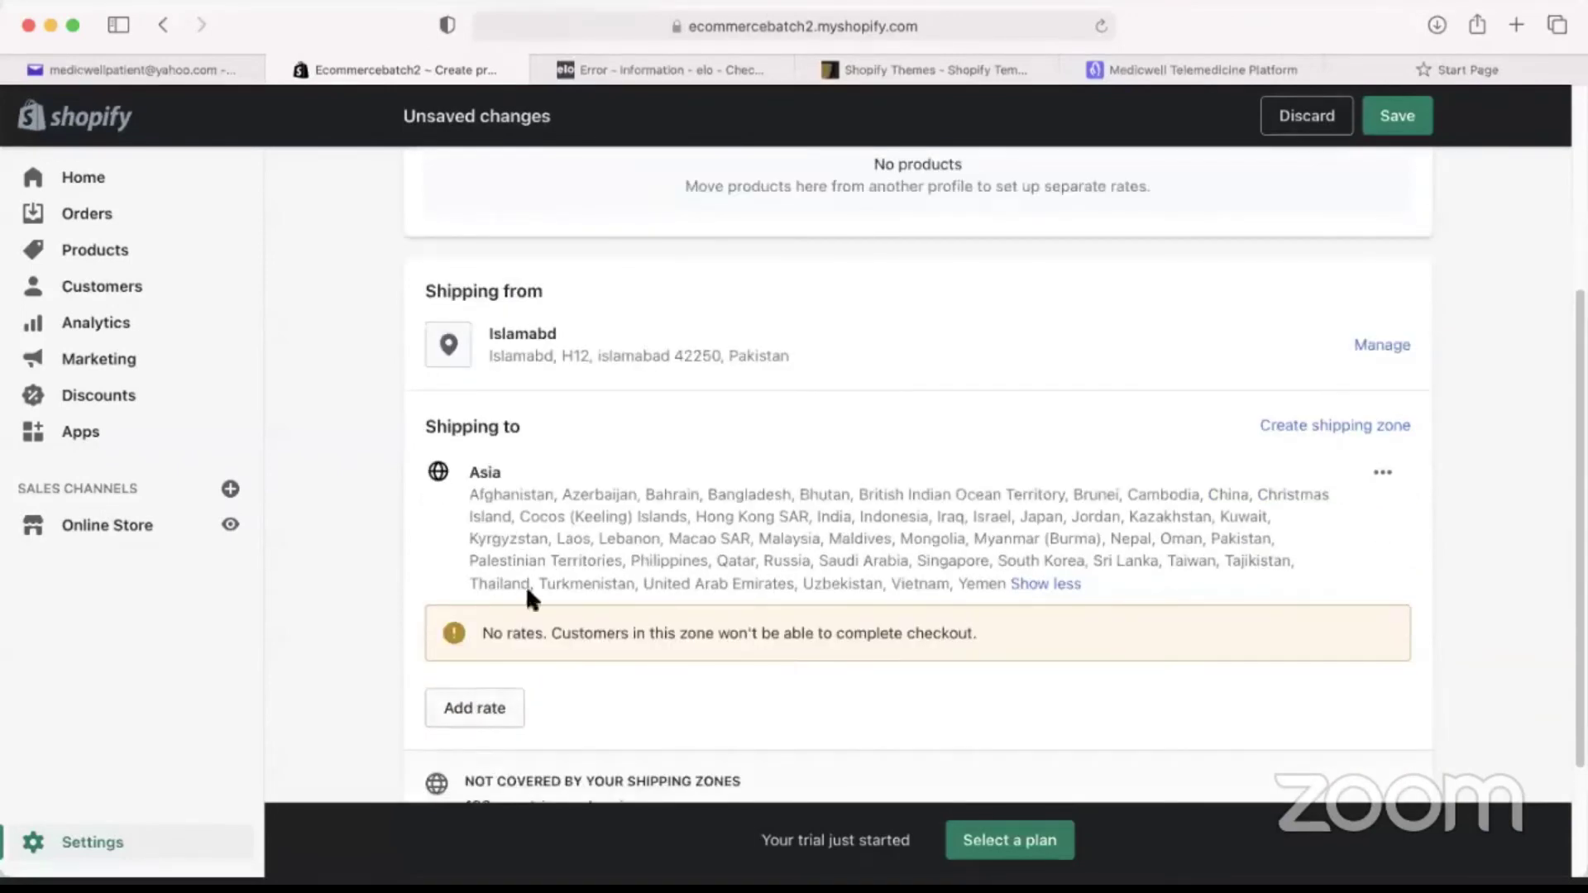
{"action": "scroll", "coordinate": [507, 613], "scroll_direction": "down", "scroll_amount": 1}
{"action": "left_click", "coordinate": [488, 649]}
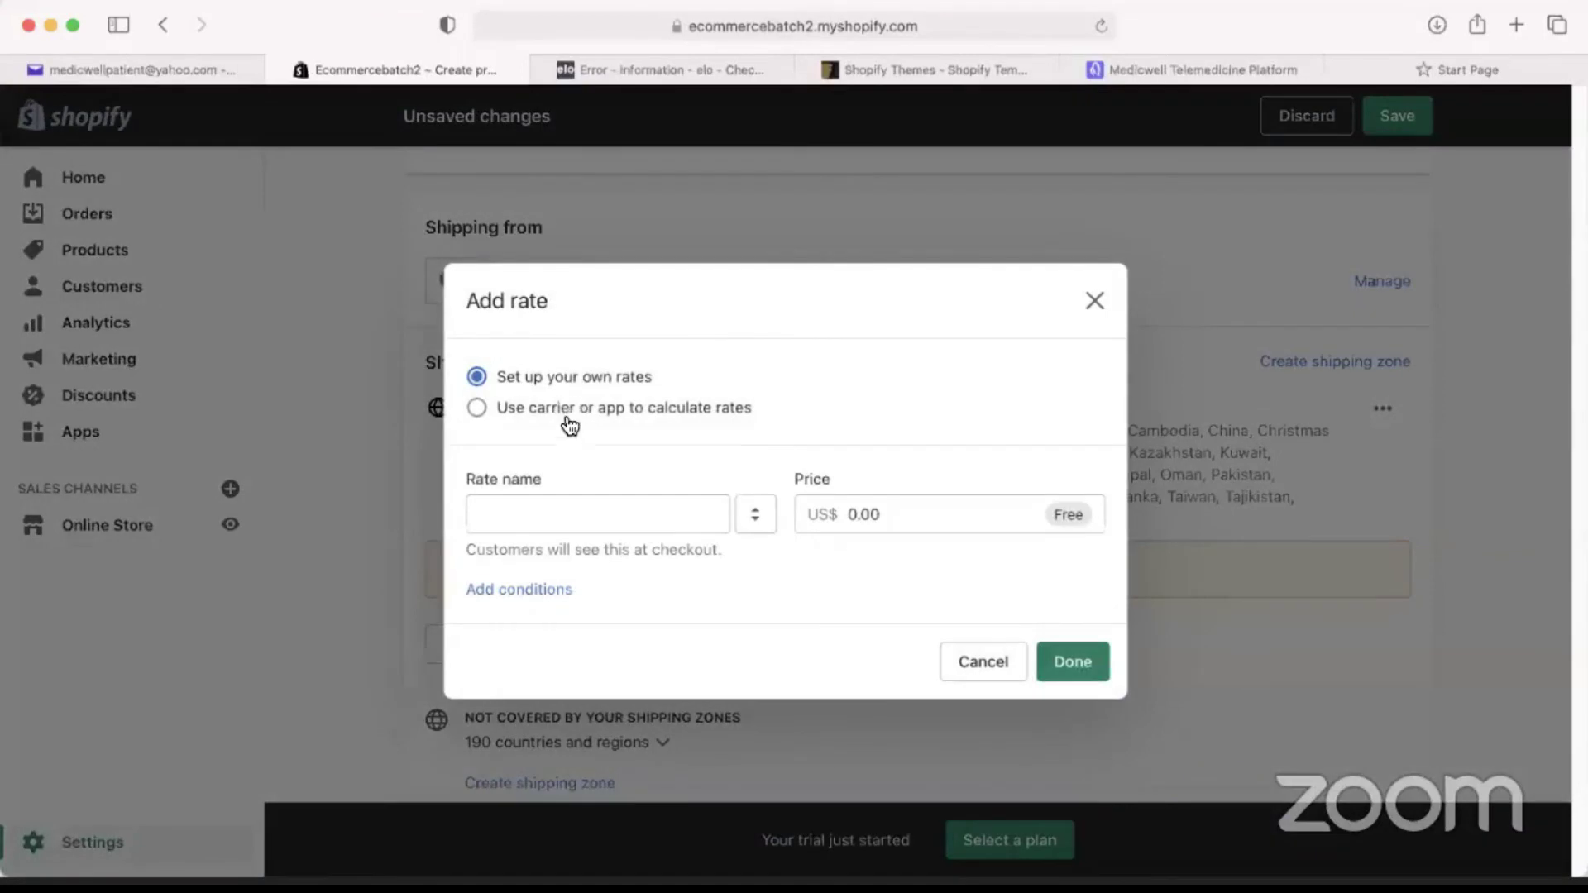
Give the Asia zone a custom Standard rate priced at 0, shown as Free.
{"action": "left_click", "coordinate": [571, 409]}
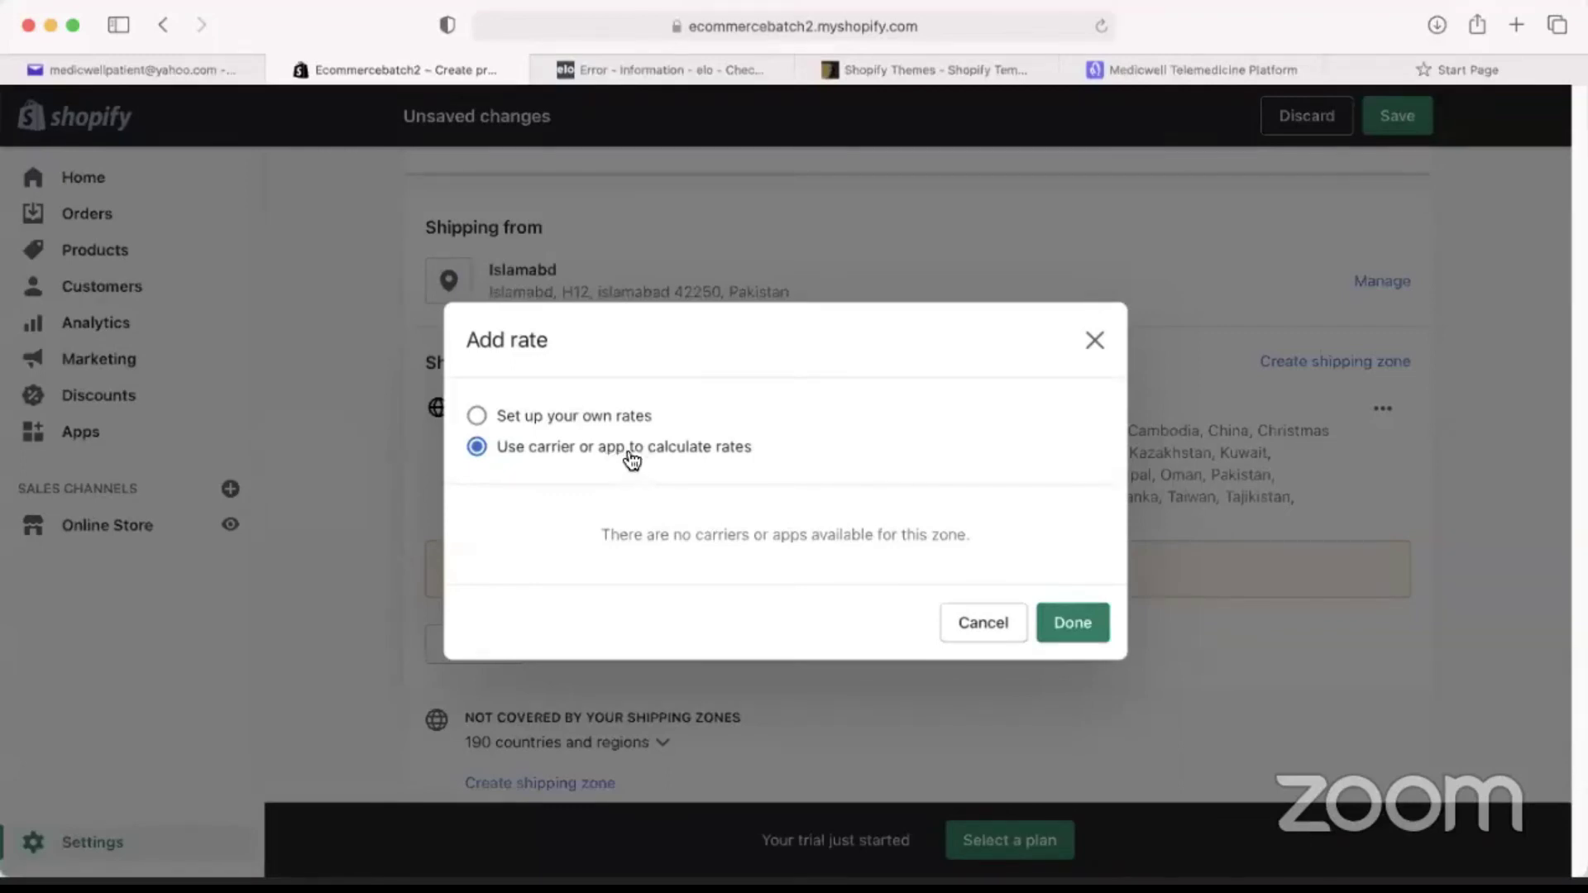
{"action": "left_click", "coordinate": [496, 415]}
{"action": "left_click", "coordinate": [578, 513]}
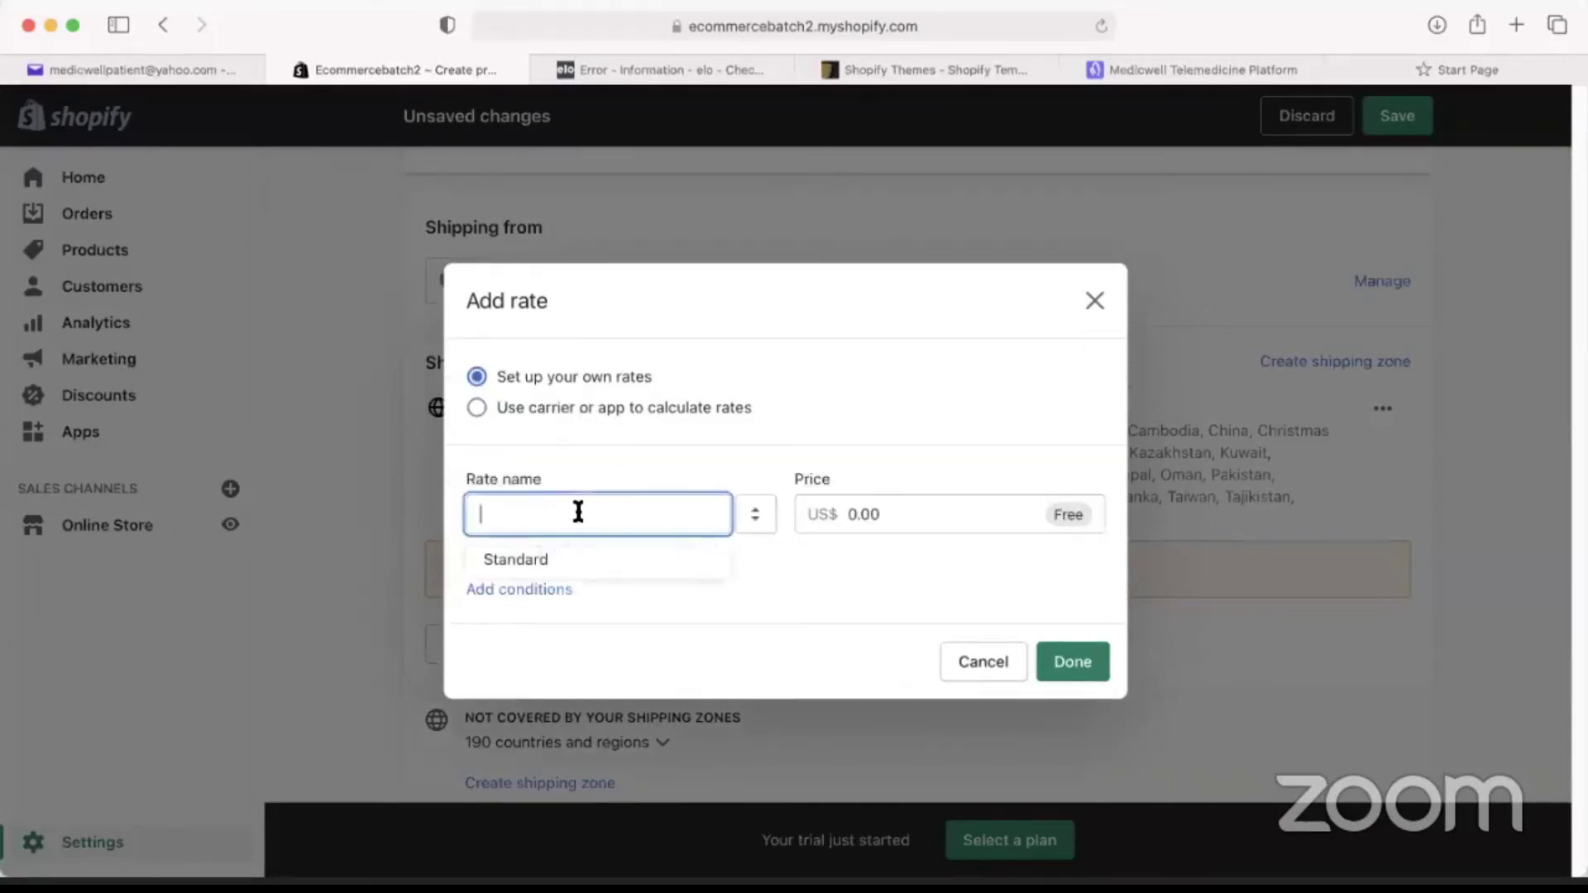
{"action": "left_click", "coordinate": [846, 533]}
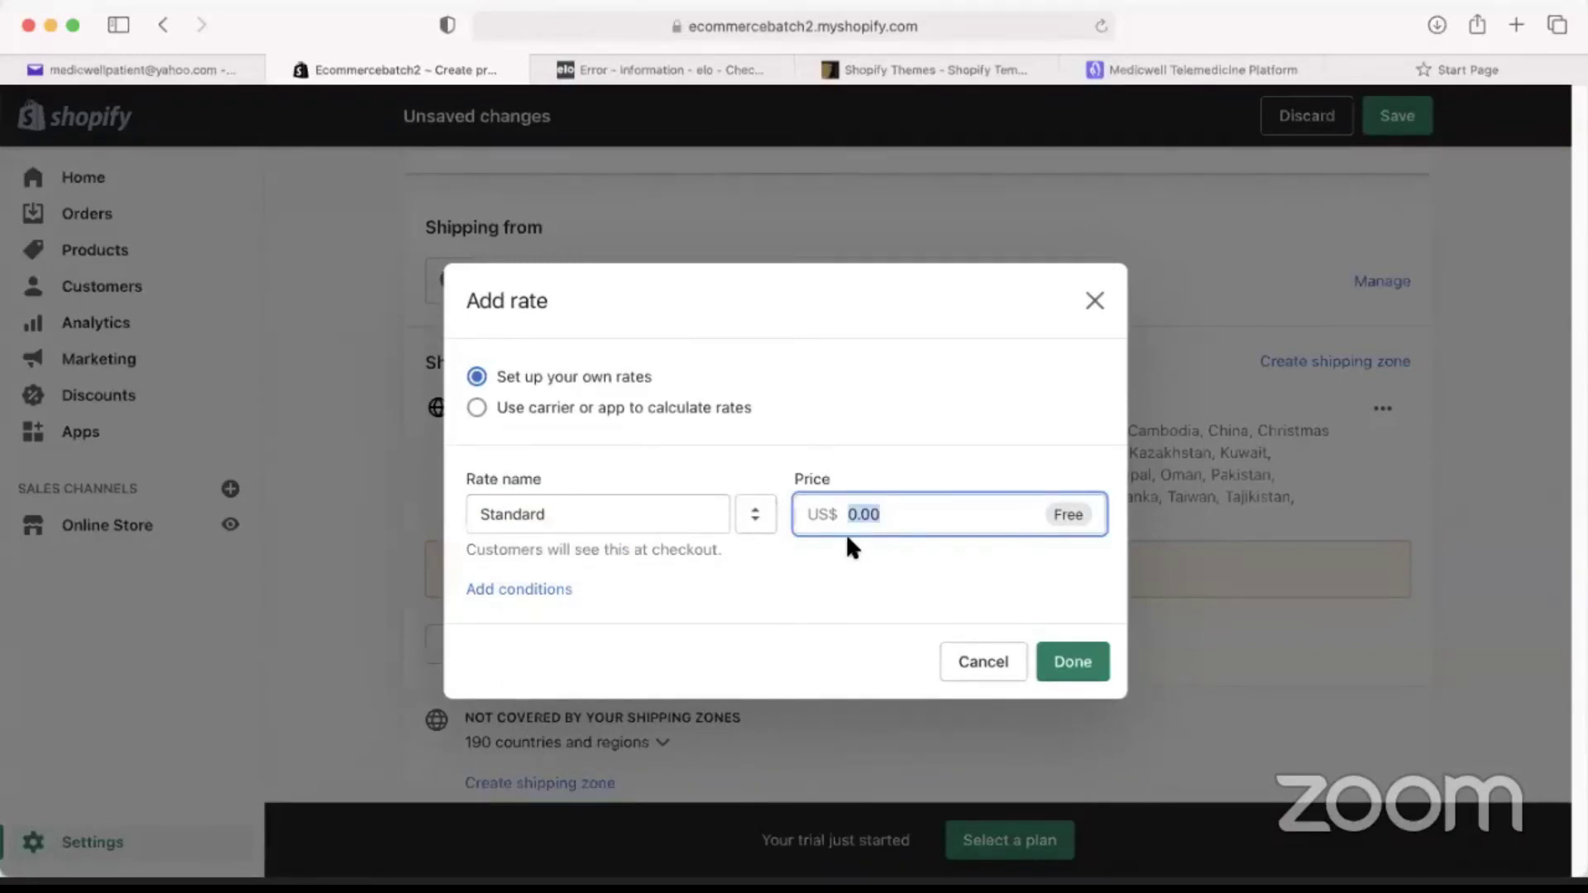
{"action": "type", "text": "15"}
{"action": "key", "text": "Tab"}
{"action": "left_click", "coordinate": [785, 513]}
{"action": "type", "text": "0"}
{"action": "left_click", "coordinate": [784, 669]}
{"action": "left_click", "coordinate": [1070, 664]}
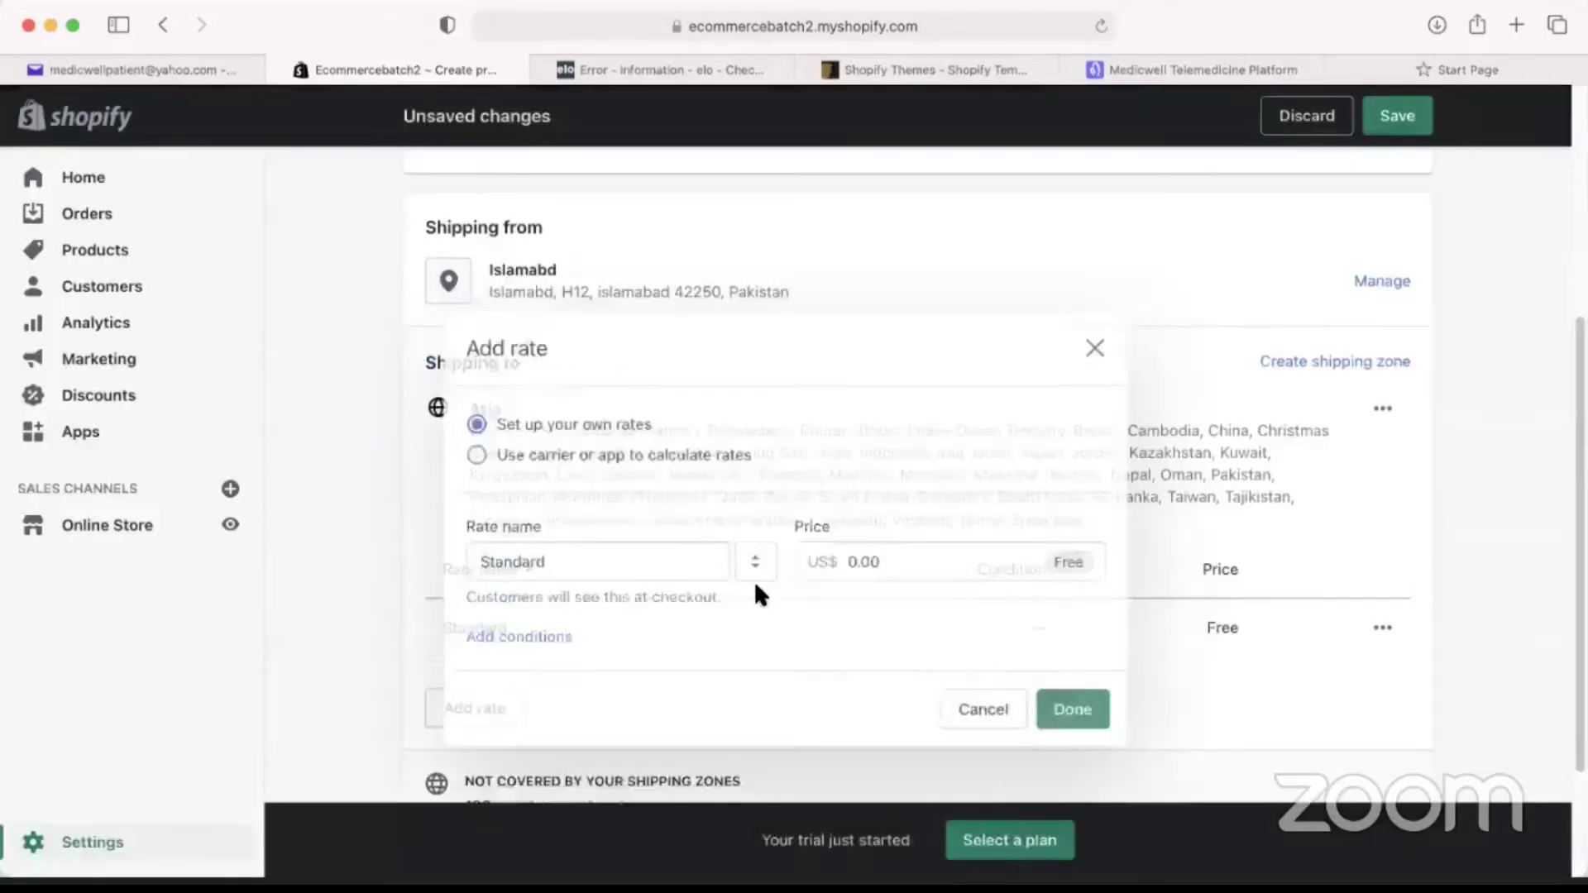
{"action": "left_click", "coordinate": [1363, 364]}
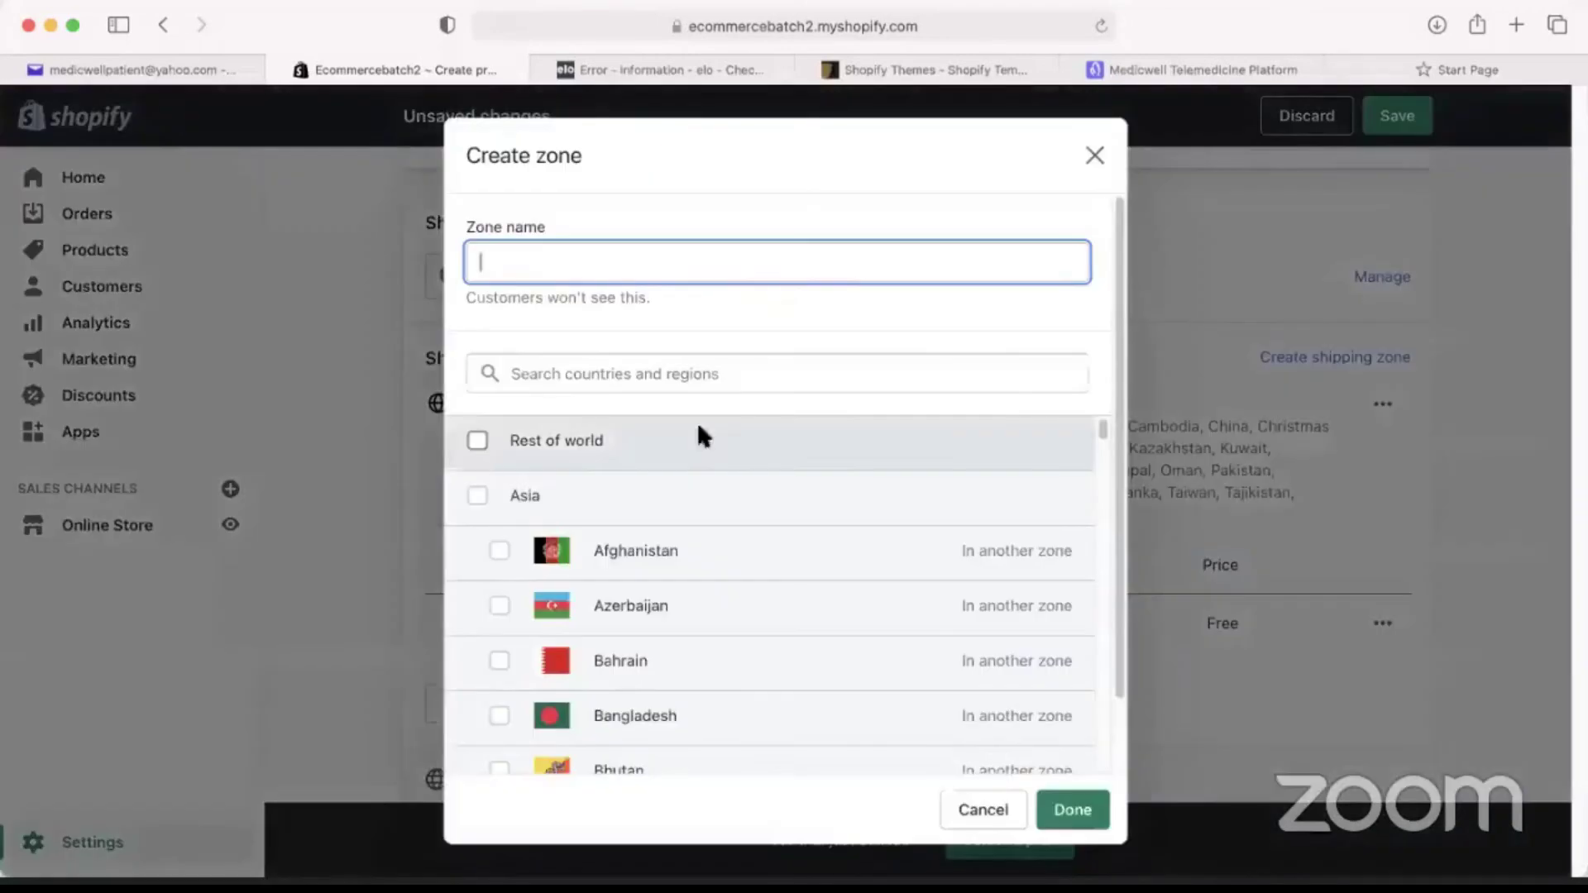
Select all Central America and South America countries for the new zone.
{"action": "scroll", "coordinate": [645, 451], "scroll_direction": "down", "scroll_amount": 5}
{"action": "scroll", "coordinate": [627, 496], "scroll_direction": "up", "scroll_amount": 5}
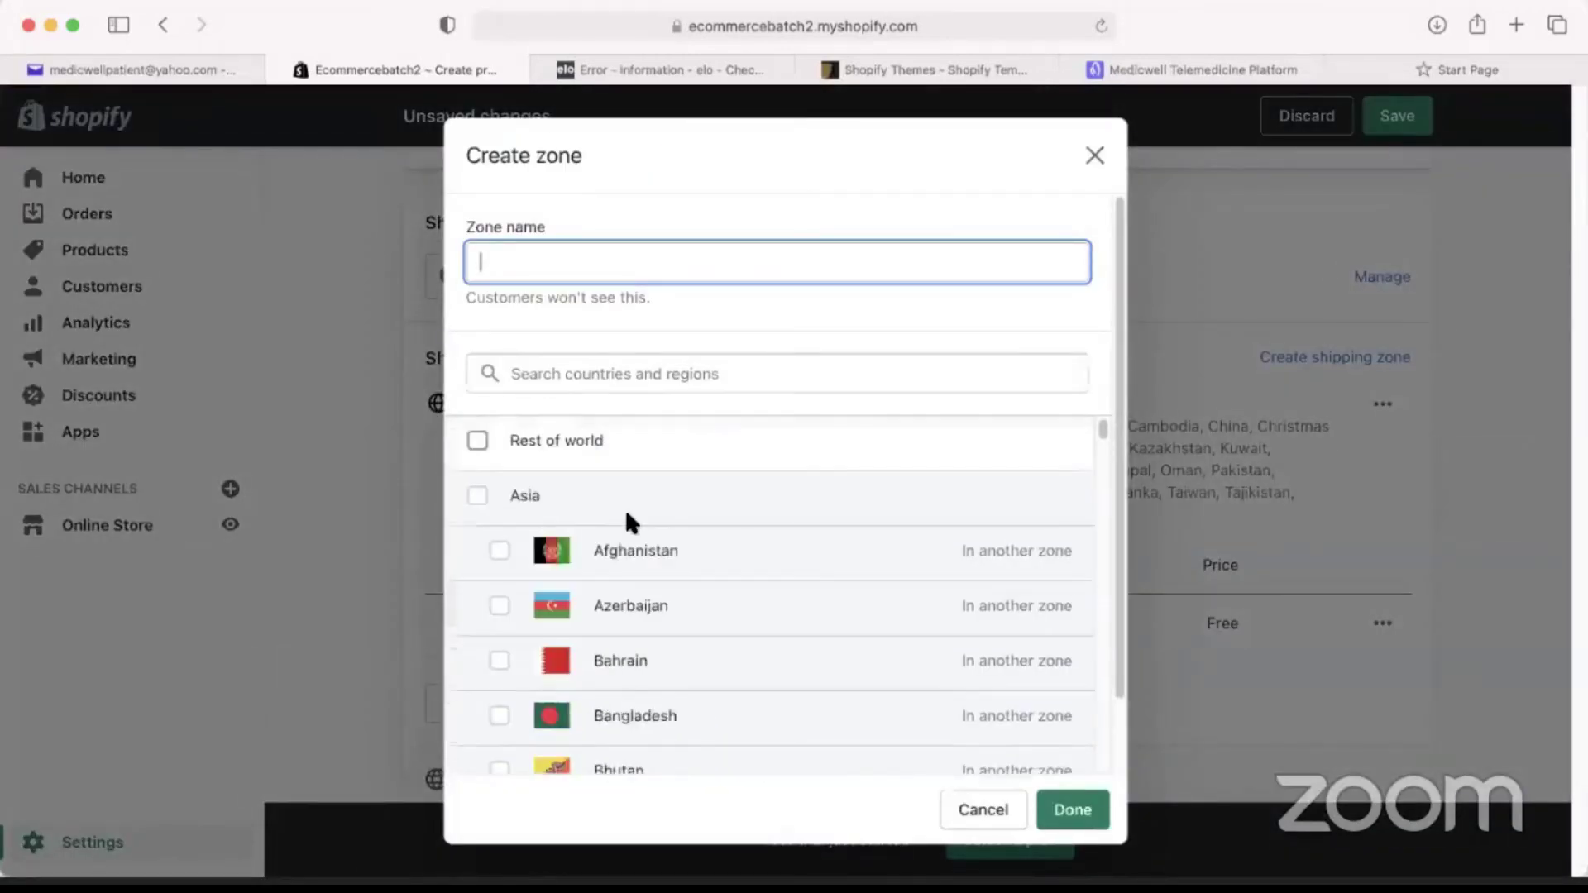
{"action": "left_click", "coordinate": [478, 441]}
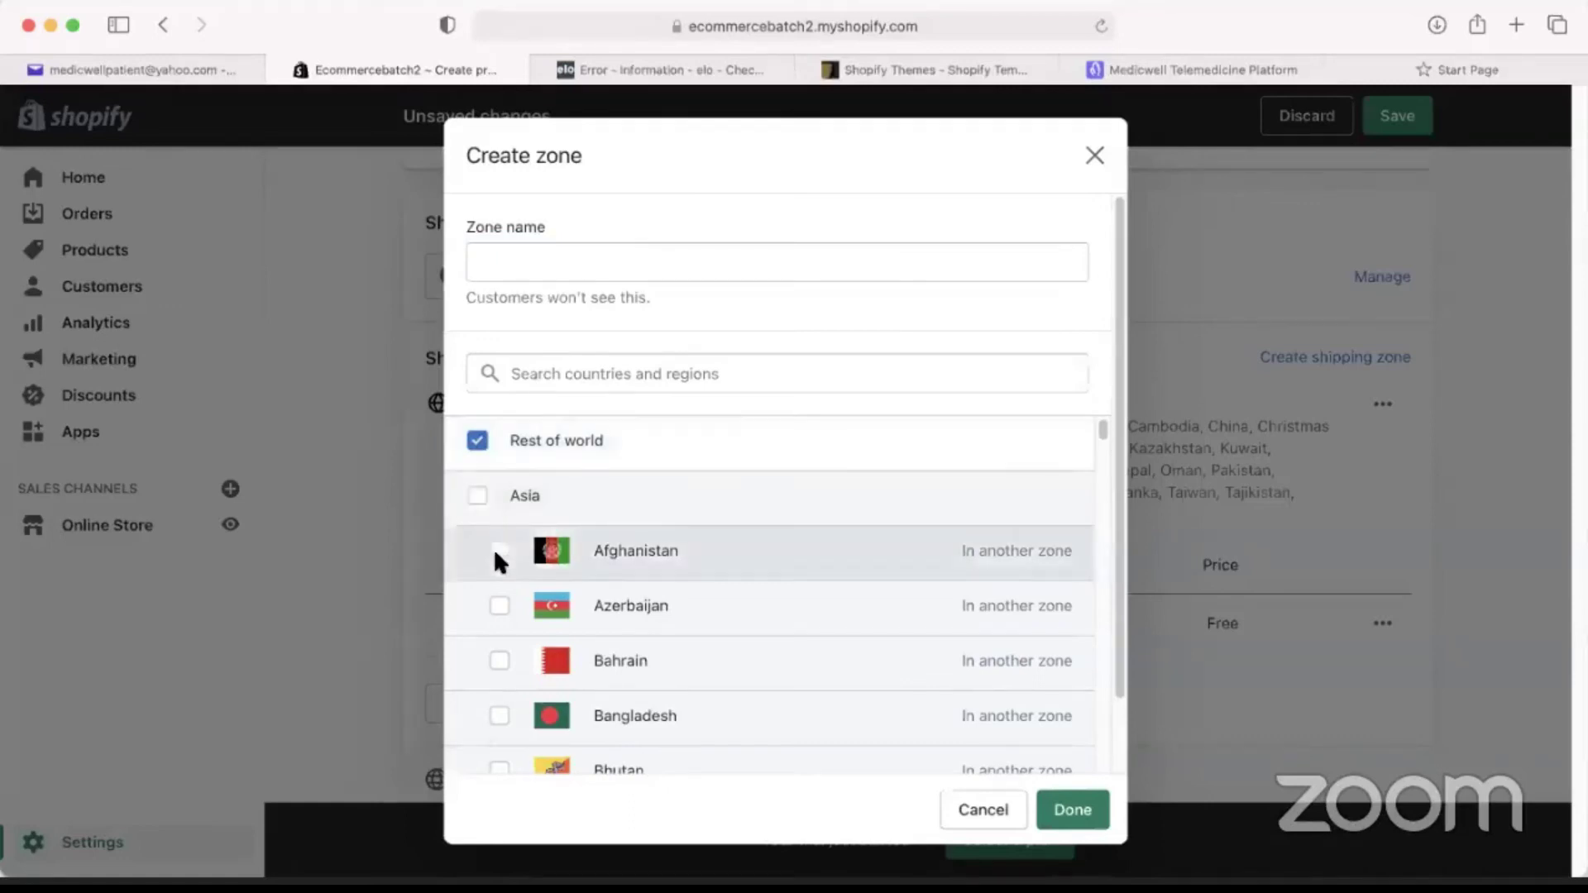
{"action": "scroll", "coordinate": [499, 557], "scroll_direction": "down", "scroll_amount": 20}
{"action": "scroll", "coordinate": [530, 614], "scroll_direction": "down", "scroll_amount": 20}
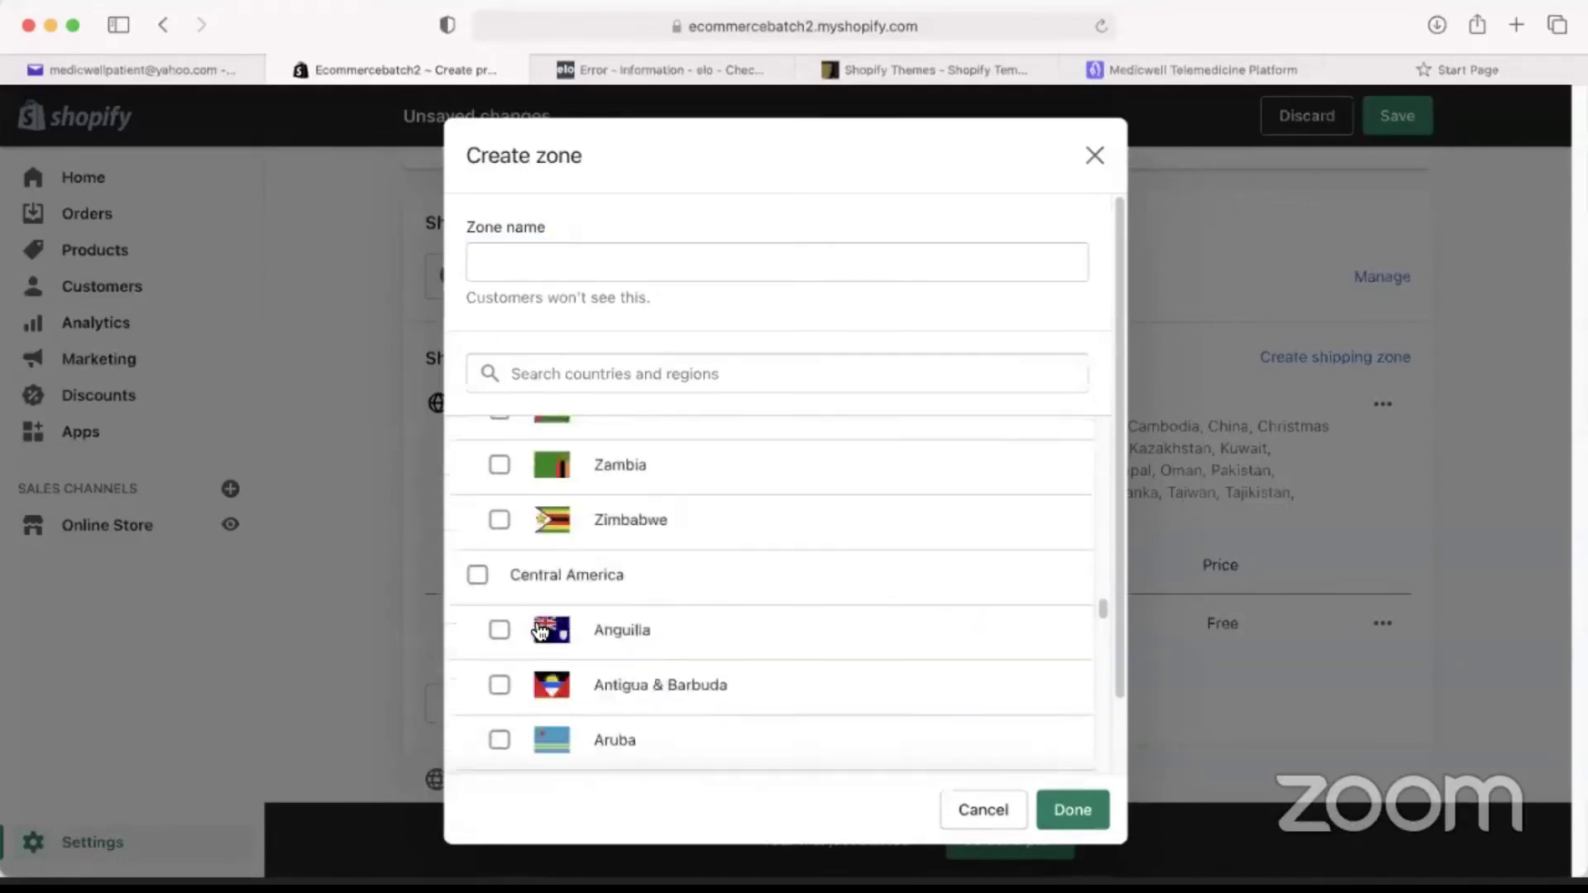
{"action": "scroll", "coordinate": [674, 611], "scroll_direction": "up", "scroll_amount": 20}
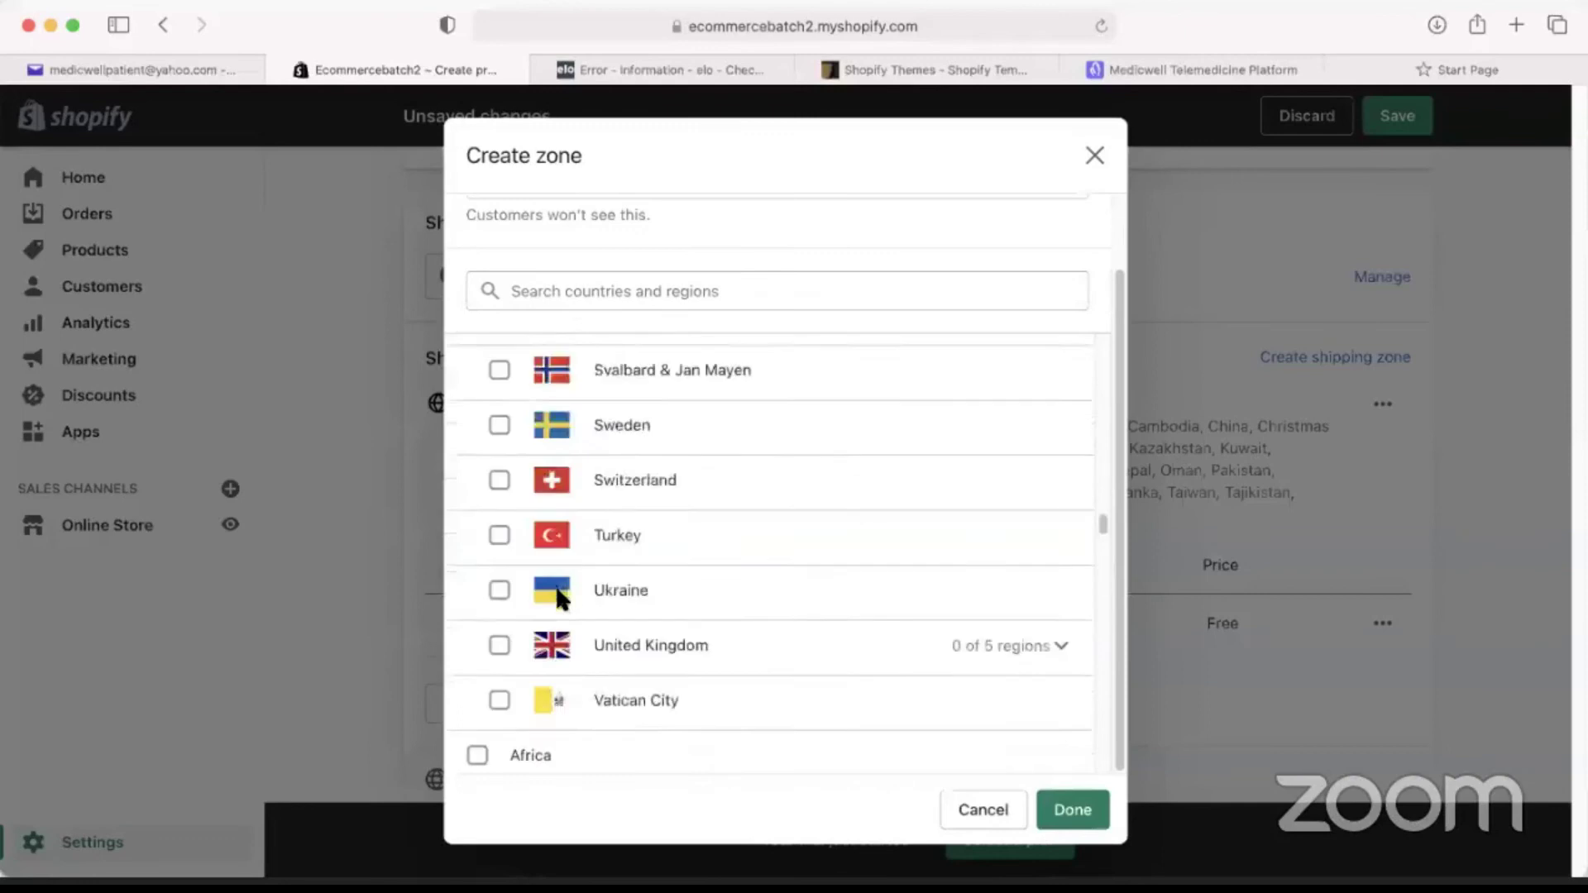
{"action": "left_click", "coordinate": [488, 456]}
{"action": "scroll", "coordinate": [579, 629], "scroll_direction": "down", "scroll_amount": 10}
{"action": "scroll", "coordinate": [579, 616], "scroll_direction": "down", "scroll_amount": 20}
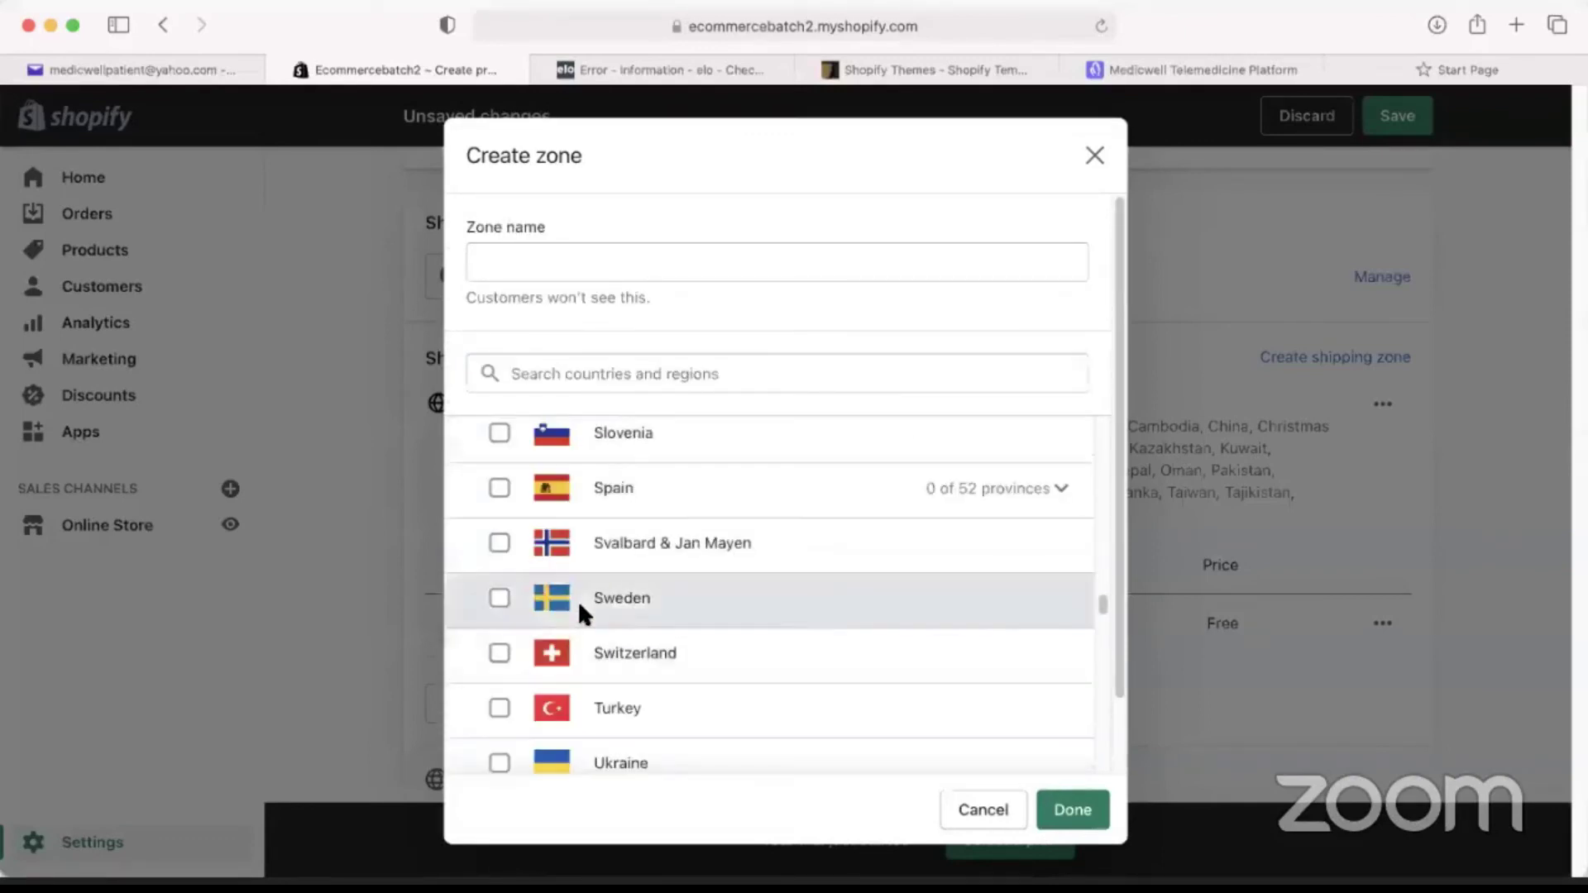
{"action": "scroll", "coordinate": [592, 616], "scroll_direction": "down", "scroll_amount": 20}
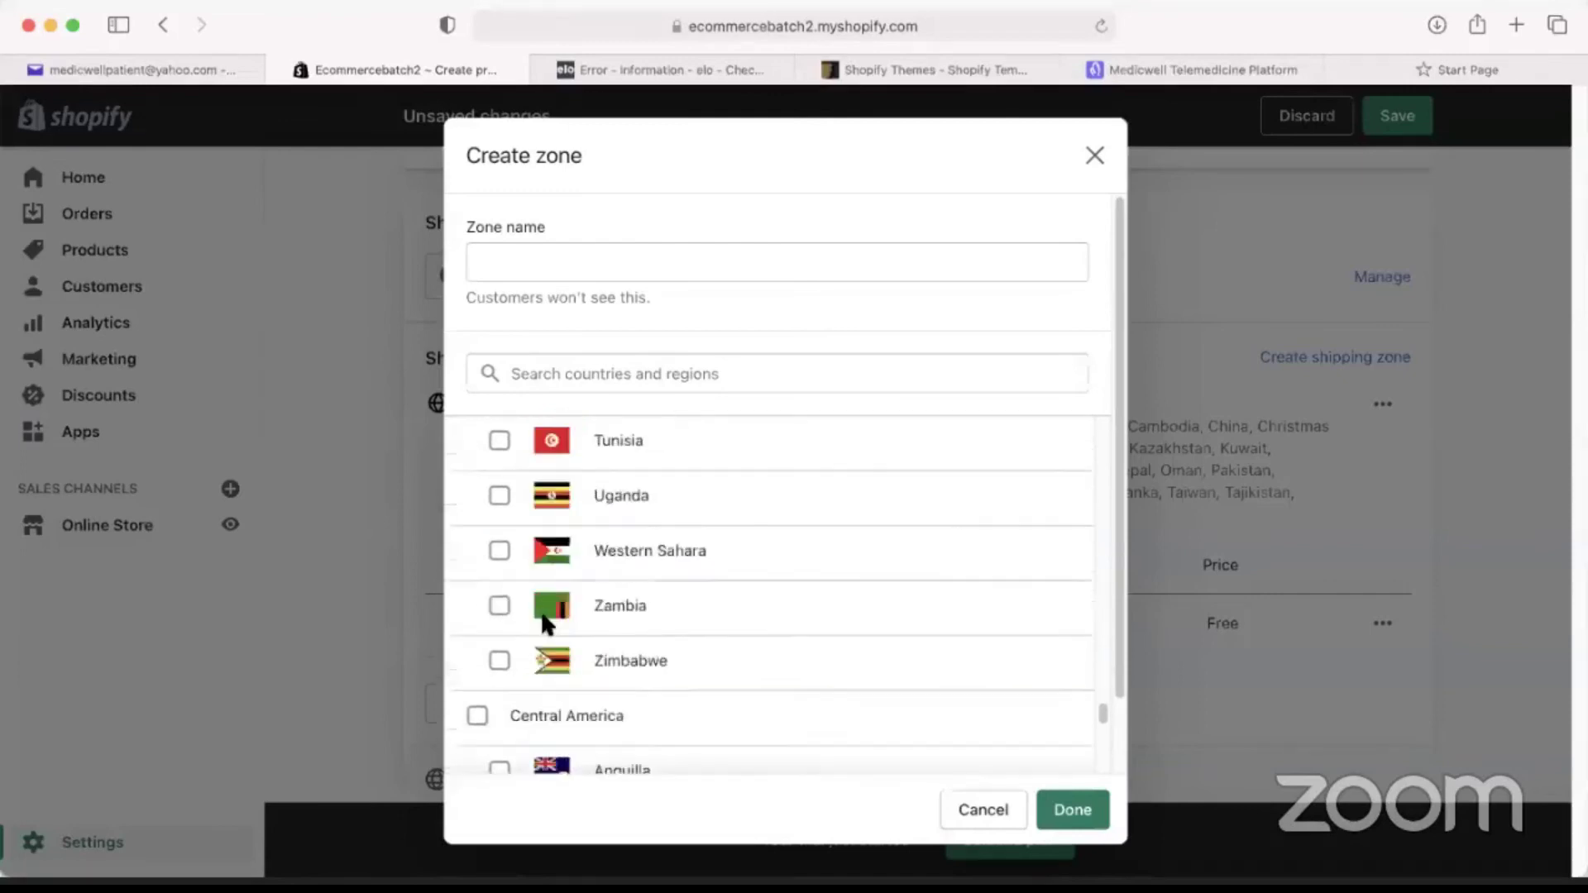
{"action": "left_click", "coordinate": [479, 439]}
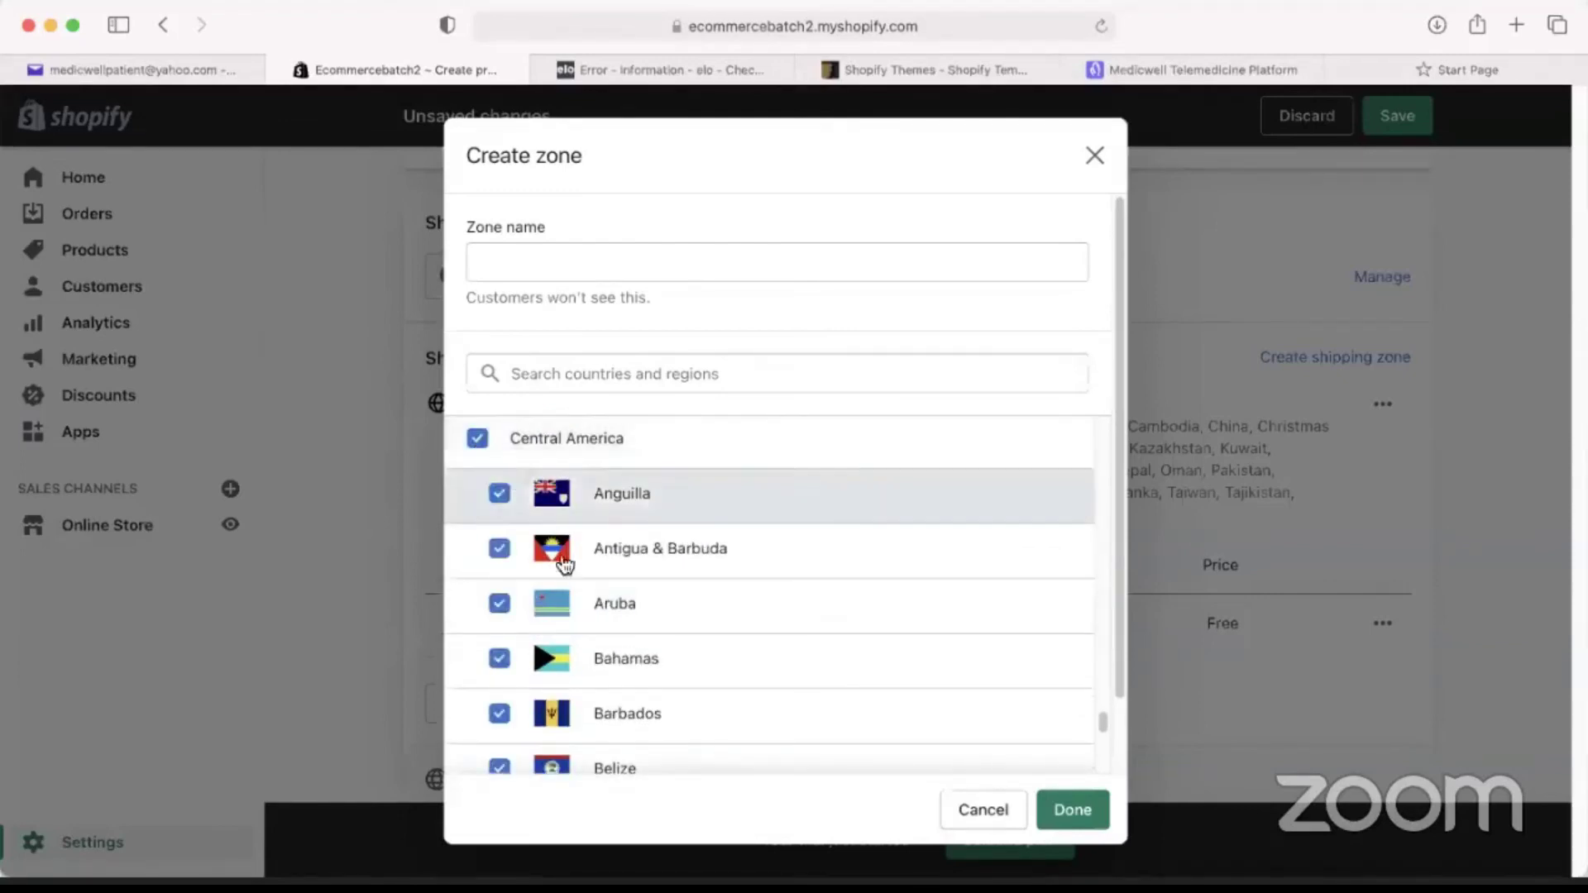
{"action": "scroll", "coordinate": [560, 557], "scroll_direction": "down", "scroll_amount": 12}
{"action": "left_click", "coordinate": [477, 514]}
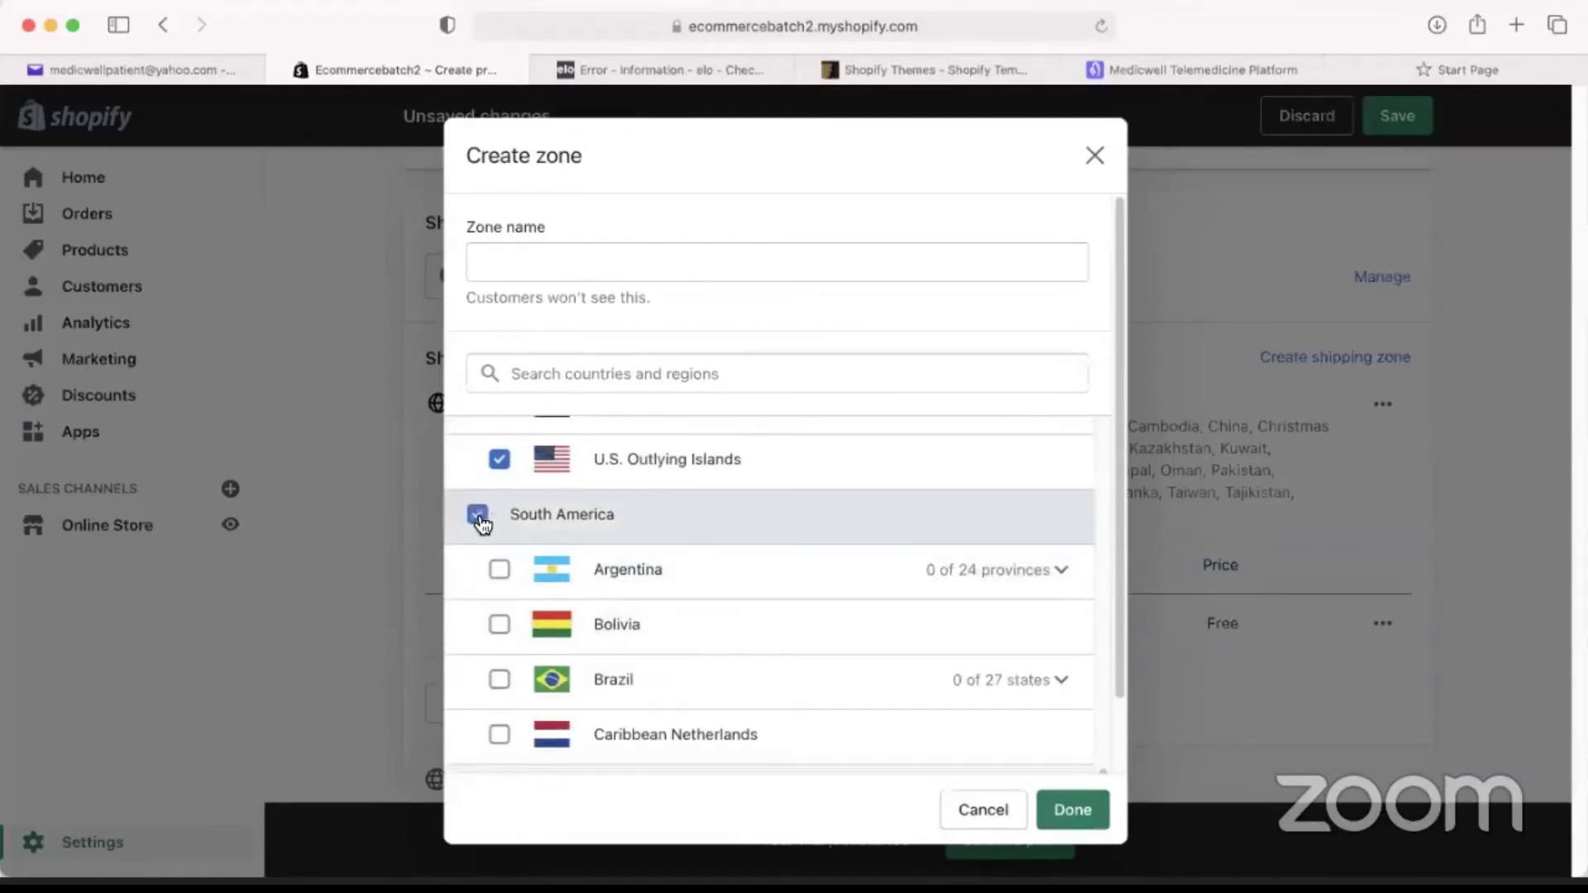
Name the zone 'Central and South' and save it.
{"action": "left_click", "coordinate": [1062, 810]}
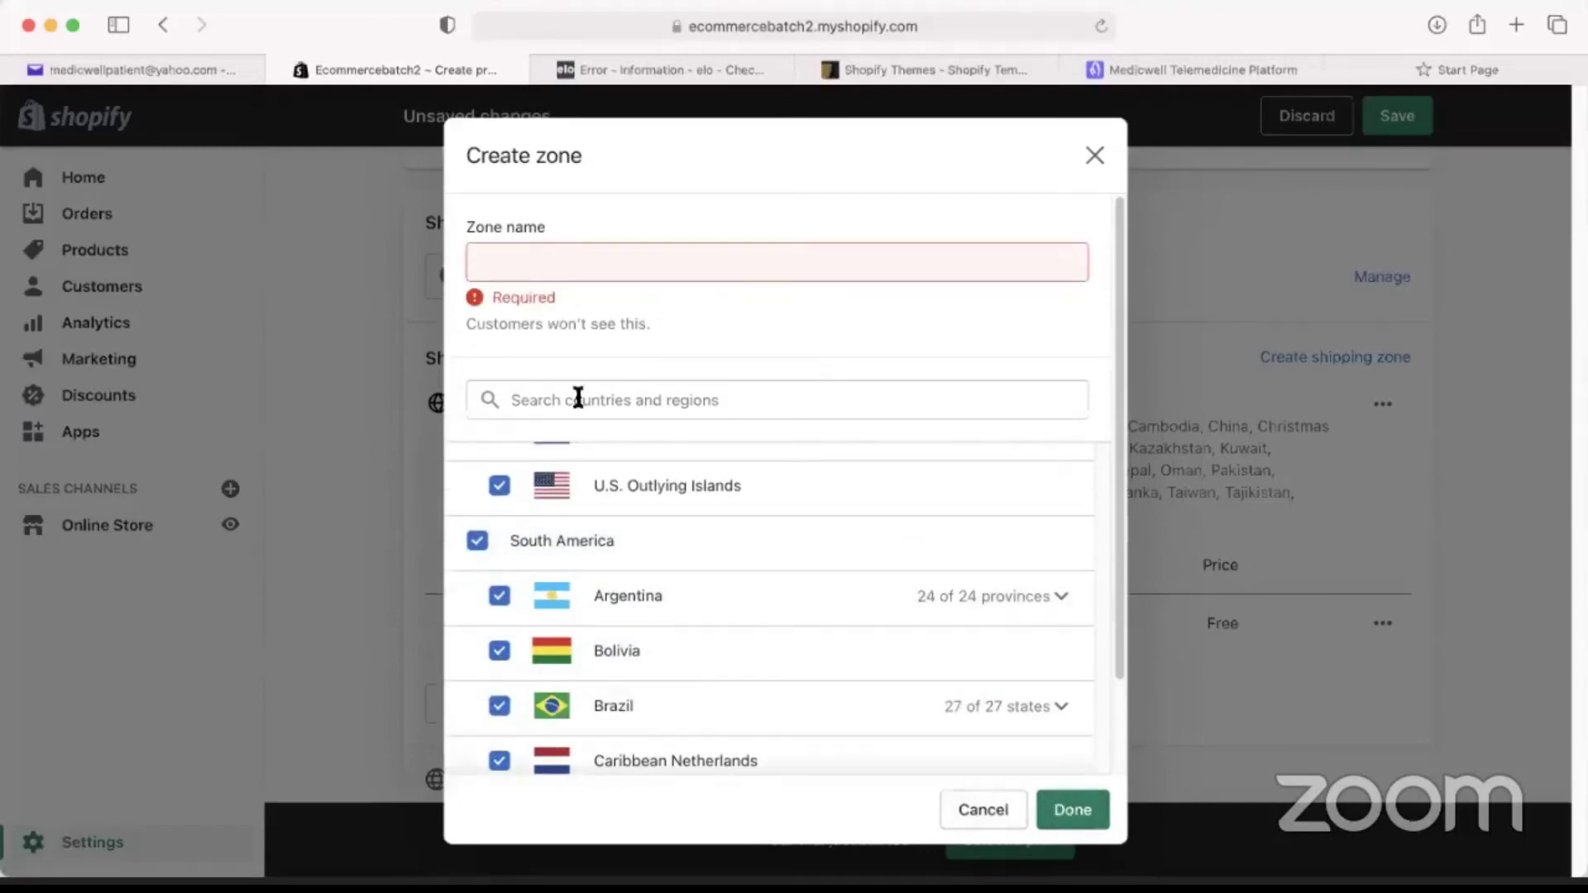
{"action": "left_click", "coordinate": [529, 261]}
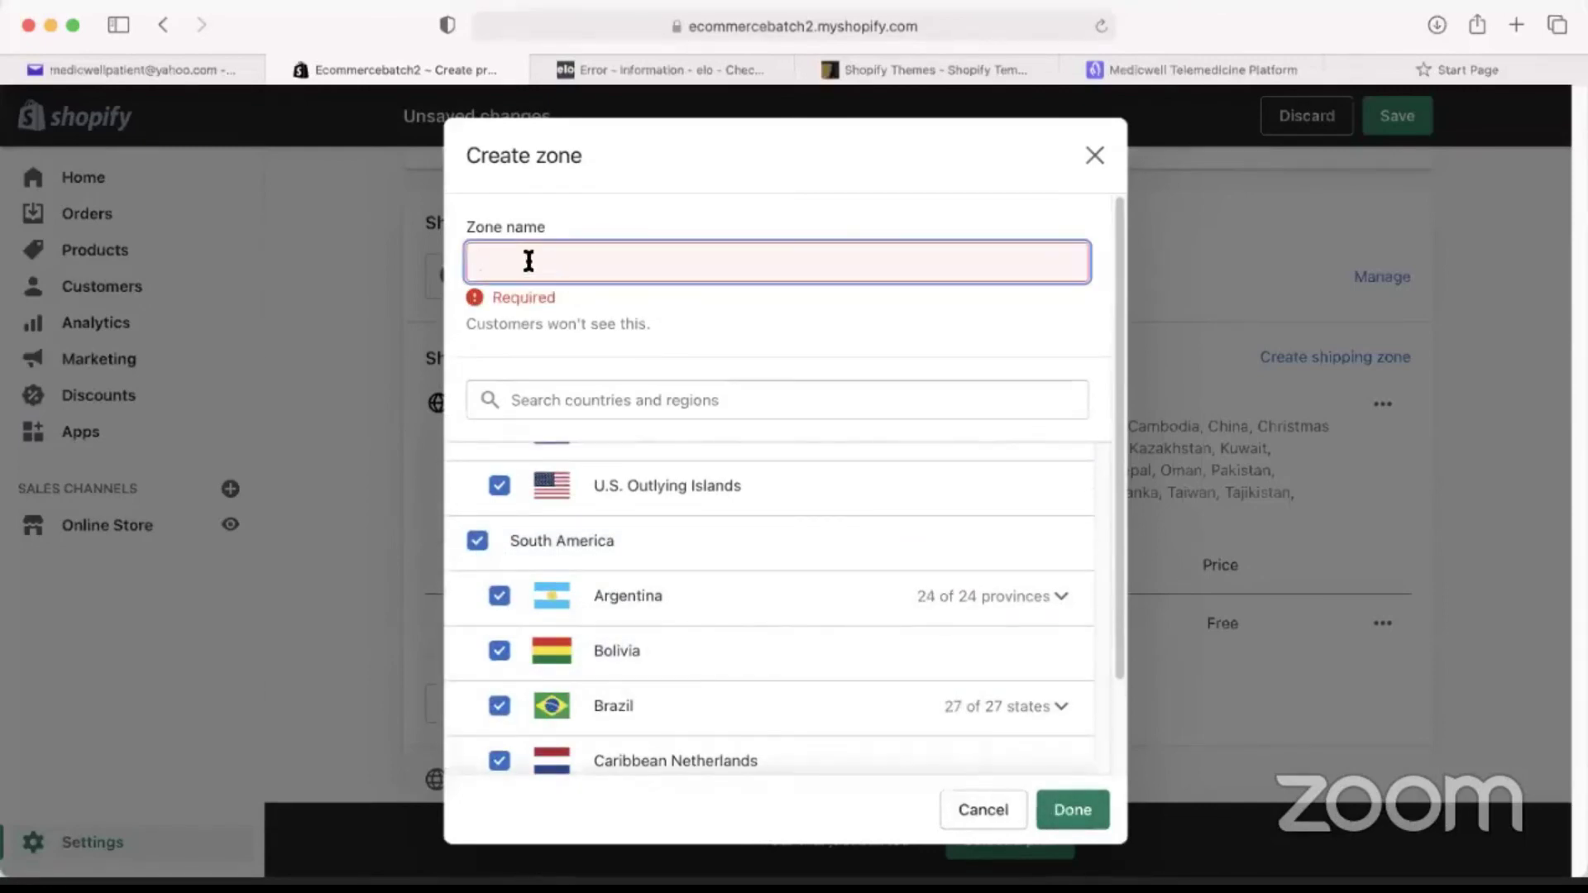
{"action": "type", "text": "Central and South"}
{"action": "left_click", "coordinate": [1071, 809]}
Give the Central and South zone a US$15.00 Standard rate.
{"action": "scroll", "coordinate": [872, 593], "scroll_direction": "down", "scroll_amount": 5}
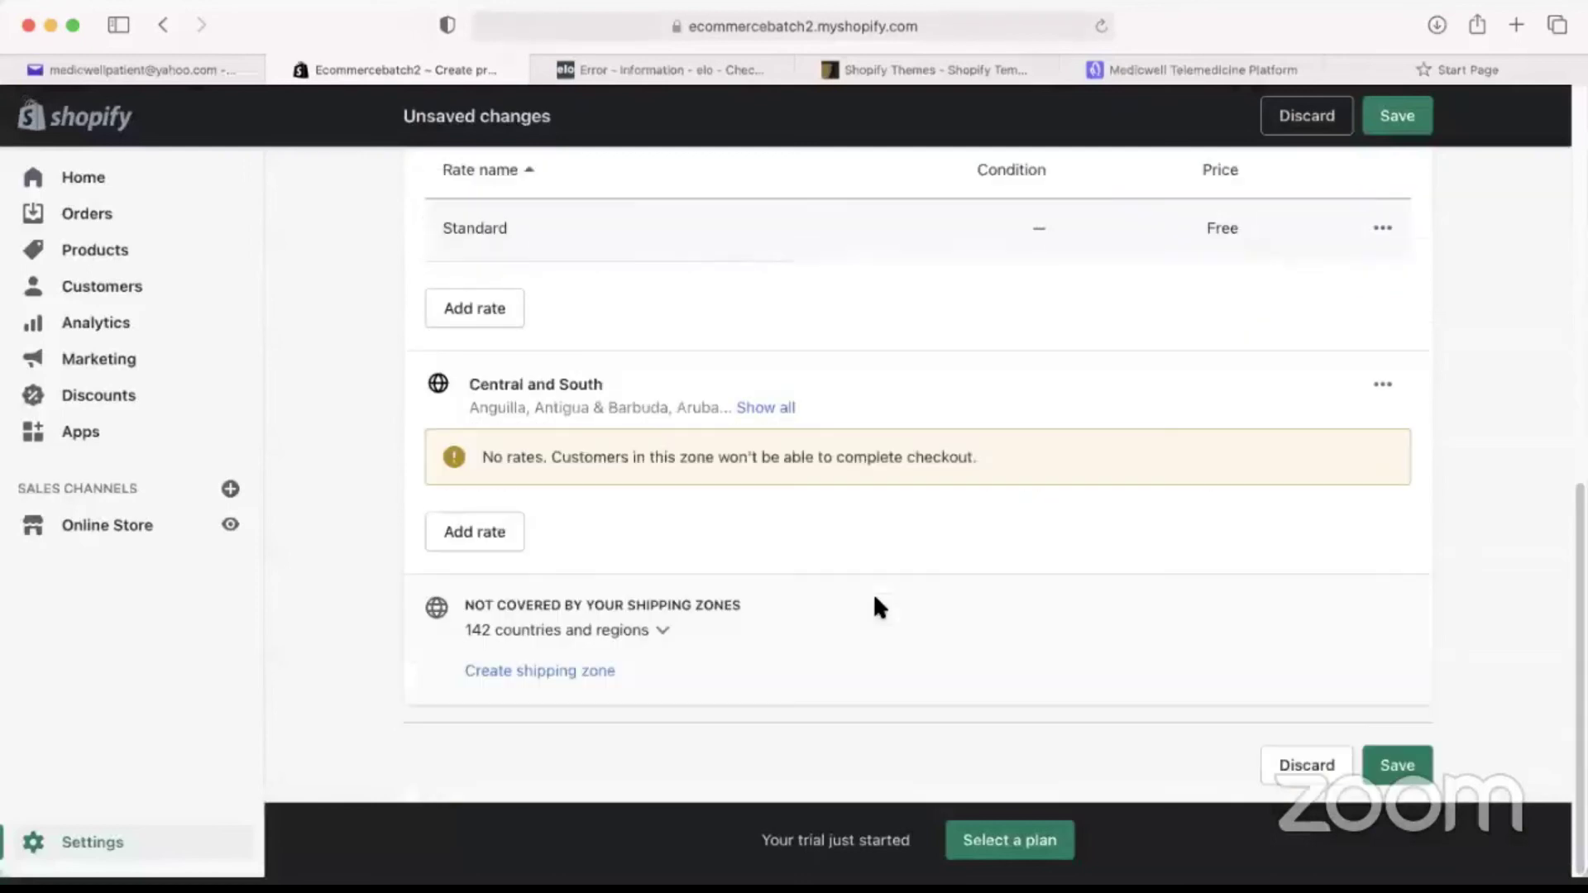
{"action": "left_click", "coordinate": [494, 543]}
{"action": "left_click", "coordinate": [598, 508]}
{"action": "left_click", "coordinate": [579, 555]}
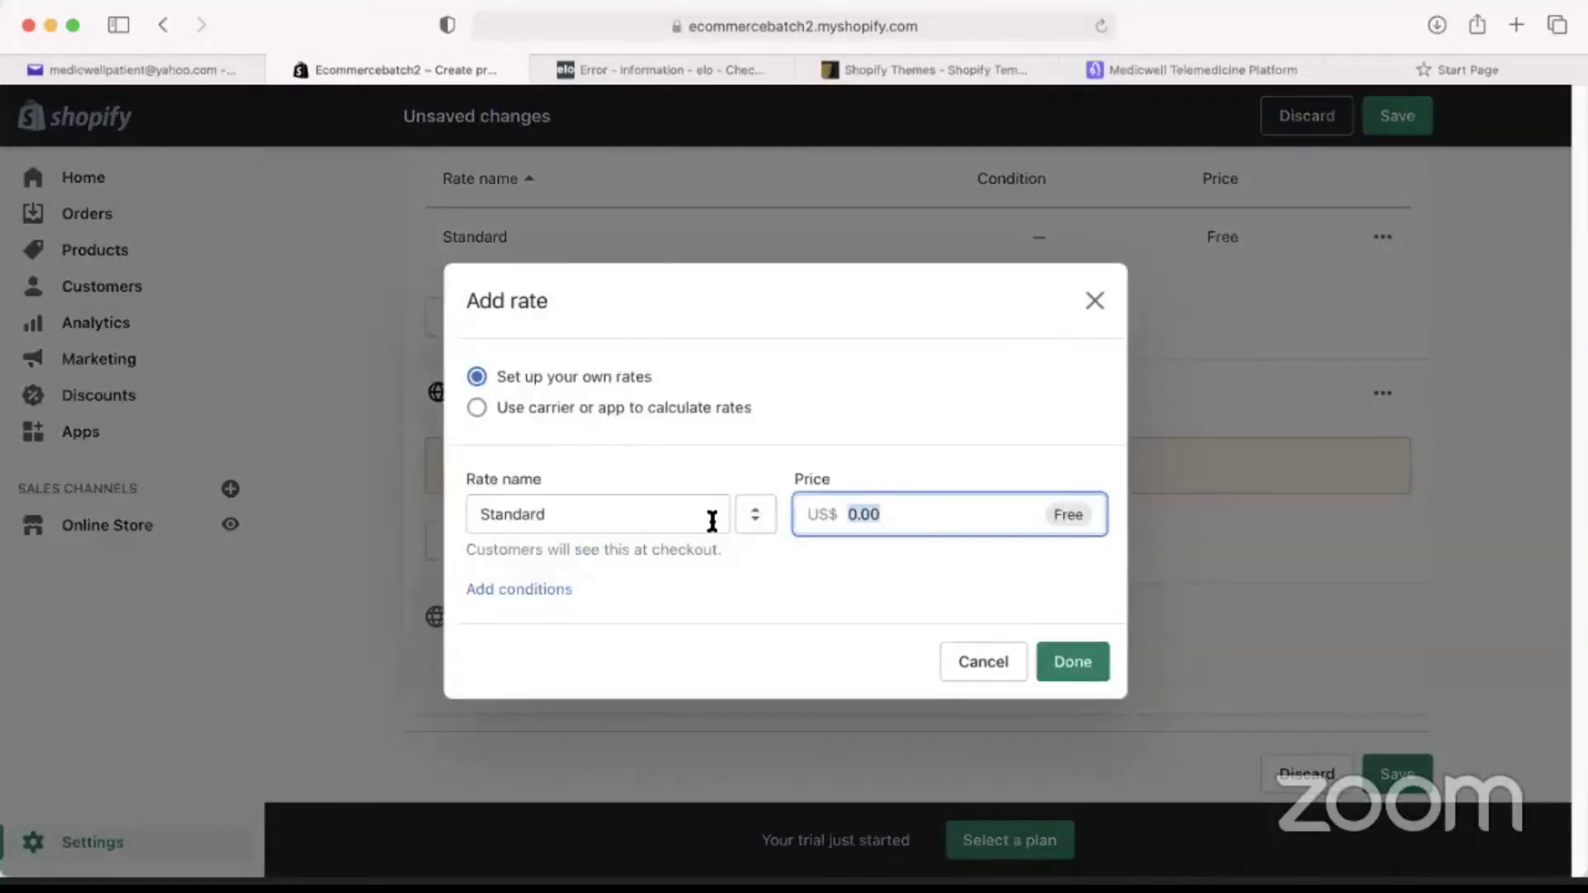
{"action": "type", "text": "15"}
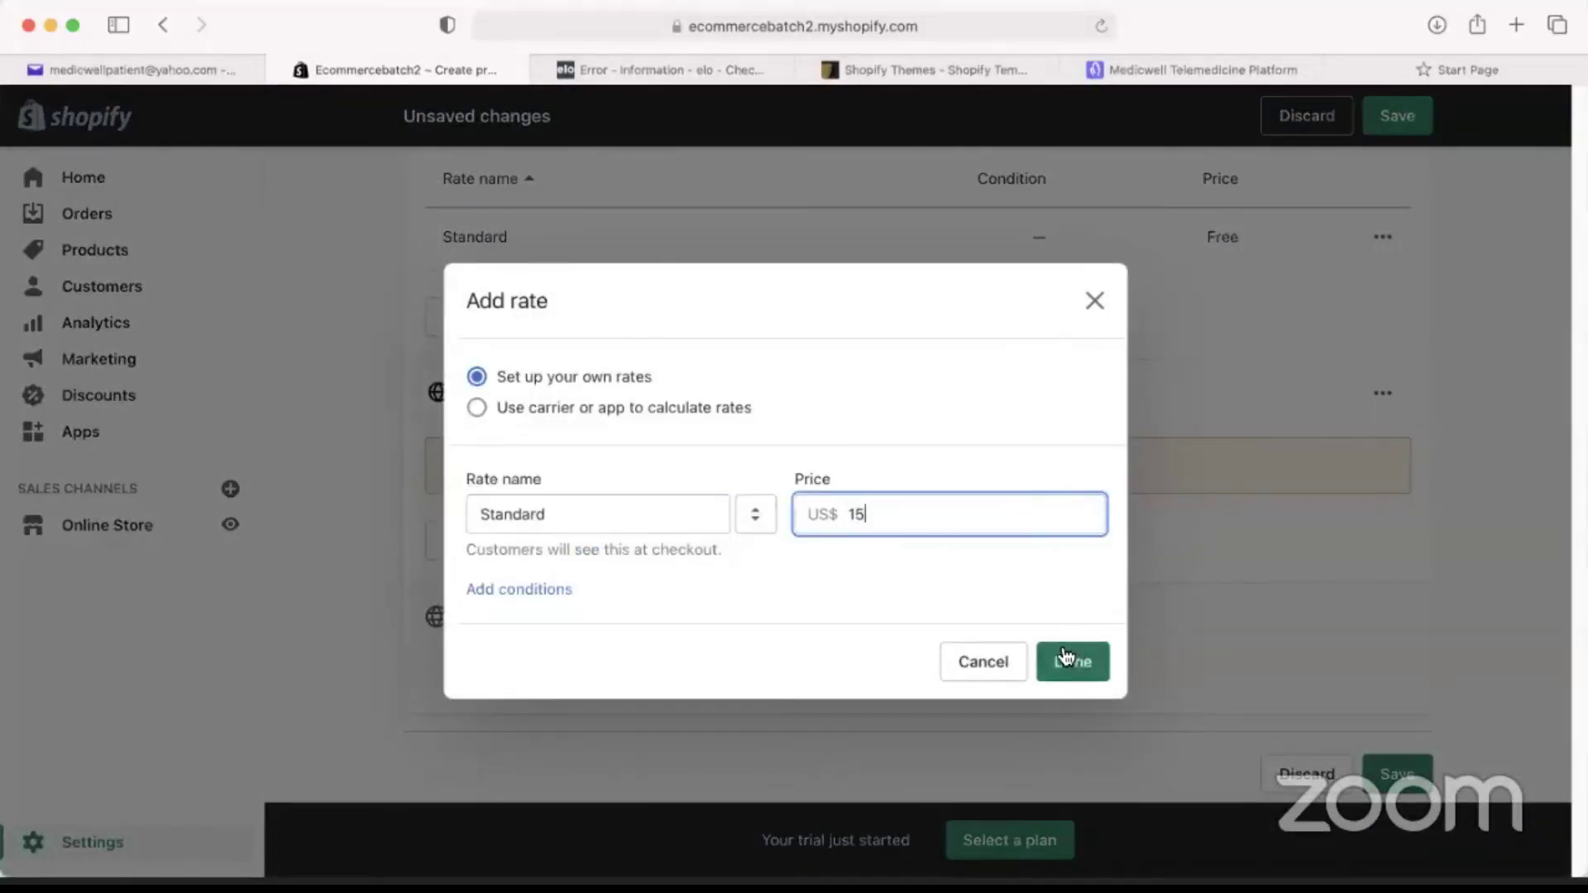
{"action": "left_click", "coordinate": [1073, 662]}
{"action": "scroll", "coordinate": [762, 624], "scroll_direction": "up", "scroll_amount": 6}
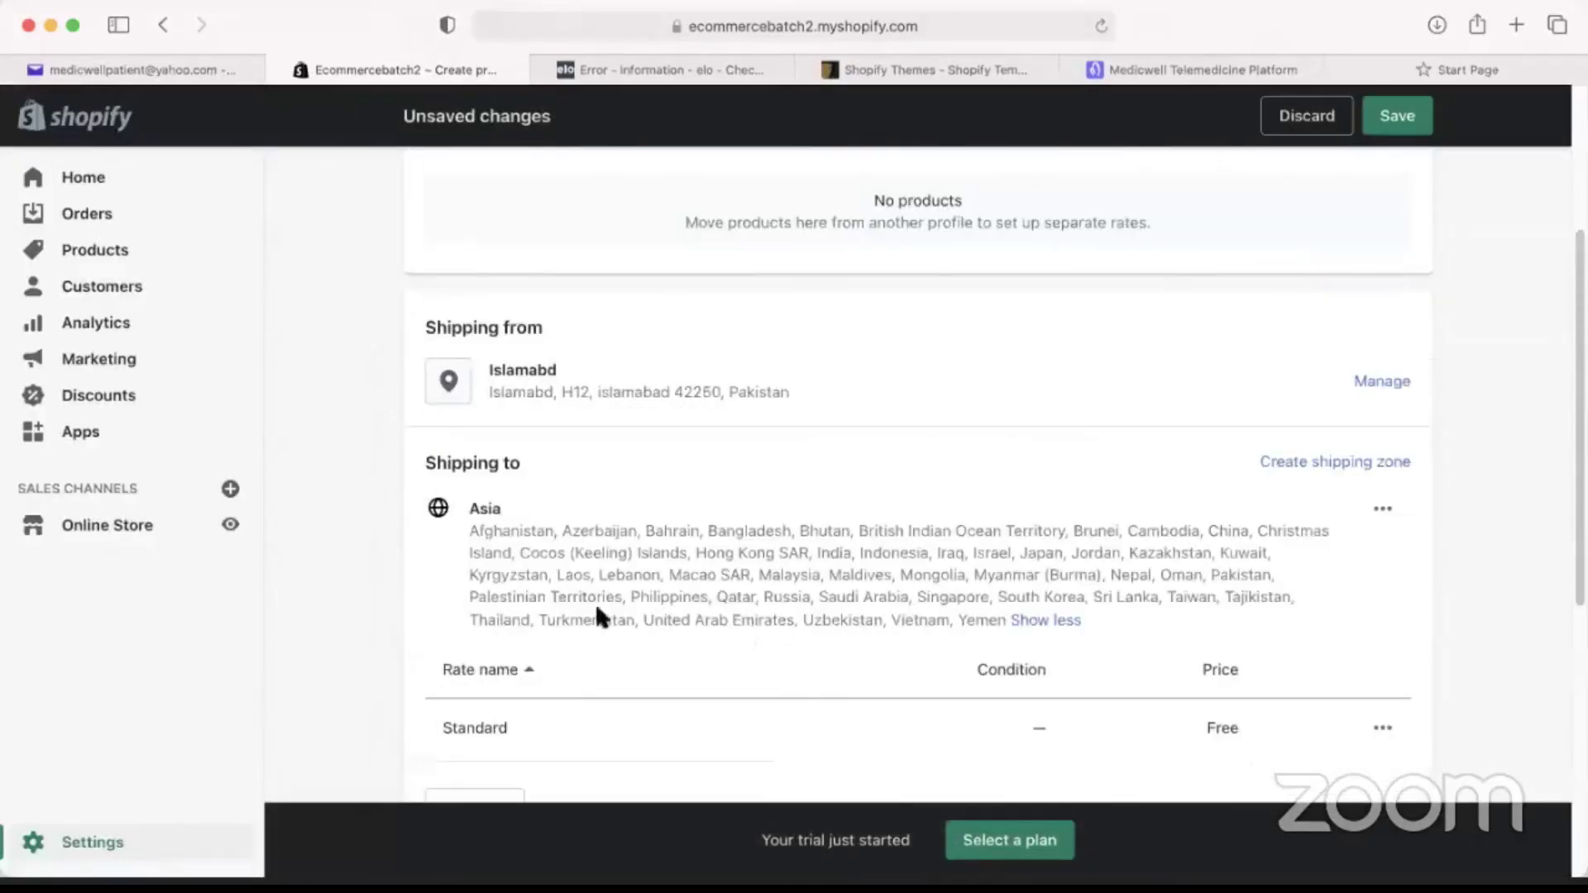
{"action": "scroll", "coordinate": [579, 627], "scroll_direction": "down", "scroll_amount": 3}
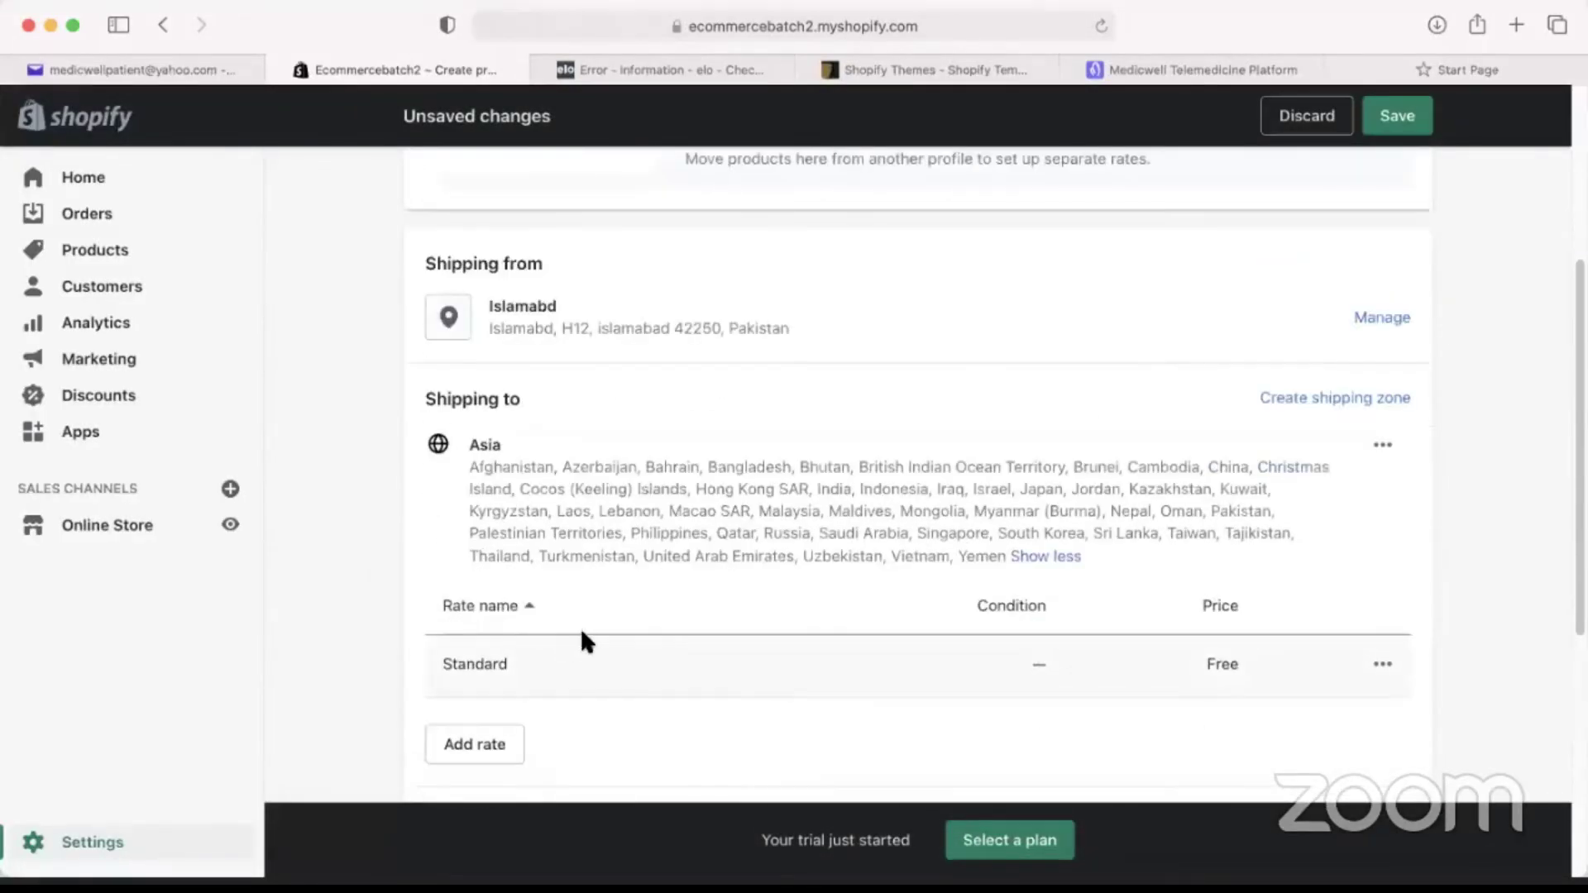
{"action": "scroll", "coordinate": [600, 621], "scroll_direction": "down", "scroll_amount": 7}
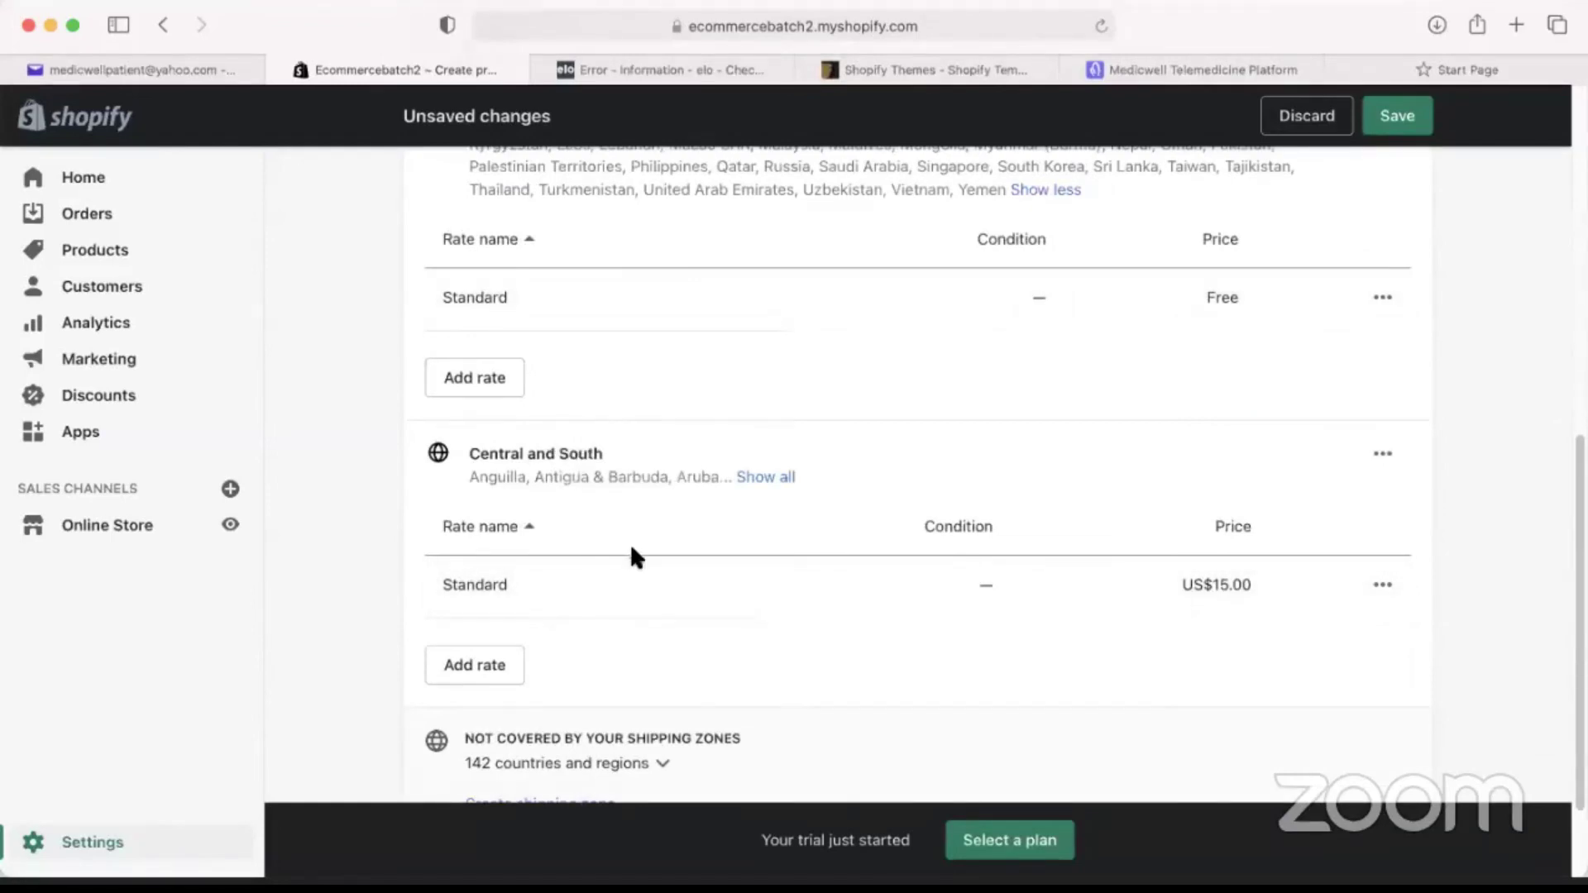
{"action": "scroll", "coordinate": [629, 542], "scroll_direction": "up", "scroll_amount": 9}
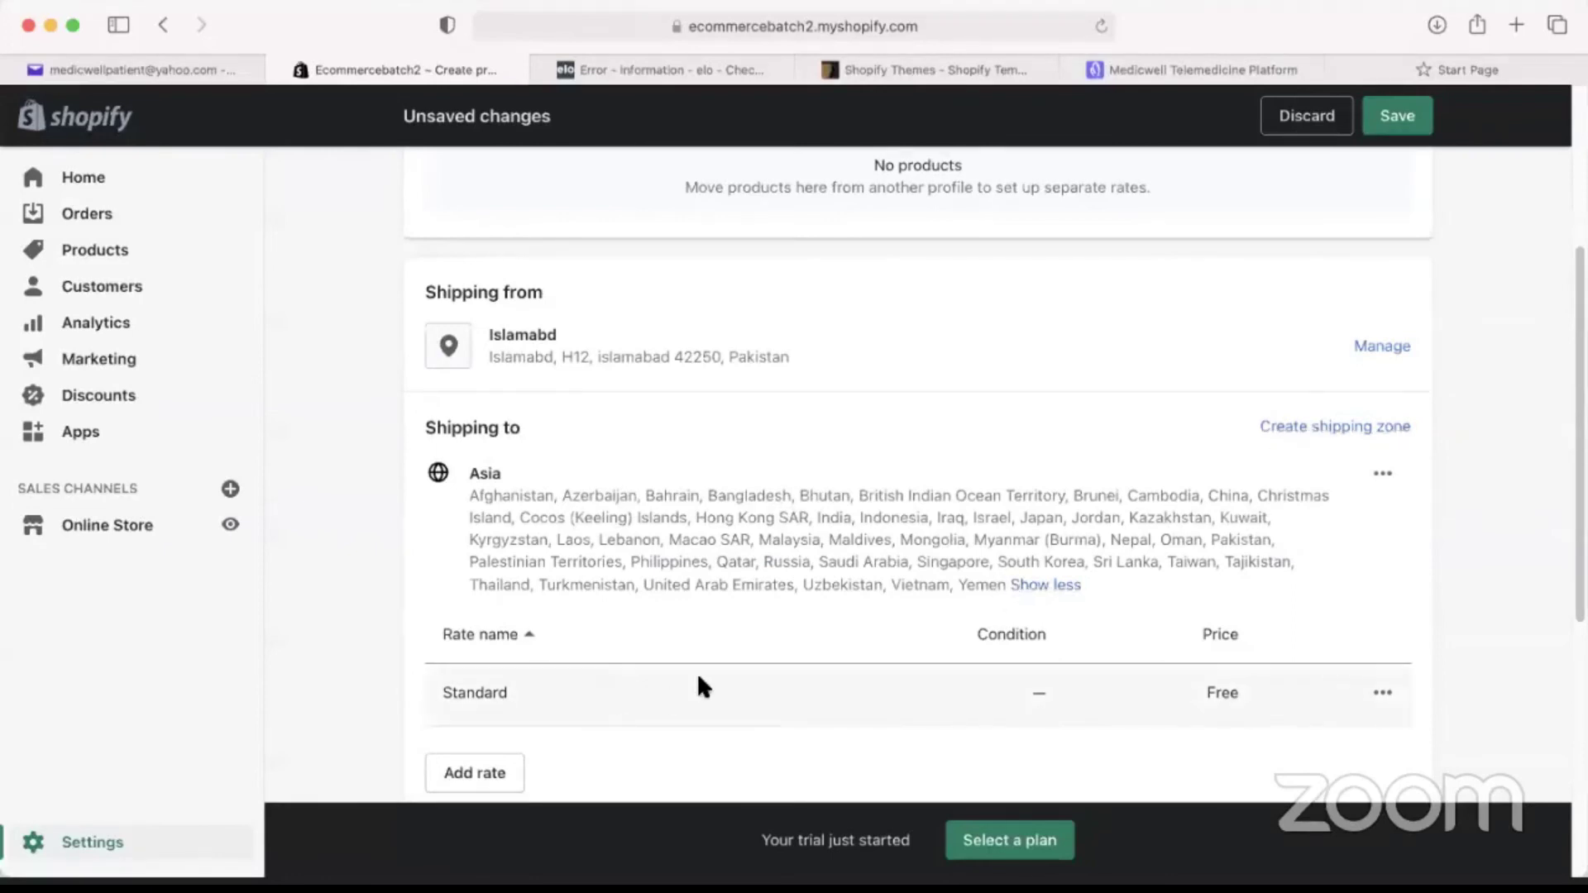
{"action": "scroll", "coordinate": [697, 671], "scroll_direction": "down", "scroll_amount": 10}
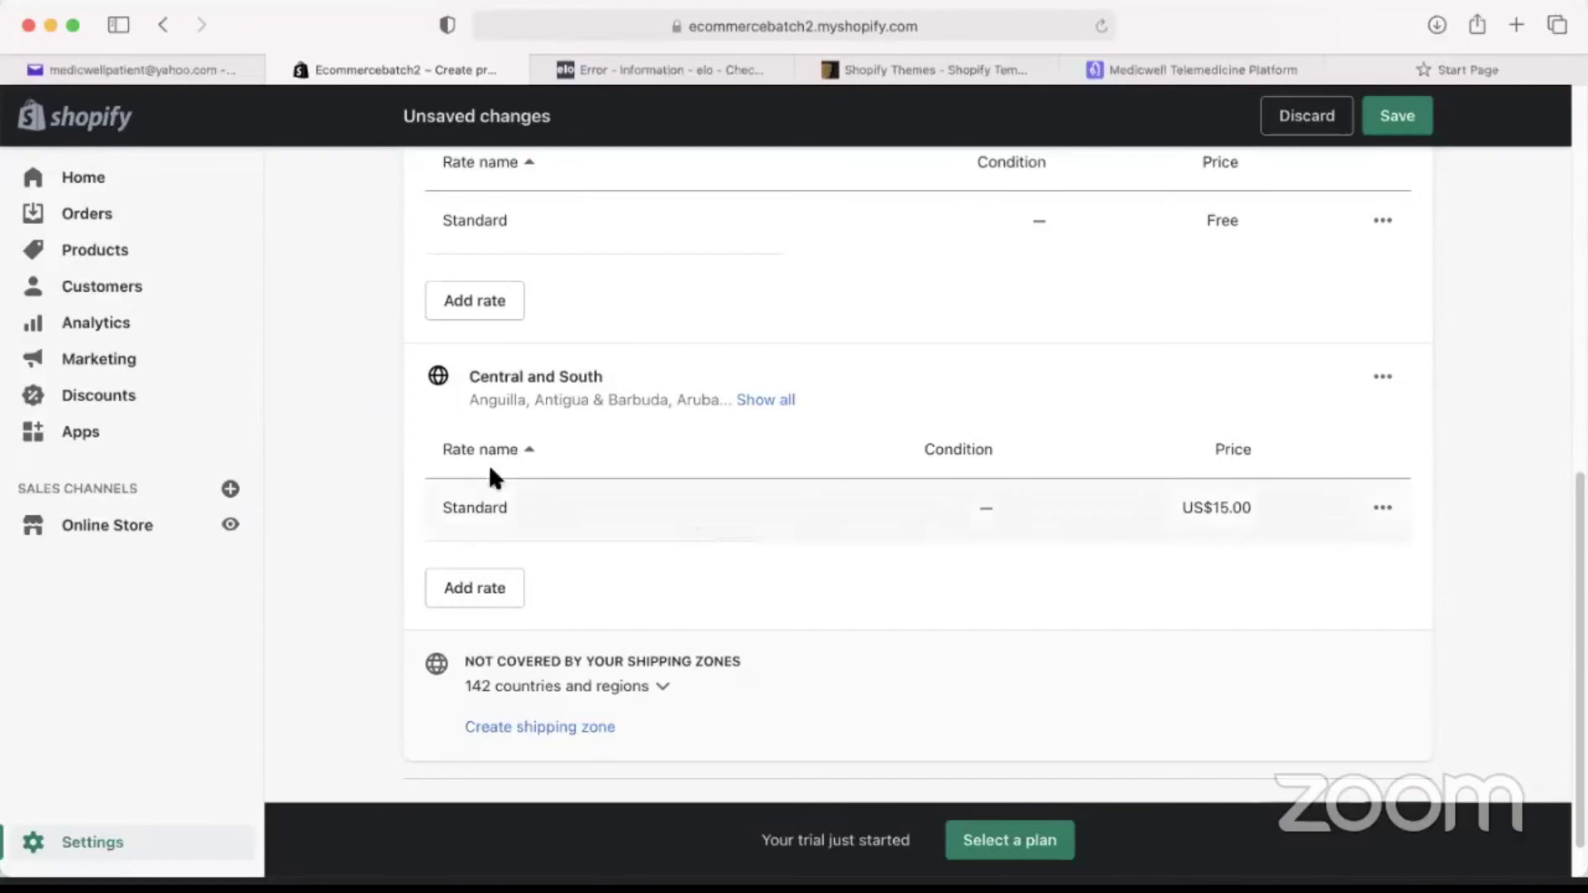
{"action": "scroll", "coordinate": [991, 713], "scroll_direction": "up", "scroll_amount": 1}
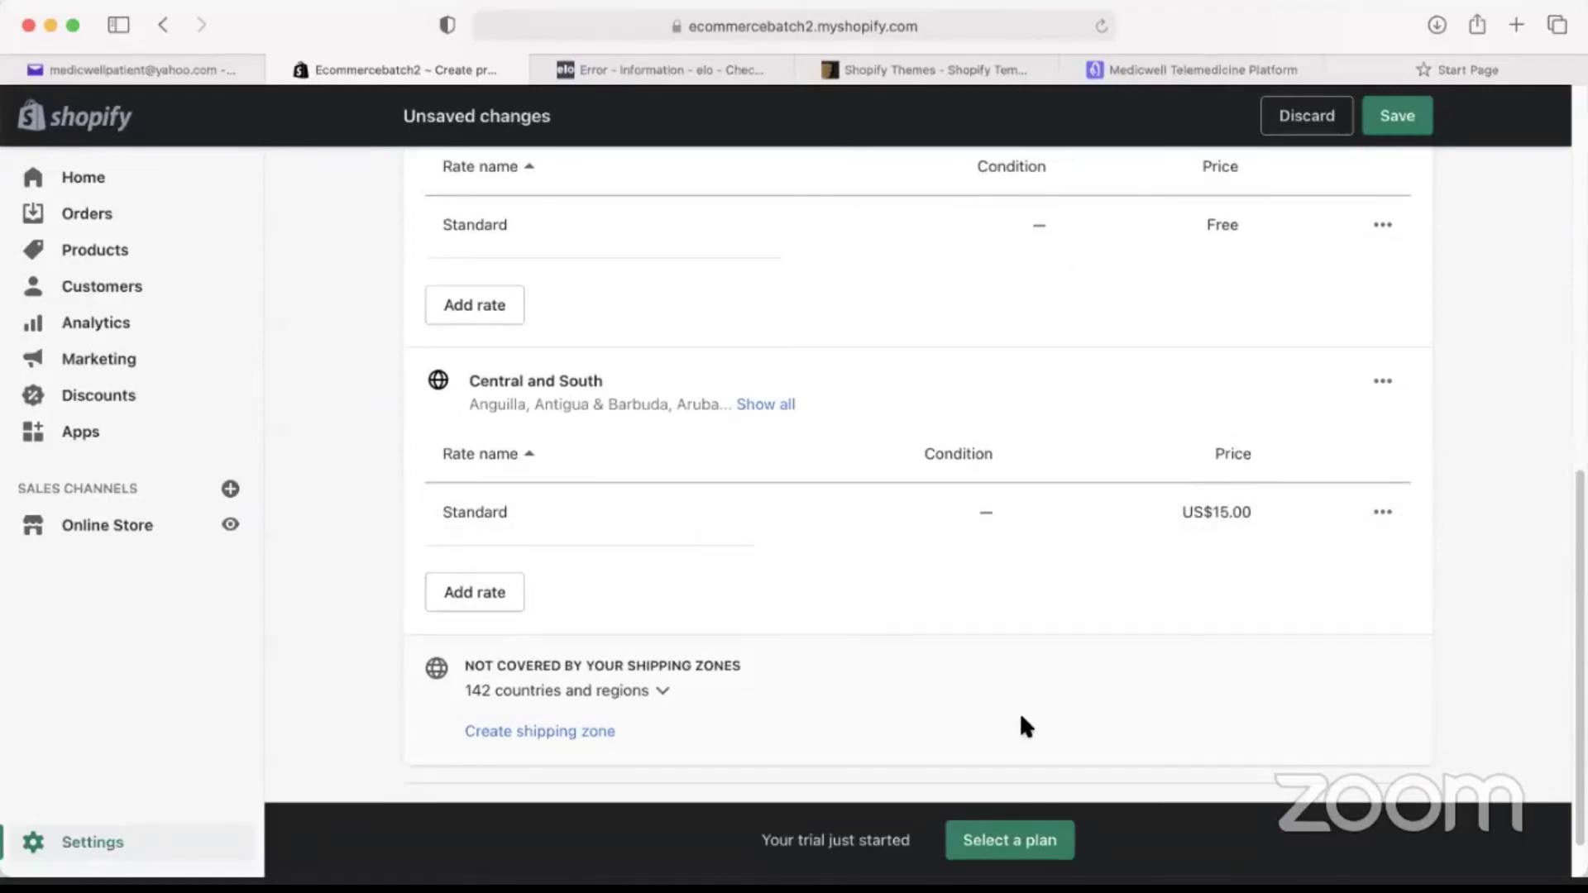
{"action": "scroll", "coordinate": [575, 425], "scroll_direction": "up", "scroll_amount": 5}
{"action": "scroll", "coordinate": [538, 691], "scroll_direction": "down", "scroll_amount": 3}
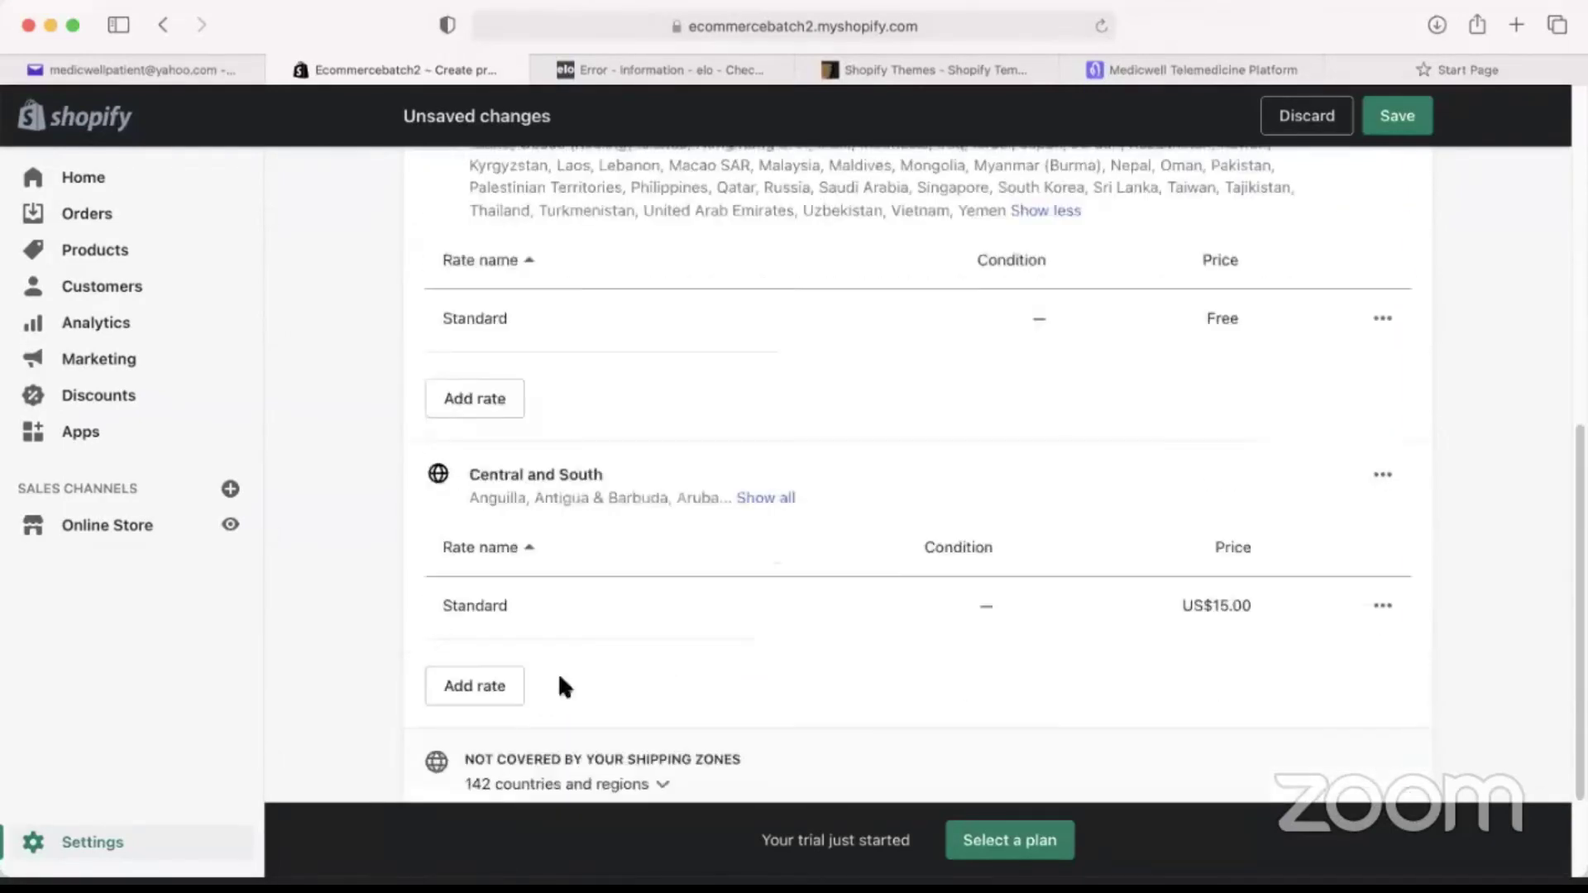
{"action": "scroll", "coordinate": [787, 634], "scroll_direction": "up", "scroll_amount": 10}
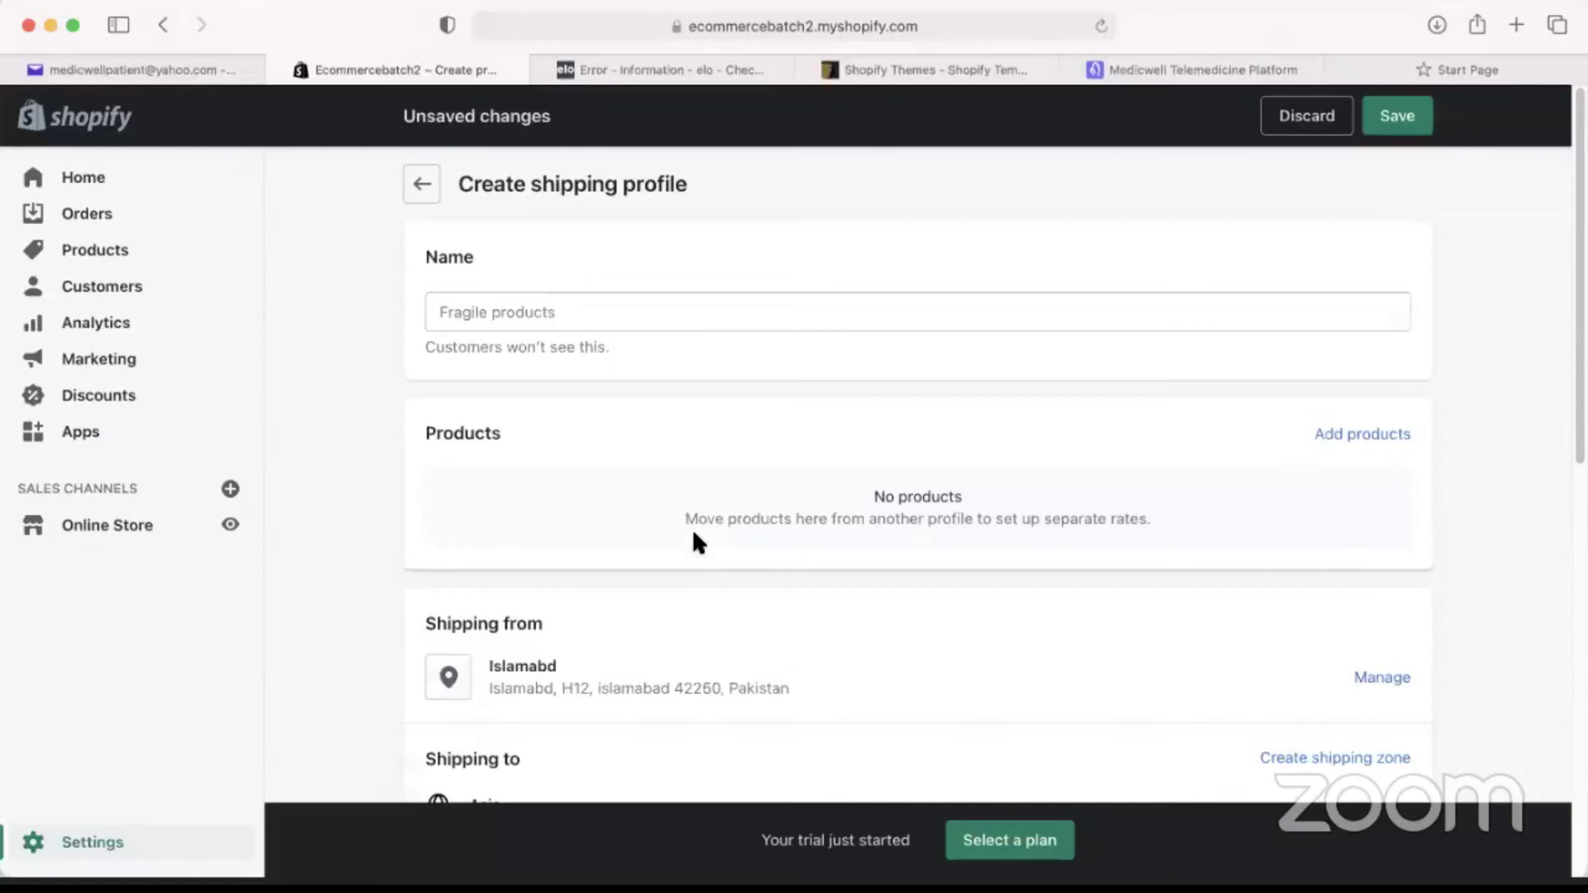
{"action": "left_click", "coordinate": [423, 185]}
{"action": "left_click", "coordinate": [1093, 575]}
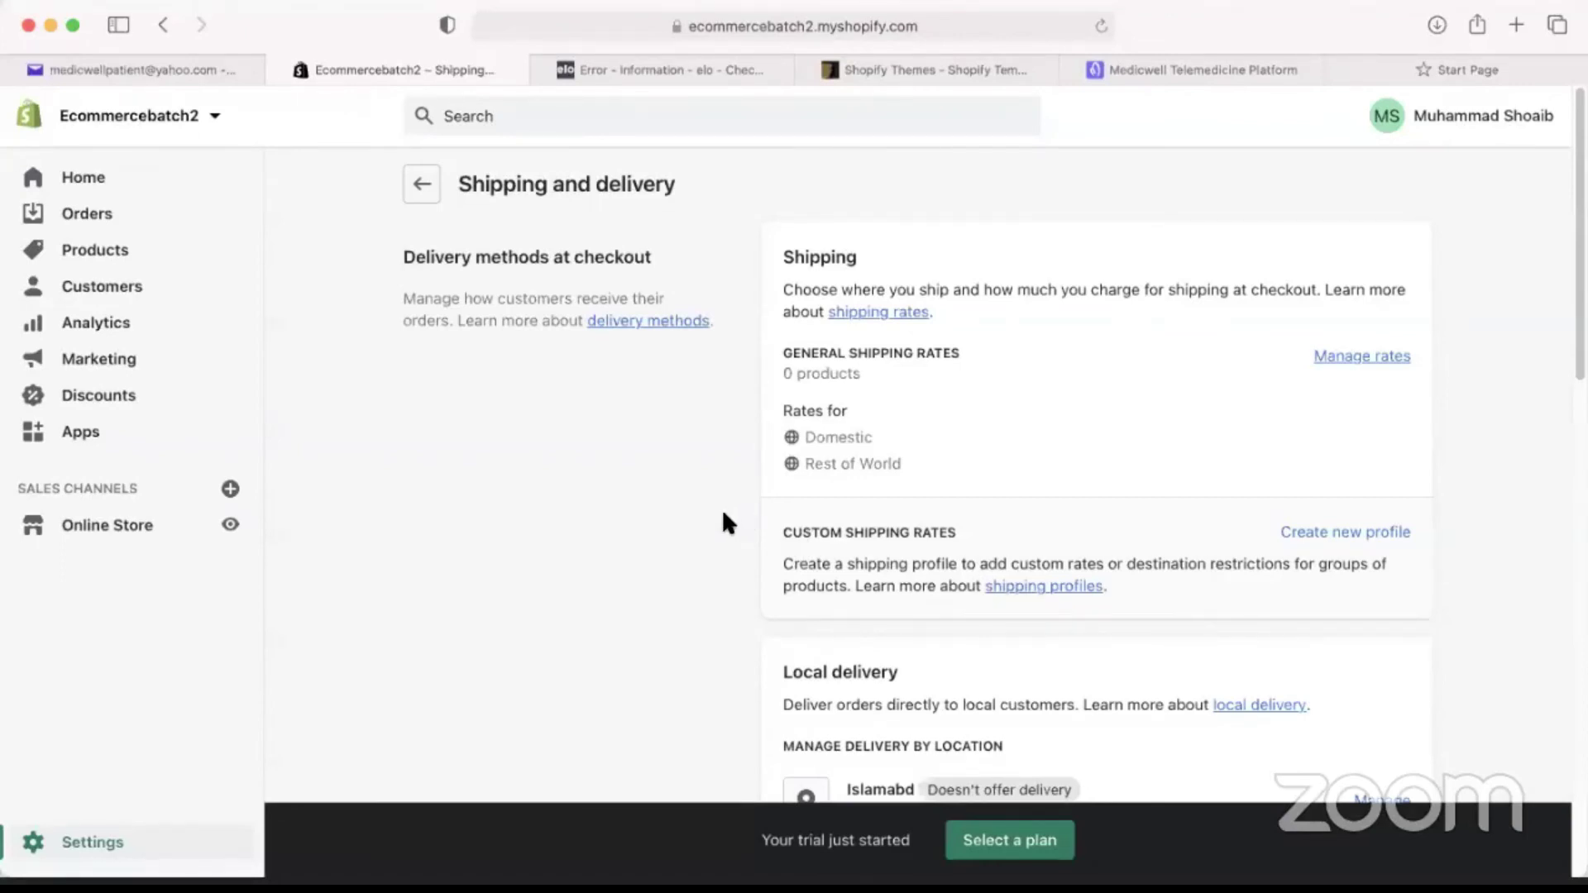
{"action": "scroll", "coordinate": [720, 550], "scroll_direction": "down", "scroll_amount": 1}
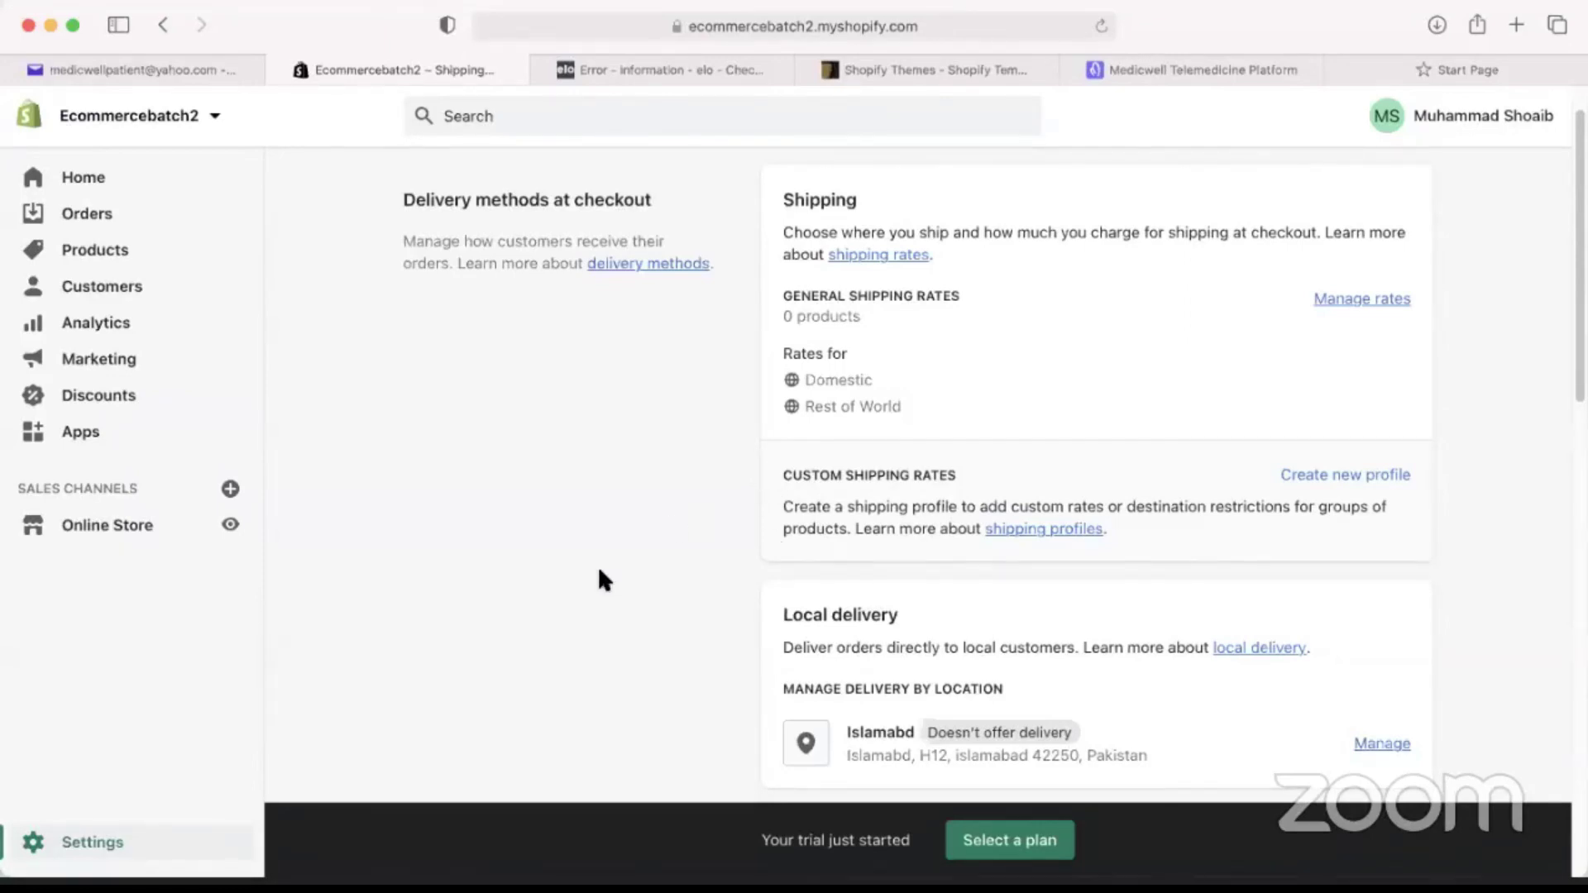
{"action": "left_click", "coordinate": [1319, 476]}
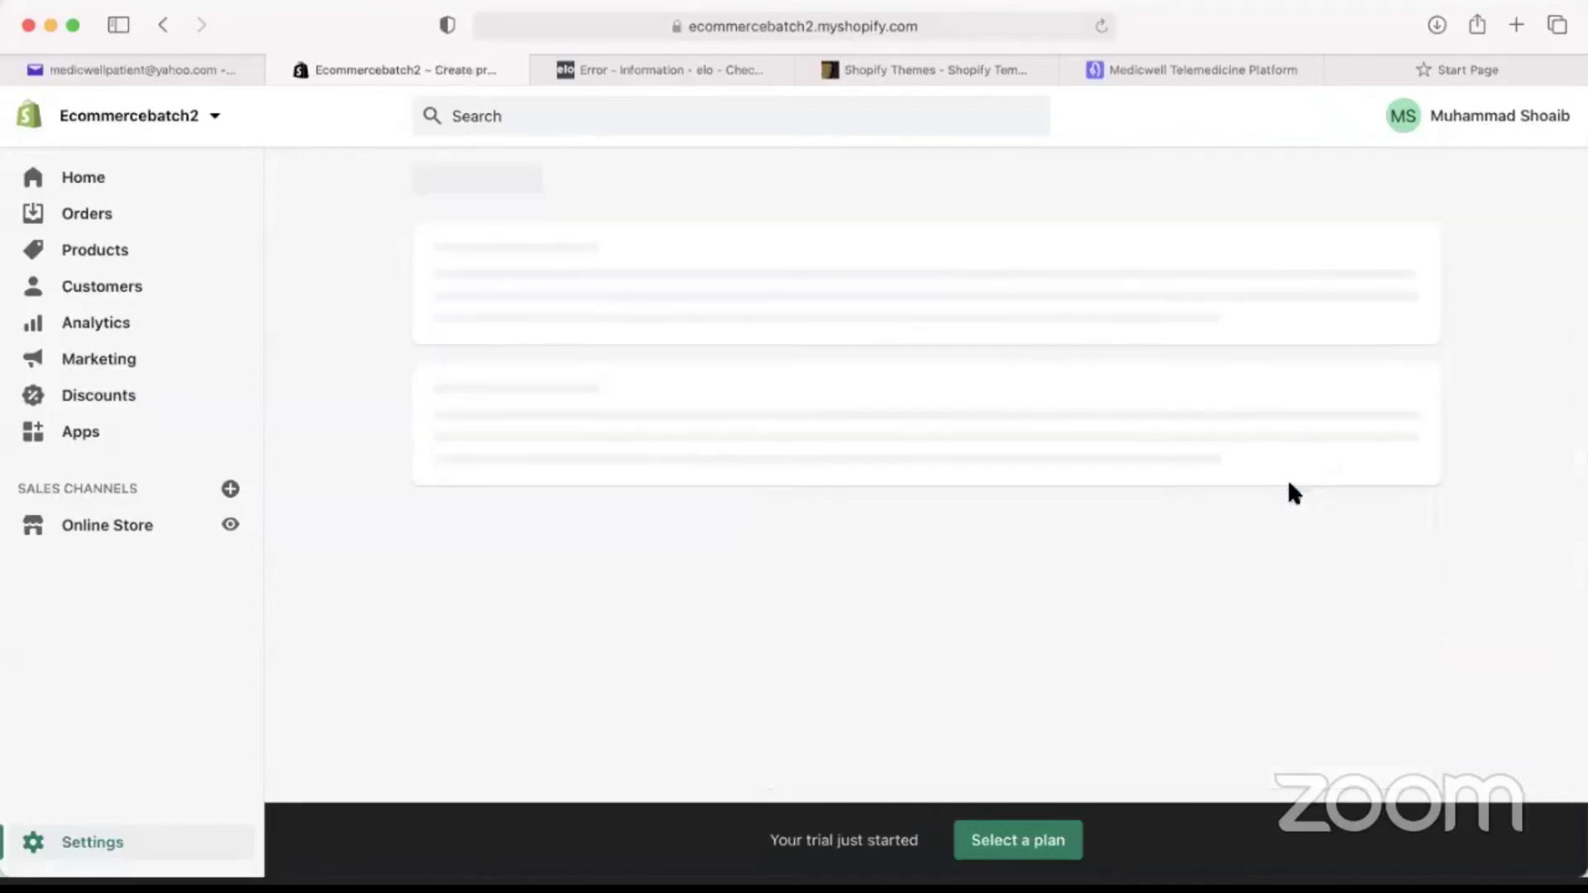
{"action": "left_click", "coordinate": [422, 185]}
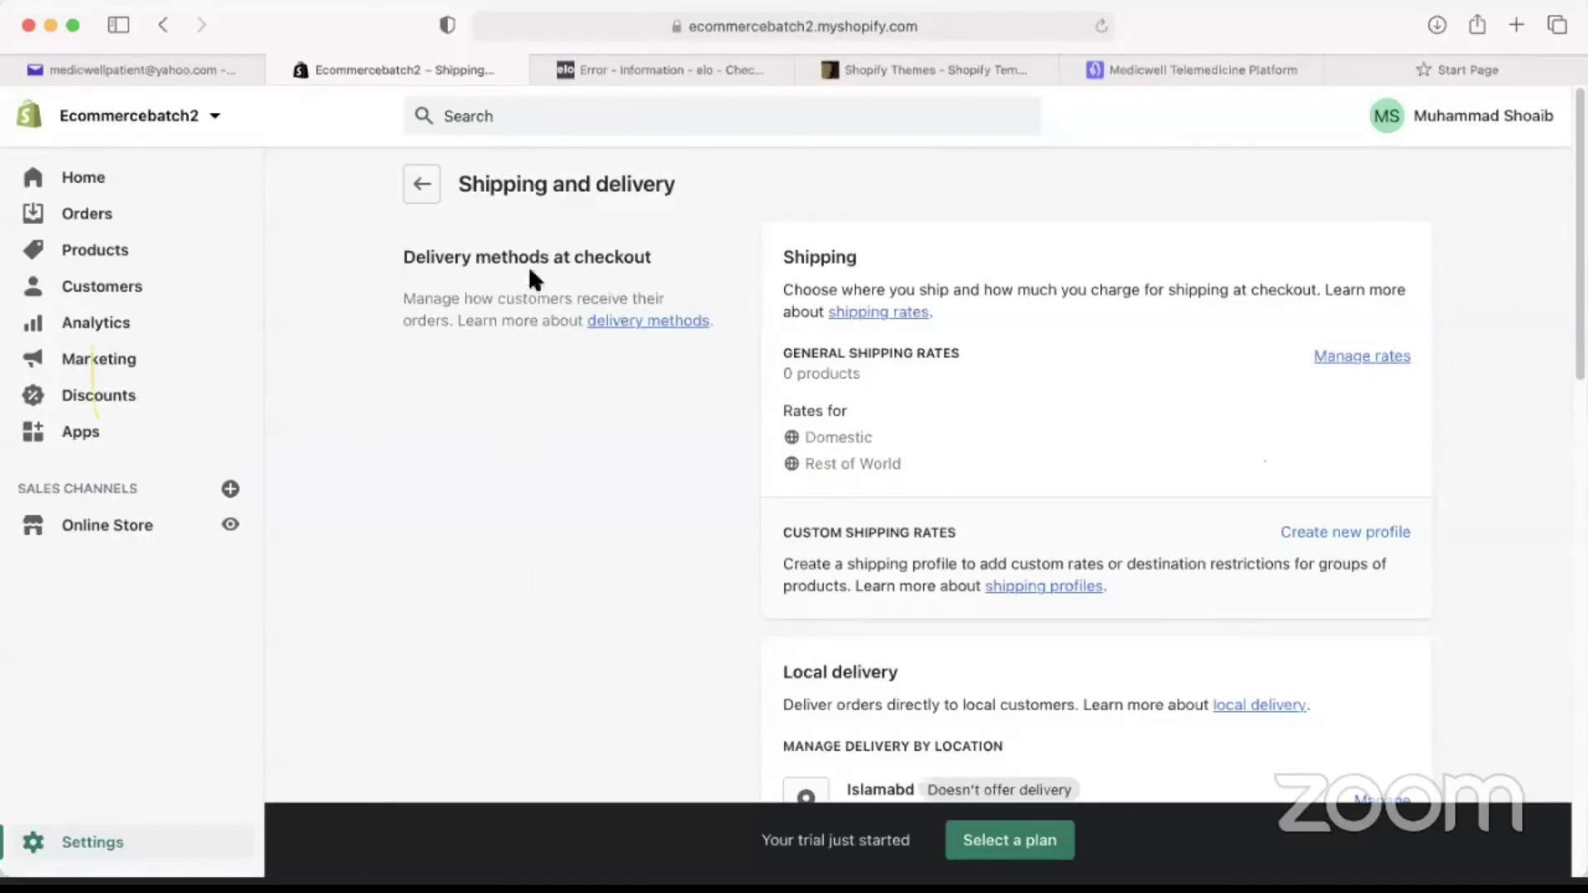
{"action": "left_click", "coordinate": [423, 185]}
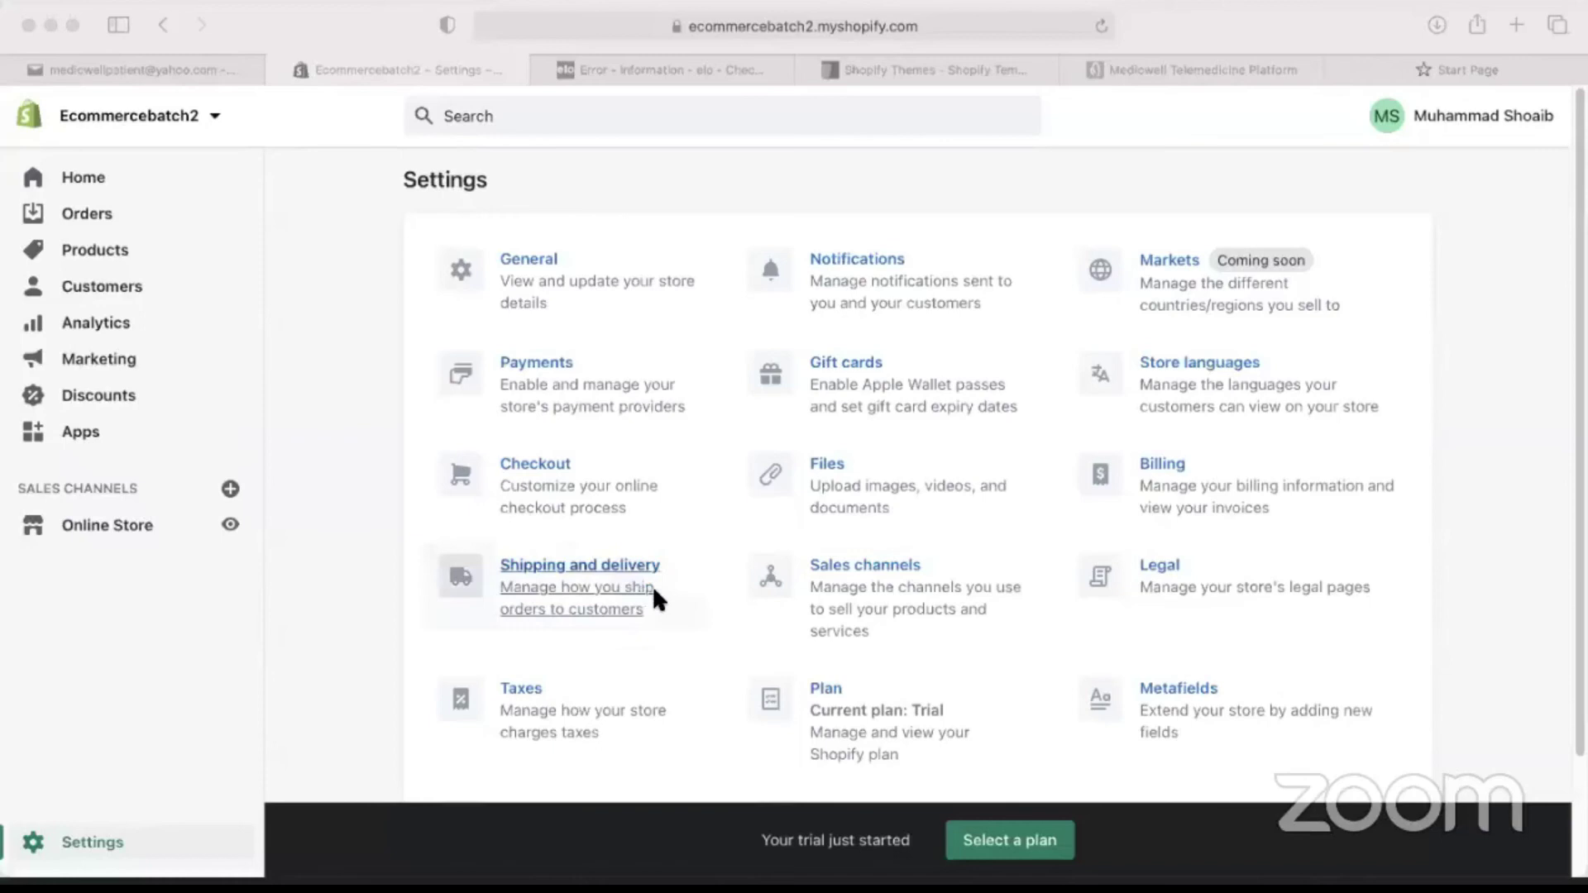
{"action": "left_click", "coordinate": [450, 609]}
{"action": "left_click", "coordinate": [472, 613]}
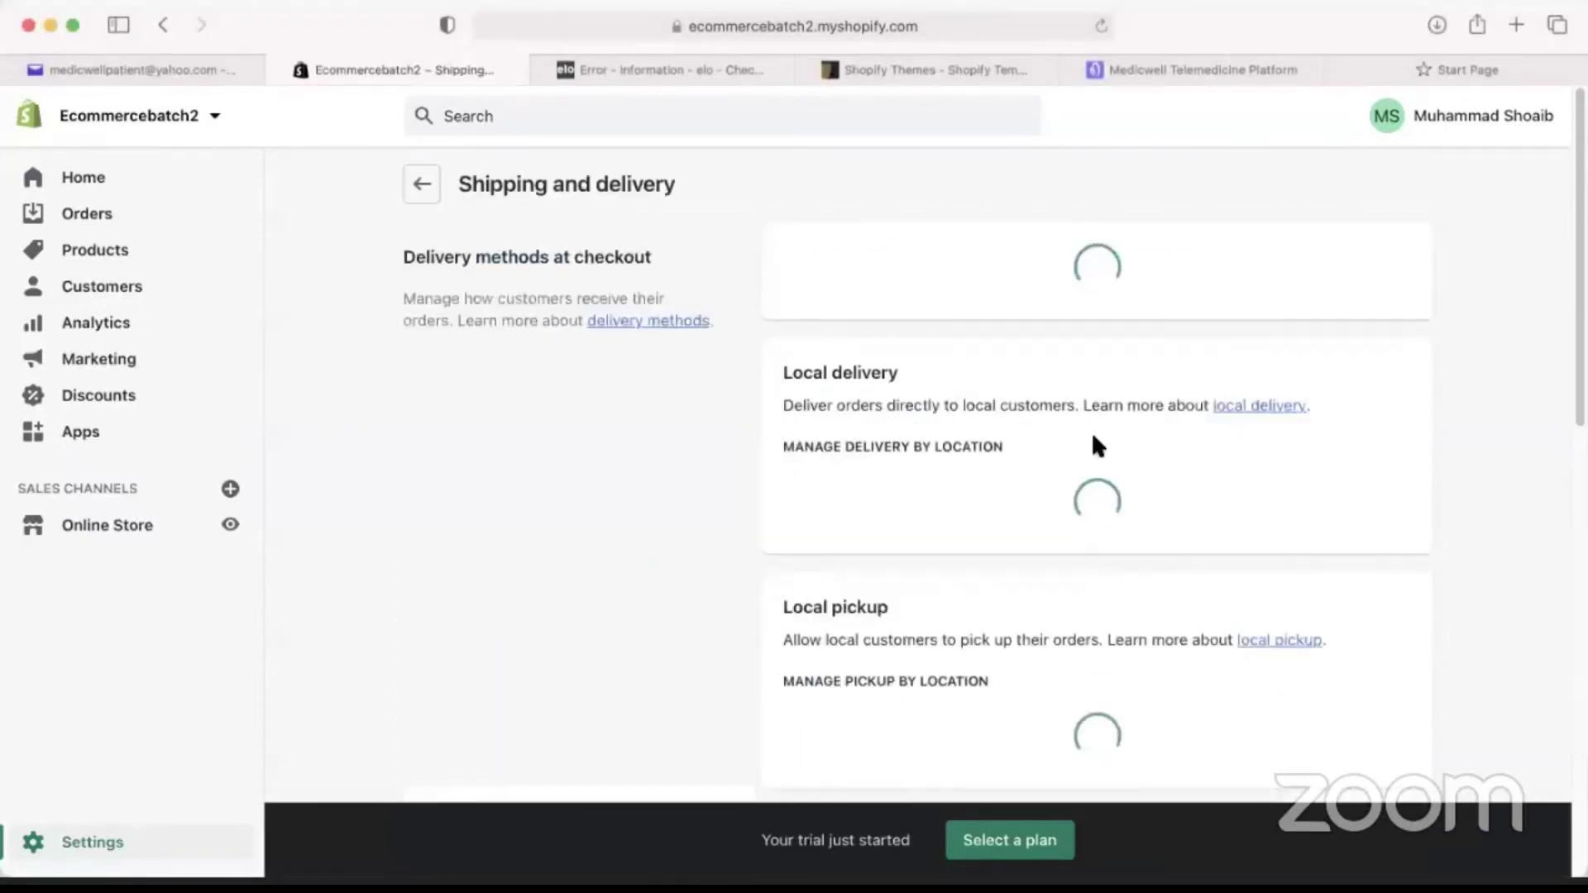
Search Google for 'tcs zones' from the Medicwell browser tab.
{"action": "scroll", "coordinate": [1199, 591], "scroll_direction": "down", "scroll_amount": 3}
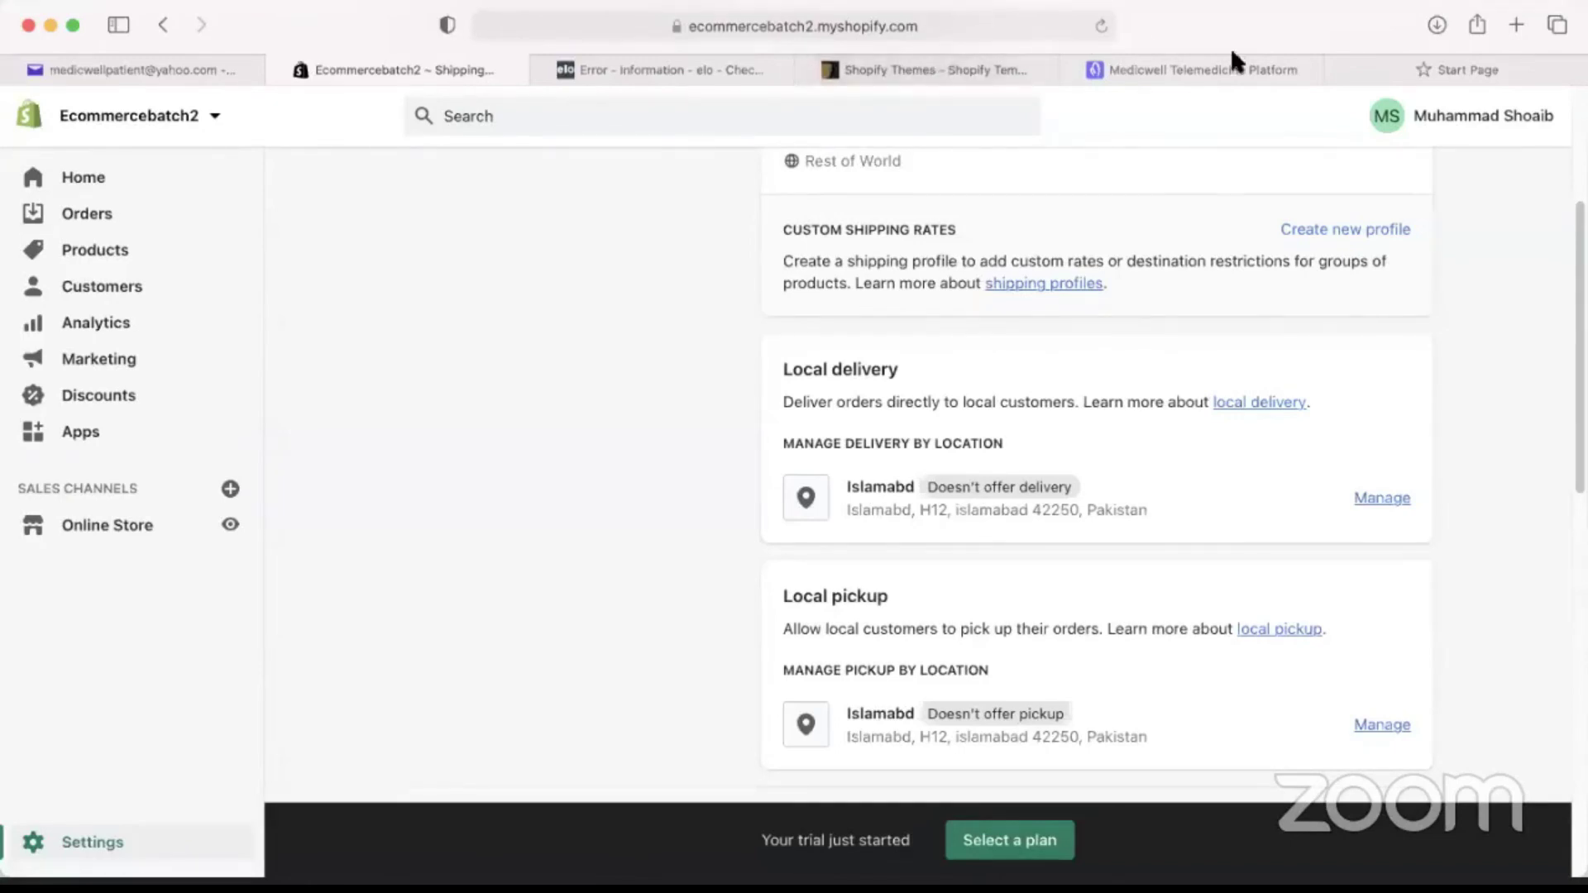
{"action": "left_click", "coordinate": [1241, 69]}
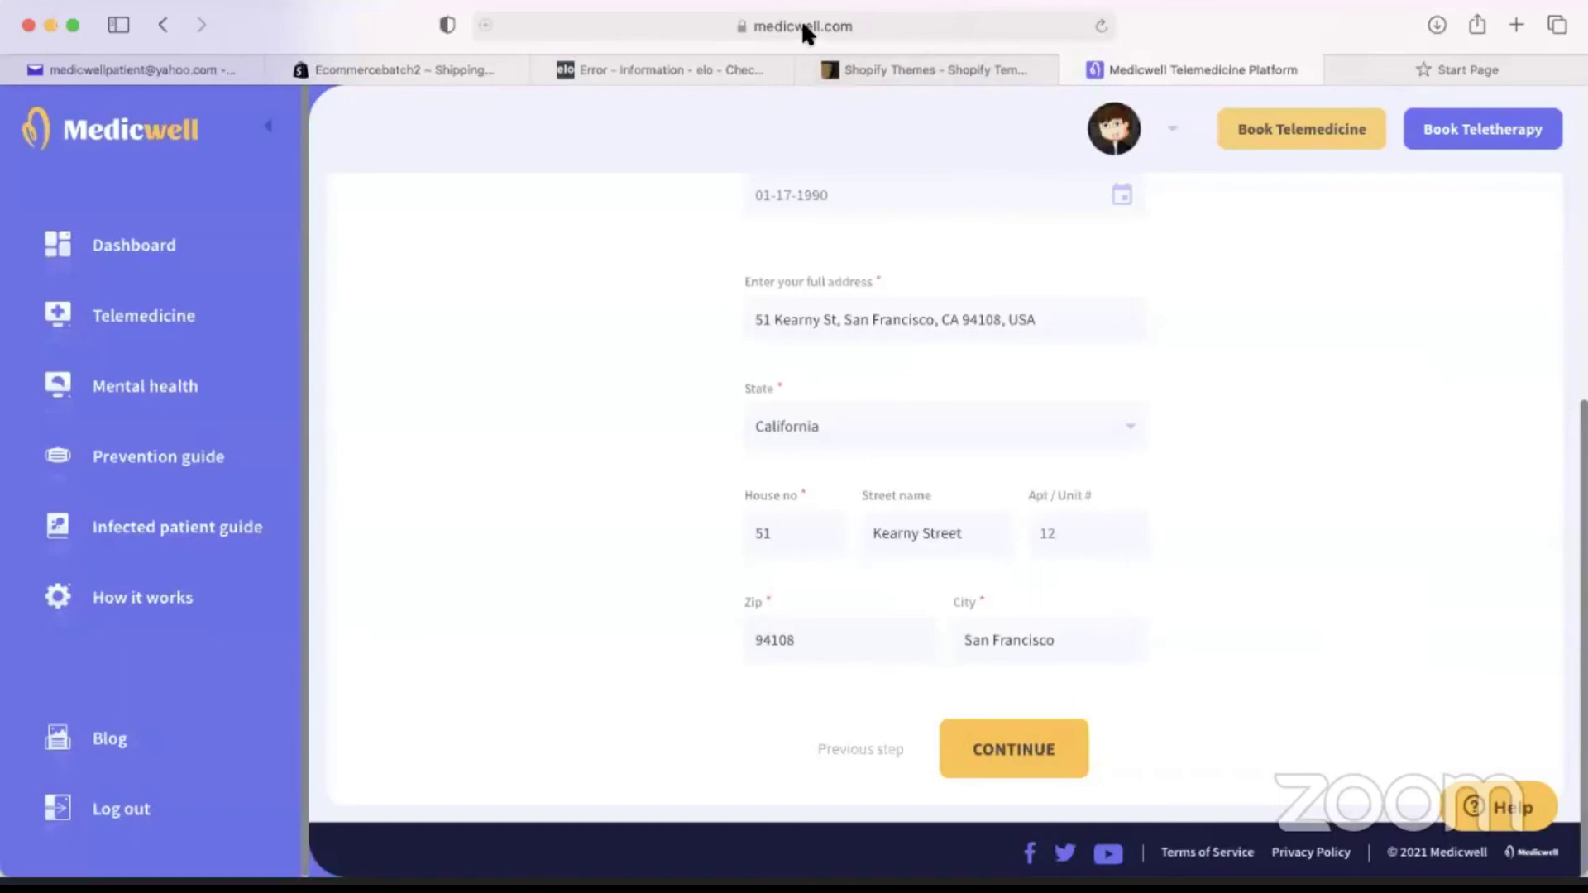
{"action": "left_click", "coordinate": [796, 23]}
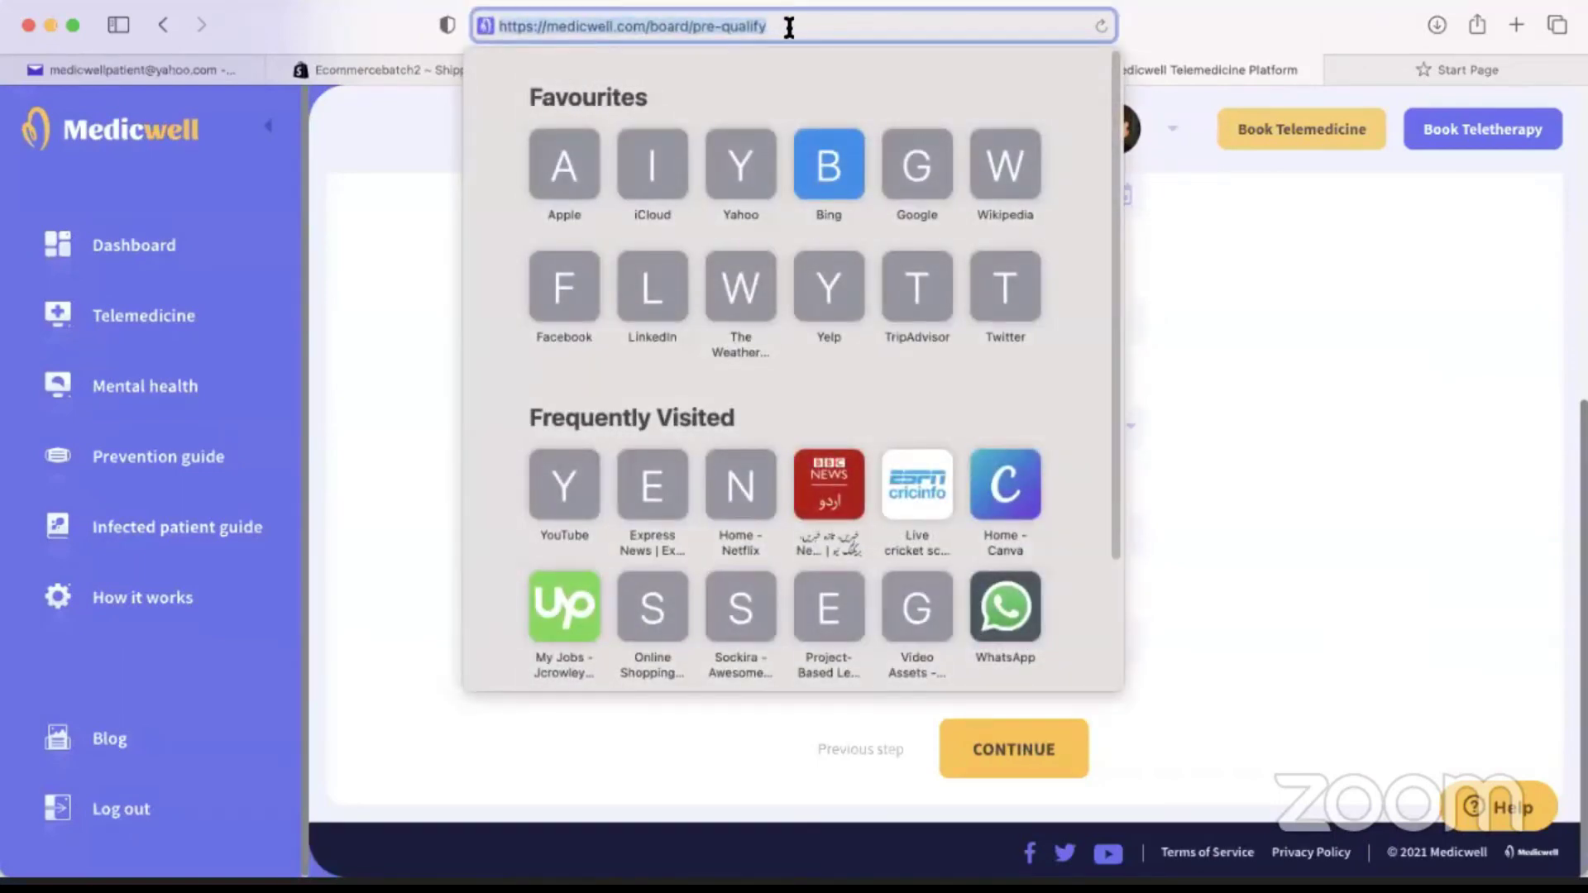
{"action": "type", "text": "tcs zones"}
{"action": "key", "text": "Return"}
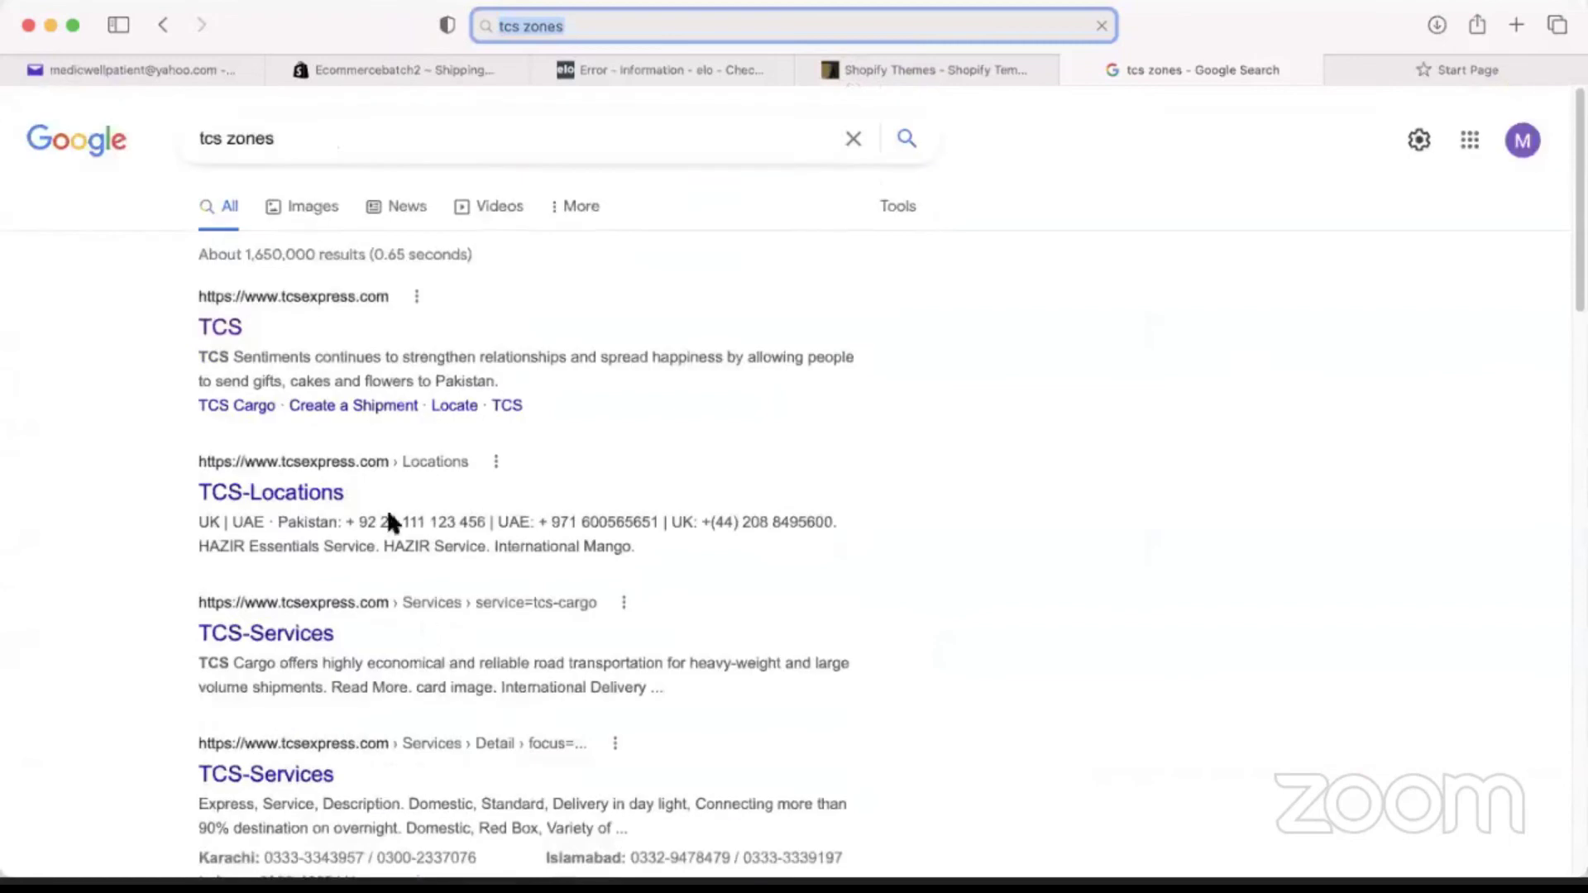
Search Google for 'how much does tcs charge in pakistan' and scroll the results.
{"action": "left_click", "coordinate": [366, 135]}
{"action": "left_click", "coordinate": [382, 251]}
{"action": "scroll", "coordinate": [319, 450], "scroll_direction": "down", "scroll_amount": 5}
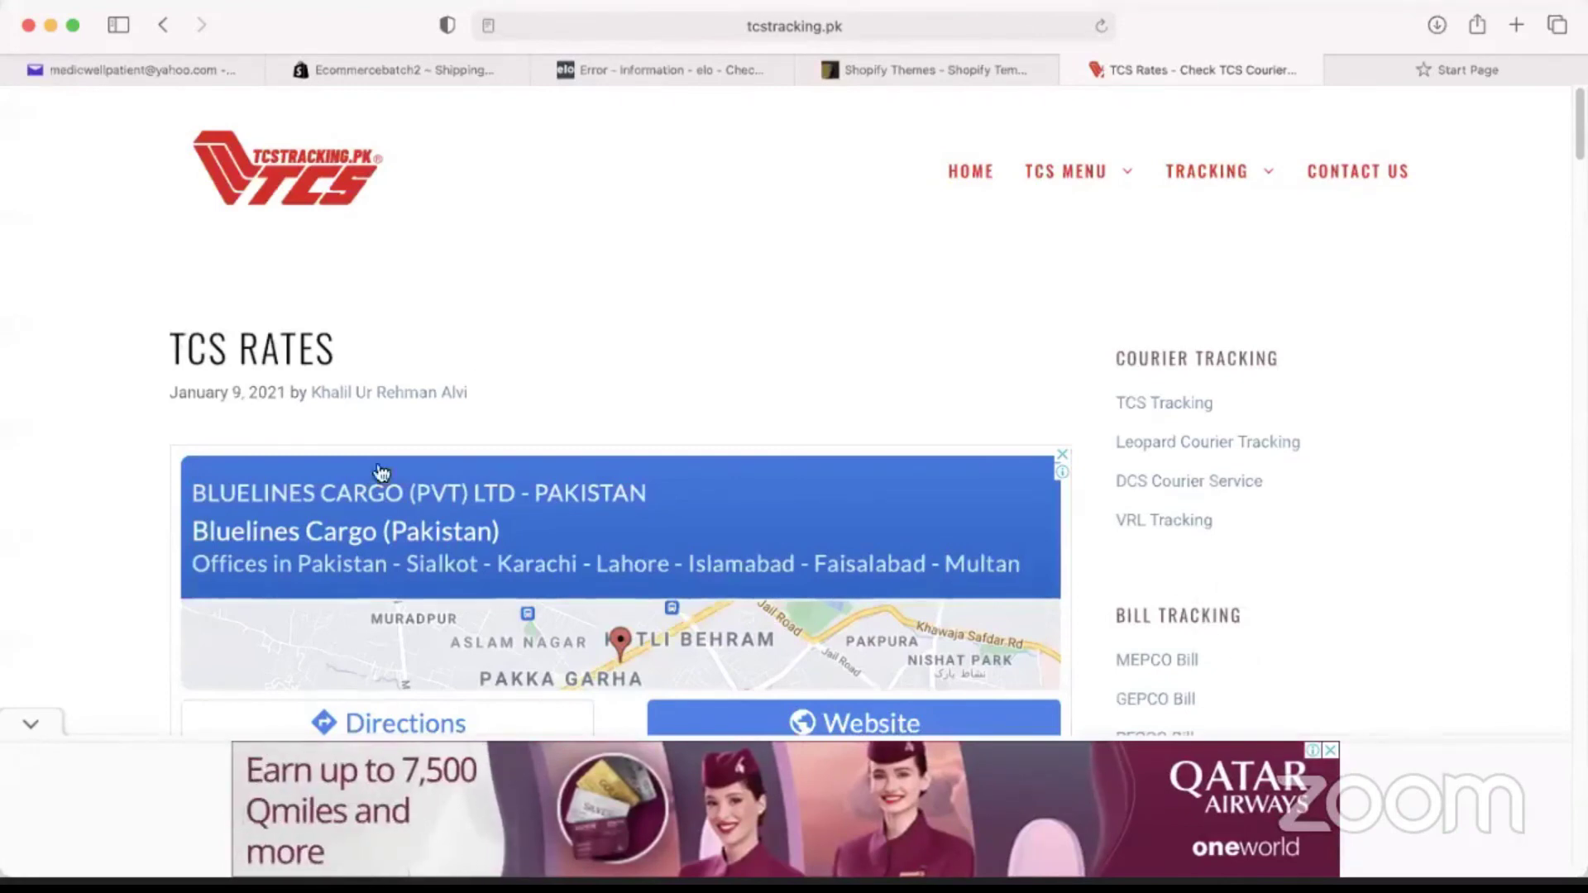
Scroll through the tcstracking.pk TCS Rates article to read courier prices.
{"action": "scroll", "coordinate": [382, 473], "scroll_direction": "down", "scroll_amount": 10}
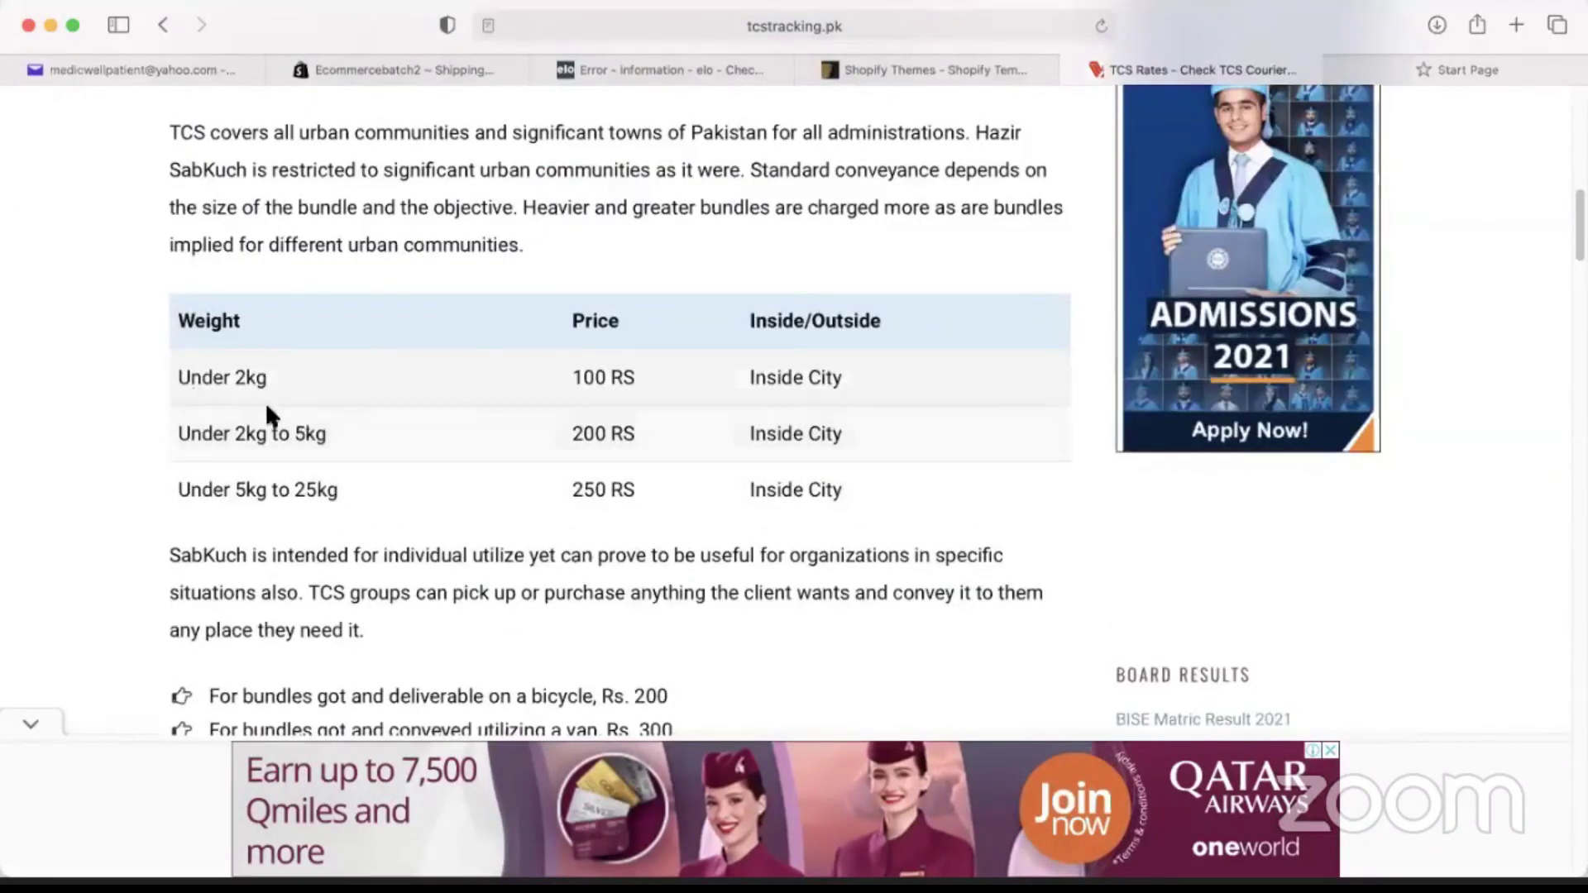
{"action": "scroll", "coordinate": [409, 456], "scroll_direction": "down", "scroll_amount": 1}
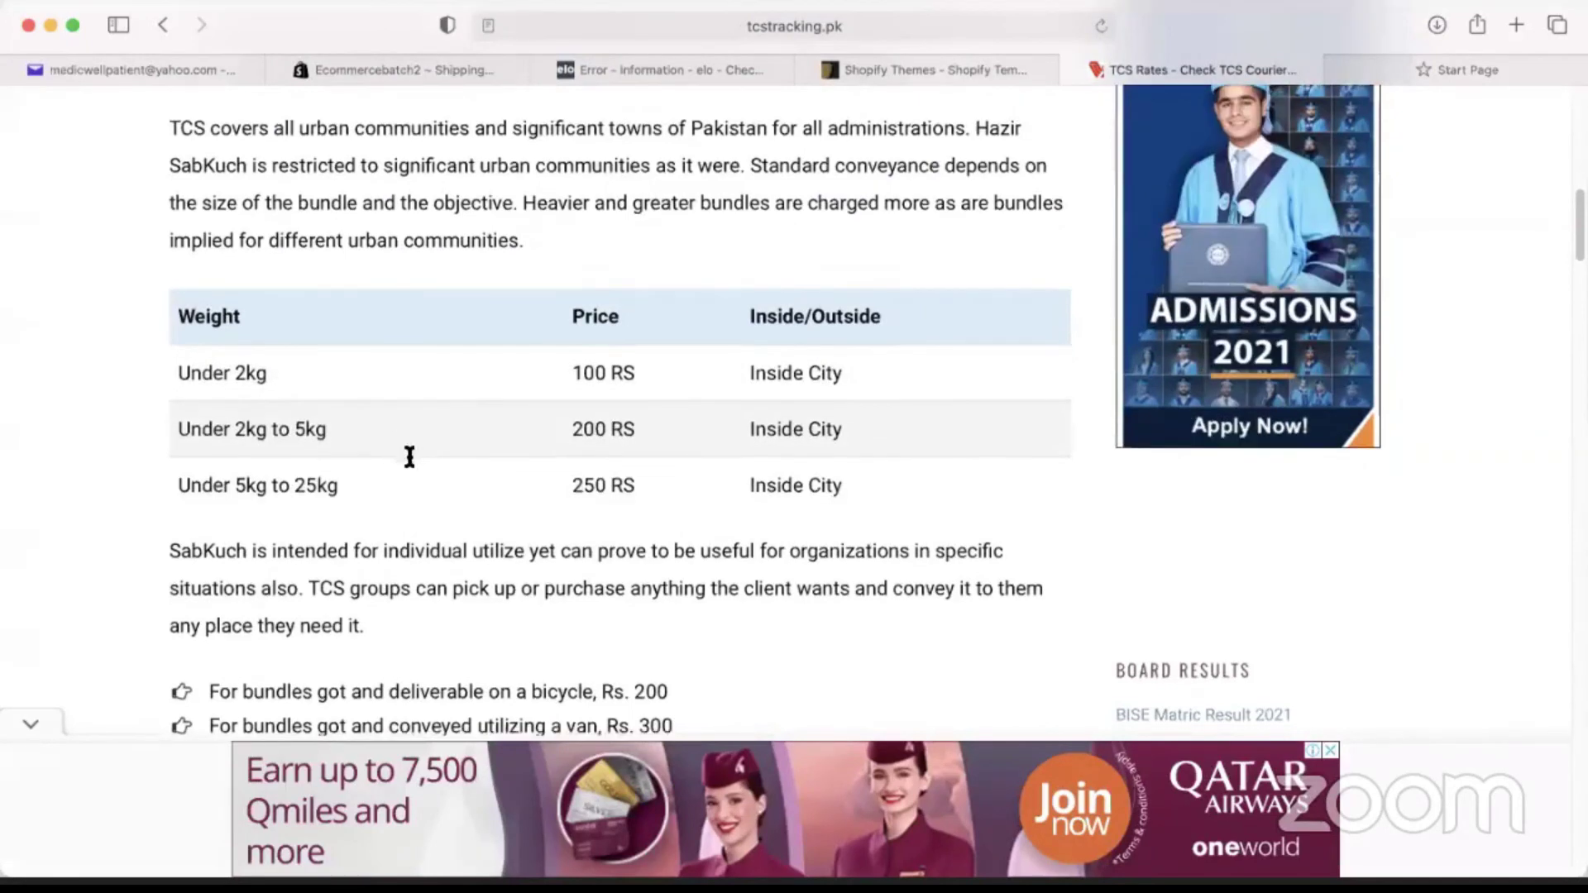
{"action": "scroll", "coordinate": [410, 456], "scroll_direction": "down", "scroll_amount": 4}
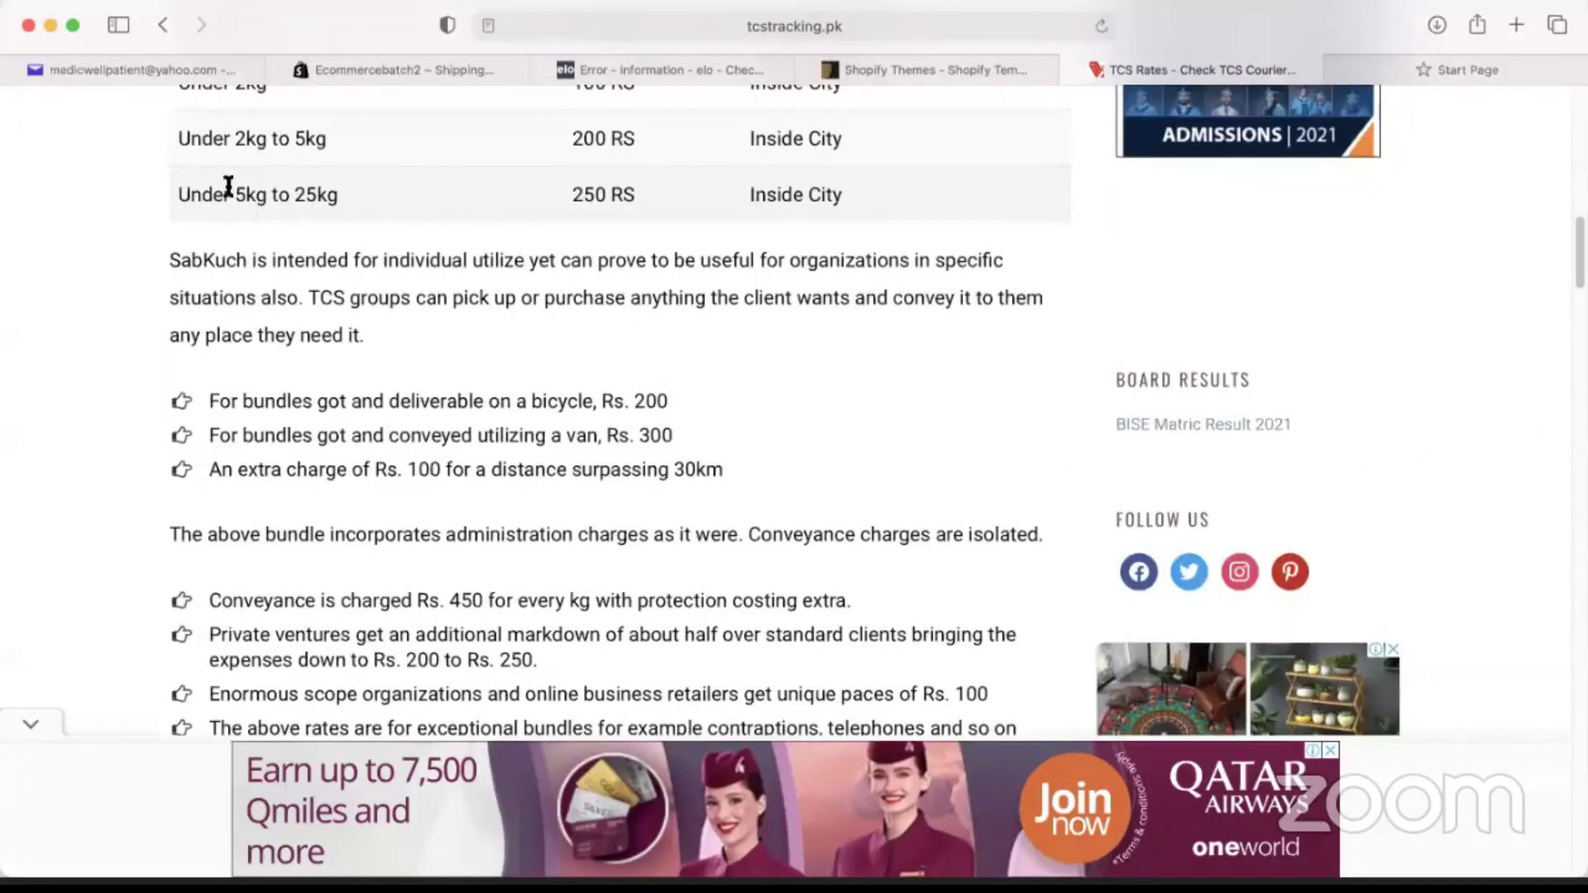
{"action": "scroll", "coordinate": [646, 385], "scroll_direction": "down", "scroll_amount": 10}
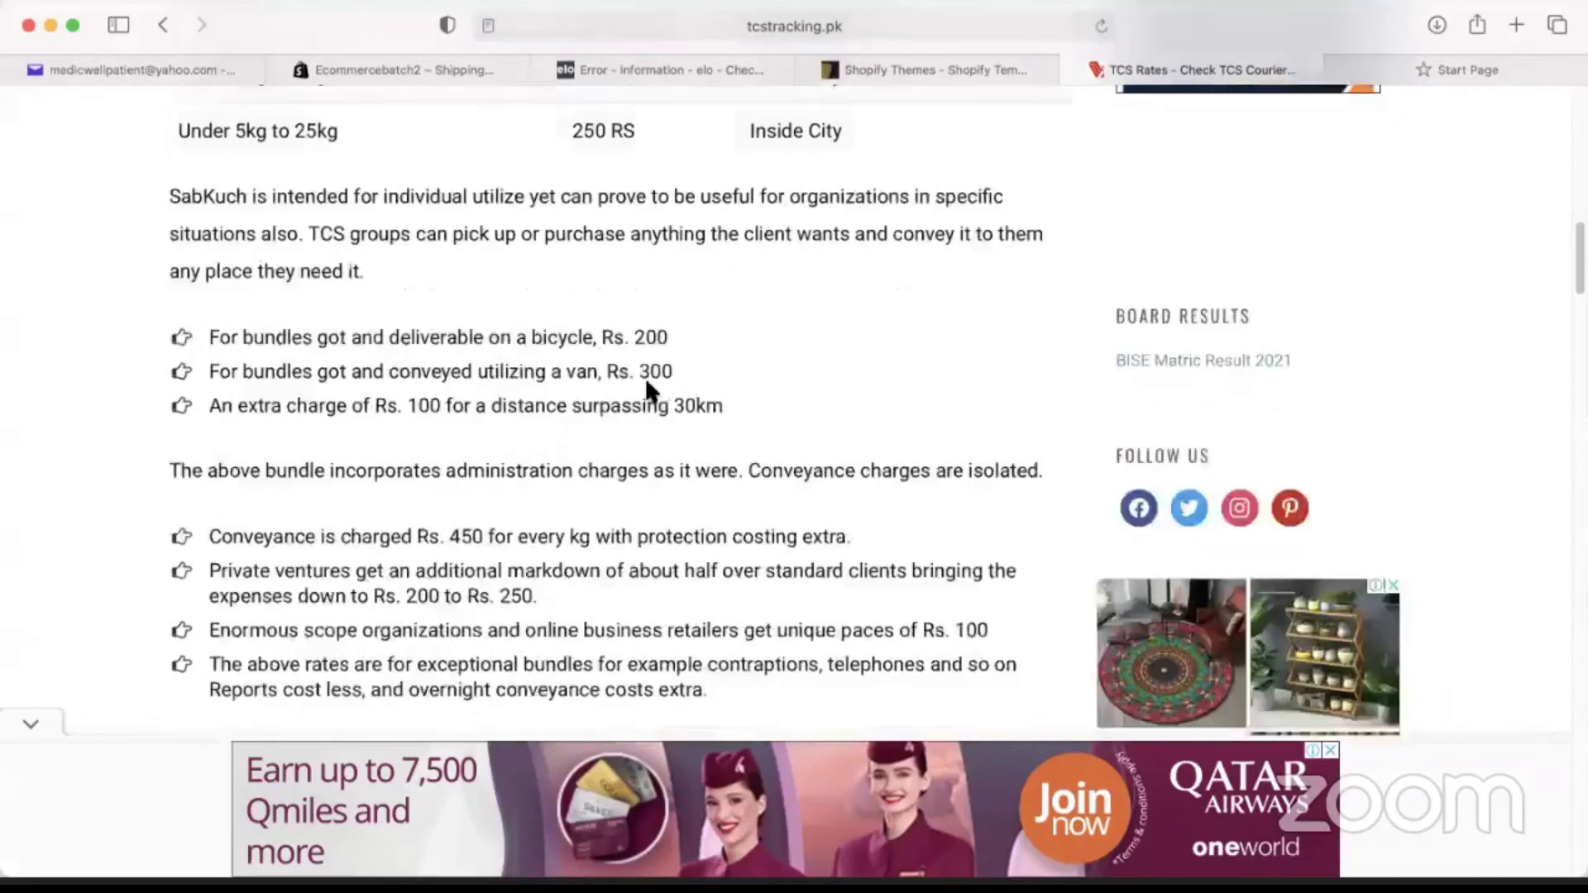
{"action": "scroll", "coordinate": [645, 414], "scroll_direction": "down", "scroll_amount": 10}
{"action": "scroll", "coordinate": [745, 402], "scroll_direction": "up", "scroll_amount": 20}
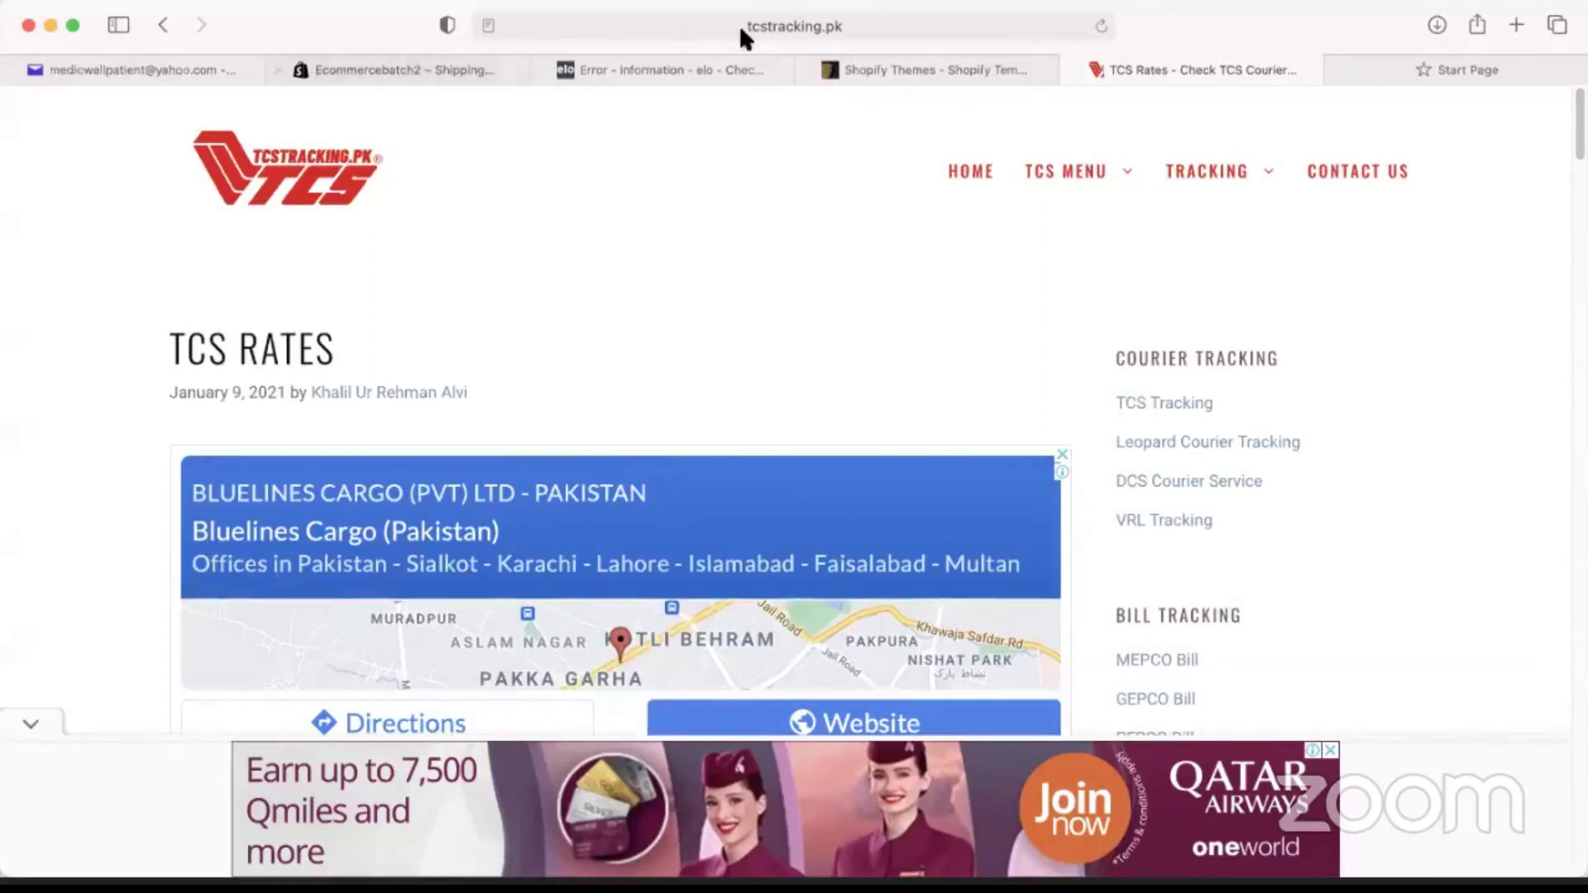
Search for 'call courier' and open CallCourier's e-commerce solutions page.
{"action": "left_click", "coordinate": [848, 30]}
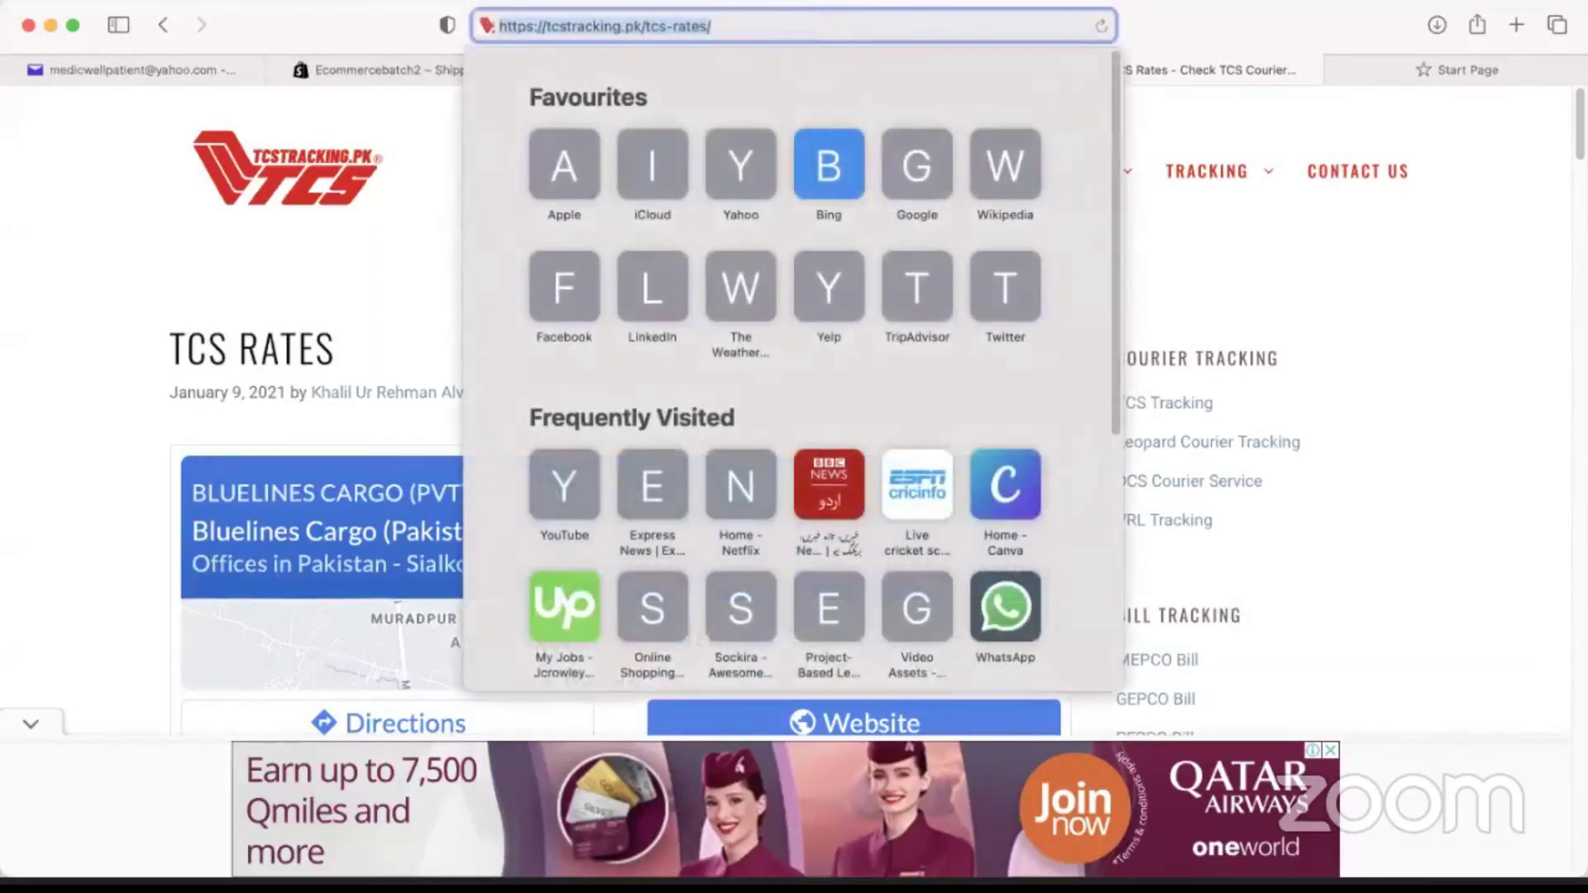
{"action": "type", "text": "call courier"}
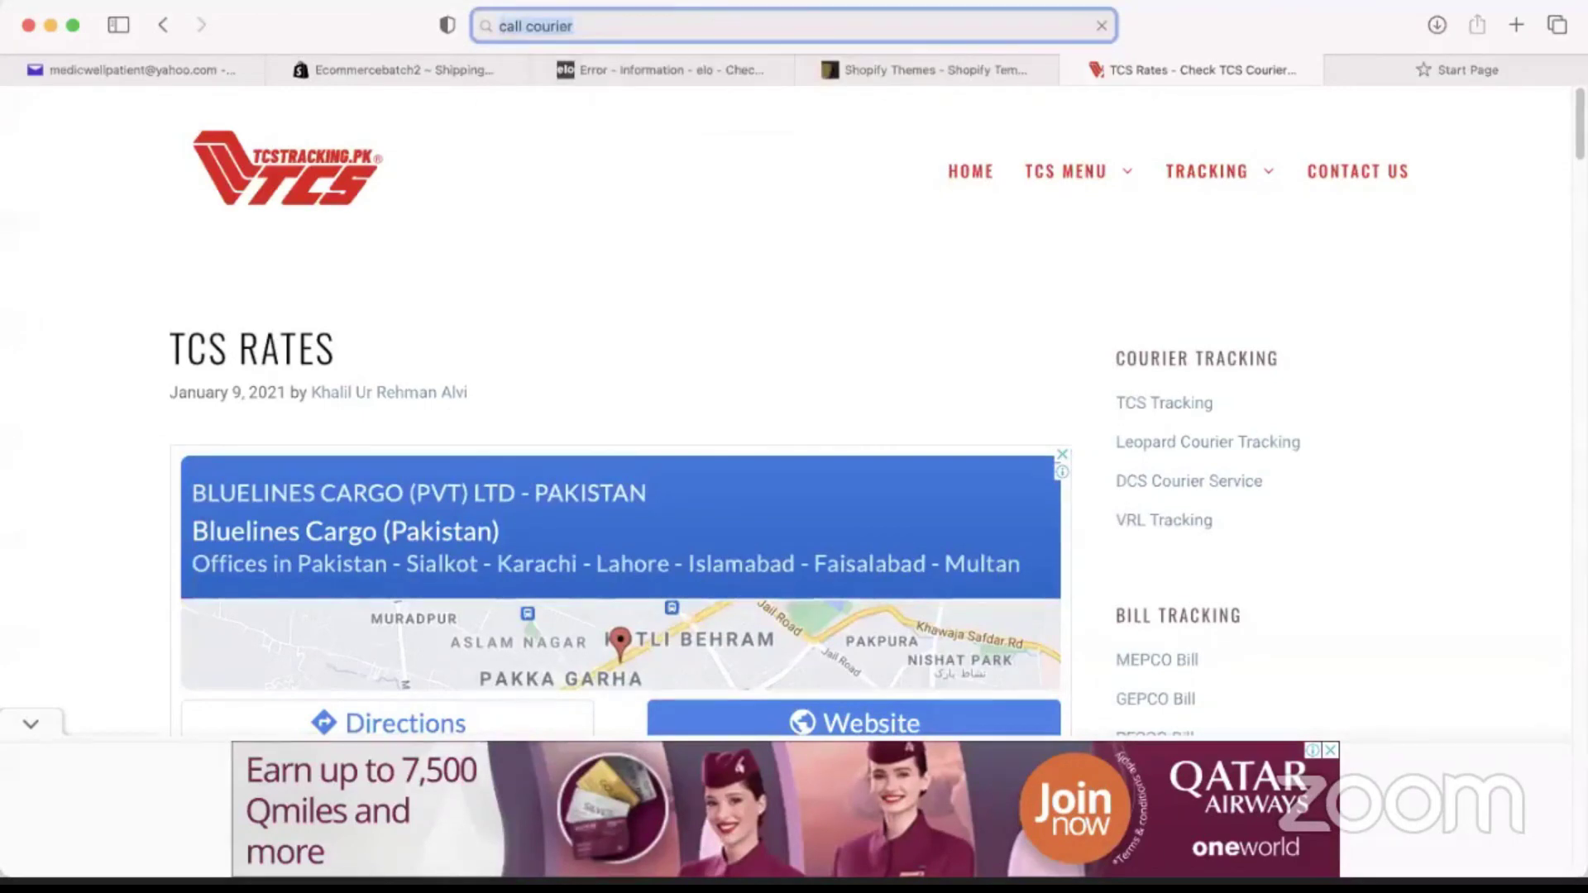
{"action": "key", "text": "Return"}
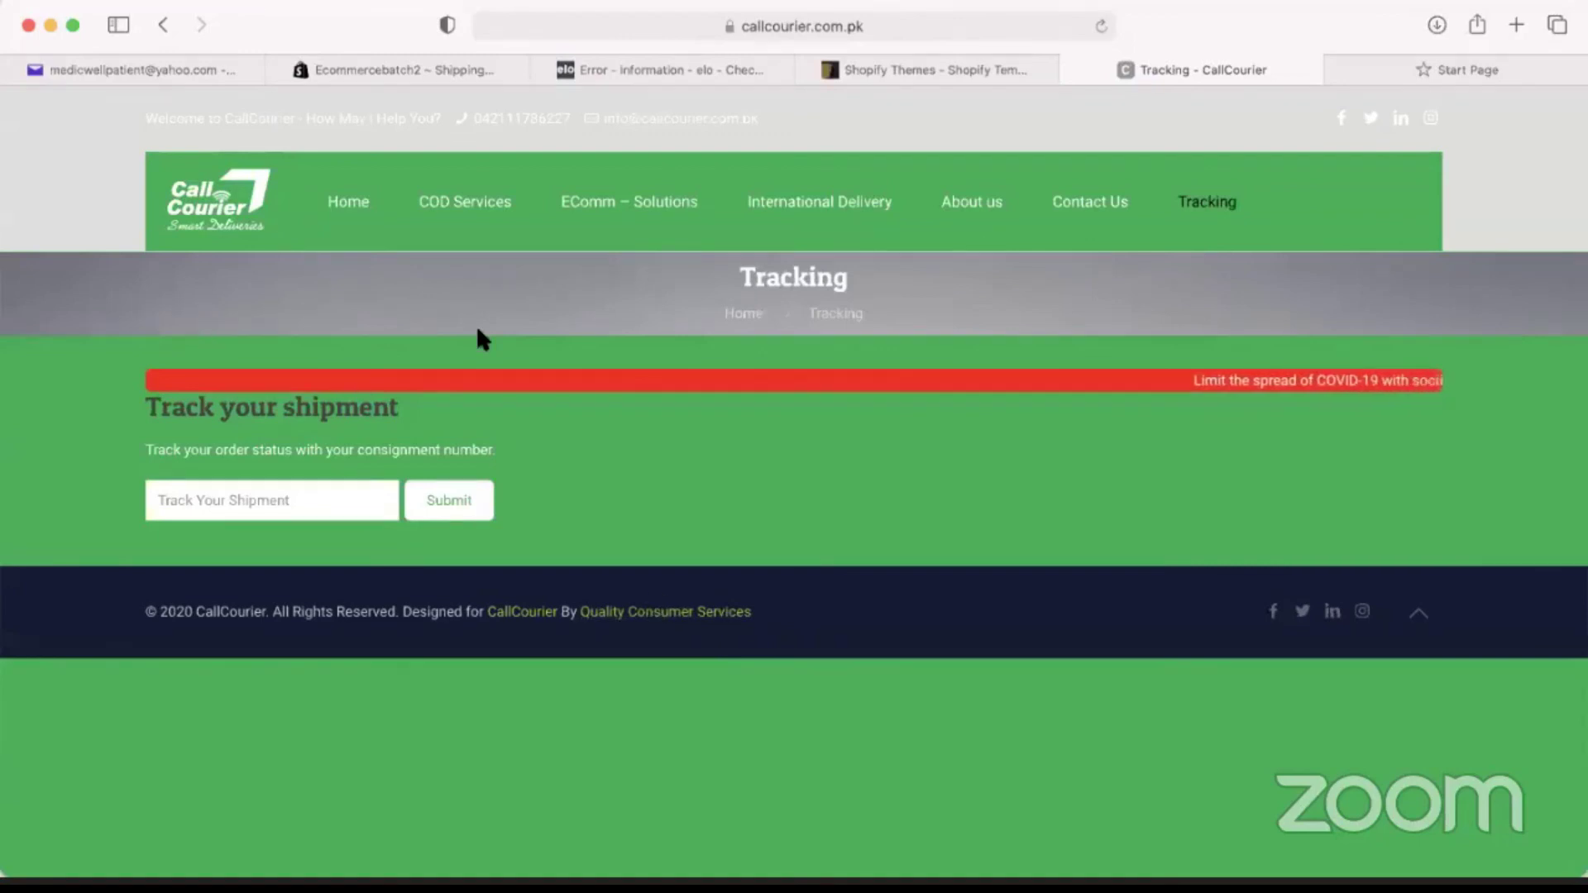
{"action": "left_click", "coordinate": [614, 204]}
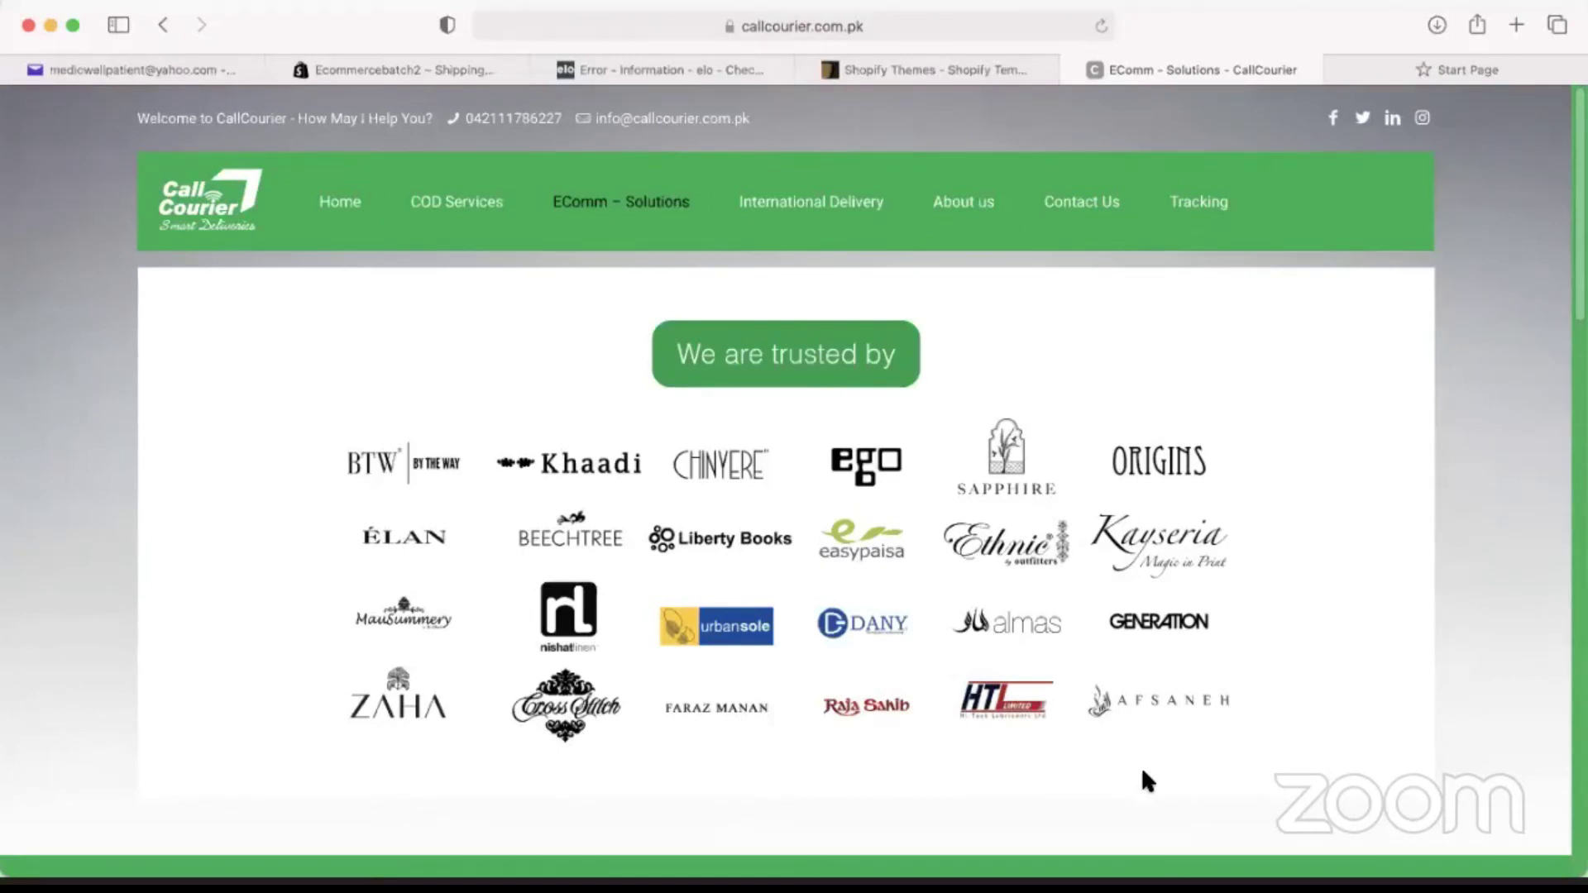
Return to the Shopify tab showing the Shipping and delivery settings.
{"action": "left_click", "coordinate": [456, 69]}
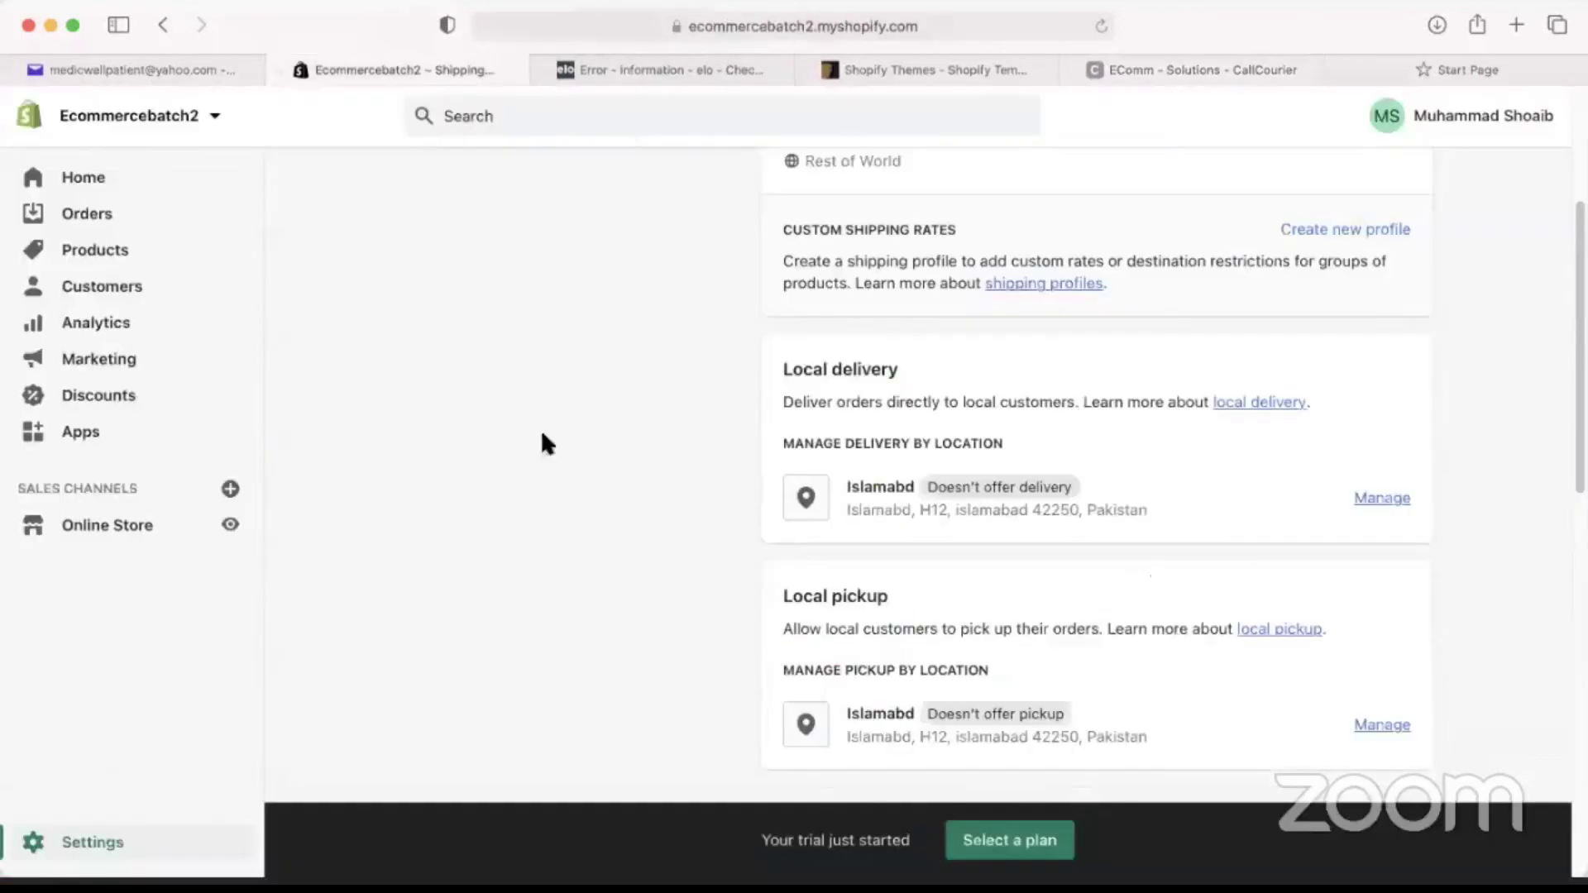
Log out of the Shopify store and start the free trial signup on shopify.com.
{"action": "scroll", "coordinate": [546, 443], "scroll_direction": "up", "scroll_amount": 4}
{"action": "left_click", "coordinate": [1484, 116]}
{"action": "left_click", "coordinate": [1436, 273]}
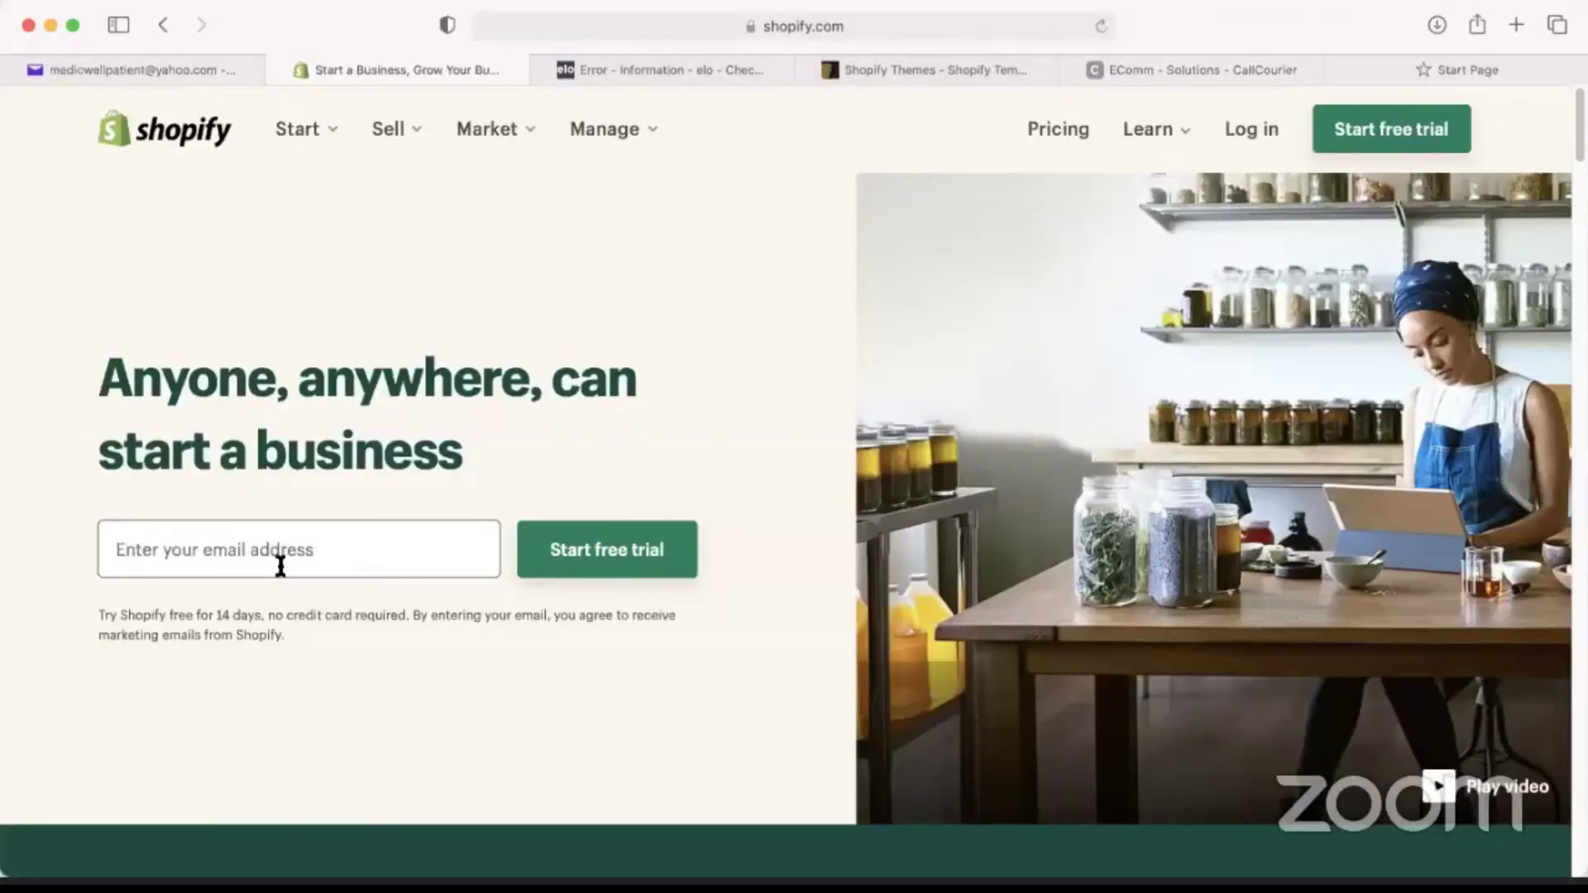
{"action": "left_click", "coordinate": [633, 564]}
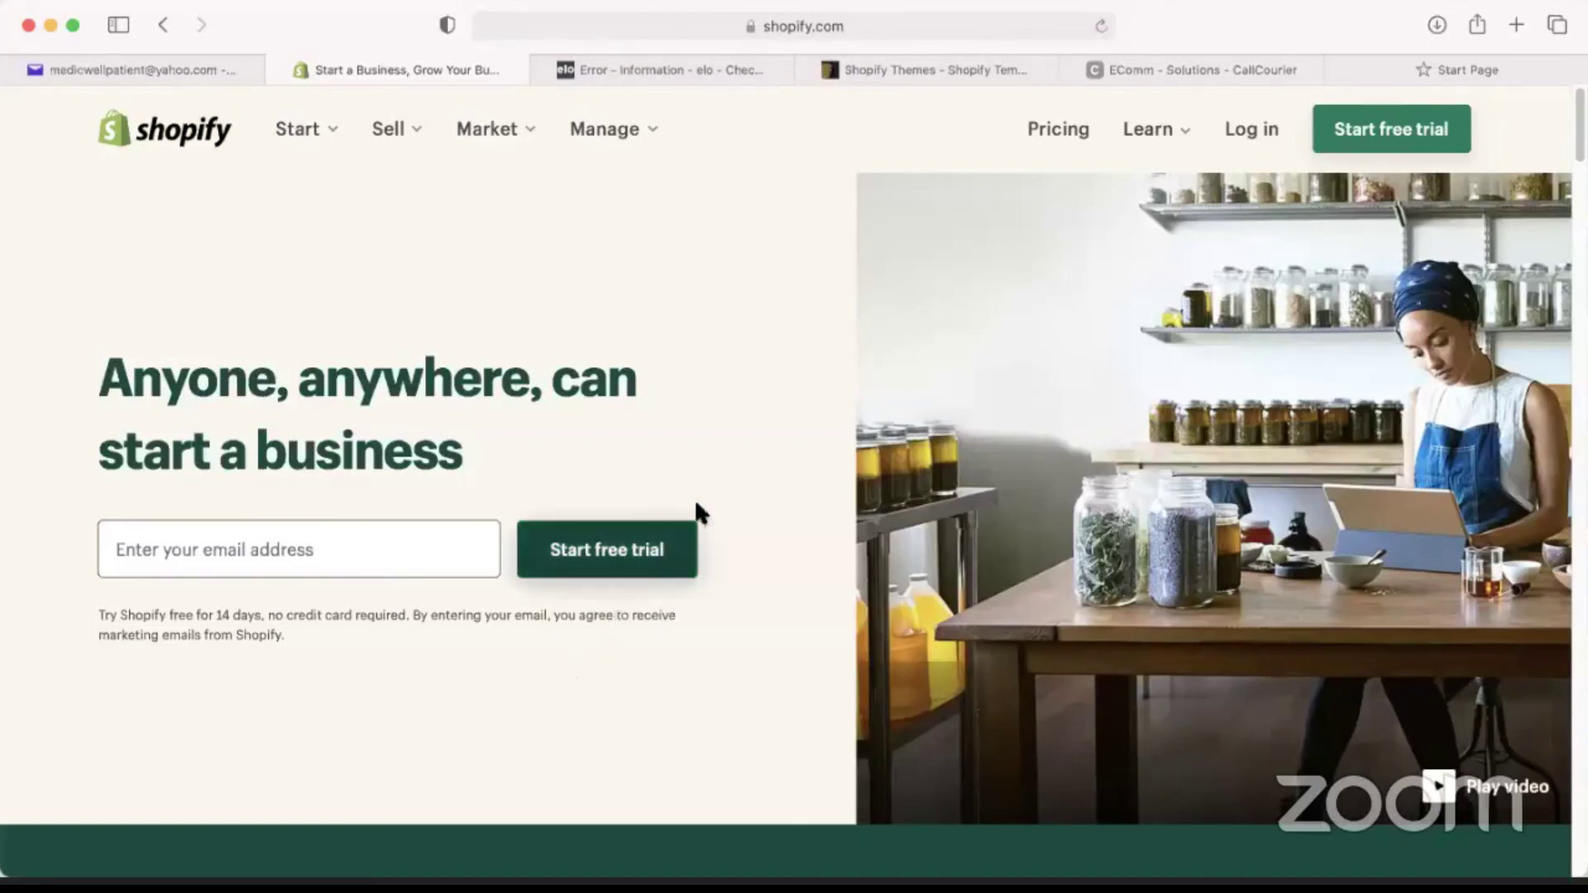